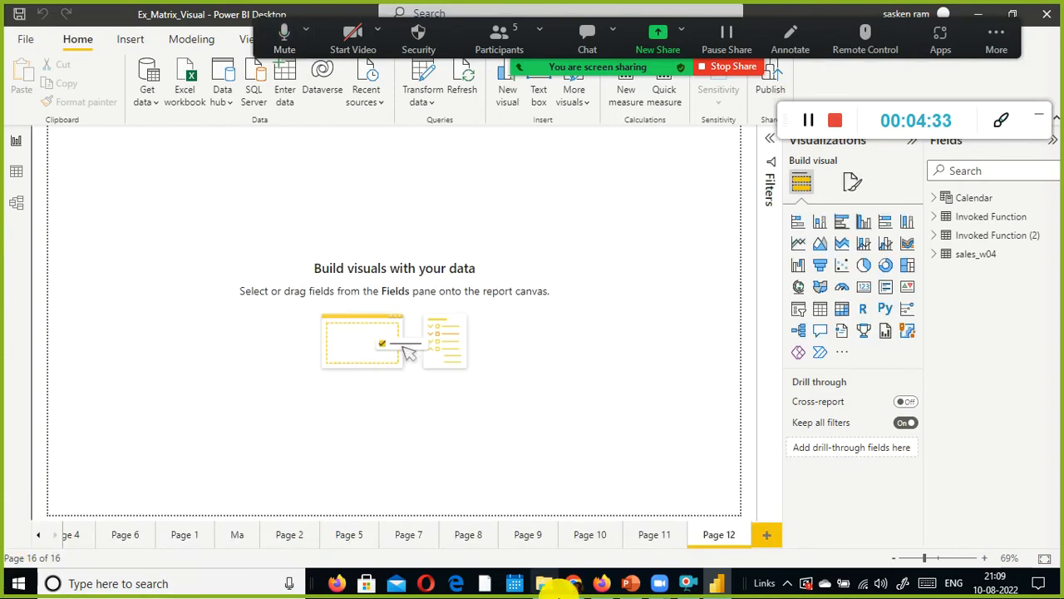
Step: Expand the sales_w04 table to list its fields
{"action": "left_click", "coordinate": [932, 258]}
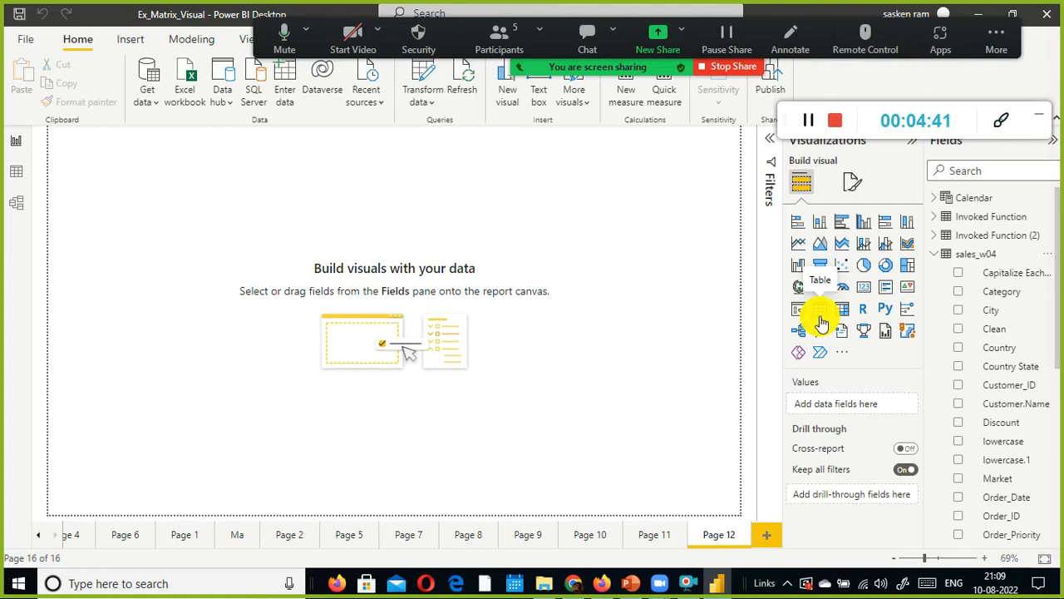
{"action": "left_click_drag", "start_coordinate": [793, 135], "coordinate": [773, 33]}
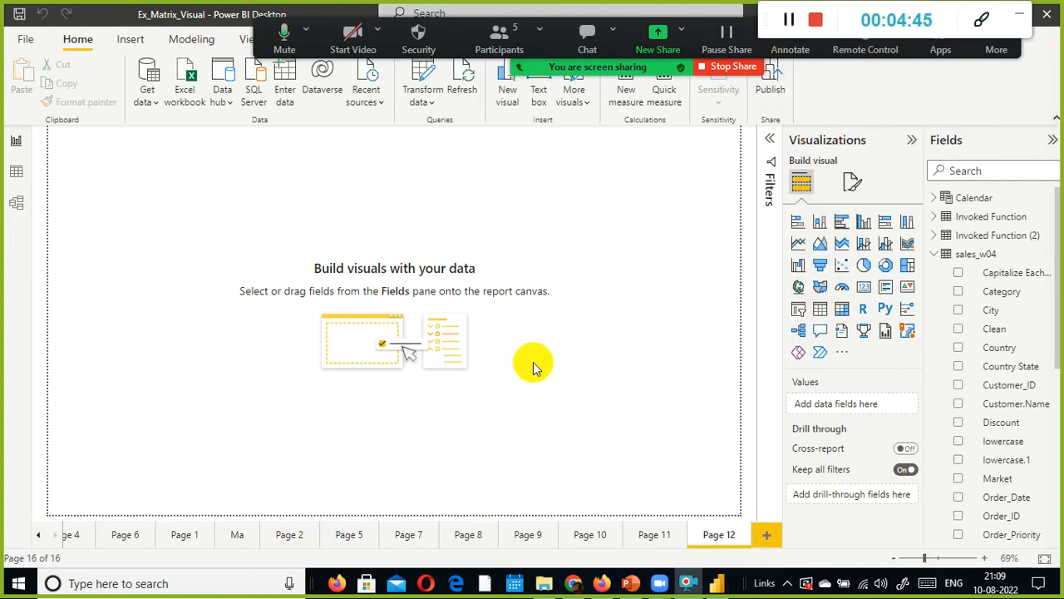
{"action": "key", "text": "super+d"}
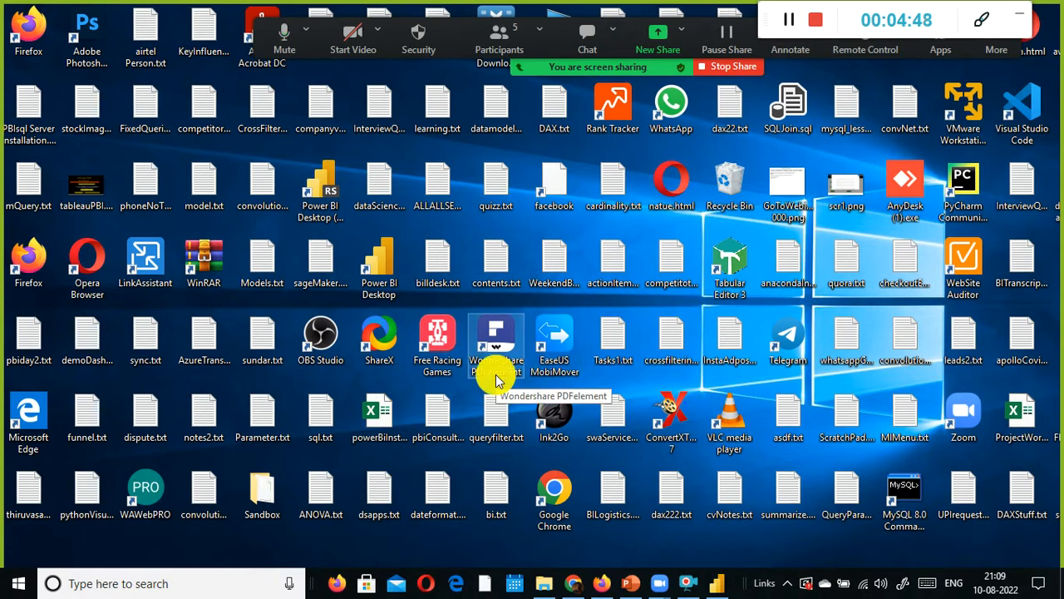
{"action": "key", "text": "alt+Tab"}
{"action": "key", "text": "alt+Tab"}
{"action": "key", "text": "Tab"}
{"action": "key", "text": "Tab"}
{"action": "key", "text": "Tab"}
{"action": "key", "text": "Tab"}
{"action": "key", "text": "Tab"}
{"action": "key", "text": "Tab"}
{"action": "key", "text": "Tab"}
{"action": "key", "text": "Tab"}
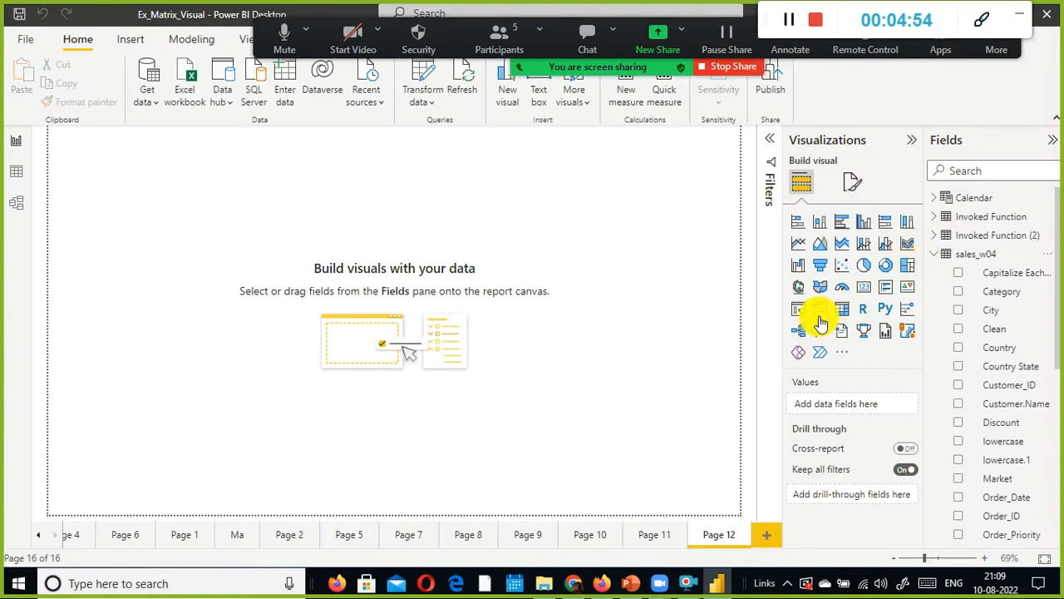
Step: Insert a blank Table visual on the report canvas
{"action": "left_click", "coordinate": [822, 311]}
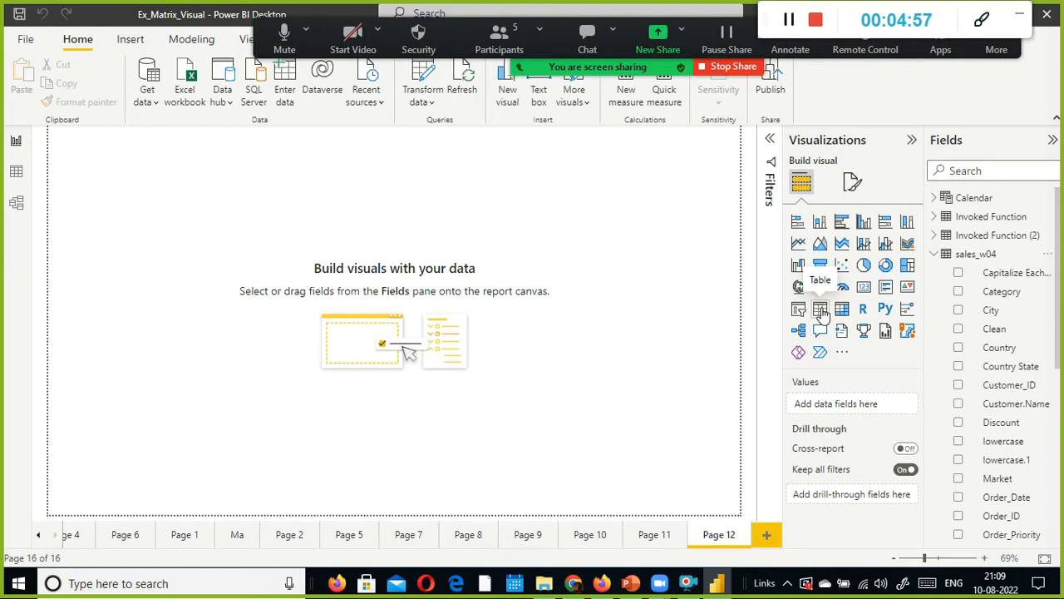
{"action": "left_click_drag", "start_coordinate": [129, 148], "coordinate": [269, 215]}
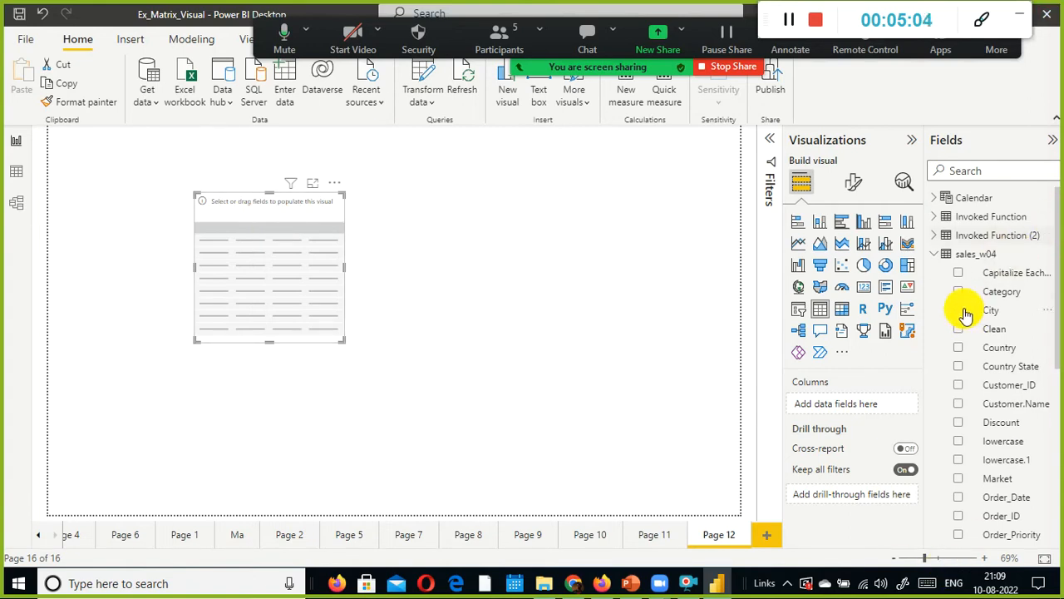
Step: Add the Category field from sales_w04 to the table visual
{"action": "left_click", "coordinate": [933, 199]}
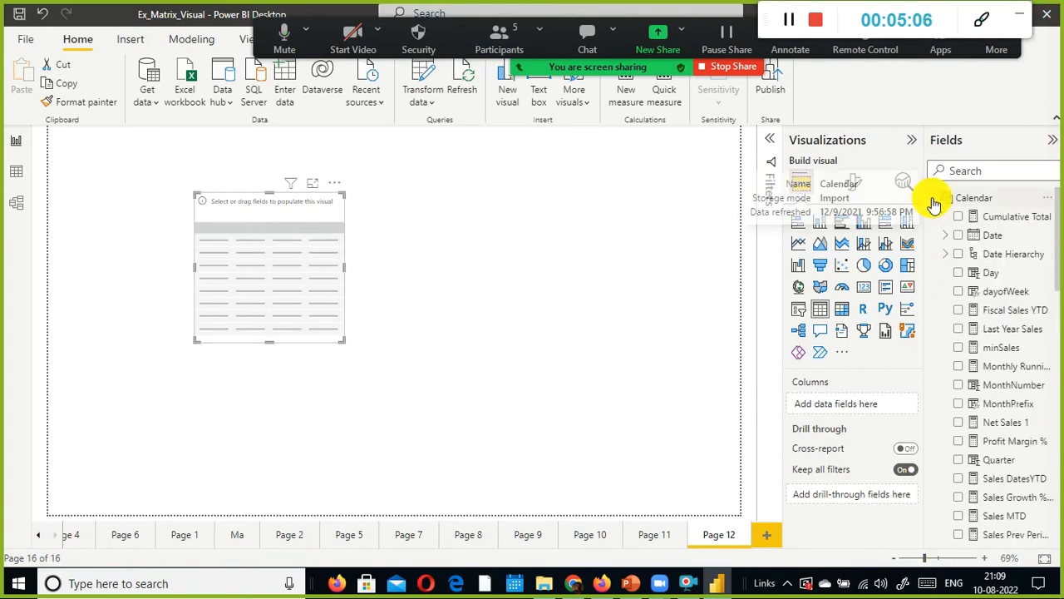
{"action": "left_click", "coordinate": [931, 201]}
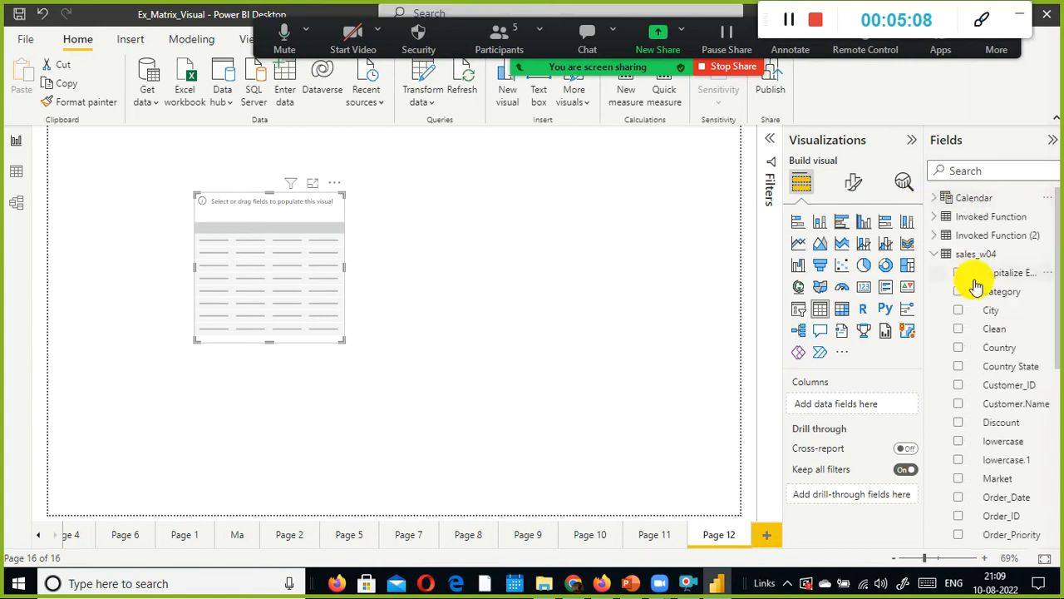
{"action": "scroll", "coordinate": [974, 304], "scroll_direction": "down", "scroll_amount": 5}
{"action": "scroll", "coordinate": [974, 297], "scroll_direction": "up", "scroll_amount": 4}
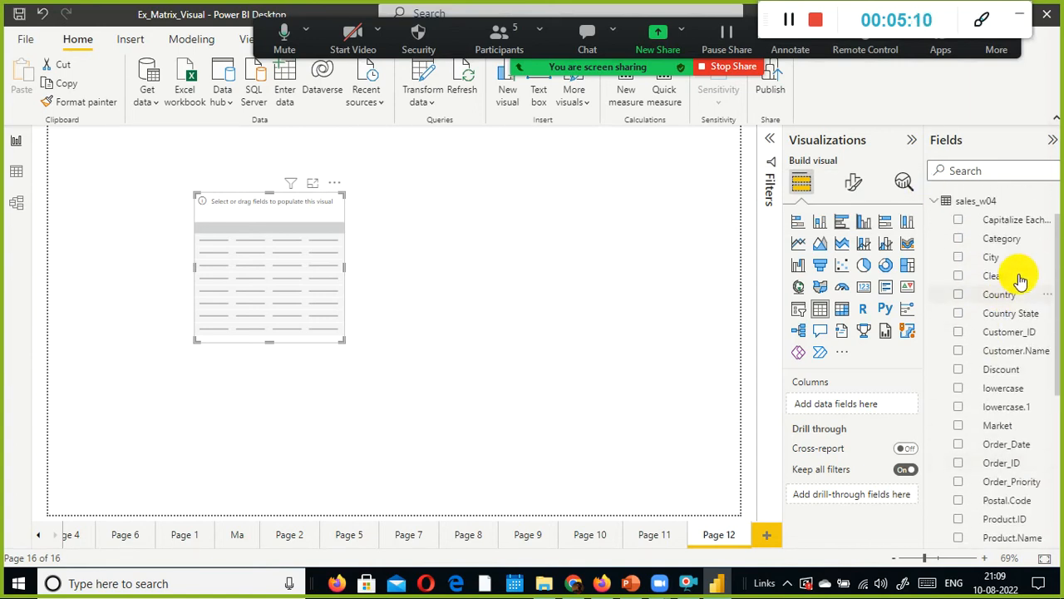
{"action": "left_click_drag", "start_coordinate": [1016, 241], "coordinate": [272, 257]}
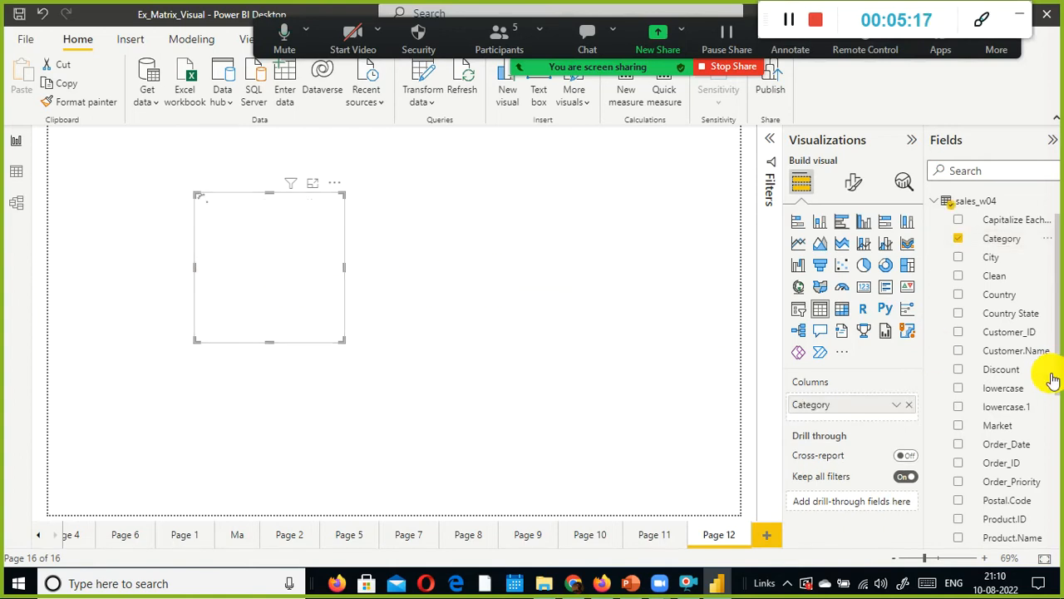
Step: Add the Sales field from sales_w04 to the table visual
{"action": "scroll", "coordinate": [1047, 380], "scroll_direction": "down", "scroll_amount": 3}
{"action": "scroll", "coordinate": [1051, 414], "scroll_direction": "down", "scroll_amount": 1}
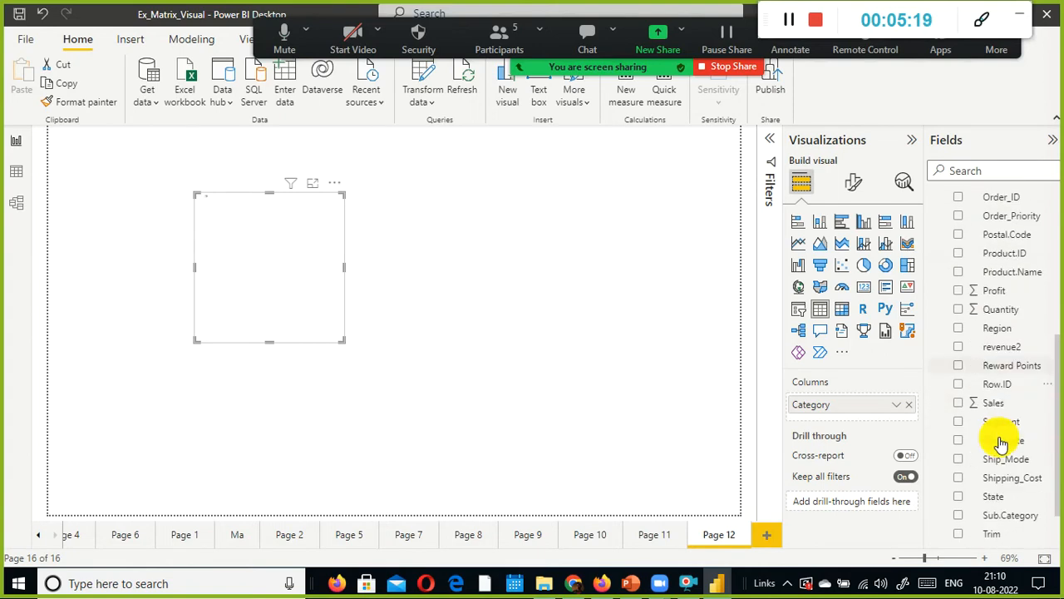
{"action": "left_click_drag", "start_coordinate": [993, 403], "coordinate": [305, 227]}
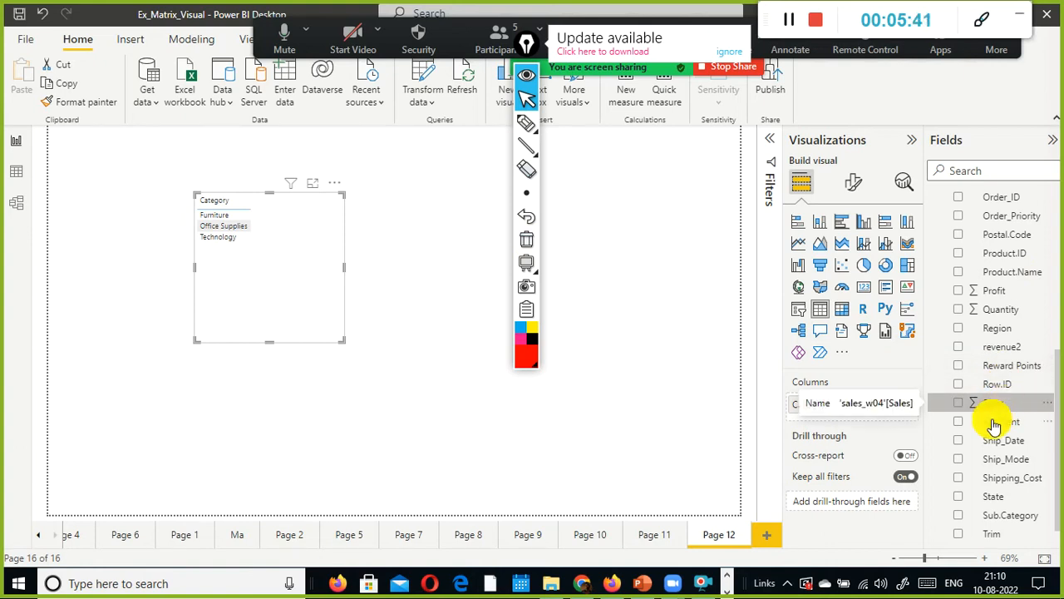
{"action": "left_click_drag", "start_coordinate": [986, 406], "coordinate": [279, 246]}
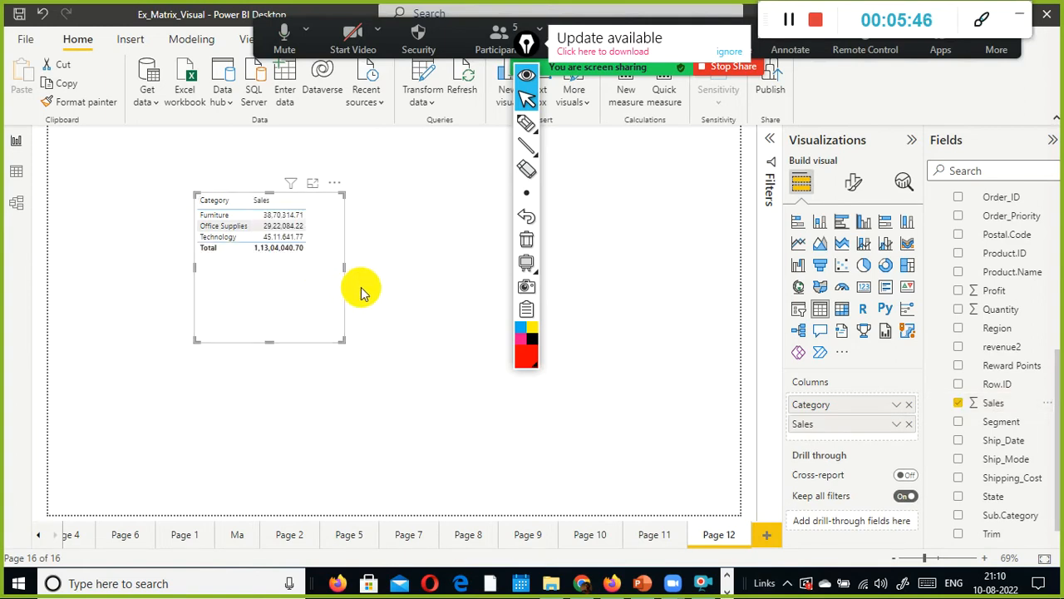
Step: Add the Region field from sales_w04 to the table visual
{"action": "left_click_drag", "start_coordinate": [526, 44], "coordinate": [1012, 463]}
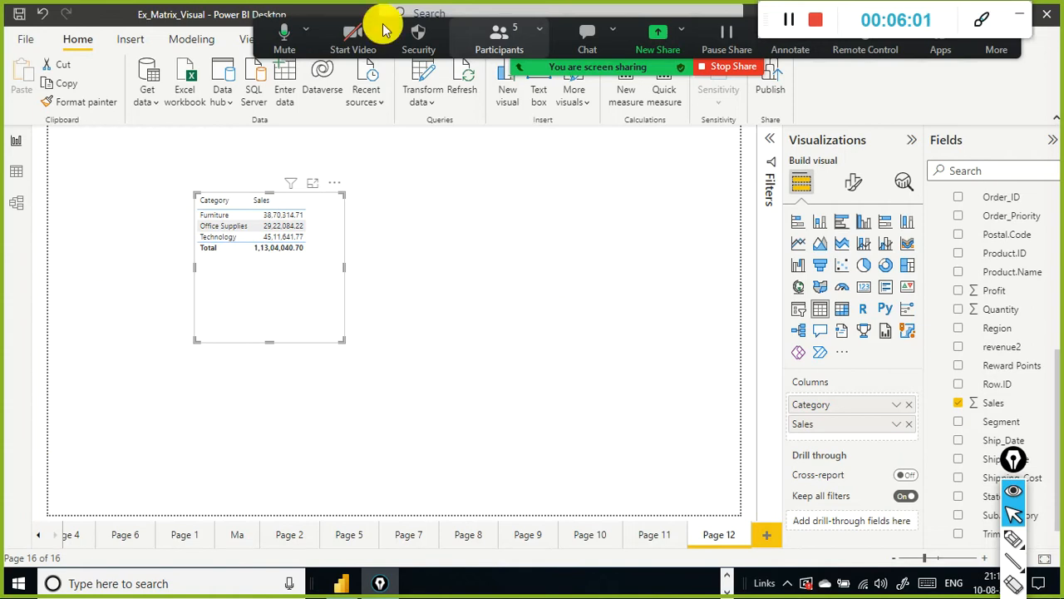
{"action": "scroll", "coordinate": [1029, 314], "scroll_direction": "down", "scroll_amount": 1}
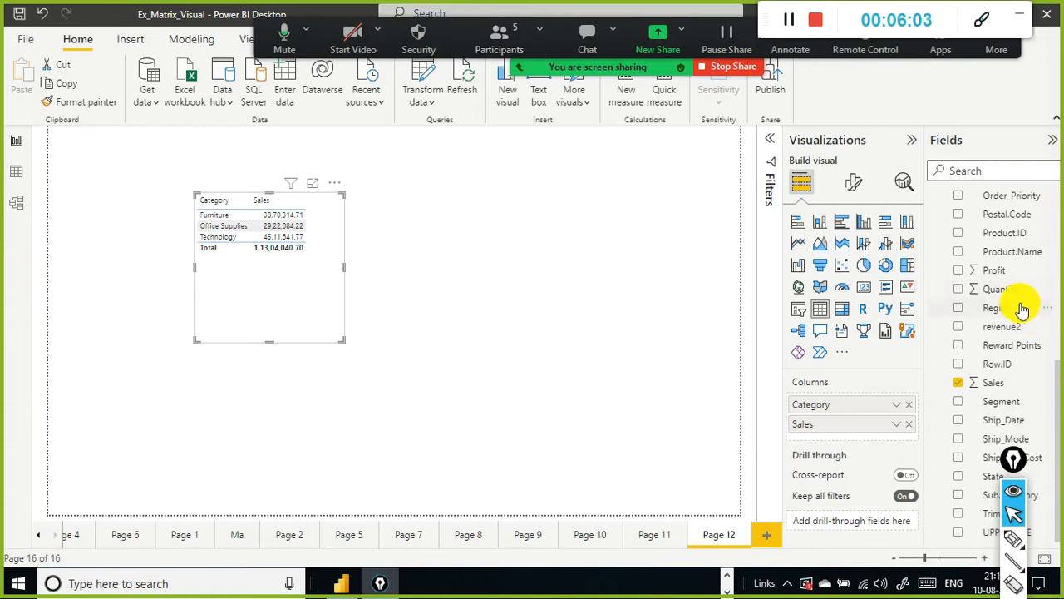
{"action": "left_click_drag", "start_coordinate": [1022, 308], "coordinate": [285, 280]}
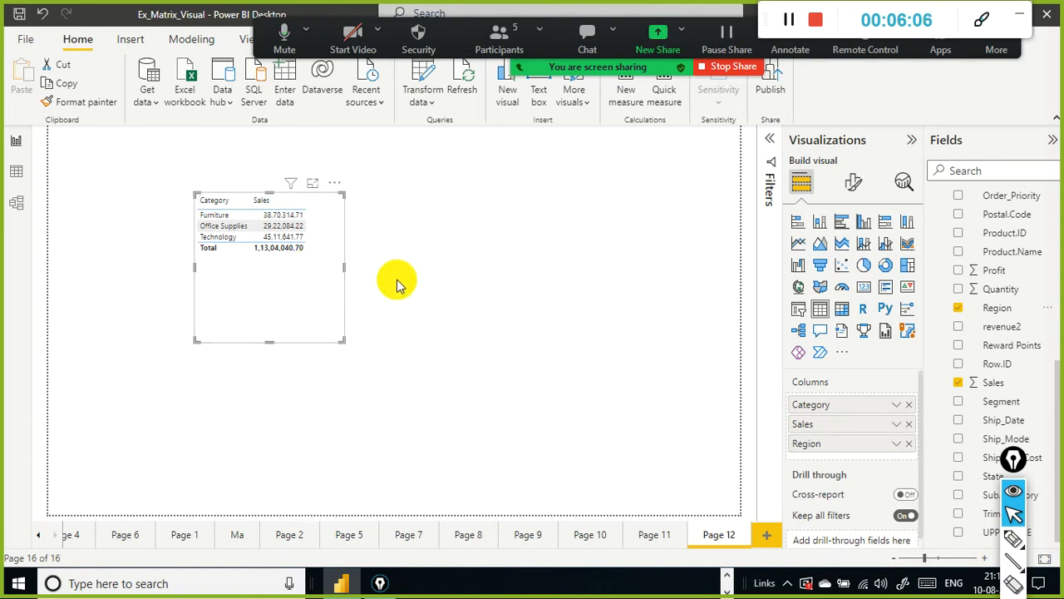
Step: Widen the table visual slightly so all columns fit
{"action": "scroll", "coordinate": [795, 400], "scroll_direction": "down", "scroll_amount": 1}
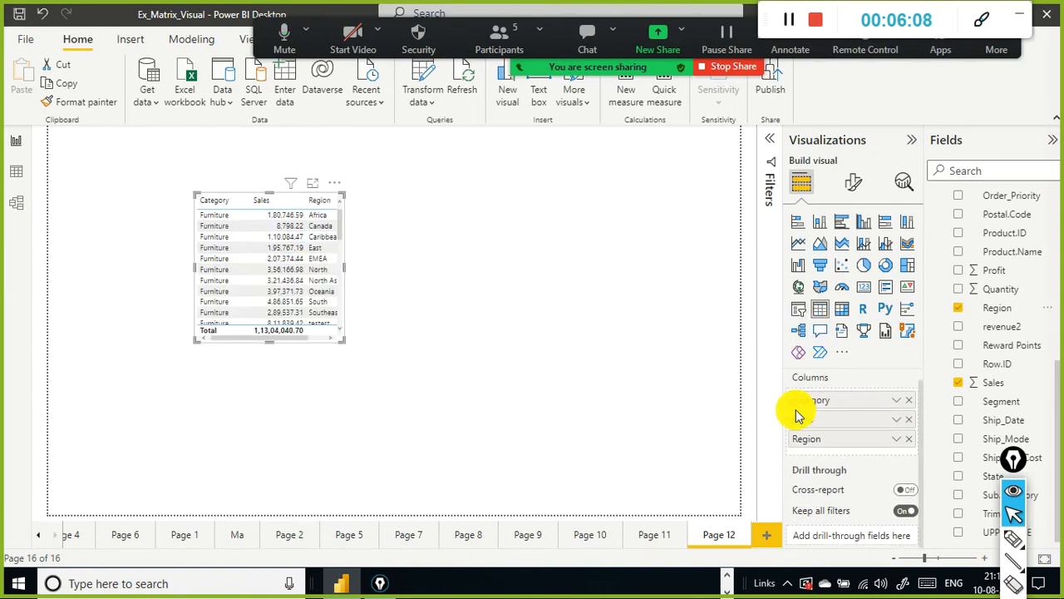
{"action": "left_click_drag", "start_coordinate": [344, 268], "coordinate": [467, 267]}
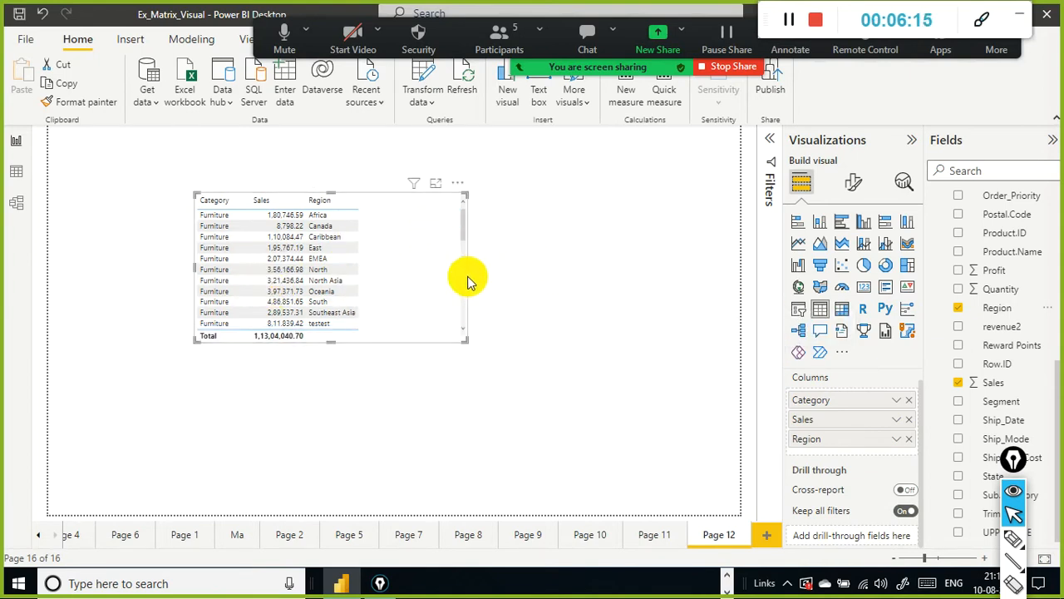
{"action": "left_click_drag", "start_coordinate": [467, 269], "coordinate": [434, 267]}
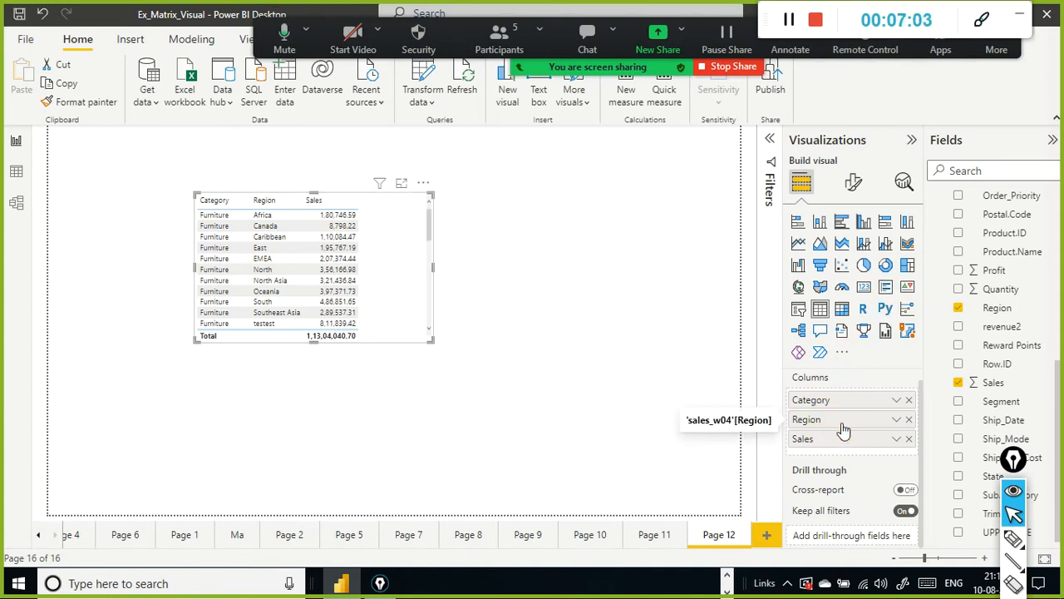
Step: Reorder the table's columns to Region, Category, Sales
{"action": "left_click_drag", "start_coordinate": [850, 447], "coordinate": [848, 444]}
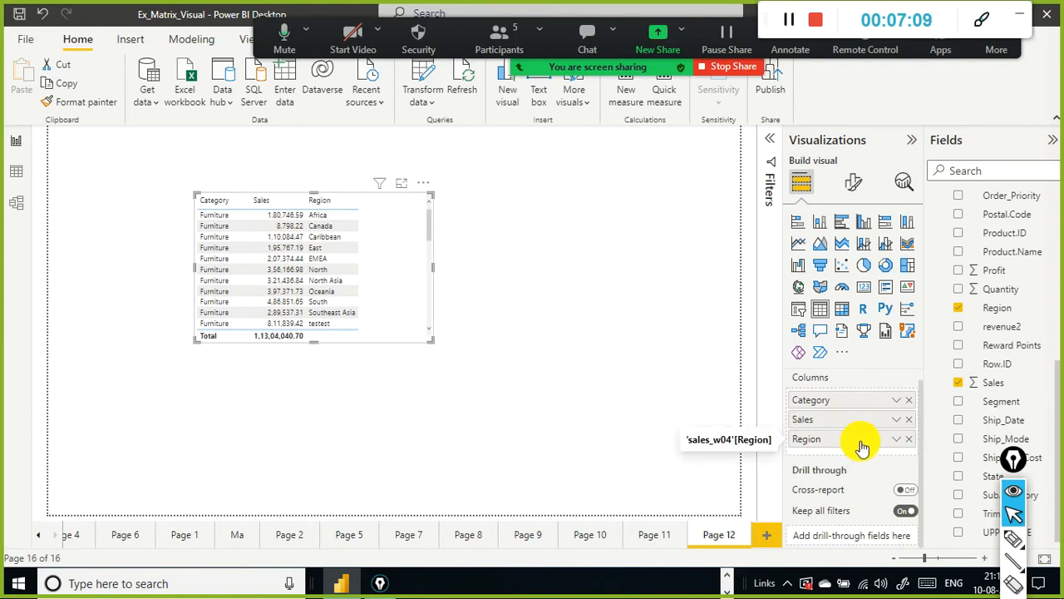
{"action": "left_click_drag", "start_coordinate": [862, 448], "coordinate": [860, 425]}
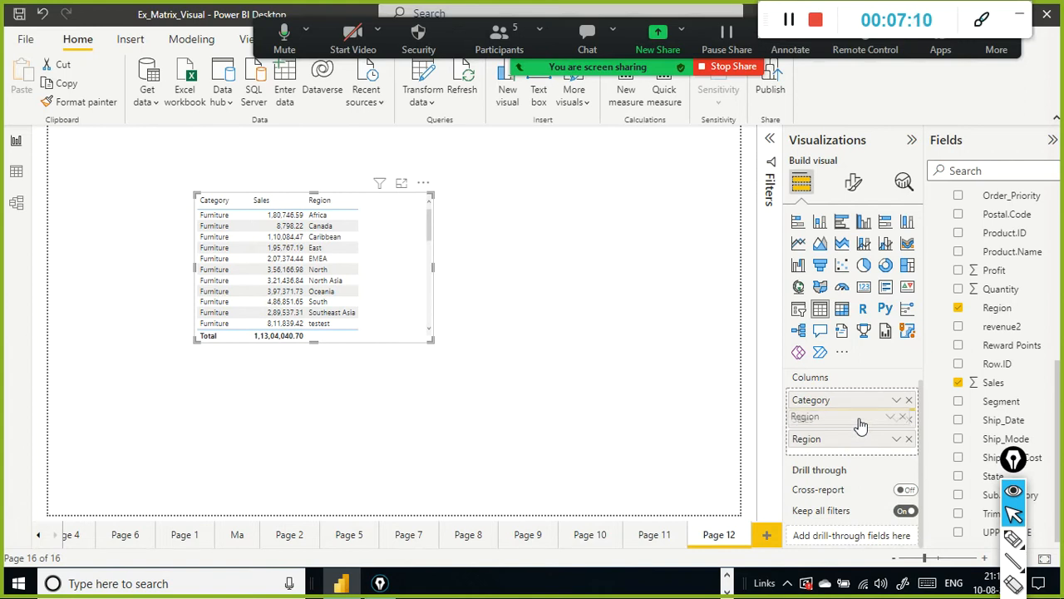
{"action": "left_click_drag", "start_coordinate": [860, 425], "coordinate": [856, 418]}
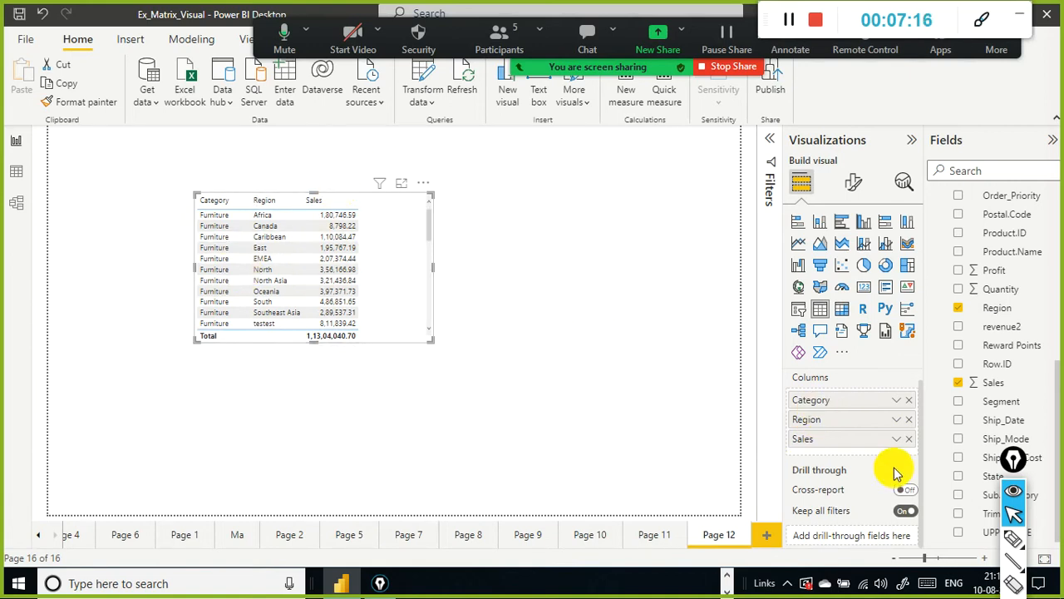
{"action": "mouse_move", "coordinate": [845, 401]}
{"action": "left_mouse_down"}
{"action": "mouse_move", "coordinate": [848, 415]}
{"action": "mouse_move", "coordinate": [815, 404]}
{"action": "mouse_move", "coordinate": [820, 418]}
{"action": "mouse_move", "coordinate": [835, 389]}
{"action": "left_mouse_up"}
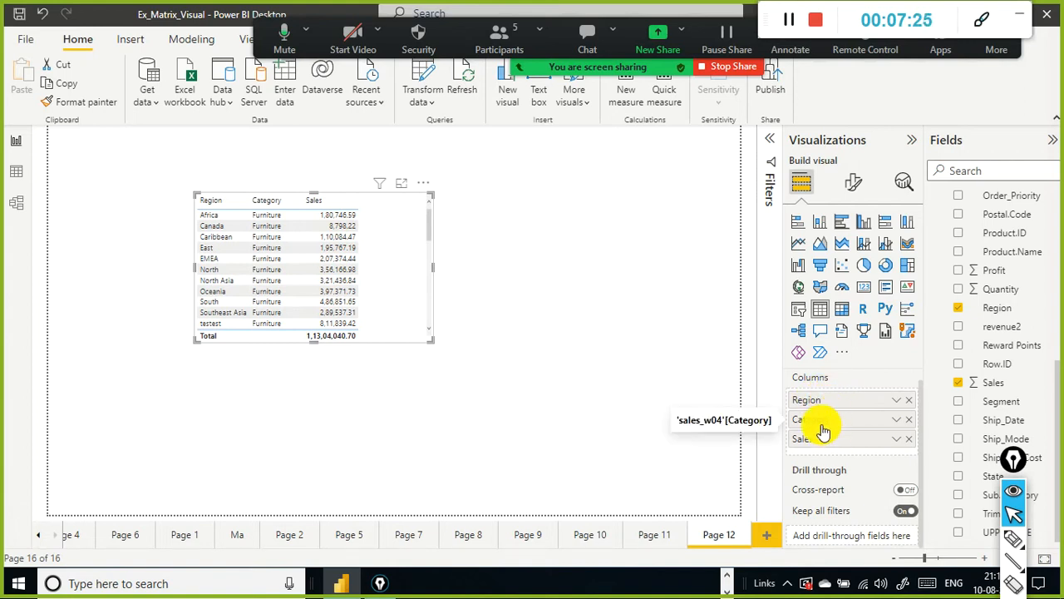
Step: Move the table visual further left on the canvas and scroll through its rows
{"action": "left_click_drag", "start_coordinate": [415, 312], "coordinate": [344, 326]}
{"action": "left_click", "coordinate": [345, 325]}
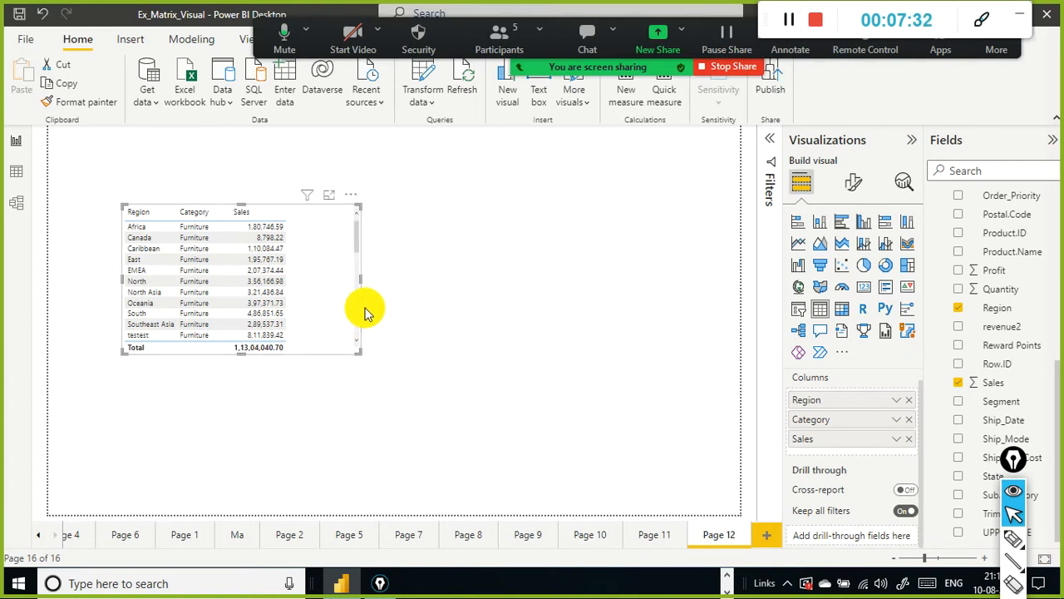
{"action": "scroll", "coordinate": [331, 287], "scroll_direction": "down", "scroll_amount": 3}
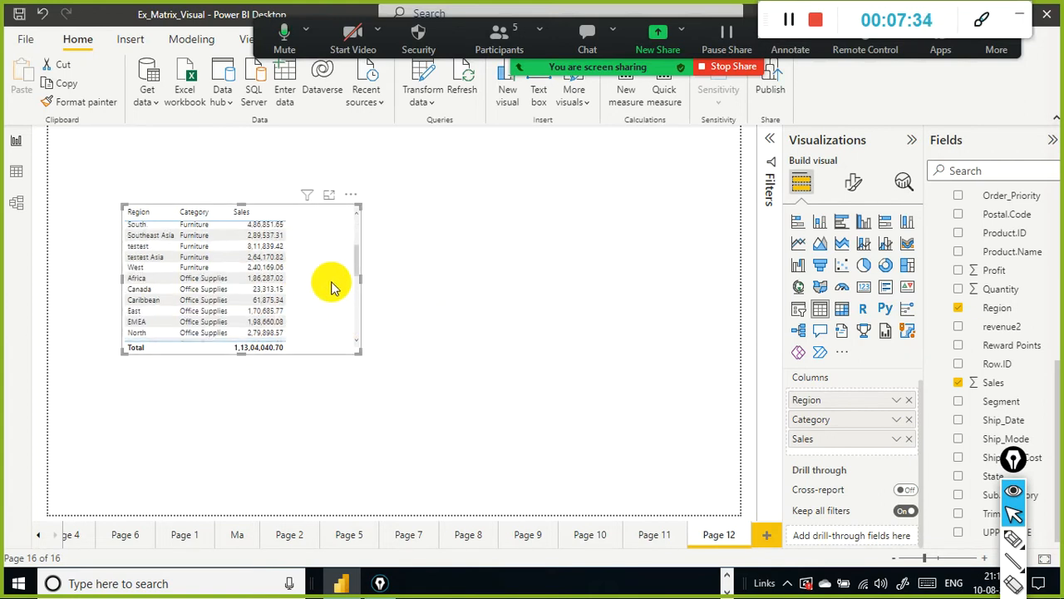
{"action": "scroll", "coordinate": [339, 261], "scroll_direction": "up", "scroll_amount": 3}
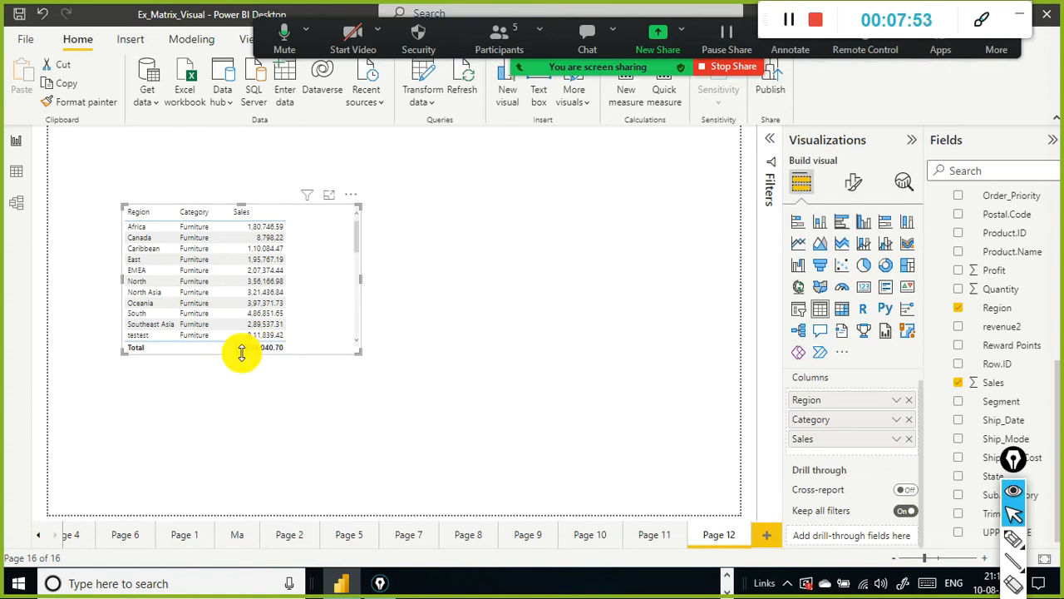
Step: Make the table visual taller and move it toward the canvas's upper left corner, then reselect it
{"action": "left_click_drag", "start_coordinate": [240, 354], "coordinate": [241, 413]}
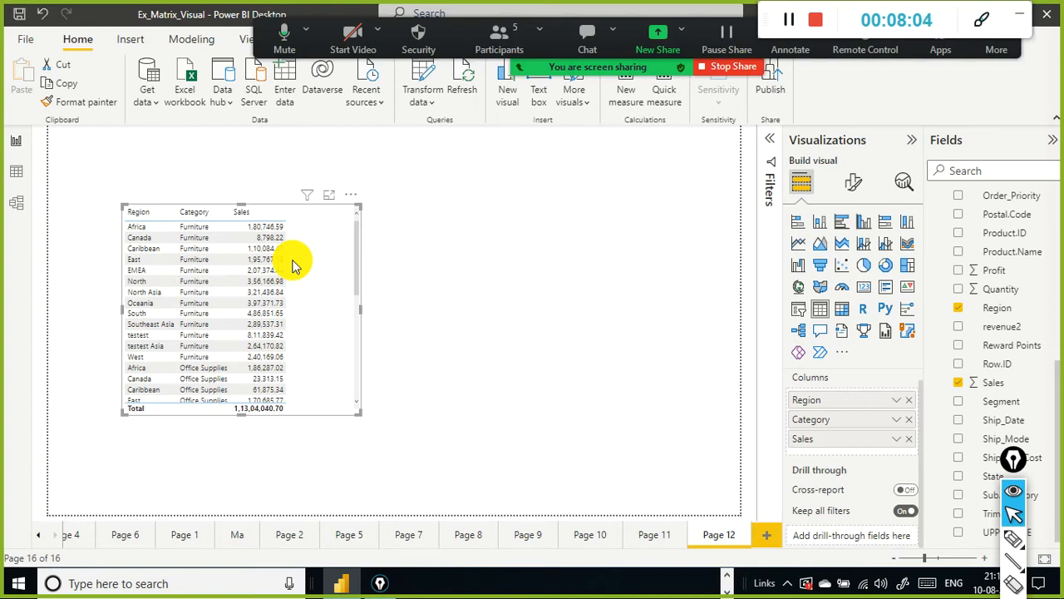
{"action": "left_click_drag", "start_coordinate": [352, 342], "coordinate": [319, 306]}
{"action": "left_click", "coordinate": [465, 298]}
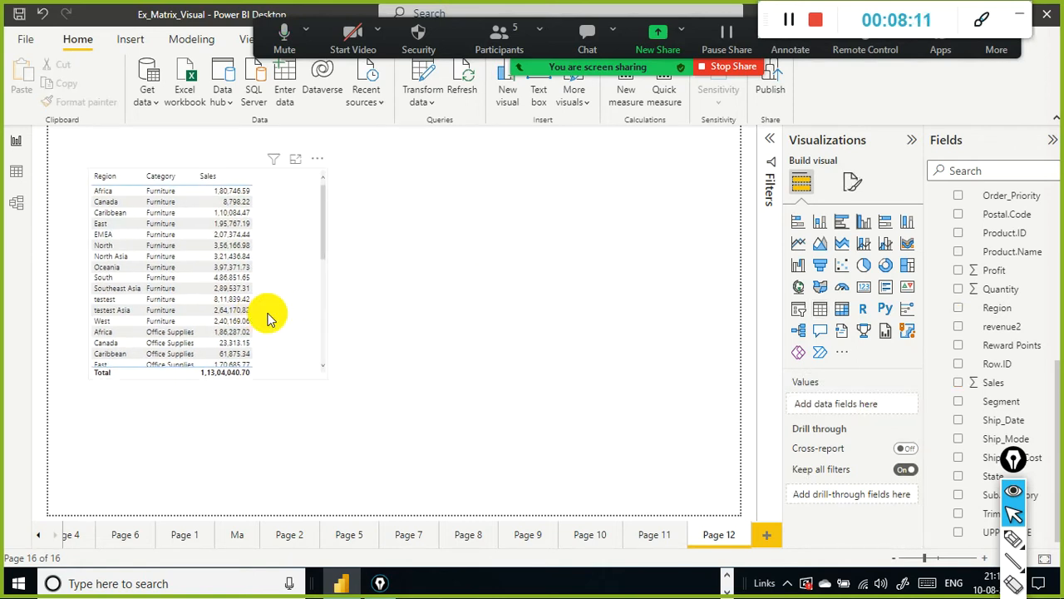
{"action": "left_click", "coordinate": [258, 185]}
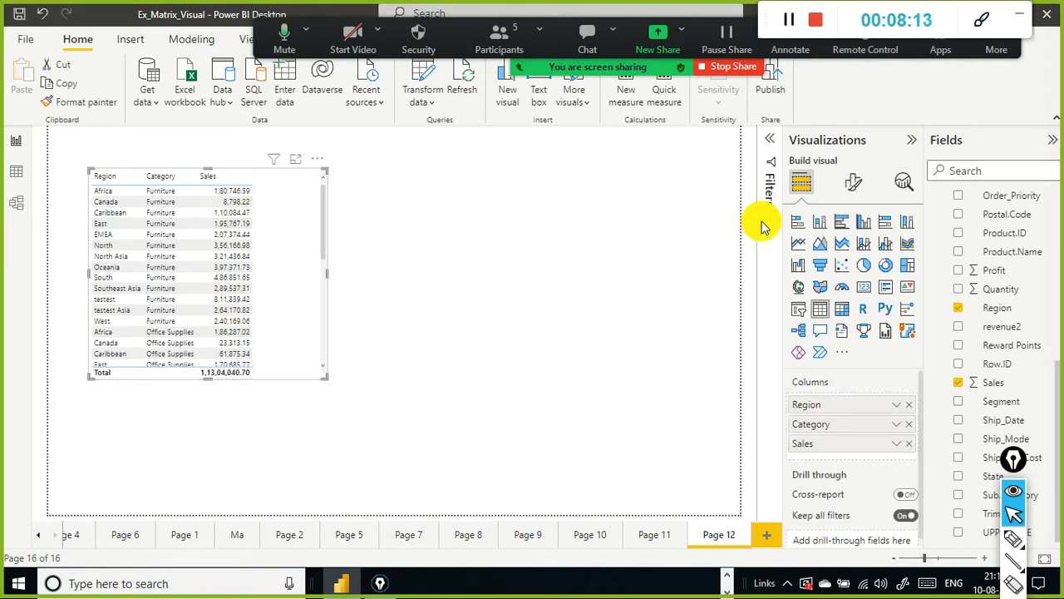
Step: Apply the Alternating rows style preset to the table visual
{"action": "left_click", "coordinate": [853, 182]}
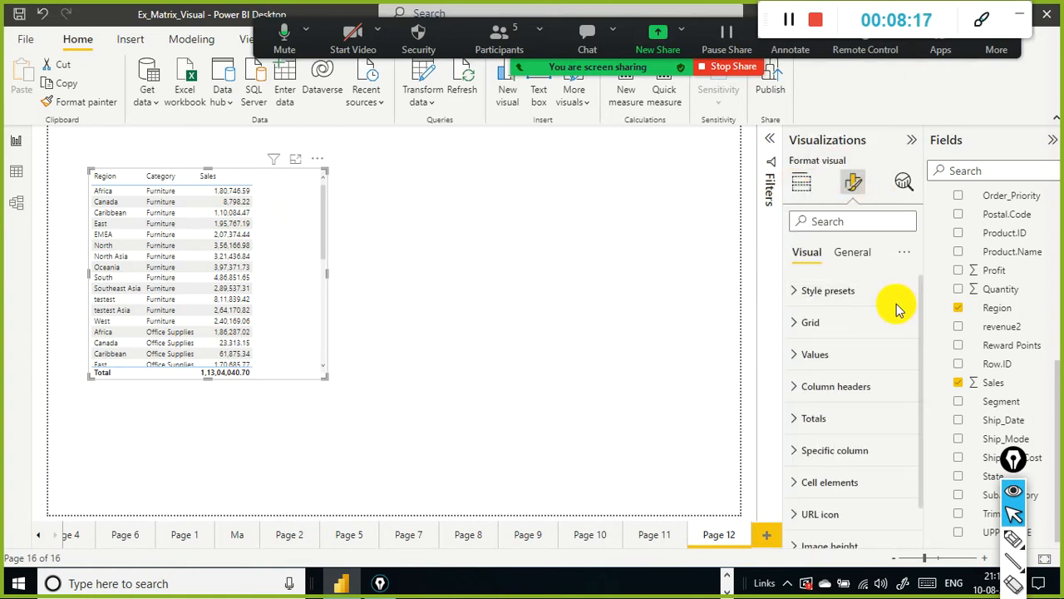
{"action": "left_click", "coordinate": [831, 291]}
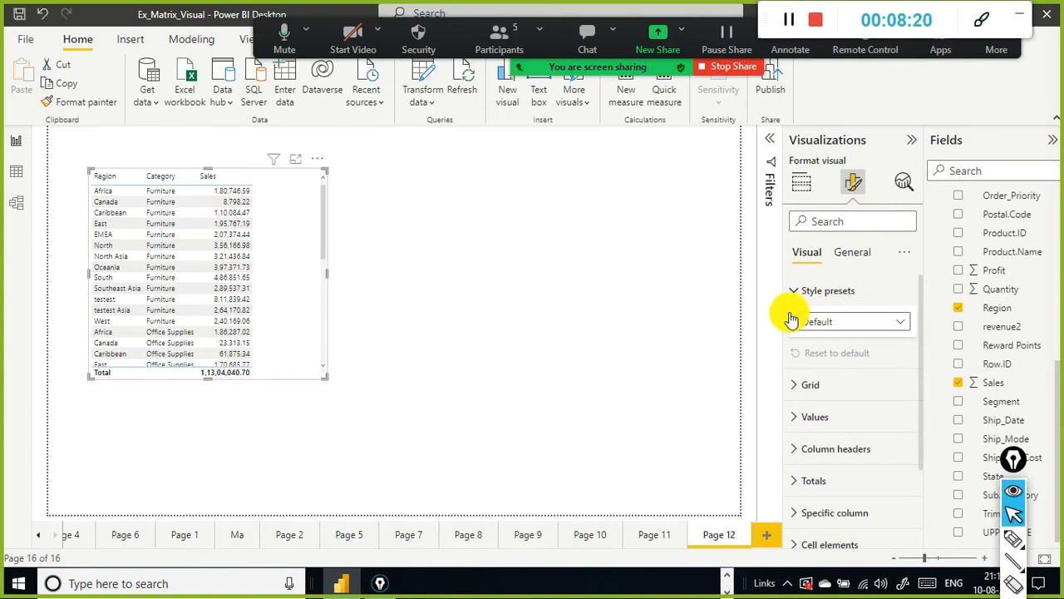
{"action": "left_click", "coordinate": [898, 323]}
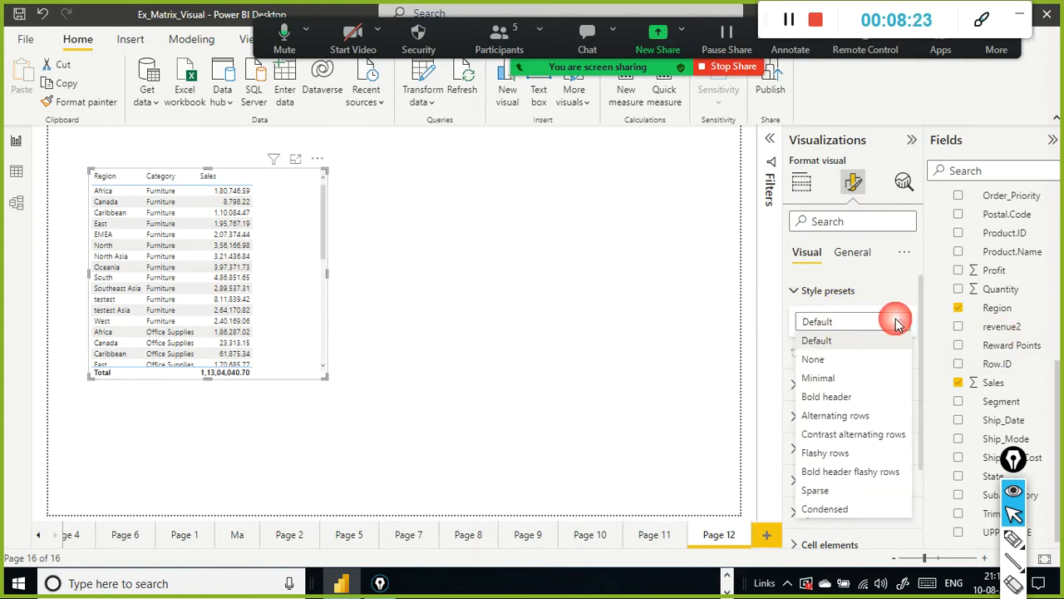
{"action": "left_click", "coordinate": [887, 417]}
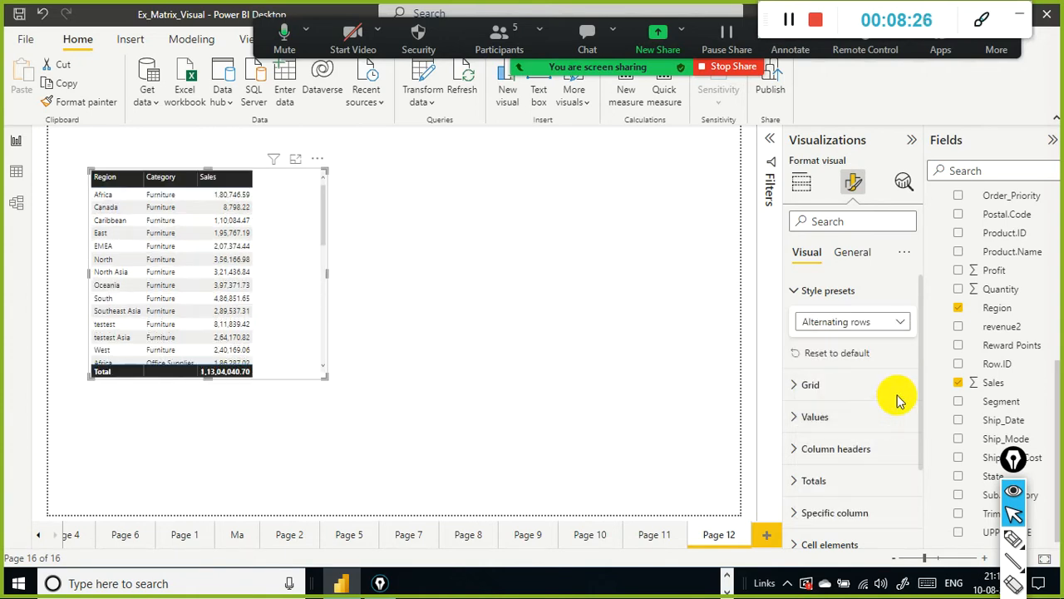
Step: Try to switch the table's style preset to Contrast alternating rows
{"action": "left_click", "coordinate": [902, 322]}
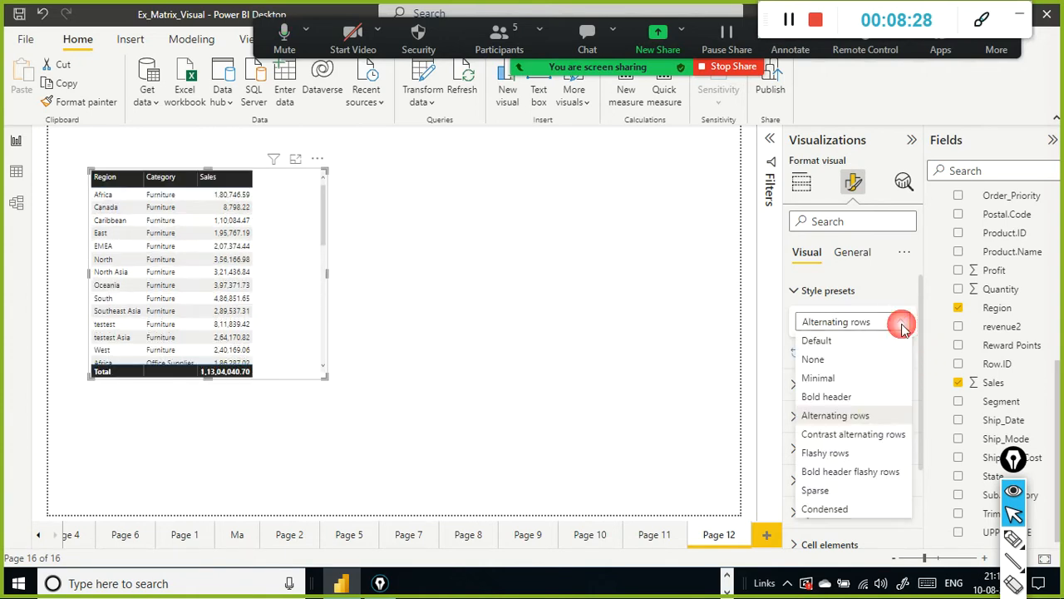
{"action": "left_click", "coordinate": [879, 447]}
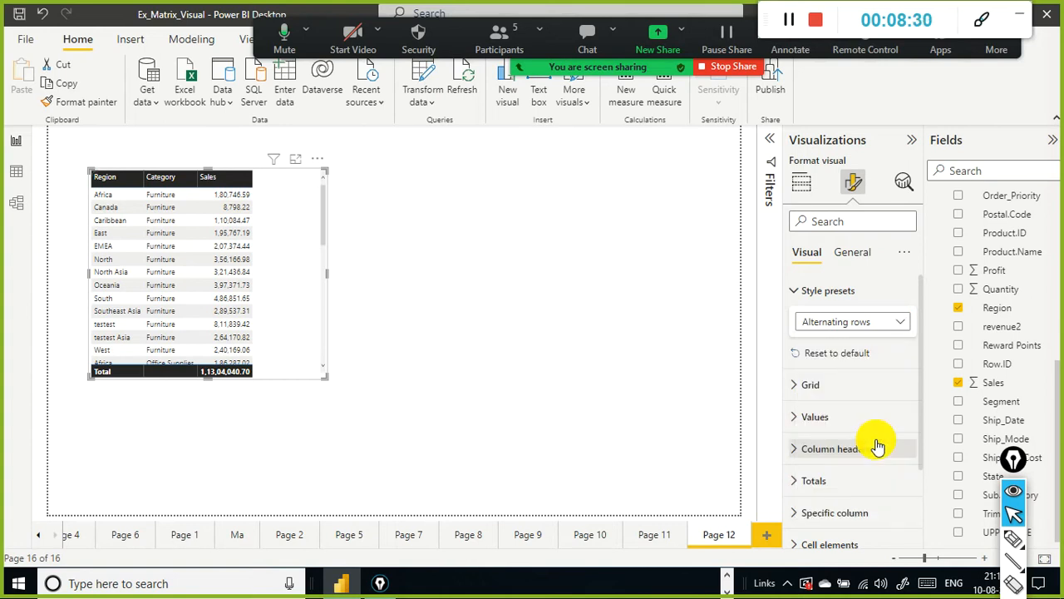
Step: Open the table's grid formatting and switch on its horizontal and vertical gridlines
{"action": "left_click", "coordinate": [883, 384]}
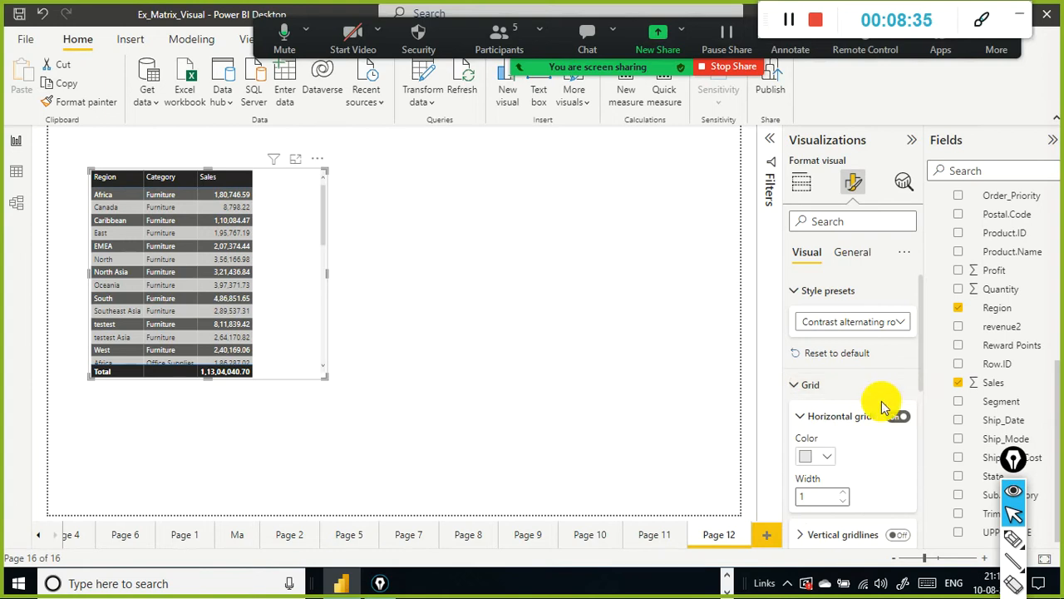
{"action": "scroll", "coordinate": [885, 399], "scroll_direction": "down", "scroll_amount": 1}
{"action": "left_click", "coordinate": [897, 378]}
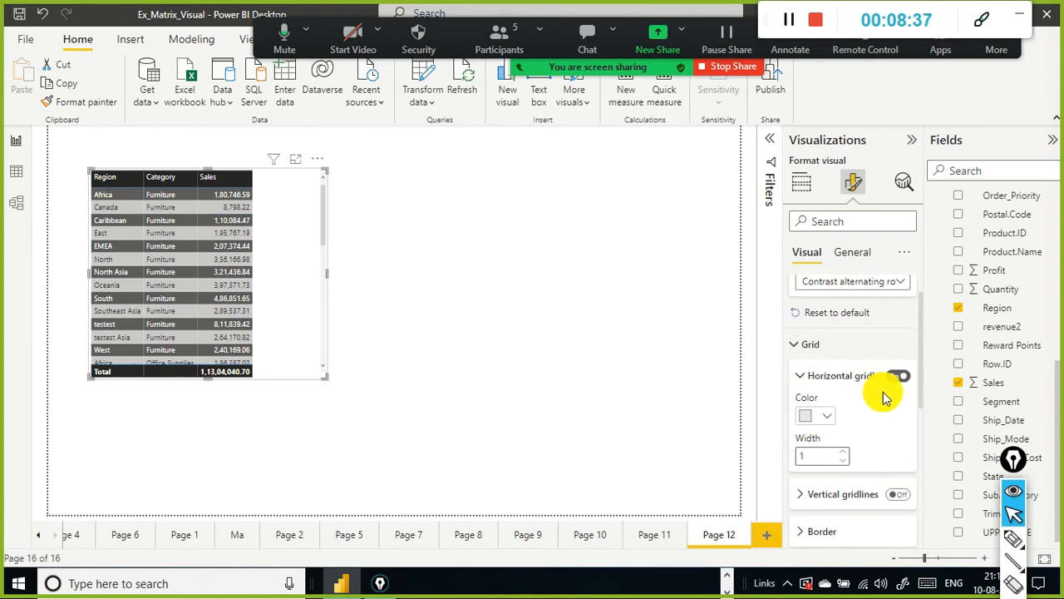
{"action": "scroll", "coordinate": [877, 407], "scroll_direction": "down", "scroll_amount": 2}
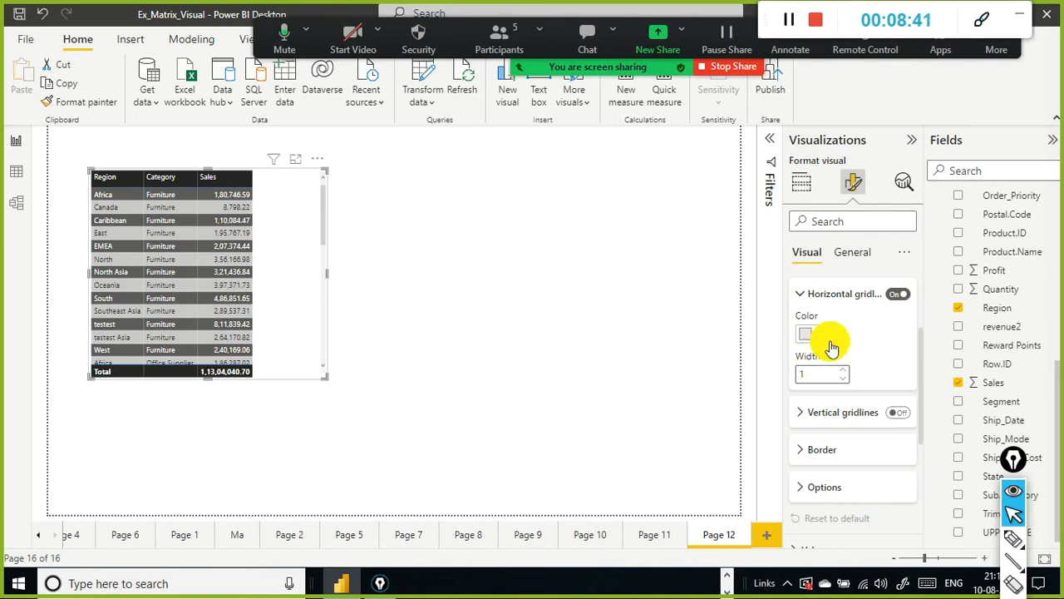
{"action": "left_click", "coordinate": [798, 414]}
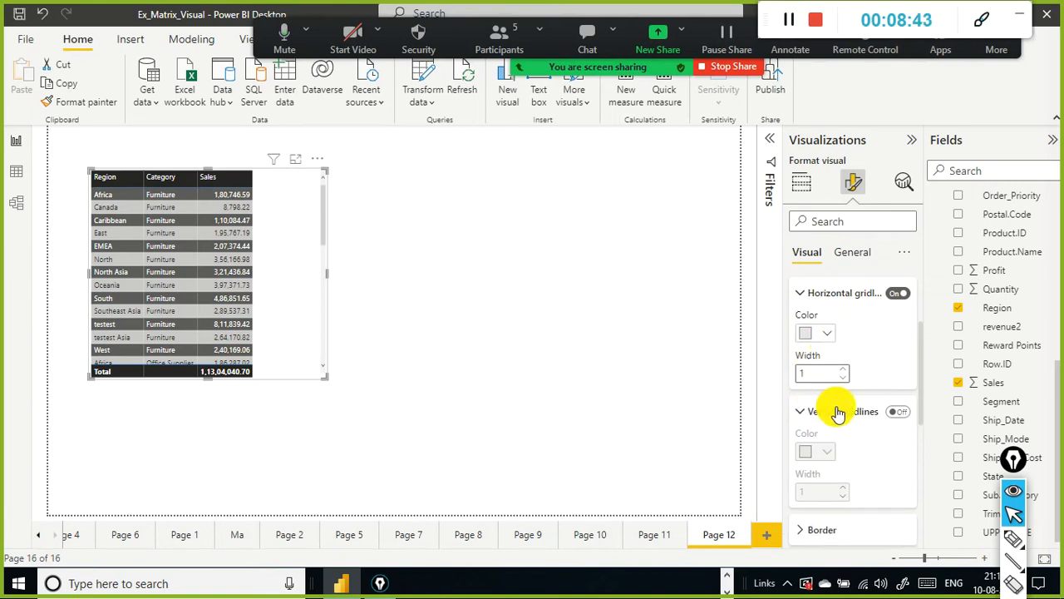
{"action": "scroll", "coordinate": [865, 404], "scroll_direction": "down", "scroll_amount": 1}
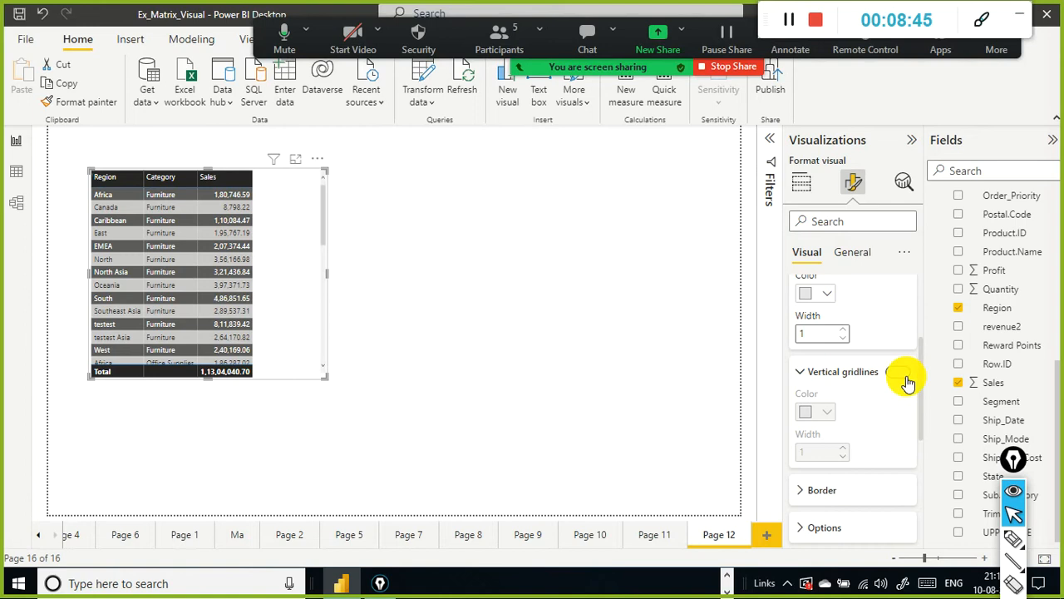
{"action": "left_click", "coordinate": [905, 376]}
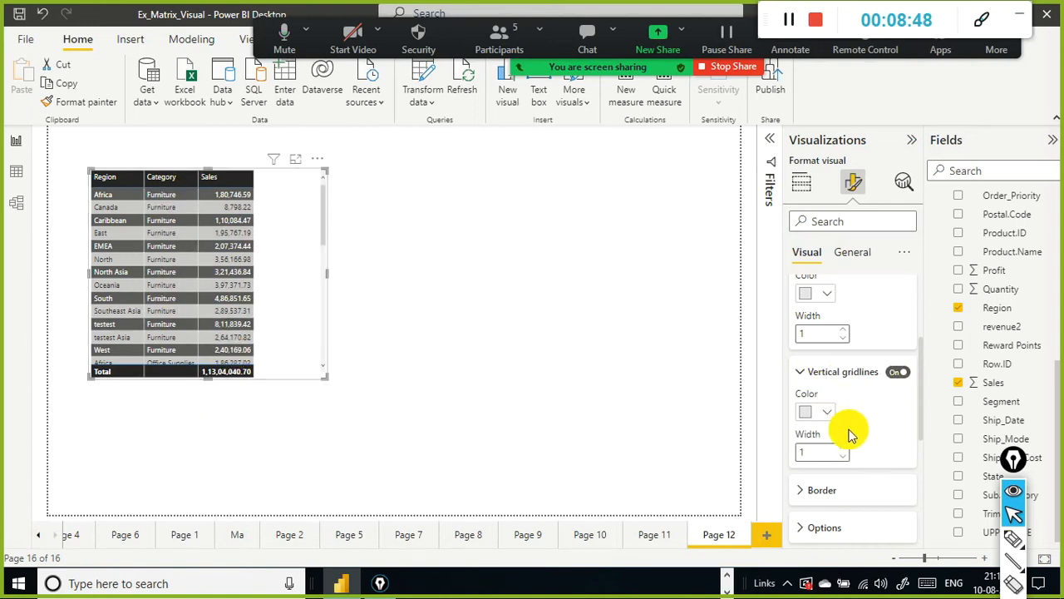
{"action": "scroll", "coordinate": [850, 432], "scroll_direction": "down", "scroll_amount": 2}
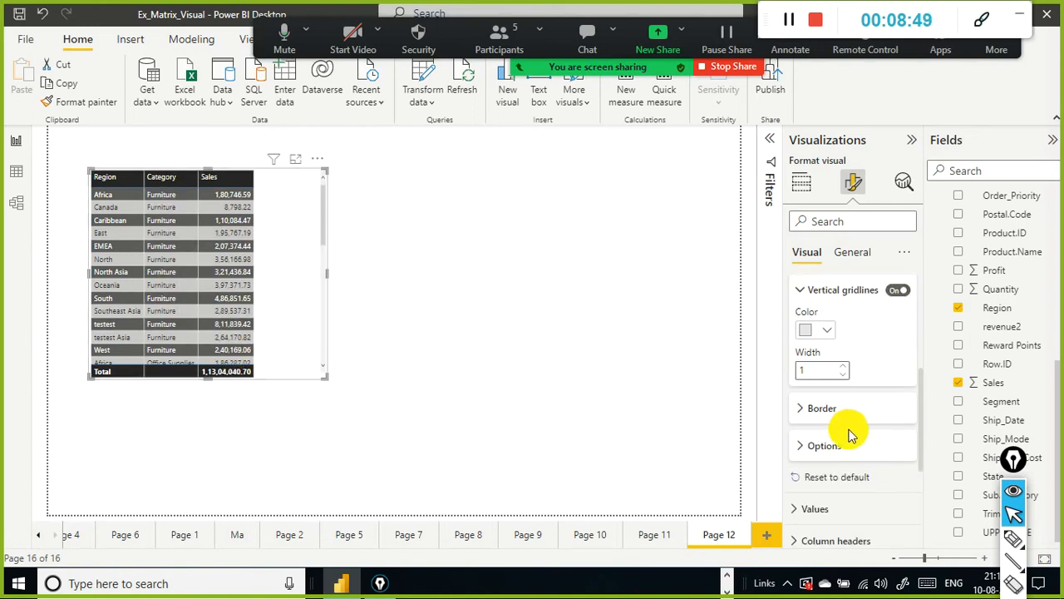
Step: Examine the table's Border, Options and Values formatting settings
{"action": "left_click", "coordinate": [800, 408]}
{"action": "scroll", "coordinate": [856, 402], "scroll_direction": "down", "scroll_amount": 4}
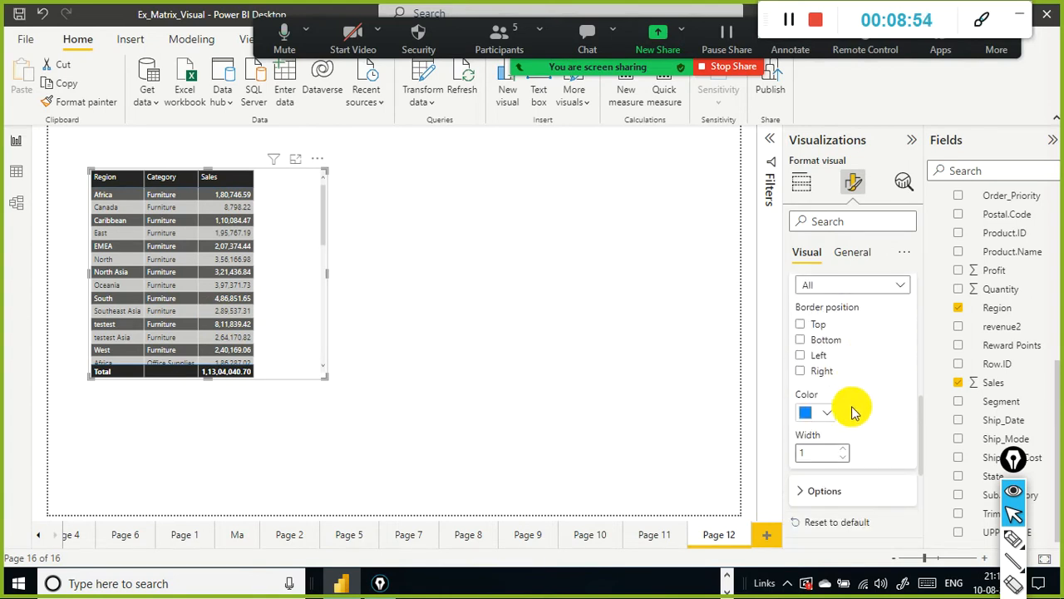
{"action": "left_click", "coordinate": [805, 325]}
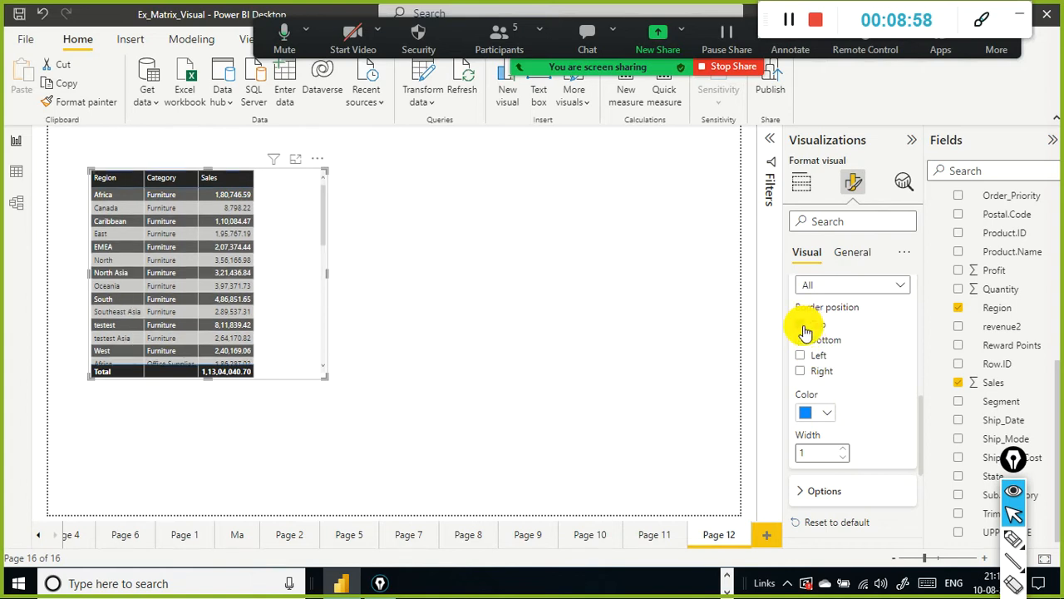
{"action": "left_click", "coordinate": [803, 325]}
{"action": "scroll", "coordinate": [819, 366], "scroll_direction": "down", "scroll_amount": 4}
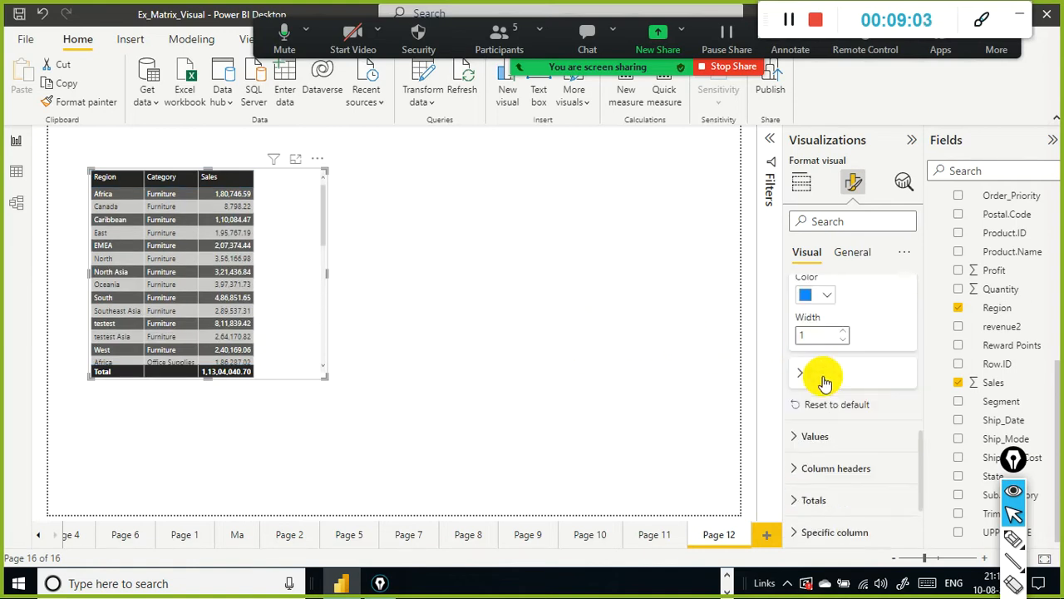
{"action": "left_click", "coordinate": [801, 327]}
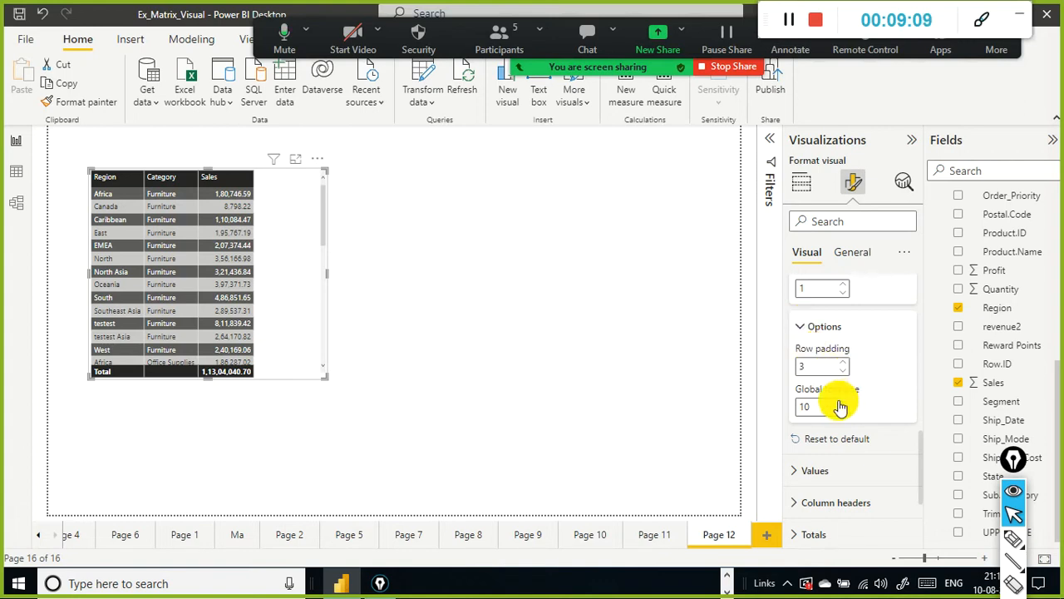
{"action": "left_click", "coordinate": [801, 327]}
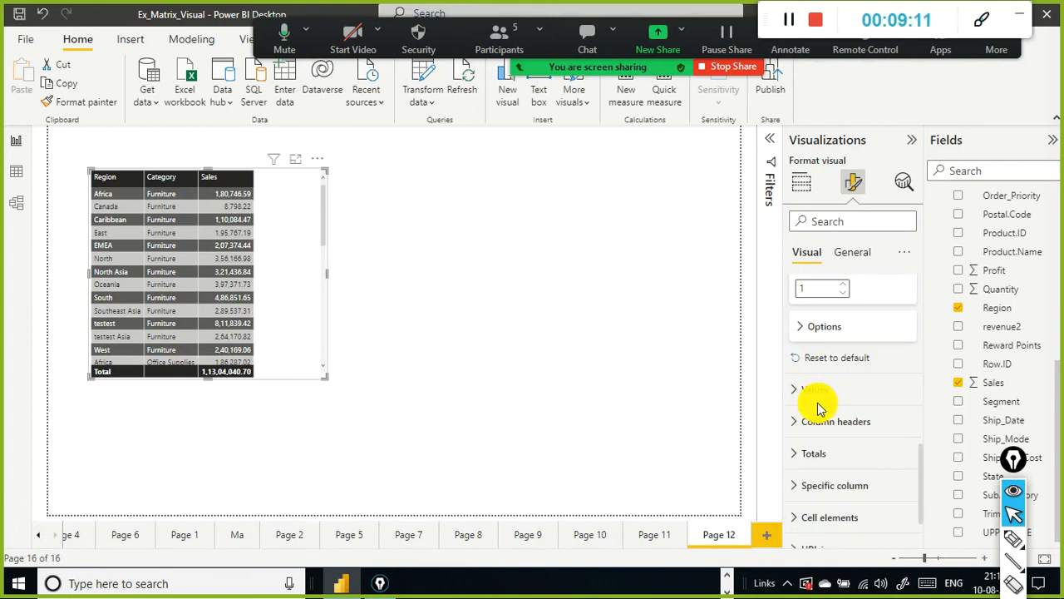
{"action": "left_click", "coordinate": [794, 391]}
{"action": "scroll", "coordinate": [796, 397], "scroll_direction": "down", "scroll_amount": 1}
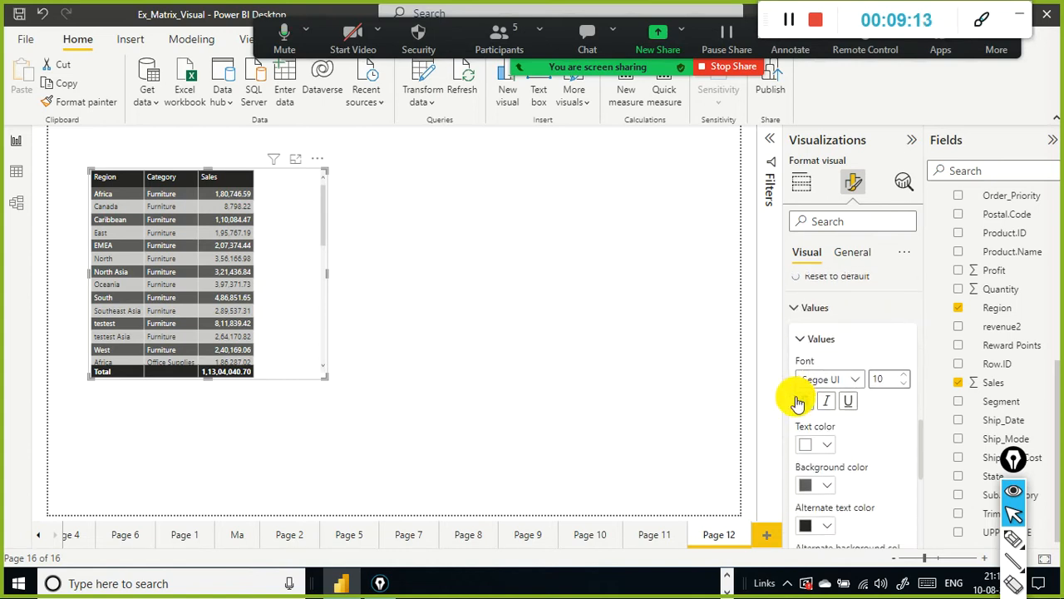
{"action": "scroll", "coordinate": [859, 427], "scroll_direction": "down", "scroll_amount": 1}
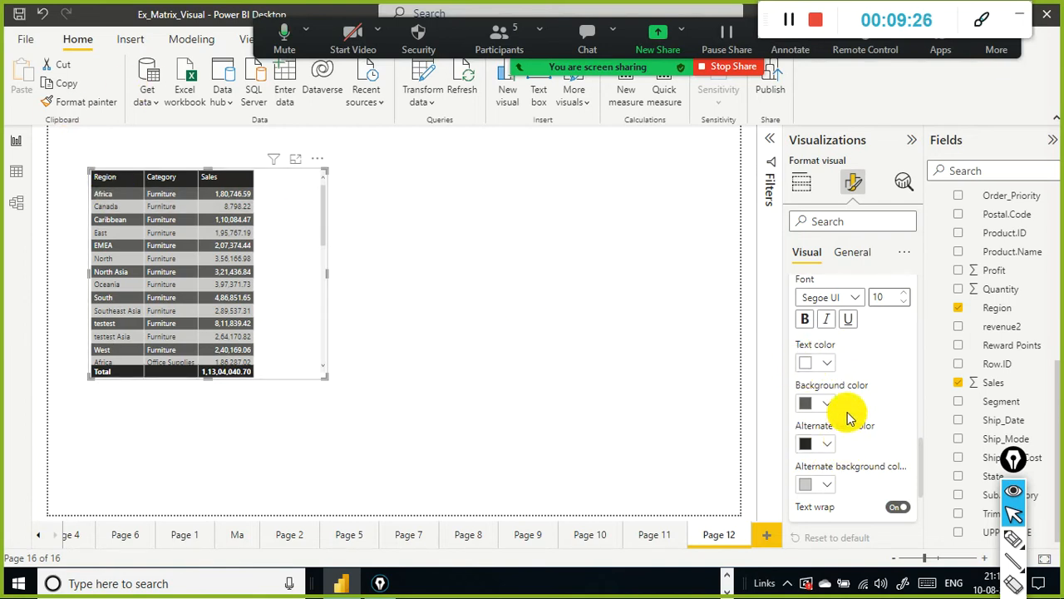
{"action": "scroll", "coordinate": [844, 424], "scroll_direction": "down", "scroll_amount": 3}
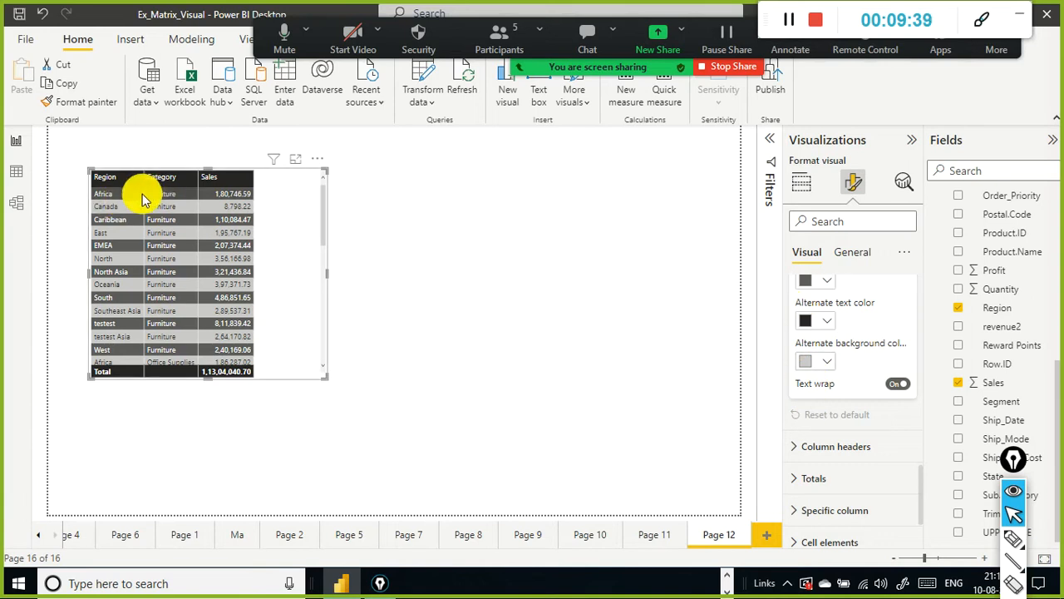
{"action": "scroll", "coordinate": [837, 358], "scroll_direction": "up", "scroll_amount": 1}
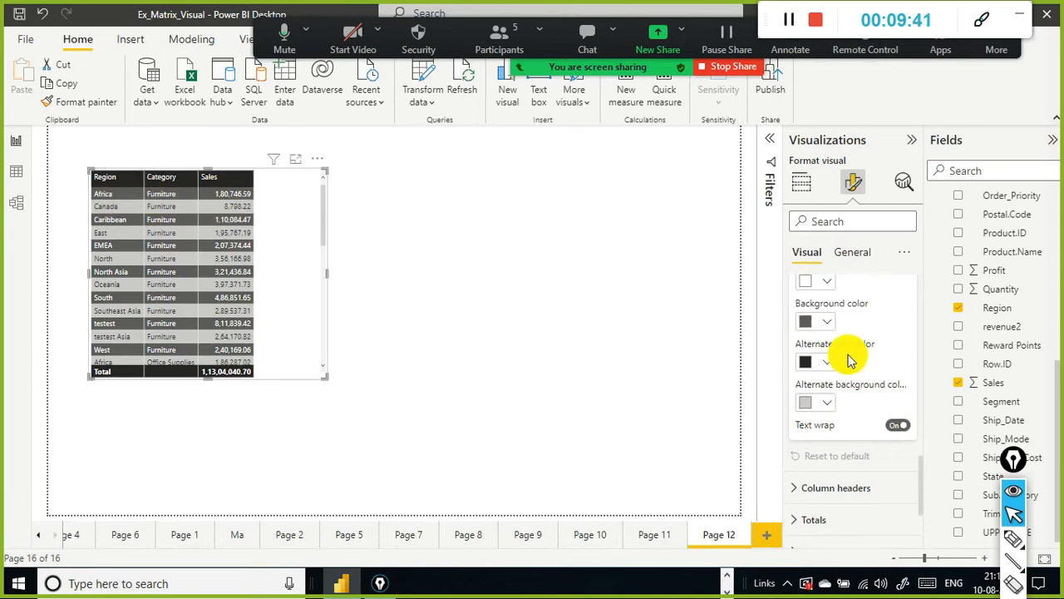
{"action": "scroll", "coordinate": [831, 412], "scroll_direction": "down", "scroll_amount": 2}
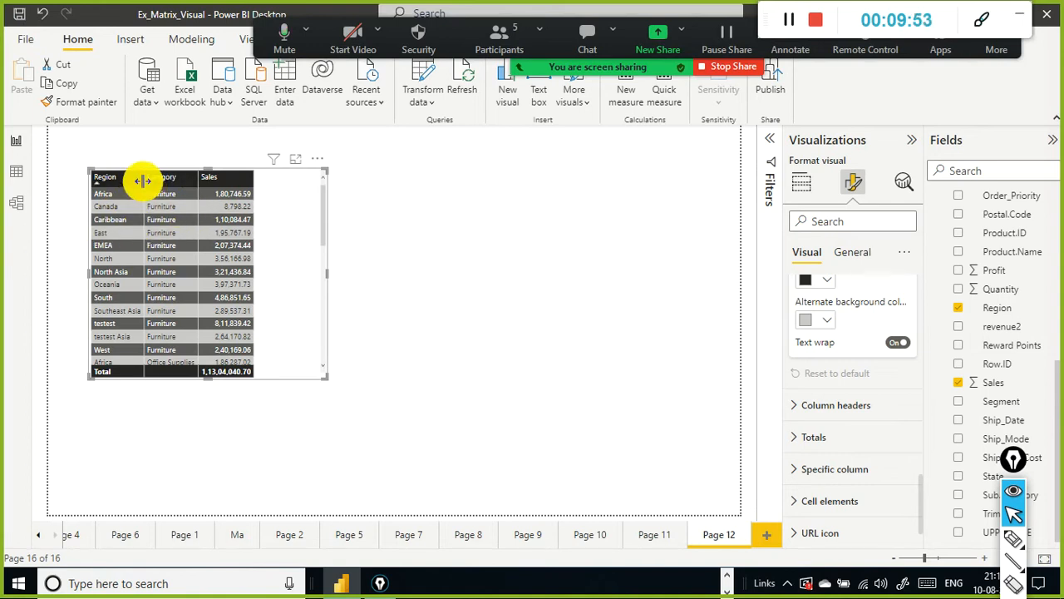
Step: Widen the Region column and stretch the table visual's right edge wider
{"action": "left_click_drag", "start_coordinate": [143, 179], "coordinate": [190, 186]}
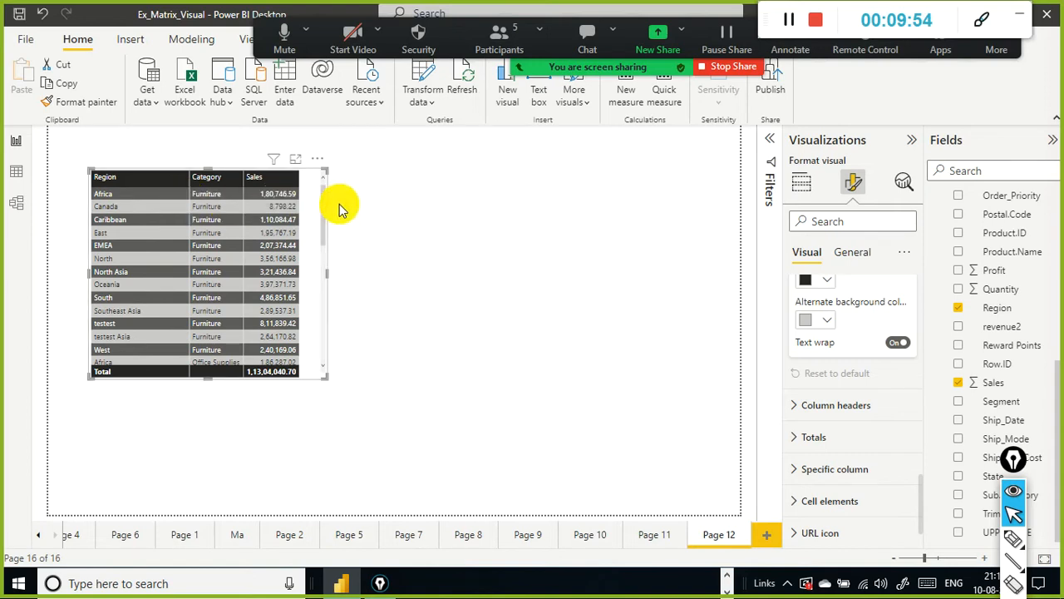
{"action": "left_click_drag", "start_coordinate": [326, 273], "coordinate": [366, 258]}
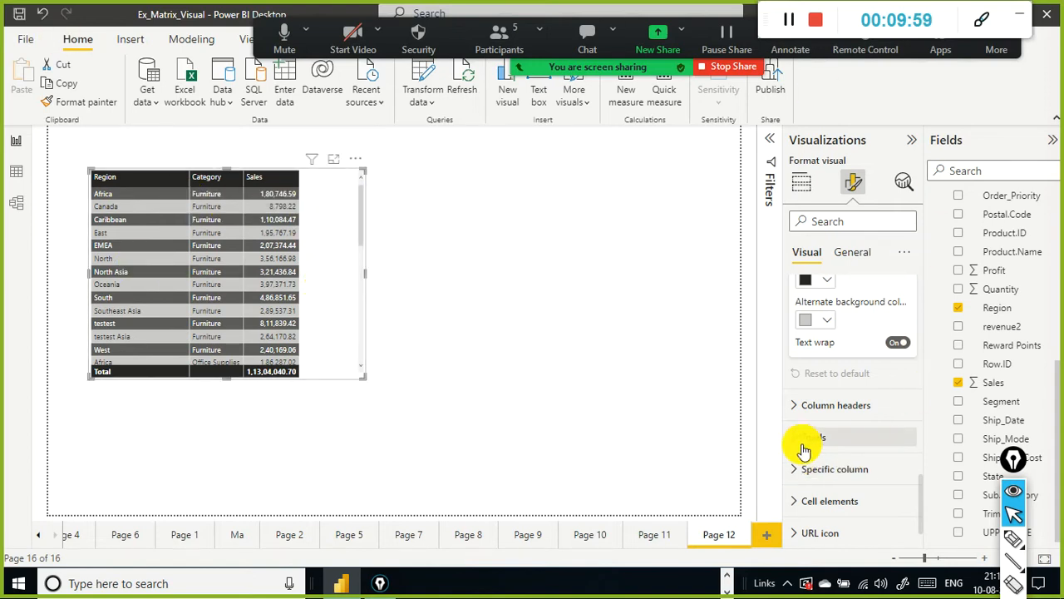
{"action": "scroll", "coordinate": [807, 444], "scroll_direction": "down", "scroll_amount": 2}
{"action": "scroll", "coordinate": [811, 297], "scroll_direction": "up", "scroll_amount": 3}
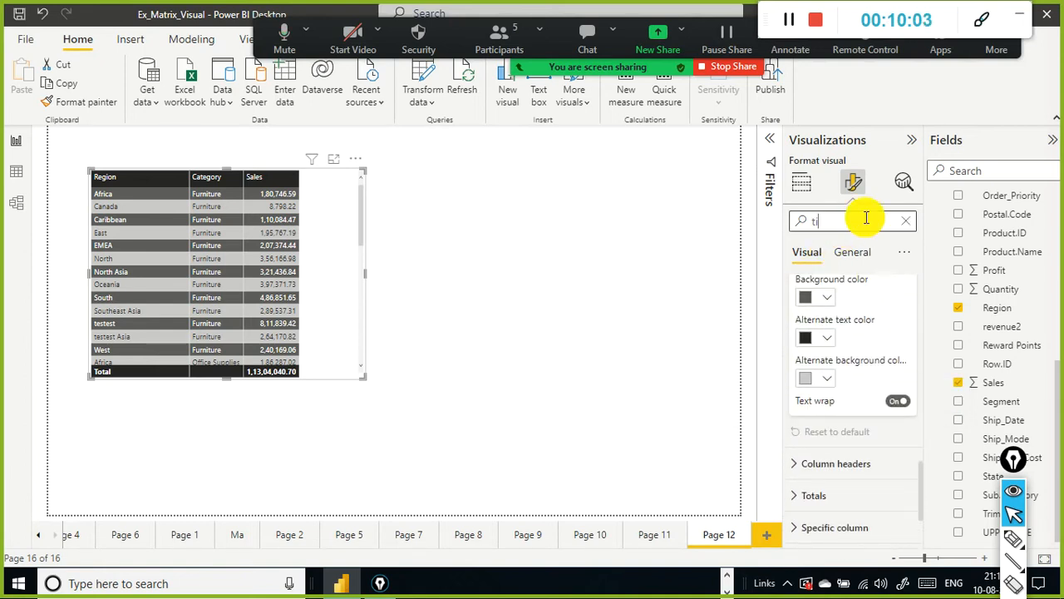
Step: Turn on the table visual's title in the general format settings
{"action": "type", "text": "tle"}
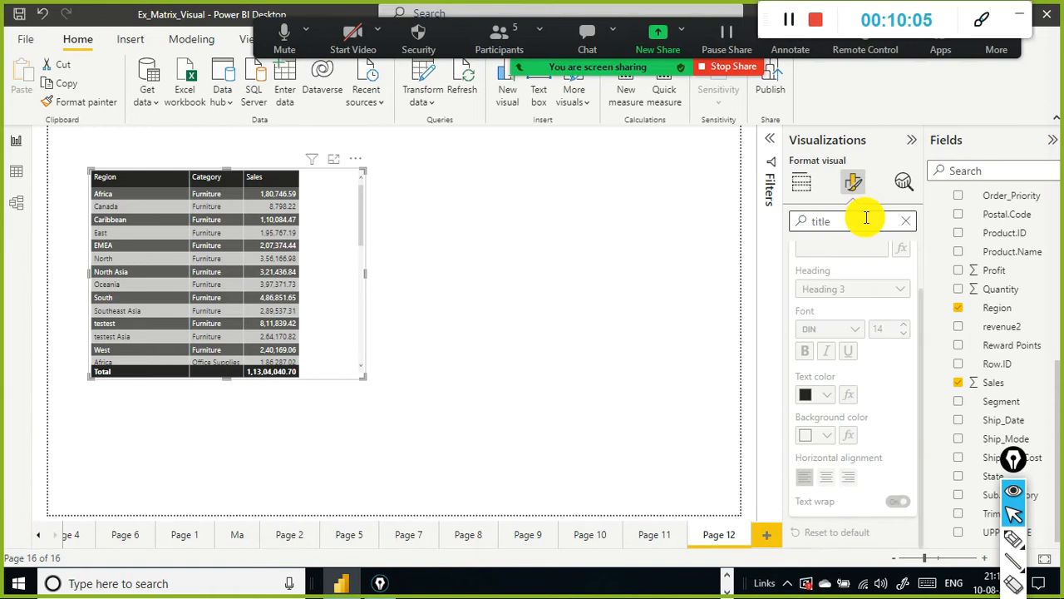
{"action": "left_click", "coordinate": [906, 221]}
{"action": "left_click", "coordinate": [801, 181]}
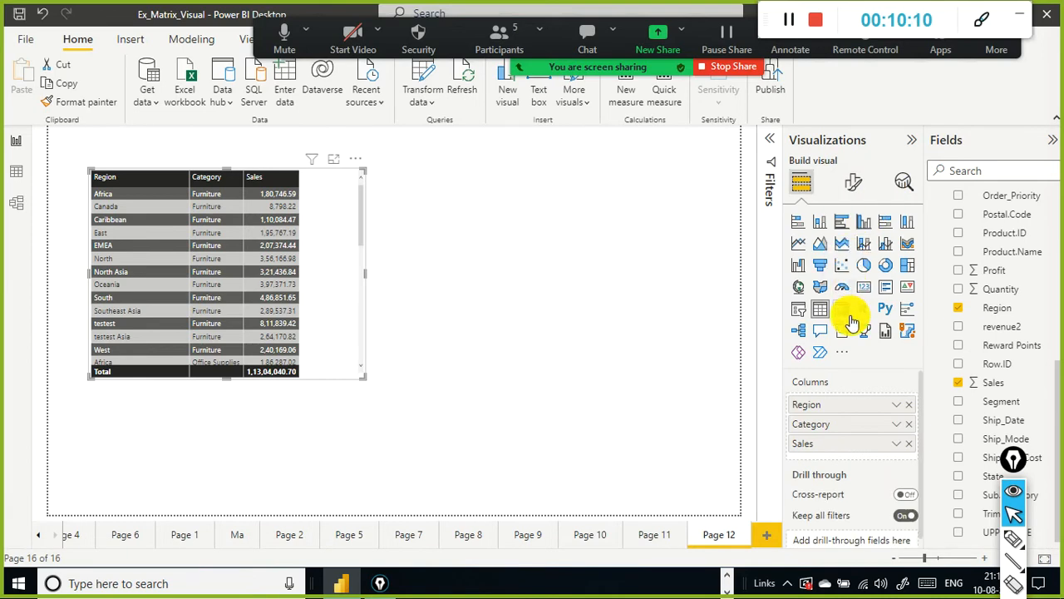
{"action": "left_click", "coordinate": [855, 182]}
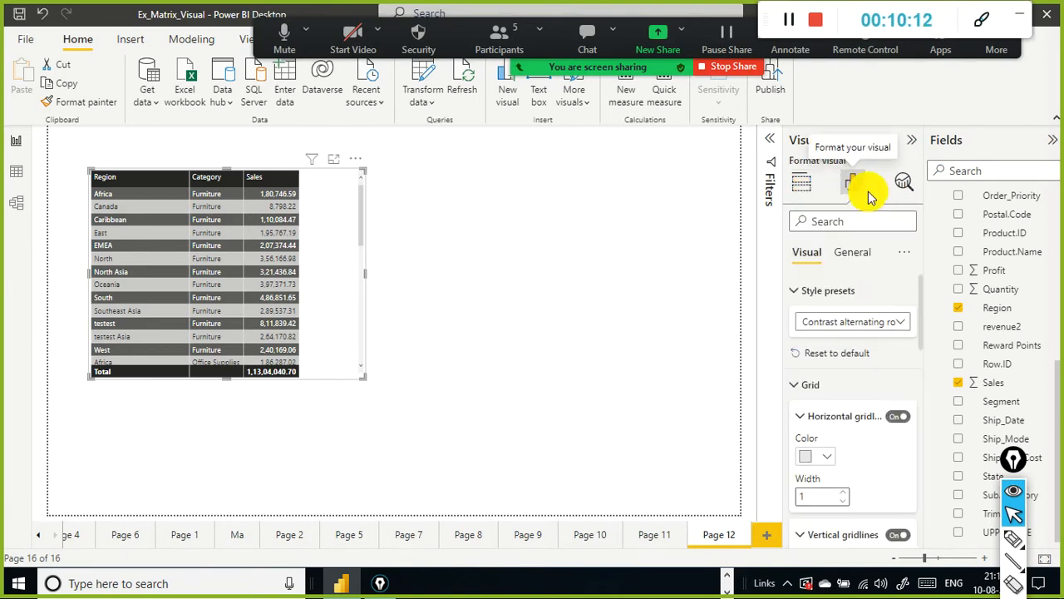
{"action": "left_click", "coordinate": [853, 252]}
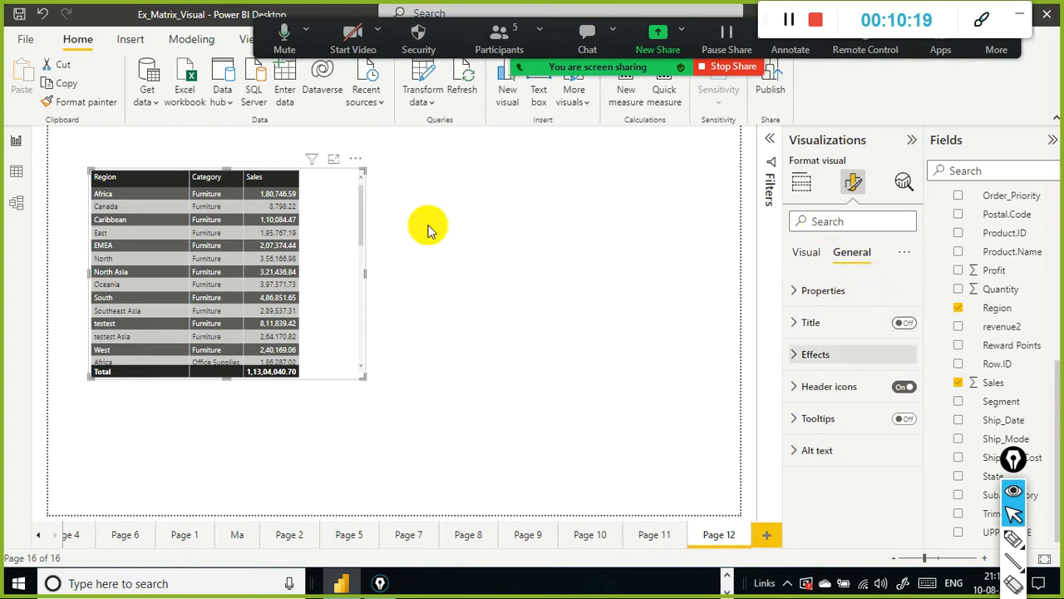
{"action": "left_click", "coordinate": [906, 325]}
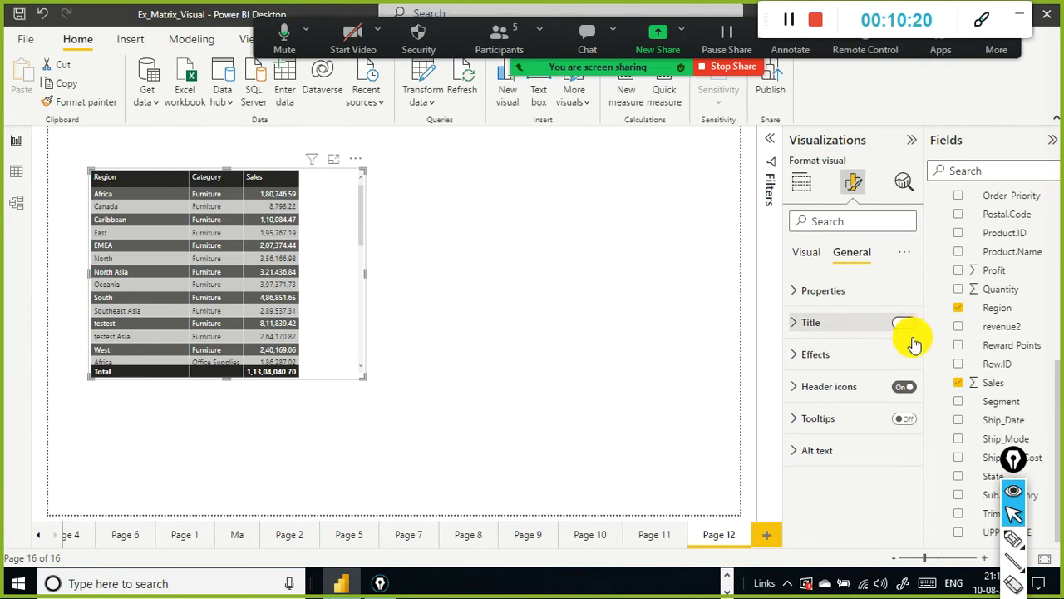
{"action": "left_click", "coordinate": [799, 298]}
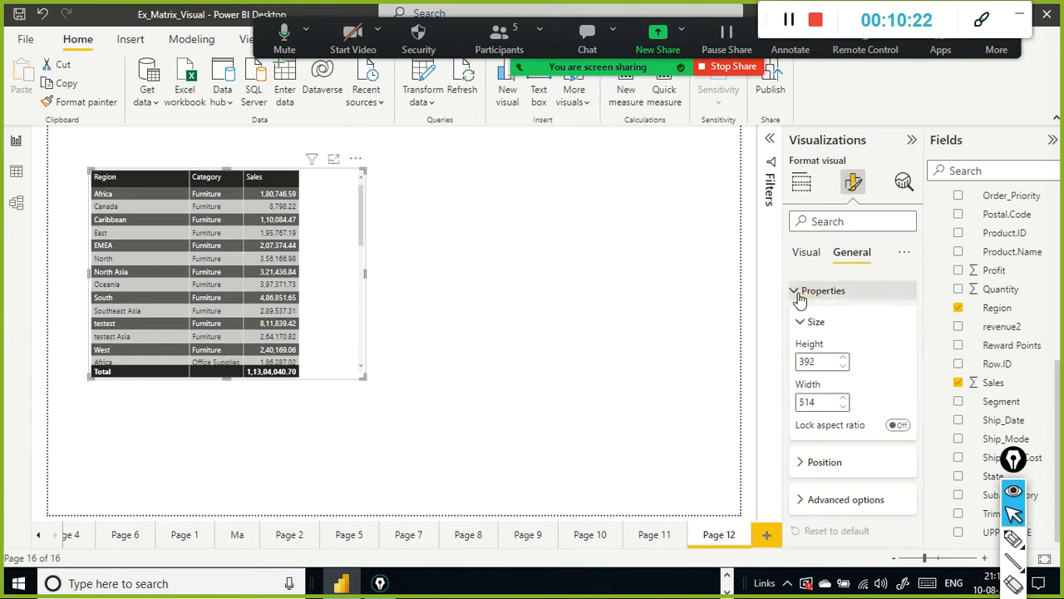
{"action": "scroll", "coordinate": [815, 291], "scroll_direction": "down", "scroll_amount": 3}
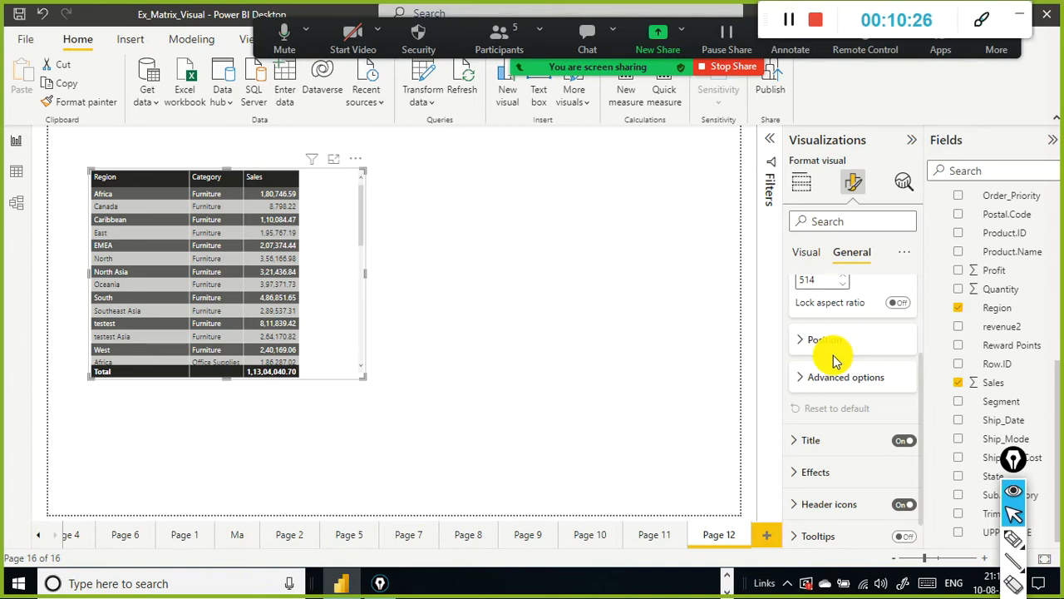
Step: Set the table's title text to Sales by Region and Category
{"action": "left_click", "coordinate": [794, 443]}
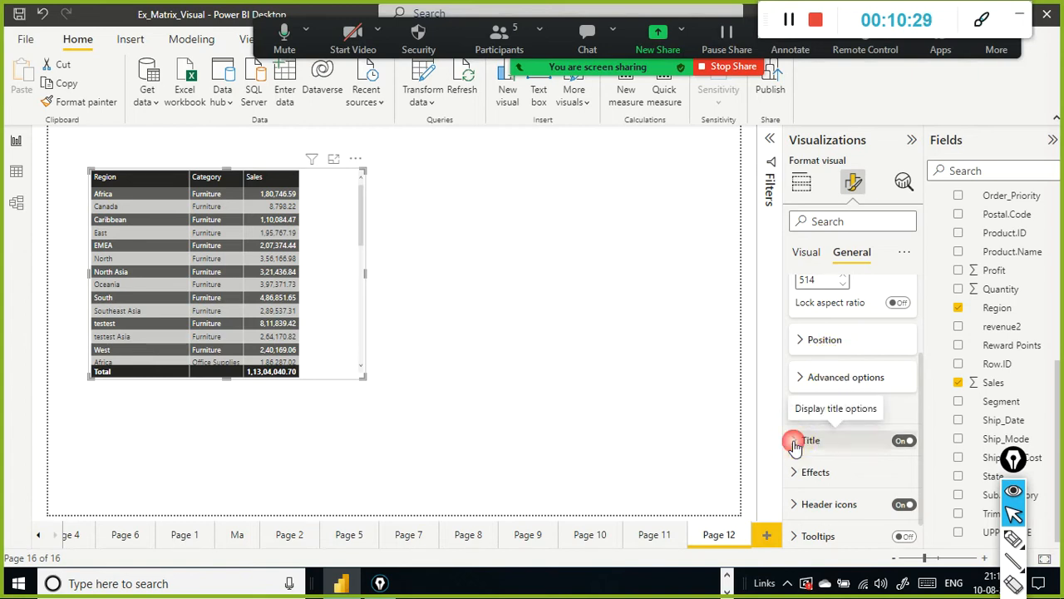
{"action": "scroll", "coordinate": [846, 399], "scroll_direction": "down", "scroll_amount": 1}
{"action": "left_click", "coordinate": [833, 404]}
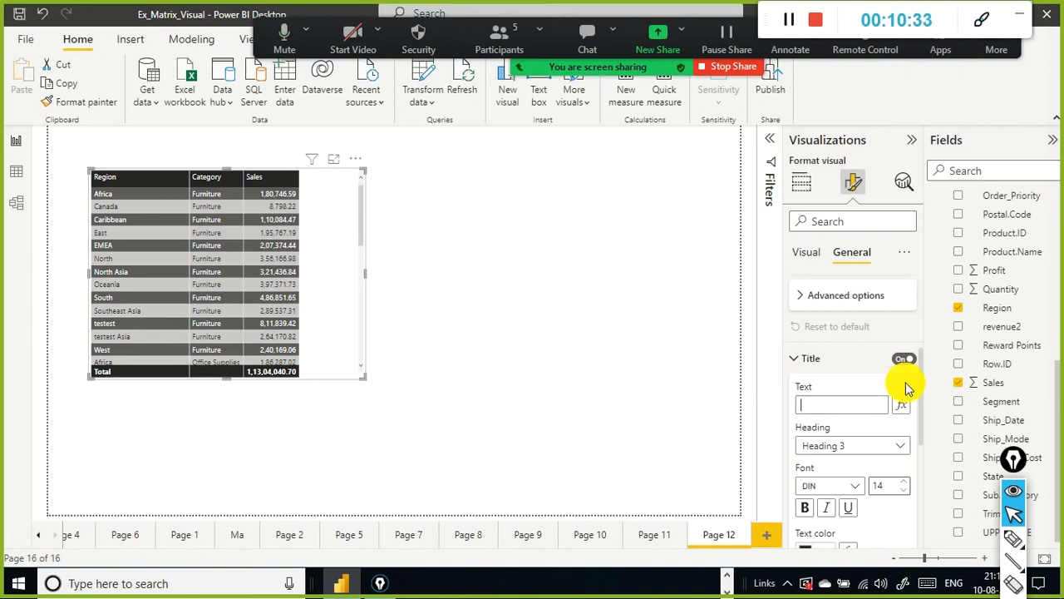
{"action": "type", "text": "Sales "}
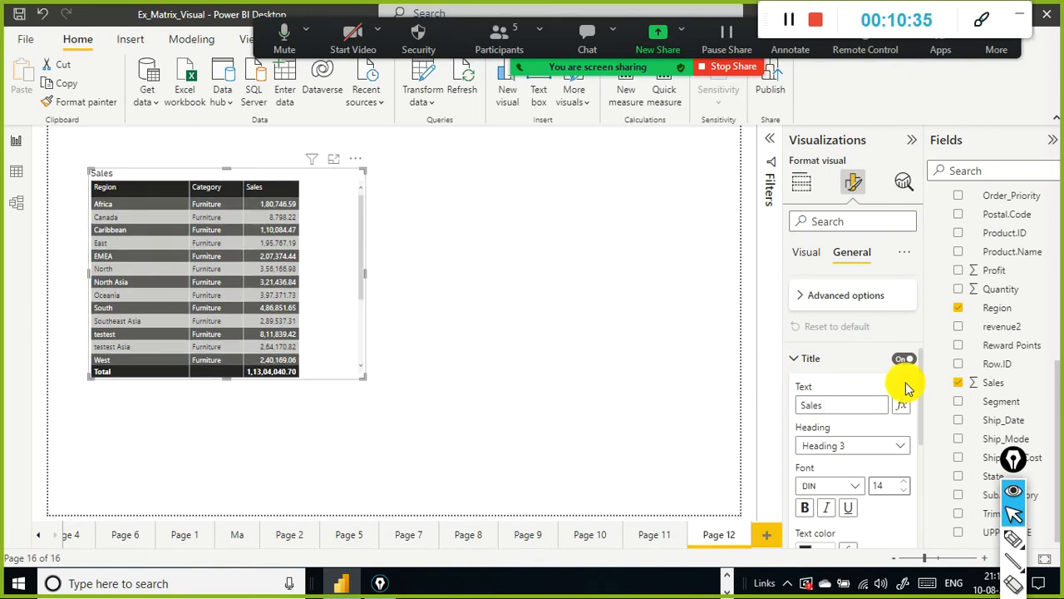
{"action": "type", "text": "by Reg"}
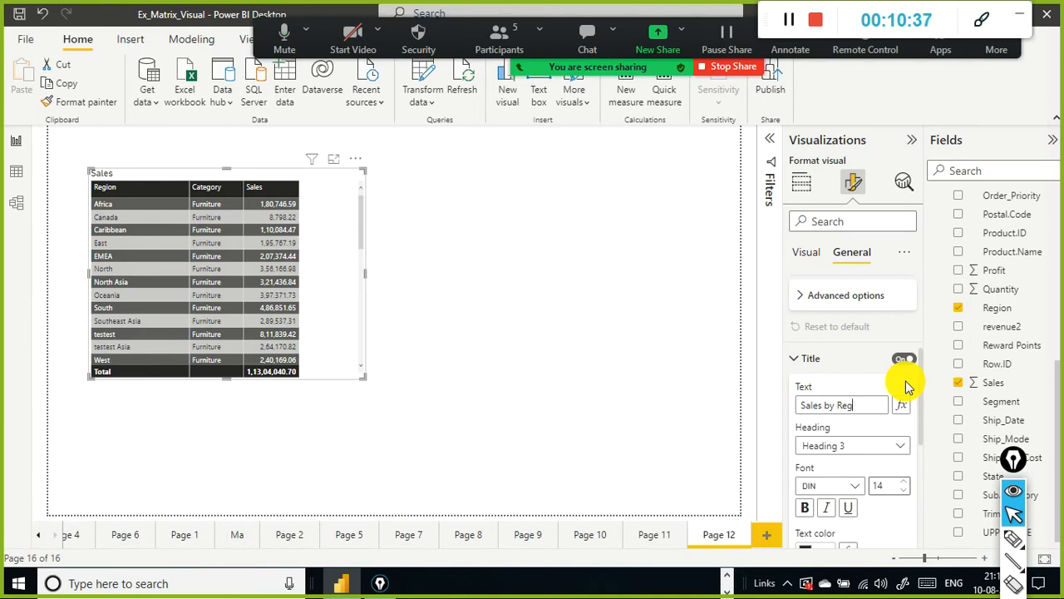
{"action": "type", "text": "ion and"}
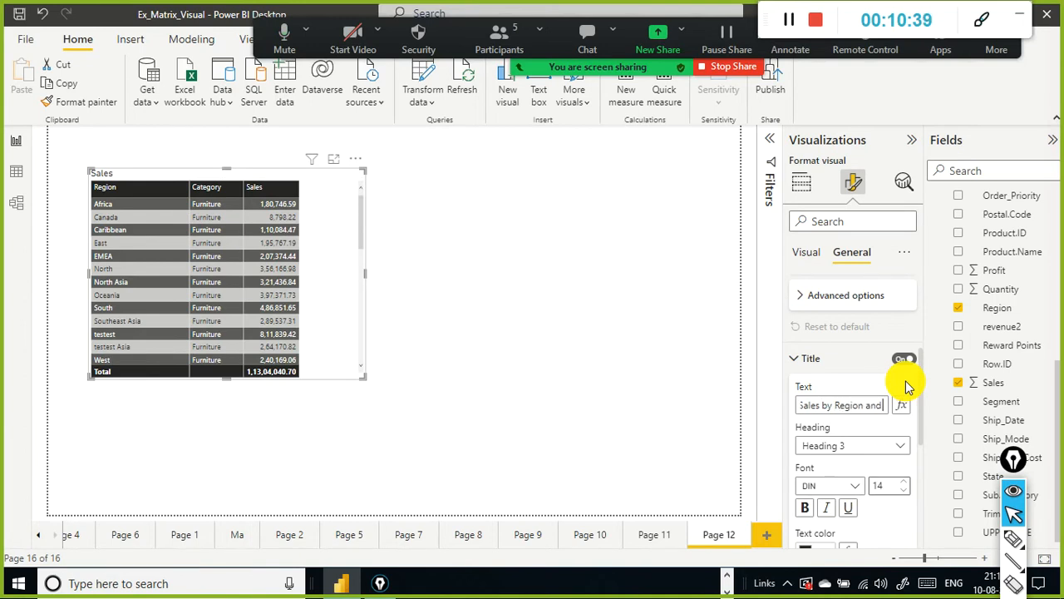
{"action": "type", "text": " Category"}
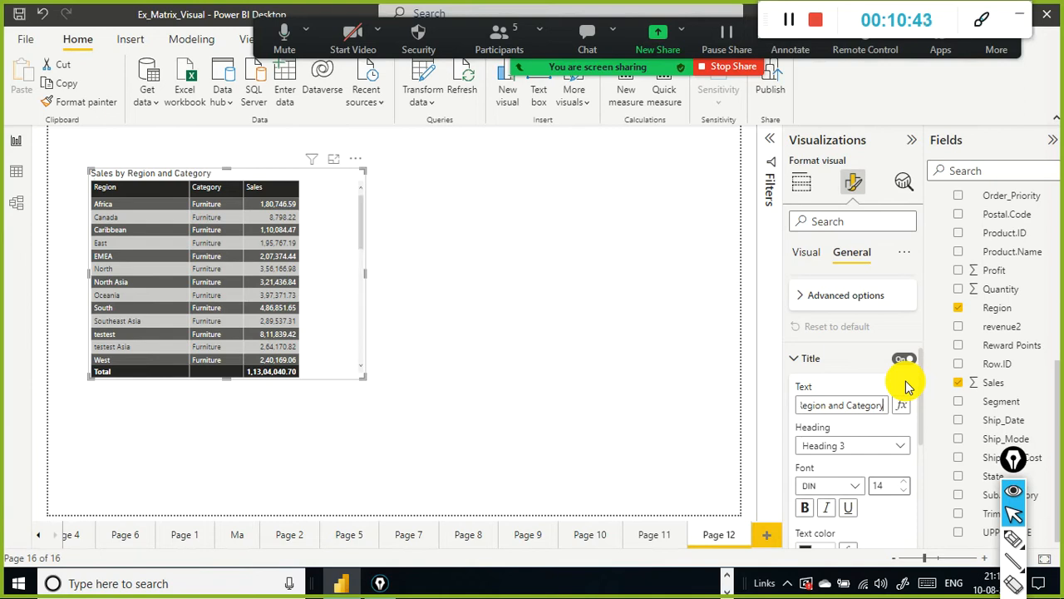
{"action": "left_click", "coordinate": [191, 181]}
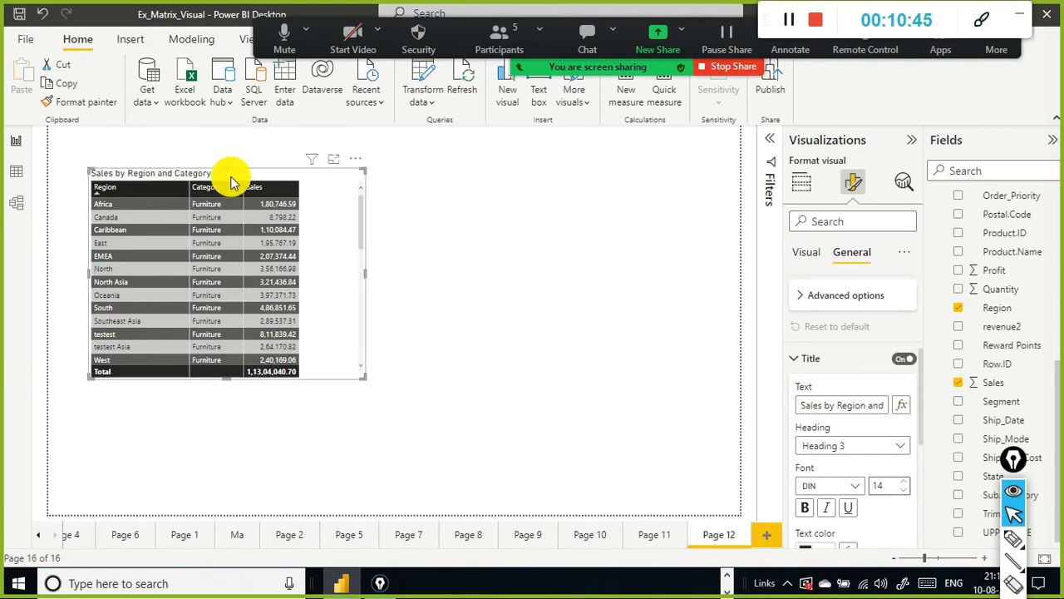
{"action": "scroll", "coordinate": [901, 453], "scroll_direction": "down", "scroll_amount": 2}
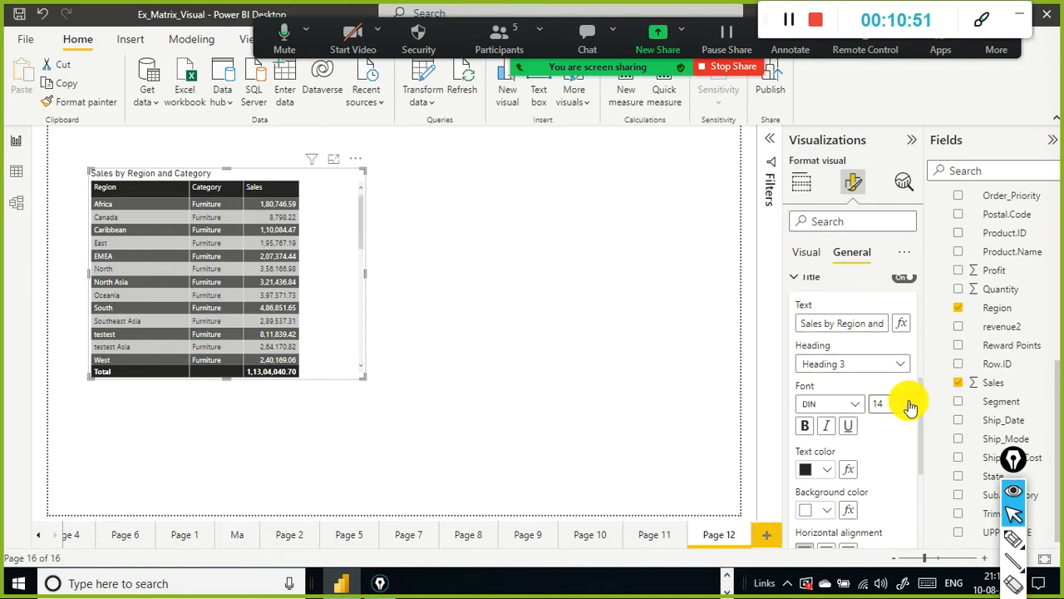
Step: Set the title's font size to 15 and its heading level to Heading 2
{"action": "left_click", "coordinate": [907, 400]}
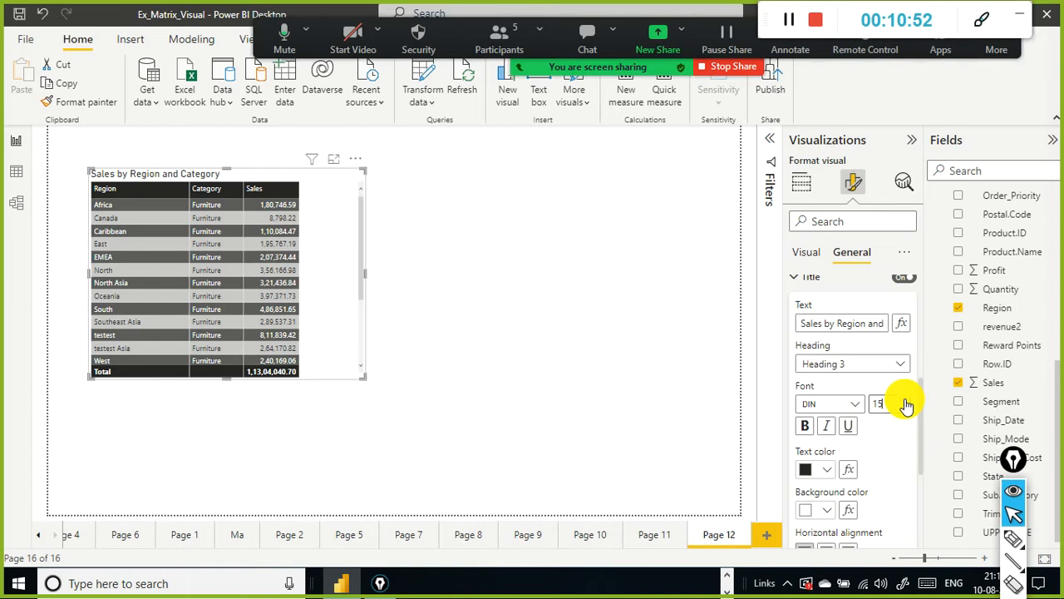
{"action": "left_click", "coordinate": [902, 363]}
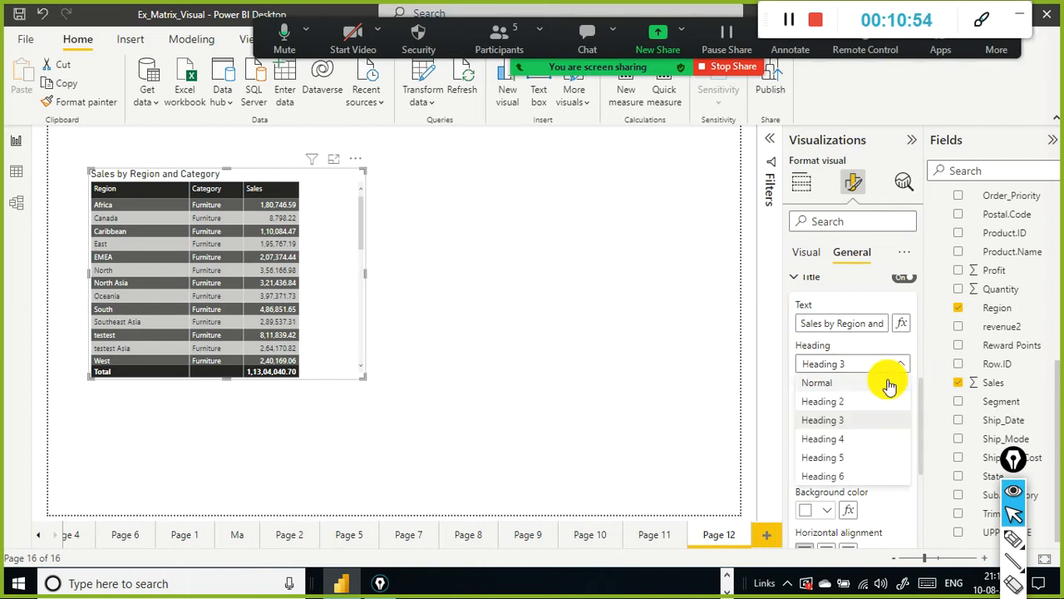
{"action": "left_click", "coordinate": [873, 400]}
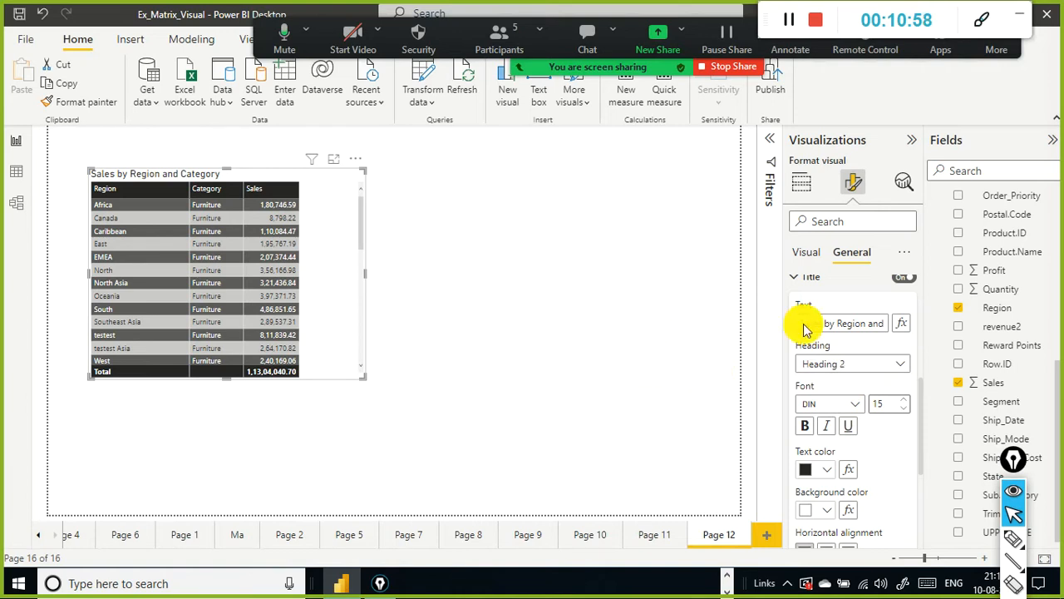
Step: Center-align the table visual's title
{"action": "scroll", "coordinate": [872, 420], "scroll_direction": "down", "scroll_amount": 2}
{"action": "scroll", "coordinate": [873, 429], "scroll_direction": "down", "scroll_amount": 2}
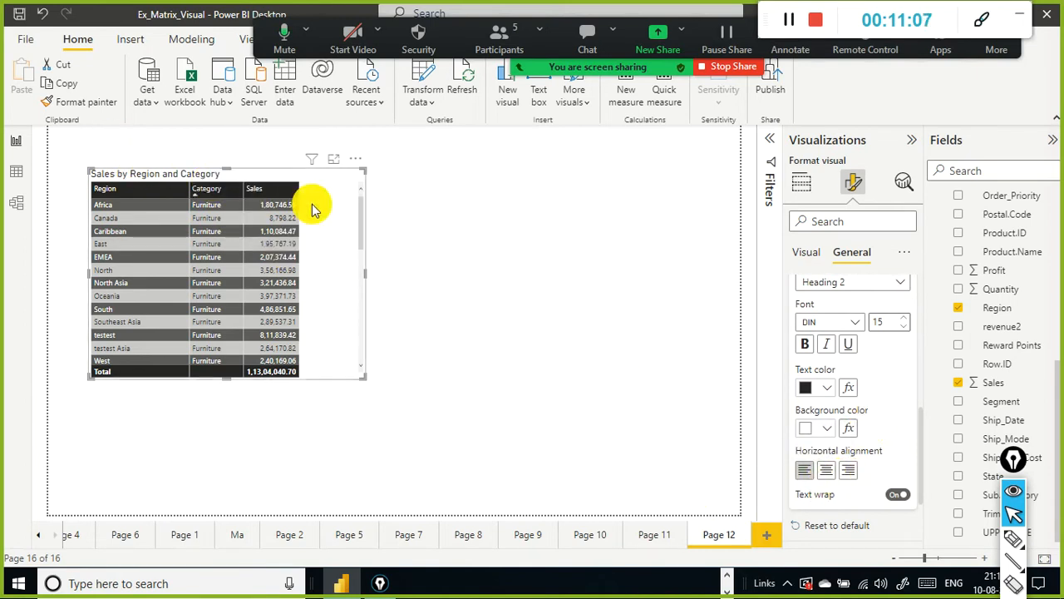
{"action": "left_click", "coordinate": [835, 475]}
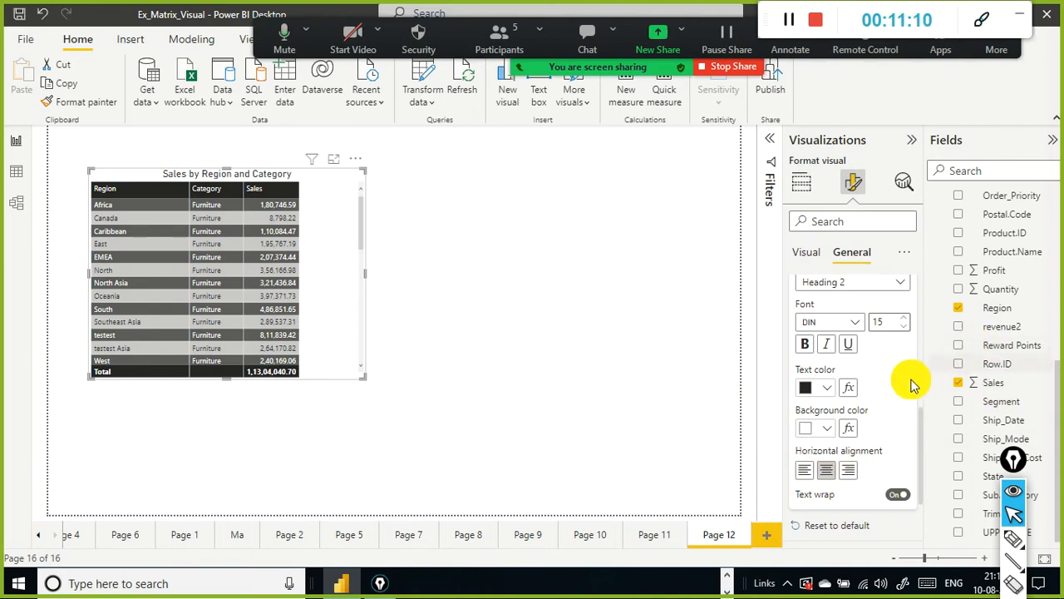
Step: Examine the title font options and the Effects, Header icons and Icons settings of the general format
{"action": "scroll", "coordinate": [891, 391], "scroll_direction": "up", "scroll_amount": 1}
{"action": "scroll", "coordinate": [891, 391], "scroll_direction": "up", "scroll_amount": 2}
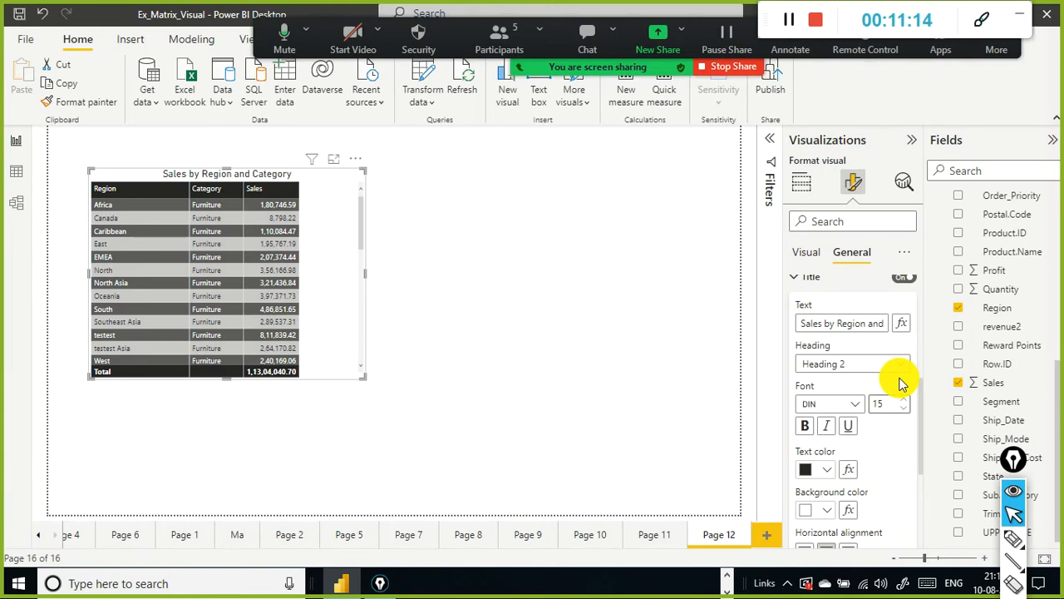
{"action": "left_click", "coordinate": [855, 406]}
{"action": "left_click", "coordinate": [859, 406]}
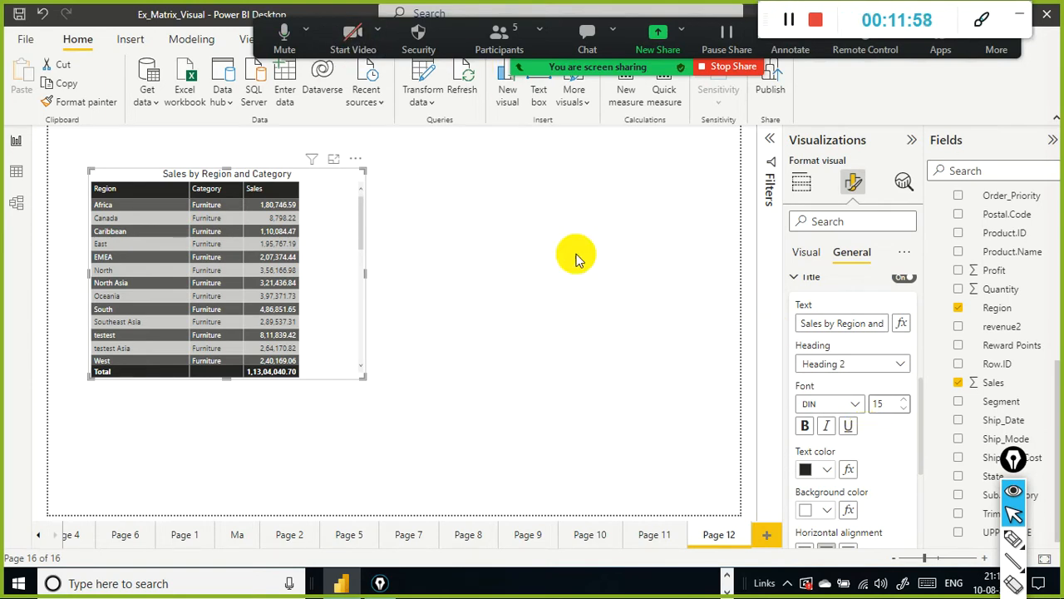
{"action": "scroll", "coordinate": [873, 383], "scroll_direction": "down", "scroll_amount": 1}
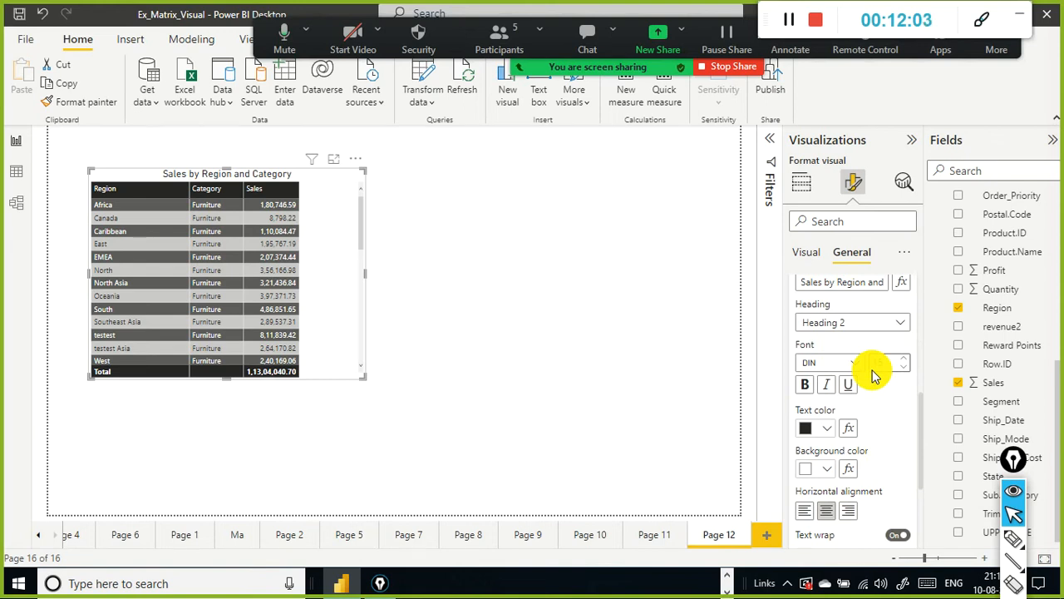
{"action": "scroll", "coordinate": [865, 390], "scroll_direction": "down", "scroll_amount": 1}
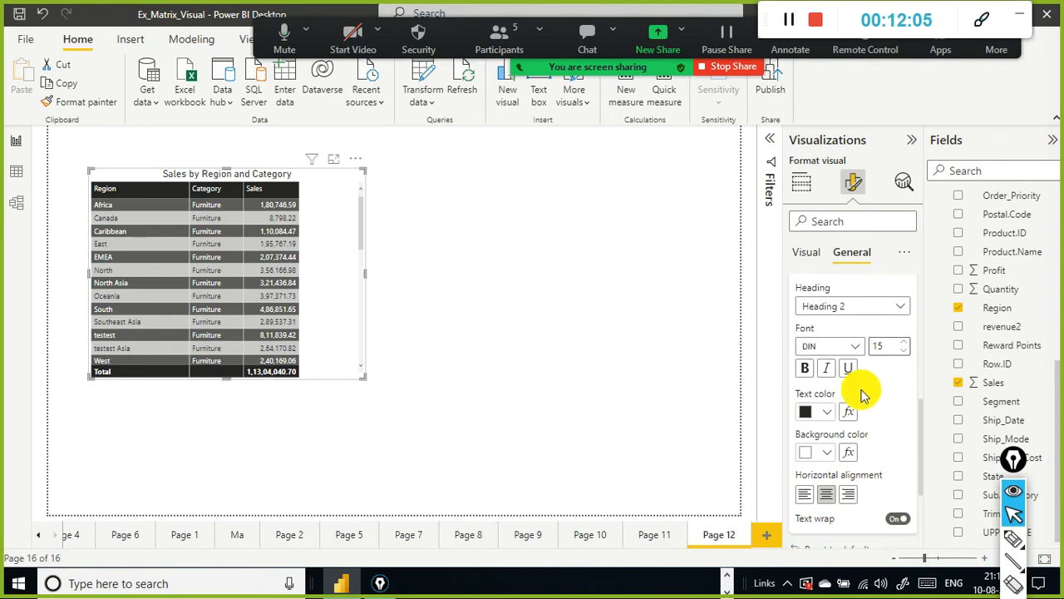
{"action": "scroll", "coordinate": [862, 391], "scroll_direction": "down", "scroll_amount": 2}
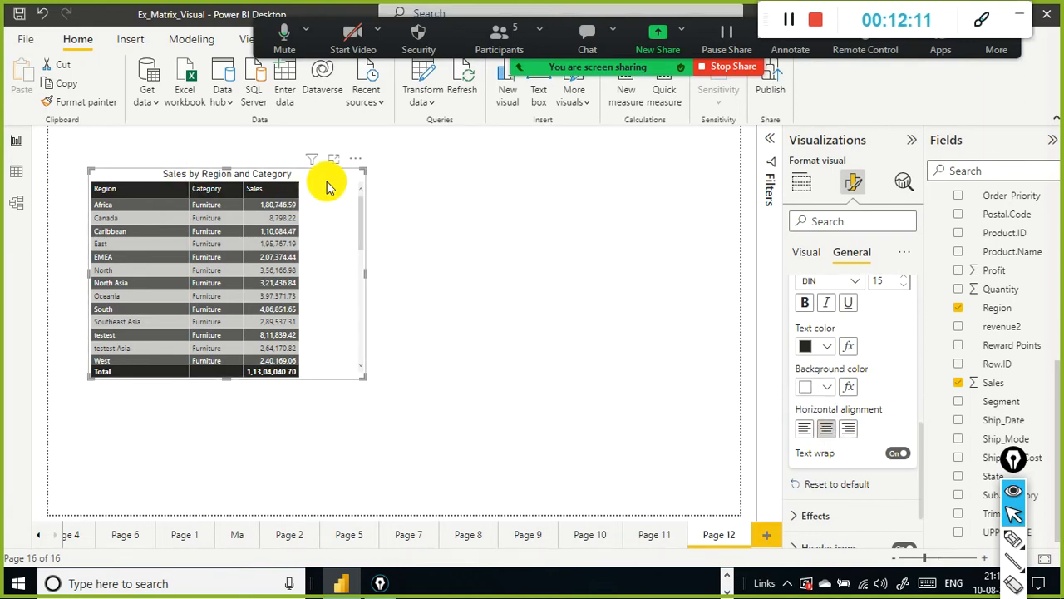
{"action": "scroll", "coordinate": [871, 454], "scroll_direction": "down", "scroll_amount": 1}
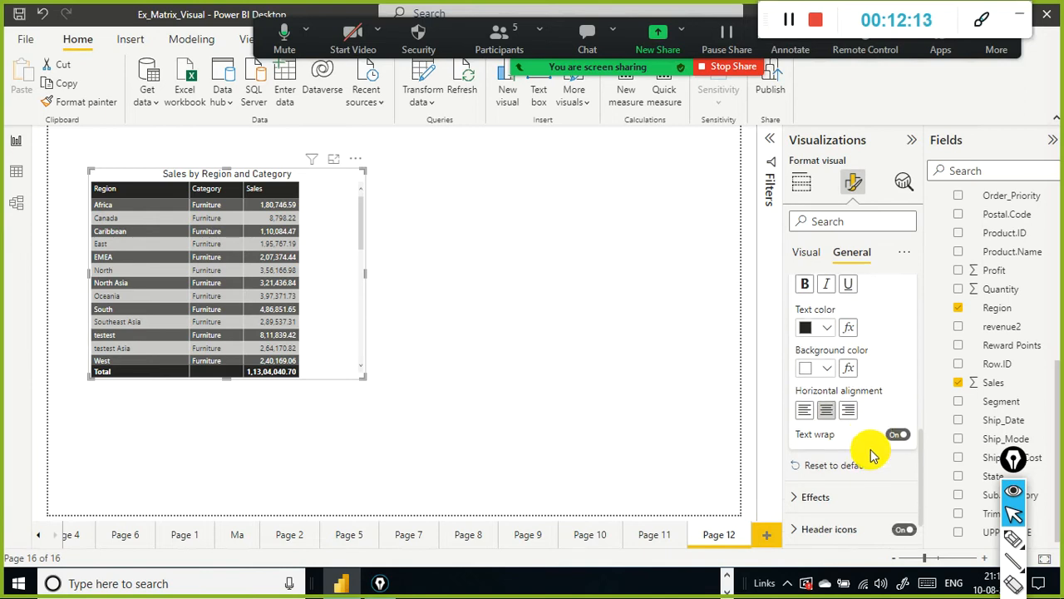
{"action": "scroll", "coordinate": [898, 425], "scroll_direction": "down", "scroll_amount": 1}
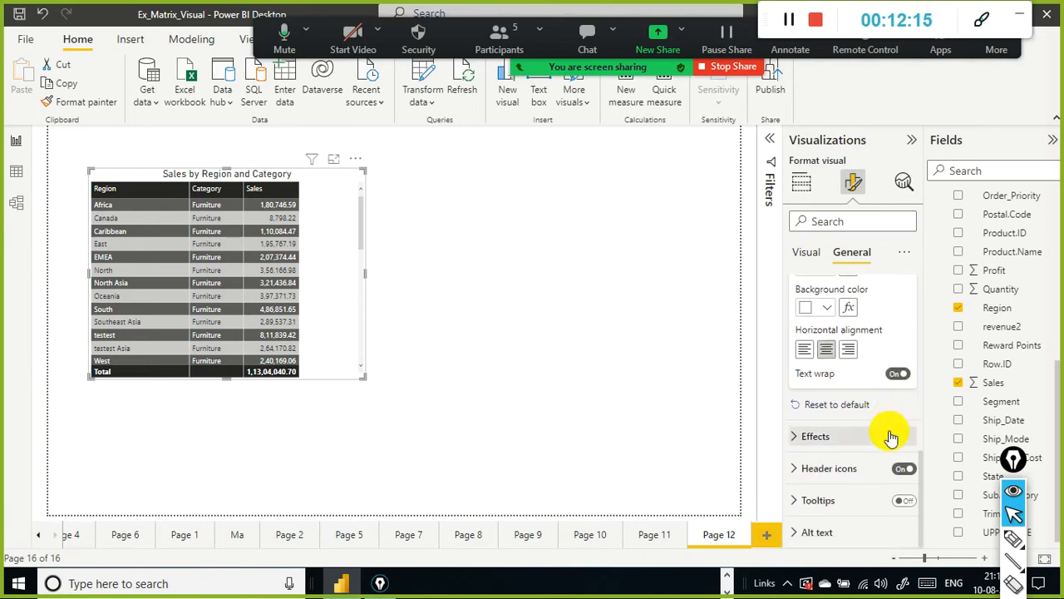
{"action": "left_click", "coordinate": [793, 437]}
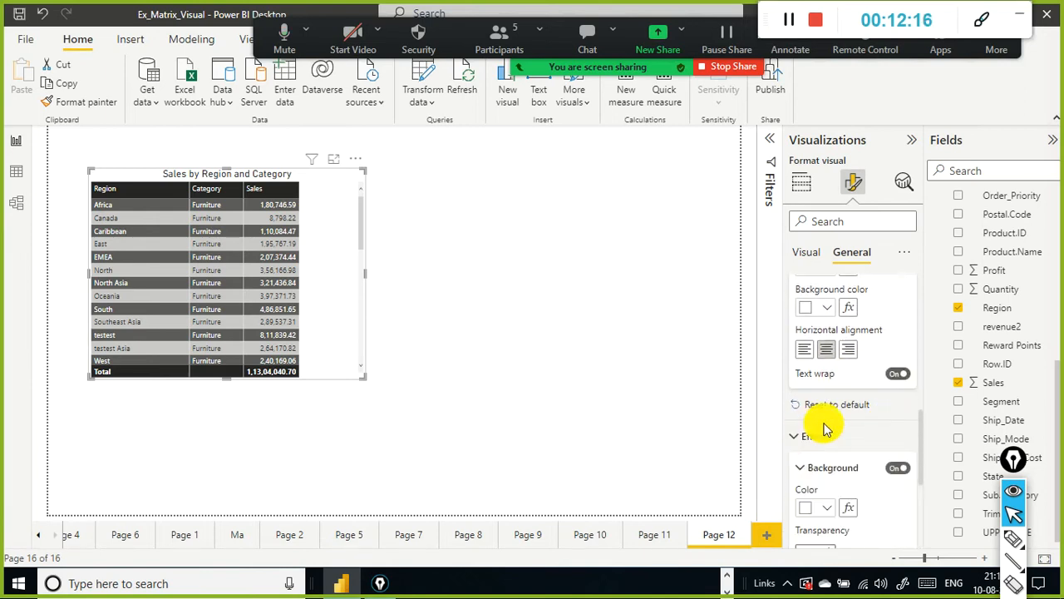
{"action": "scroll", "coordinate": [819, 429], "scroll_direction": "down", "scroll_amount": 2}
{"action": "scroll", "coordinate": [829, 429], "scroll_direction": "down", "scroll_amount": 4}
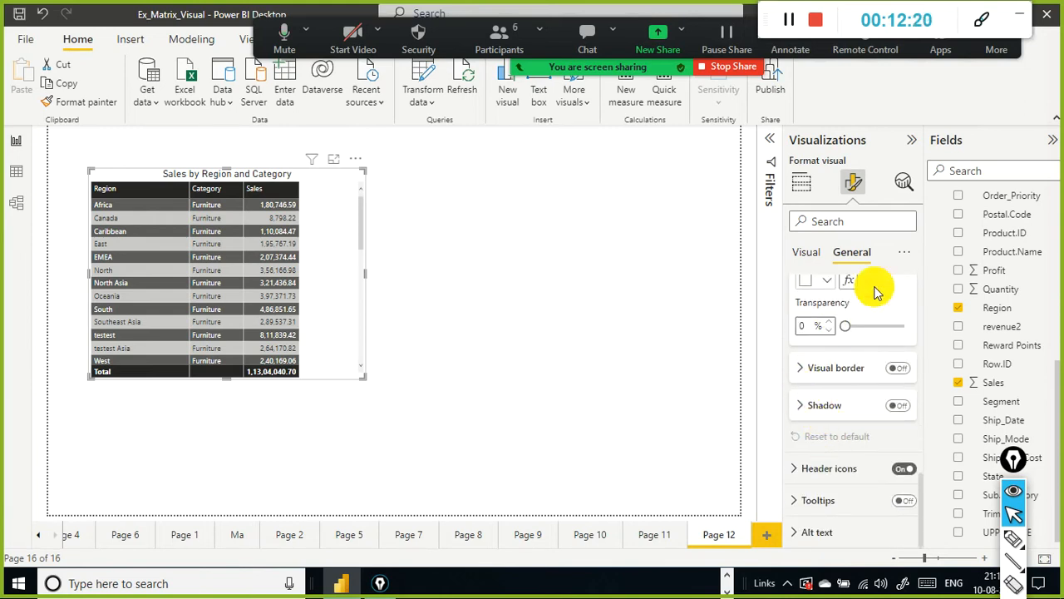
{"action": "left_click", "coordinate": [797, 409]}
{"action": "left_click", "coordinate": [798, 410]}
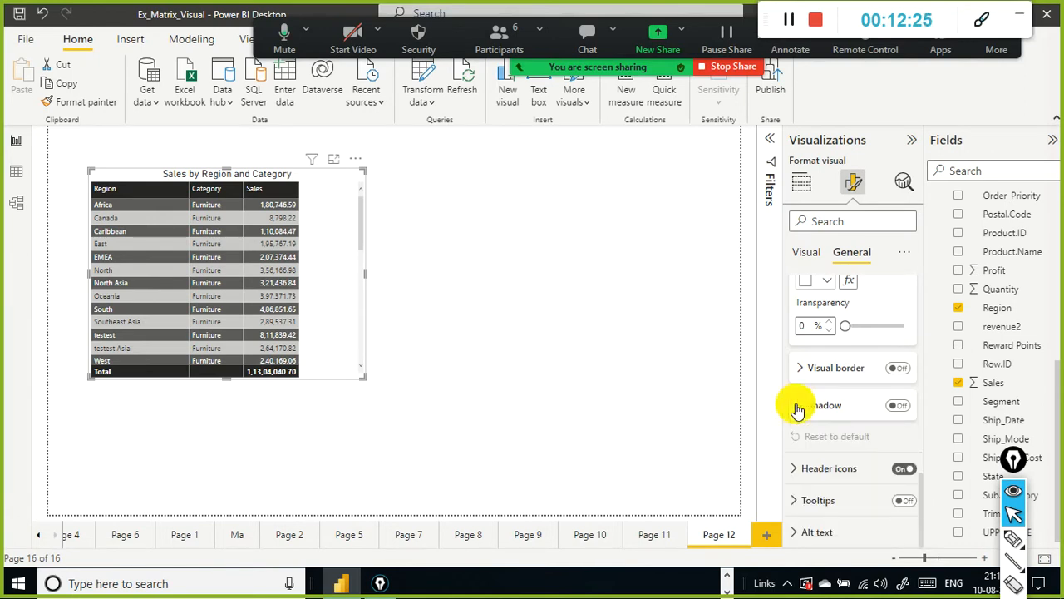
{"action": "left_click", "coordinate": [792, 469]}
{"action": "scroll", "coordinate": [802, 472], "scroll_direction": "down", "scroll_amount": 3}
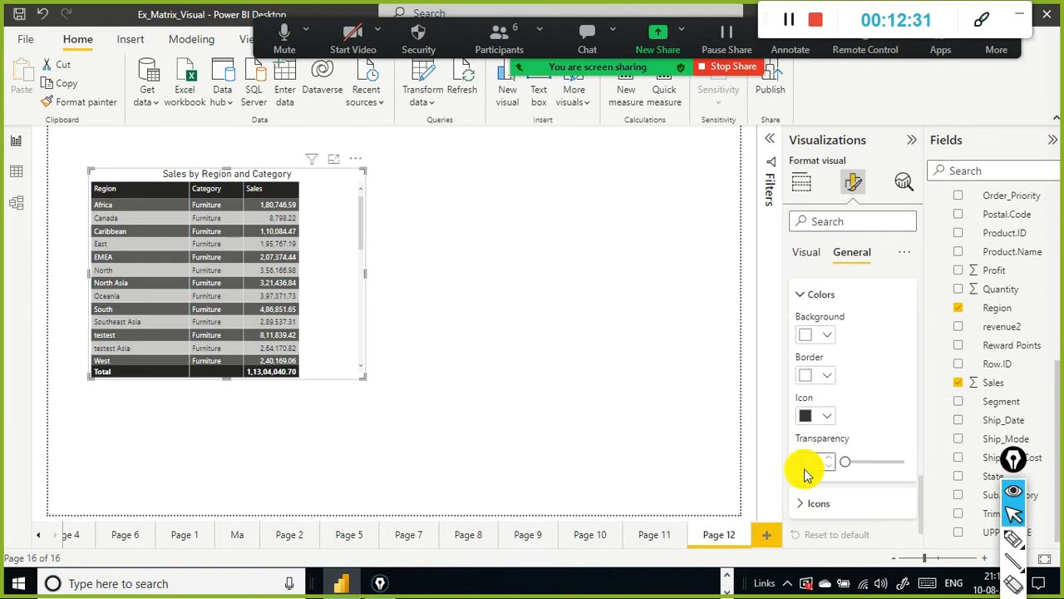
{"action": "scroll", "coordinate": [805, 474], "scroll_direction": "up", "scroll_amount": 2}
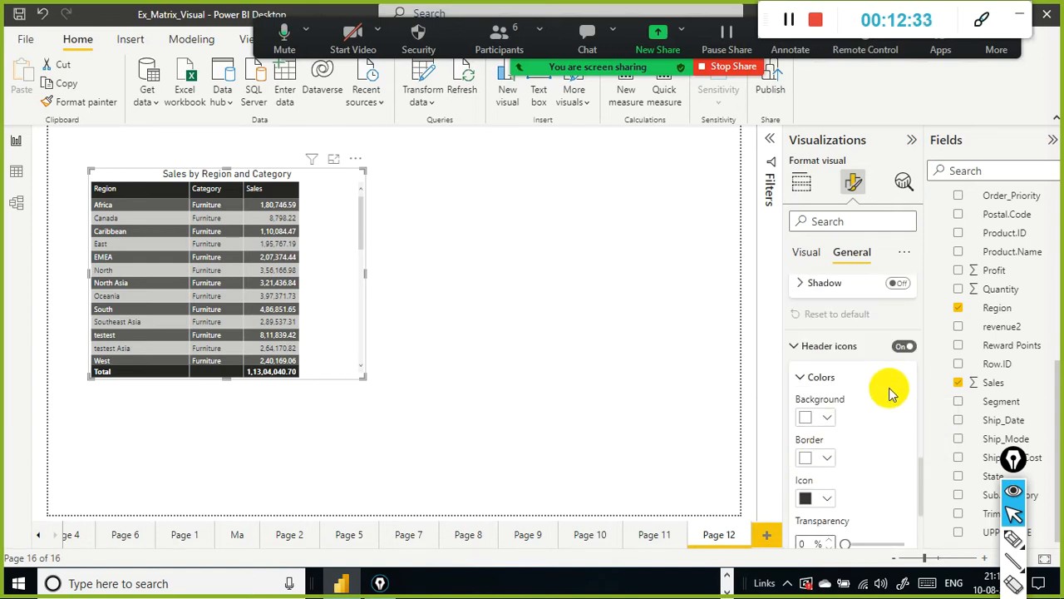
{"action": "scroll", "coordinate": [890, 375], "scroll_direction": "down", "scroll_amount": 2}
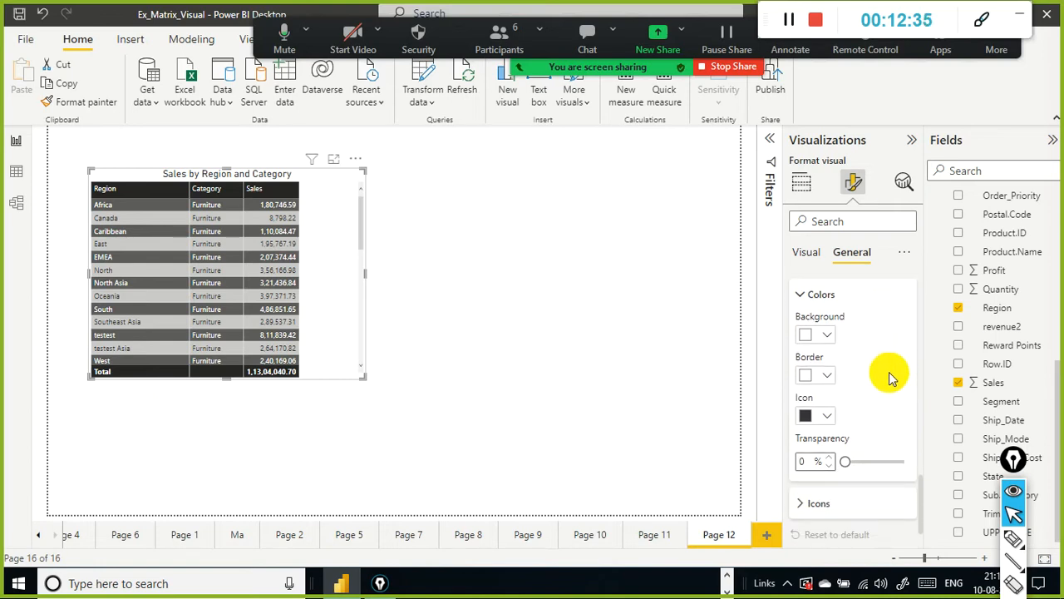
{"action": "scroll", "coordinate": [890, 378], "scroll_direction": "up", "scroll_amount": 1}
{"action": "scroll", "coordinate": [890, 378], "scroll_direction": "down", "scroll_amount": 3}
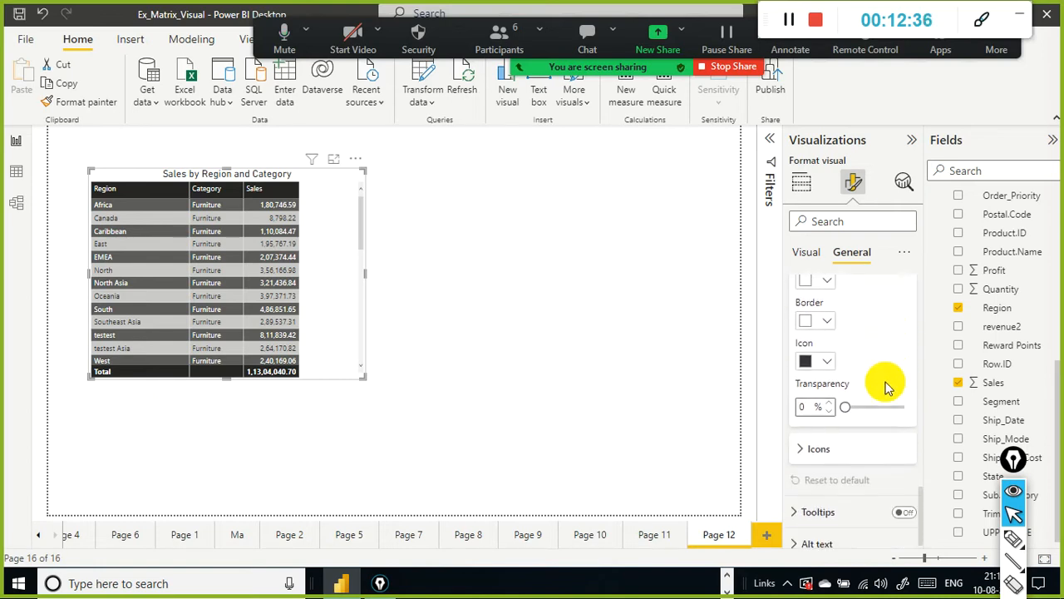
{"action": "left_click", "coordinate": [799, 441]}
{"action": "scroll", "coordinate": [846, 422], "scroll_direction": "down", "scroll_amount": 3}
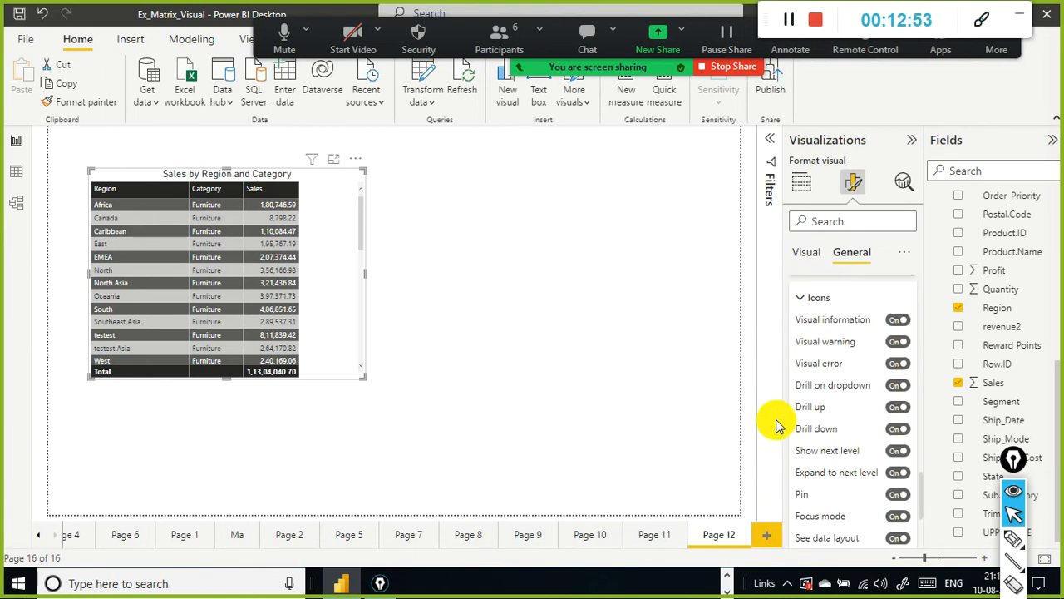
{"action": "scroll", "coordinate": [832, 408], "scroll_direction": "down", "scroll_amount": 3}
Step: Set the table's column header font size to 12
{"action": "left_click", "coordinate": [808, 252]}
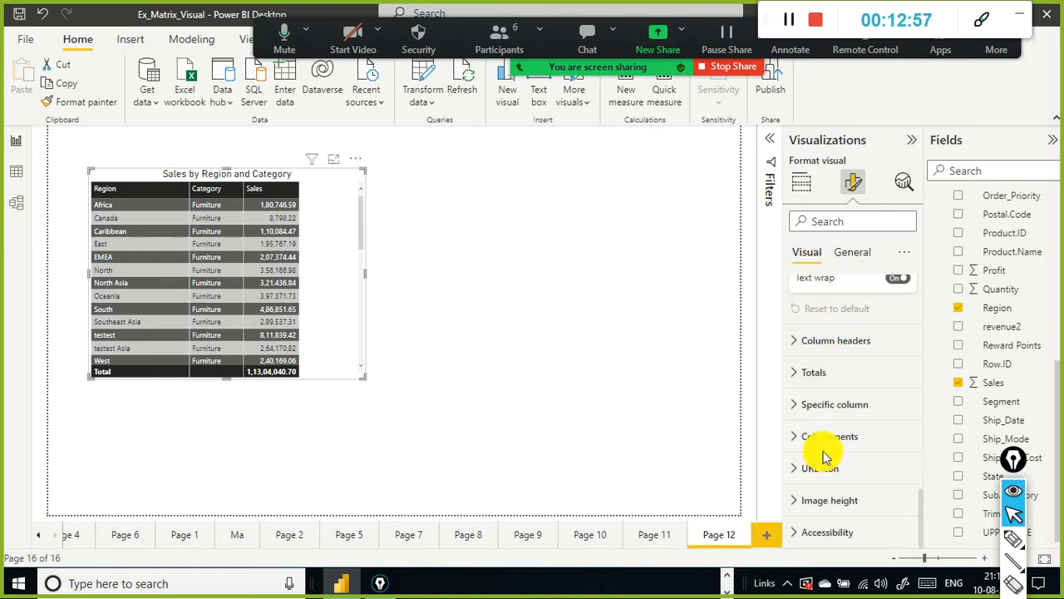
{"action": "left_click", "coordinate": [797, 372]}
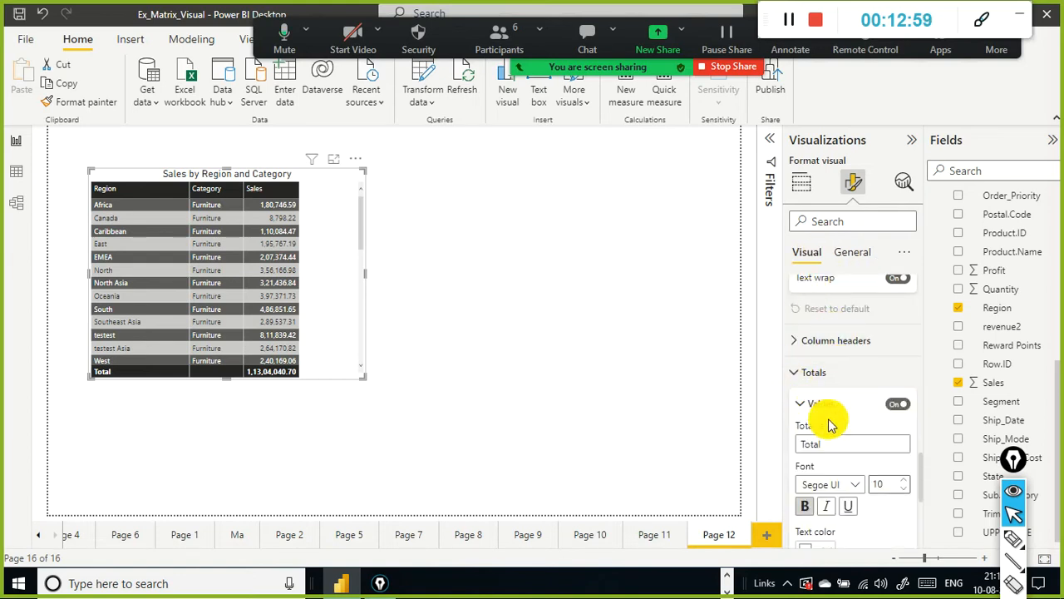
{"action": "left_click", "coordinate": [808, 342]}
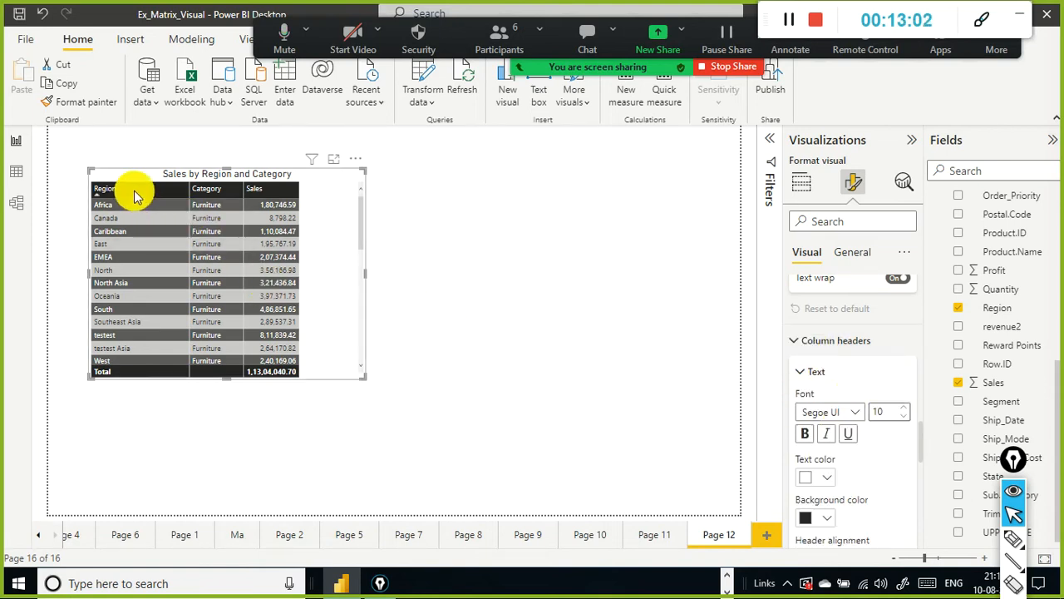
{"action": "left_click", "coordinate": [908, 411]}
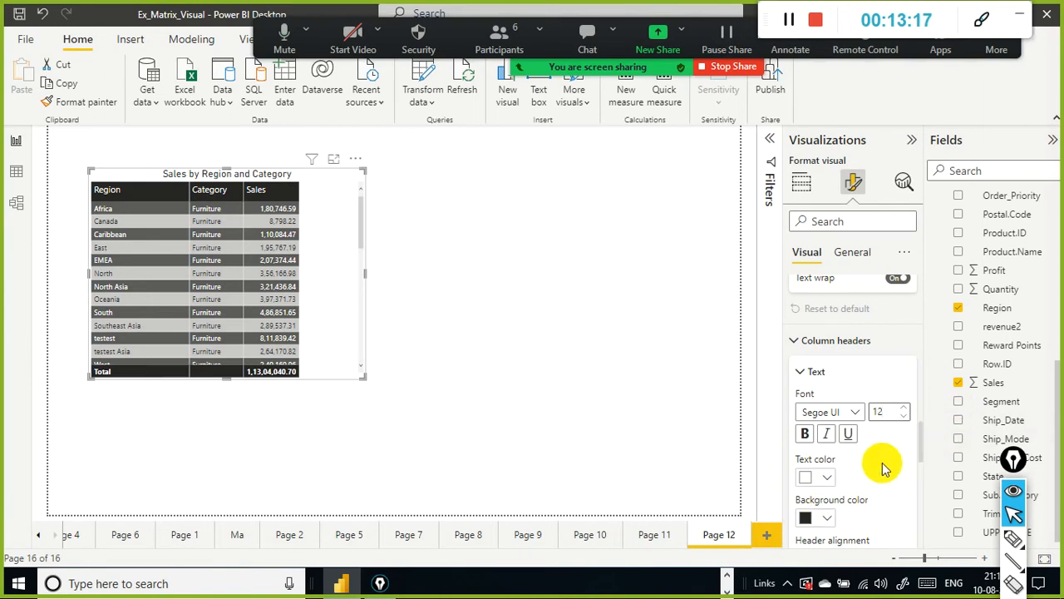
Step: Try center alignment for the column headers, then return them to left alignment
{"action": "scroll", "coordinate": [883, 468], "scroll_direction": "down", "scroll_amount": 3}
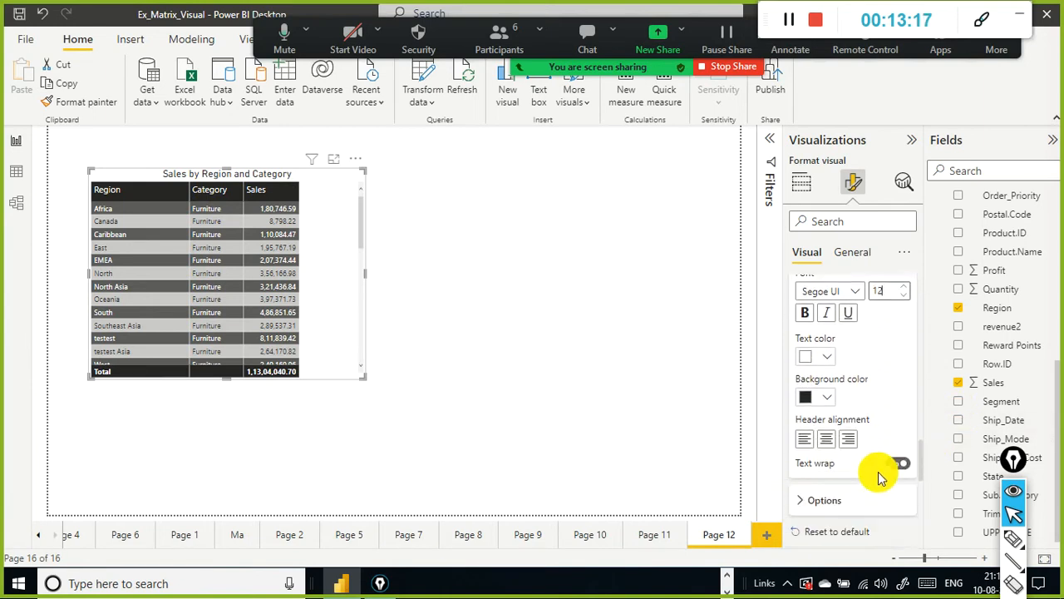
{"action": "left_click", "coordinate": [829, 443]}
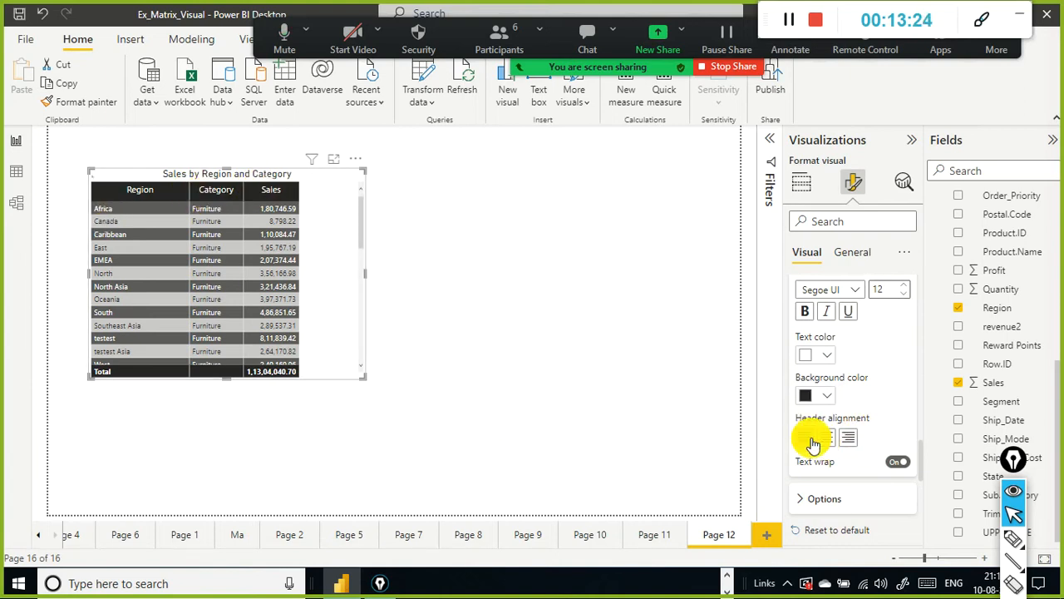
{"action": "left_click", "coordinate": [813, 441]}
Step: Turn off the table's totals values
{"action": "scroll", "coordinate": [859, 451], "scroll_direction": "down", "scroll_amount": 1}
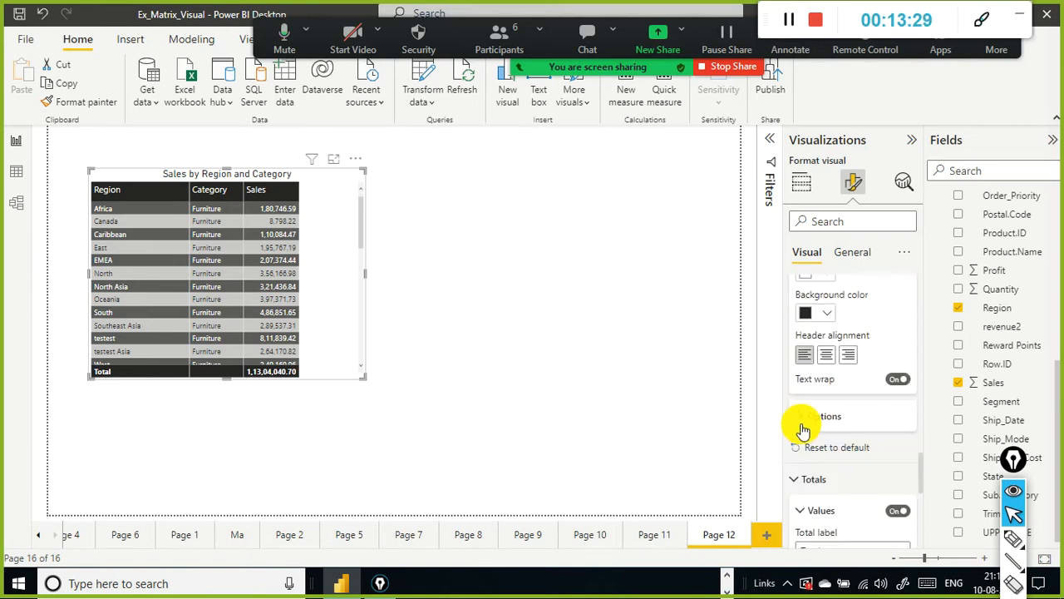
{"action": "left_click", "coordinate": [799, 479]}
{"action": "scroll", "coordinate": [811, 457], "scroll_direction": "down", "scroll_amount": 1}
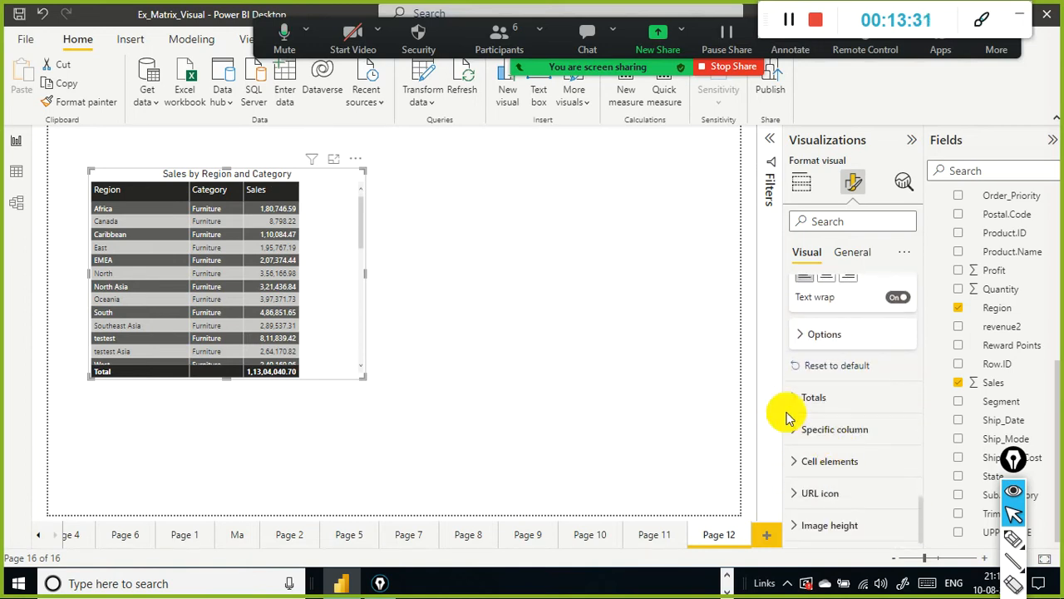
{"action": "left_click", "coordinate": [795, 403]}
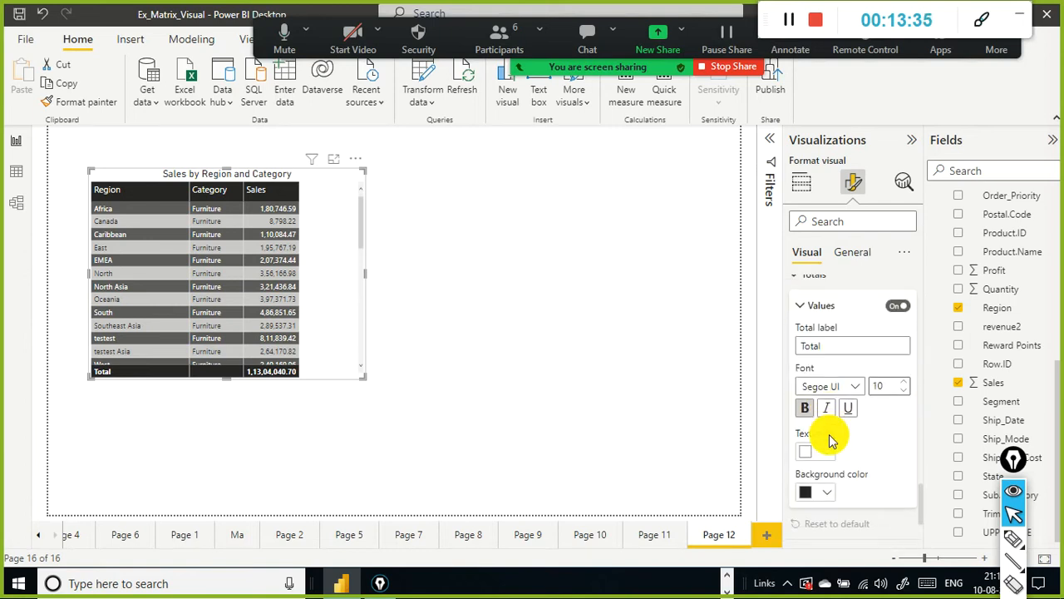
{"action": "left_click", "coordinate": [902, 306]}
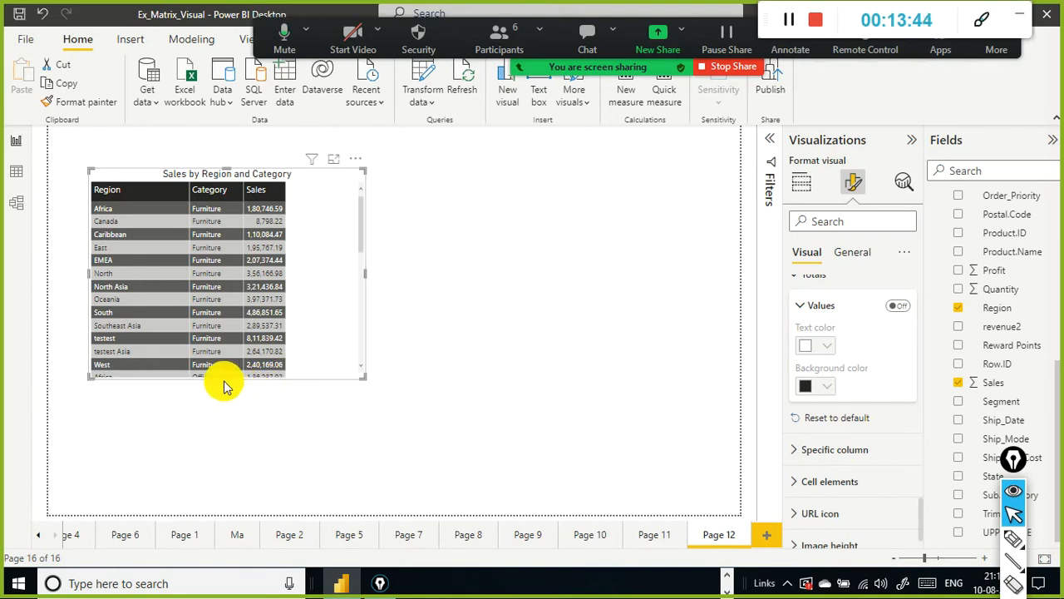
Step: Stretch the table visual's bottom edge down and turn the totals values back on
{"action": "left_click_drag", "start_coordinate": [224, 379], "coordinate": [225, 428]}
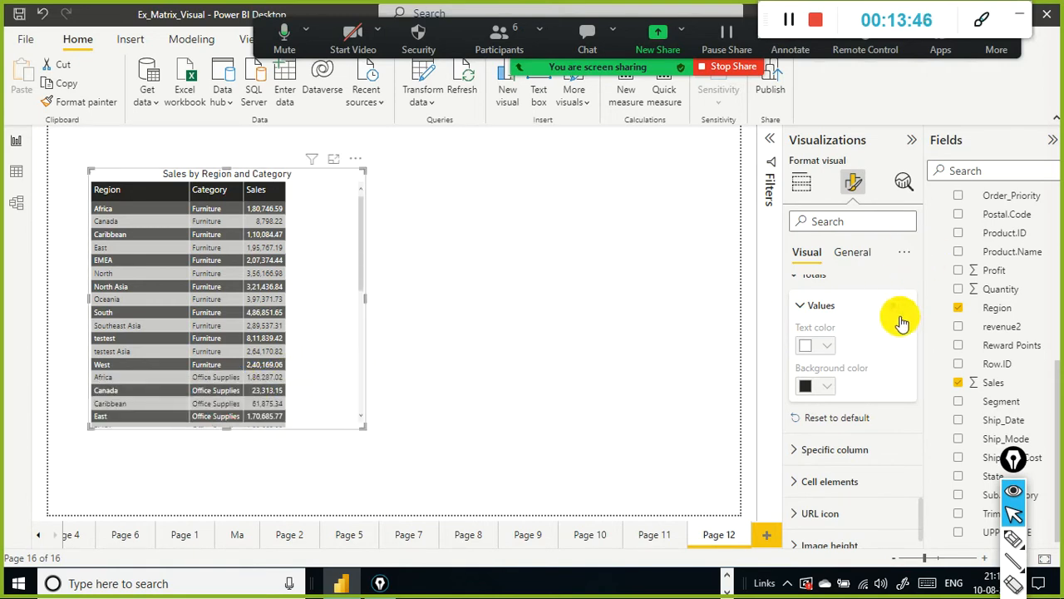
{"action": "left_click", "coordinate": [907, 312]}
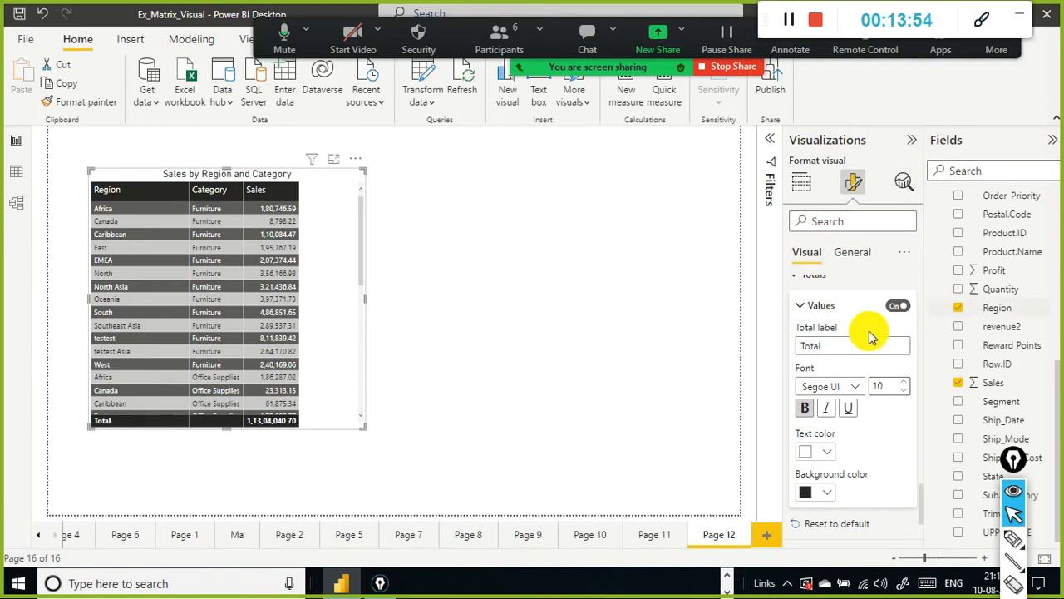
Step: Search the visual's format options for "conditional" and inspect the Cell elements section
{"action": "scroll", "coordinate": [873, 331], "scroll_direction": "down", "scroll_amount": 3}
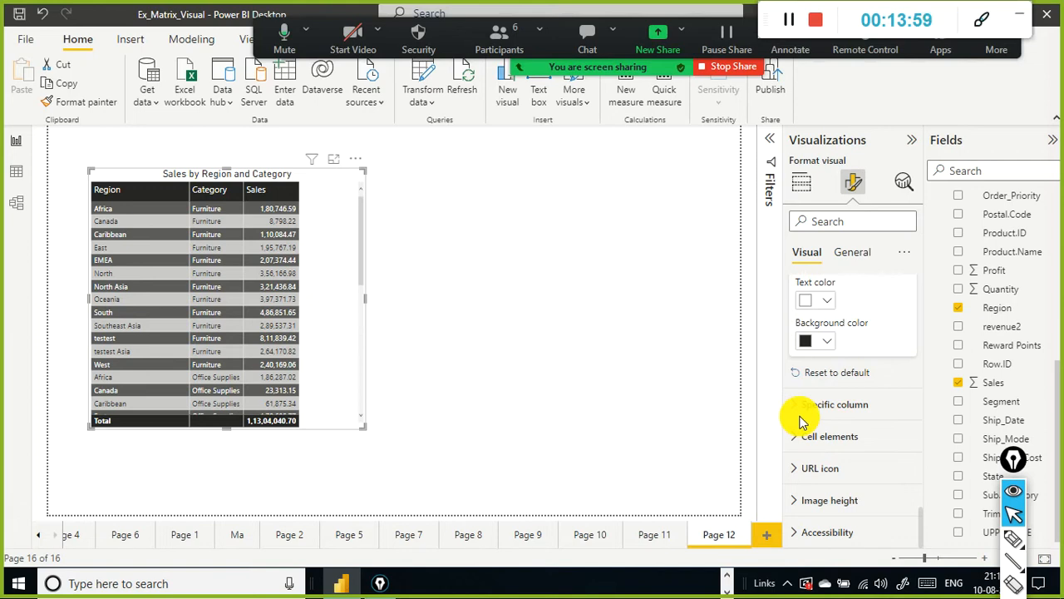
{"action": "left_click", "coordinate": [834, 223]}
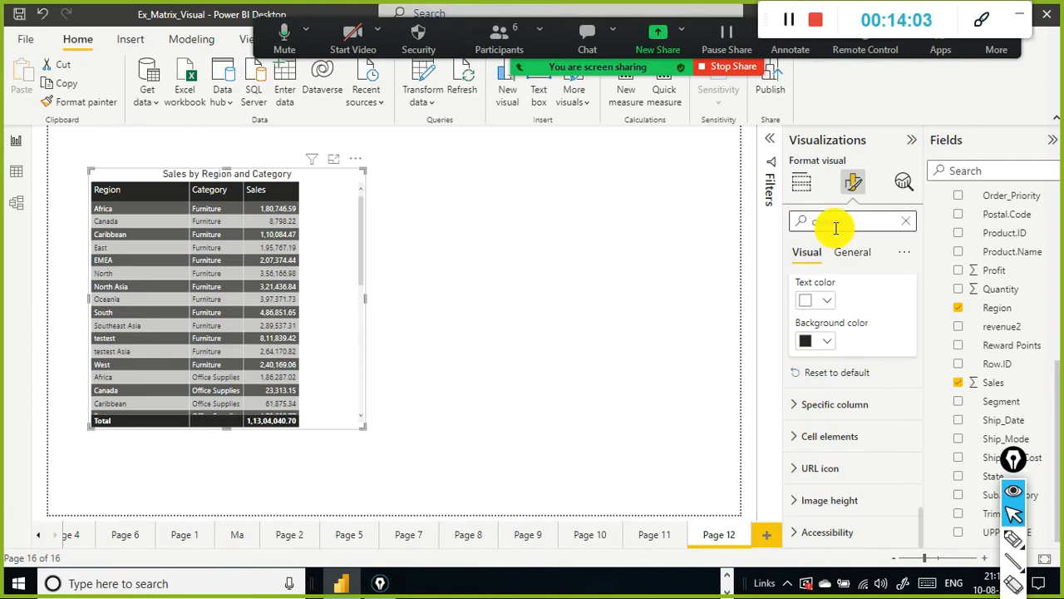
{"action": "type", "text": "cnod"}
{"action": "key", "text": "BackSpace"}
{"action": "key", "text": "BackSpace"}
{"action": "key", "text": "BackSpace"}
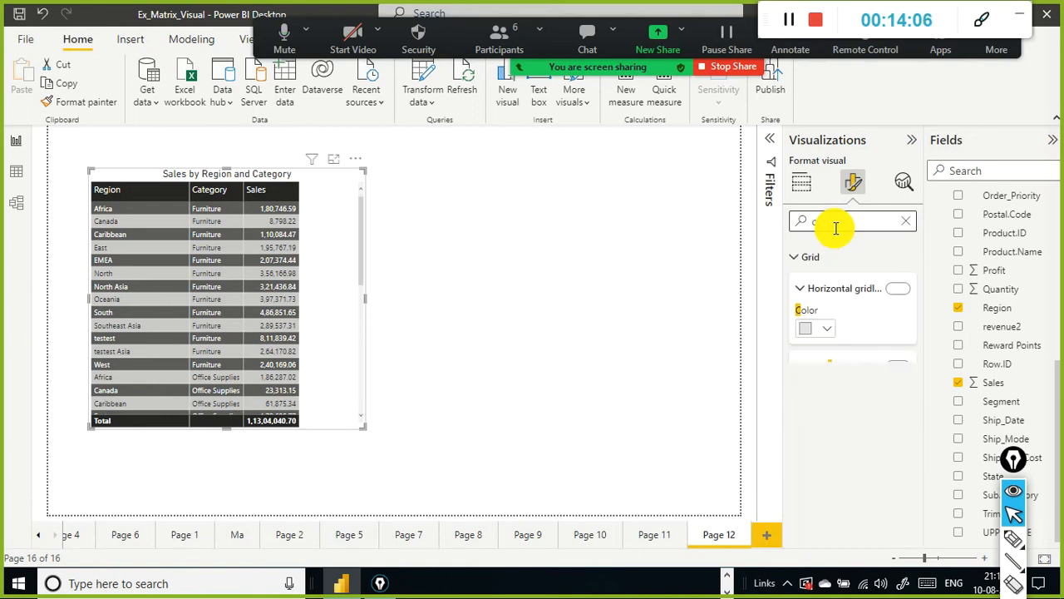
{"action": "type", "text": "n"}
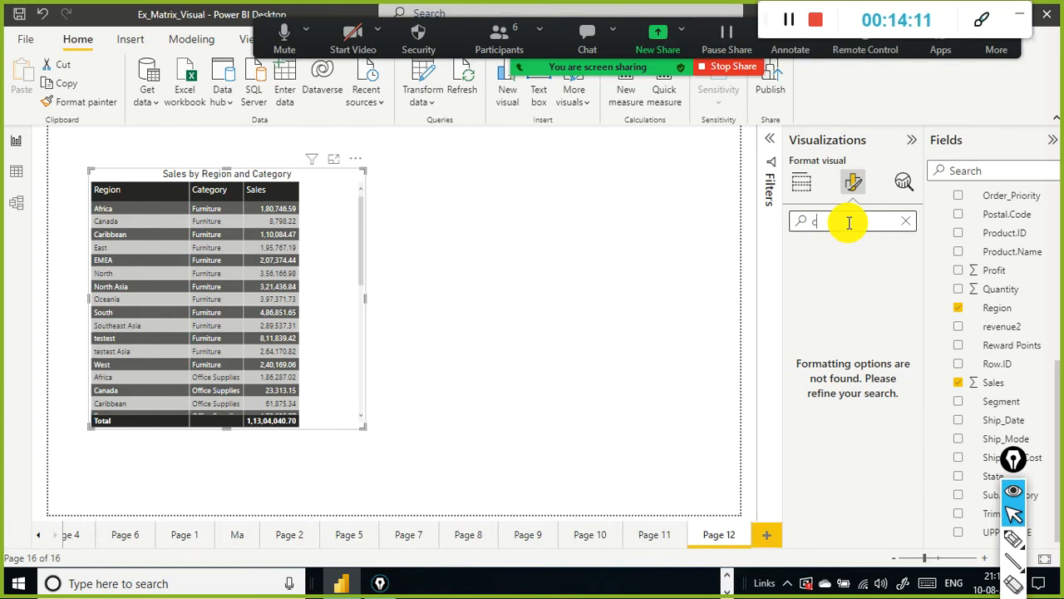
{"action": "type", "text": "on"}
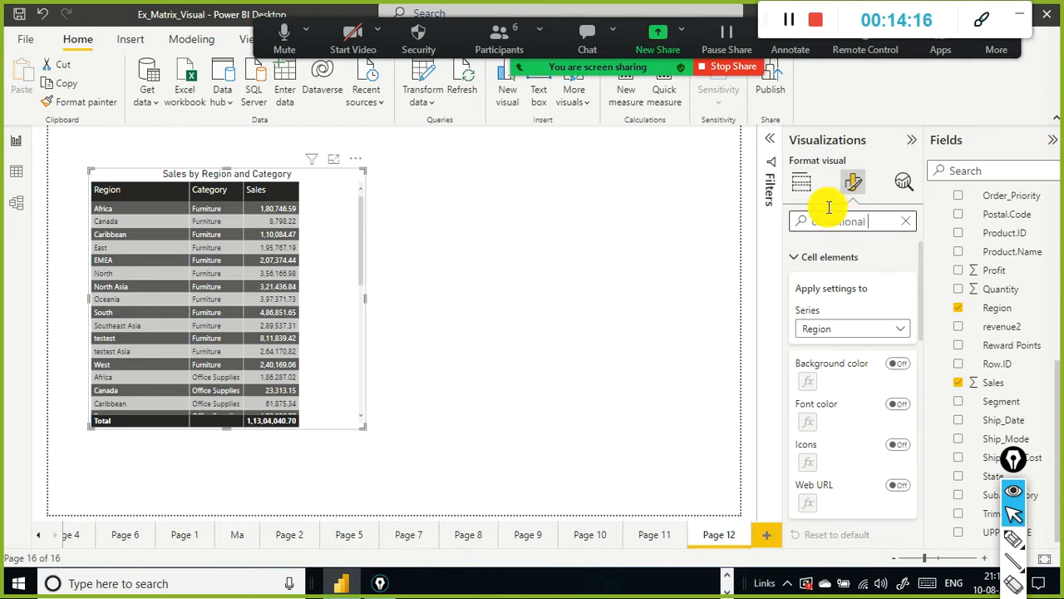
{"action": "type", "text": "ditional"}
{"action": "left_click", "coordinate": [803, 263]}
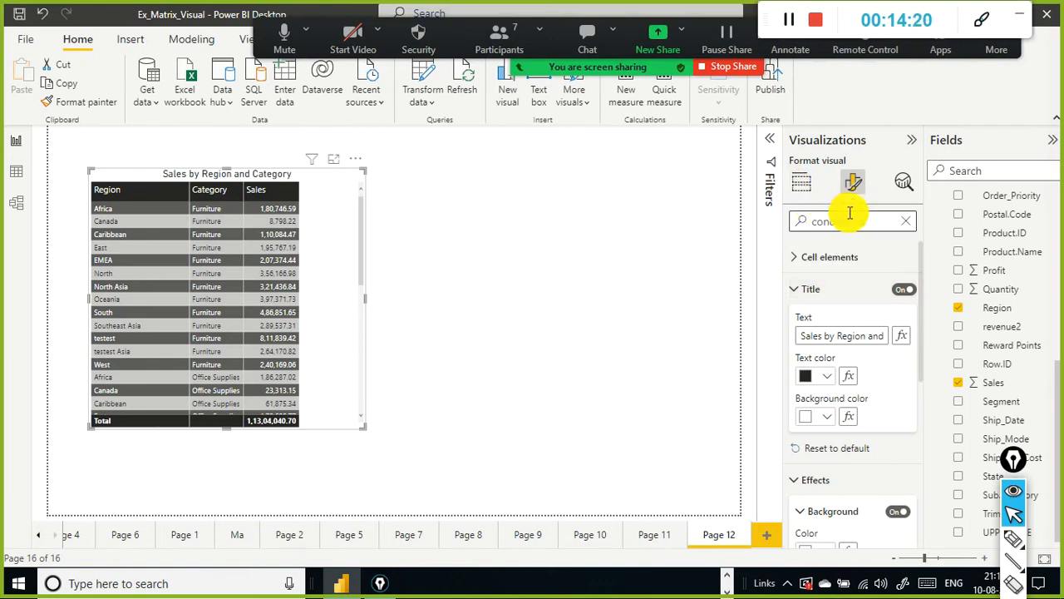
{"action": "scroll", "coordinate": [839, 292], "scroll_direction": "down", "scroll_amount": 3}
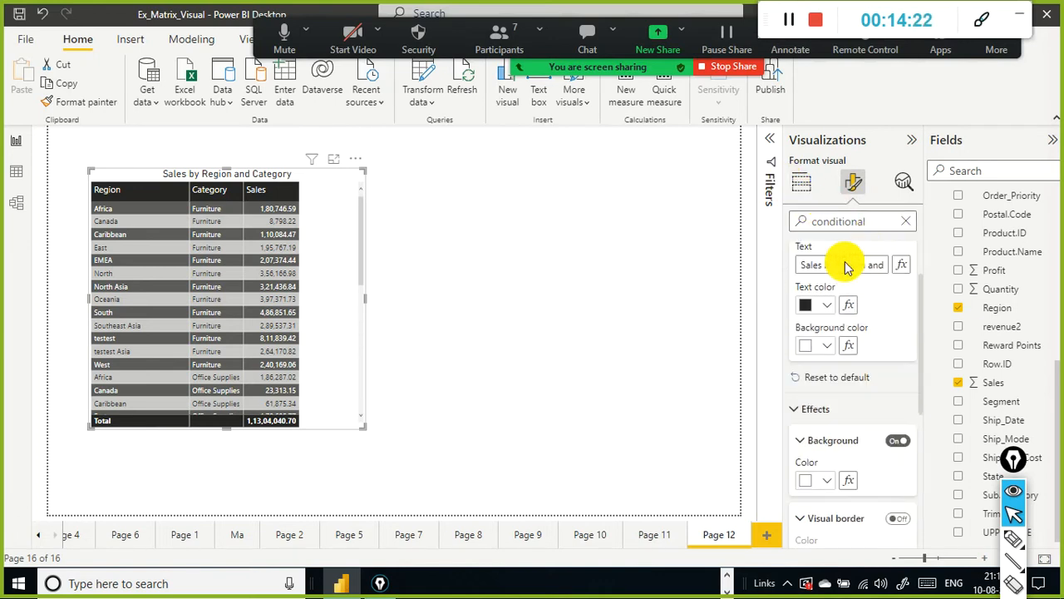
{"action": "left_click", "coordinate": [906, 220]}
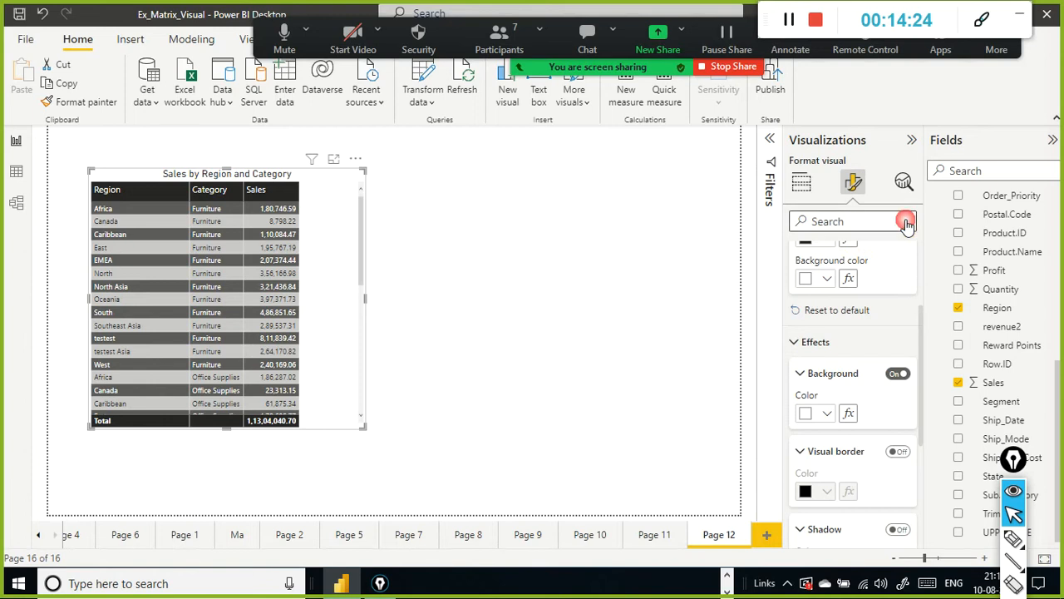
Step: Search the General format options for "conditio" and scroll through the matching sections
{"action": "left_click", "coordinate": [853, 218]}
{"action": "left_click", "coordinate": [869, 252]}
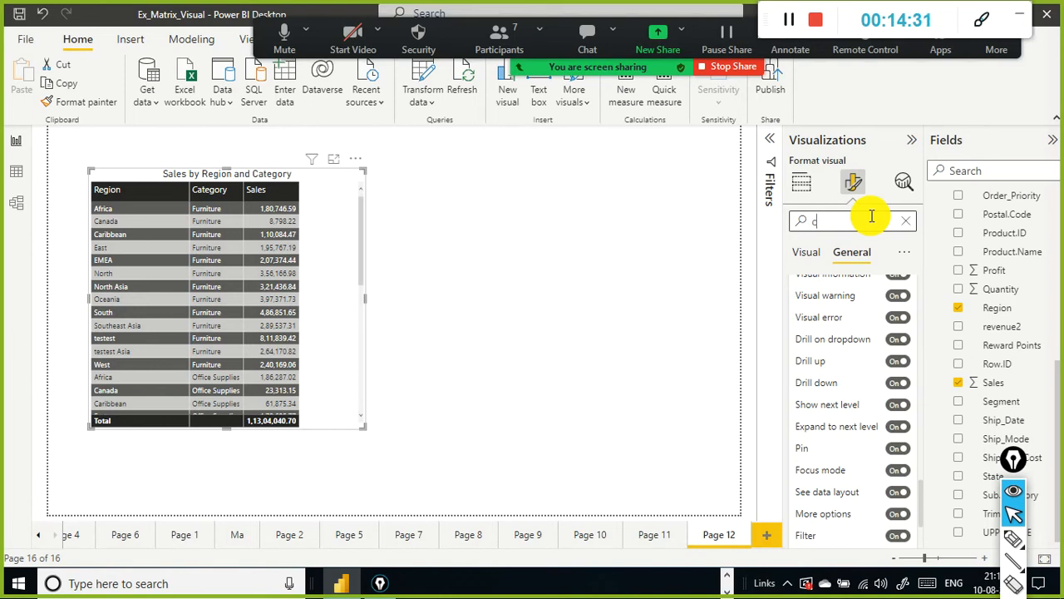
{"action": "type", "text": "conditional"}
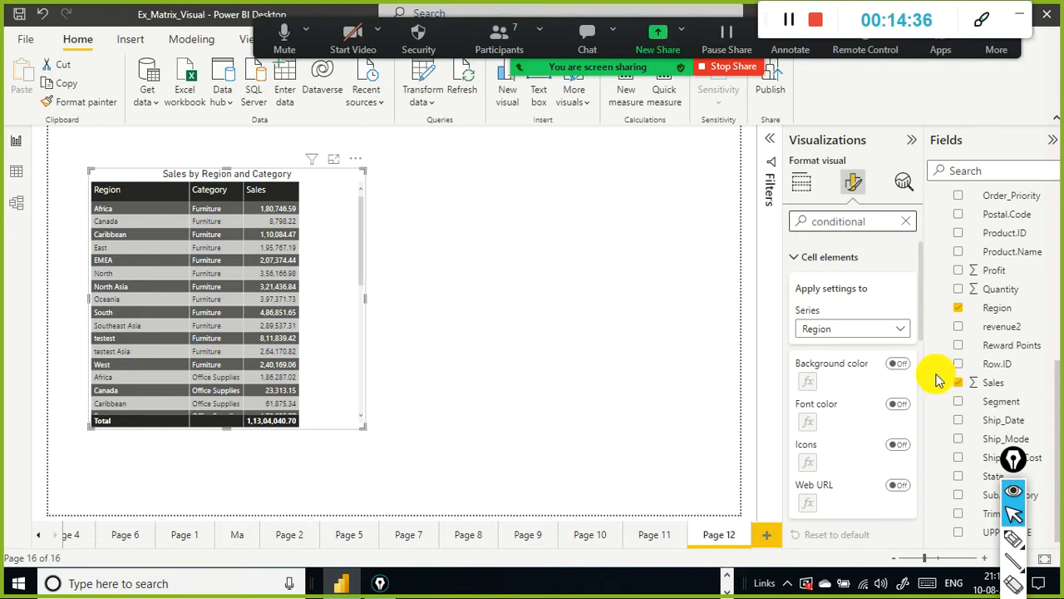
{"action": "scroll", "coordinate": [819, 399], "scroll_direction": "down", "scroll_amount": 5}
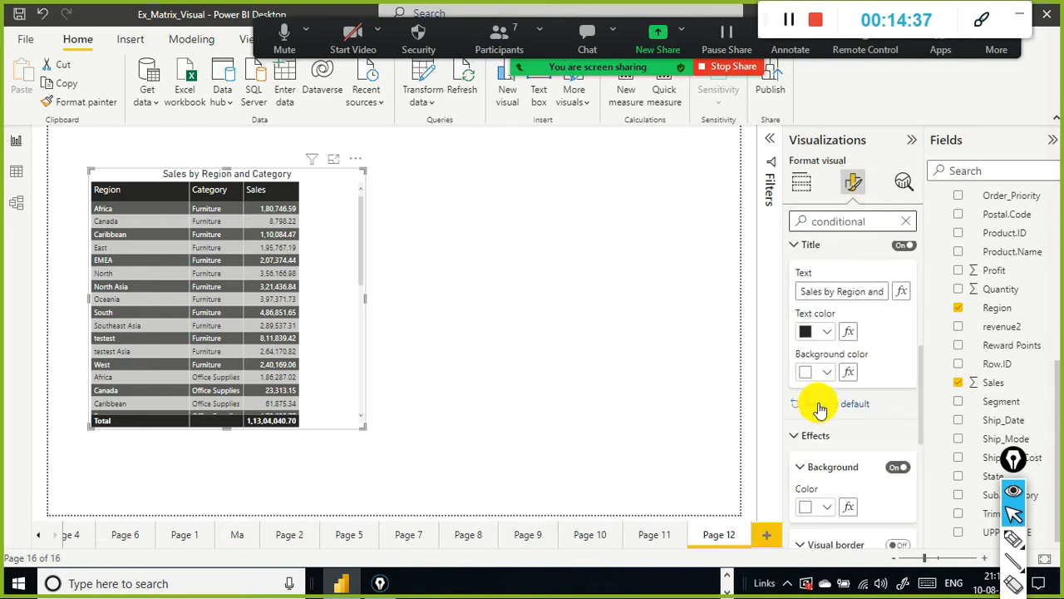
{"action": "scroll", "coordinate": [856, 384], "scroll_direction": "down", "scroll_amount": 3}
{"action": "scroll", "coordinate": [858, 387], "scroll_direction": "up", "scroll_amount": 2}
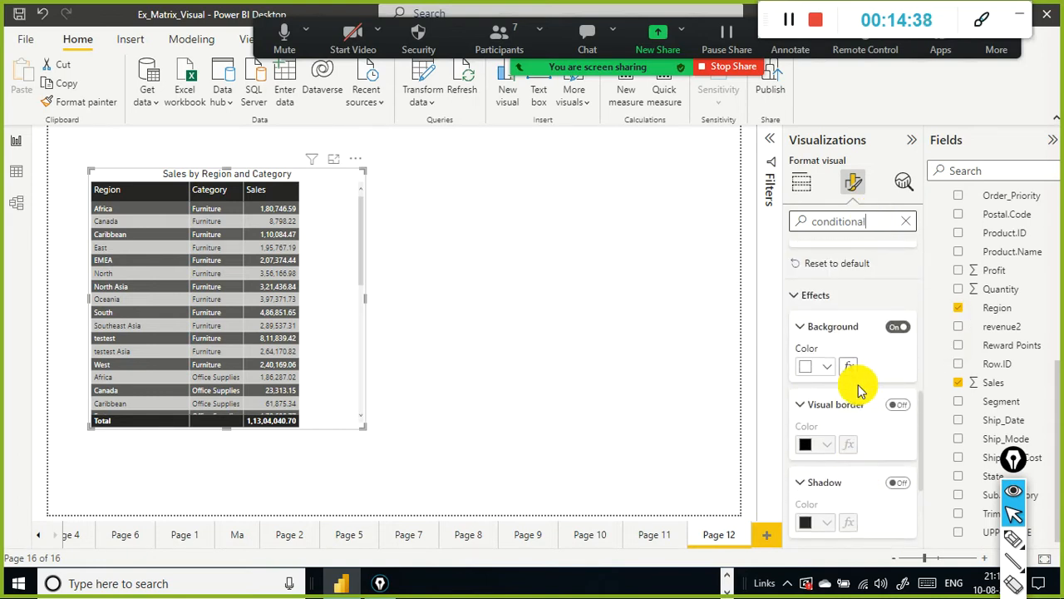
{"action": "scroll", "coordinate": [861, 391], "scroll_direction": "down", "scroll_amount": 2}
{"action": "scroll", "coordinate": [861, 397], "scroll_direction": "up", "scroll_amount": 8}
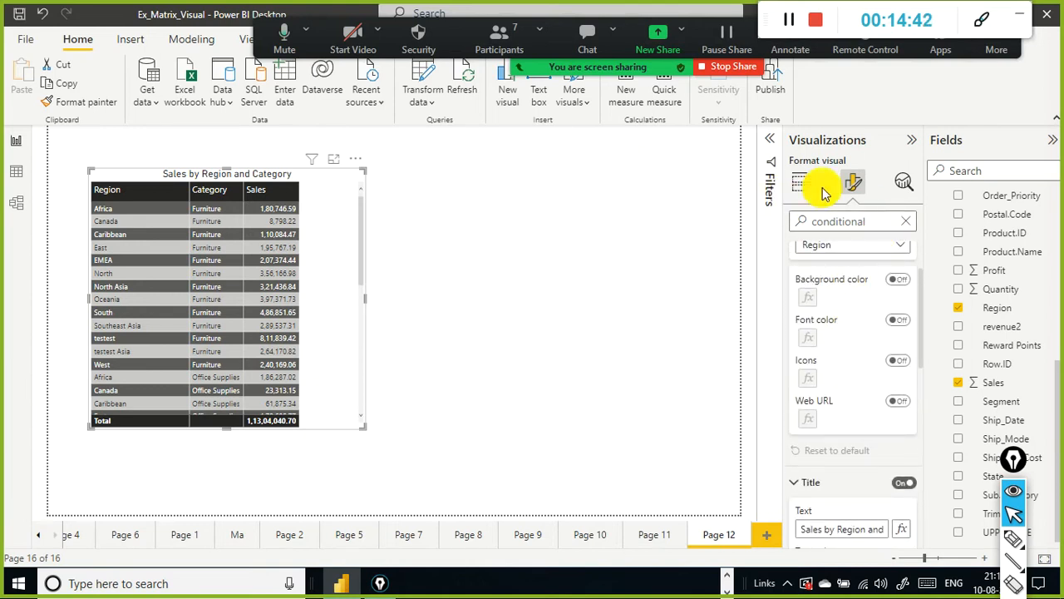
{"action": "scroll", "coordinate": [831, 237], "scroll_direction": "up", "scroll_amount": 1}
{"action": "left_click", "coordinate": [906, 222]}
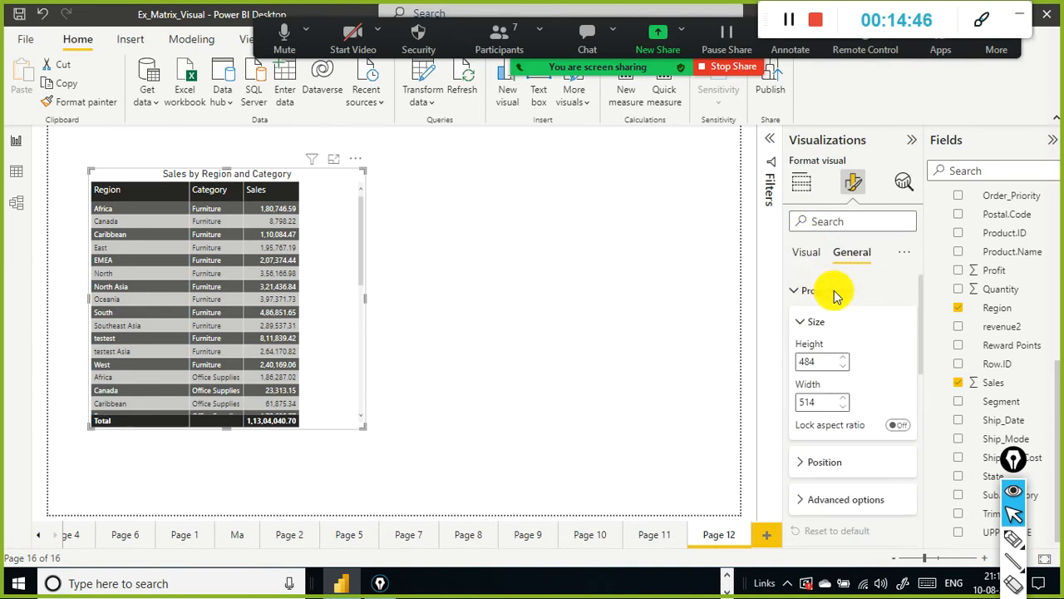
Step: Search the format options for "data" and "bars" to find data bar settings
{"action": "left_click", "coordinate": [834, 222]}
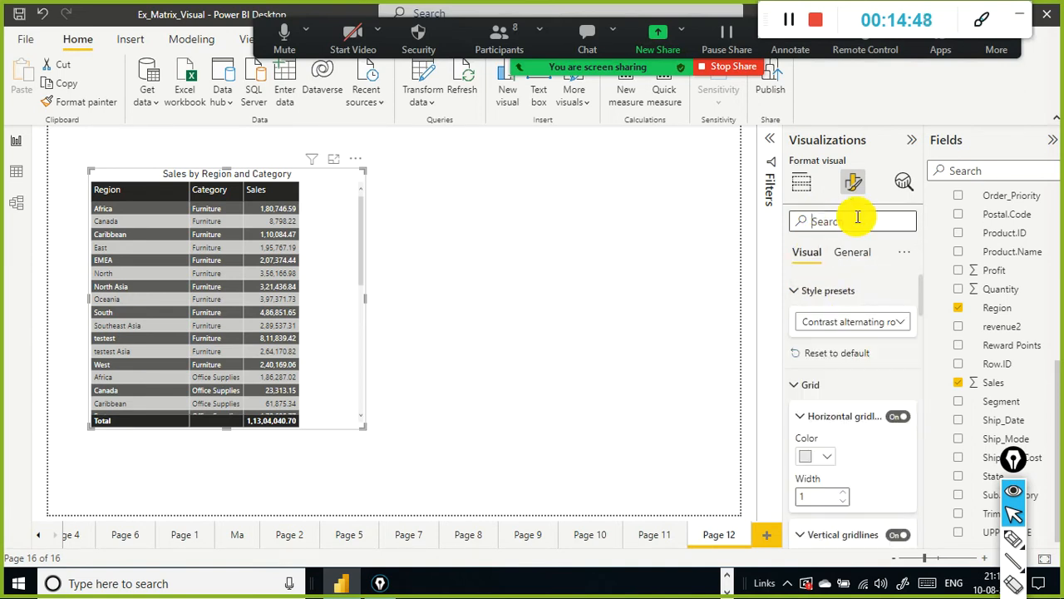
{"action": "type", "text": "data b"}
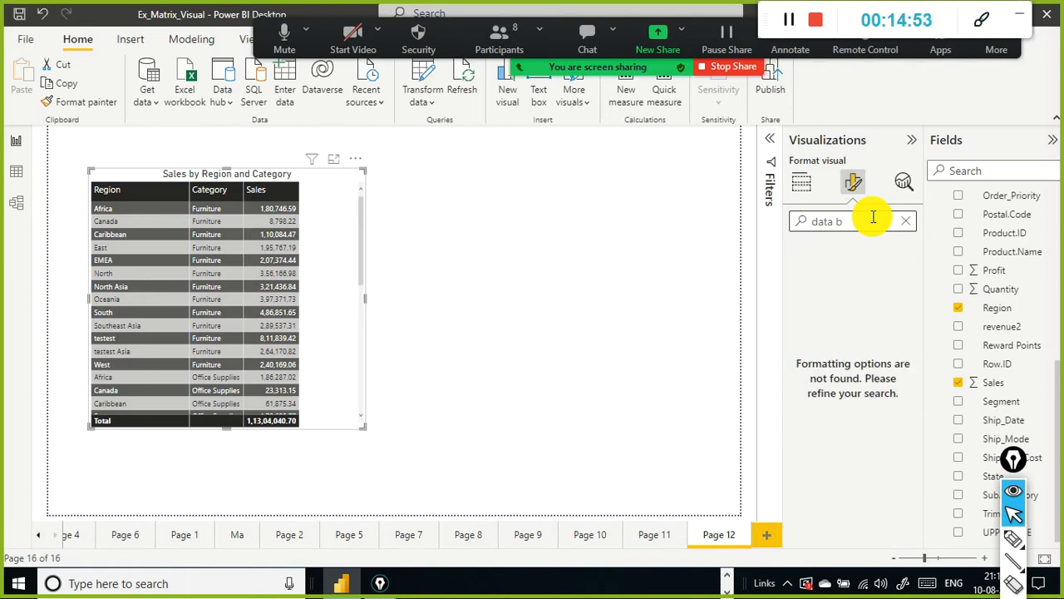
{"action": "key", "text": "BackSpace"}
{"action": "key", "text": "BackSpace"}
{"action": "key", "text": "BackSpace"}
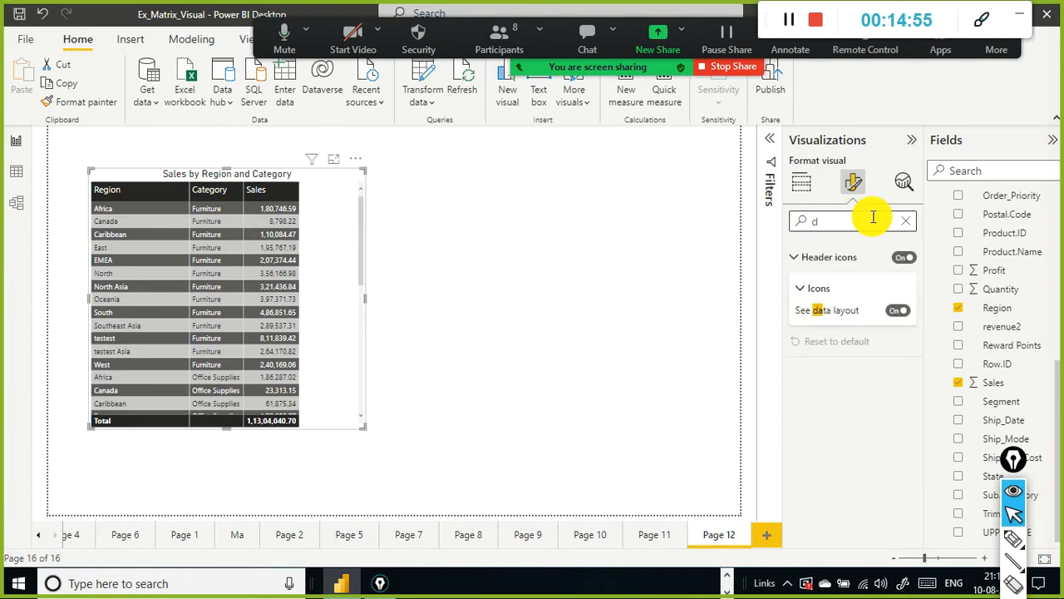
{"action": "key", "text": "BackSpace"}
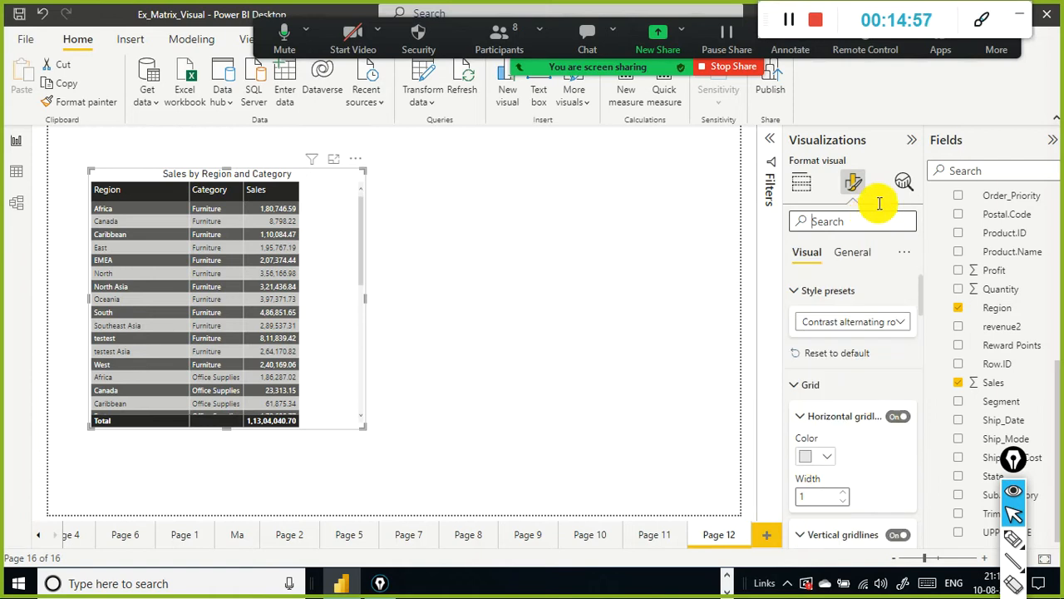
{"action": "left_click", "coordinate": [856, 252]}
{"action": "left_click", "coordinate": [862, 220]}
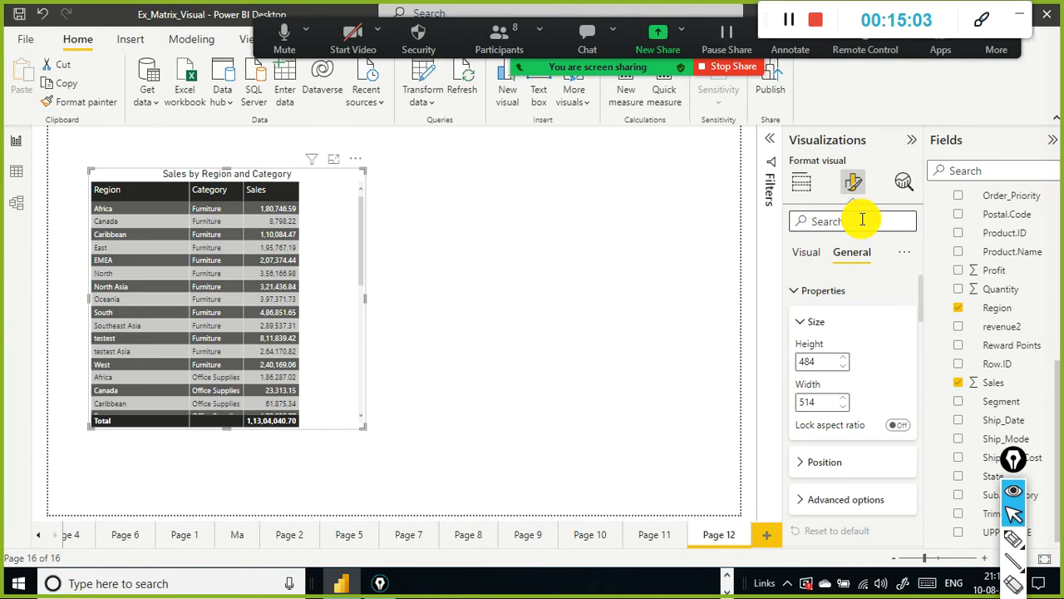
{"action": "type", "text": "barsdata"}
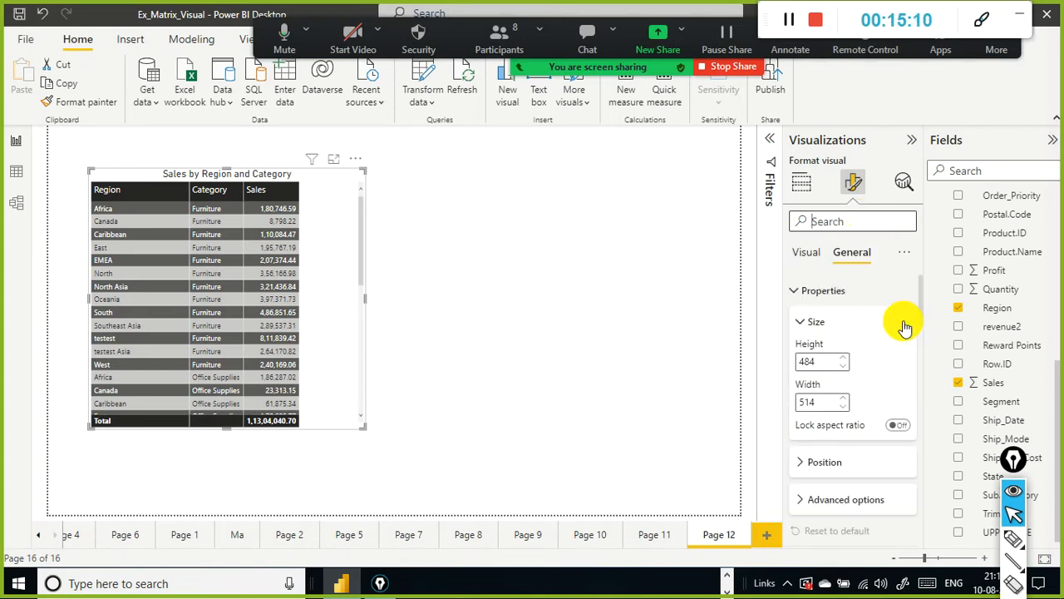
Step: Scroll through the General format options, including the header icons list
{"action": "scroll", "coordinate": [886, 349], "scroll_direction": "down", "scroll_amount": 4}
{"action": "scroll", "coordinate": [882, 390], "scroll_direction": "down", "scroll_amount": 10}
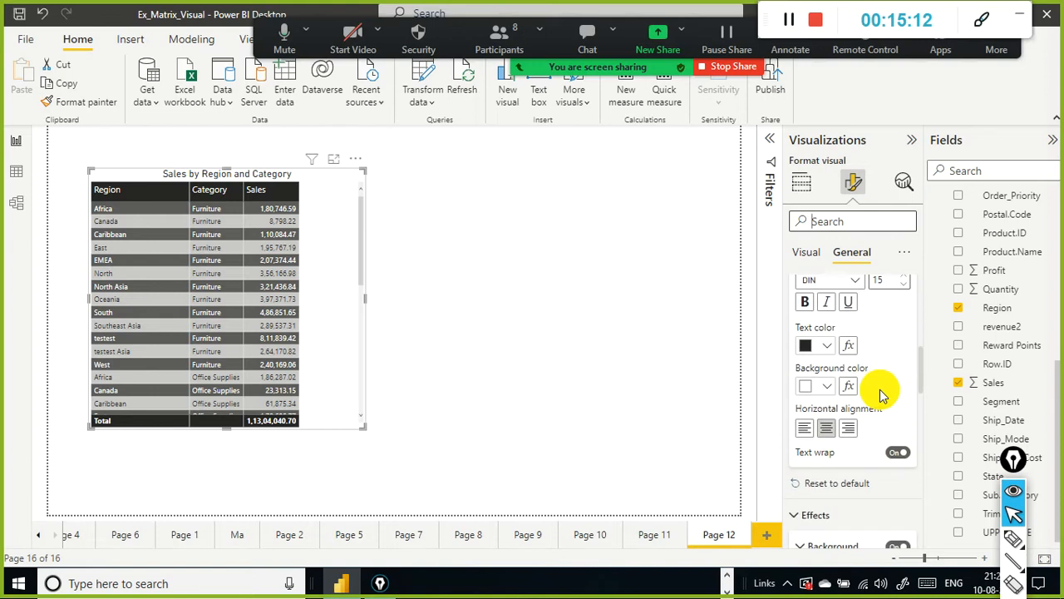
{"action": "scroll", "coordinate": [883, 398], "scroll_direction": "down", "scroll_amount": 10}
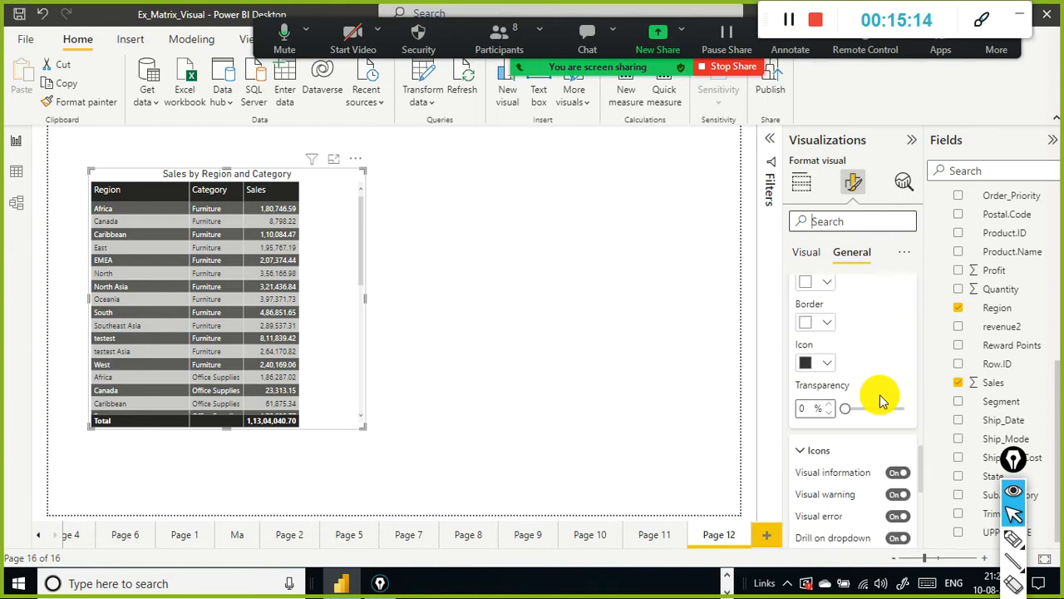
{"action": "scroll", "coordinate": [880, 394], "scroll_direction": "down", "scroll_amount": 1}
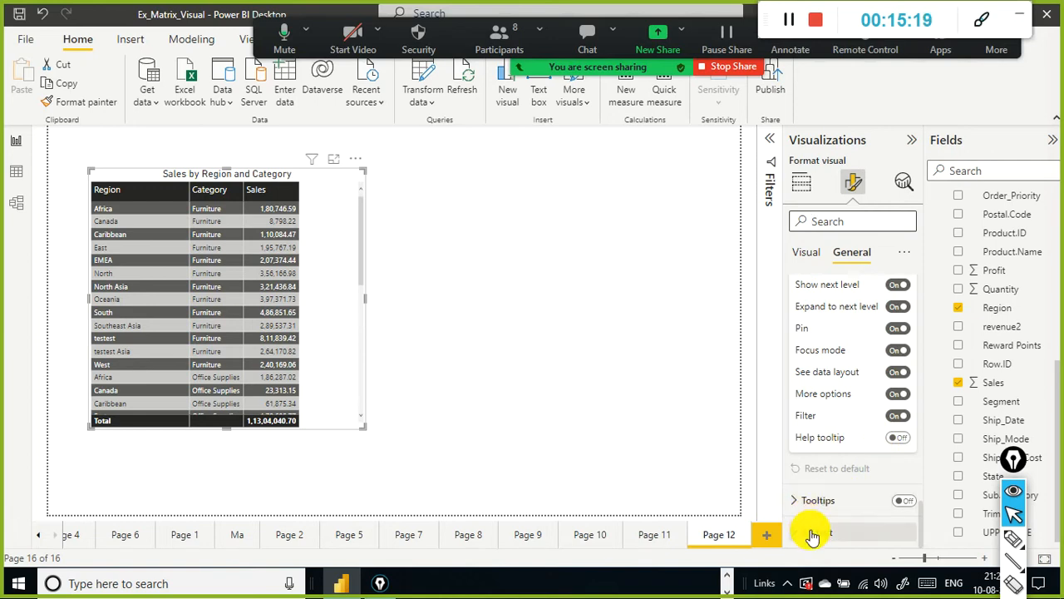
{"action": "scroll", "coordinate": [873, 383], "scroll_direction": "up", "scroll_amount": 8}
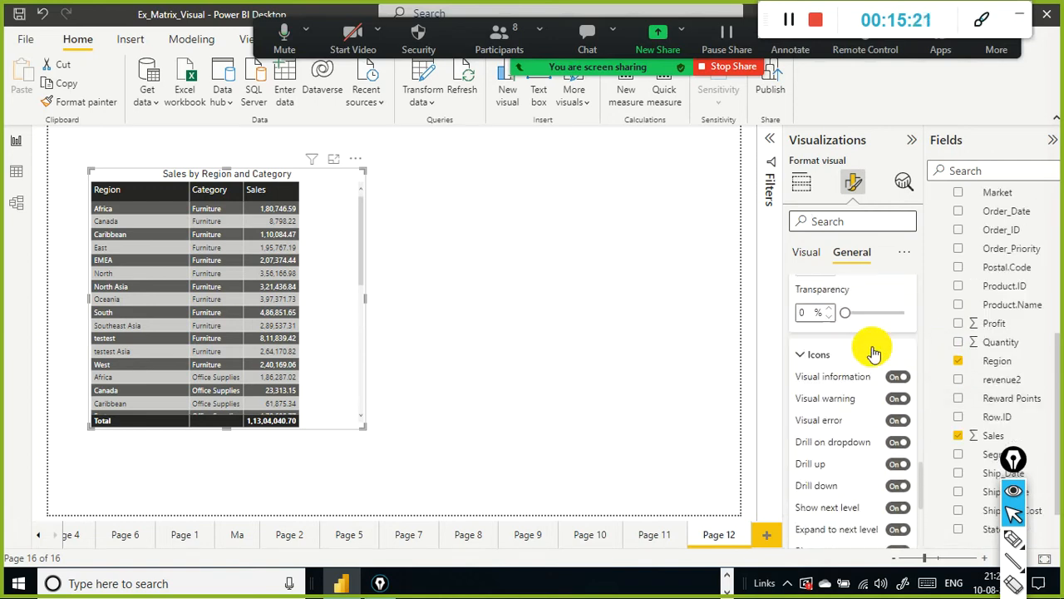
{"action": "scroll", "coordinate": [874, 351], "scroll_direction": "down", "scroll_amount": 2}
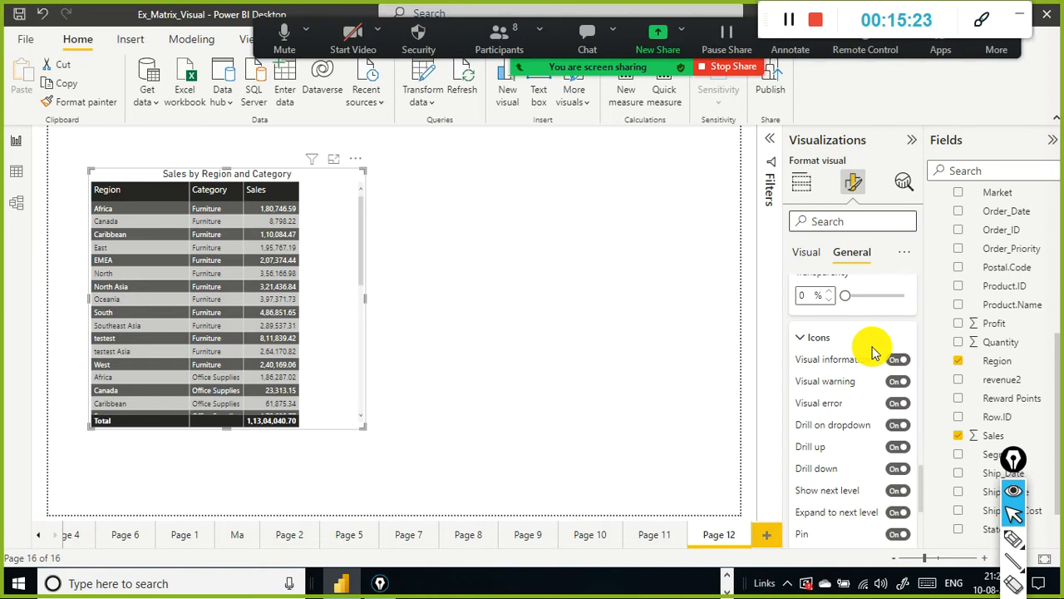
{"action": "scroll", "coordinate": [879, 433], "scroll_direction": "down", "scroll_amount": 2}
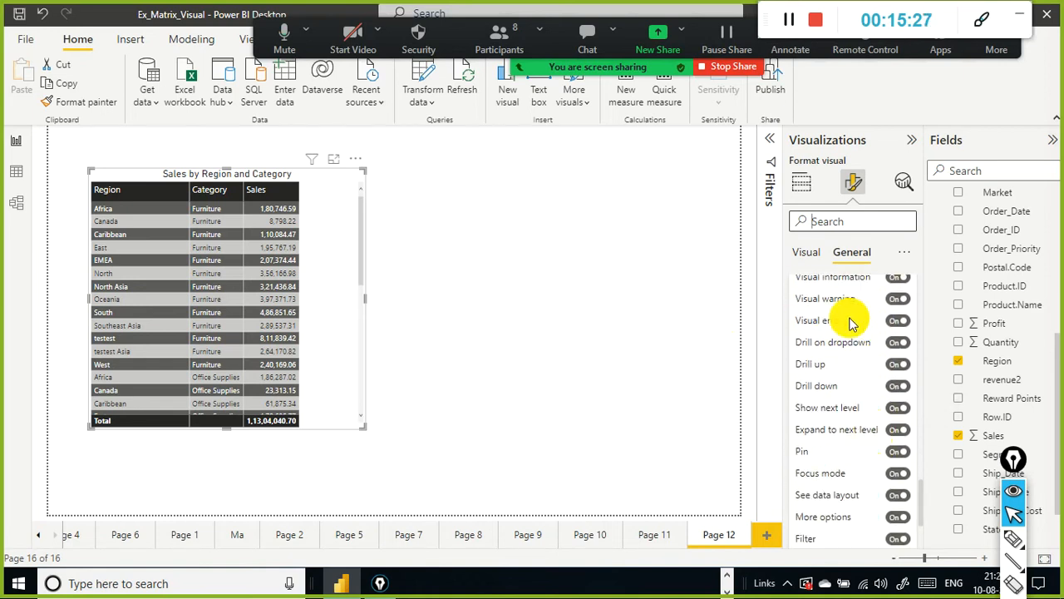
{"action": "scroll", "coordinate": [836, 366], "scroll_direction": "up", "scroll_amount": 10}
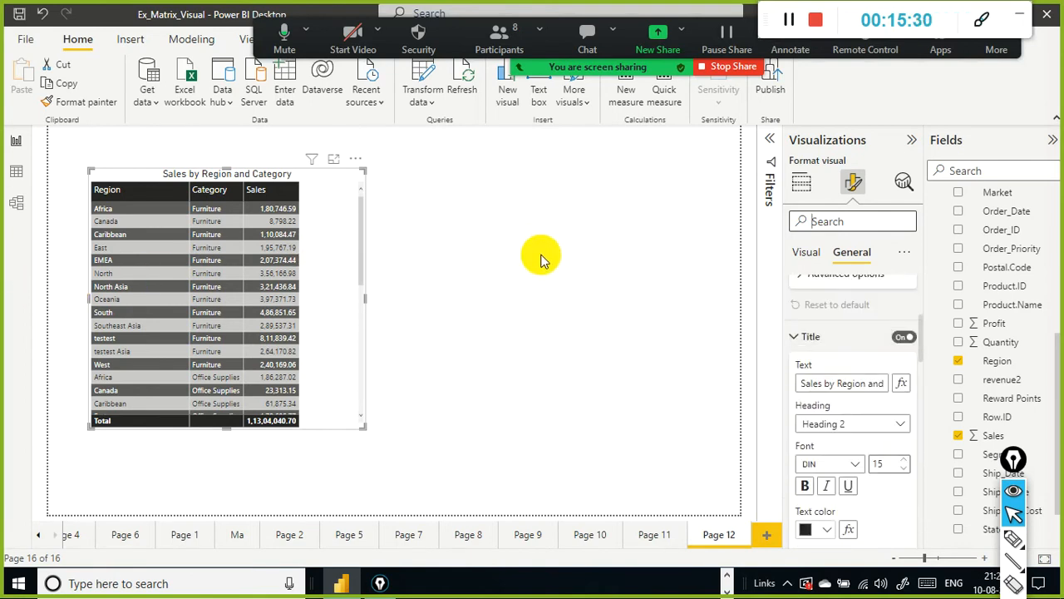
Step: Switch to the Build visual pane, open the table in focus mode and go back to the report
{"action": "left_click", "coordinate": [337, 270]}
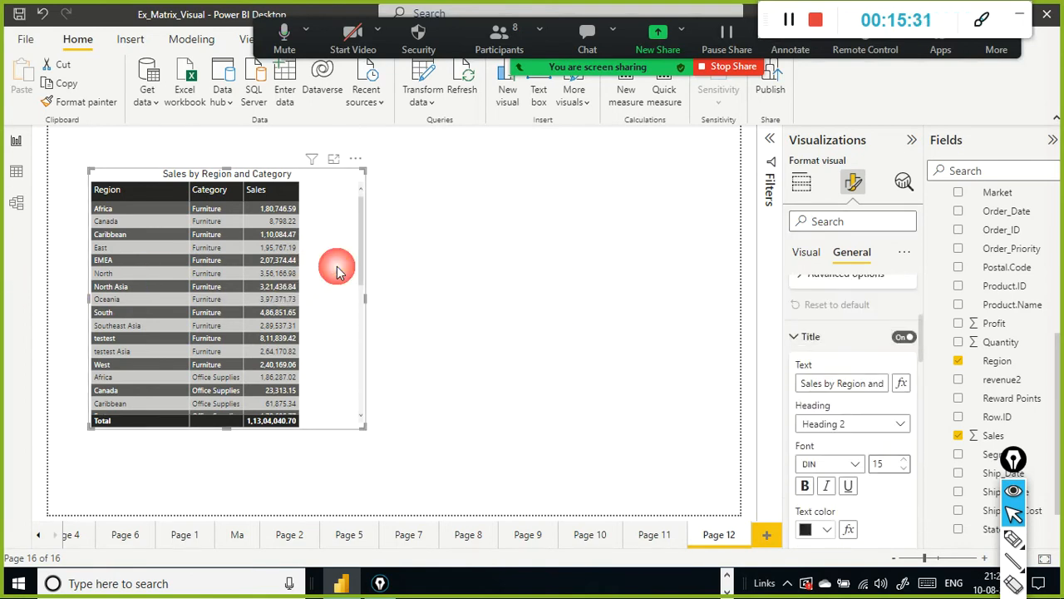
{"action": "left_click", "coordinate": [813, 185]}
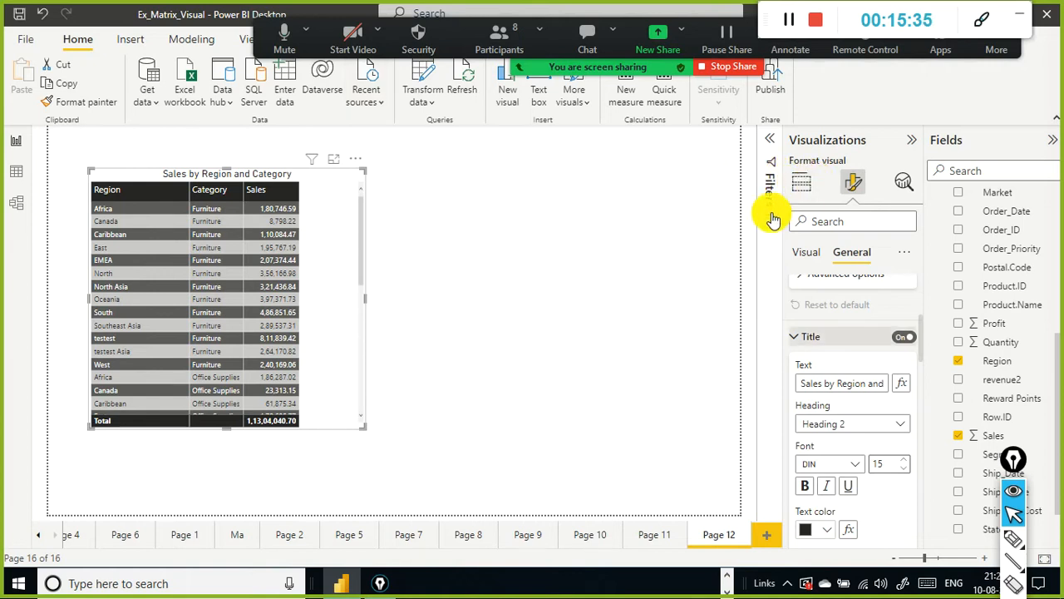
{"action": "left_click", "coordinate": [811, 187]}
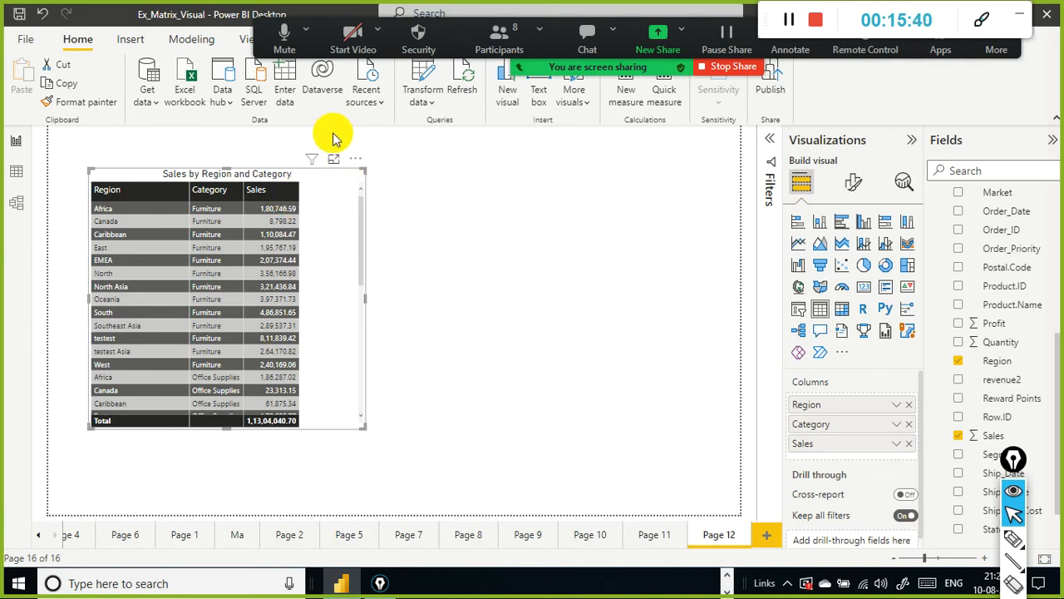
{"action": "mouse_move", "coordinate": [319, 161]}
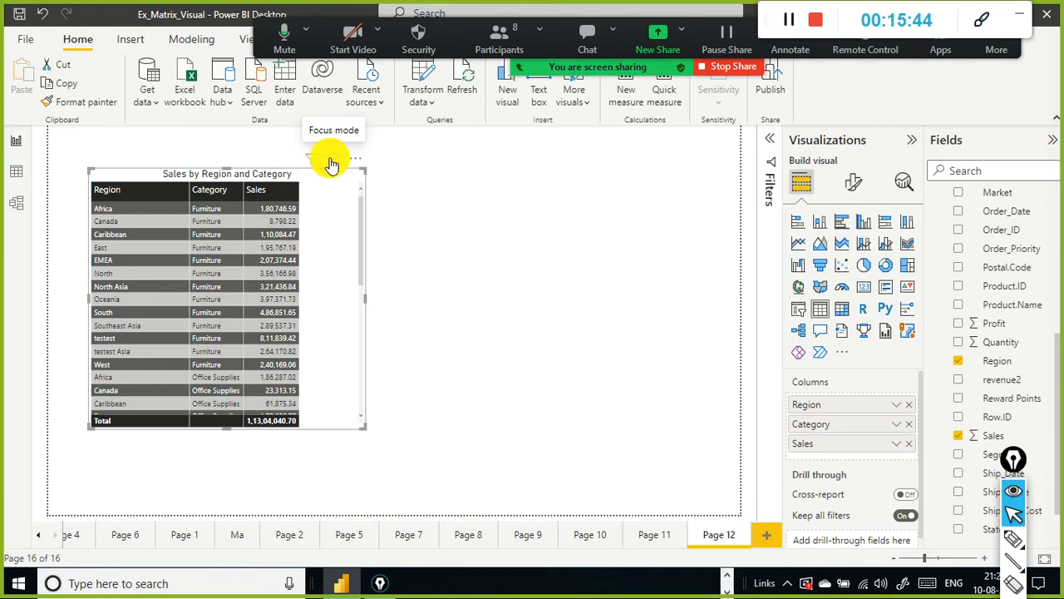
{"action": "left_click", "coordinate": [331, 163]}
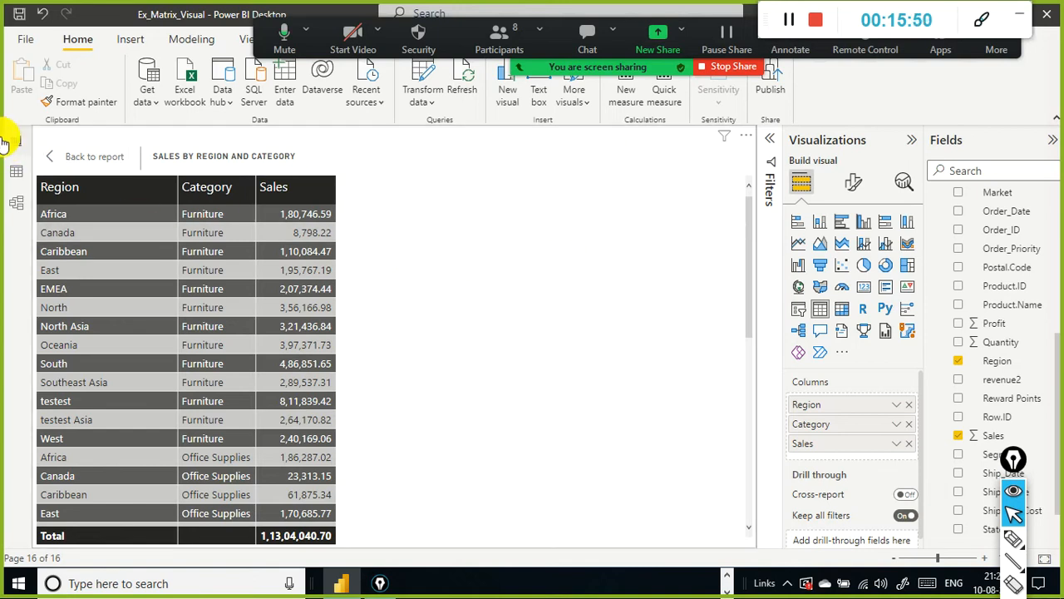
{"action": "left_click", "coordinate": [58, 153]}
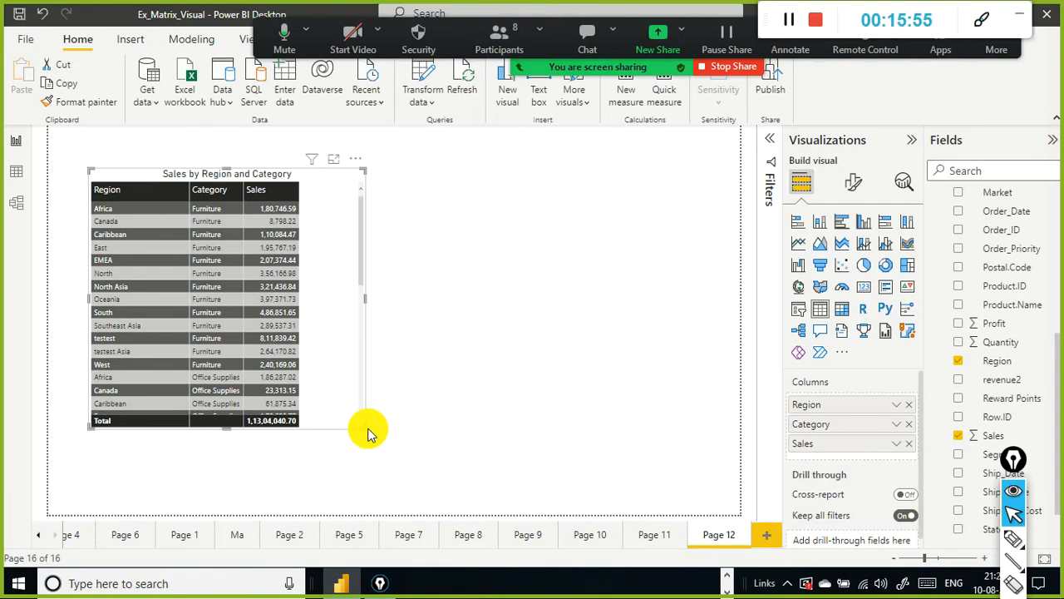
Step: Shrink the table visual by pulling its bottom-right corner up and left, and scroll through its rows
{"action": "left_click_drag", "start_coordinate": [364, 428], "coordinate": [310, 314]}
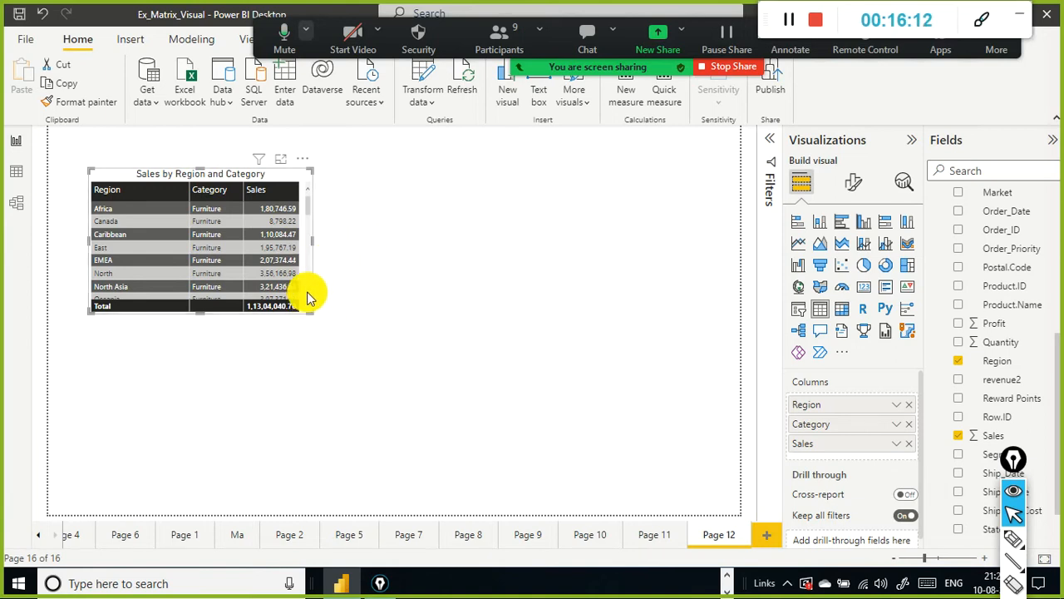
{"action": "scroll", "coordinate": [306, 286], "scroll_direction": "down", "scroll_amount": 10}
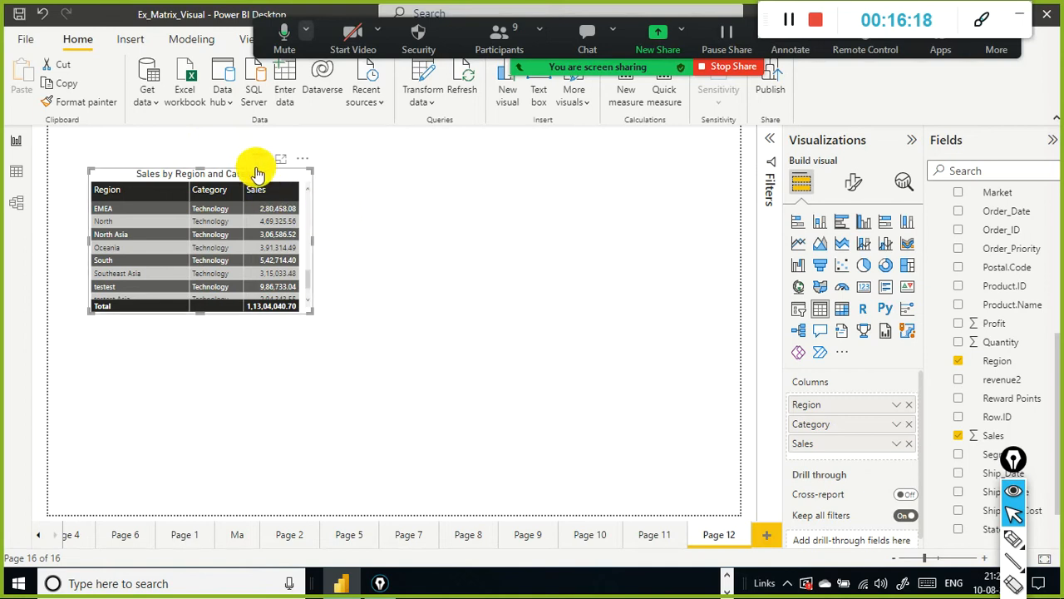
Step: Shrink the table visual slightly from its bottom-right corner, preview it in focus mode, return to the report and scroll its rows
{"action": "mouse_move", "coordinate": [289, 170]}
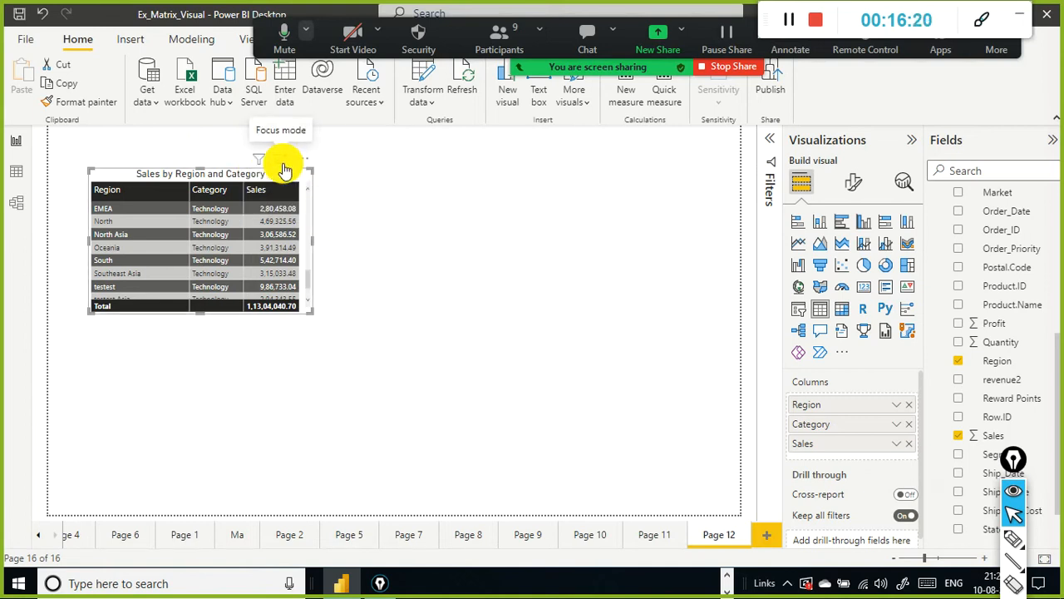
{"action": "mouse_move", "coordinate": [312, 311]}
{"action": "left_mouse_down"}
{"action": "mouse_move", "coordinate": [724, 320]}
{"action": "mouse_move", "coordinate": [710, 553]}
{"action": "mouse_move", "coordinate": [219, 233]}
{"action": "mouse_move", "coordinate": [301, 299]}
{"action": "left_mouse_up"}
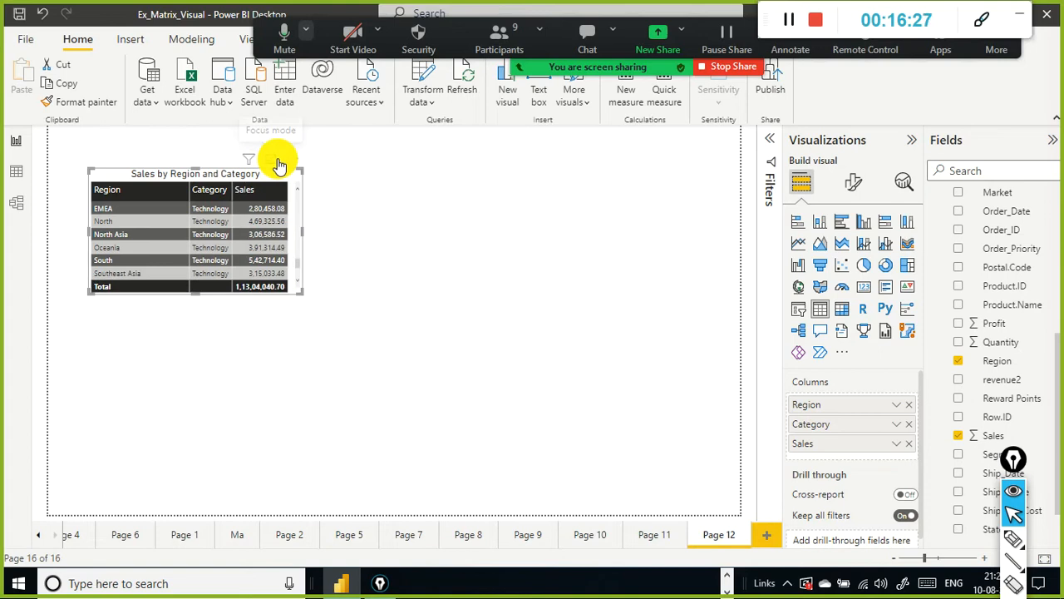
{"action": "left_click", "coordinate": [279, 160]}
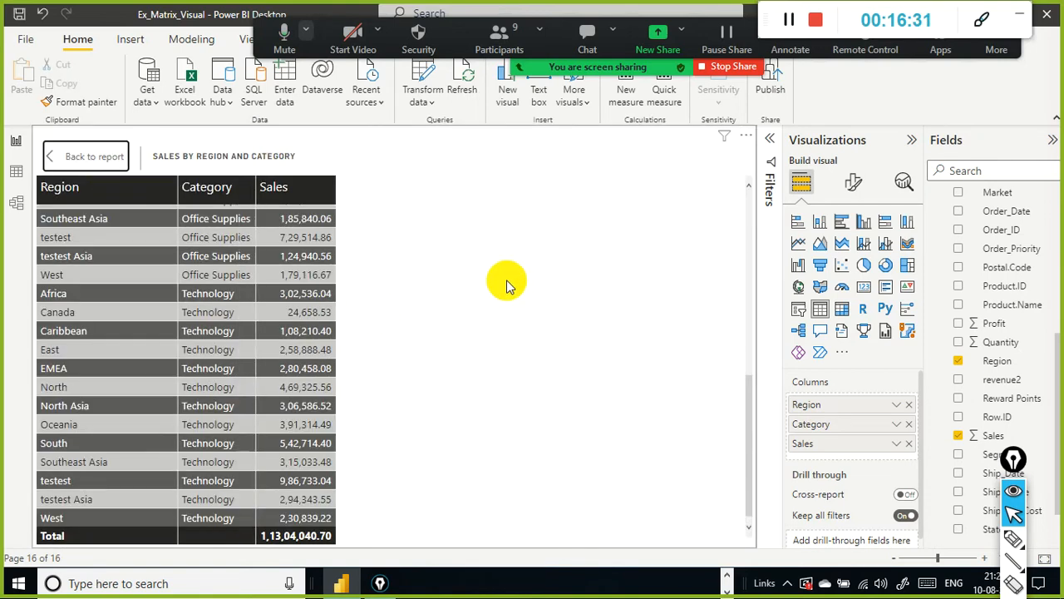
{"action": "left_click", "coordinate": [62, 158]}
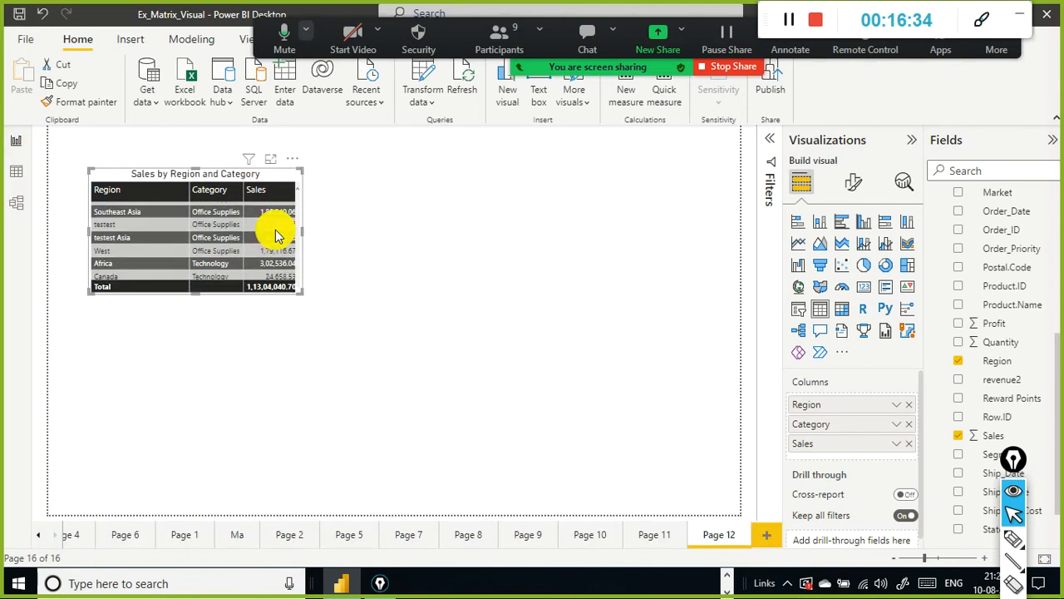
{"action": "mouse_move", "coordinate": [301, 236]}
{"action": "left_mouse_down"}
{"action": "mouse_move", "coordinate": [339, 247]}
{"action": "mouse_move", "coordinate": [302, 254]}
{"action": "left_mouse_up"}
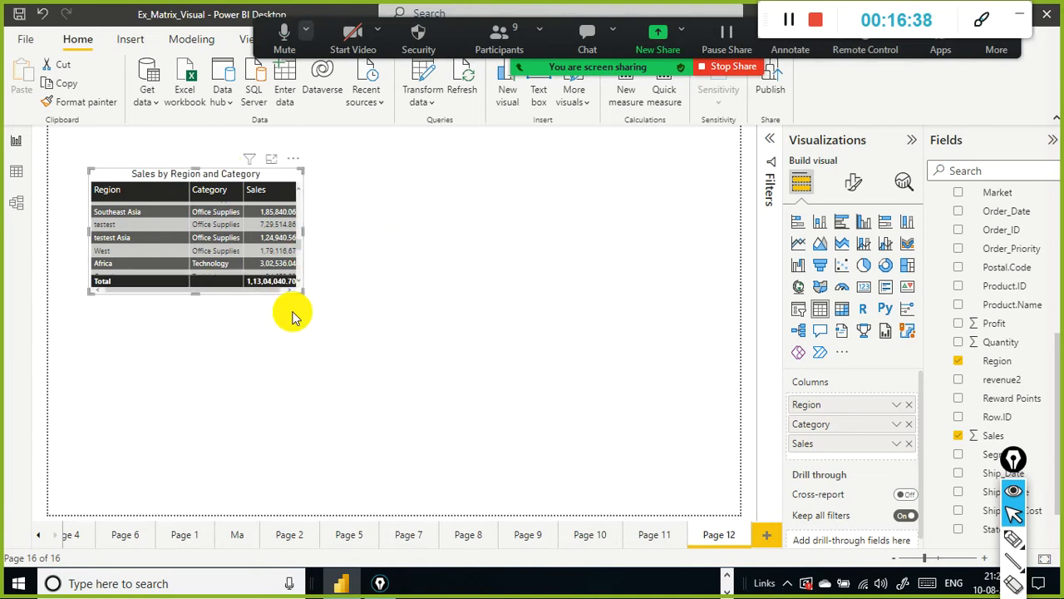
Step: Export the table's data as a CSV file named Sales by Region and Category.csv
{"action": "left_click", "coordinate": [298, 159]}
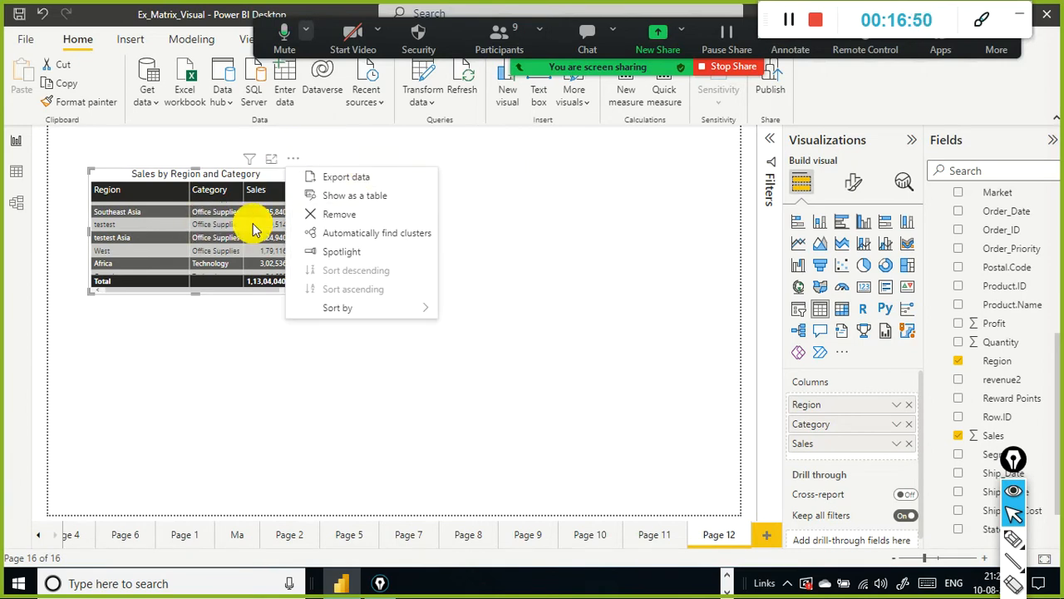
{"action": "left_click", "coordinate": [548, 221]}
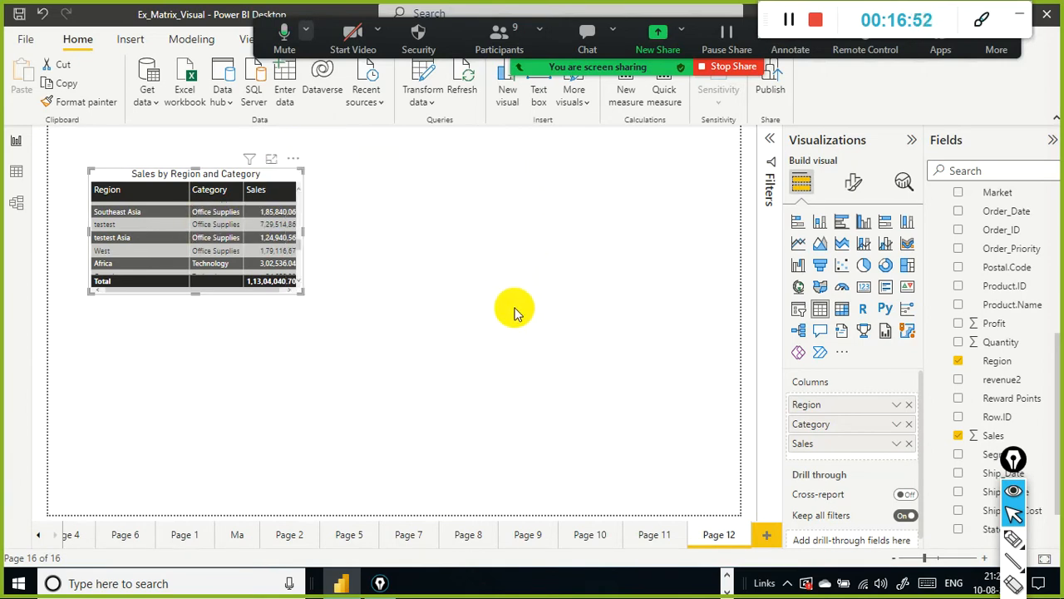
{"action": "left_click", "coordinate": [295, 160]}
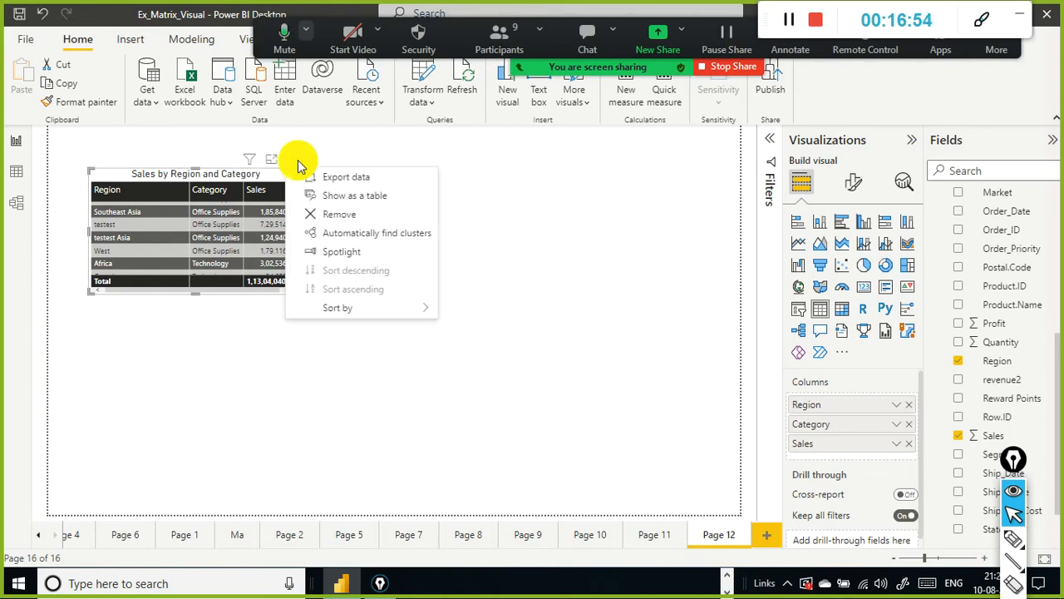
{"action": "left_click", "coordinate": [366, 178]}
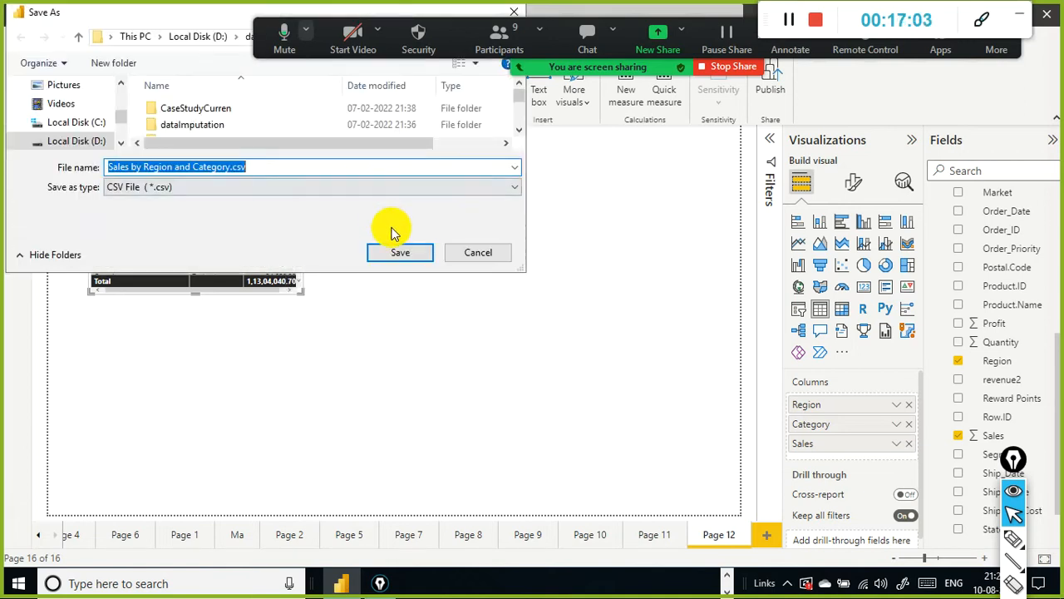
{"action": "left_click", "coordinate": [412, 255]}
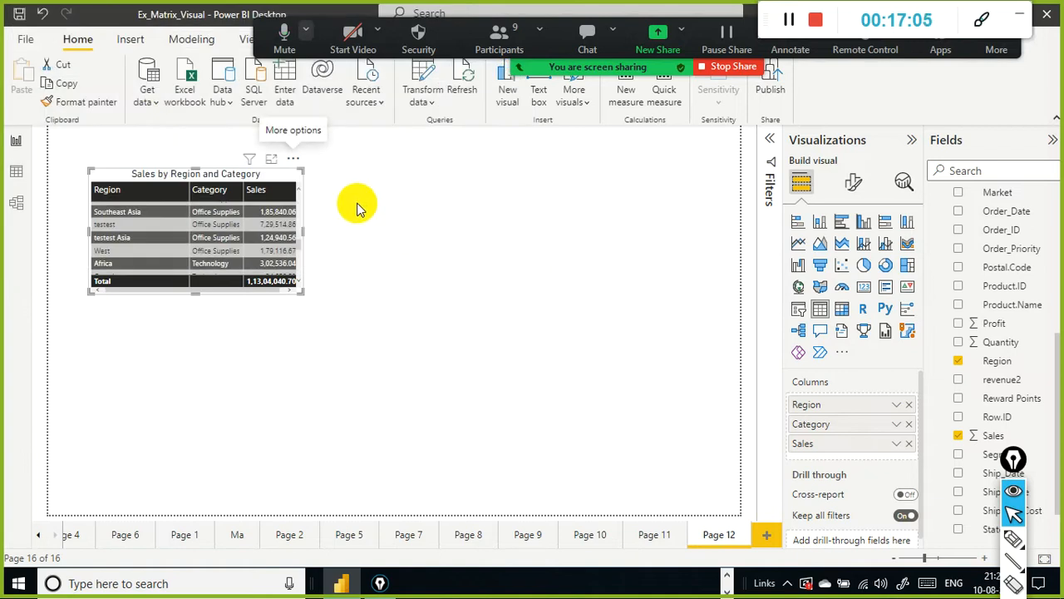
Step: Show the table visual's data as a table, then go back to the report
{"action": "left_click", "coordinate": [292, 159]}
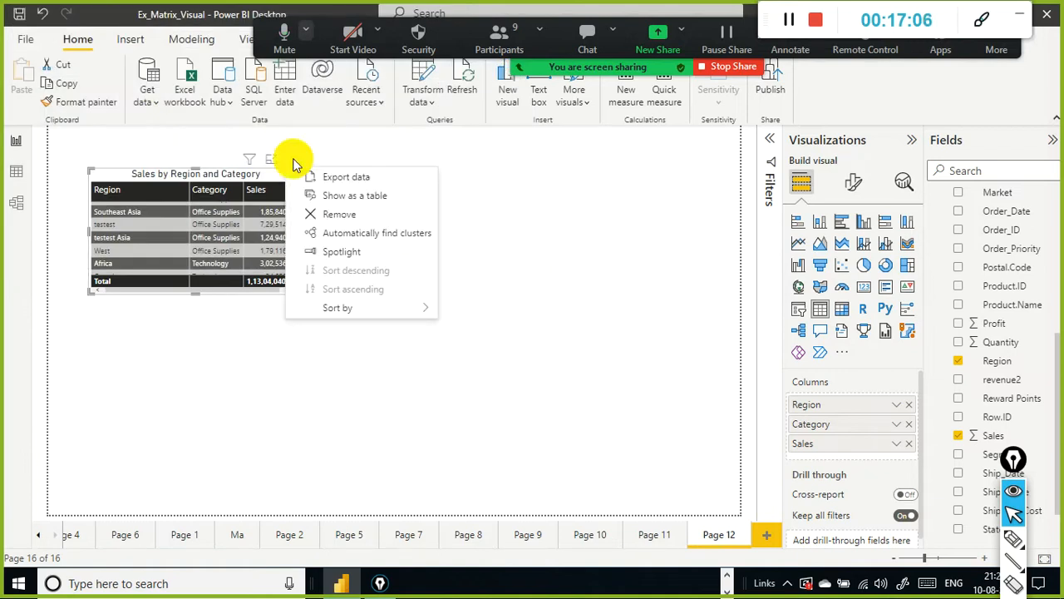
{"action": "left_click", "coordinate": [330, 198]}
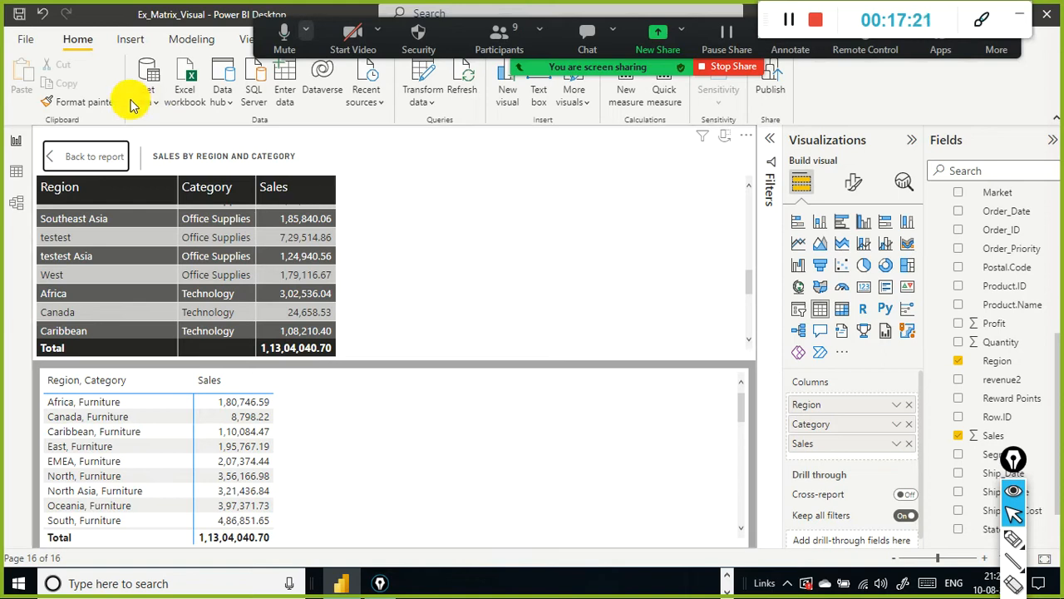
{"action": "left_click", "coordinate": [104, 160]}
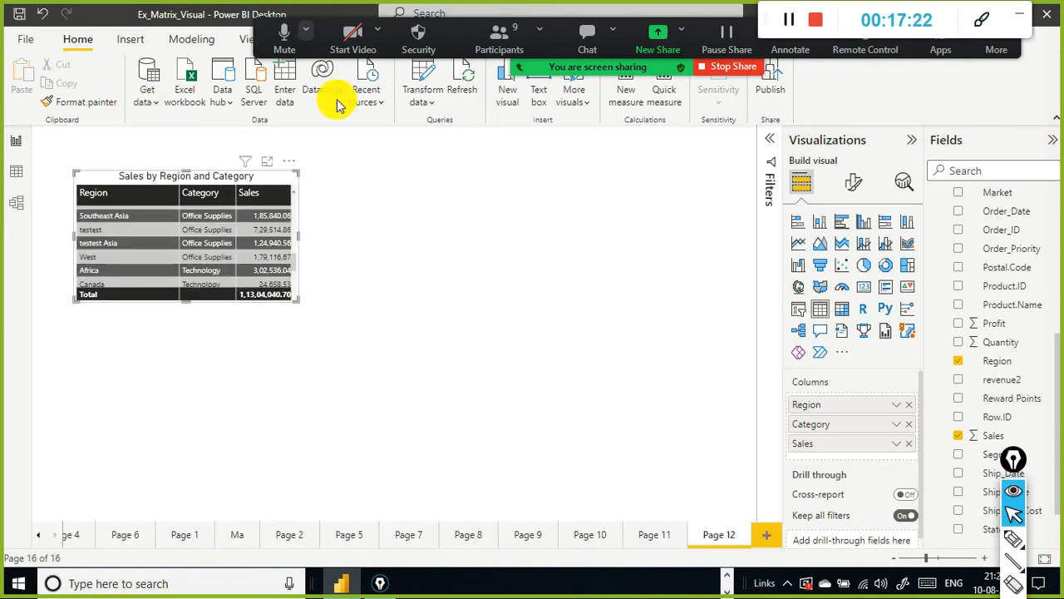
Step: Try to automatically find clusters in the table visual and dismiss the resulting dialog
{"action": "left_click", "coordinate": [292, 159]}
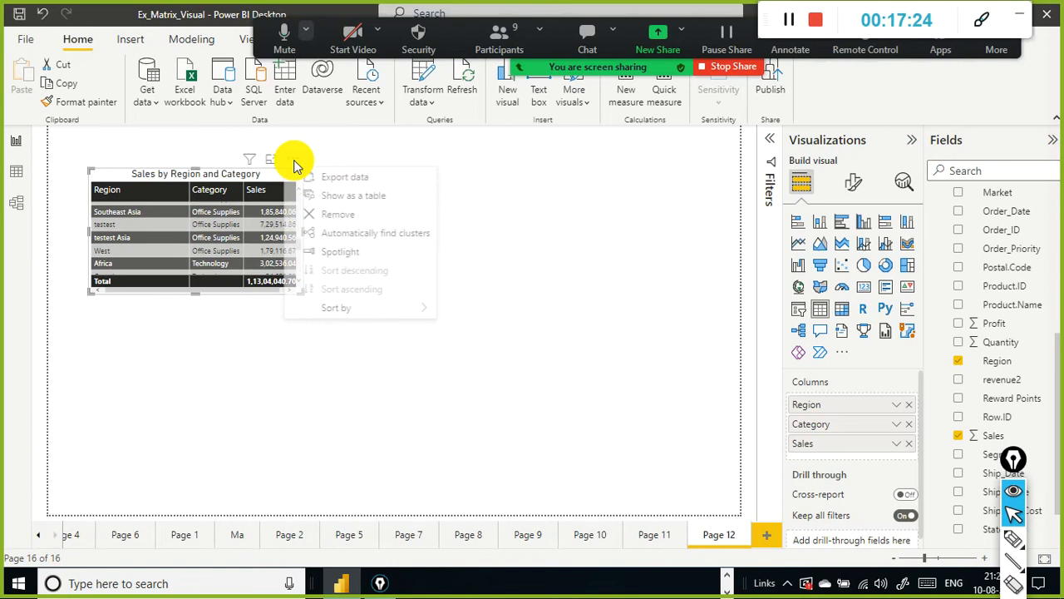
{"action": "left_click", "coordinate": [405, 241]}
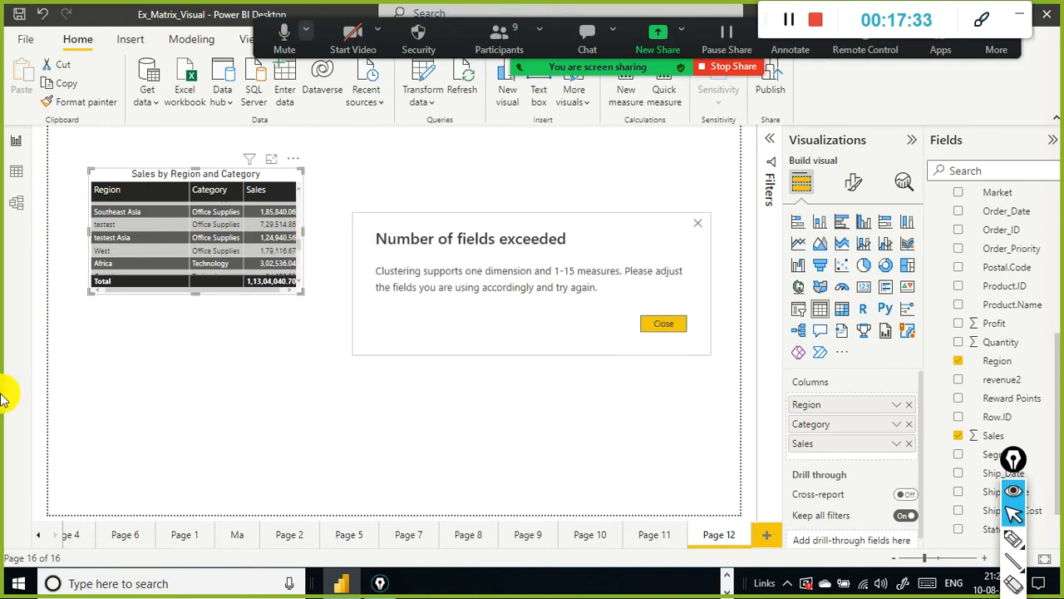
{"action": "left_click", "coordinate": [656, 324]}
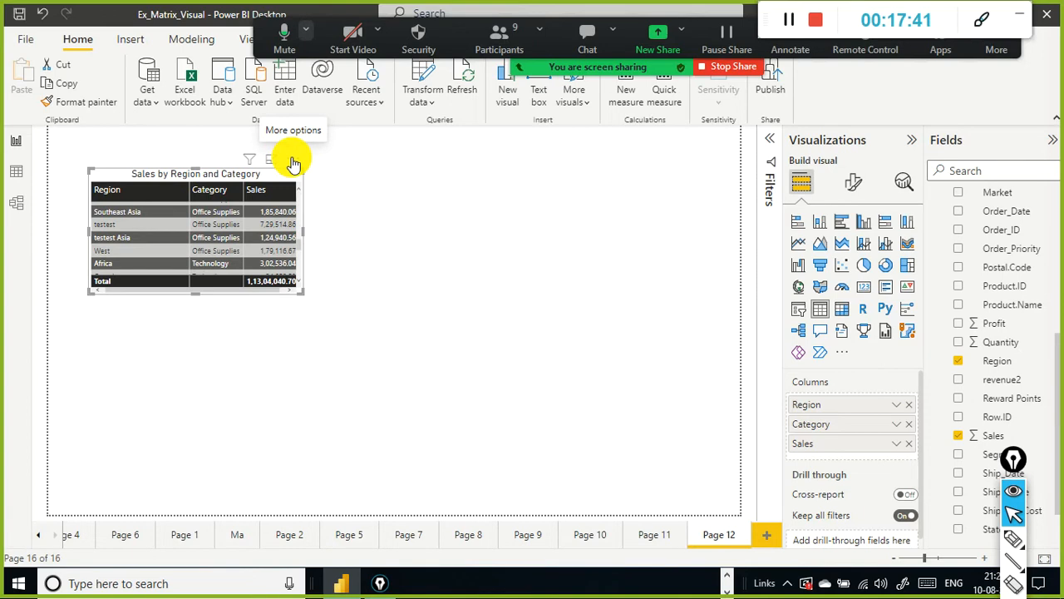
Step: Spotlight the table visual, then deselect it on the canvas
{"action": "left_click", "coordinate": [293, 159]}
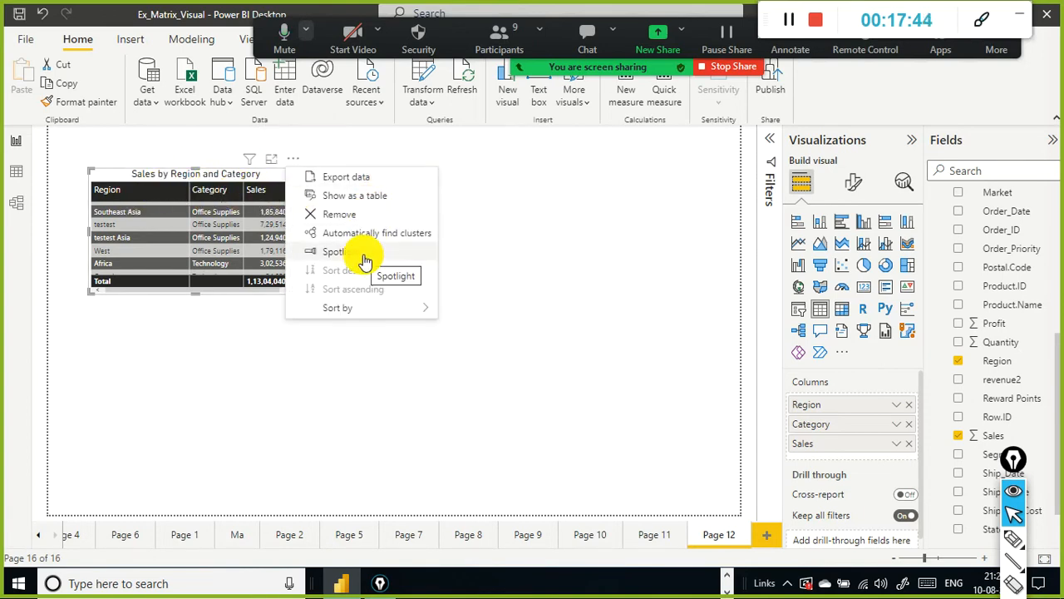
{"action": "left_click", "coordinate": [355, 263]}
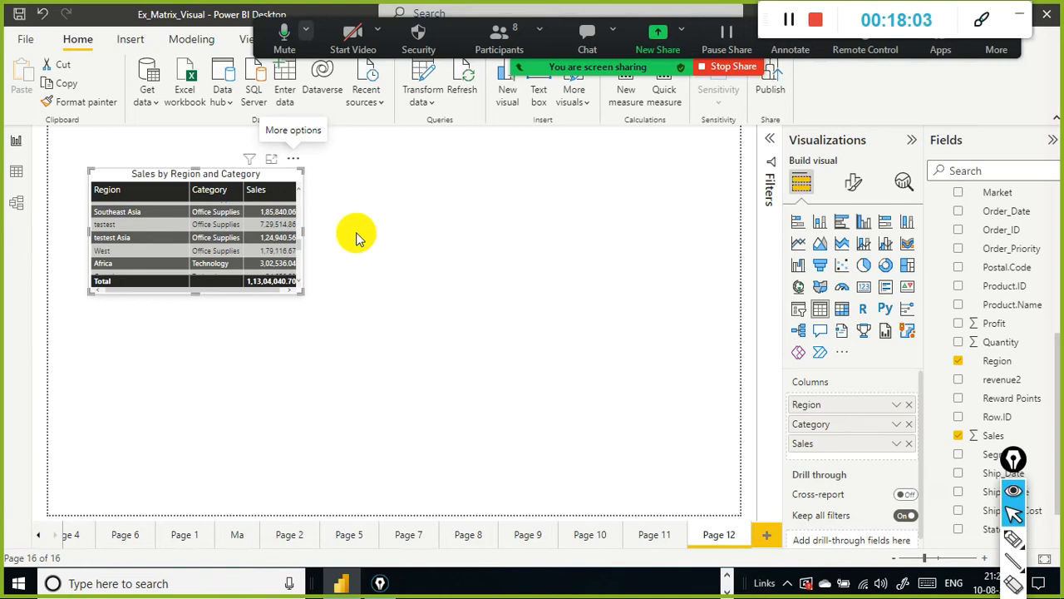
{"action": "left_click", "coordinate": [497, 334]}
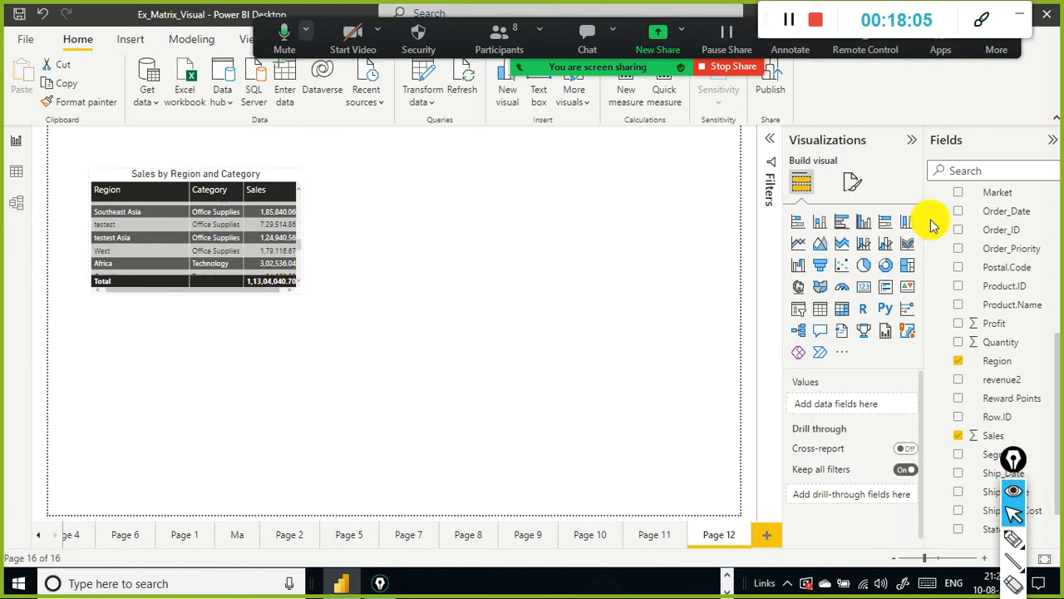
Step: Insert an empty matrix visual and place it to the right of the table
{"action": "left_click", "coordinate": [841, 310]}
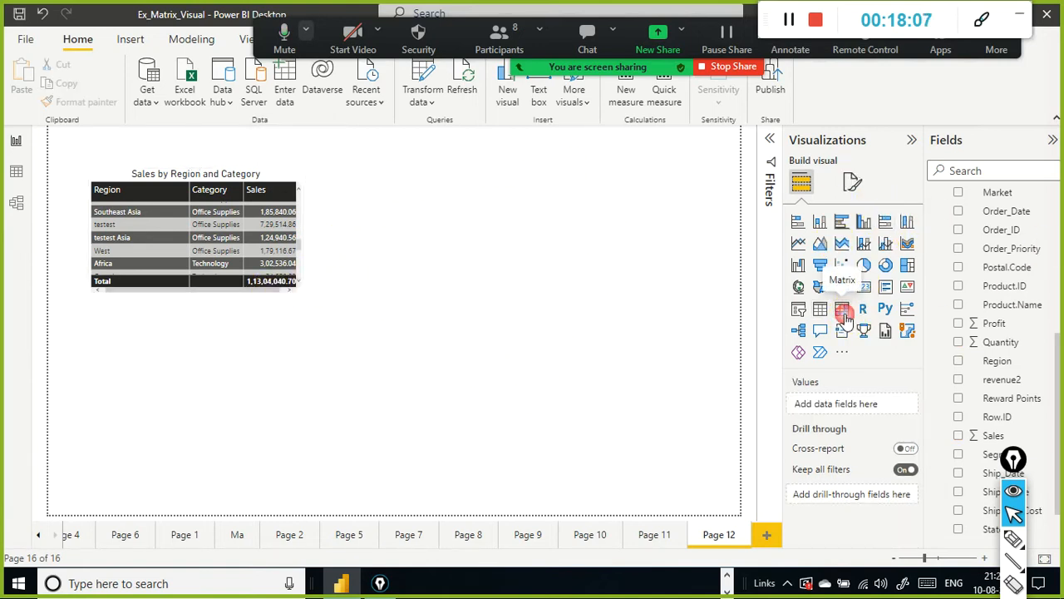
{"action": "left_click_drag", "start_coordinate": [286, 361], "coordinate": [518, 203]}
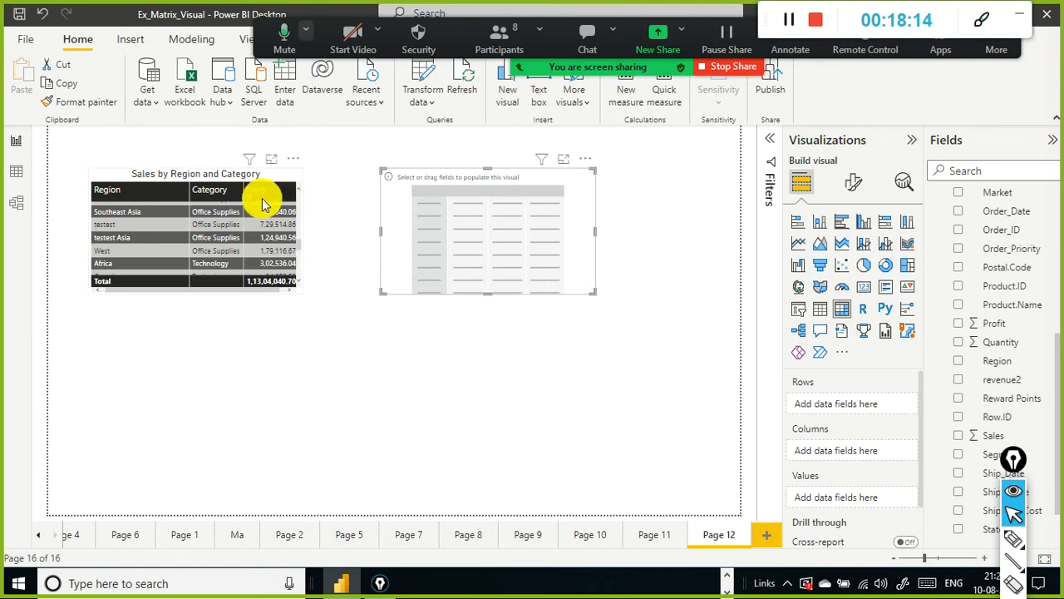
Step: Select the table visual again and turn on Spotlight for it
{"action": "left_click", "coordinate": [299, 155]}
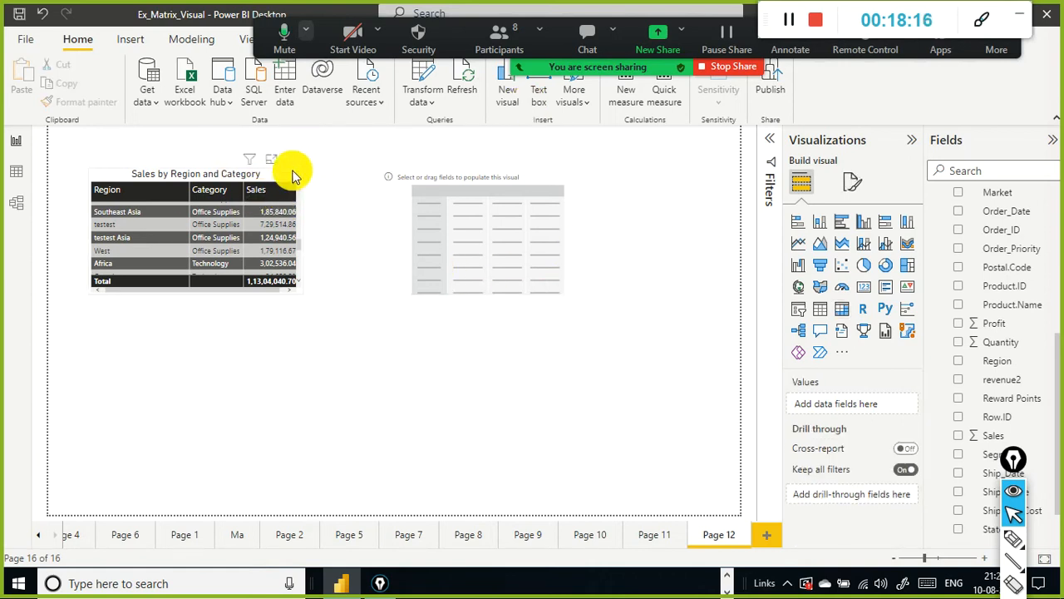
{"action": "left_click", "coordinate": [295, 157]}
{"action": "left_click", "coordinate": [295, 160]}
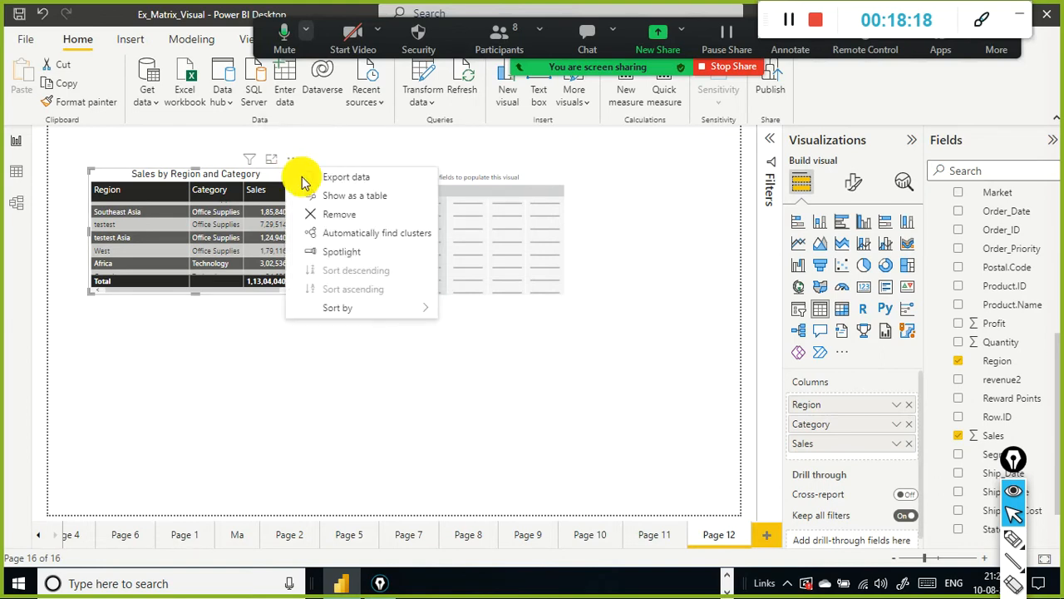
{"action": "left_click", "coordinate": [334, 251]}
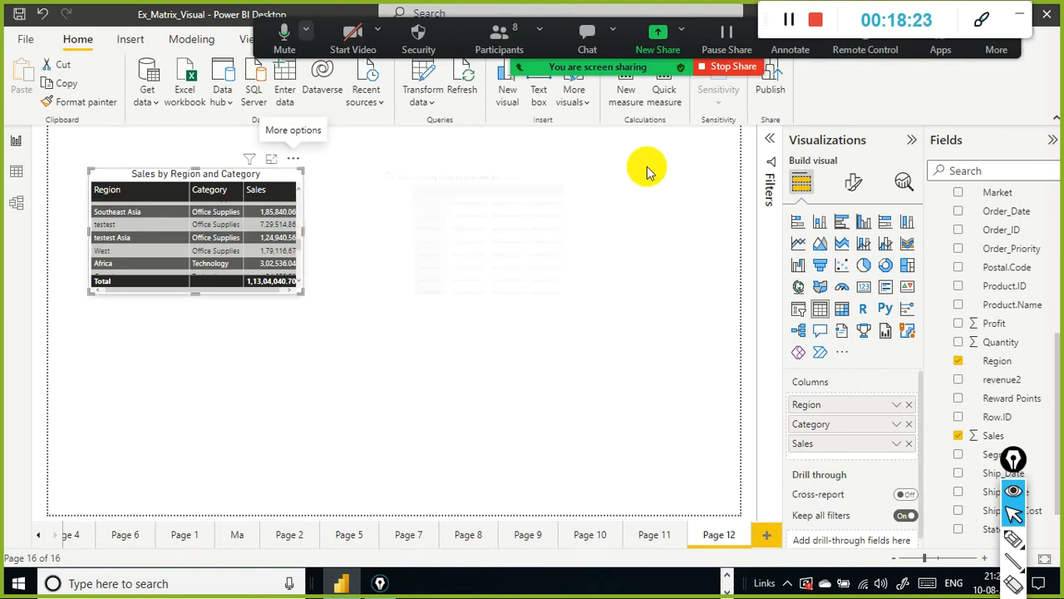
Step: Sort the table by Region, then re-sort it by Region and by Category using the column headers
{"action": "left_click", "coordinate": [291, 158]}
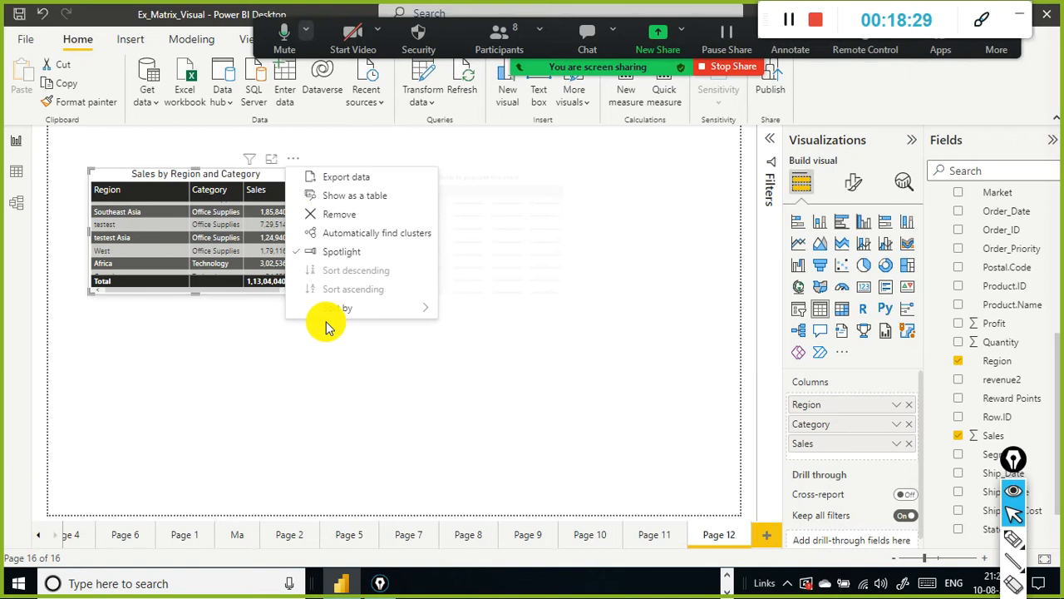
{"action": "mouse_move", "coordinate": [365, 310]}
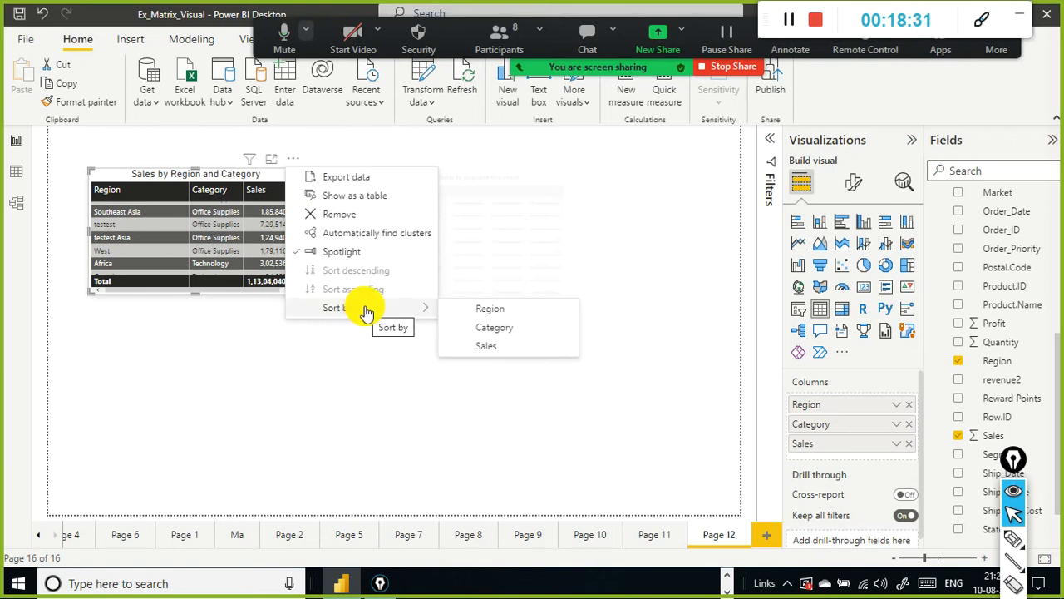
{"action": "left_click", "coordinate": [473, 308]}
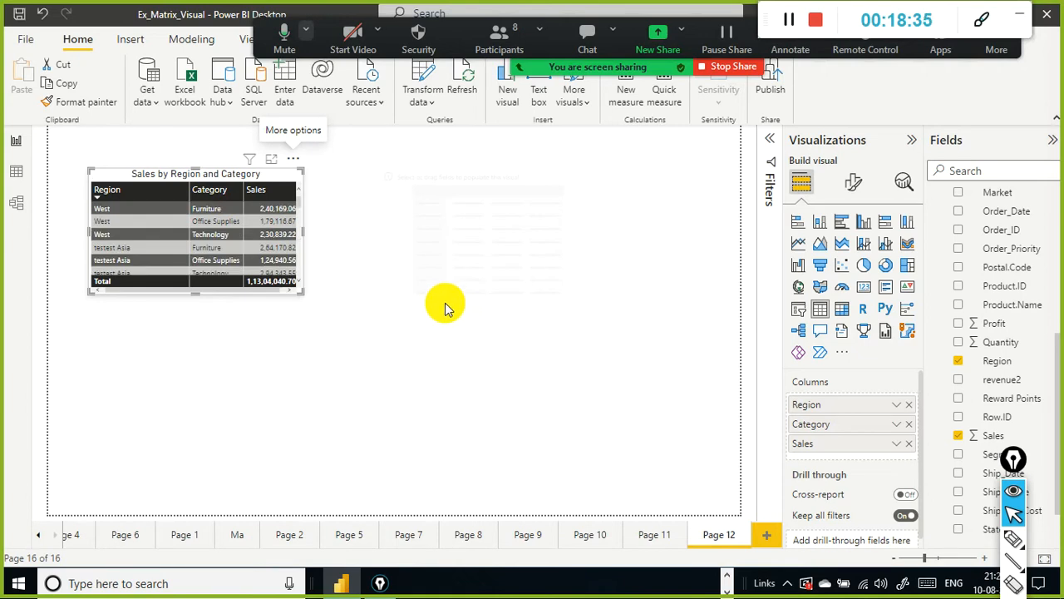
{"action": "left_click", "coordinate": [104, 190]}
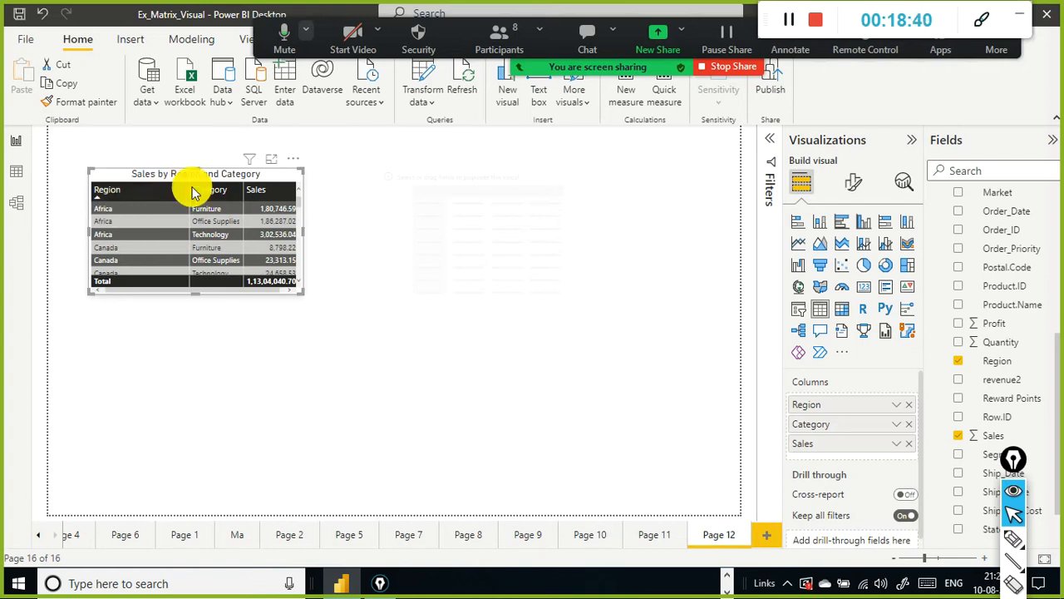
{"action": "left_click", "coordinate": [233, 190]}
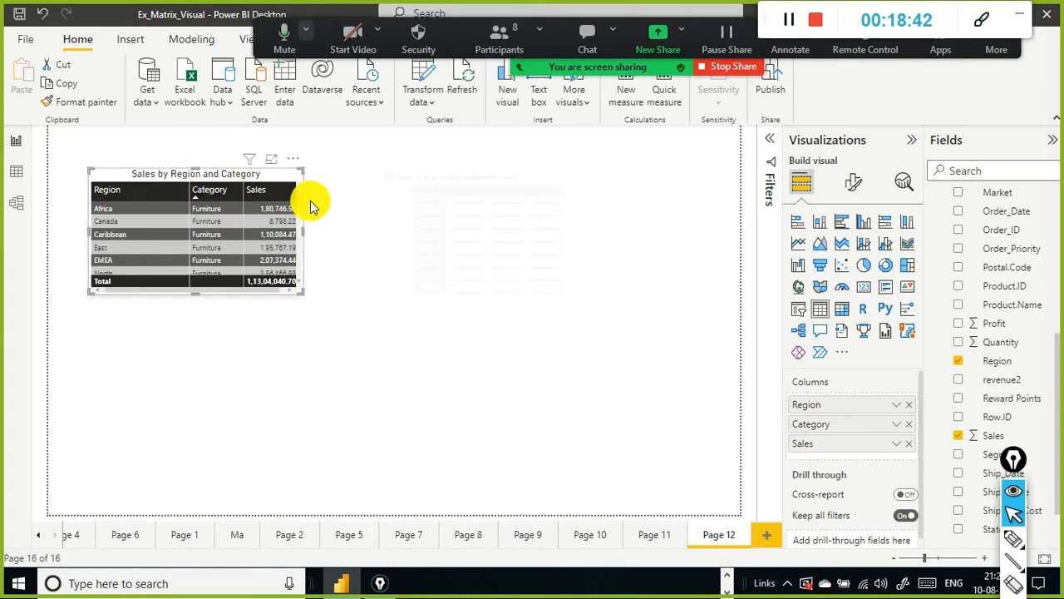
Step: Sort the table by Sales in descending order and scroll through its rows
{"action": "left_click", "coordinate": [295, 159]}
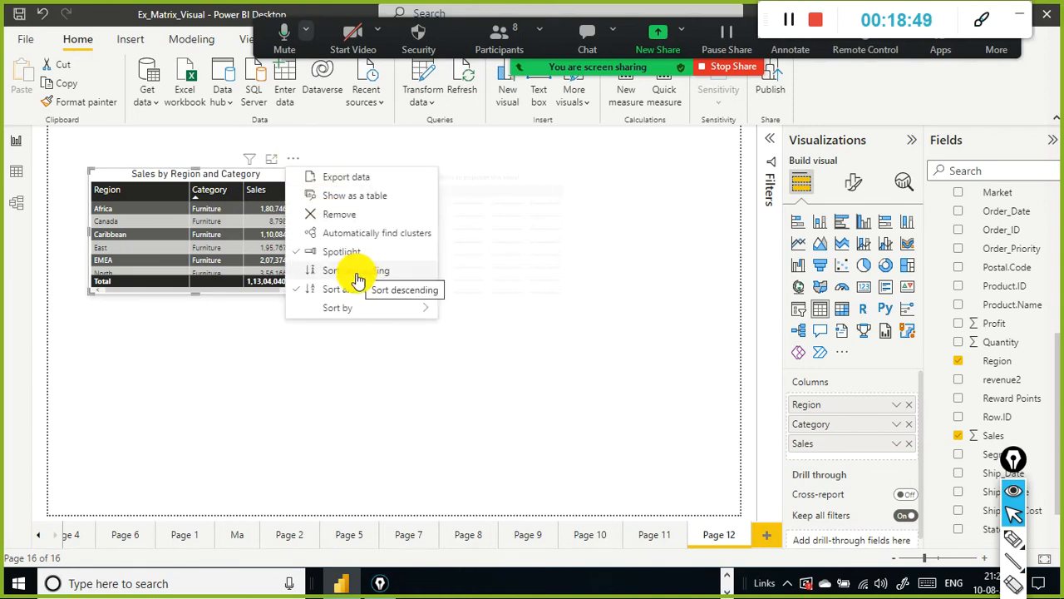
{"action": "mouse_move", "coordinate": [349, 317]}
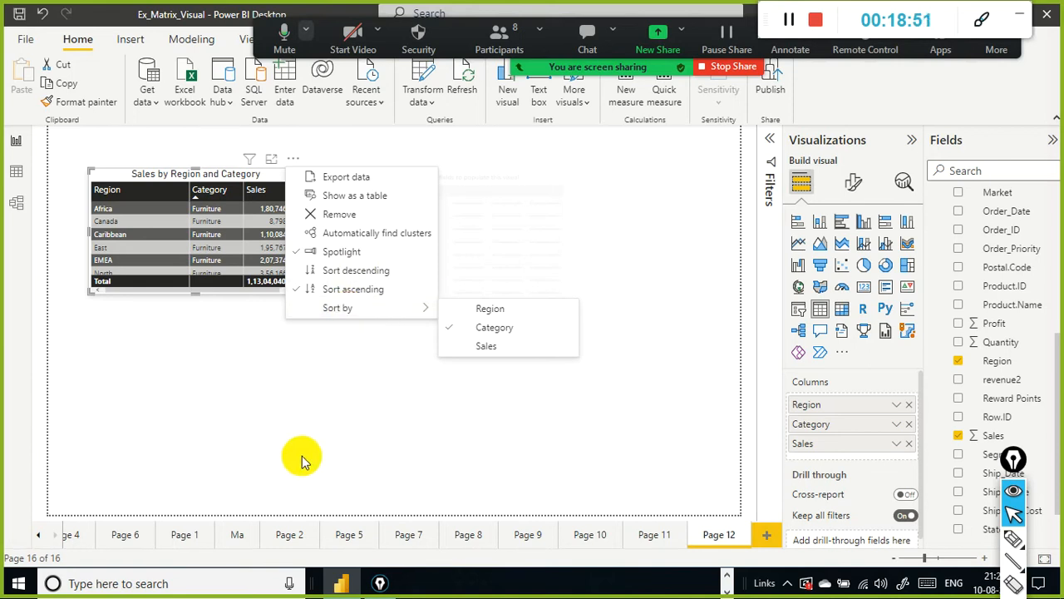
{"action": "left_click", "coordinate": [473, 347]}
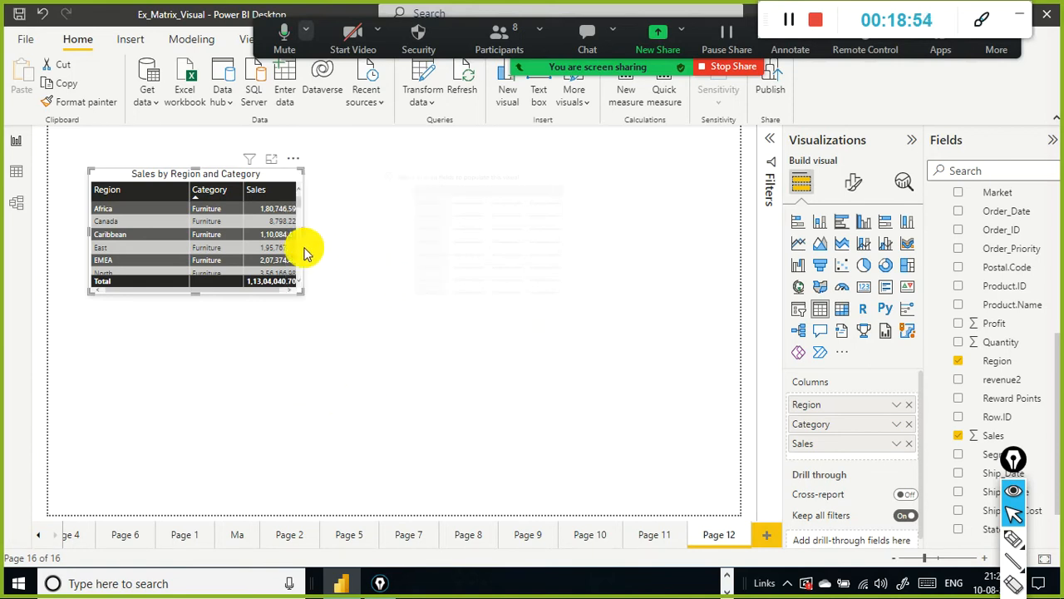
{"action": "left_click", "coordinate": [291, 160]}
{"action": "mouse_move", "coordinate": [389, 307]}
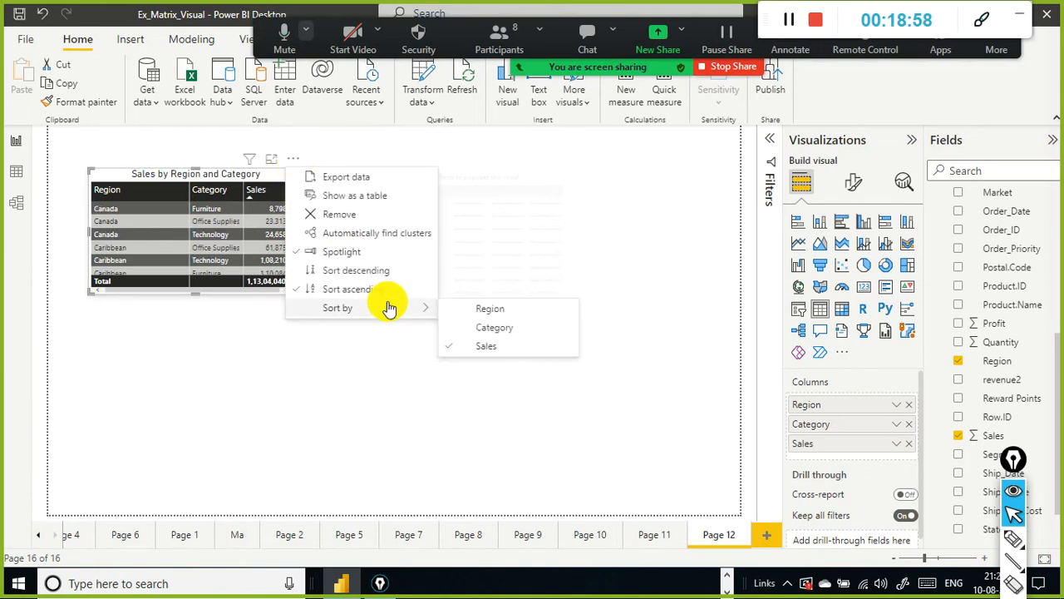
{"action": "left_click", "coordinate": [382, 271]}
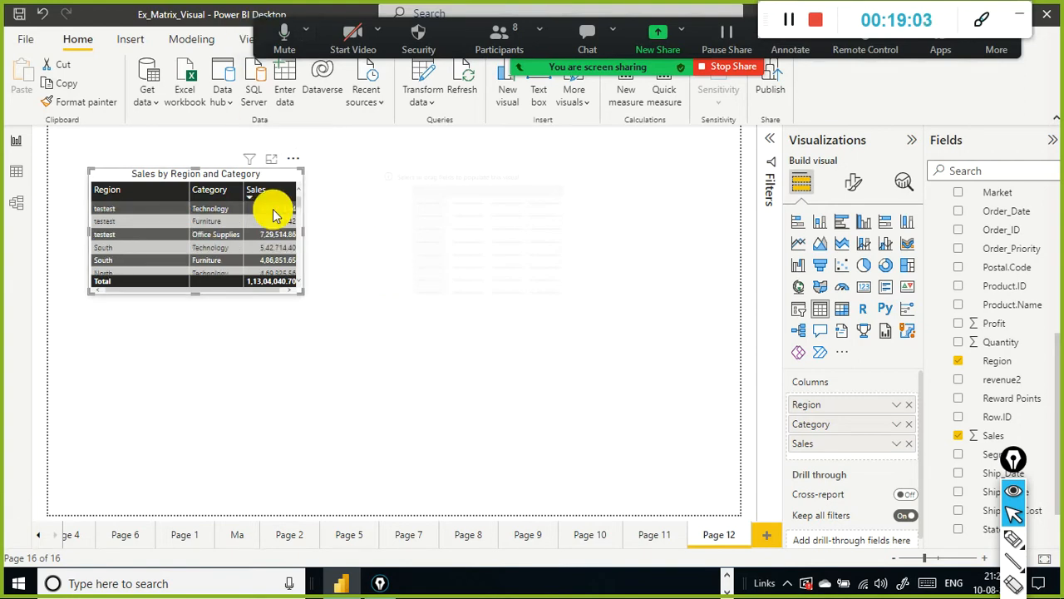
{"action": "scroll", "coordinate": [260, 223], "scroll_direction": "down", "scroll_amount": 3}
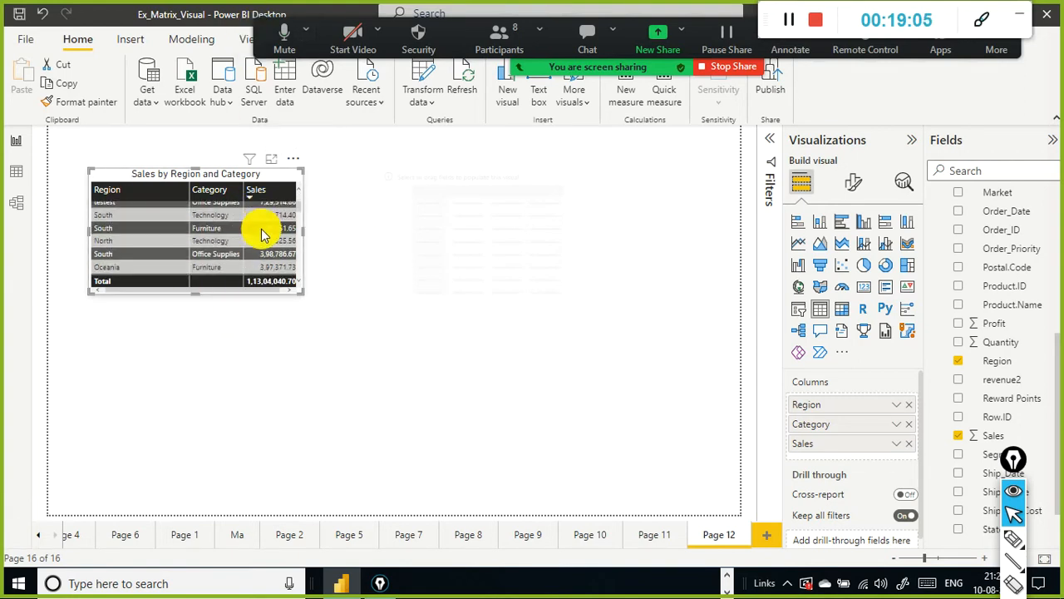
Step: Scroll through the sorted table rows and return to the top of the table
{"action": "scroll", "coordinate": [266, 249], "scroll_direction": "down", "scroll_amount": 6}
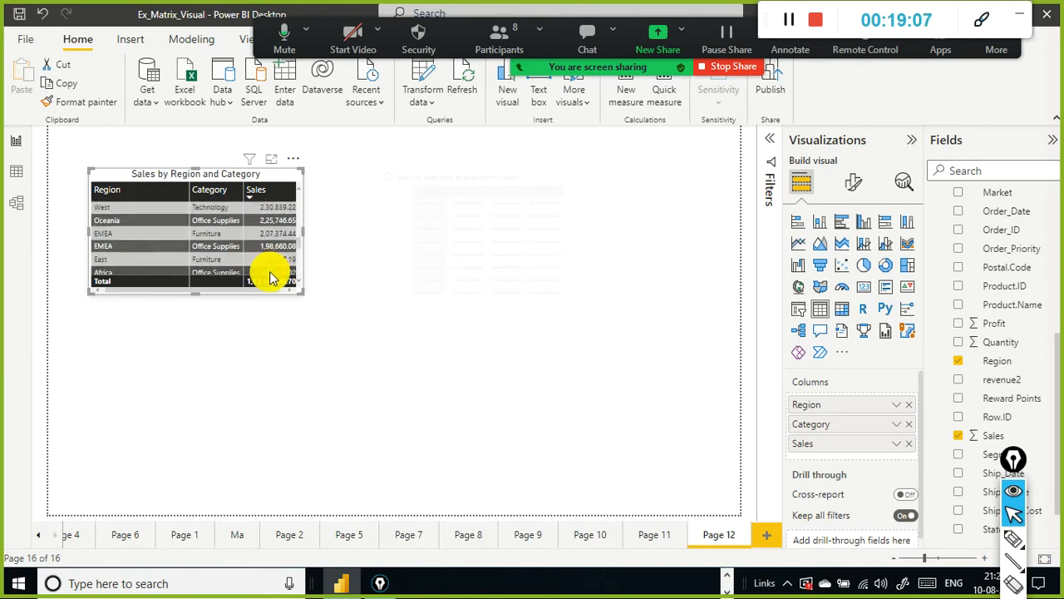
{"action": "scroll", "coordinate": [275, 267], "scroll_direction": "down", "scroll_amount": 5}
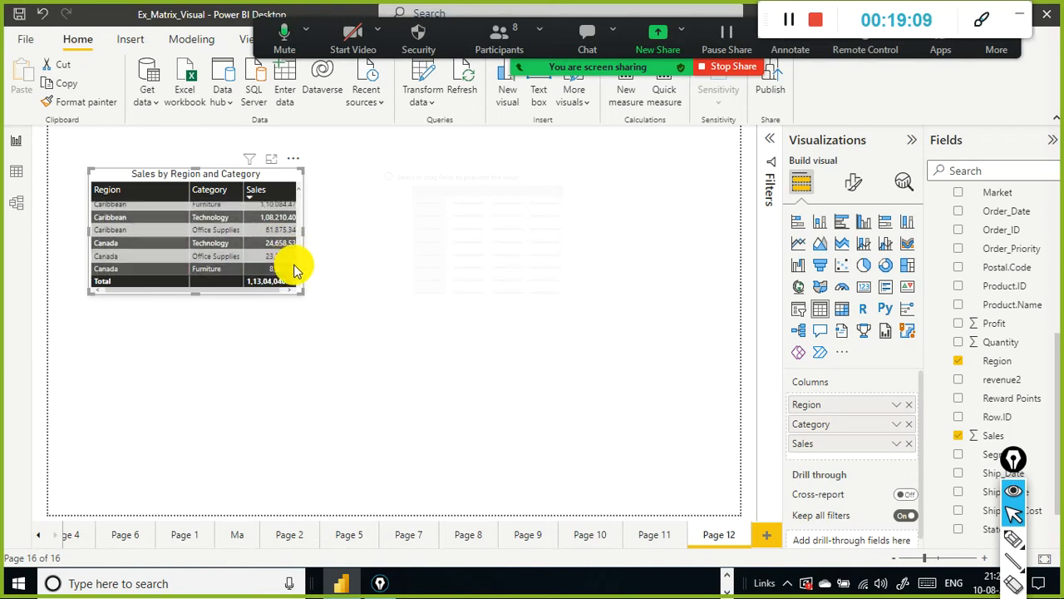
{"action": "left_click_drag", "start_coordinate": [297, 267], "coordinate": [306, 192]}
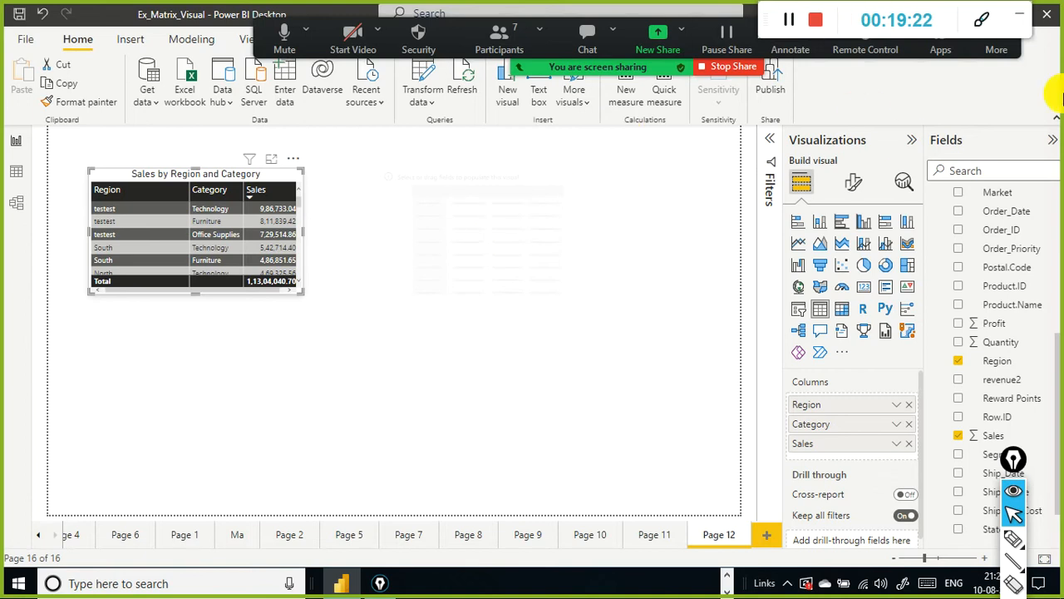
Step: Turn off Spotlight for the table visual and select the empty matrix visual
{"action": "left_click", "coordinate": [292, 158]}
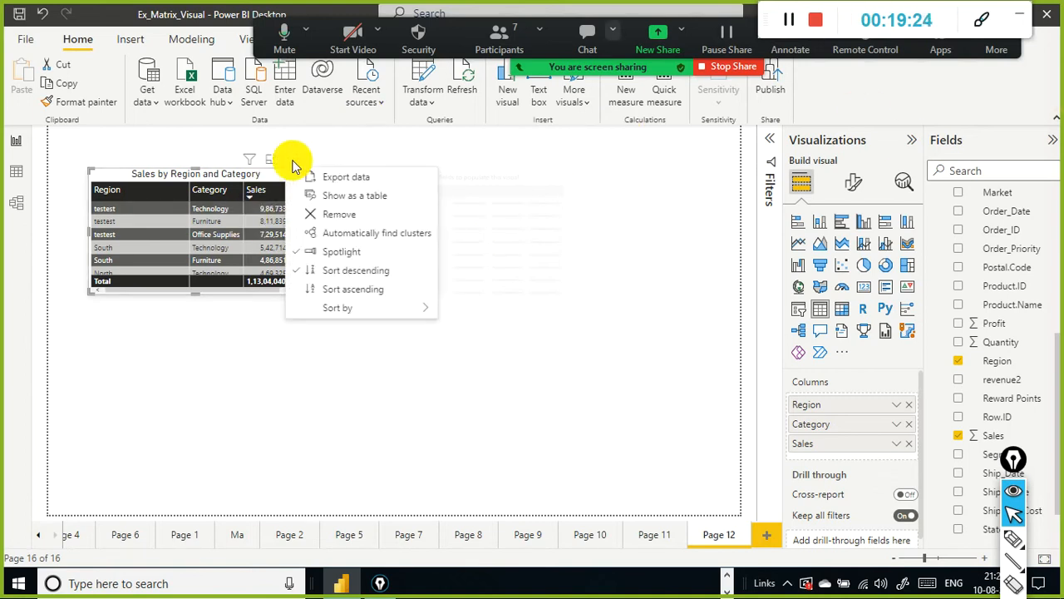
{"action": "left_click", "coordinate": [371, 246]}
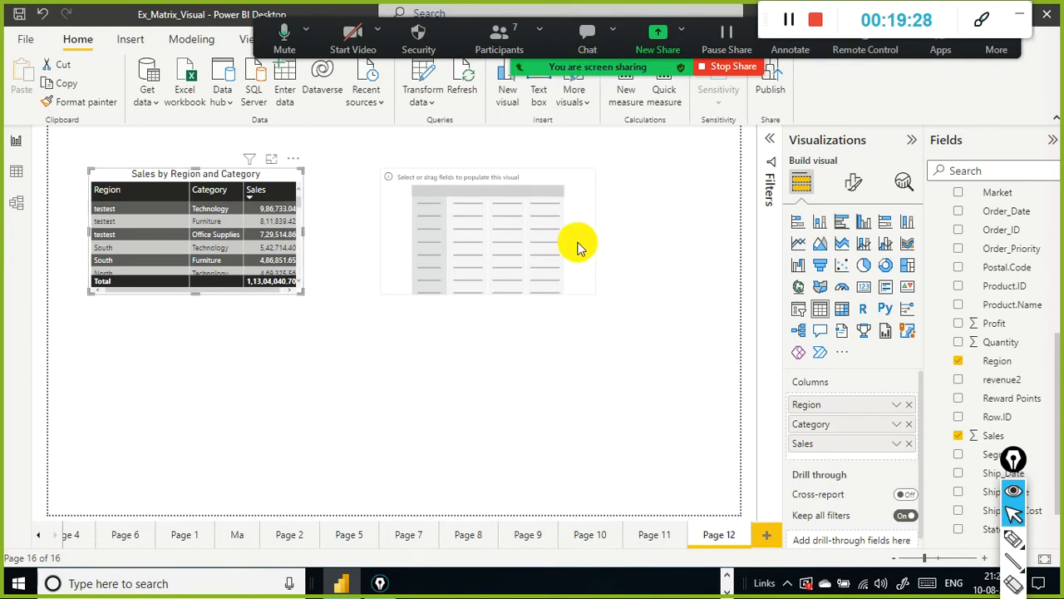
{"action": "left_click_drag", "start_coordinate": [552, 233], "coordinate": [568, 244]}
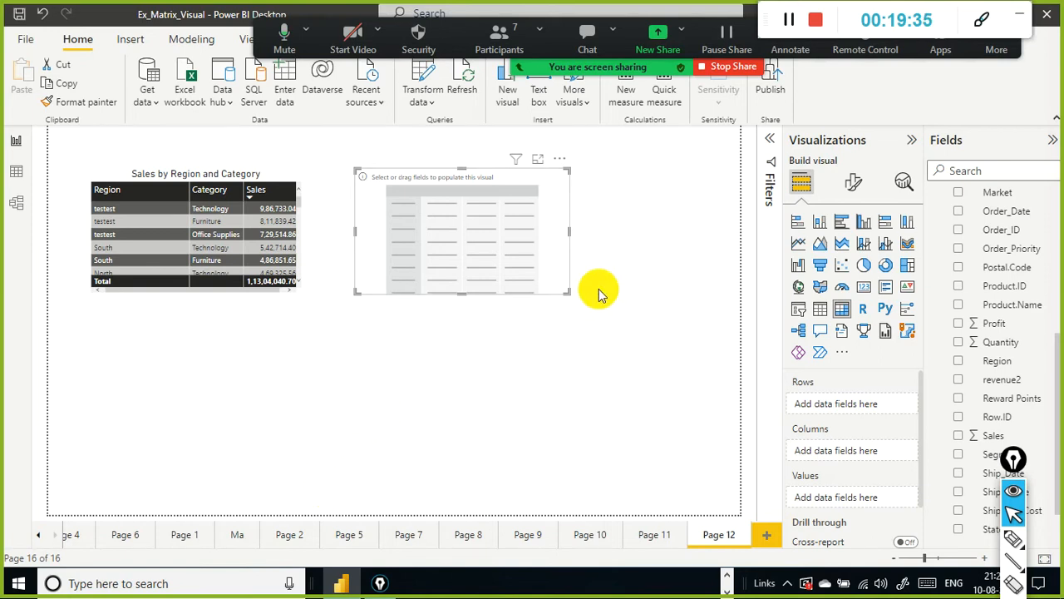
{"action": "left_click", "coordinate": [508, 48]}
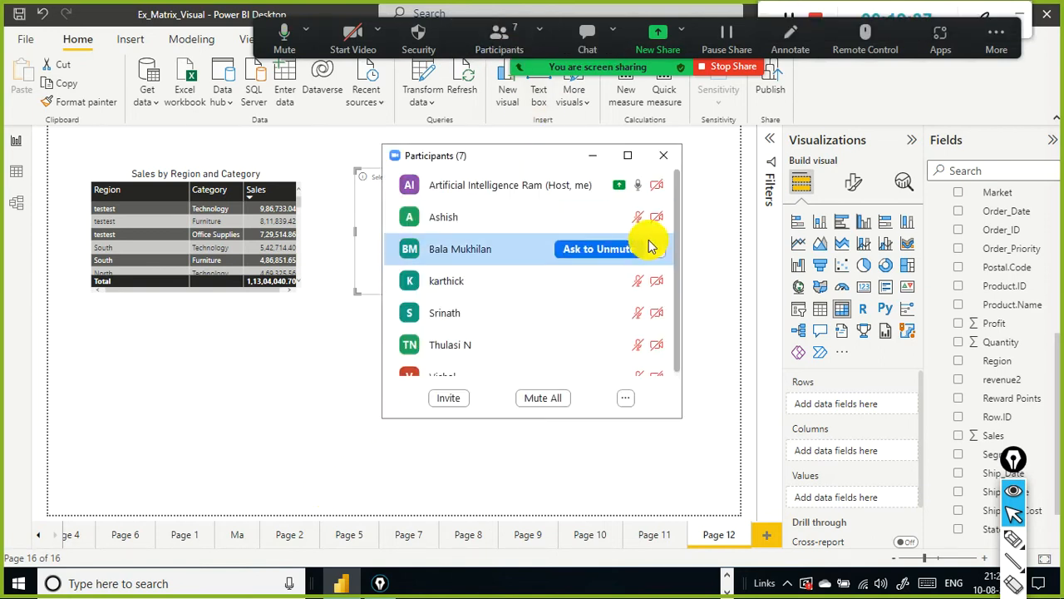
{"action": "scroll", "coordinate": [648, 246], "scroll_direction": "down", "scroll_amount": 1}
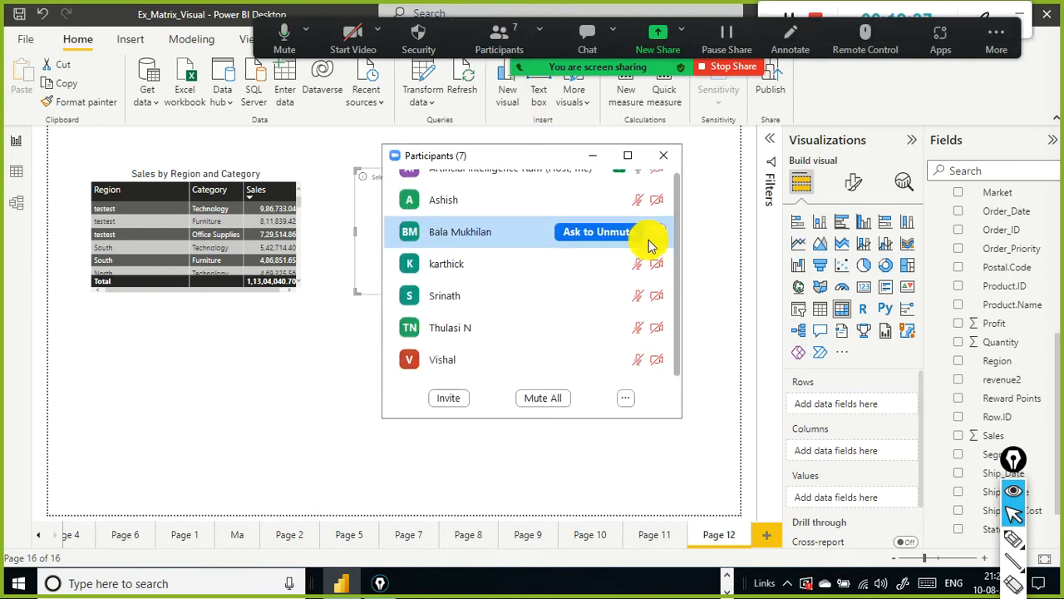
{"action": "left_click", "coordinate": [664, 157]}
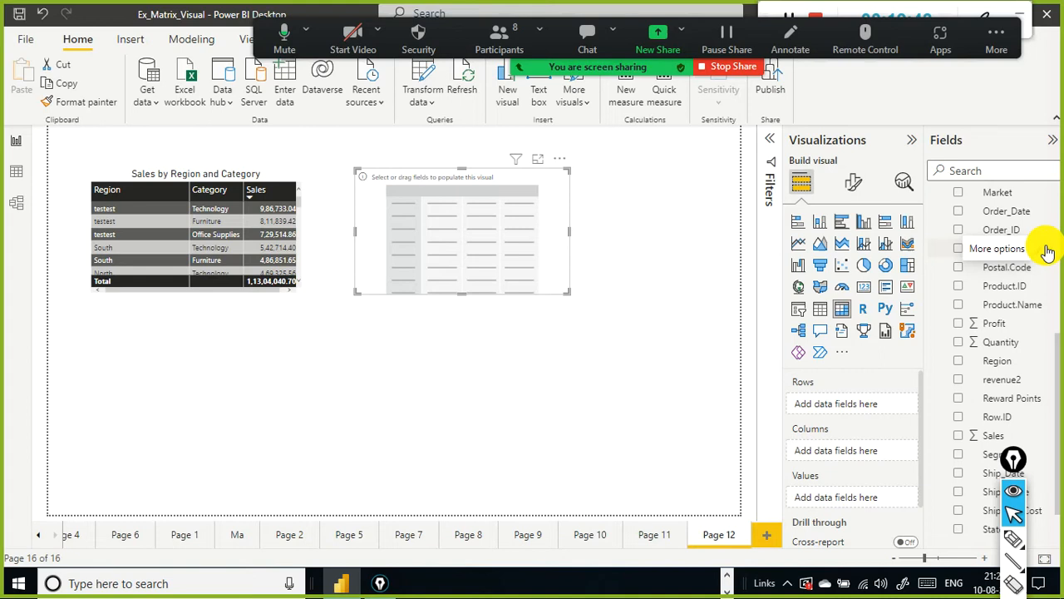
{"action": "left_click", "coordinate": [500, 40]}
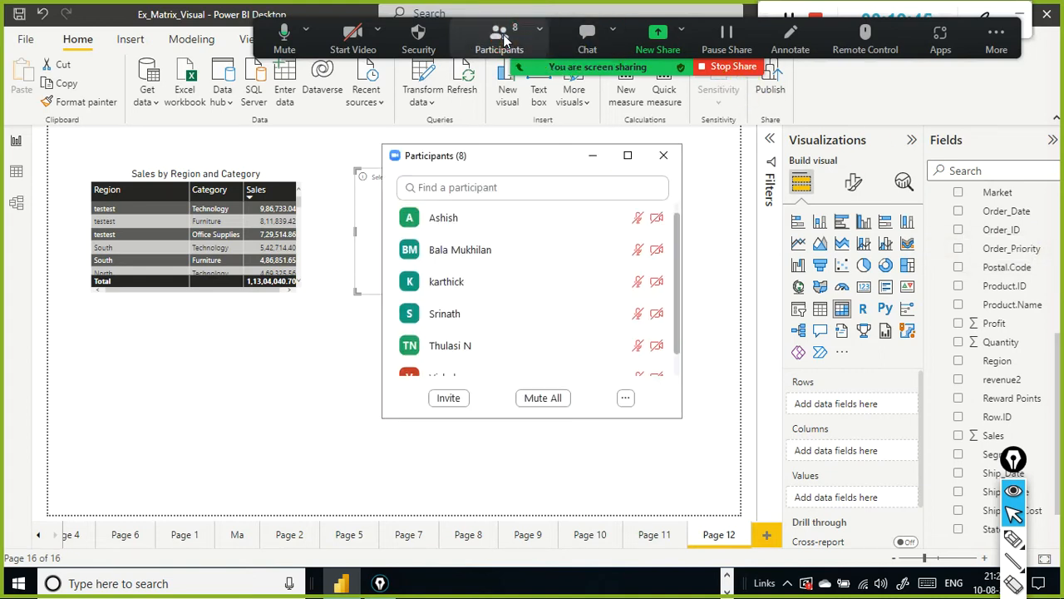
{"action": "scroll", "coordinate": [559, 224], "scroll_direction": "down", "scroll_amount": 2}
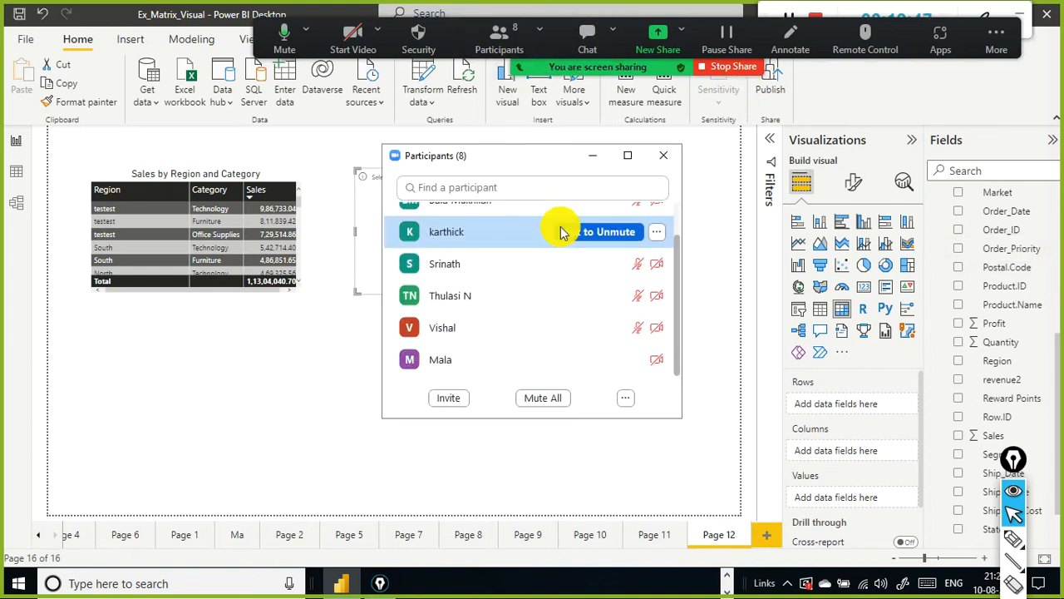
{"action": "scroll", "coordinate": [560, 232], "scroll_direction": "up", "scroll_amount": 1}
{"action": "scroll", "coordinate": [560, 231], "scroll_direction": "down", "scroll_amount": 1}
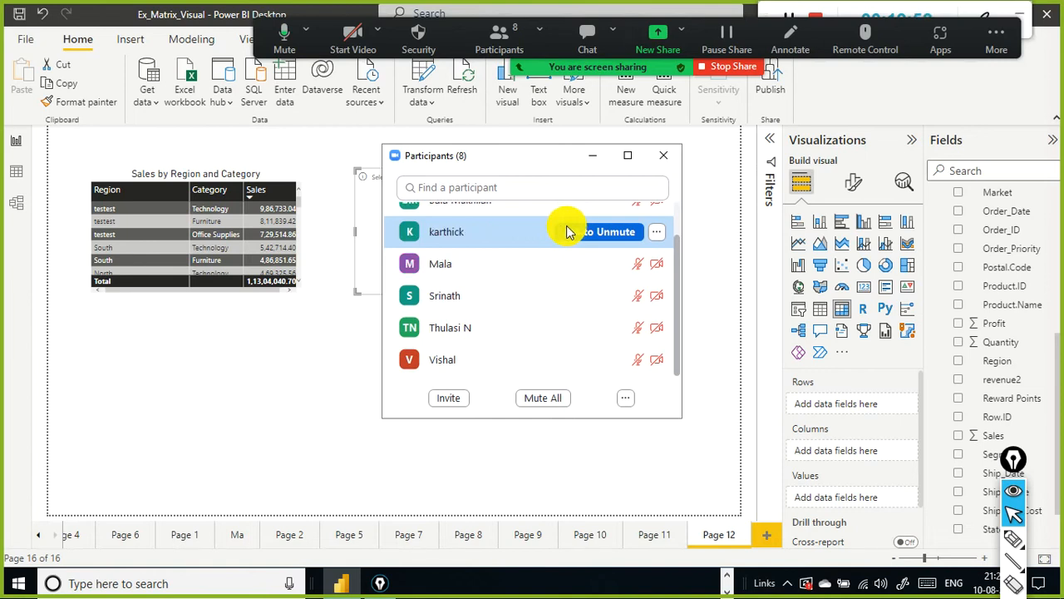
{"action": "scroll", "coordinate": [567, 232], "scroll_direction": "up", "scroll_amount": 3}
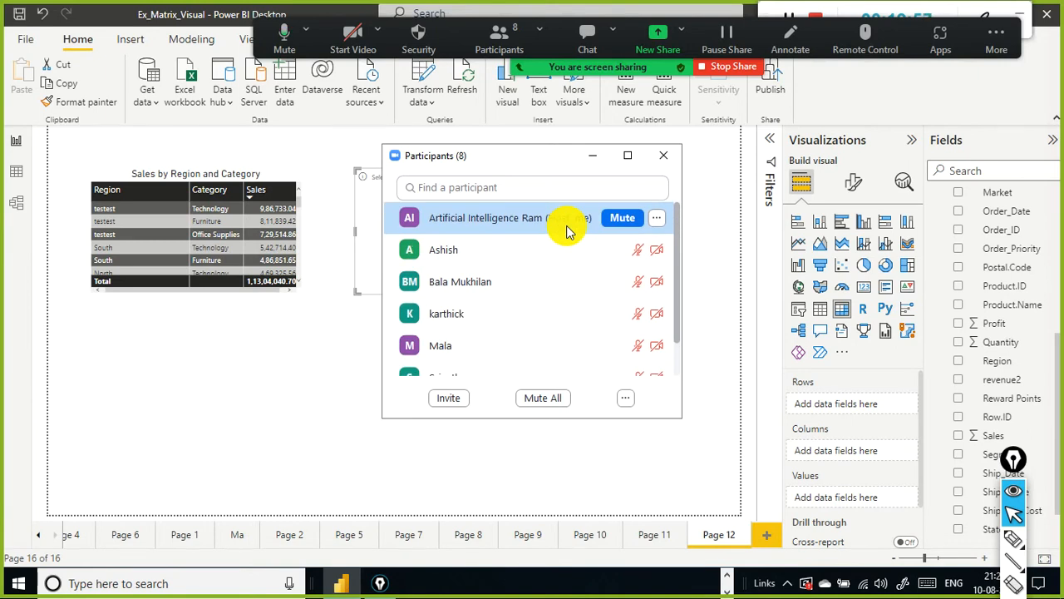
{"action": "scroll", "coordinate": [566, 225], "scroll_direction": "down", "scroll_amount": 1}
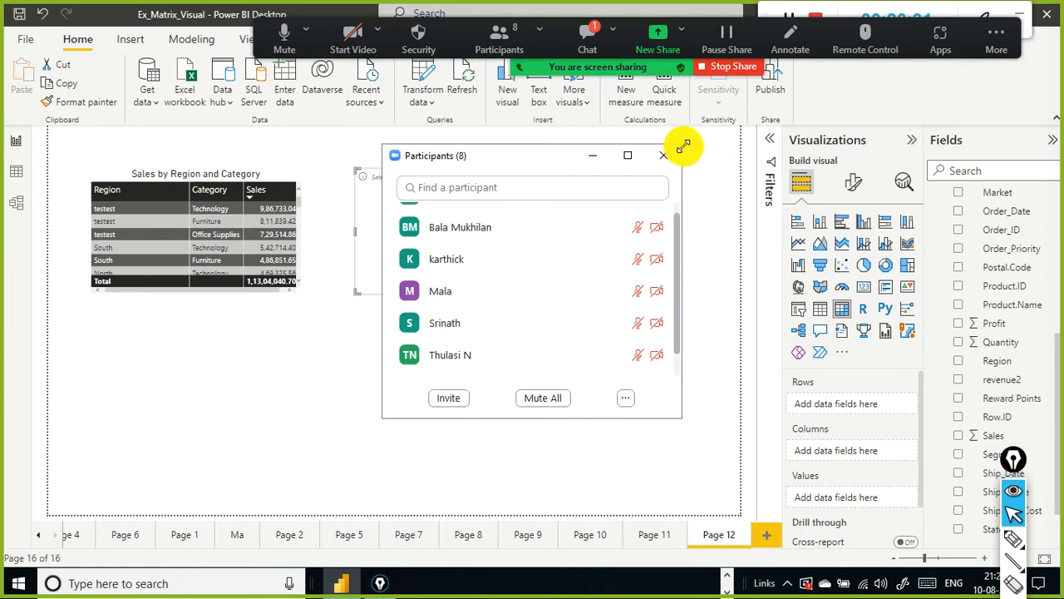
{"action": "left_click", "coordinate": [678, 158]}
{"action": "left_click", "coordinate": [598, 33]}
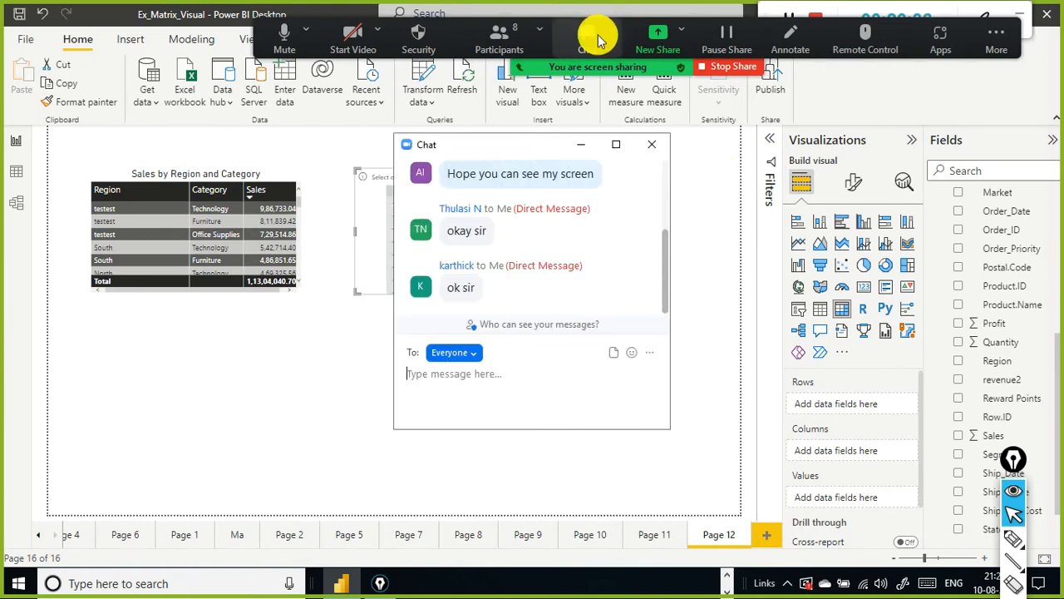
{"action": "left_click", "coordinate": [645, 148]}
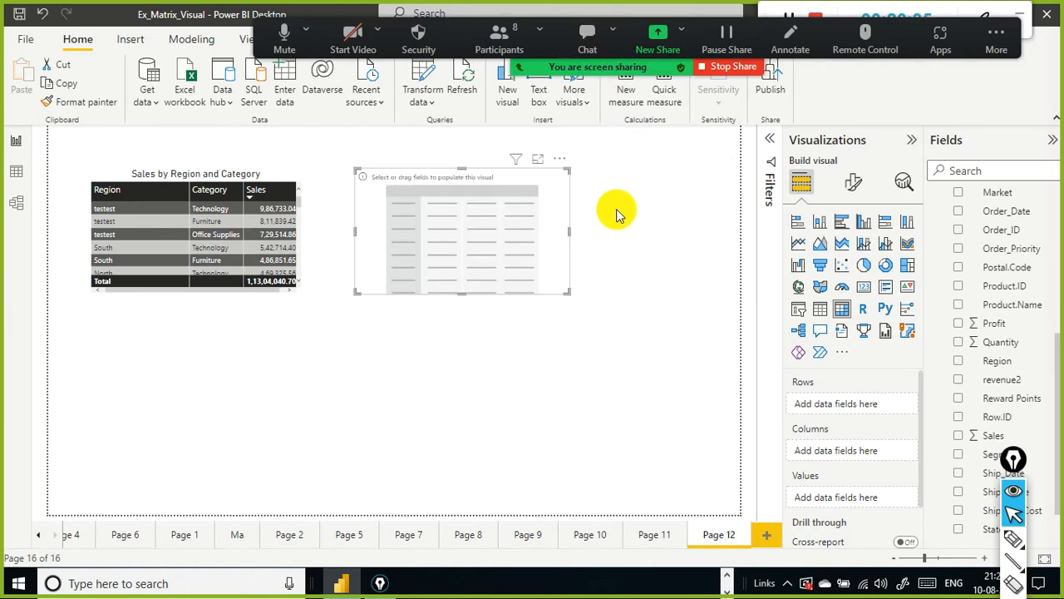
{"action": "left_click", "coordinate": [563, 223]}
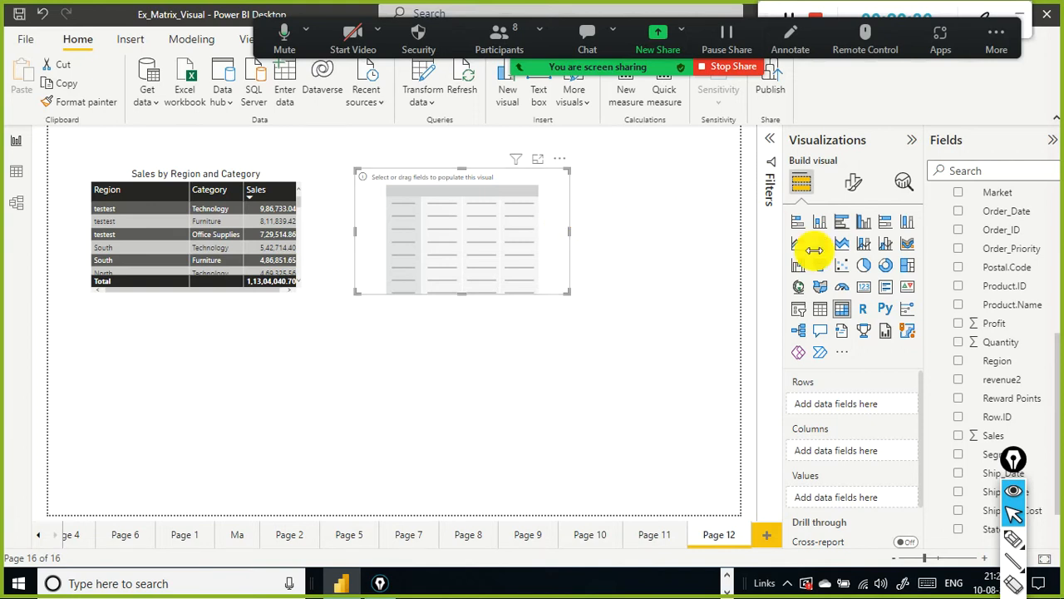
{"action": "left_click_drag", "start_coordinate": [1013, 459], "coordinate": [918, 524]}
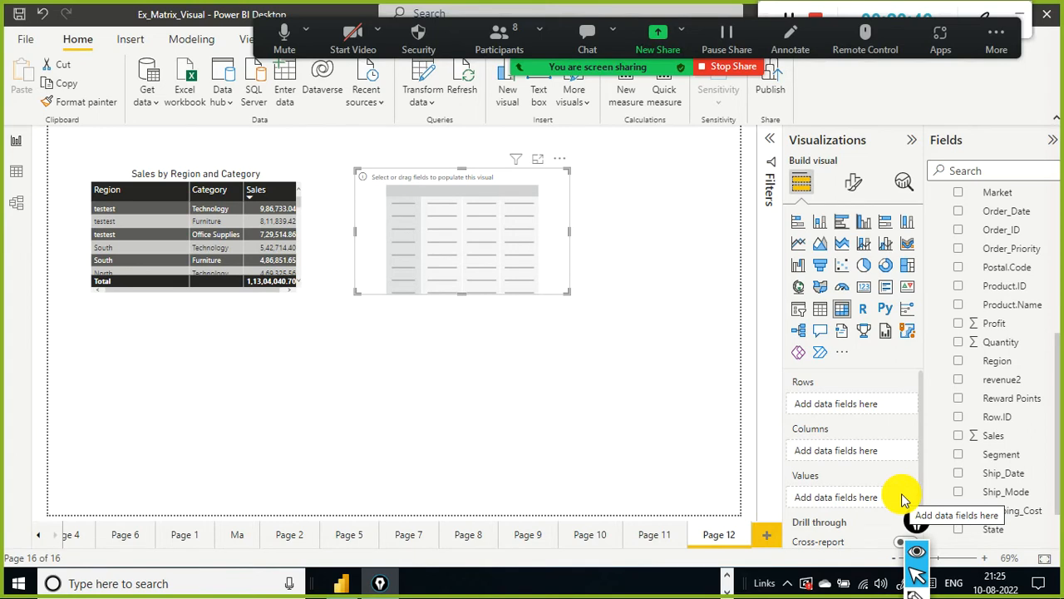
{"action": "key", "text": "alt+Tab"}
{"action": "key", "text": "alt+Tab"}
{"action": "key", "text": "alt+Tab"}
{"action": "key", "text": "alt+Tab"}
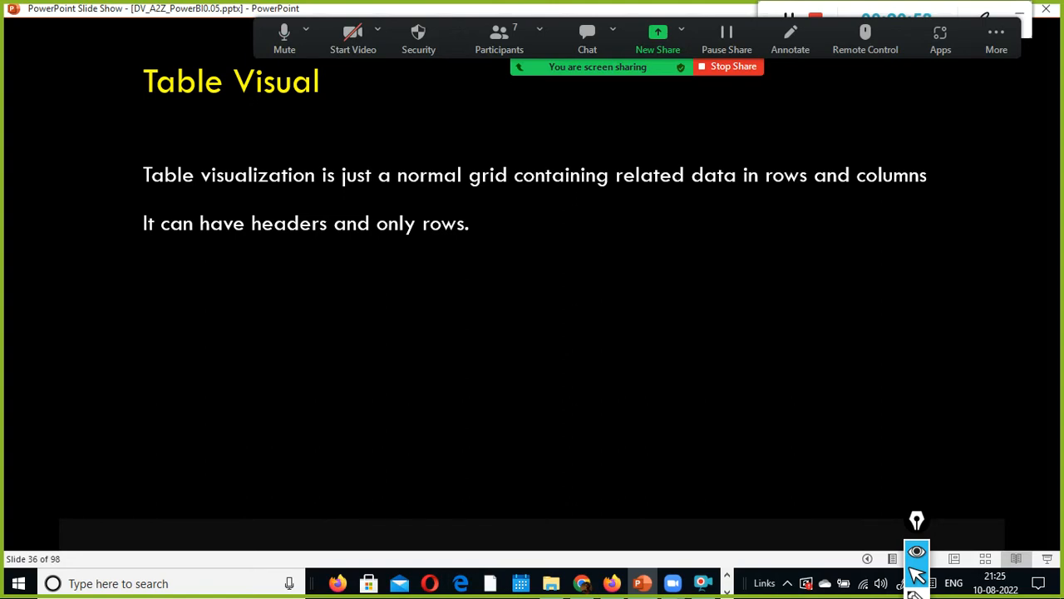
{"action": "key", "text": "Right"}
{"action": "key", "text": "Right"}
{"action": "key", "text": "Right"}
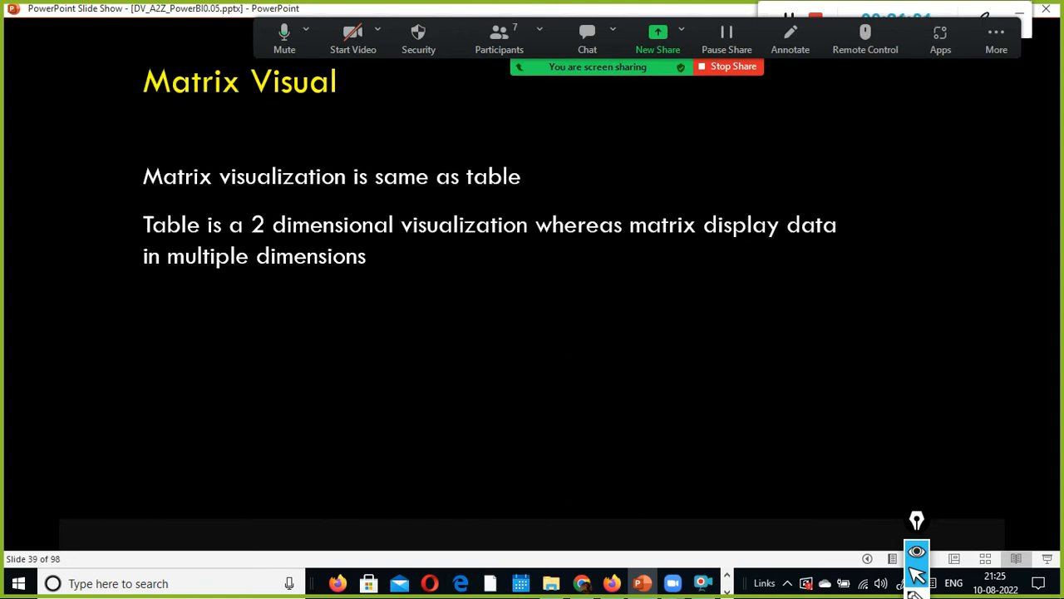
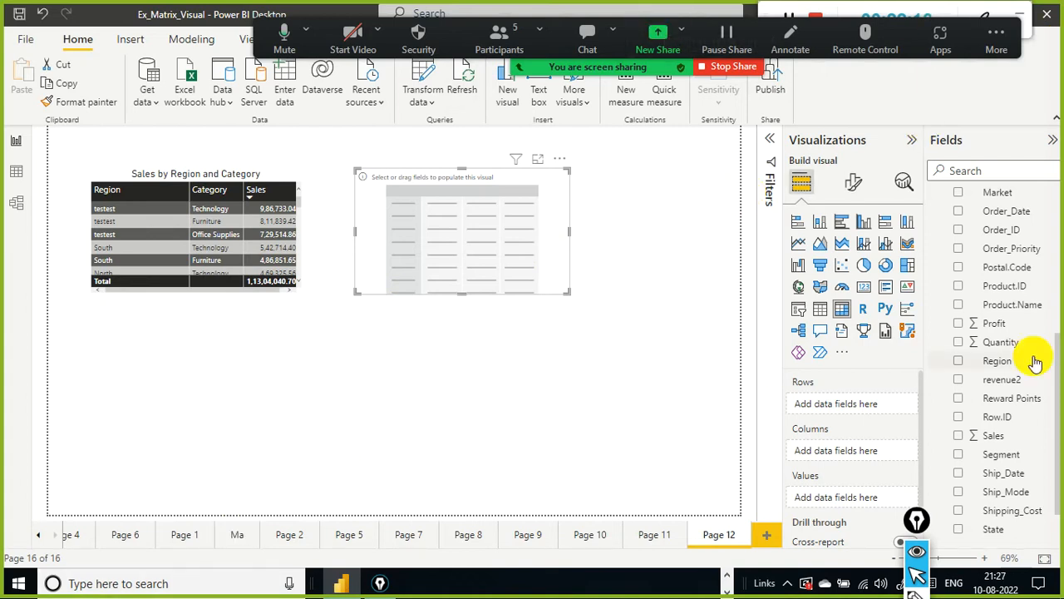
Step: Add the Category field to the matrix visual's rows
{"action": "scroll", "coordinate": [1009, 245], "scroll_direction": "up", "scroll_amount": 2}
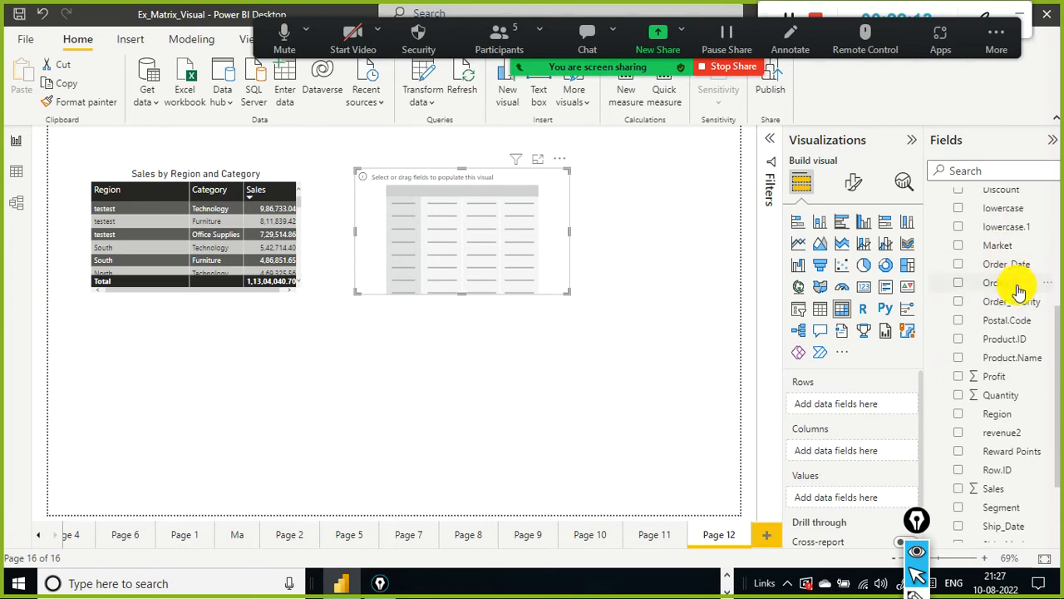
{"action": "scroll", "coordinate": [1012, 312], "scroll_direction": "up", "scroll_amount": 8}
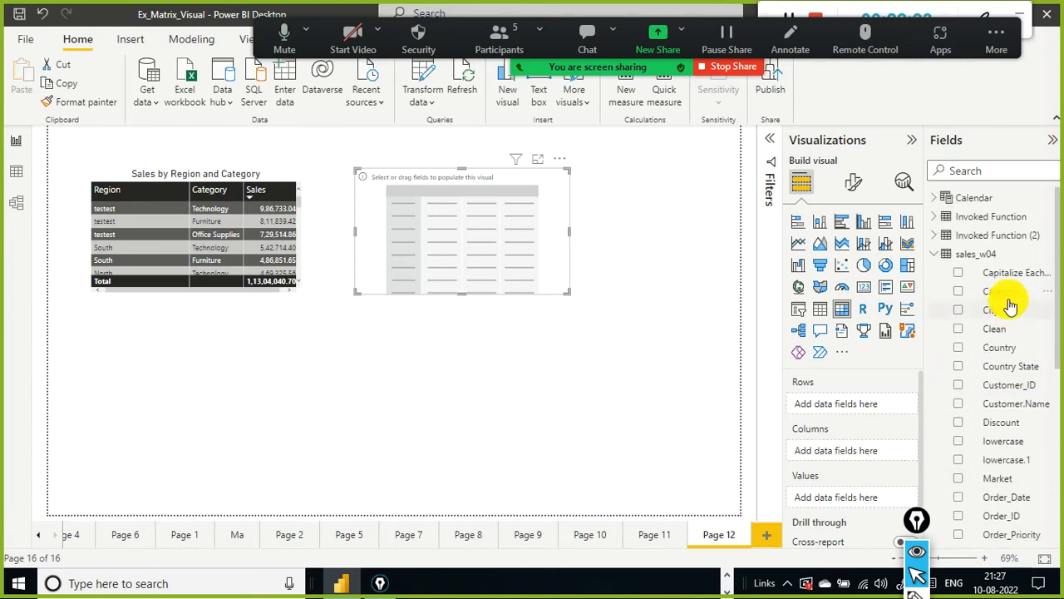
{"action": "left_click_drag", "start_coordinate": [661, 257], "coordinate": [449, 203]}
Step: Add Ship_Mode to the matrix rows below Category
{"action": "scroll", "coordinate": [1027, 382], "scroll_direction": "down", "scroll_amount": 10}
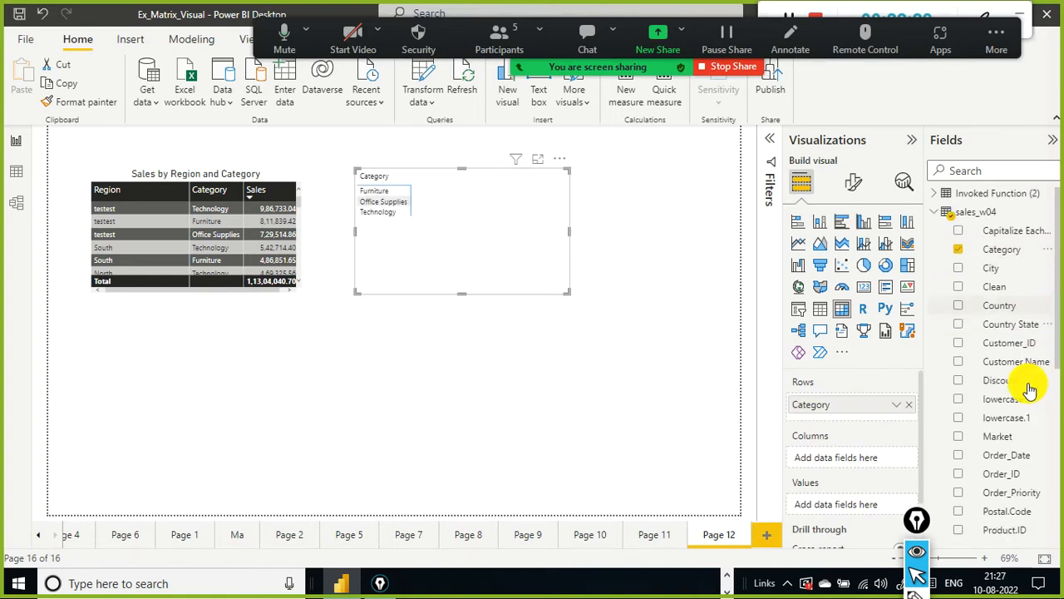
{"action": "scroll", "coordinate": [1030, 389], "scroll_direction": "down", "scroll_amount": 2}
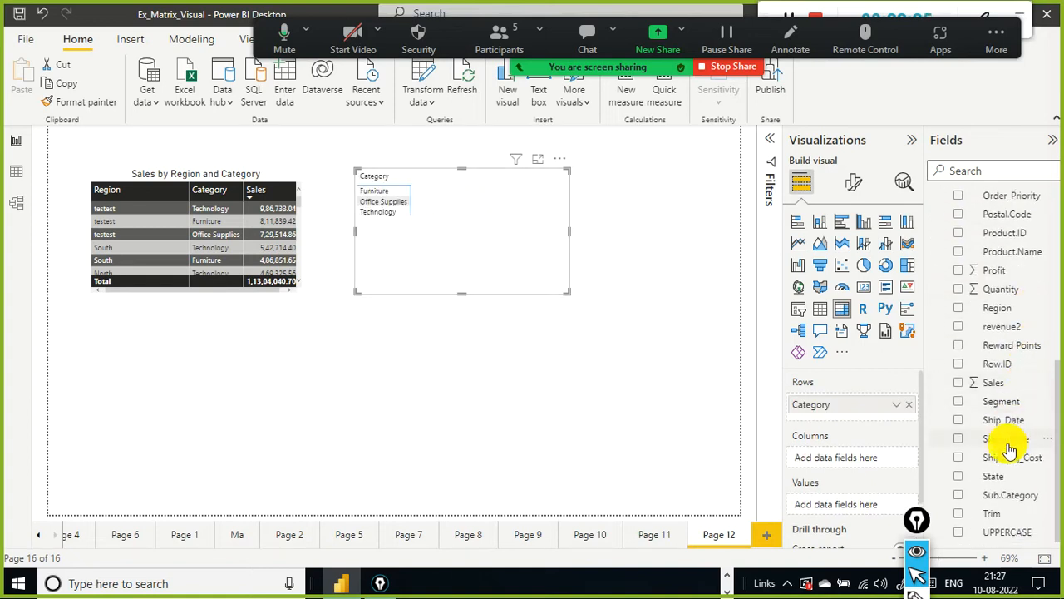
{"action": "left_click_drag", "start_coordinate": [839, 420], "coordinate": [847, 426]}
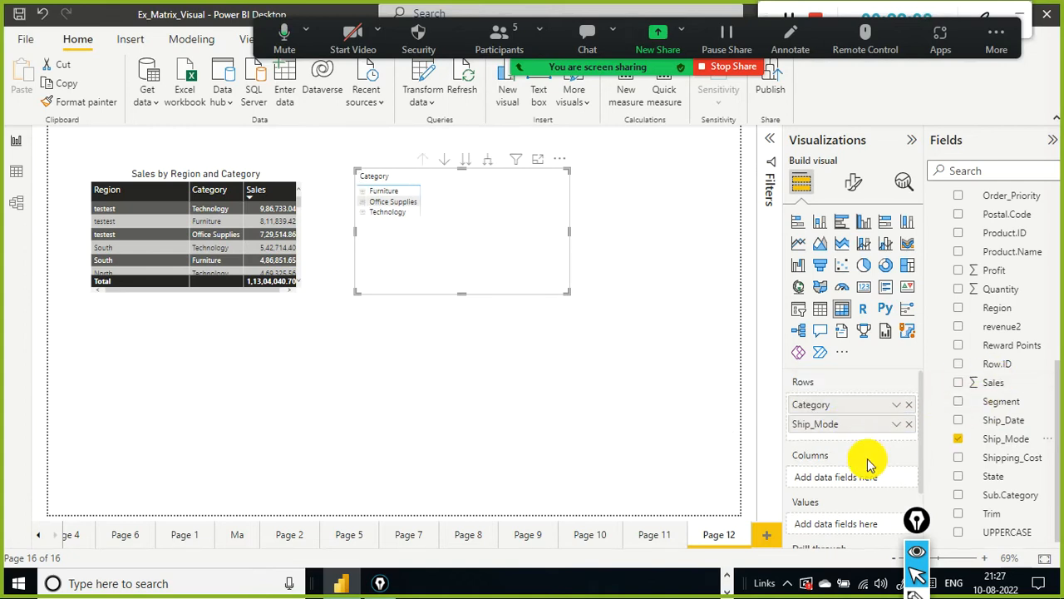
Step: Expand the Calendar table and remove Ship_Mode from the matrix rows
{"action": "scroll", "coordinate": [870, 464], "scroll_direction": "down", "scroll_amount": 2}
{"action": "scroll", "coordinate": [931, 222], "scroll_direction": "up", "scroll_amount": 5}
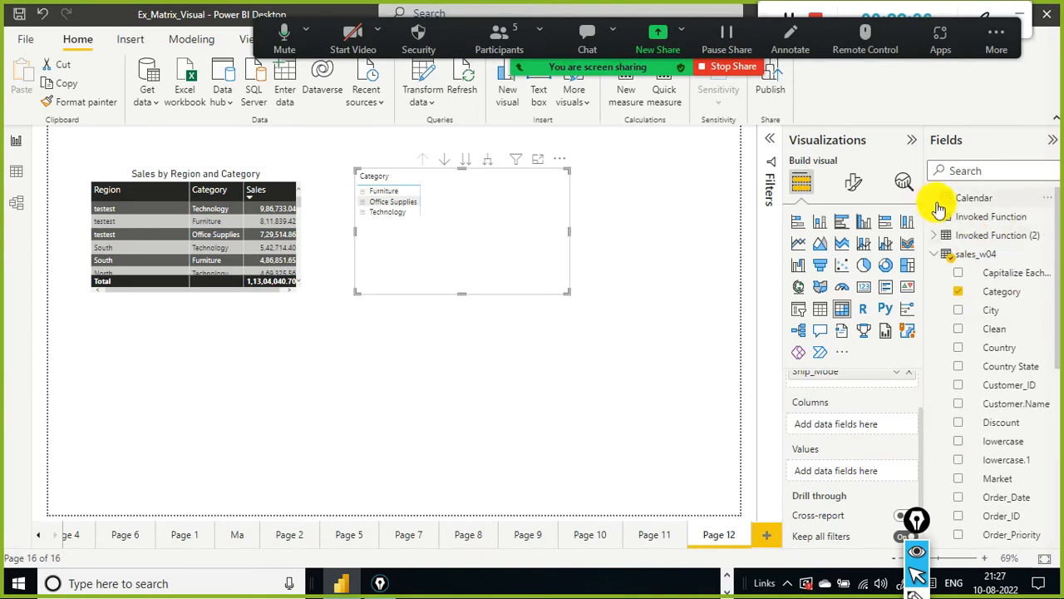
{"action": "left_click", "coordinate": [937, 201]}
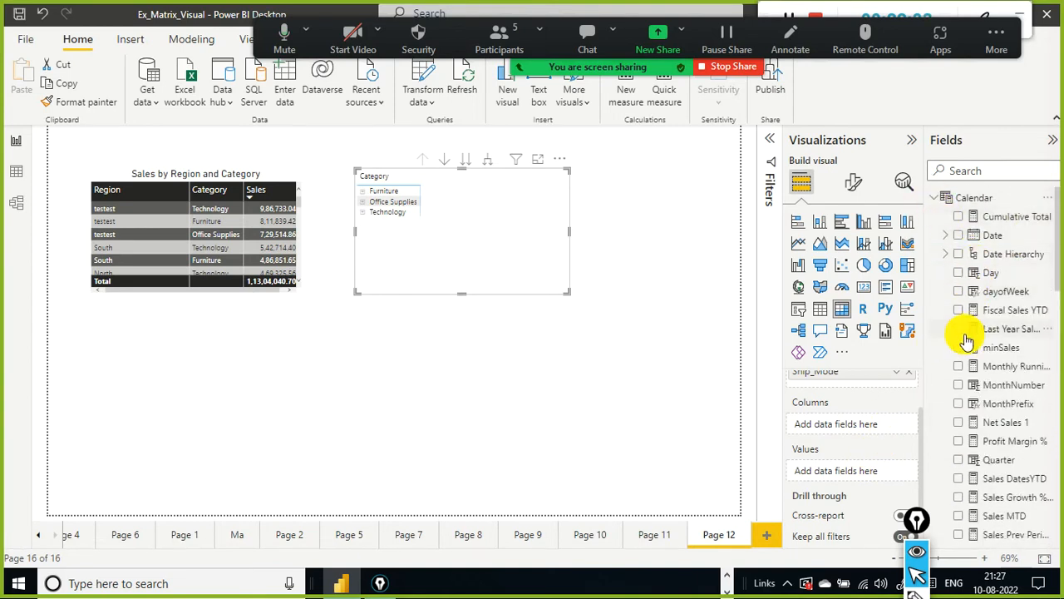
{"action": "left_click", "coordinate": [707, 374]}
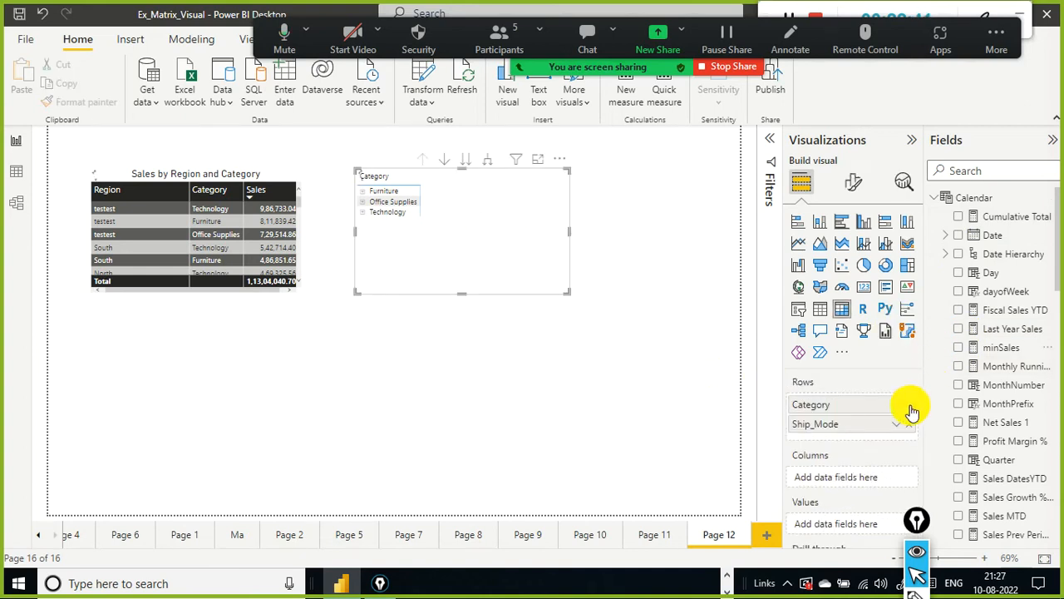
{"action": "scroll", "coordinate": [915, 412], "scroll_direction": "down", "scroll_amount": 1}
{"action": "left_click", "coordinate": [910, 398]}
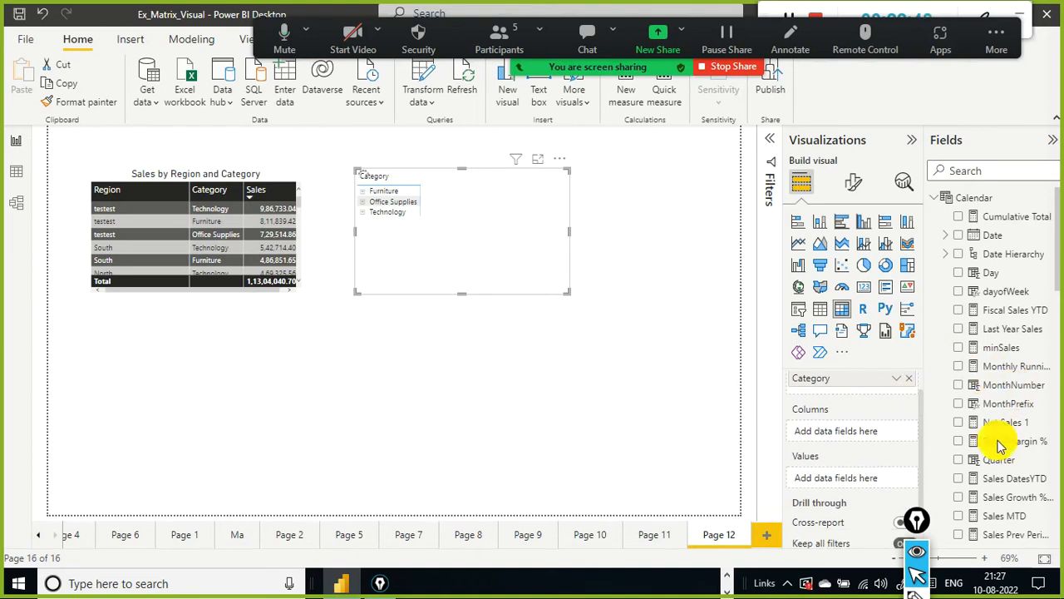
Step: Expand the Calendar Date hierarchy and add its Year level to the matrix columns
{"action": "scroll", "coordinate": [1026, 435], "scroll_direction": "down", "scroll_amount": 3}
{"action": "scroll", "coordinate": [1022, 434], "scroll_direction": "up", "scroll_amount": 2}
{"action": "scroll", "coordinate": [1024, 432], "scroll_direction": "up", "scroll_amount": 1}
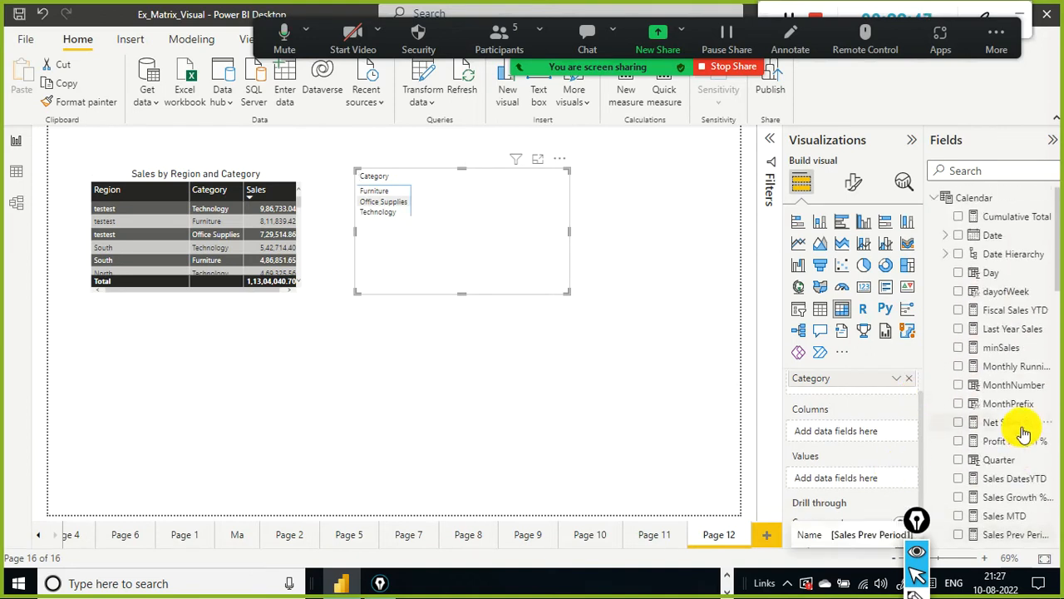
{"action": "left_click", "coordinate": [945, 237]}
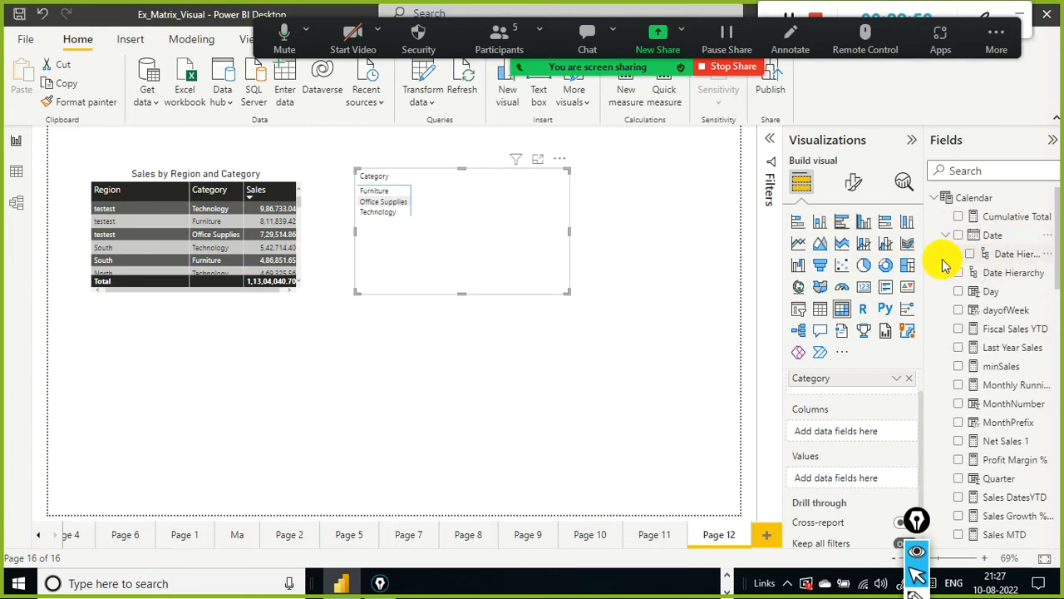
{"action": "left_click", "coordinate": [957, 255]}
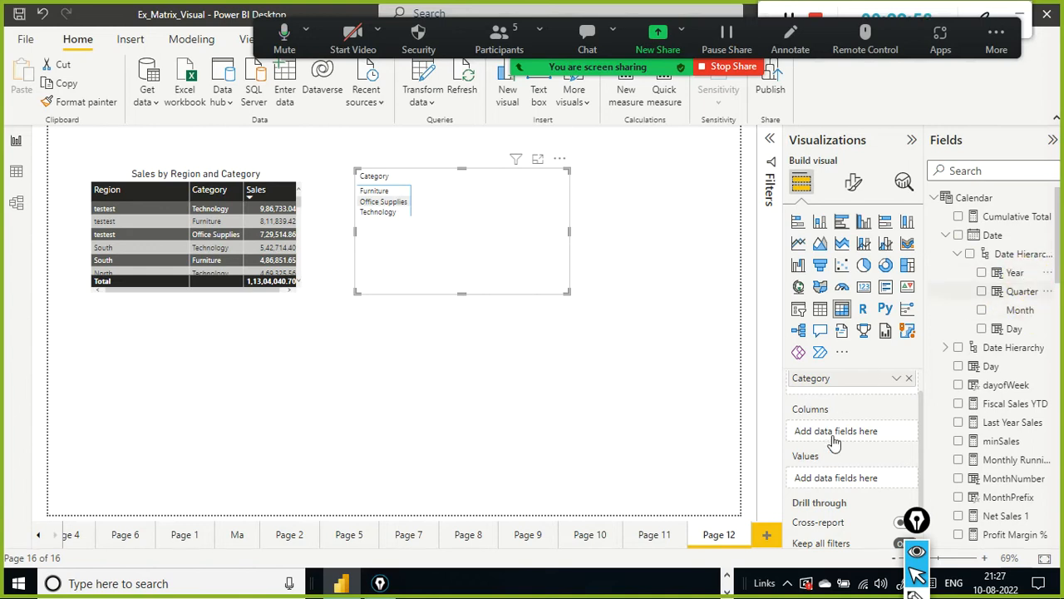
{"action": "left_click_drag", "start_coordinate": [831, 437], "coordinate": [831, 439]}
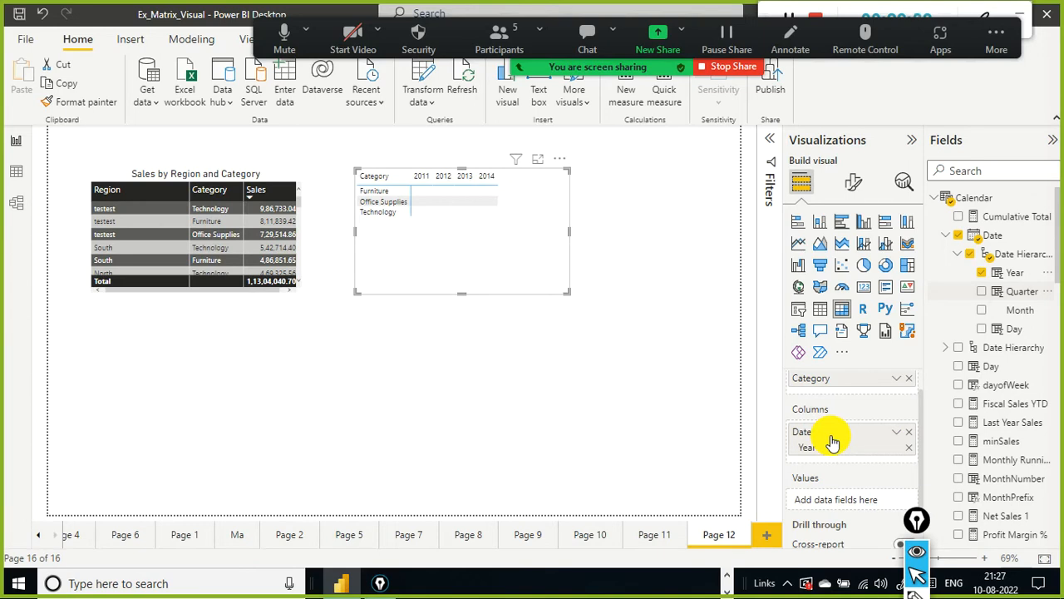
Step: Add the Sales field to the matrix values
{"action": "scroll", "coordinate": [1023, 416], "scroll_direction": "down", "scroll_amount": 5}
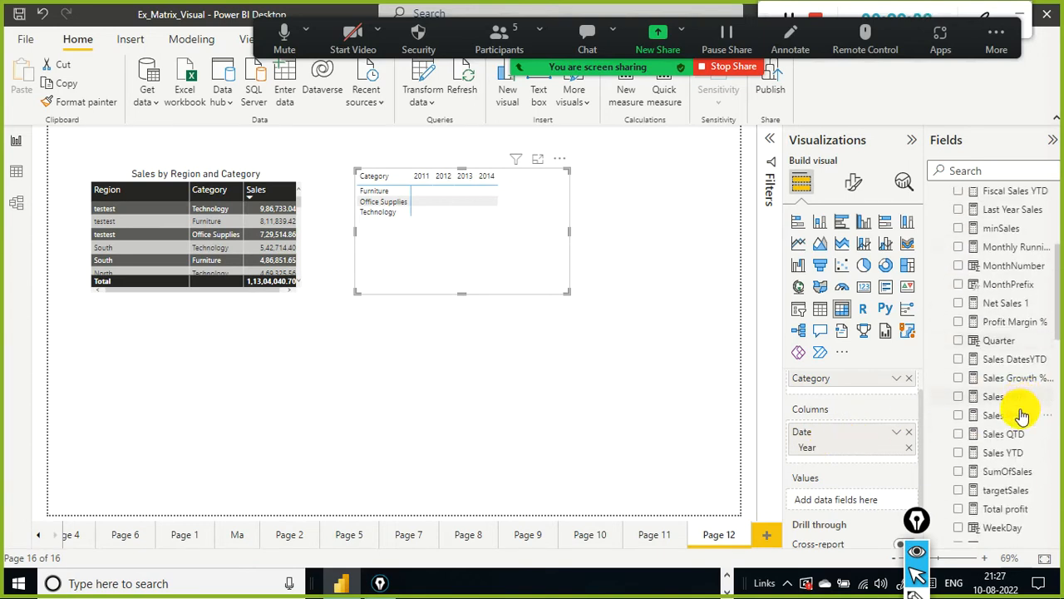
{"action": "scroll", "coordinate": [1022, 416], "scroll_direction": "down", "scroll_amount": 3}
{"action": "scroll", "coordinate": [1031, 370], "scroll_direction": "up", "scroll_amount": 5}
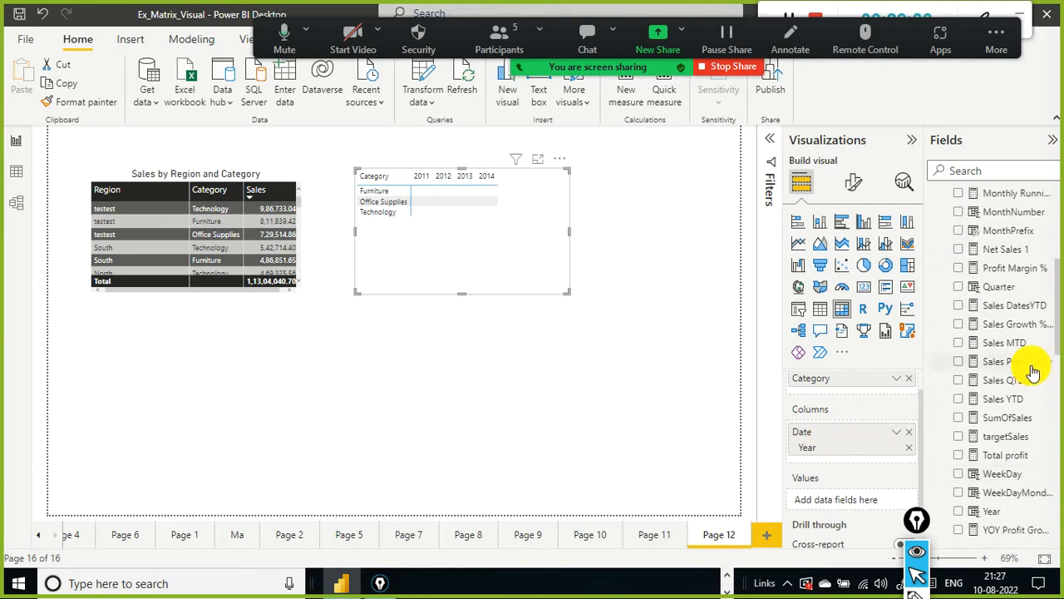
{"action": "scroll", "coordinate": [1031, 370], "scroll_direction": "up", "scroll_amount": 4}
{"action": "scroll", "coordinate": [1023, 424], "scroll_direction": "down", "scroll_amount": 8}
{"action": "scroll", "coordinate": [1027, 467], "scroll_direction": "down", "scroll_amount": 8}
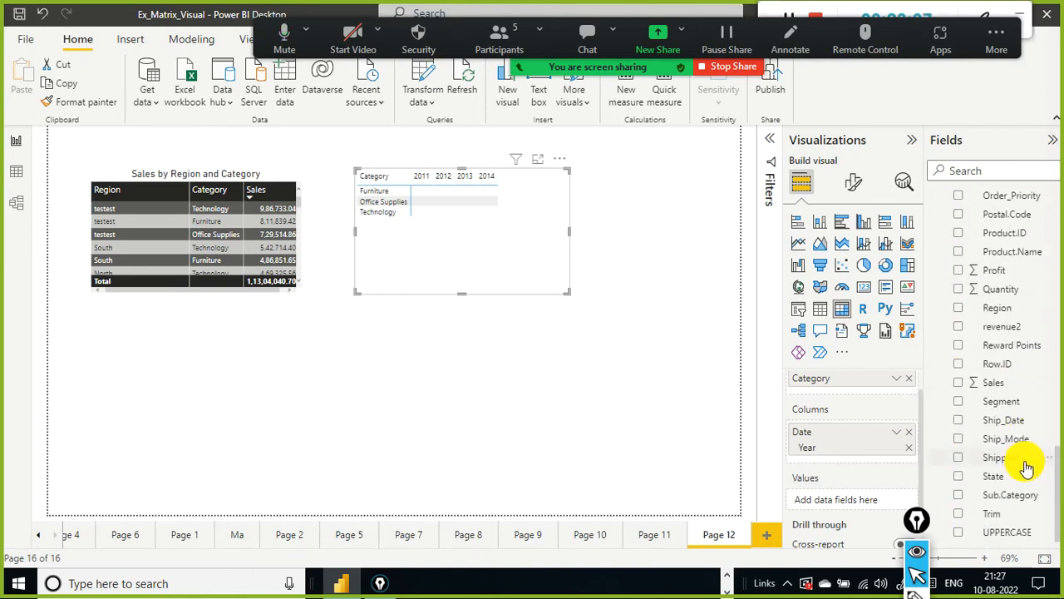
{"action": "left_click_drag", "start_coordinate": [831, 476], "coordinate": [826, 494]}
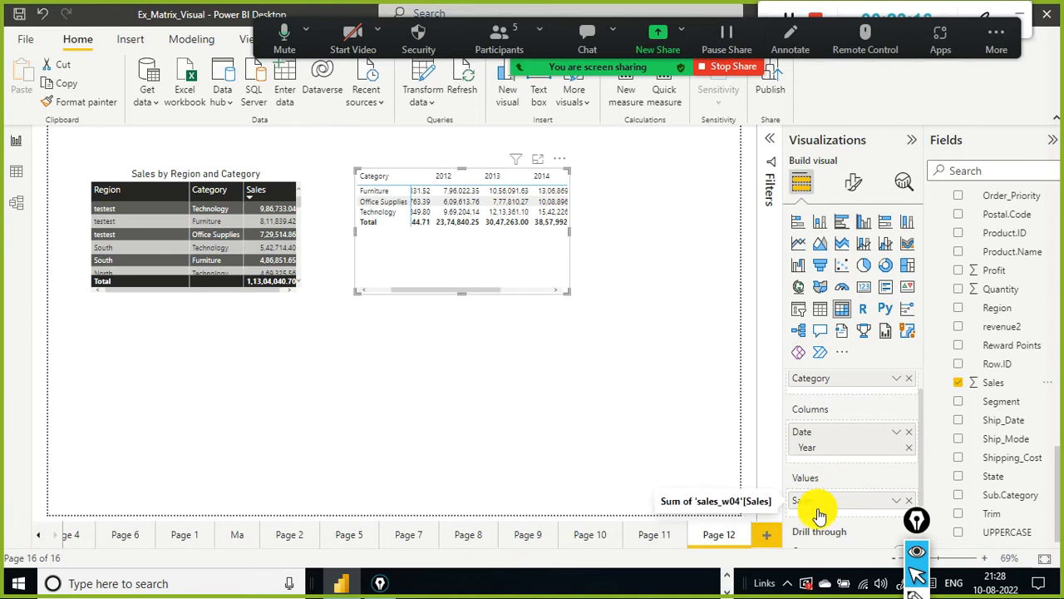
{"action": "scroll", "coordinate": [867, 427], "scroll_direction": "up", "scroll_amount": 1}
{"action": "scroll", "coordinate": [867, 427], "scroll_direction": "down", "scroll_amount": 1}
{"action": "scroll", "coordinate": [843, 442], "scroll_direction": "up", "scroll_amount": 1}
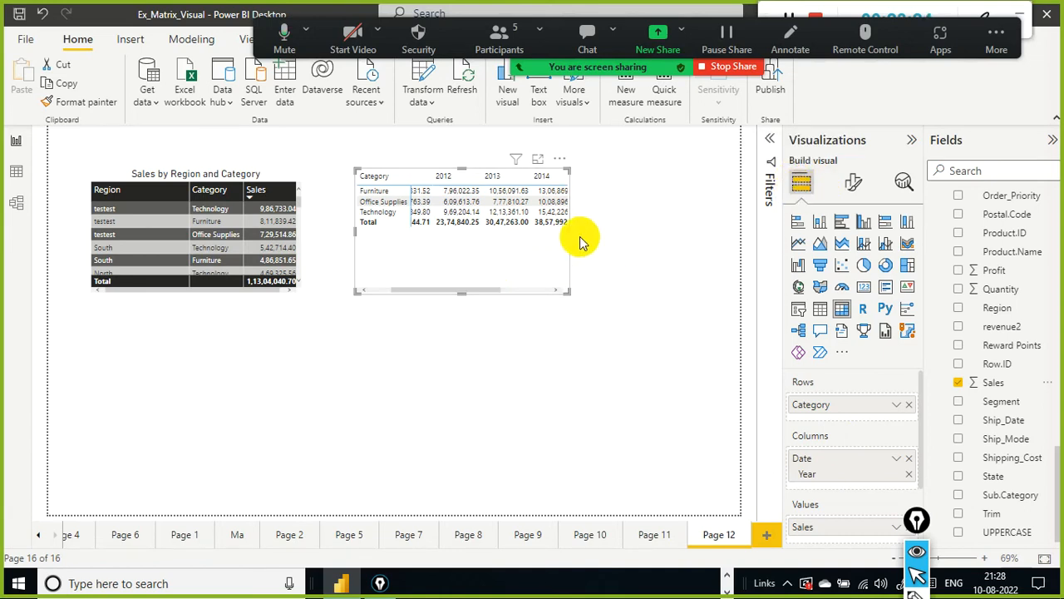
{"action": "left_click", "coordinate": [593, 345]}
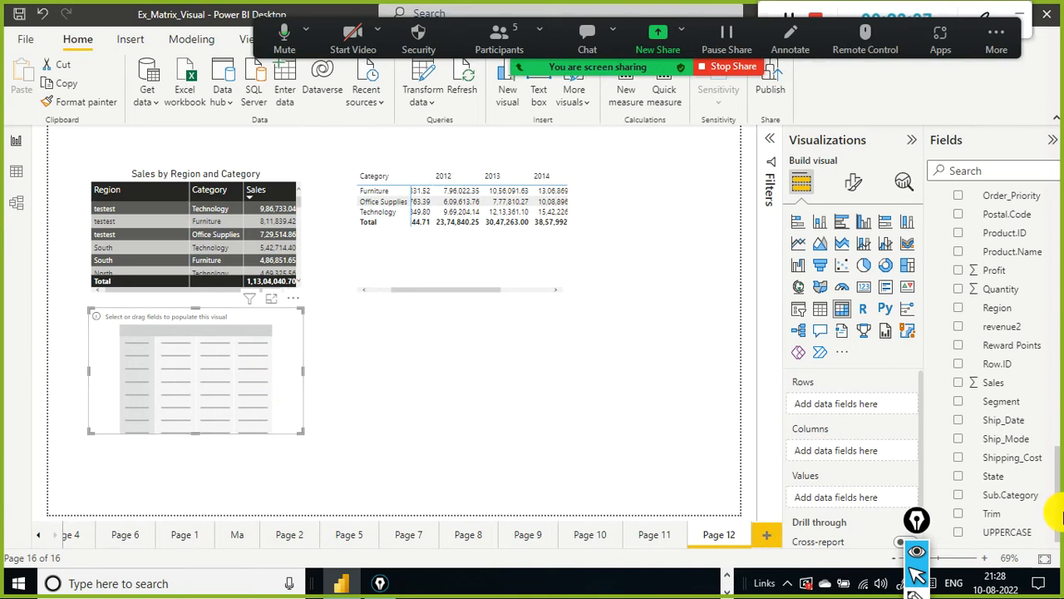
{"action": "left_click", "coordinate": [460, 271]}
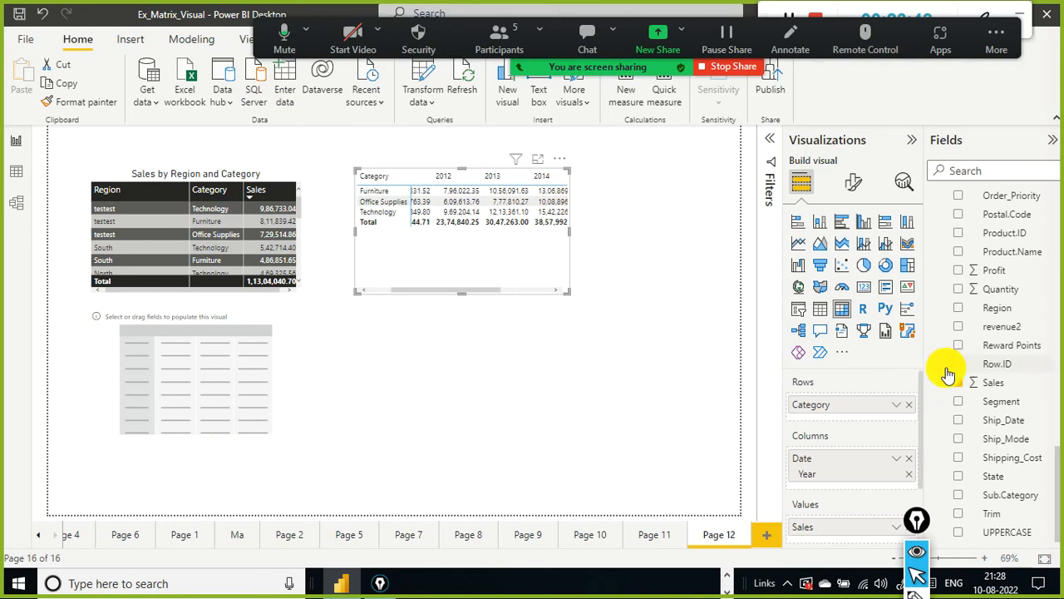
{"action": "scroll", "coordinate": [1019, 266], "scroll_direction": "up", "scroll_amount": 3}
{"action": "scroll", "coordinate": [1021, 266], "scroll_direction": "up", "scroll_amount": 4}
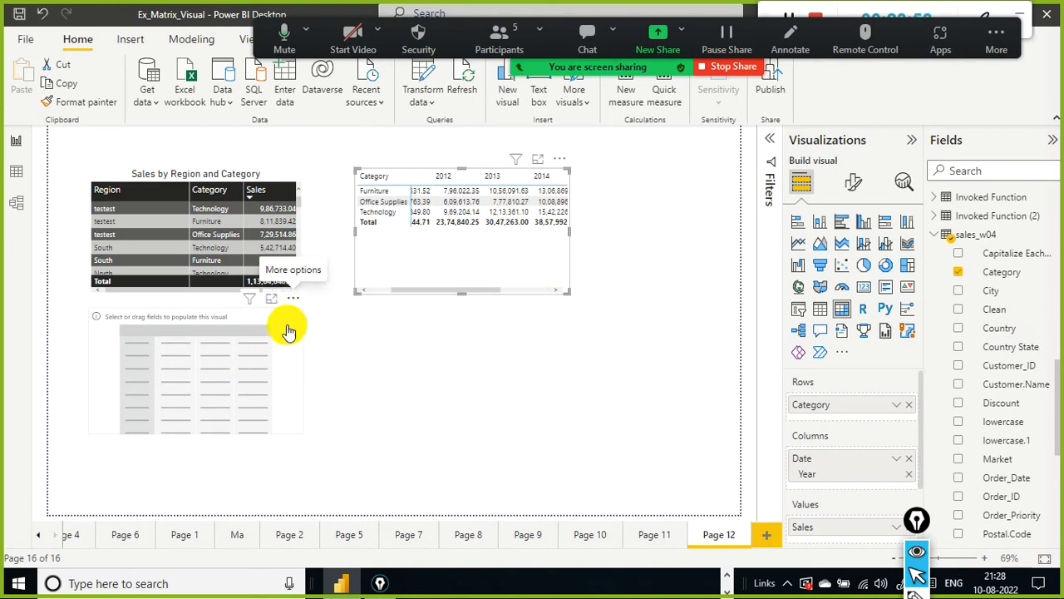
{"action": "left_click", "coordinate": [293, 298]}
{"action": "left_click", "coordinate": [344, 324]}
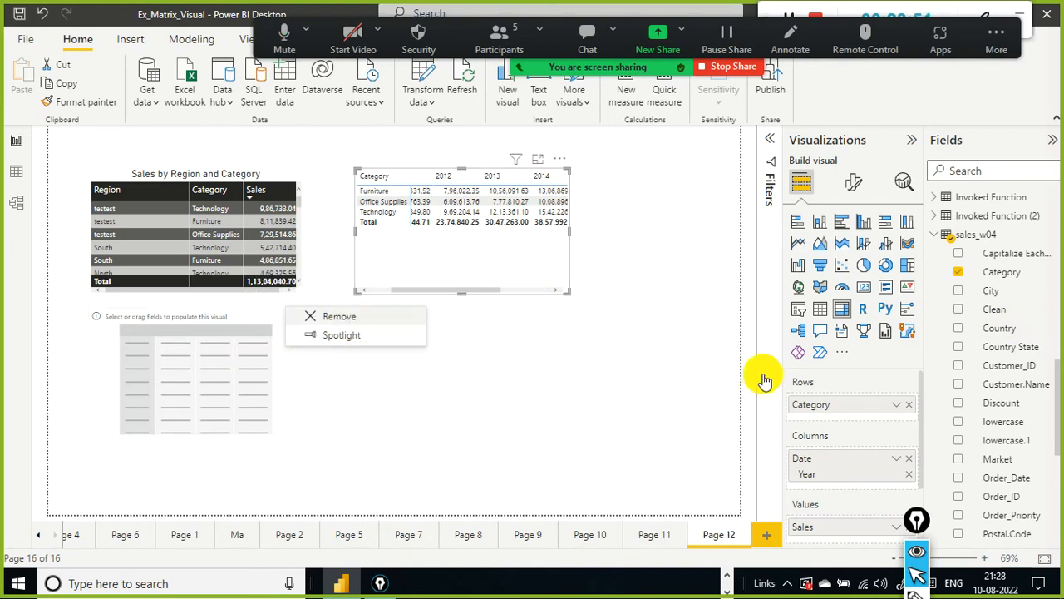
{"action": "left_click", "coordinate": [497, 276]}
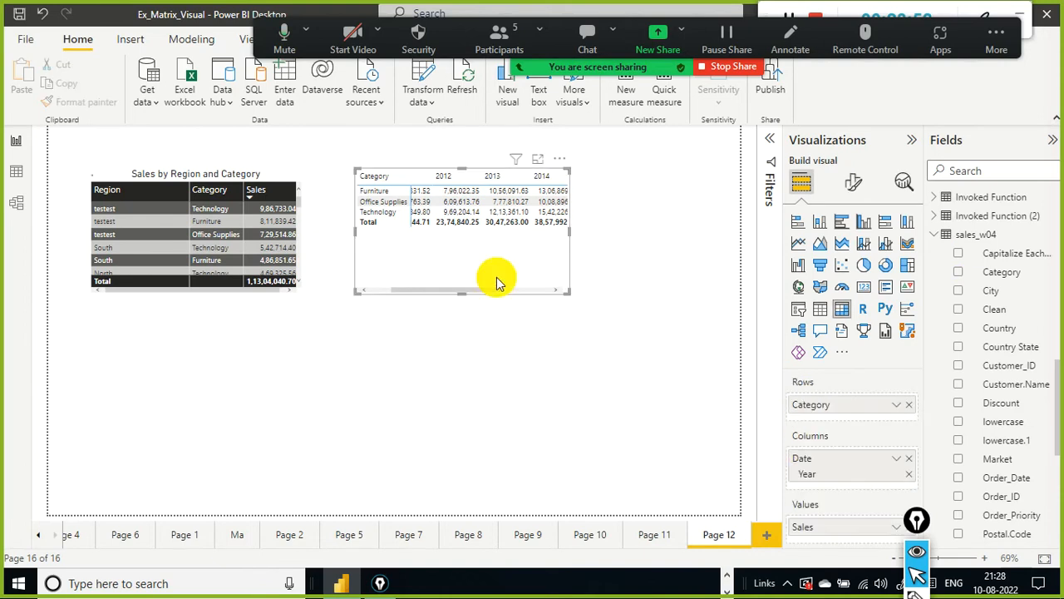
Step: Select the table and the matrix visuals in turn to compare their field wells
{"action": "scroll", "coordinate": [857, 470], "scroll_direction": "down", "scroll_amount": 2}
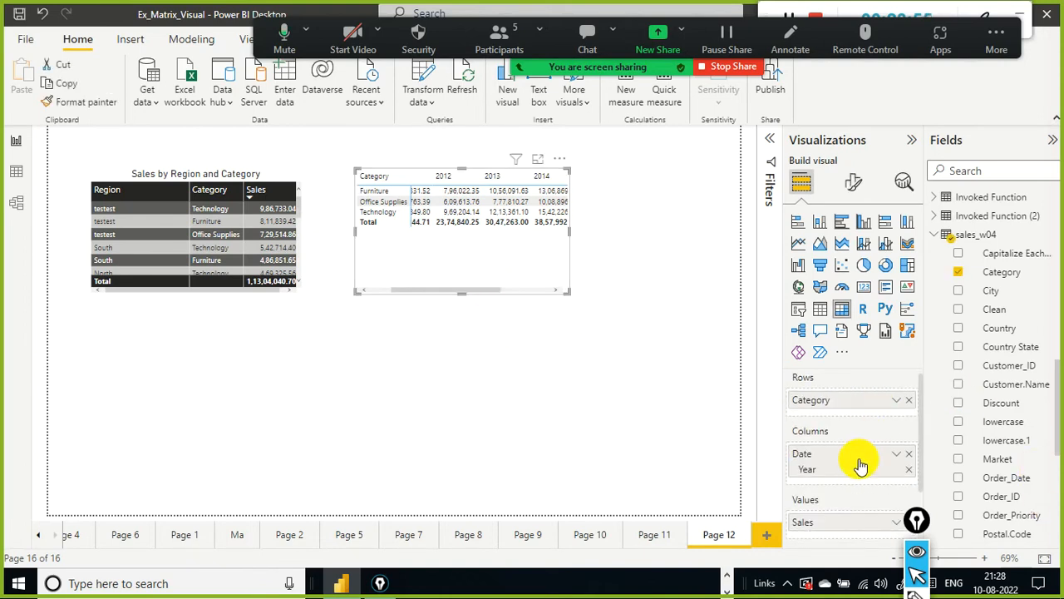
{"action": "scroll", "coordinate": [844, 472], "scroll_direction": "up", "scroll_amount": 2}
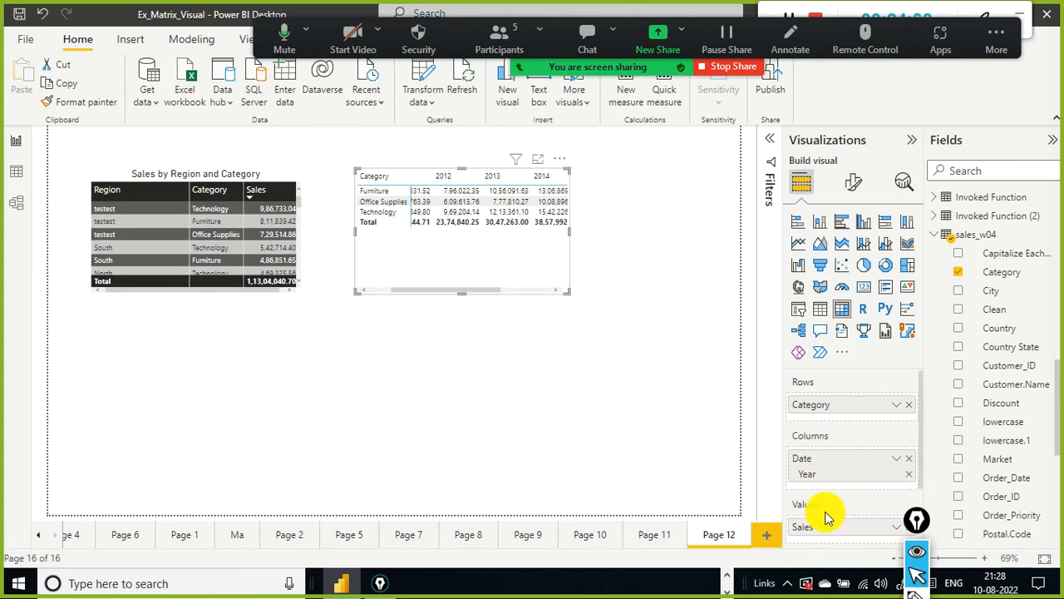
{"action": "left_click", "coordinate": [240, 304]}
{"action": "left_click", "coordinate": [249, 284]}
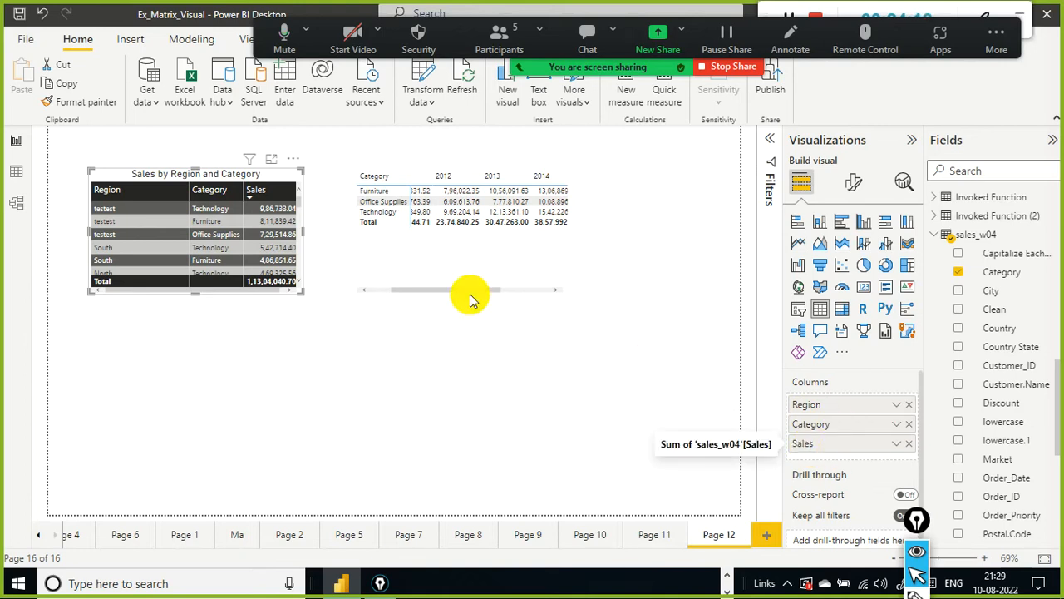
{"action": "left_click", "coordinate": [472, 258]}
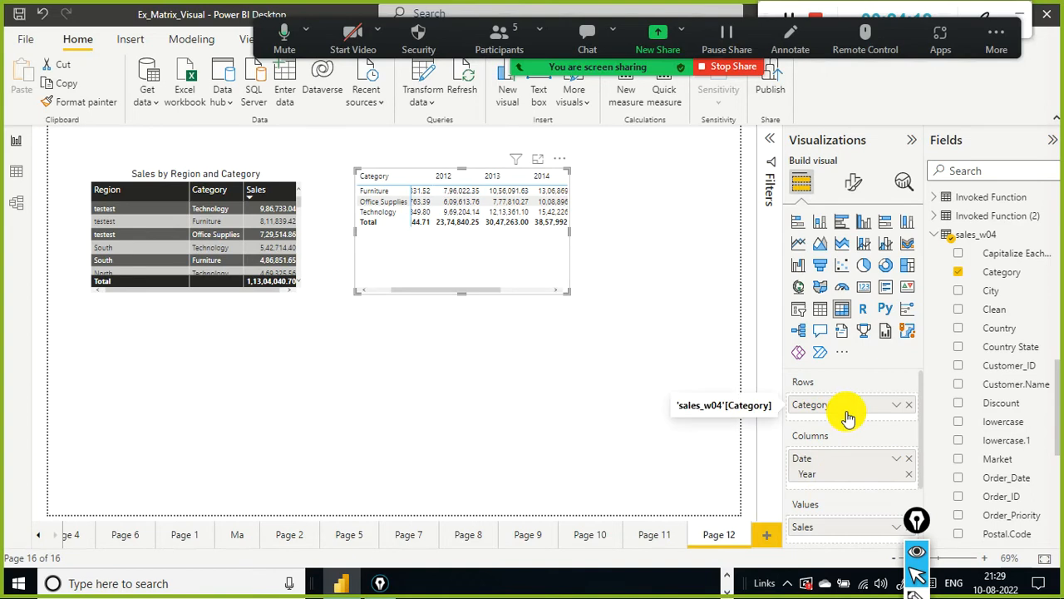
{"action": "left_click", "coordinate": [266, 291]}
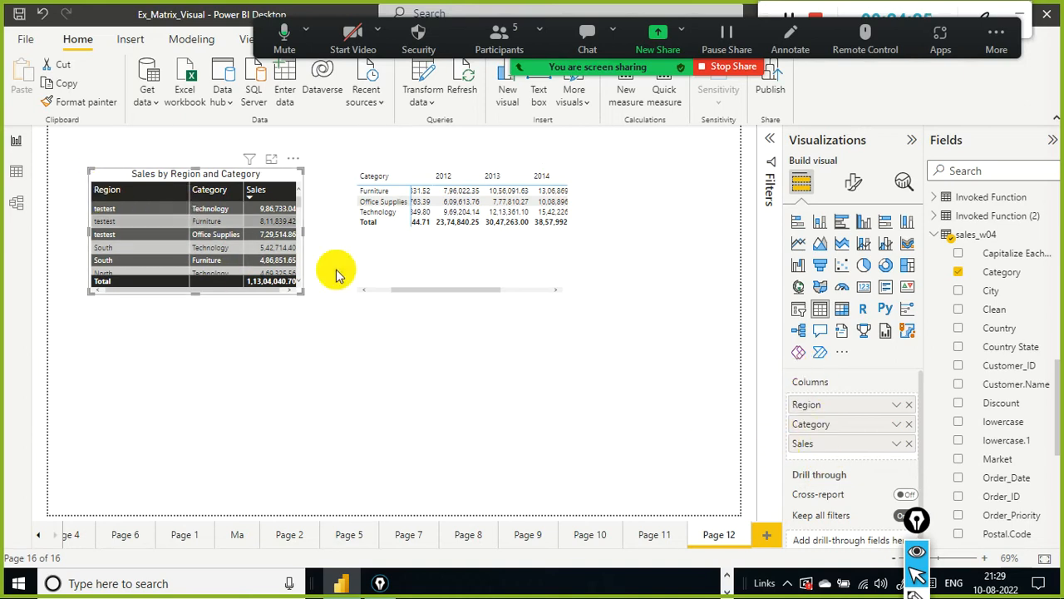
{"action": "left_click", "coordinate": [457, 249]}
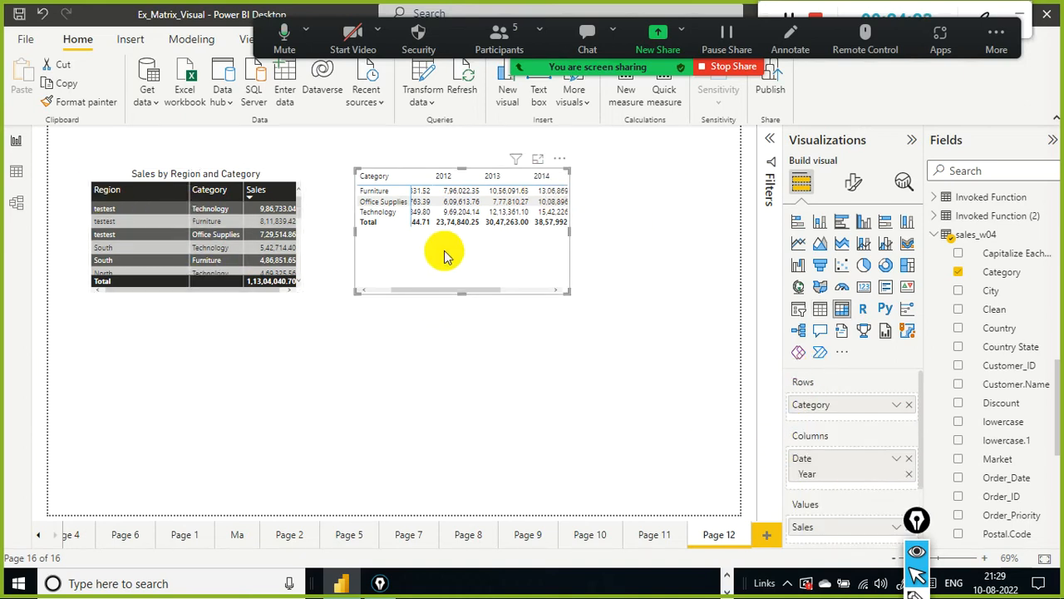
Step: Widen the matrix visual to the right so every year column and the Total column fit
{"action": "scroll", "coordinate": [839, 414], "scroll_direction": "down", "scroll_amount": 1}
{"action": "scroll", "coordinate": [838, 414], "scroll_direction": "up", "scroll_amount": 1}
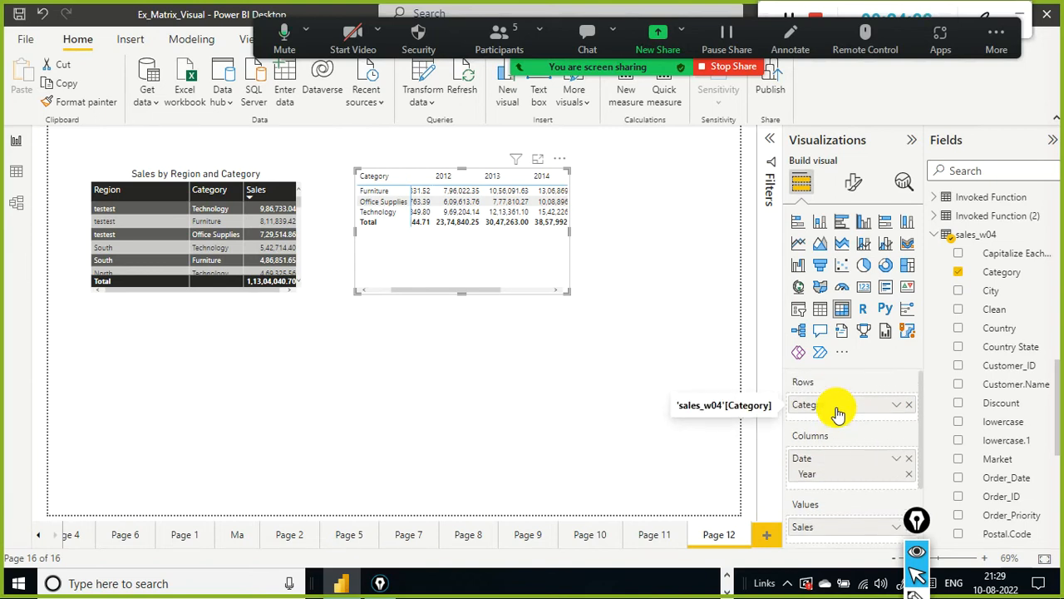
{"action": "scroll", "coordinate": [833, 449], "scroll_direction": "down", "scroll_amount": 3}
{"action": "scroll", "coordinate": [833, 449], "scroll_direction": "up", "scroll_amount": 3}
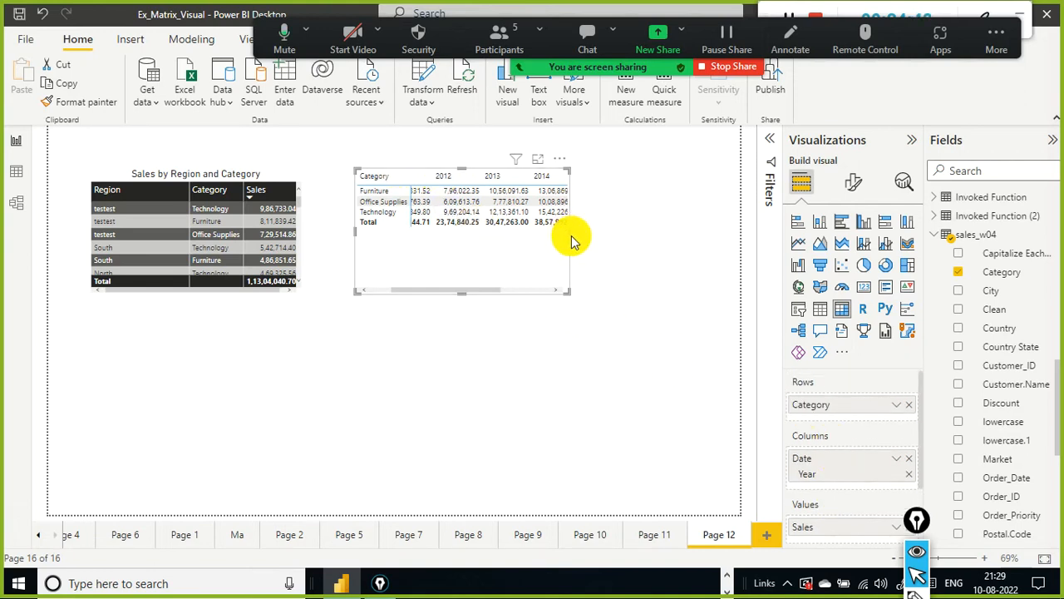
{"action": "left_click_drag", "start_coordinate": [568, 235], "coordinate": [697, 238]}
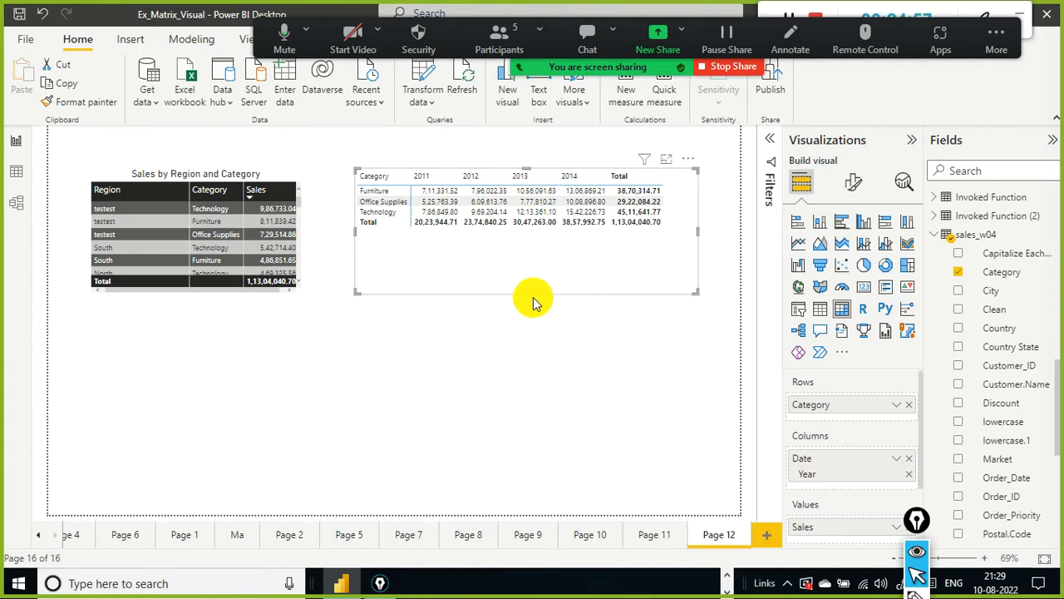
{"action": "key", "text": "alt+Tab"}
{"action": "key", "text": "alt+Tab"}
{"action": "key", "text": "alt+Tab"}
{"action": "key", "text": "alt+Tab"}
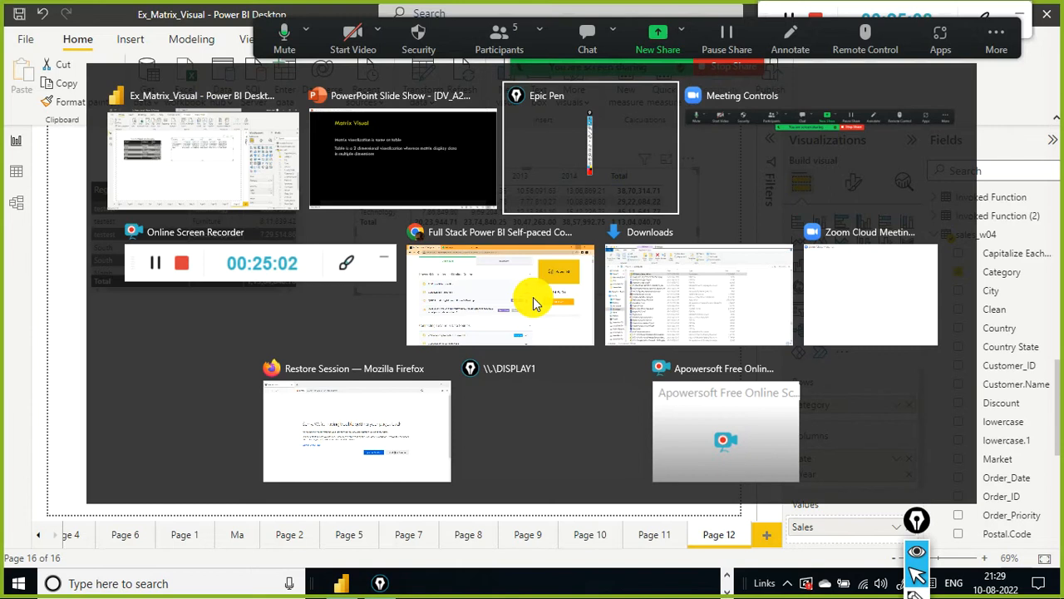
{"action": "key", "text": "alt+Tab"}
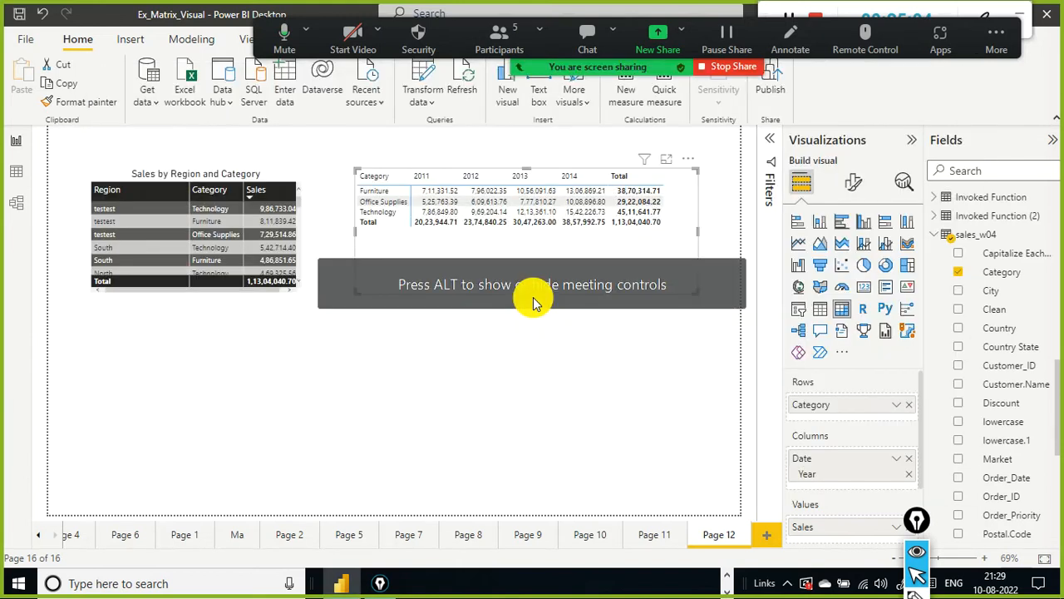
{"action": "key", "text": "alt+Tab"}
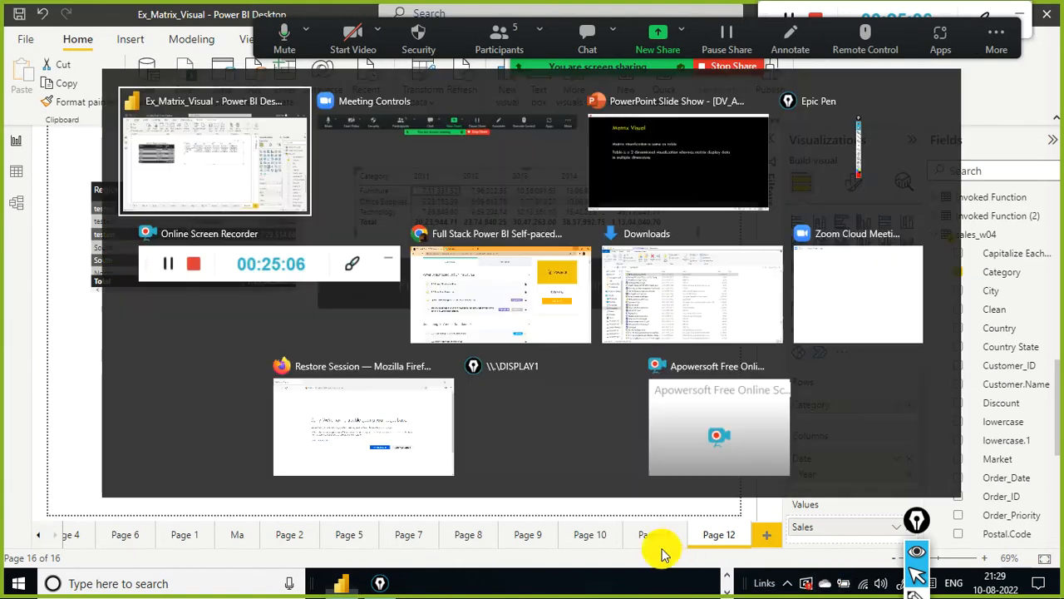
{"action": "key", "text": "alt+Tab"}
{"action": "key", "text": "alt+Tab"}
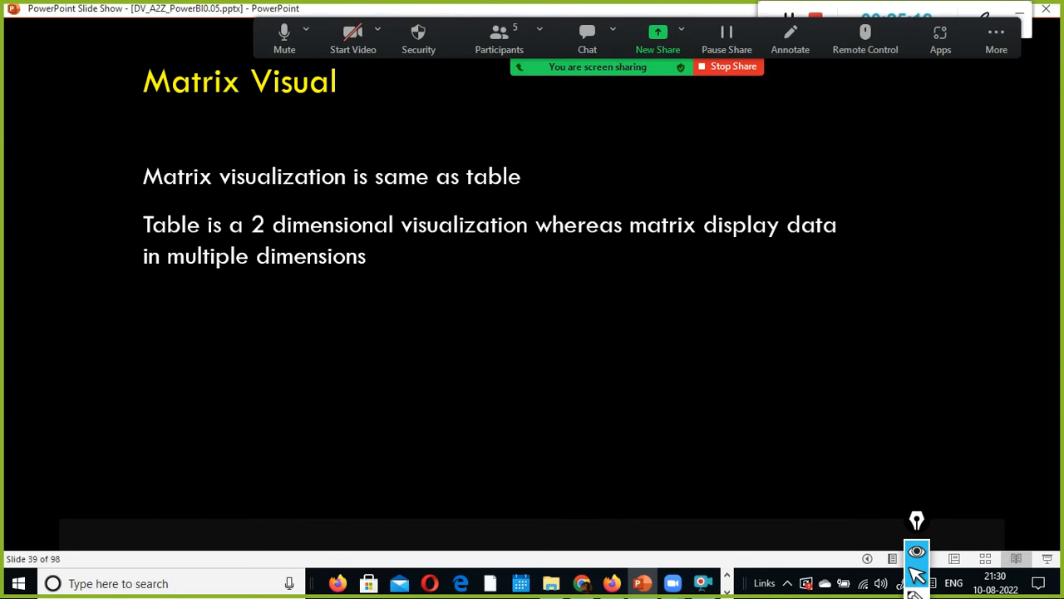
{"action": "key", "text": "Right"}
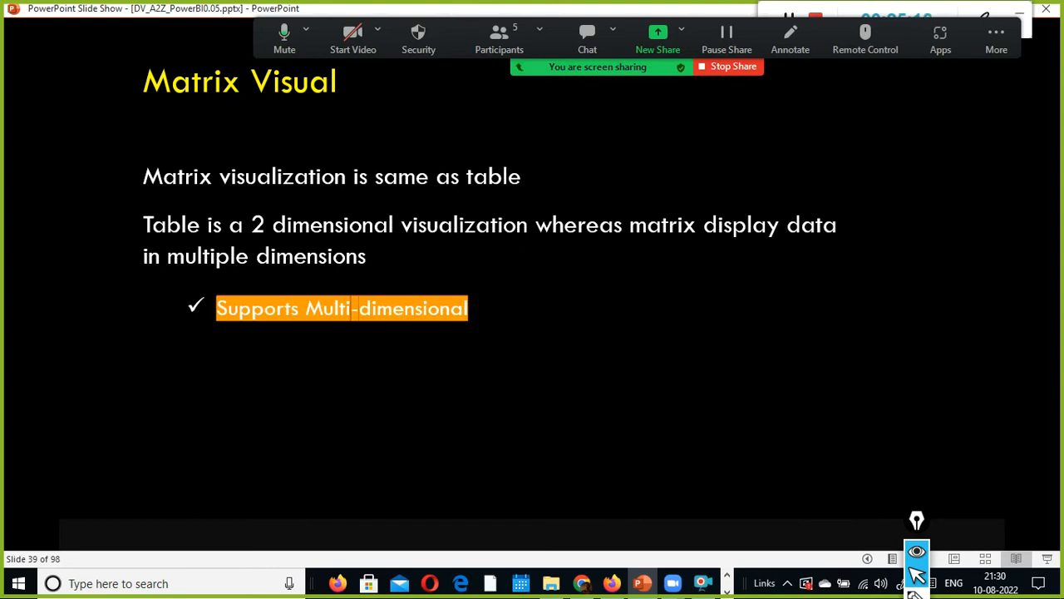
{"action": "key", "text": "alt+Tab"}
{"action": "scroll", "coordinate": [856, 415], "scroll_direction": "down", "scroll_amount": 3}
{"action": "scroll", "coordinate": [849, 405], "scroll_direction": "up", "scroll_amount": 3}
{"action": "key", "text": "Right"}
{"action": "key", "text": "ctrl+super+Right"}
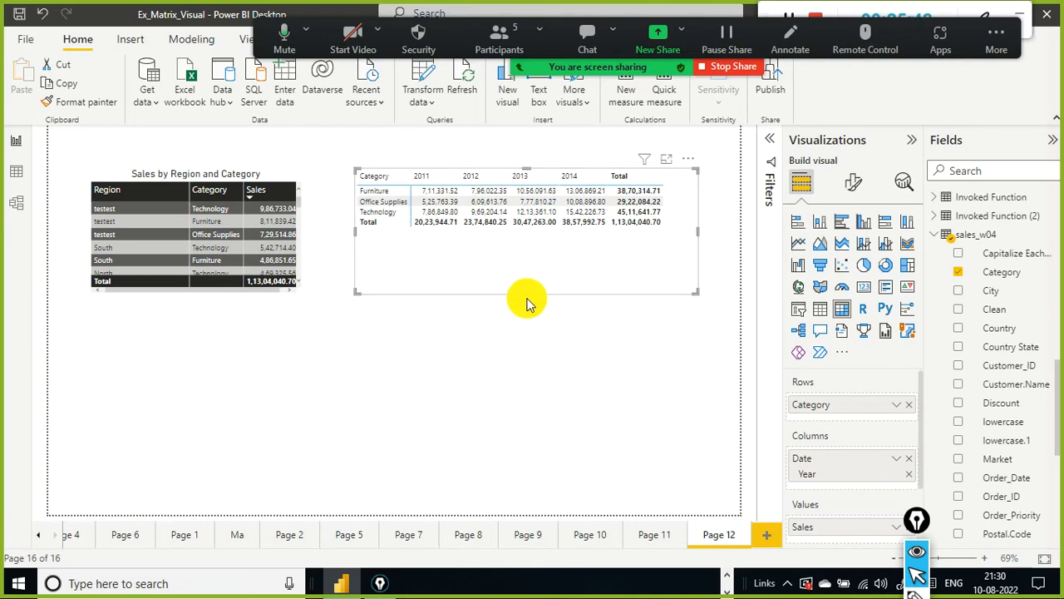
Step: Shorten the matrix visual and paste a duplicate of it positioned below the original
{"action": "left_click_drag", "start_coordinate": [529, 294], "coordinate": [524, 264]}
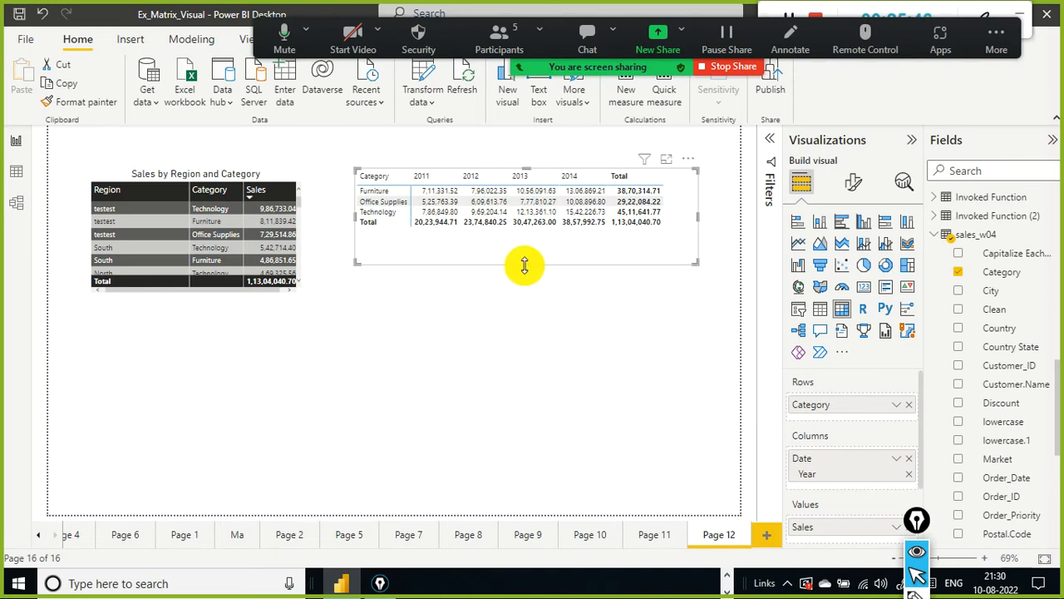
{"action": "key", "text": "ctrl+v"}
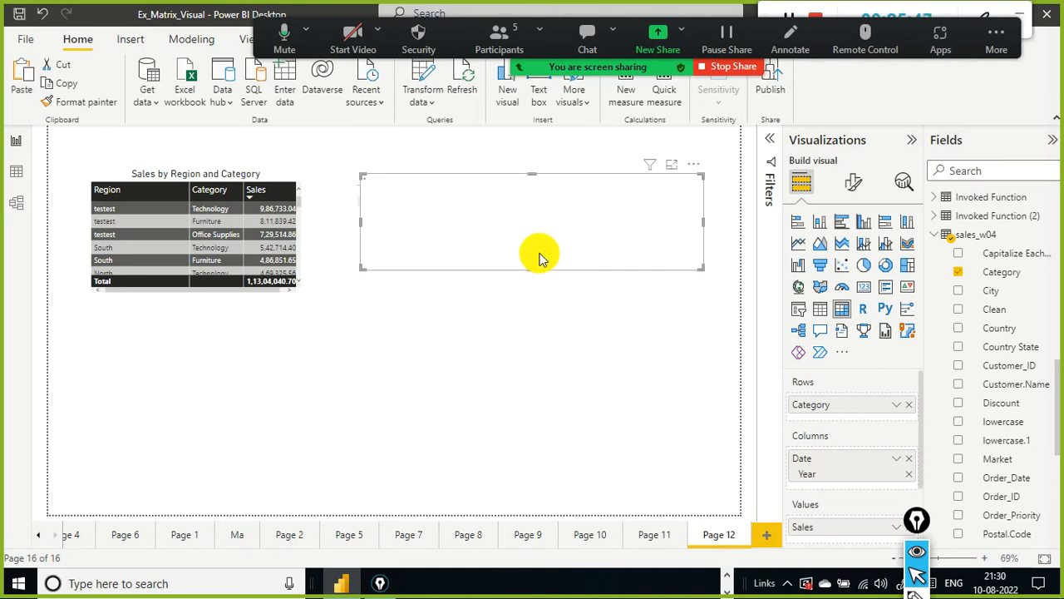
{"action": "left_click_drag", "start_coordinate": [513, 375], "coordinate": [532, 360]}
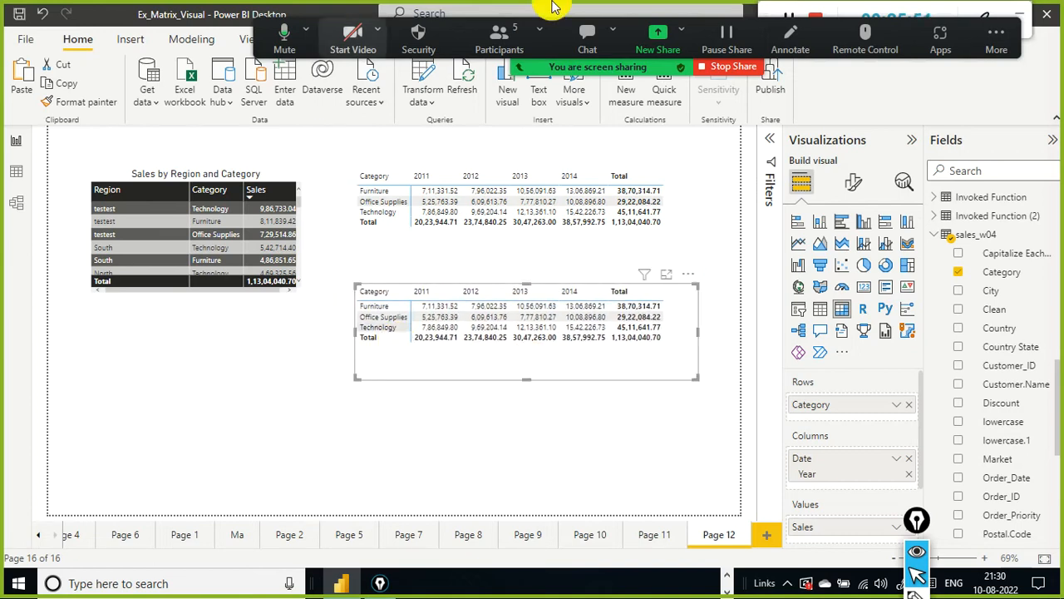
{"action": "left_click", "coordinate": [669, 248]}
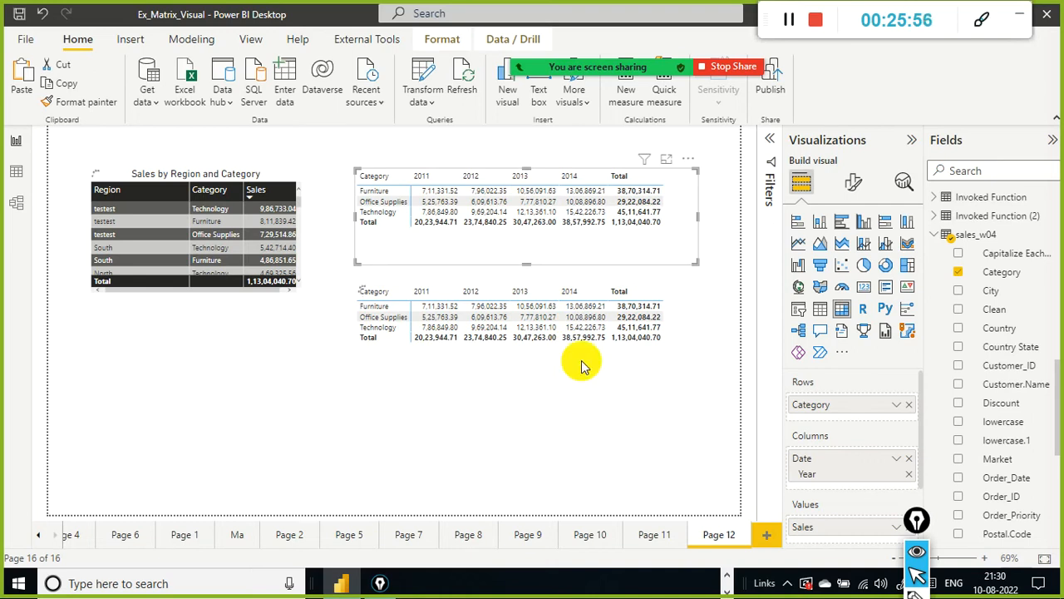
{"action": "left_click_drag", "start_coordinate": [536, 357], "coordinate": [535, 382]}
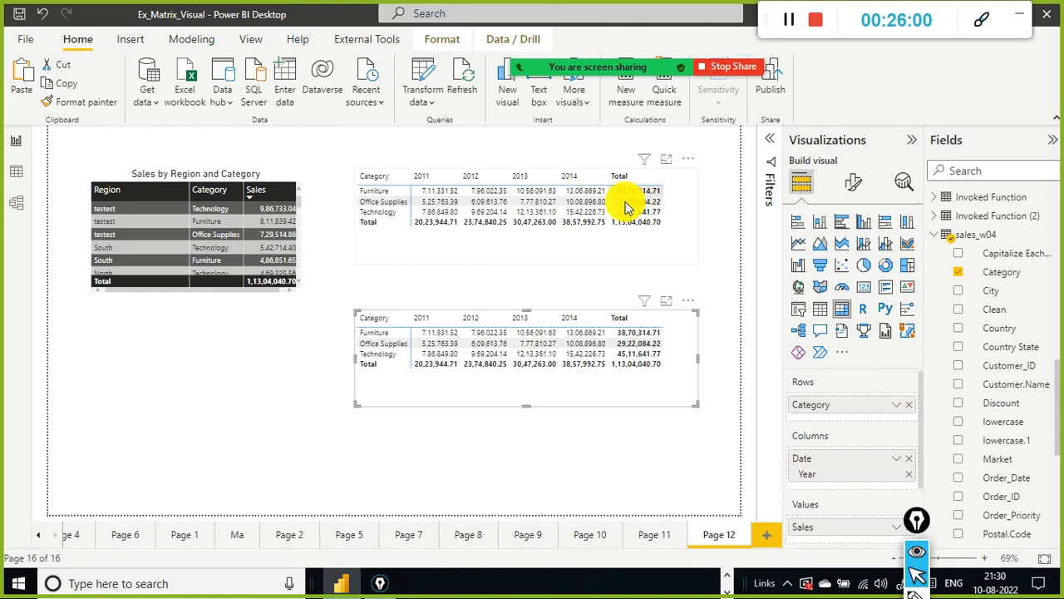
{"action": "key", "text": "alt+Tab"}
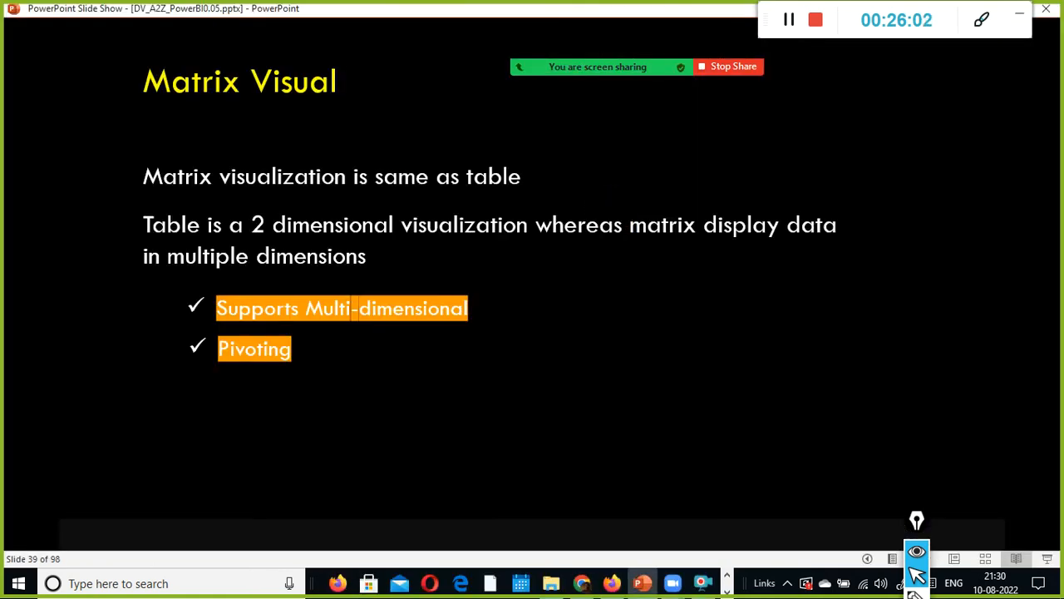
{"action": "left_click", "coordinate": [410, 363]}
{"action": "key", "text": "alt+Tab"}
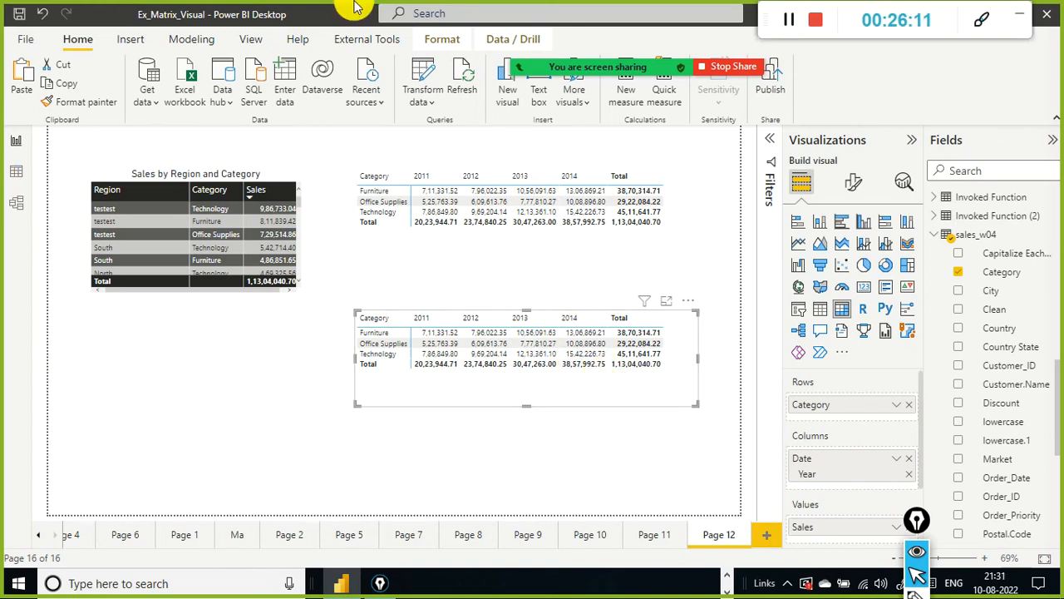
Step: Pivot the duplicate matrix by moving Date Year into rows and Category into columns
{"action": "scroll", "coordinate": [794, 449], "scroll_direction": "down", "scroll_amount": 2}
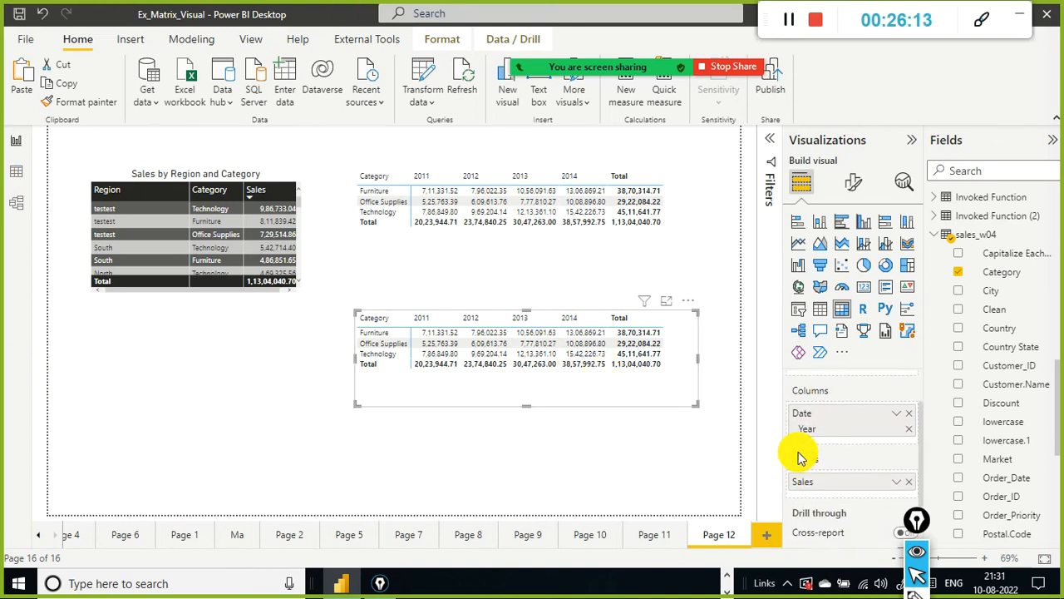
{"action": "scroll", "coordinate": [799, 458], "scroll_direction": "up", "scroll_amount": 2}
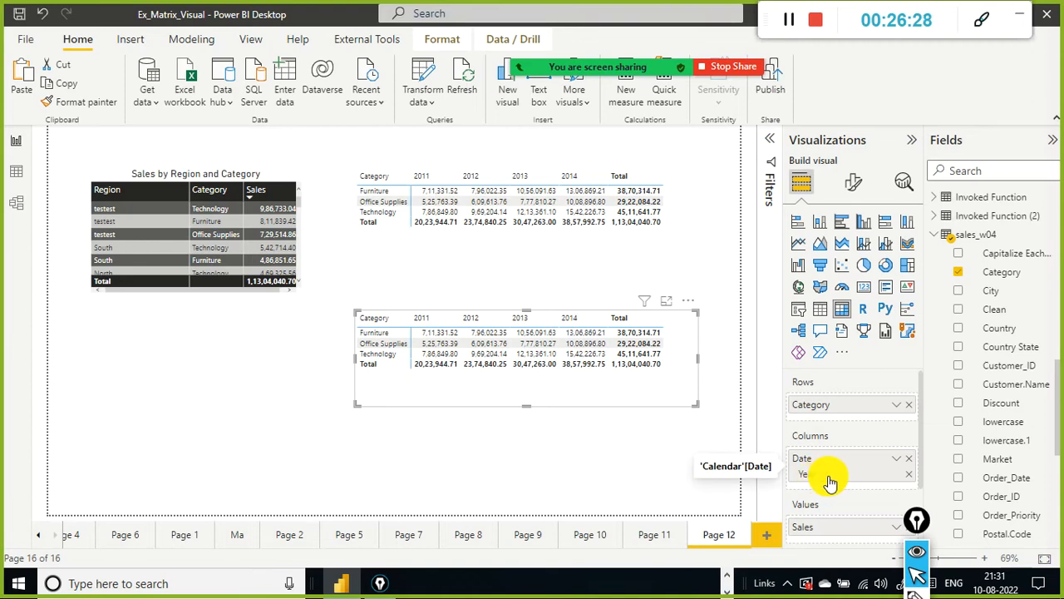
{"action": "left_click_drag", "start_coordinate": [859, 414], "coordinate": [829, 454]}
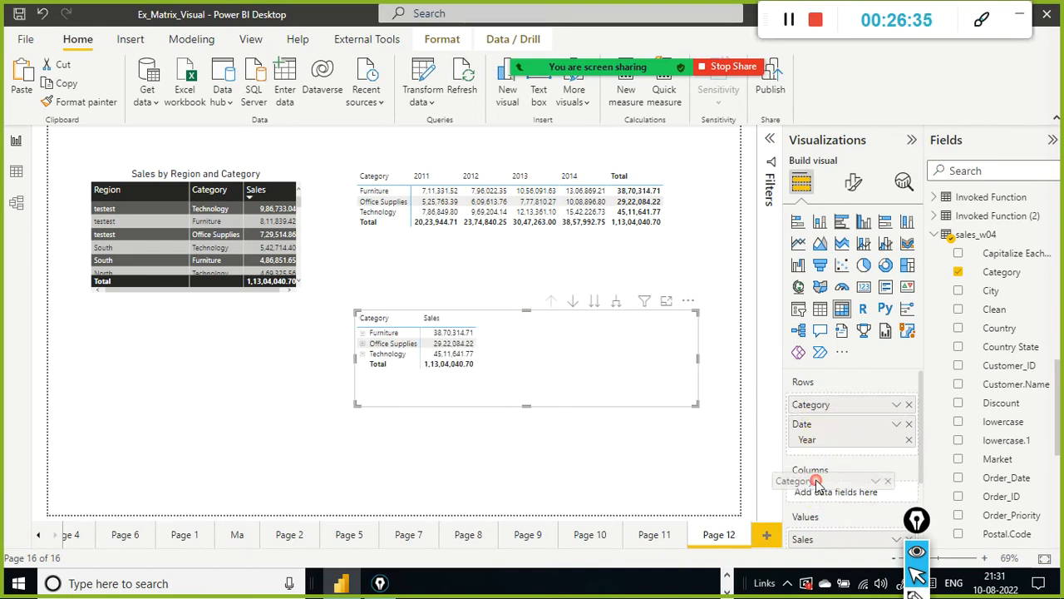
{"action": "left_click_drag", "start_coordinate": [842, 414], "coordinate": [836, 498]}
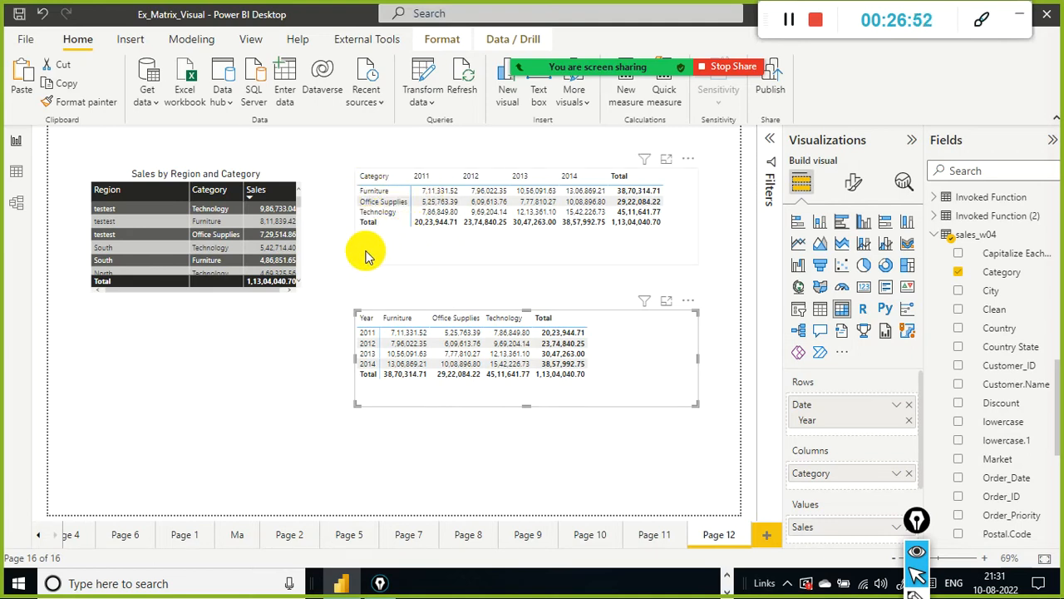
{"action": "left_click_drag", "start_coordinate": [332, 239], "coordinate": [308, 205]}
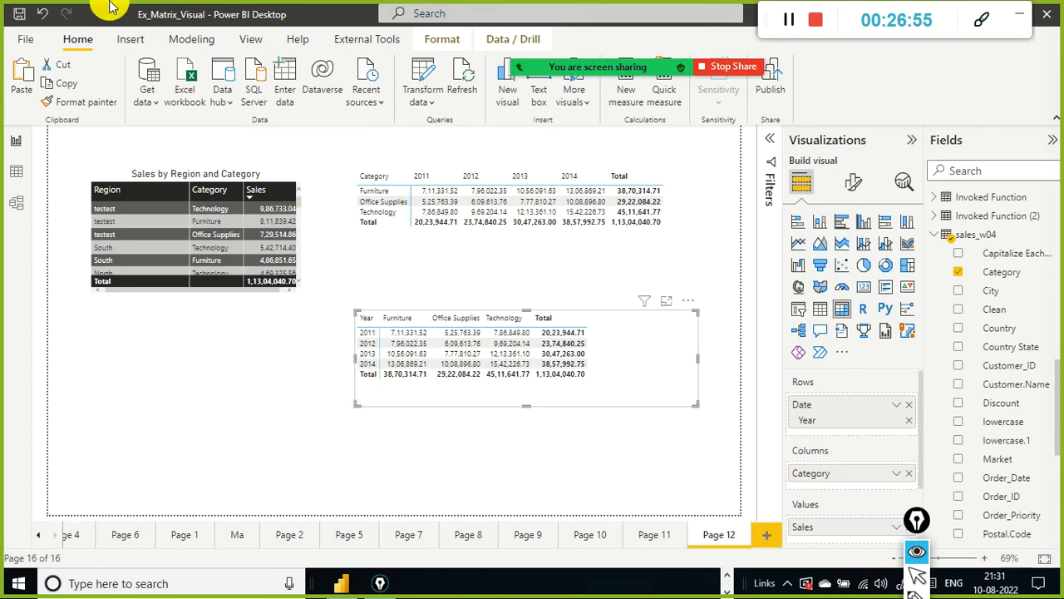
{"action": "left_click_drag", "start_coordinate": [326, 190], "coordinate": [349, 204]}
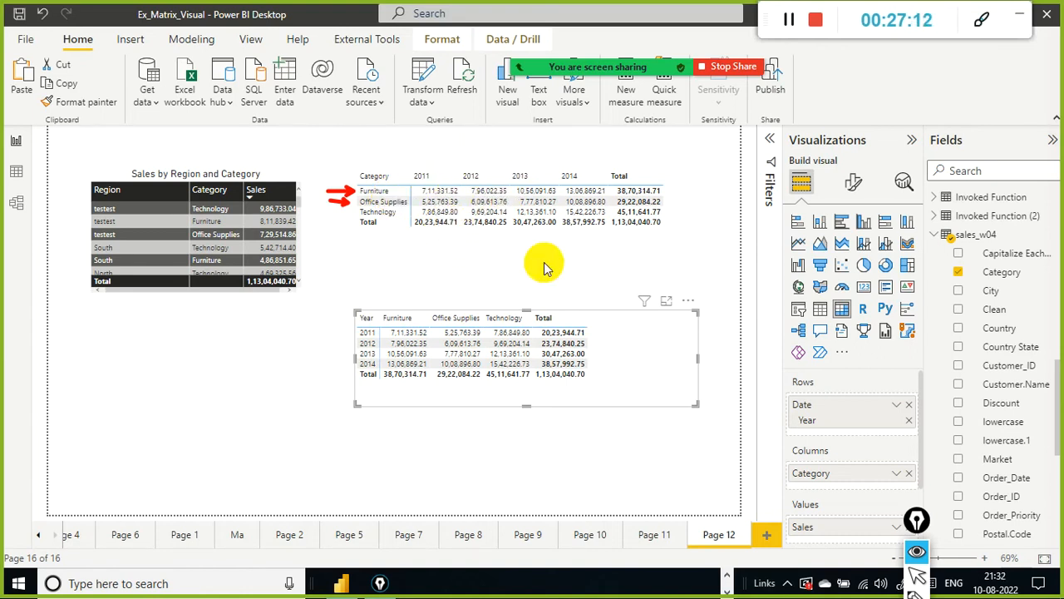
{"action": "left_click_drag", "start_coordinate": [406, 258], "coordinate": [404, 309]}
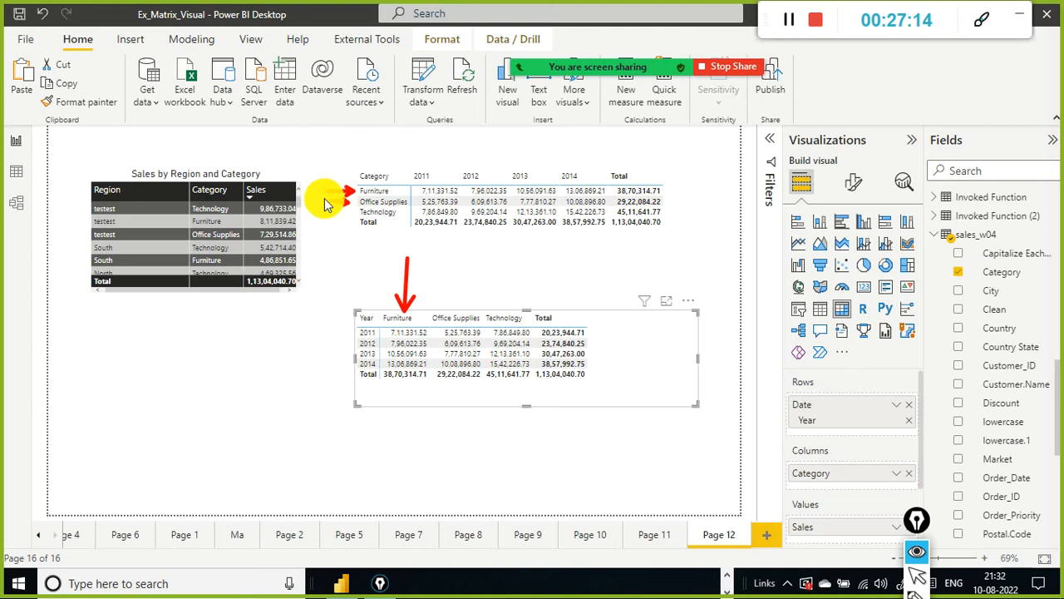
{"action": "mouse_move", "coordinate": [460, 263]}
{"action": "left_mouse_down"}
{"action": "mouse_move", "coordinate": [459, 342]}
{"action": "mouse_move", "coordinate": [464, 275]}
{"action": "mouse_move", "coordinate": [496, 271]}
{"action": "mouse_move", "coordinate": [497, 299]}
{"action": "mouse_move", "coordinate": [449, 305]}
{"action": "left_mouse_up"}
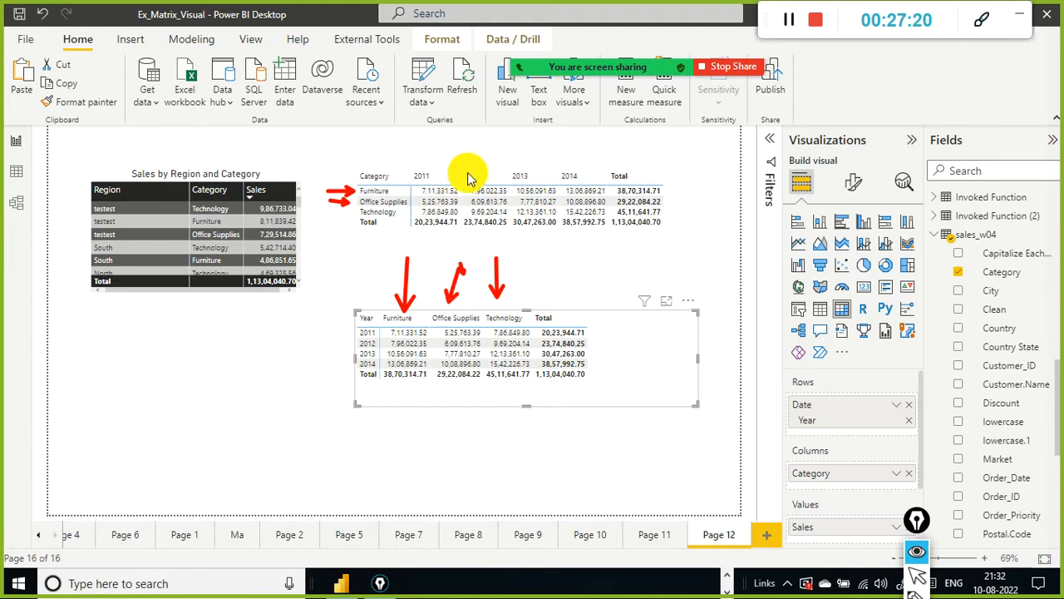
{"action": "mouse_move", "coordinate": [276, 328]}
{"action": "left_mouse_down"}
{"action": "mouse_move", "coordinate": [352, 330]}
{"action": "mouse_move", "coordinate": [317, 337]}
{"action": "left_mouse_up"}
{"action": "left_click_drag", "start_coordinate": [295, 379], "coordinate": [352, 369]}
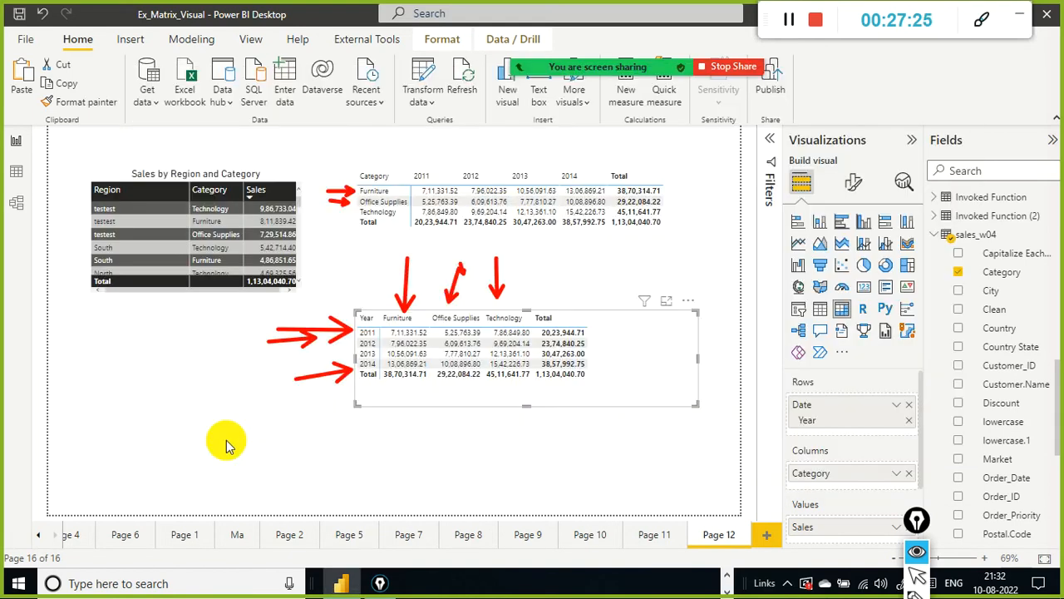
{"action": "key", "text": "alt+Tab"}
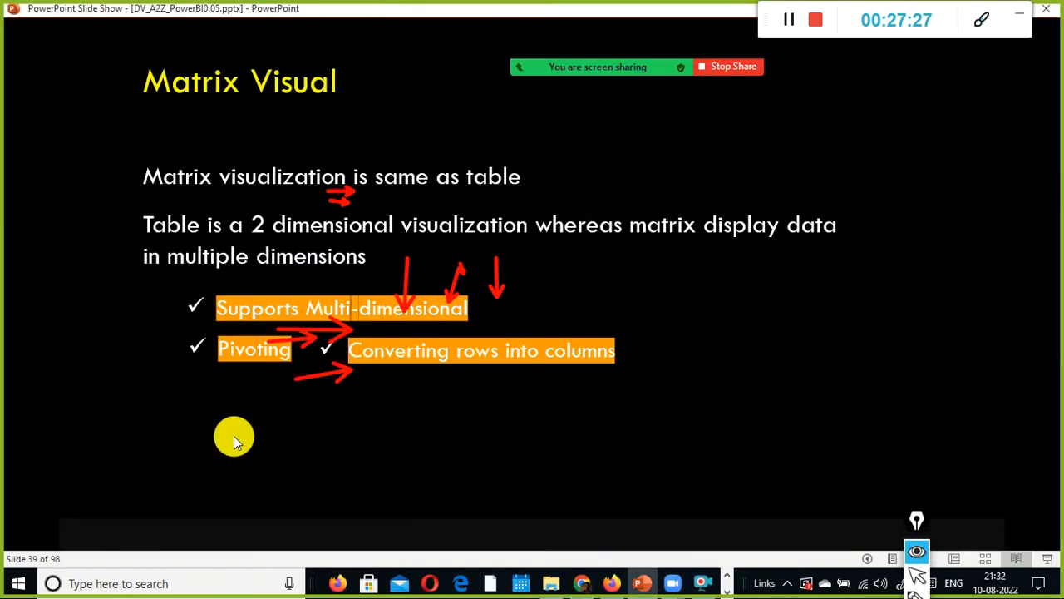
{"action": "key", "text": "alt+Tab"}
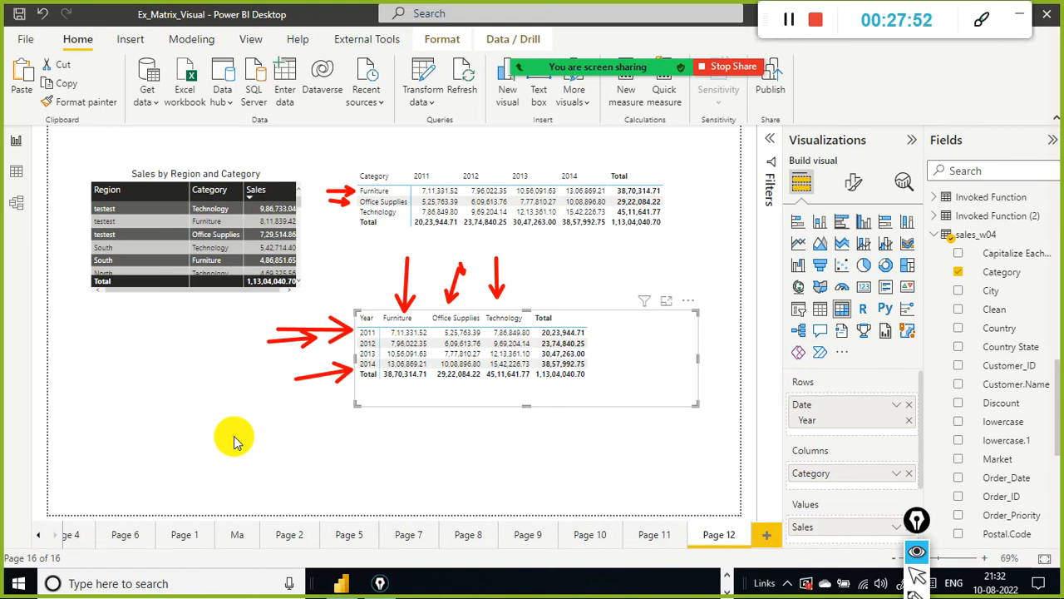
{"action": "key", "text": "ctrl+shift+7"}
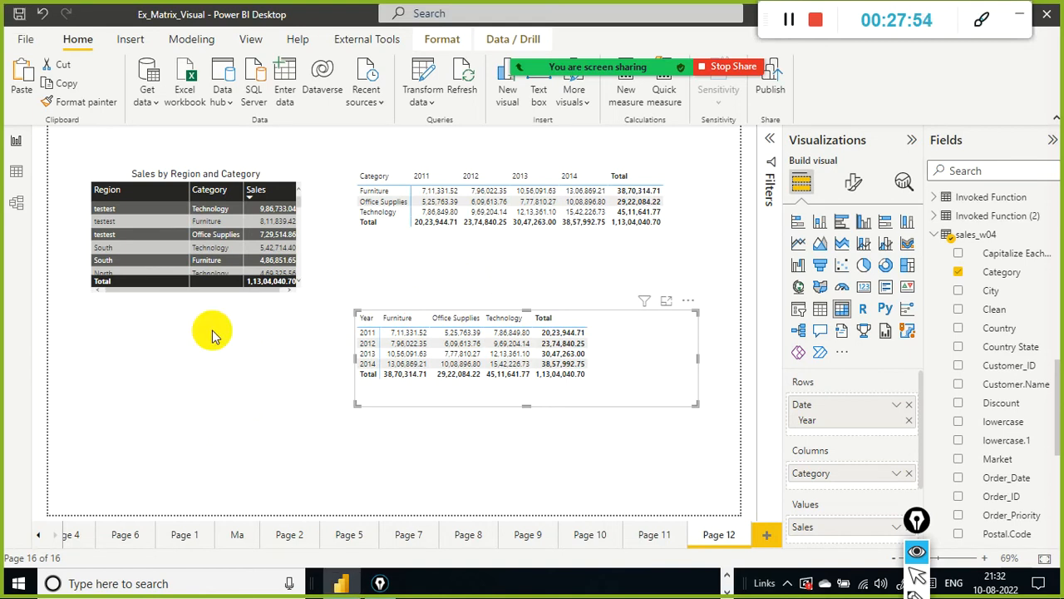
{"action": "left_click_drag", "start_coordinate": [625, 361], "coordinate": [625, 324]}
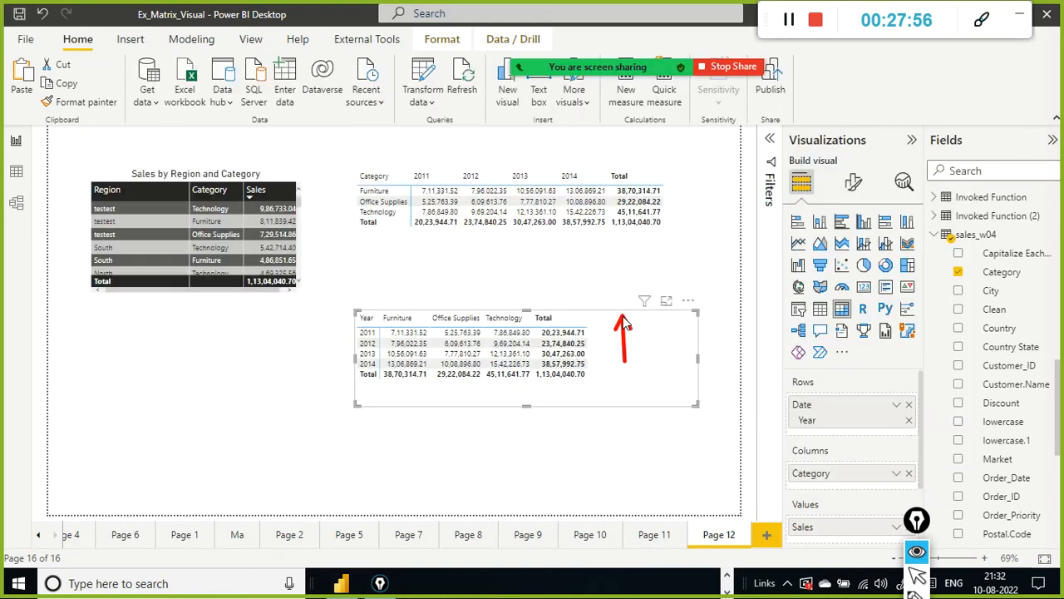
{"action": "key", "text": "ctrl+shift+7"}
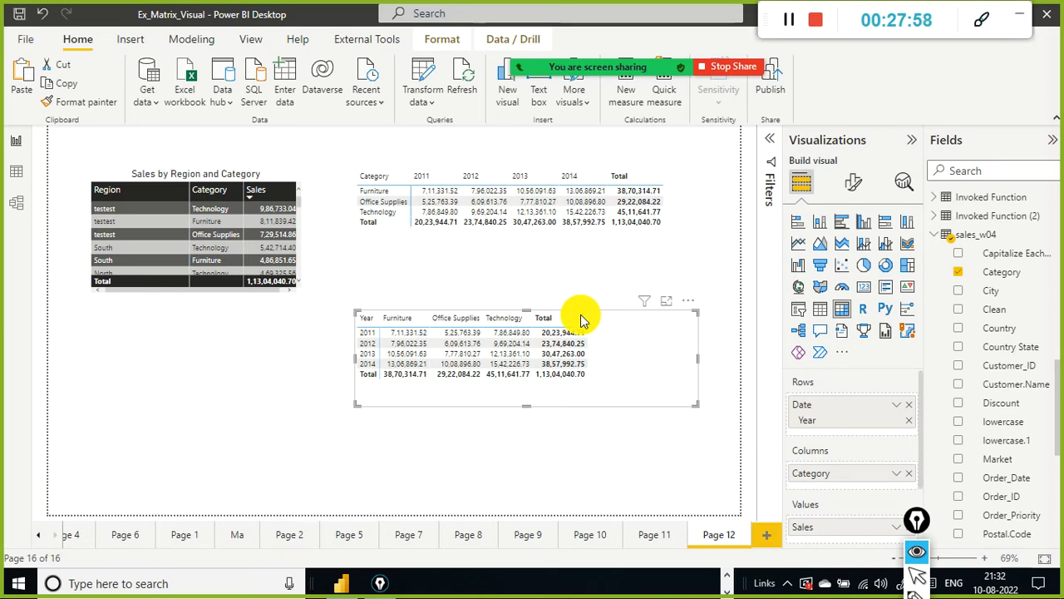
{"action": "key", "text": "alt+Tab"}
{"action": "key", "text": "alt+Tab"}
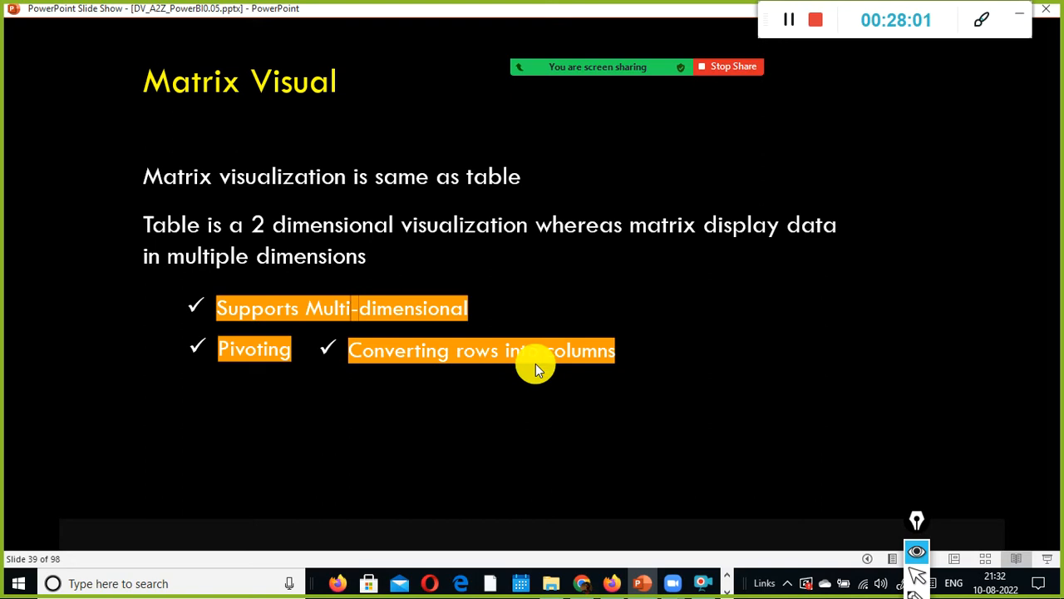
{"action": "left_click", "coordinate": [586, 342]}
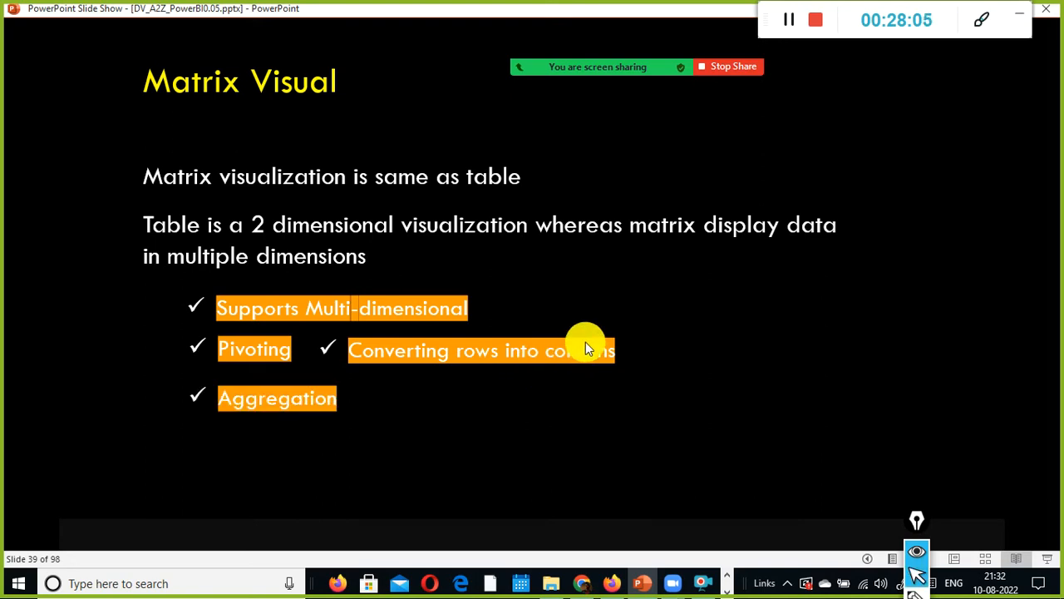
{"action": "key", "text": "alt+Tab"}
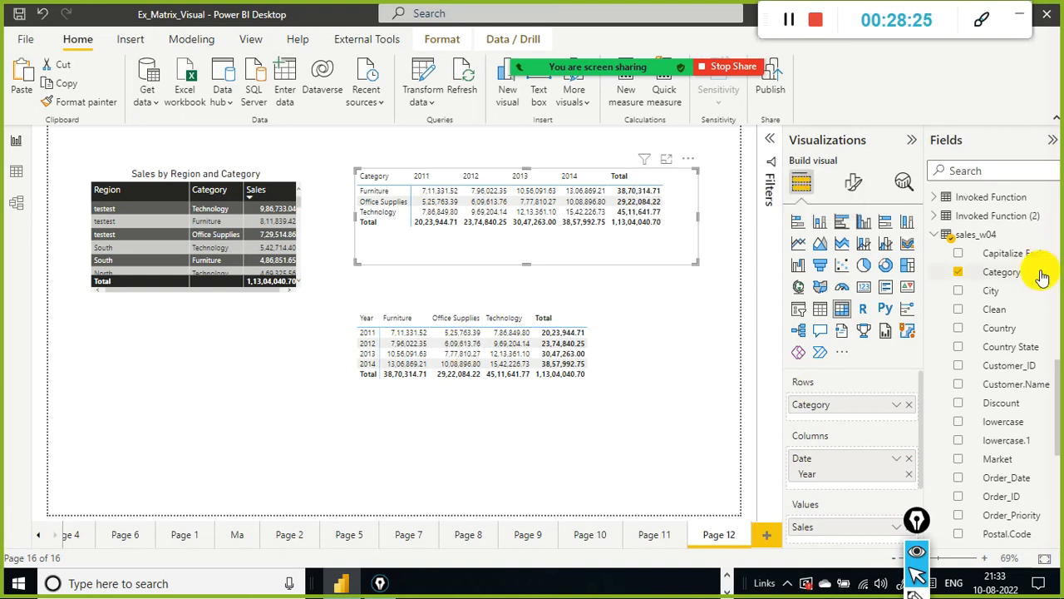
Step: Add the Segment field to the original matrix's rows beneath Category
{"action": "scroll", "coordinate": [1035, 291], "scroll_direction": "down", "scroll_amount": 3}
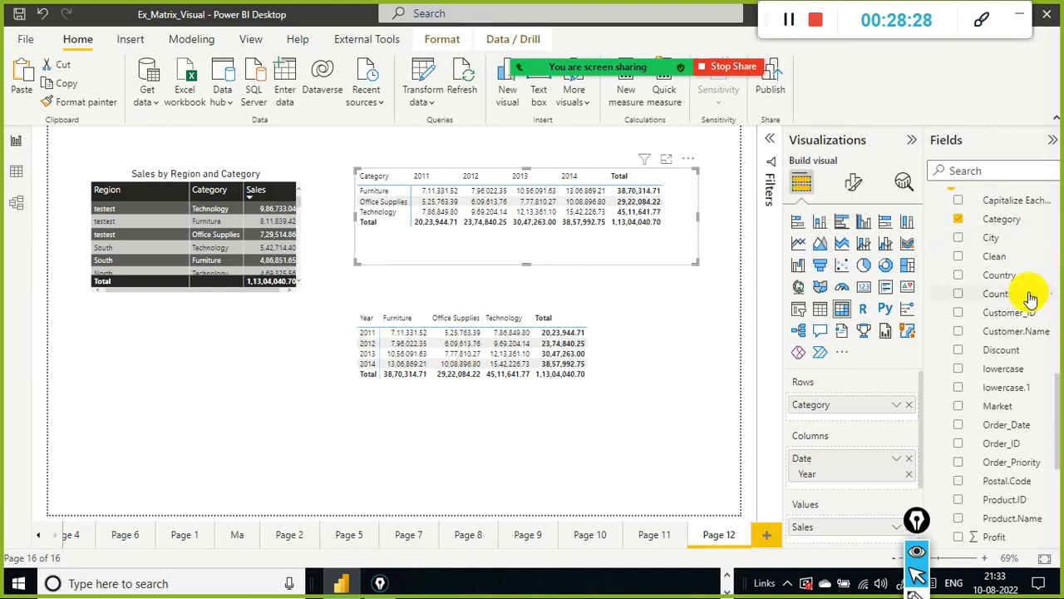
{"action": "scroll", "coordinate": [1030, 304], "scroll_direction": "down", "scroll_amount": 3}
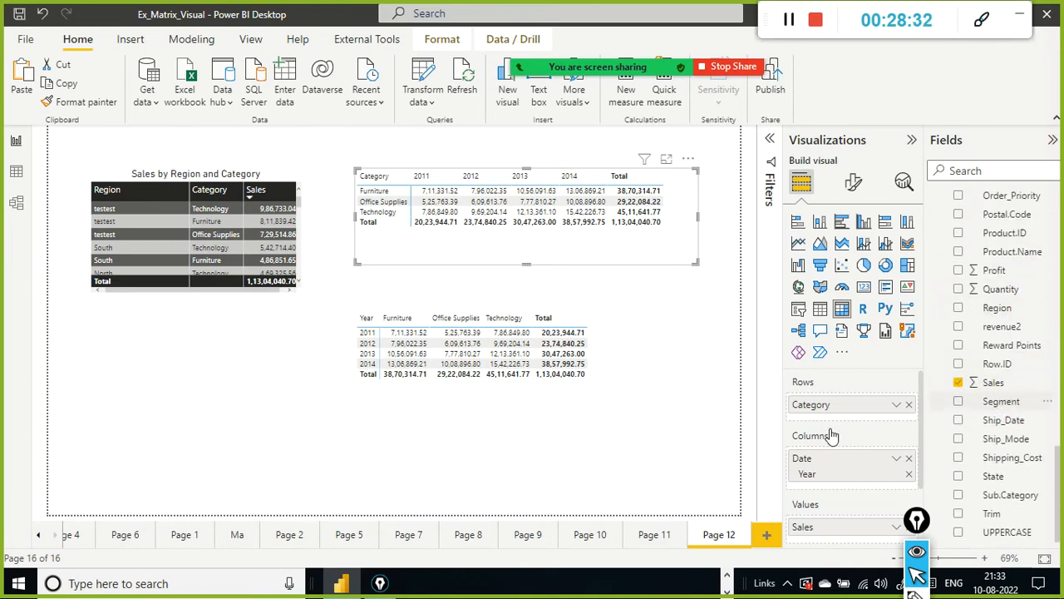
{"action": "left_click_drag", "start_coordinate": [998, 402], "coordinate": [857, 418]}
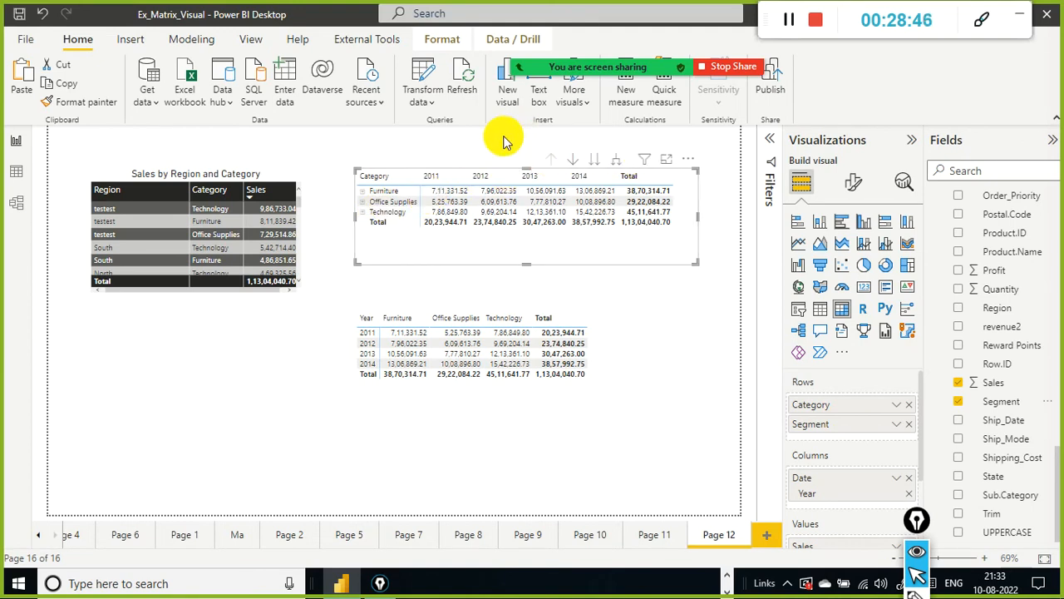
Step: Drill the original matrix down to the next level of its row hierarchy
{"action": "mouse_move", "coordinate": [527, 132]}
{"action": "left_mouse_down"}
{"action": "mouse_move", "coordinate": [533, 168]}
{"action": "mouse_move", "coordinate": [689, 169]}
{"action": "mouse_move", "coordinate": [631, 173]}
{"action": "left_mouse_up"}
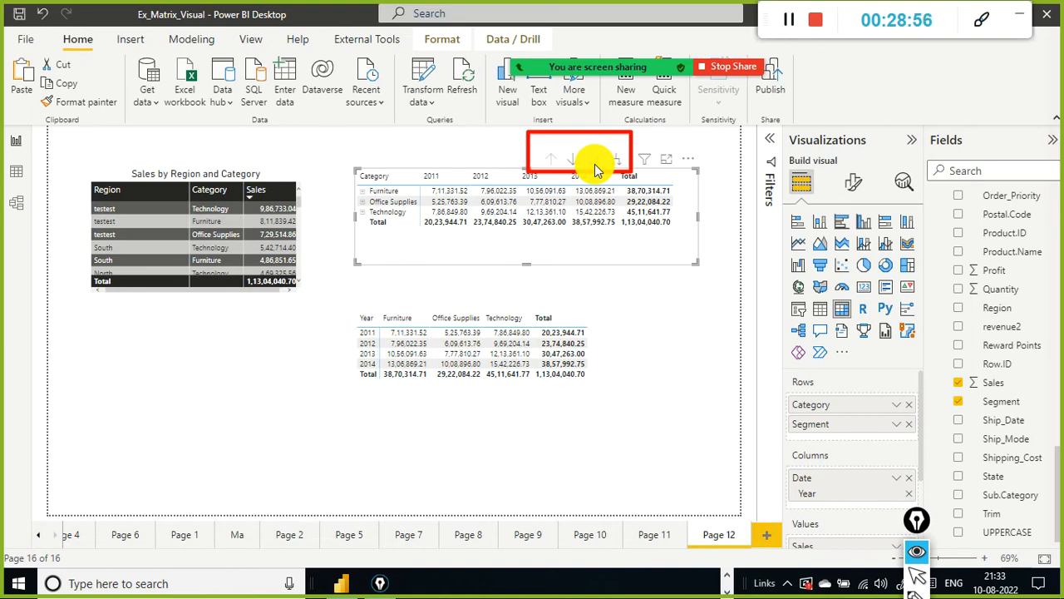
{"action": "left_click", "coordinate": [599, 160]}
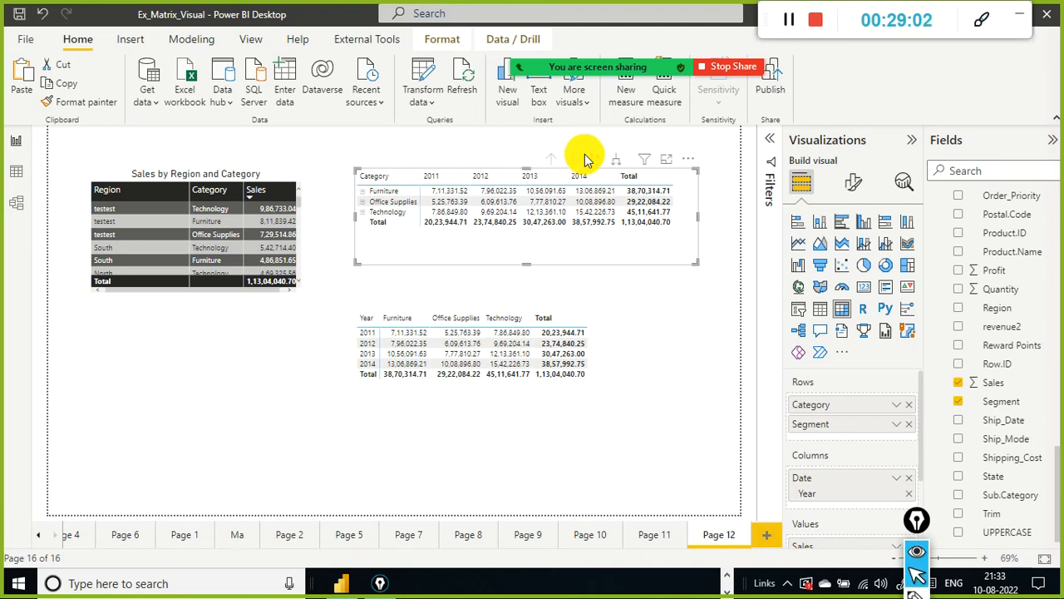
{"action": "left_click", "coordinate": [597, 160]}
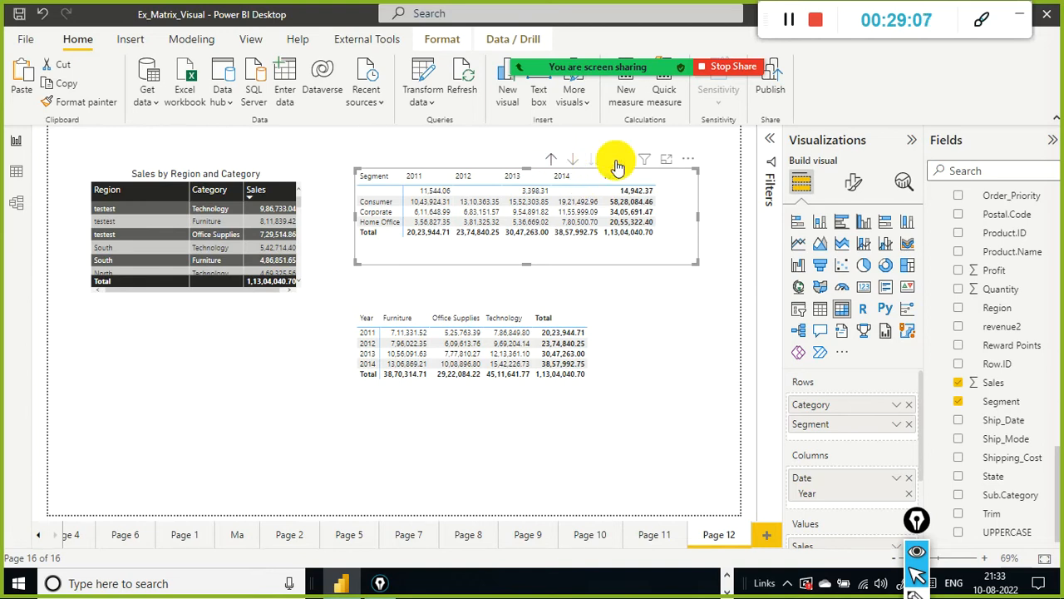
Step: Expand all rows of the original matrix down one level to show segments under each category
{"action": "left_click", "coordinate": [614, 162]}
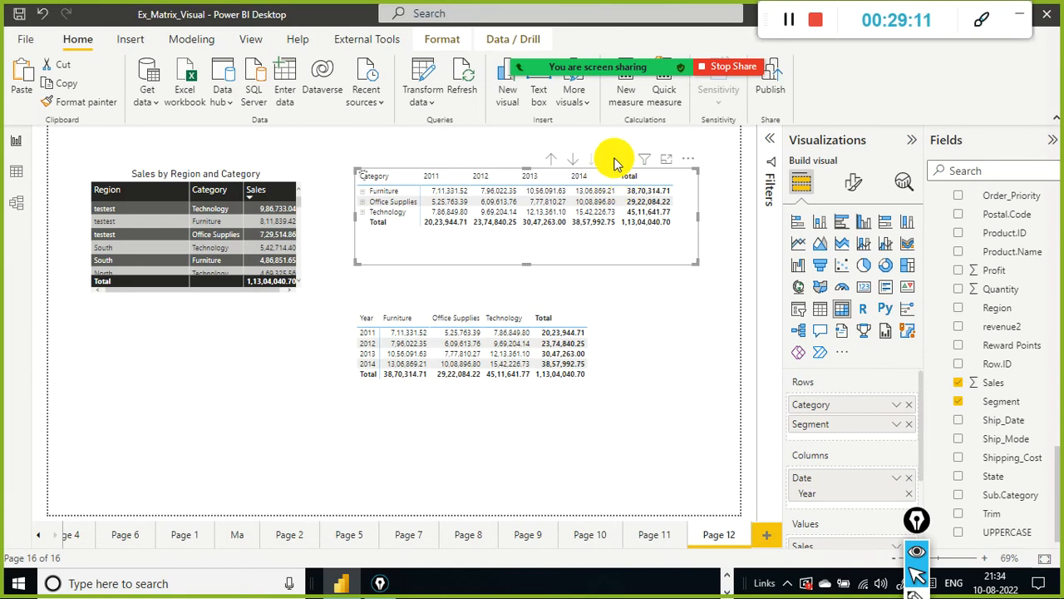
{"action": "left_click", "coordinate": [615, 161]}
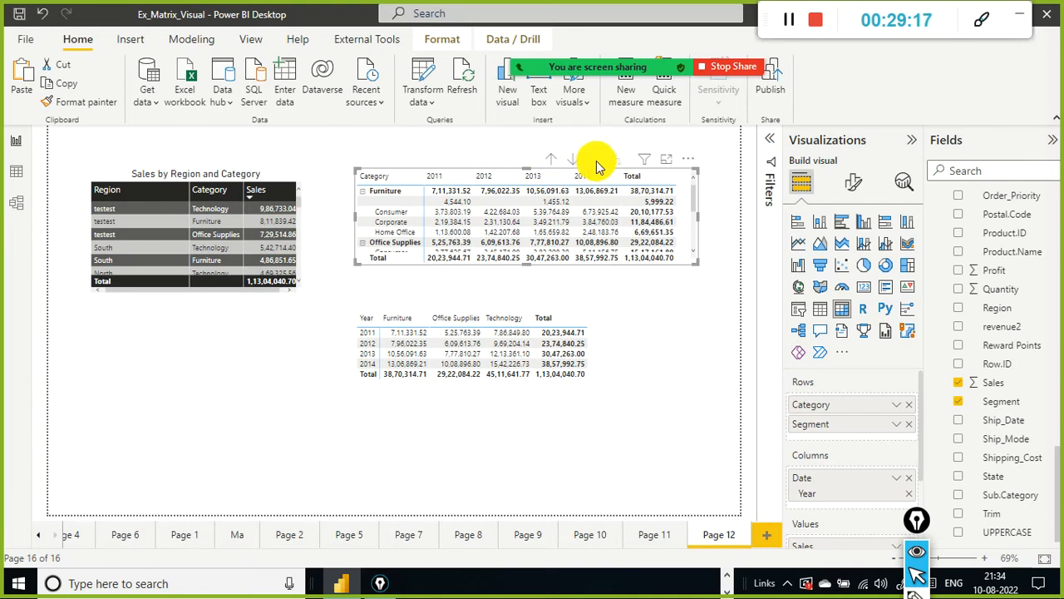
Step: Drill the original matrix back up to the Category level
{"action": "left_click", "coordinate": [553, 158]}
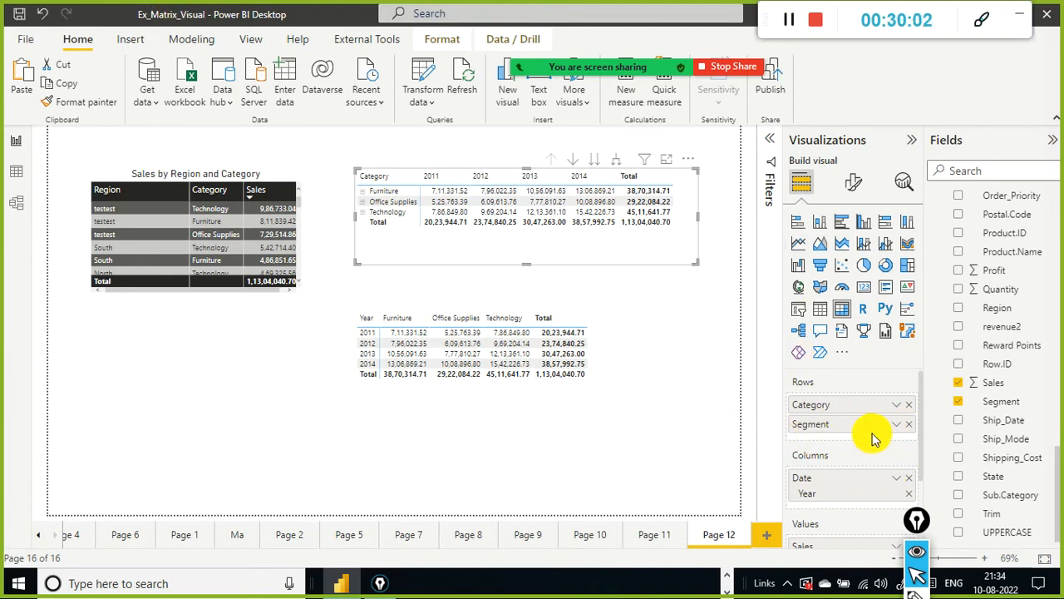
{"action": "scroll", "coordinate": [840, 424], "scroll_direction": "down", "scroll_amount": 1}
{"action": "scroll", "coordinate": [833, 467], "scroll_direction": "up", "scroll_amount": 1}
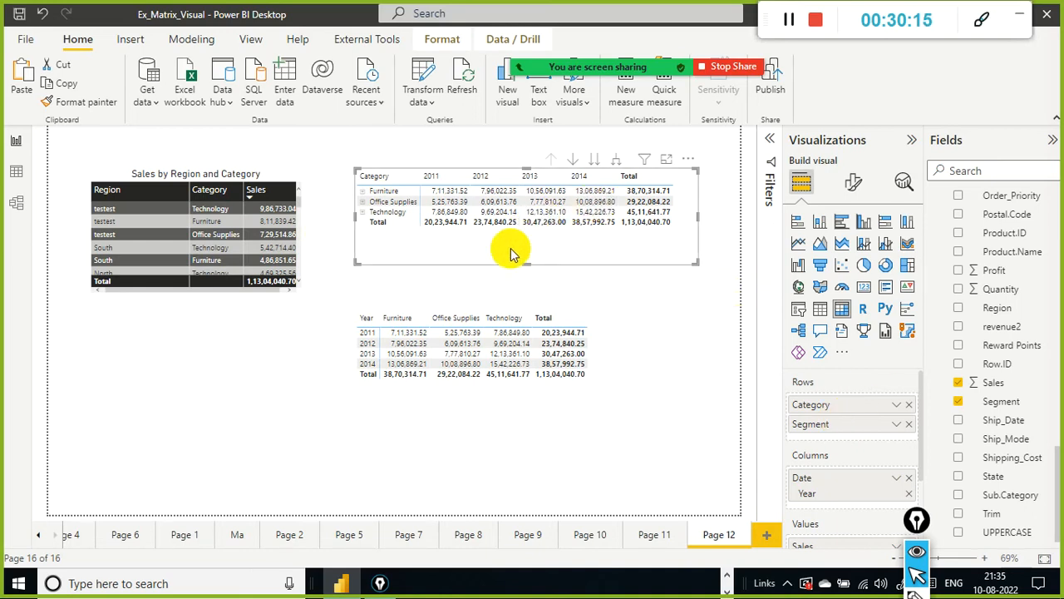
{"action": "left_click", "coordinate": [609, 415]}
{"action": "left_click", "coordinate": [618, 329]}
{"action": "left_click", "coordinate": [620, 414]}
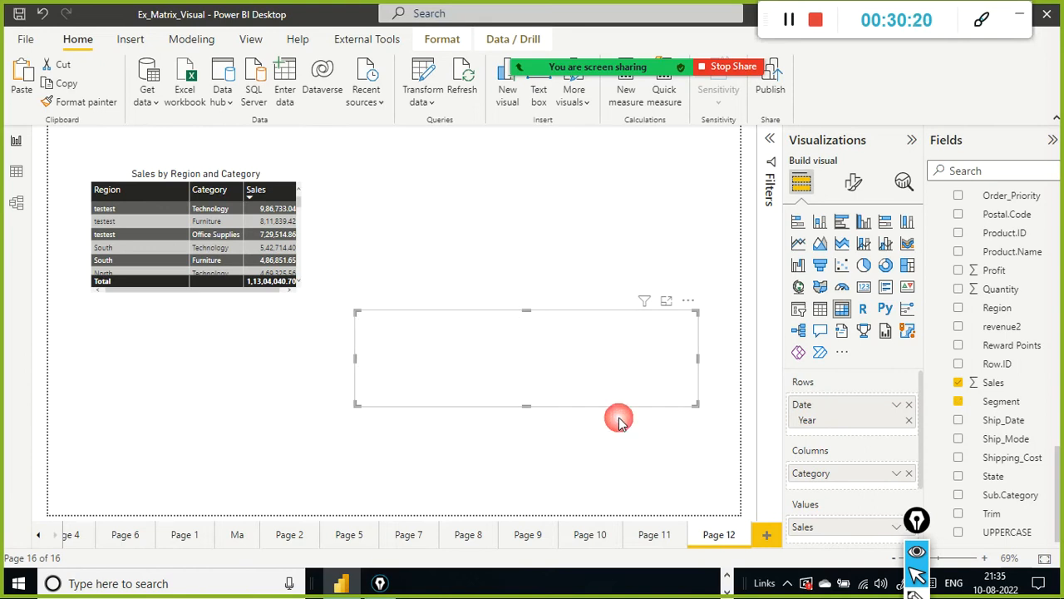
{"action": "left_click", "coordinate": [563, 261]}
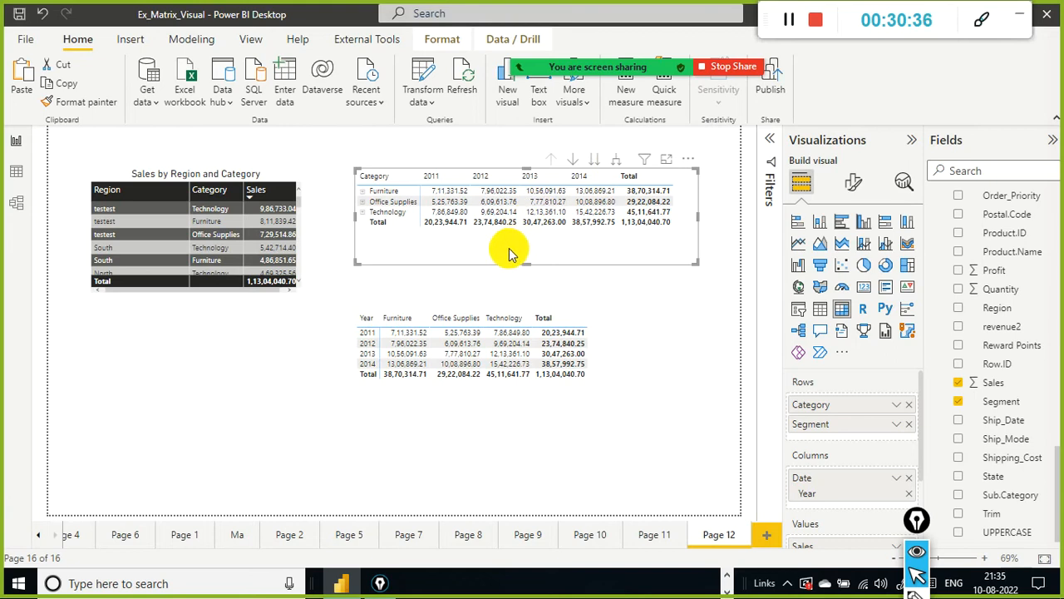
Step: Expand the Furniture category in the original matrix to show its segments
{"action": "left_click", "coordinate": [364, 192]}
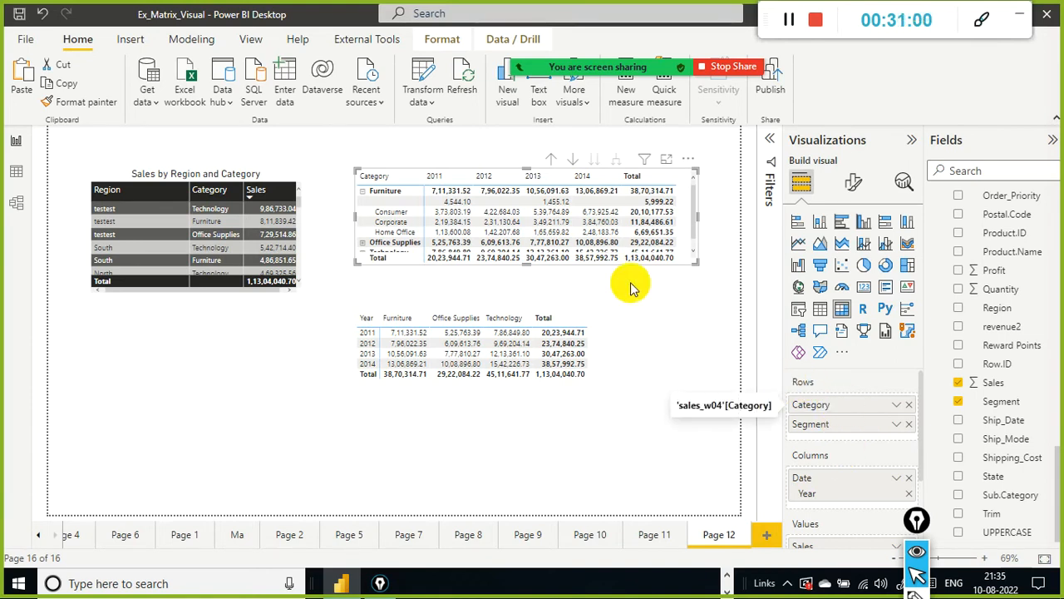
{"action": "left_click", "coordinate": [362, 191]}
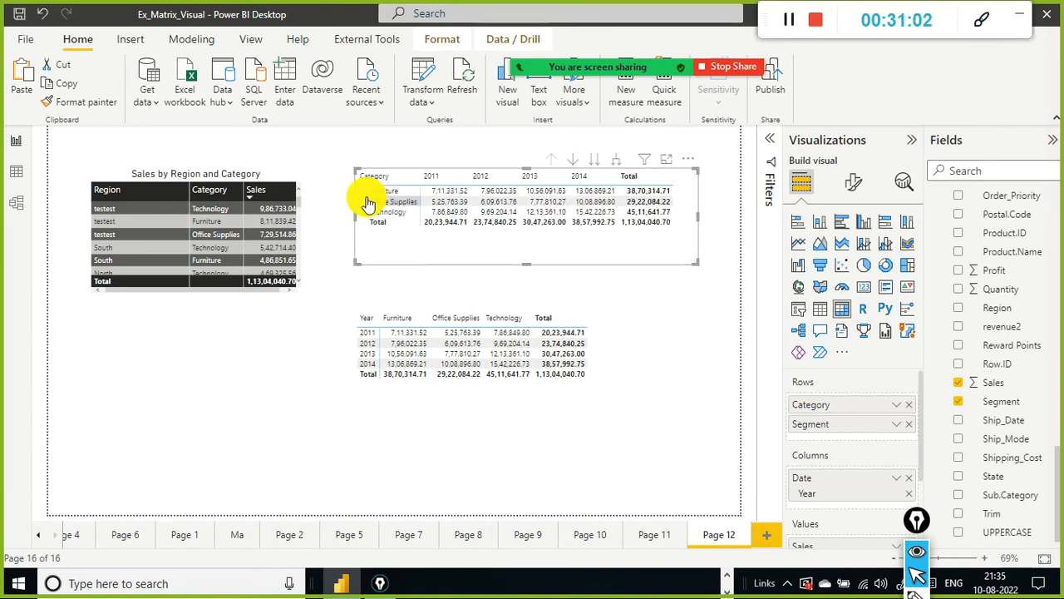
{"action": "left_click", "coordinate": [363, 191]}
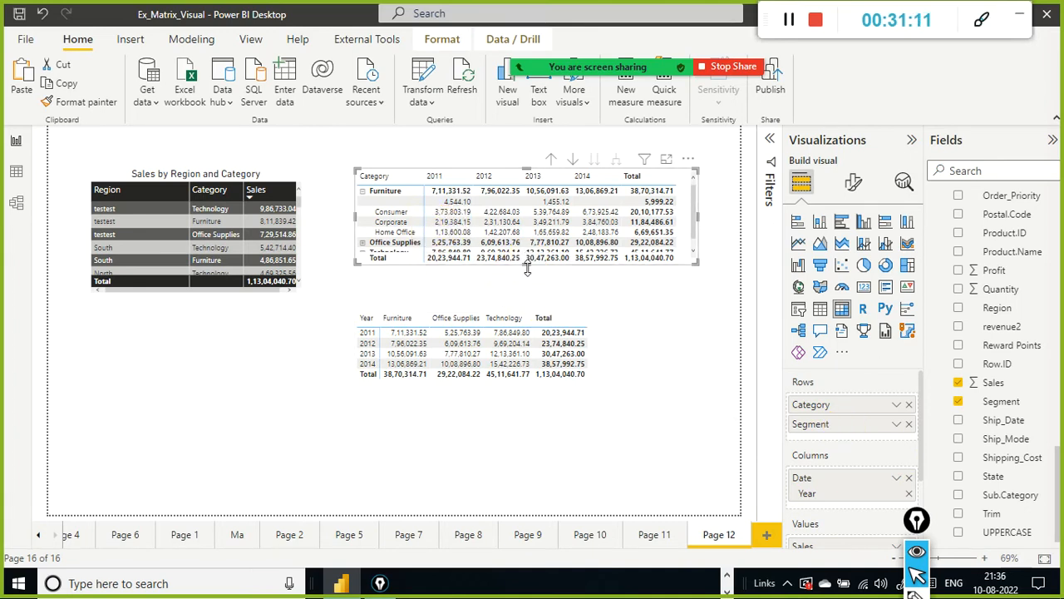
Step: Make the original matrix taller and expand the Office Supplies and Technology categories
{"action": "left_click_drag", "start_coordinate": [526, 262], "coordinate": [529, 292]}
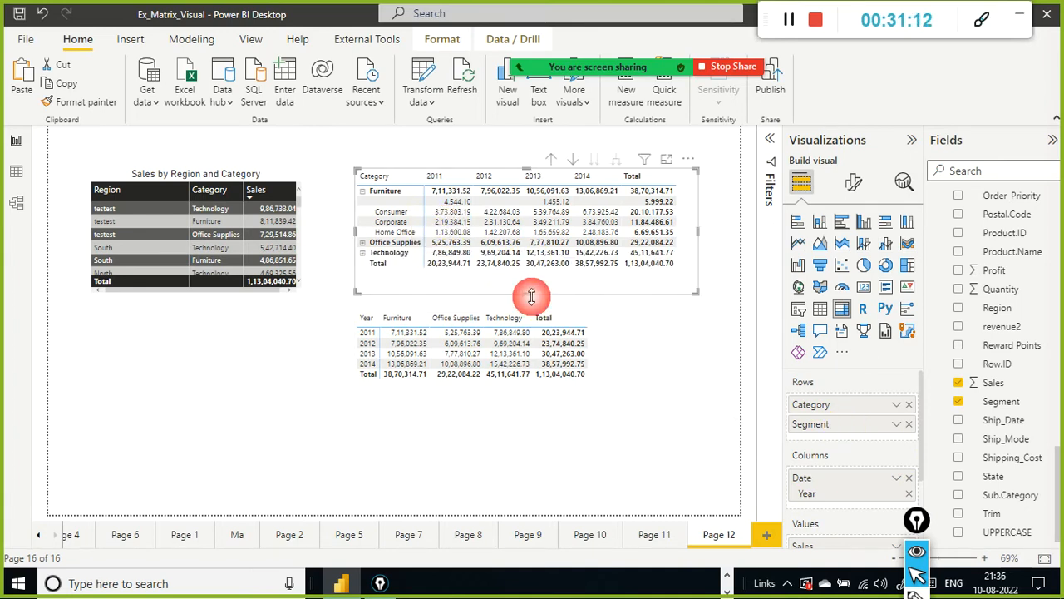
{"action": "left_click", "coordinate": [363, 242]}
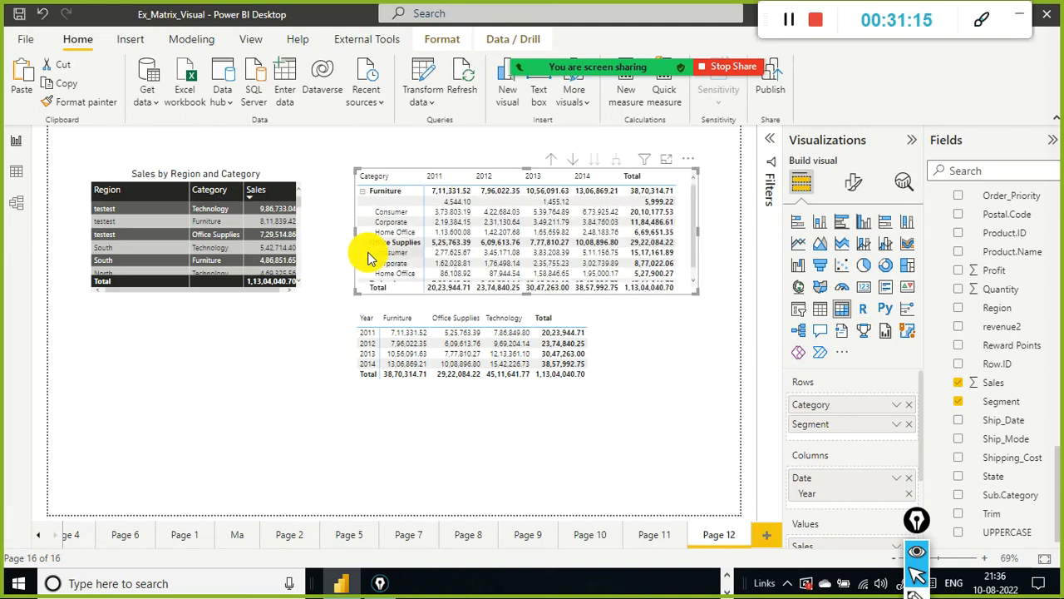
{"action": "scroll", "coordinate": [380, 250], "scroll_direction": "down", "scroll_amount": 1}
{"action": "left_click", "coordinate": [361, 280]}
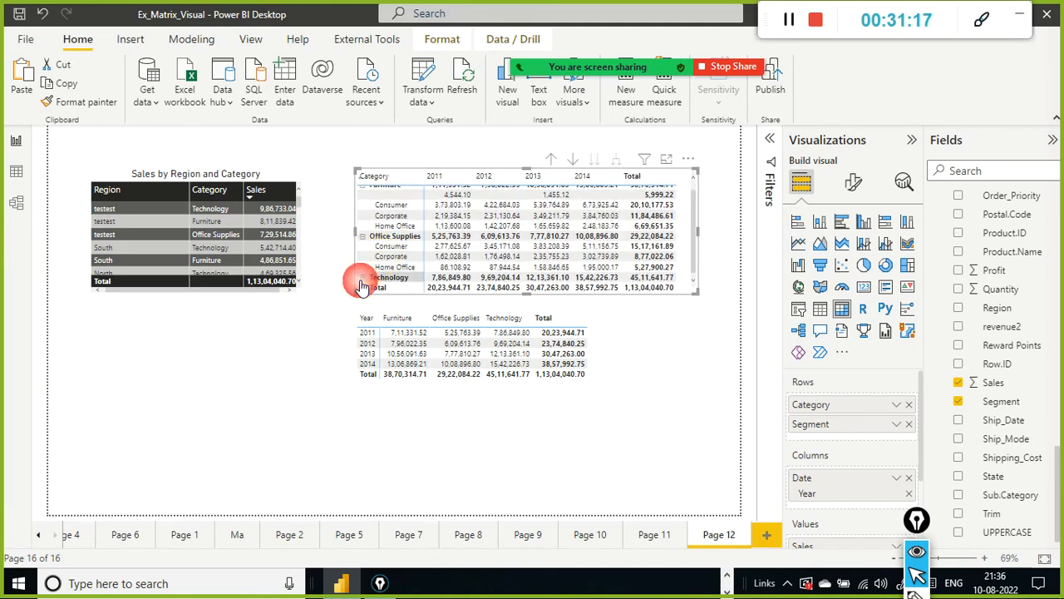
{"action": "scroll", "coordinate": [419, 271], "scroll_direction": "down", "scroll_amount": 2}
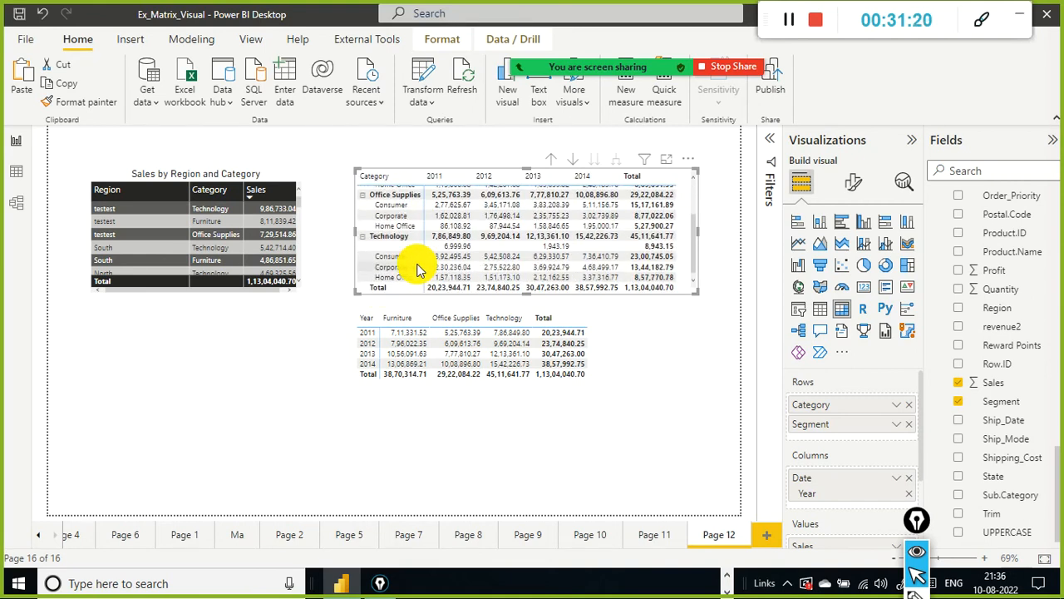
{"action": "scroll", "coordinate": [418, 270], "scroll_direction": "up", "scroll_amount": 3}
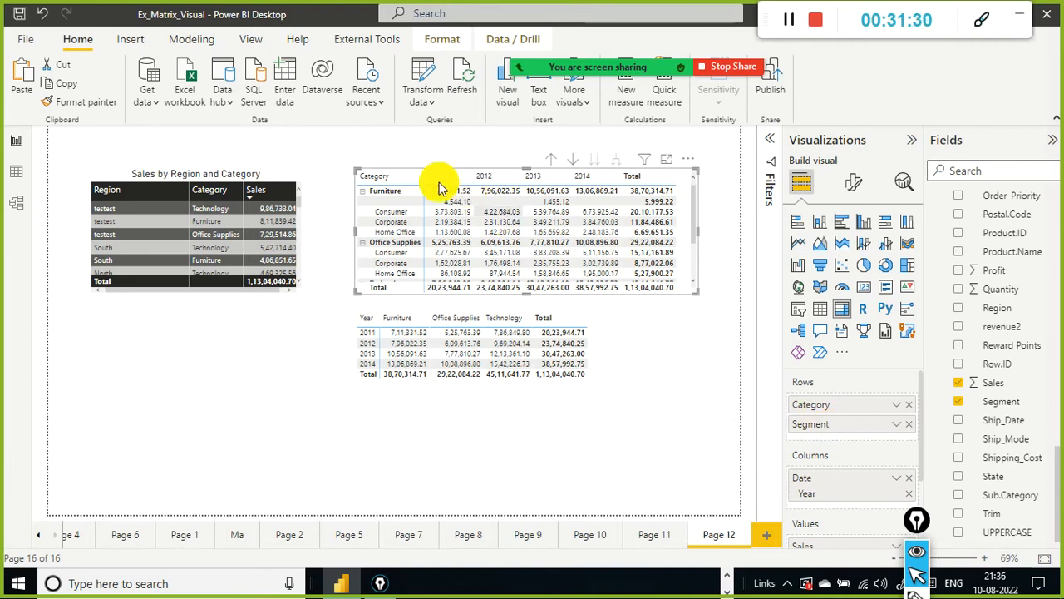
Step: Drill the original matrix up to categories and expand all rows down one level again
{"action": "left_click", "coordinate": [548, 161]}
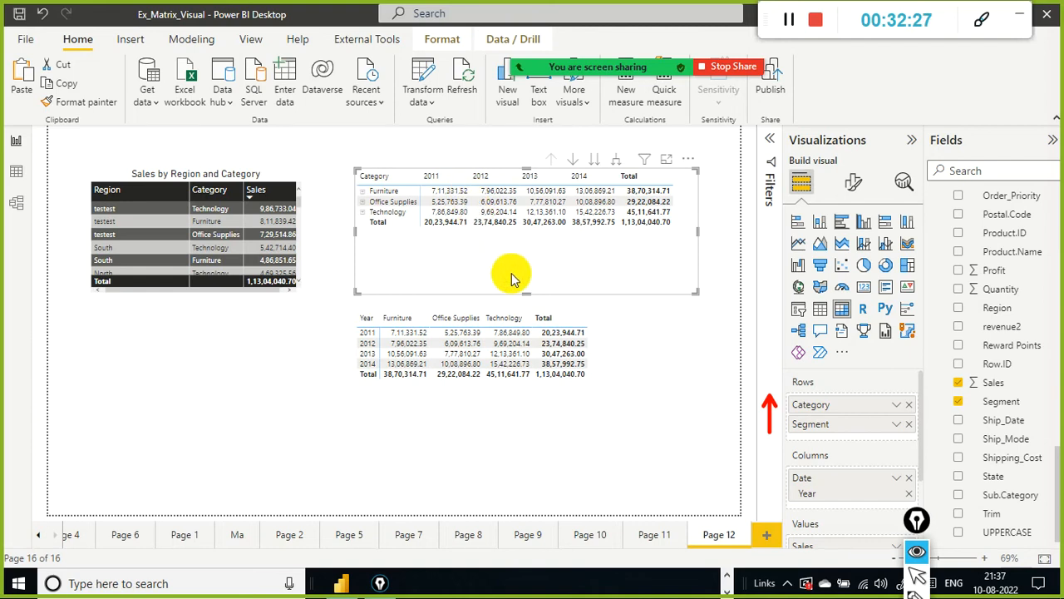
{"action": "left_click", "coordinate": [616, 163]}
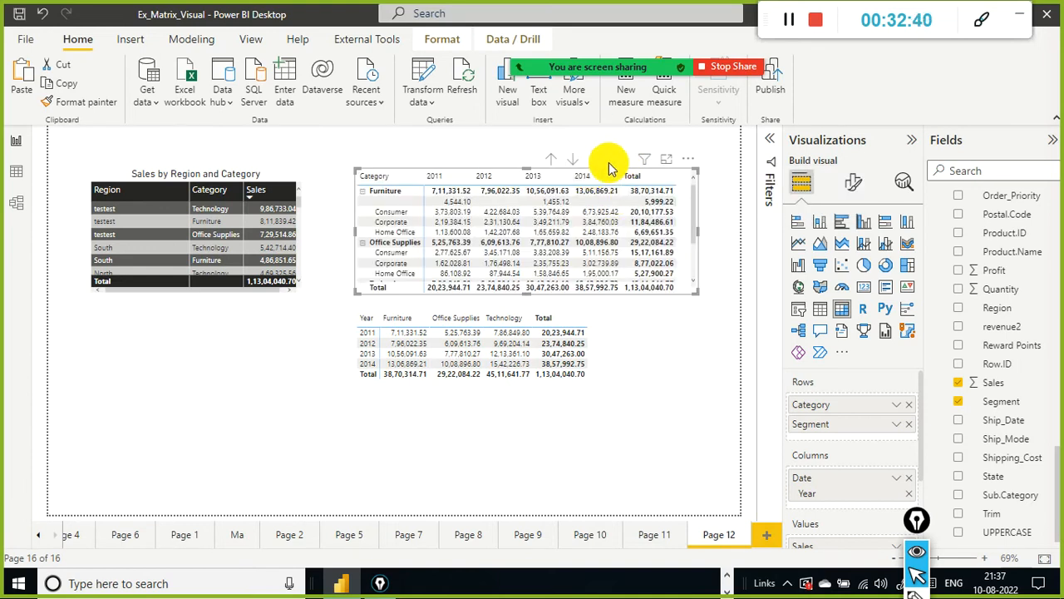
{"action": "left_click", "coordinate": [591, 308]}
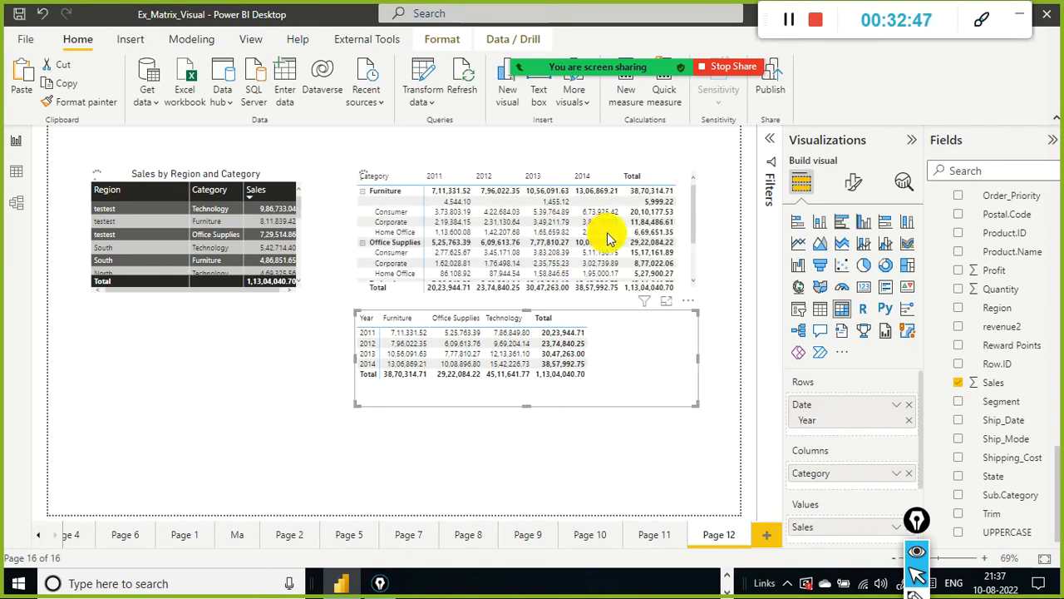
{"action": "left_click", "coordinate": [693, 247]}
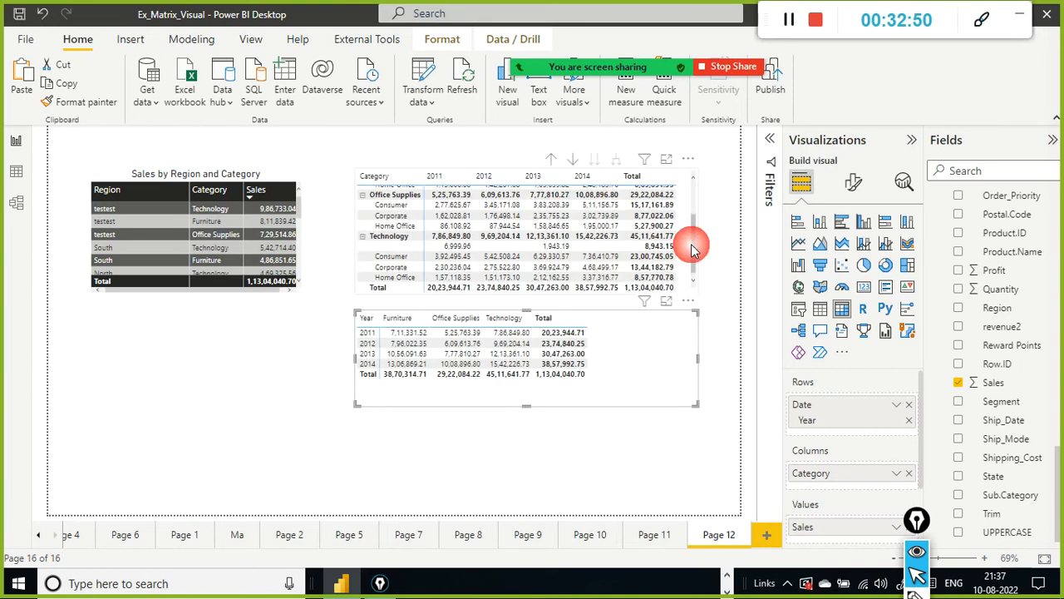
Step: Rearrange the page: enlarge the original matrix and move the pivoted matrix lower down
{"action": "mouse_move", "coordinate": [698, 232]}
{"action": "left_mouse_down"}
{"action": "mouse_move", "coordinate": [730, 230]}
{"action": "mouse_move", "coordinate": [692, 204]}
{"action": "left_mouse_up"}
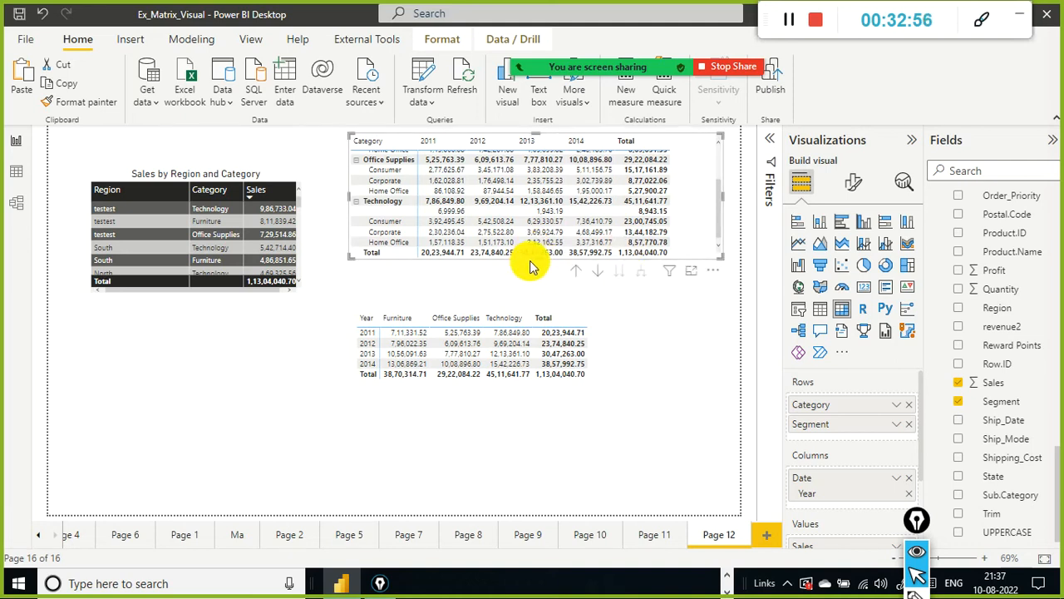
{"action": "left_click_drag", "start_coordinate": [538, 259], "coordinate": [538, 292]}
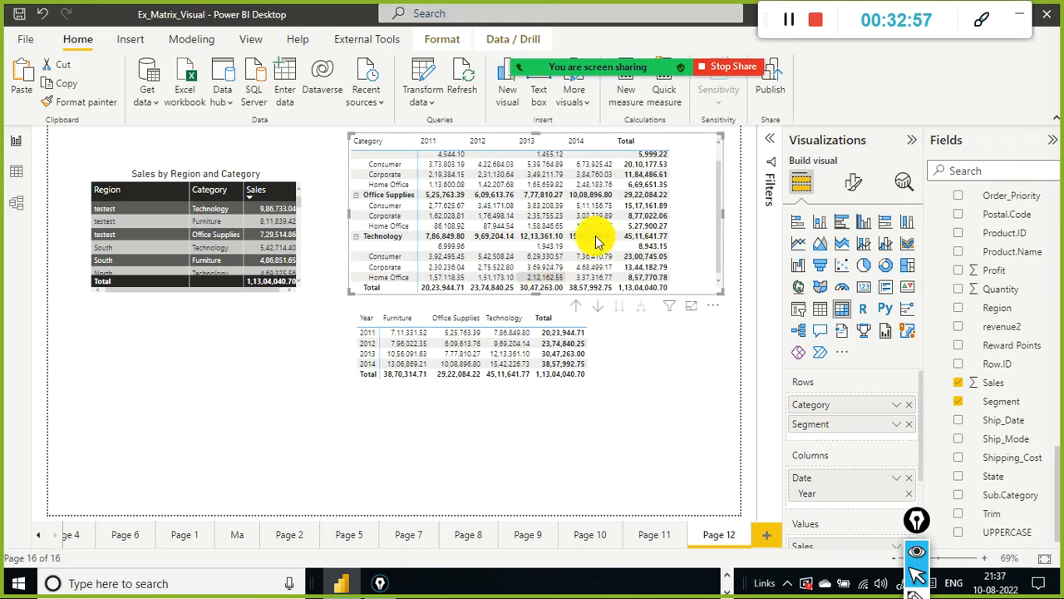
{"action": "scroll", "coordinate": [609, 232], "scroll_direction": "up", "scroll_amount": 1}
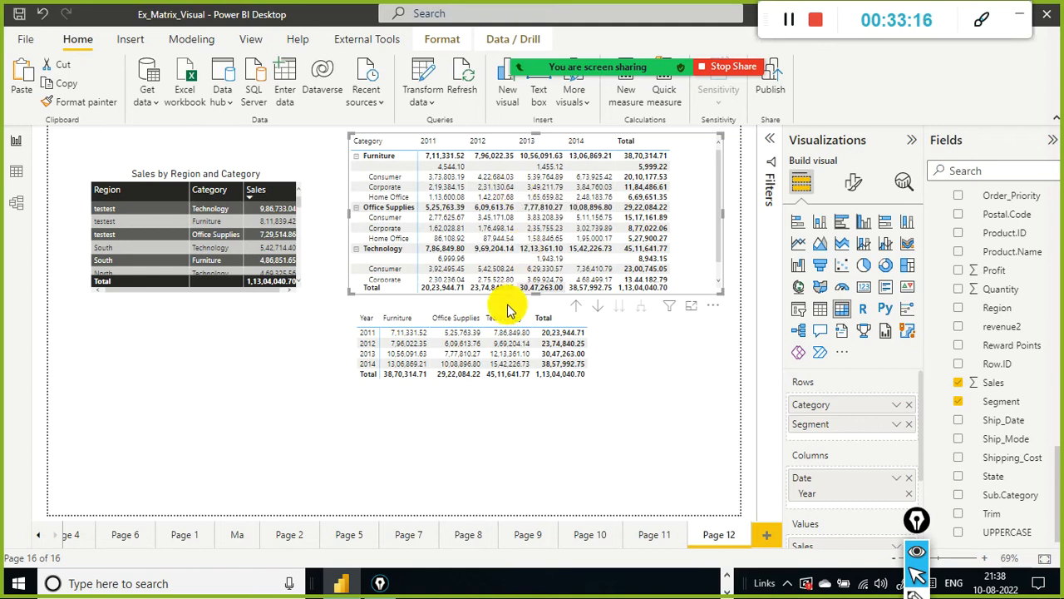
{"action": "left_click_drag", "start_coordinate": [602, 334], "coordinate": [582, 421]}
{"action": "left_click", "coordinate": [610, 325]}
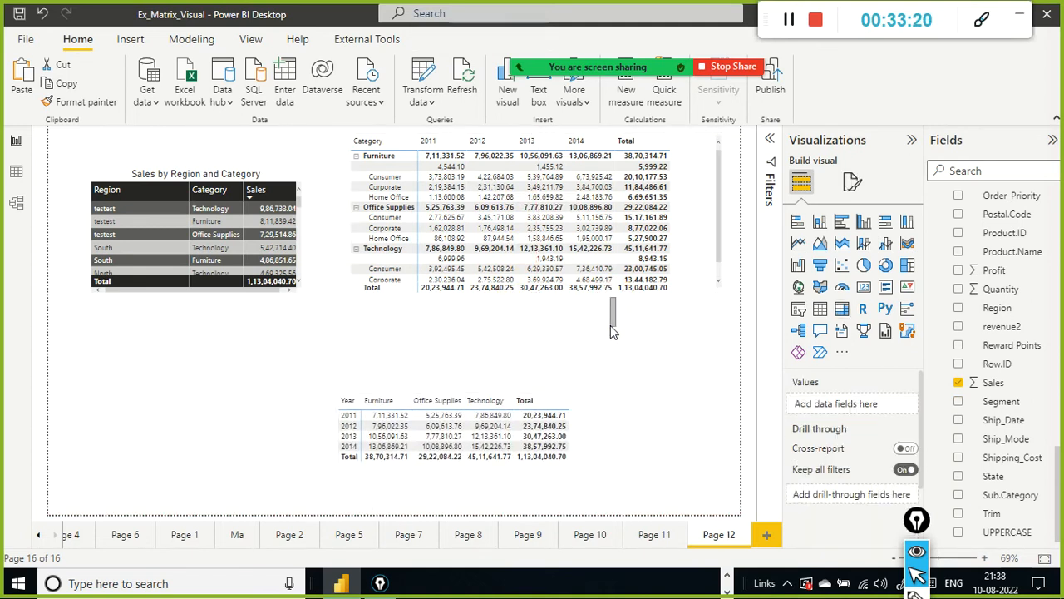
{"action": "mouse_move", "coordinate": [671, 224]}
{"action": "left_mouse_down"}
{"action": "mouse_move", "coordinate": [670, 273]}
{"action": "mouse_move", "coordinate": [660, 235]}
{"action": "left_mouse_up"}
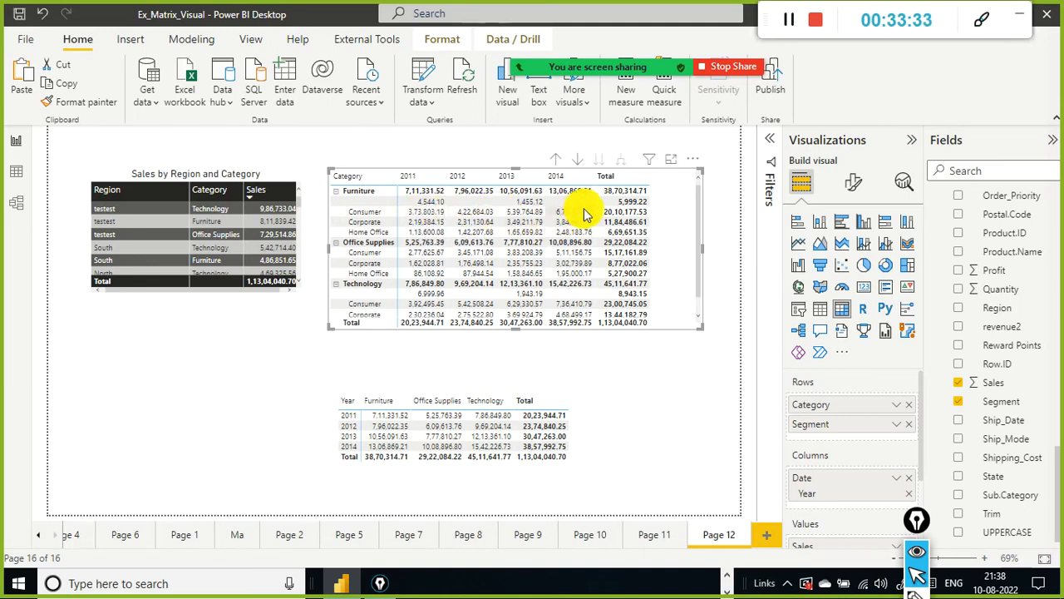
Step: Collapse the original matrix to categories, then expand all rows one level to show segments
{"action": "left_click", "coordinate": [559, 159]}
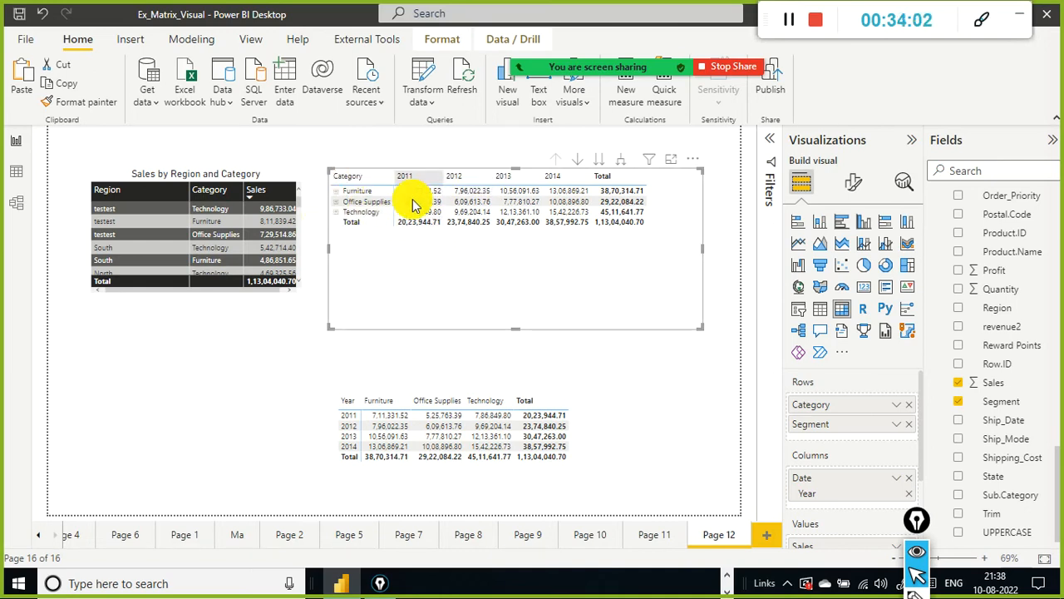
{"action": "left_click", "coordinate": [624, 161]}
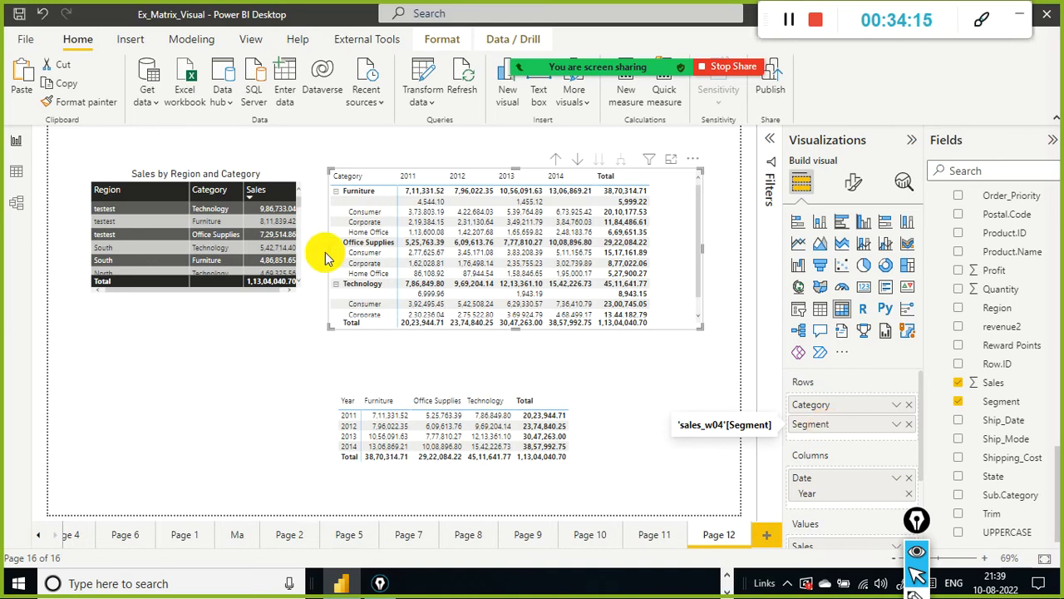
{"action": "scroll", "coordinate": [415, 304], "scroll_direction": "down", "scroll_amount": 2}
{"action": "scroll", "coordinate": [416, 304], "scroll_direction": "up", "scroll_amount": 2}
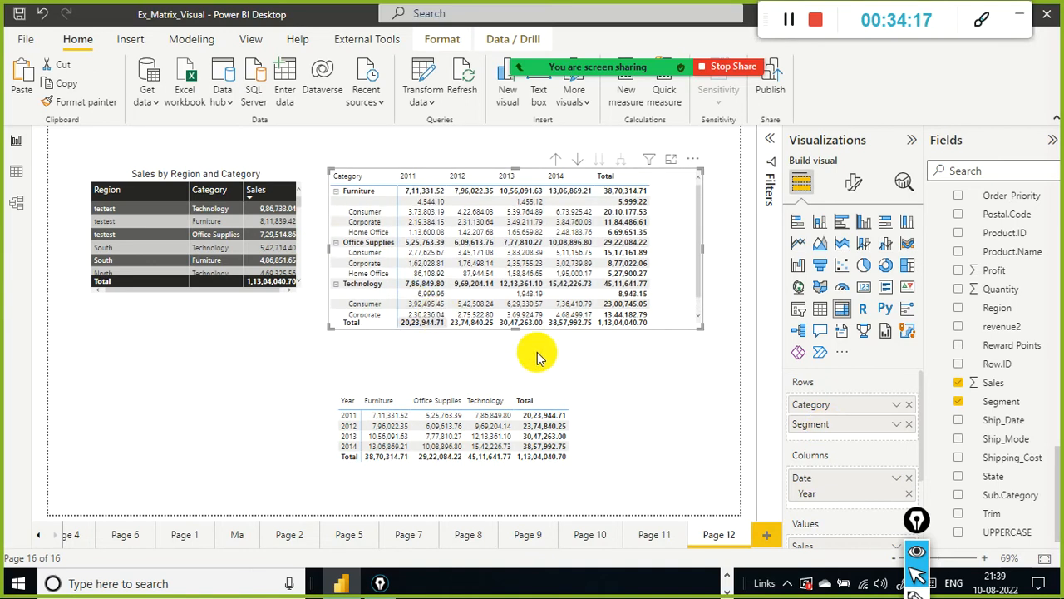
Step: Lengthen the original matrix, then drill it up and expand all rows one level once more
{"action": "left_click_drag", "start_coordinate": [519, 332], "coordinate": [516, 360]}
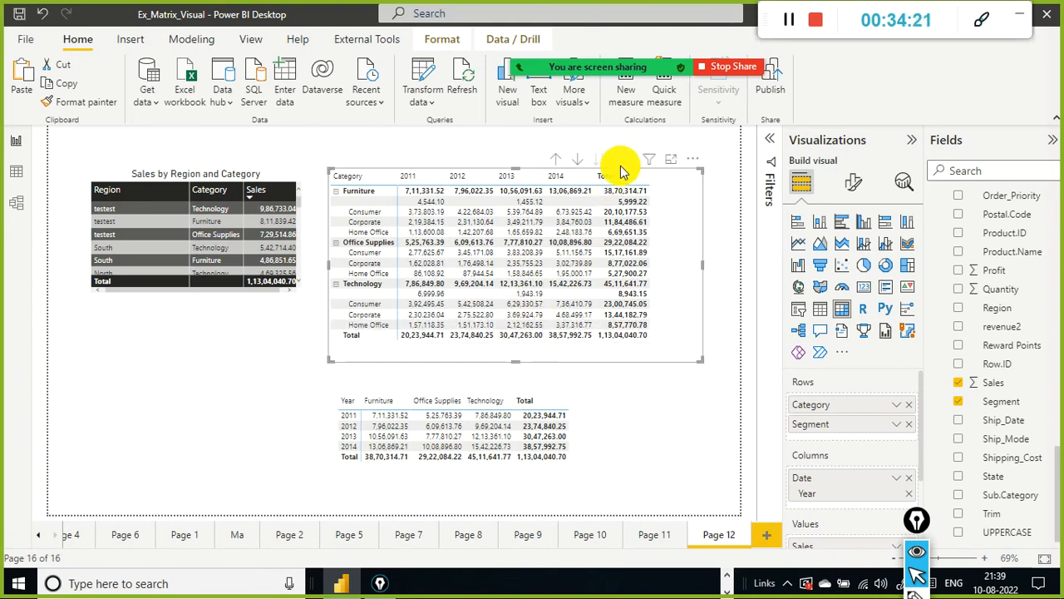
{"action": "left_click", "coordinate": [556, 159]}
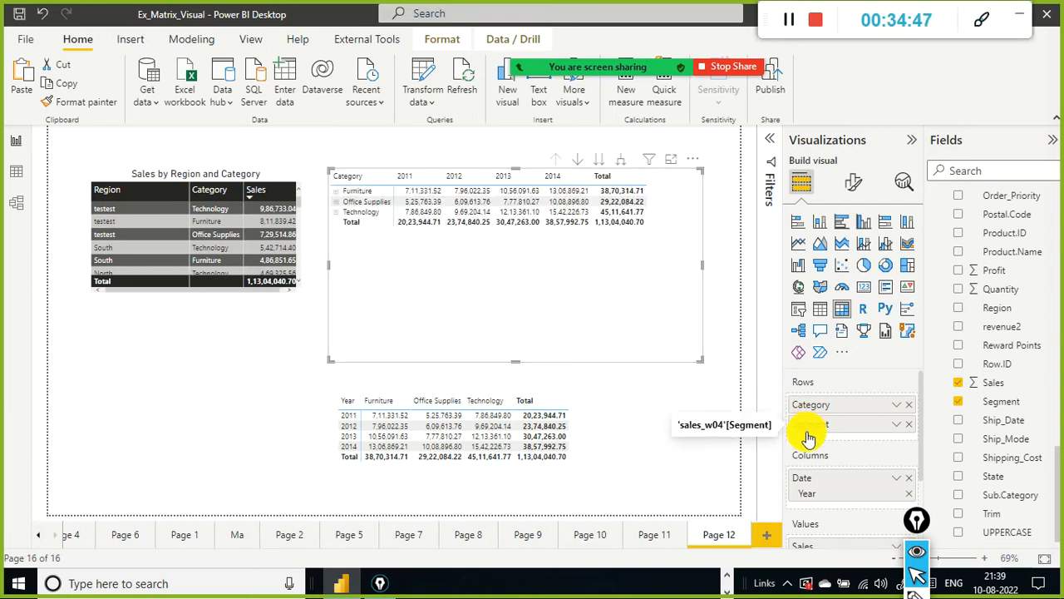
{"action": "left_click", "coordinate": [620, 160]}
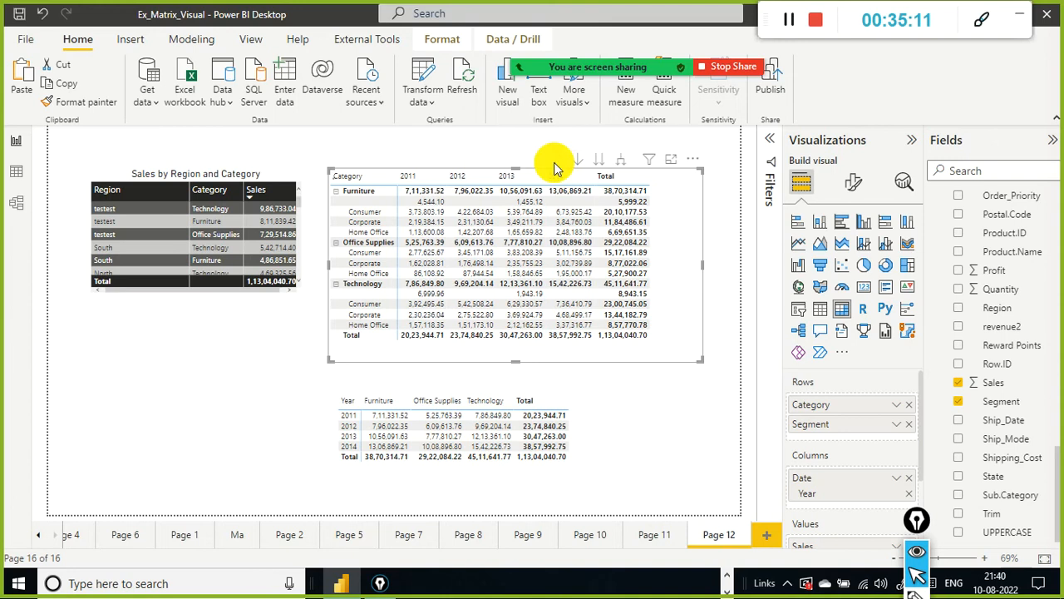
Step: Use the drill-up, next-level and expand controls on the original matrix, returning it to the Category level
{"action": "left_click", "coordinate": [554, 162]}
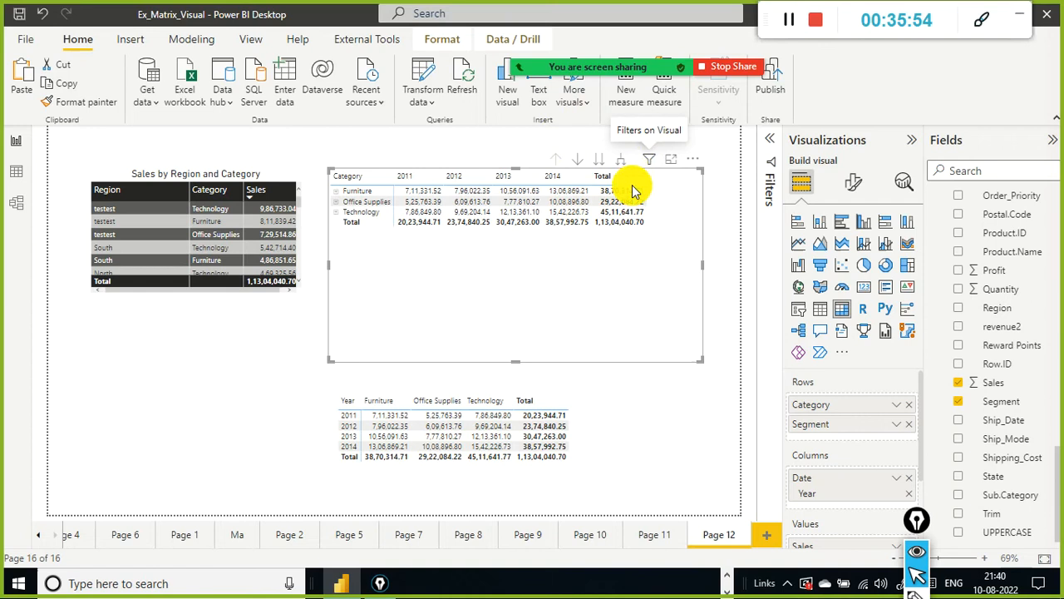
{"action": "mouse_move", "coordinate": [645, 167]}
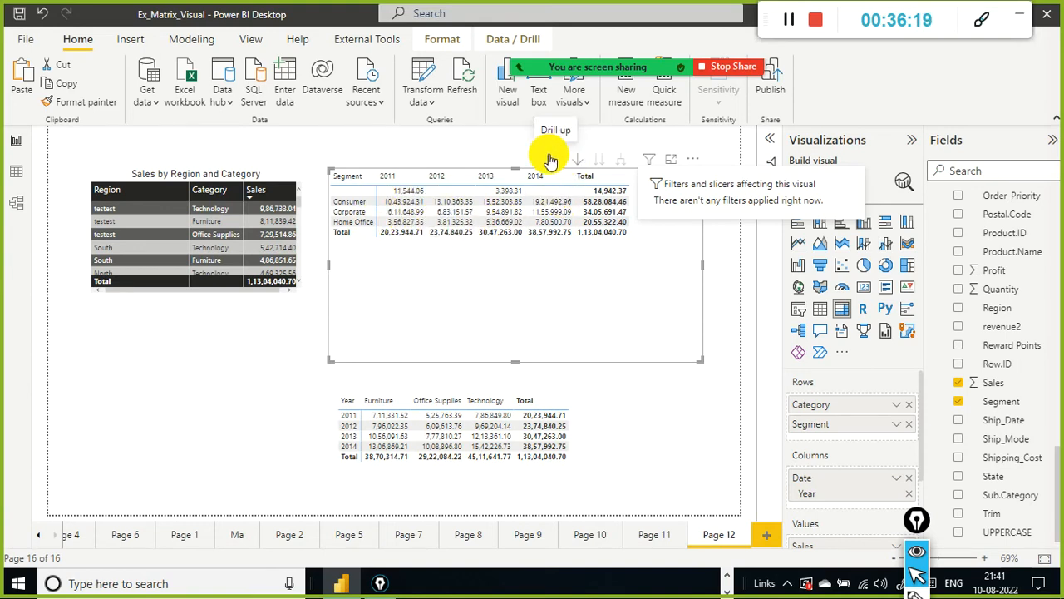
{"action": "left_click", "coordinate": [619, 169]}
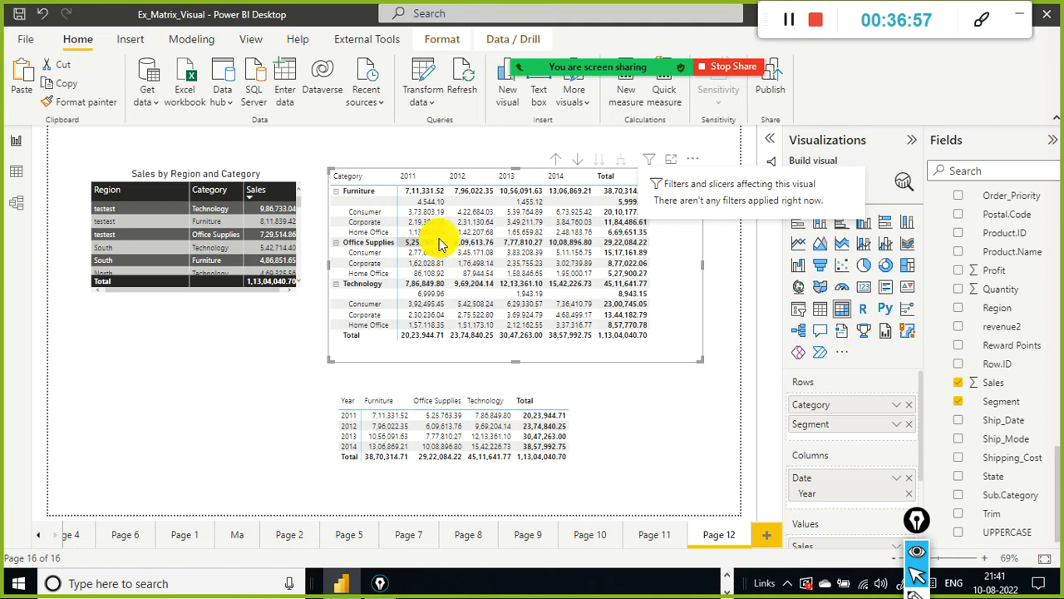
{"action": "left_click", "coordinate": [562, 159]}
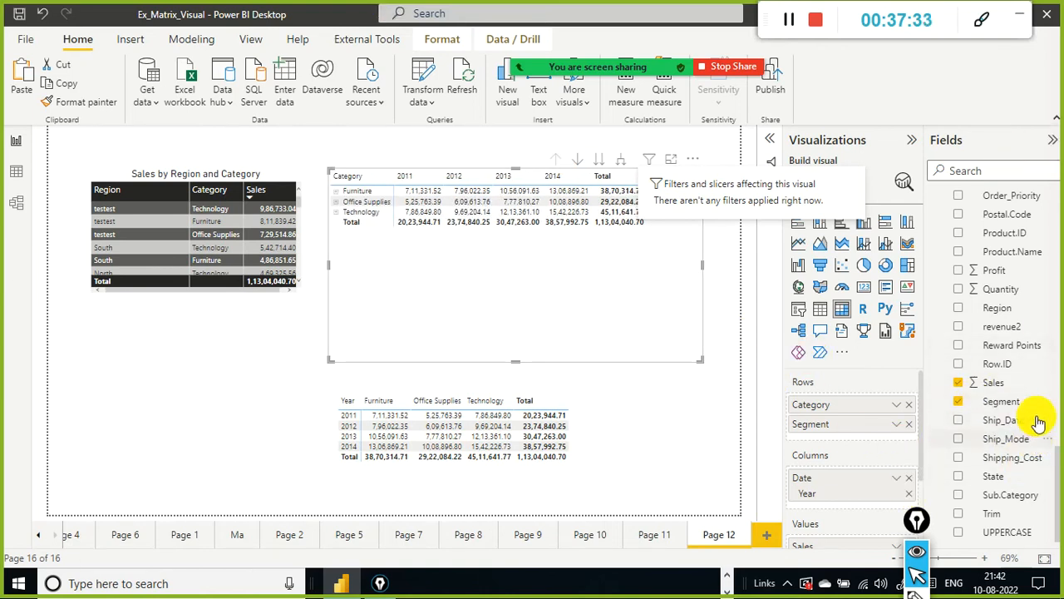
Step: Add the Ship_Mode field to the original matrix's rows between Category and Segment
{"action": "scroll", "coordinate": [1036, 395], "scroll_direction": "up", "scroll_amount": 1}
{"action": "scroll", "coordinate": [1038, 397], "scroll_direction": "up", "scroll_amount": 10}
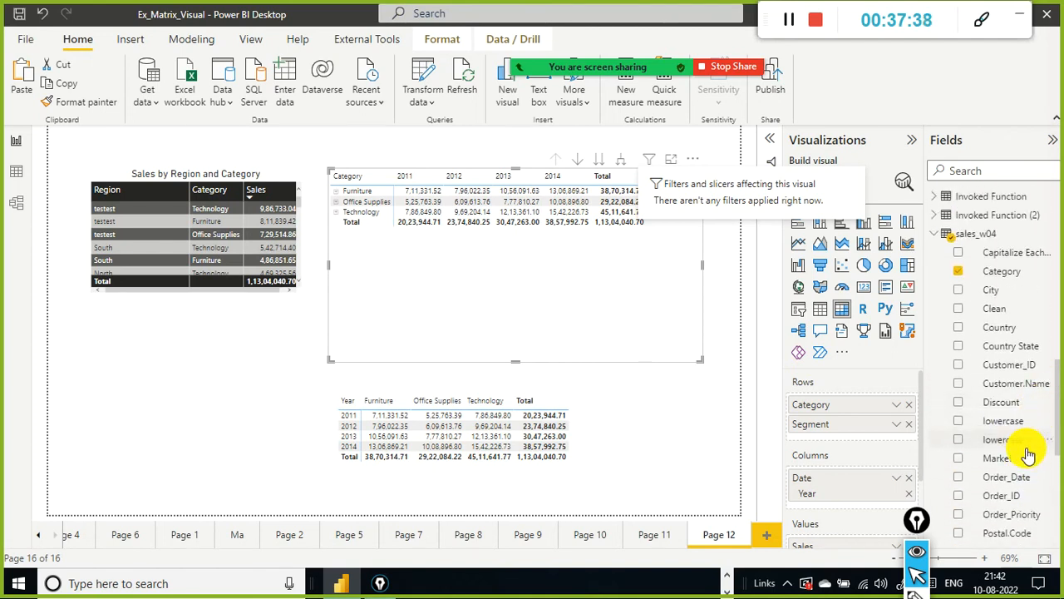
{"action": "scroll", "coordinate": [1031, 455], "scroll_direction": "down", "scroll_amount": 8}
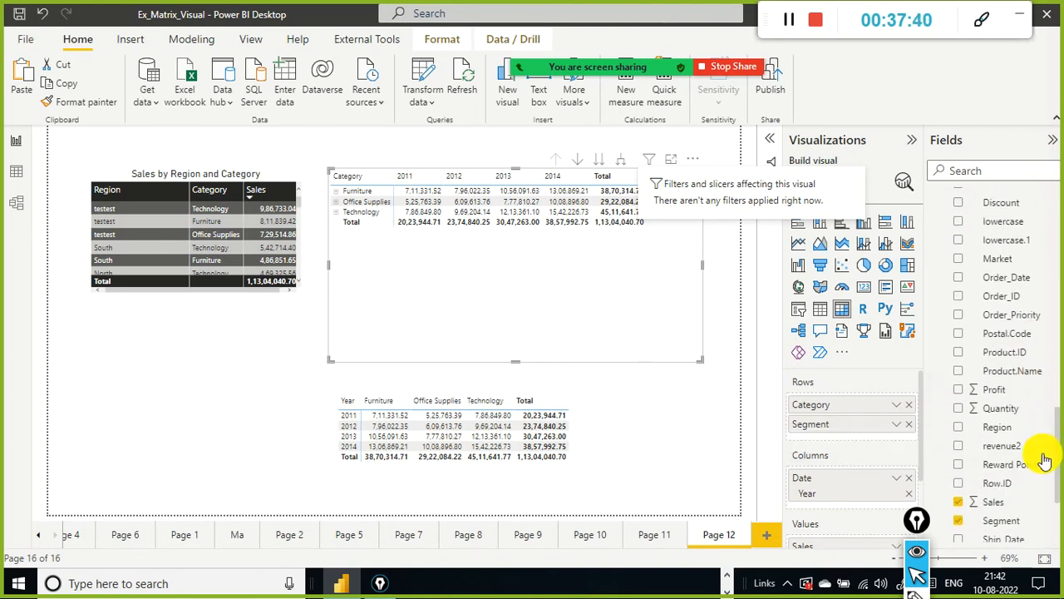
{"action": "scroll", "coordinate": [1044, 459], "scroll_direction": "down", "scroll_amount": 3}
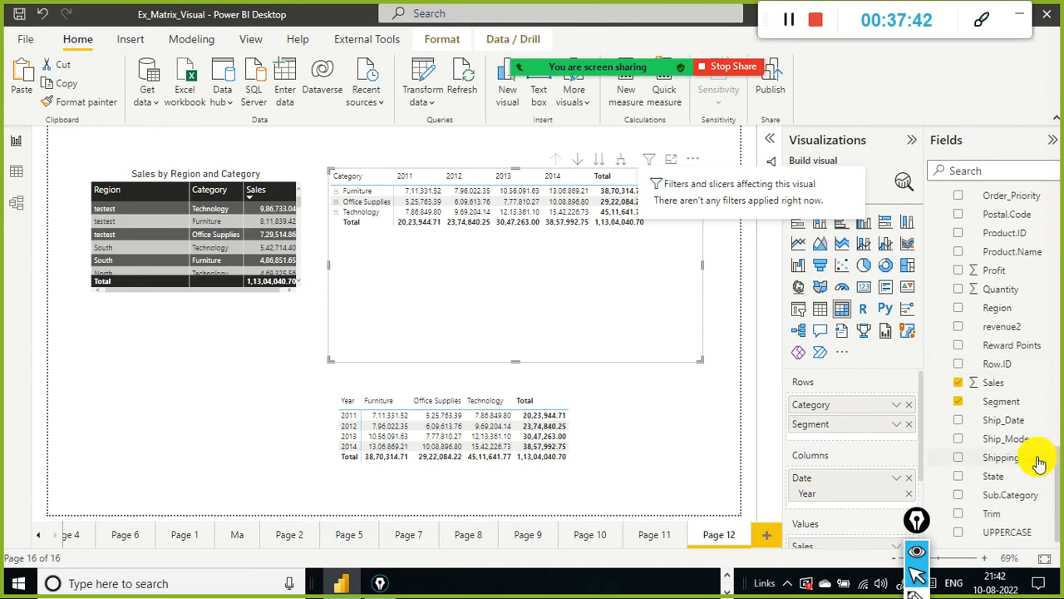
{"action": "left_click_drag", "start_coordinate": [814, 426], "coordinate": [860, 424]}
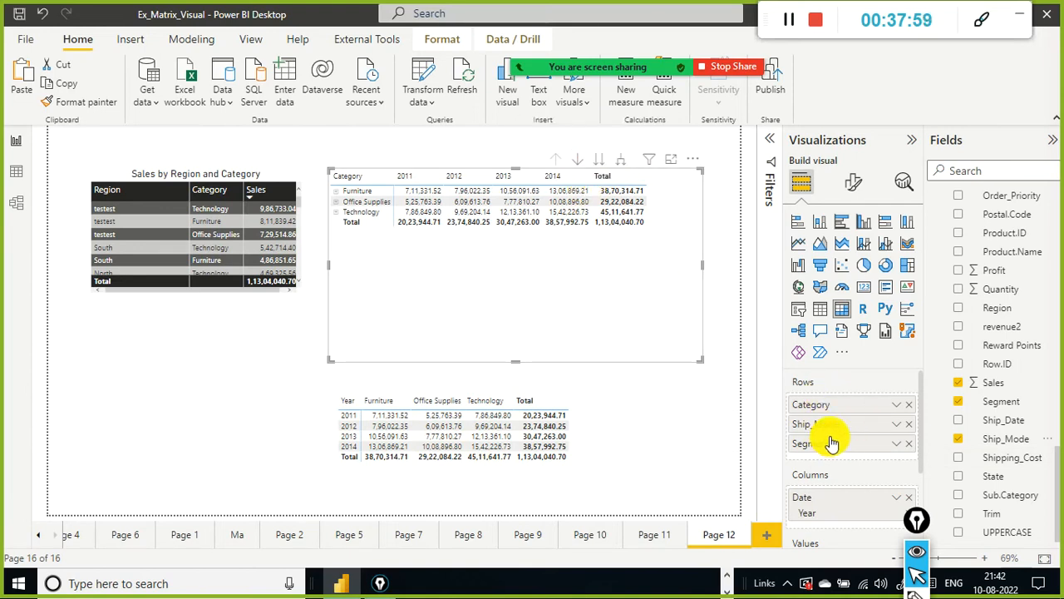
Step: Drill the original matrix down to the Ship_Mode and Segment levels, then drill back up to Category
{"action": "left_click", "coordinate": [595, 160]}
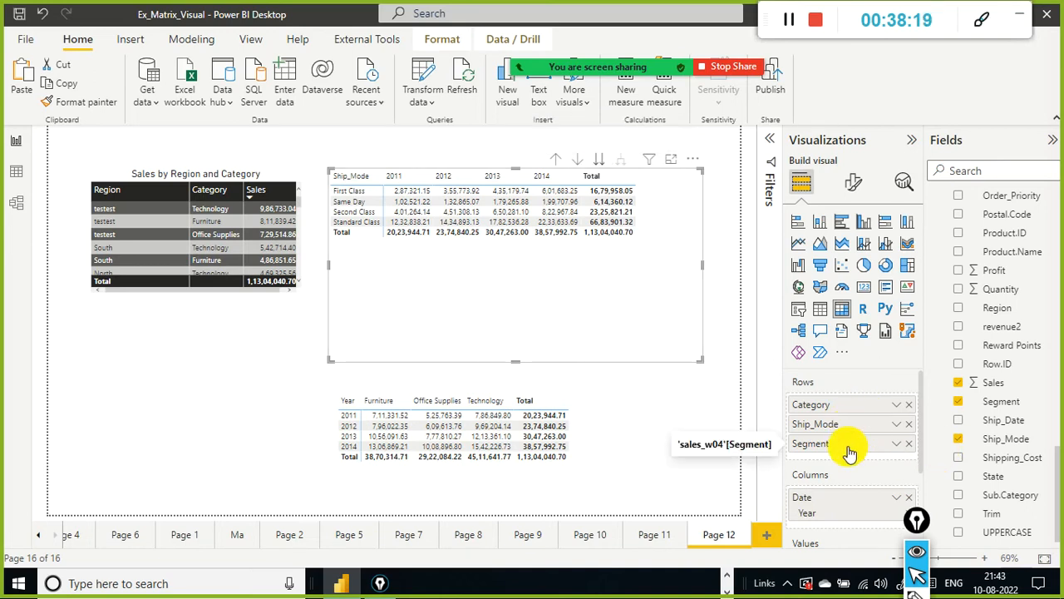
{"action": "left_click", "coordinate": [598, 164]}
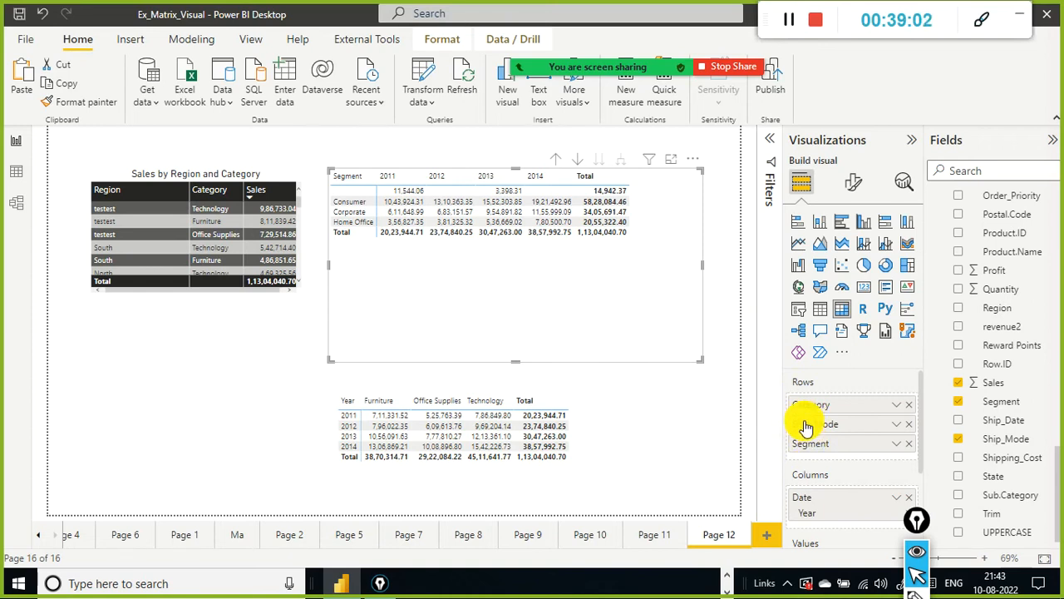
{"action": "left_click", "coordinate": [553, 162]}
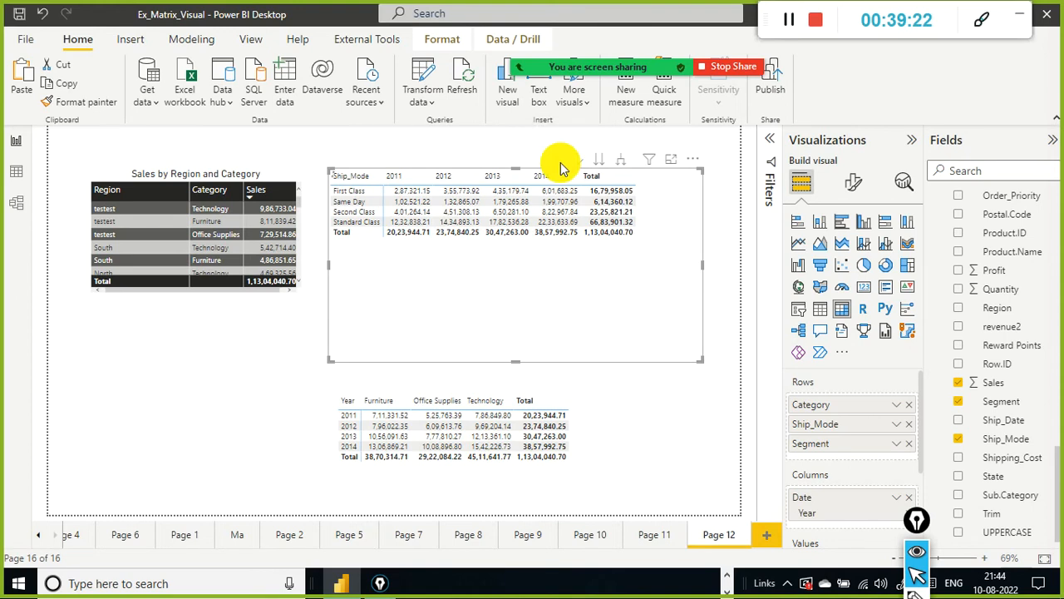
{"action": "left_click", "coordinate": [560, 162]}
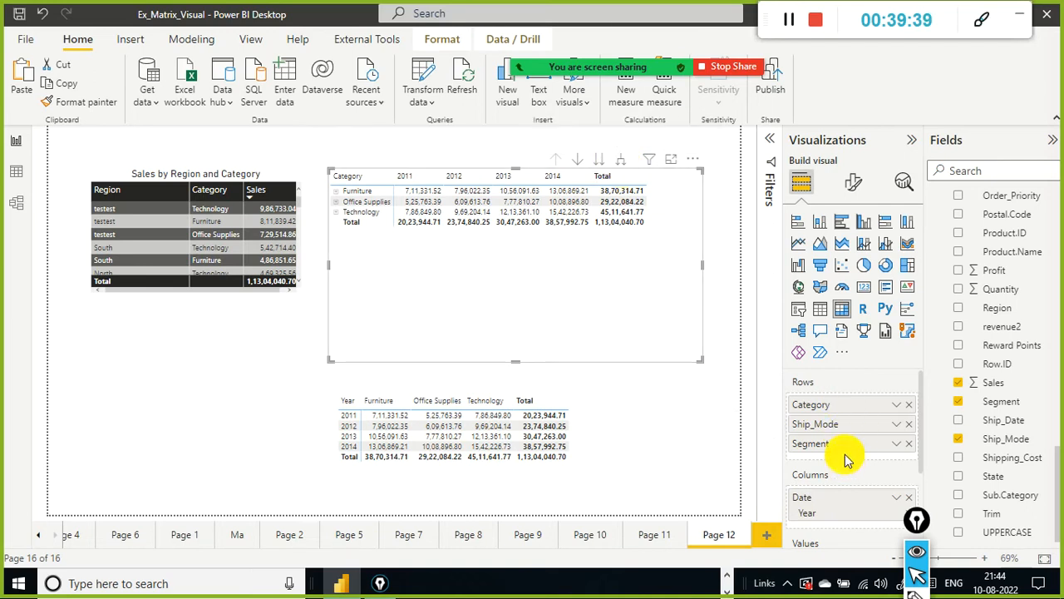
Step: Expand all rows of the original matrix down through the Ship_Mode and Segment levels
{"action": "left_click", "coordinate": [623, 164]}
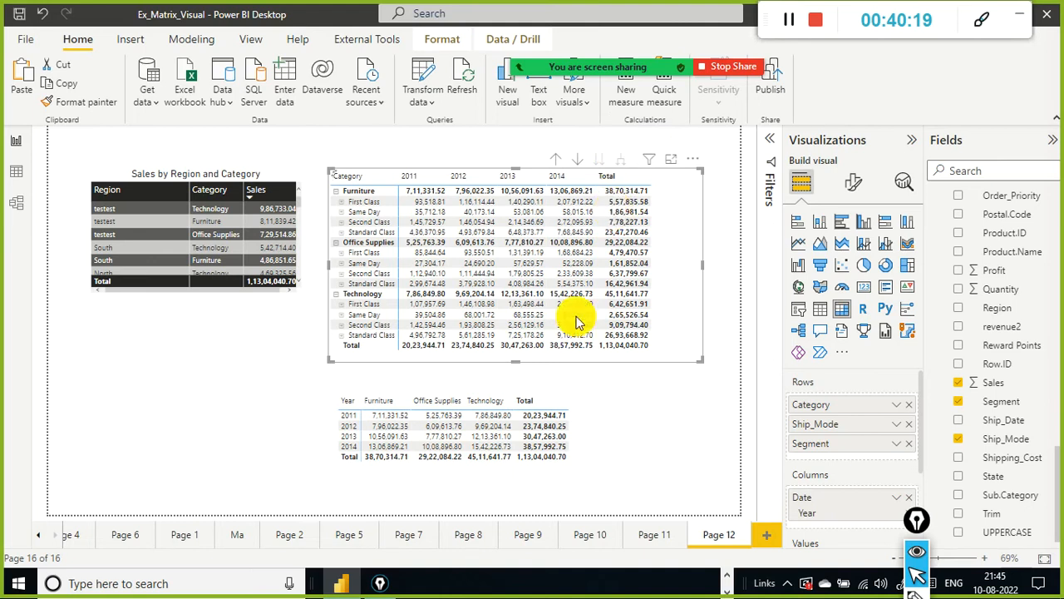
{"action": "left_click", "coordinate": [617, 440]}
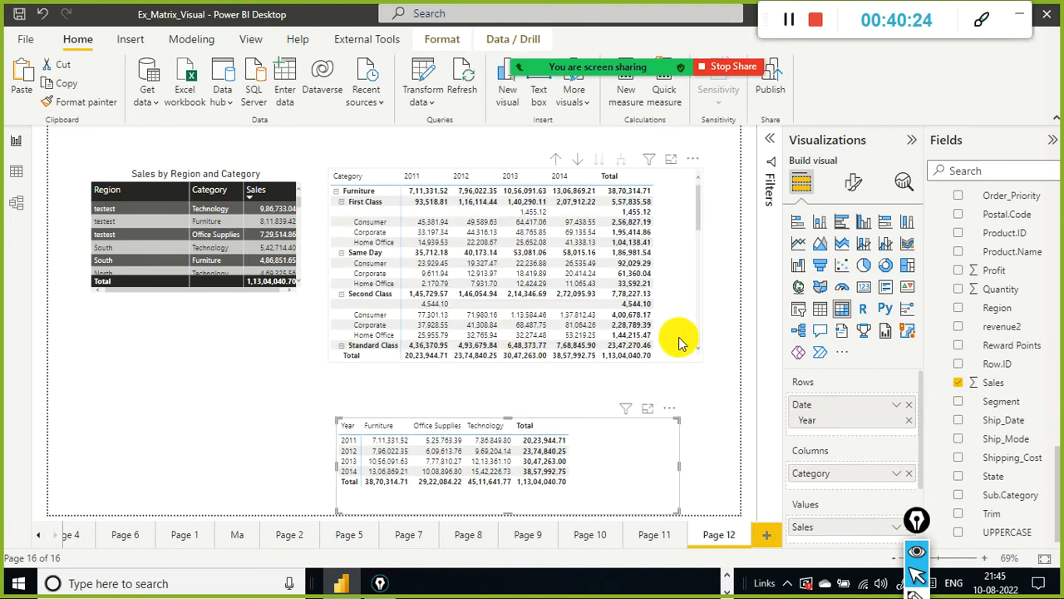
Step: Open the original matrix in focus mode, scroll through its expanded rows, and return to the report
{"action": "left_click", "coordinate": [507, 356]}
{"action": "left_click_drag", "start_coordinate": [532, 395], "coordinate": [533, 398]}
{"action": "left_click", "coordinate": [680, 189]}
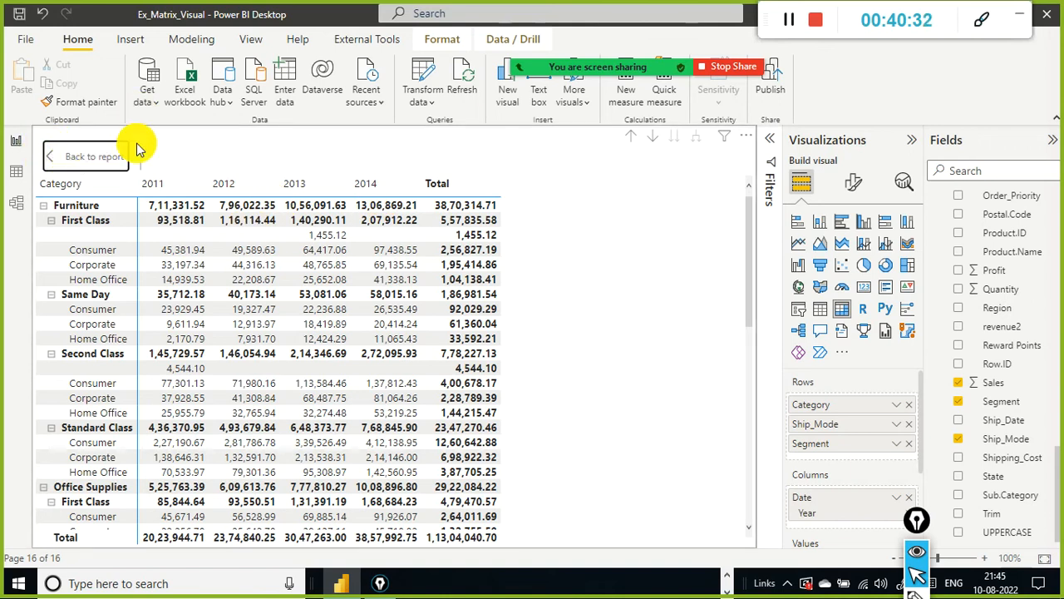
{"action": "left_click", "coordinate": [92, 156]}
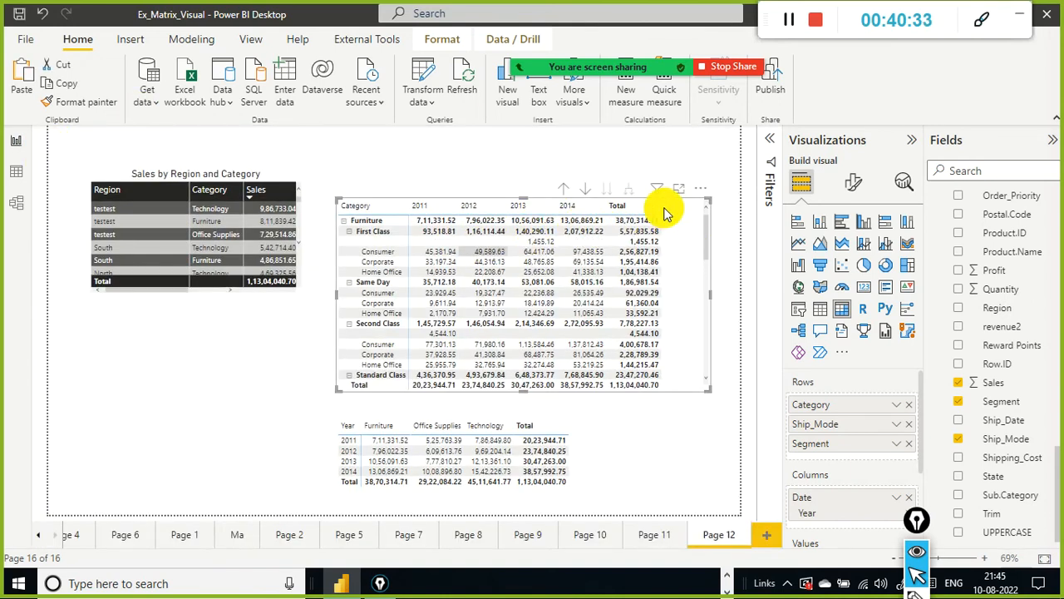
{"action": "left_click", "coordinate": [681, 191]}
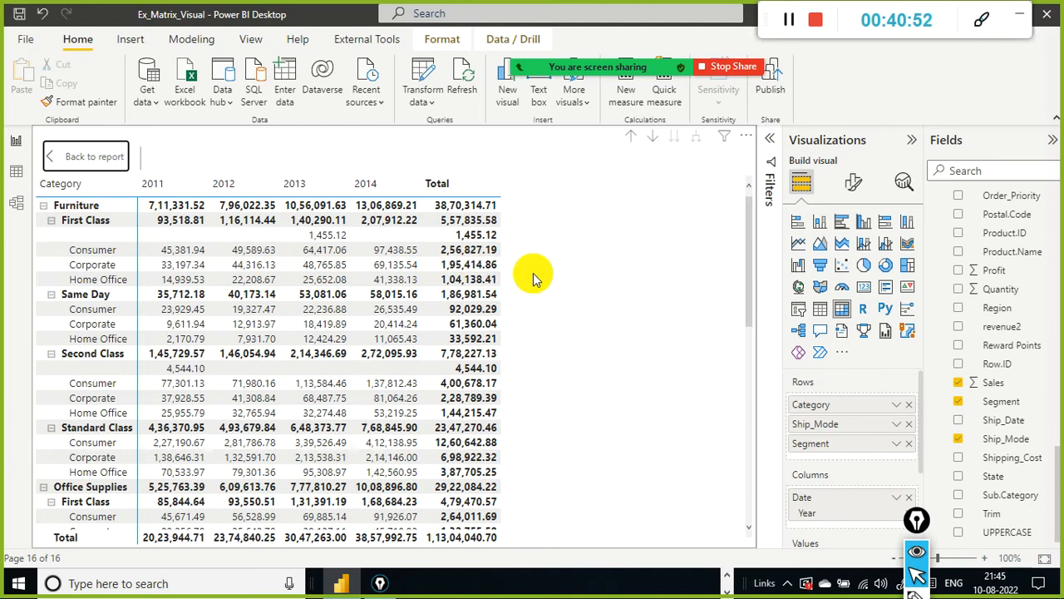
{"action": "scroll", "coordinate": [525, 308], "scroll_direction": "down", "scroll_amount": 6}
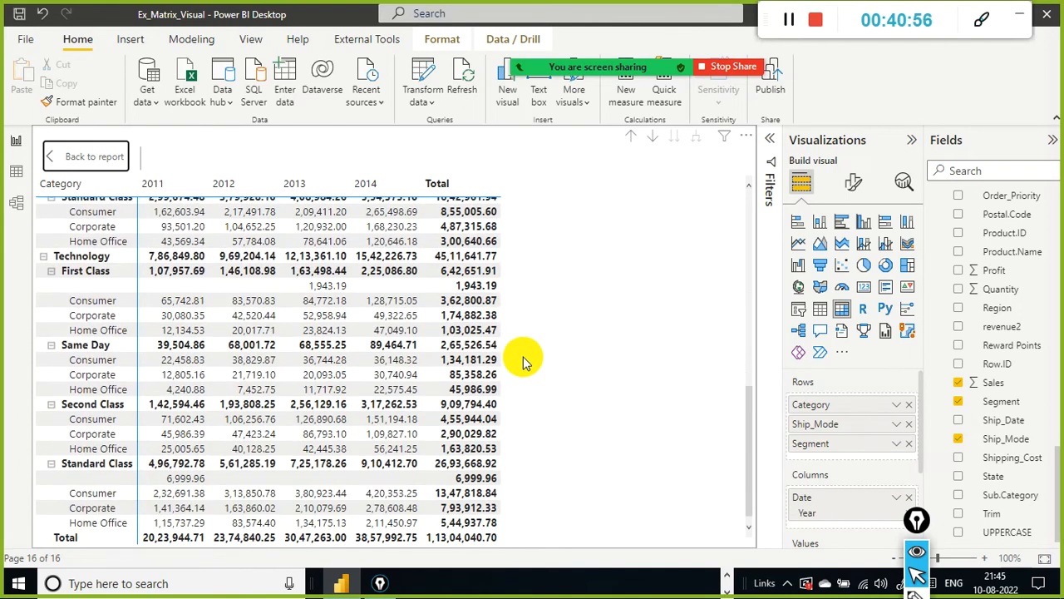
{"action": "scroll", "coordinate": [525, 349], "scroll_direction": "up", "scroll_amount": 6}
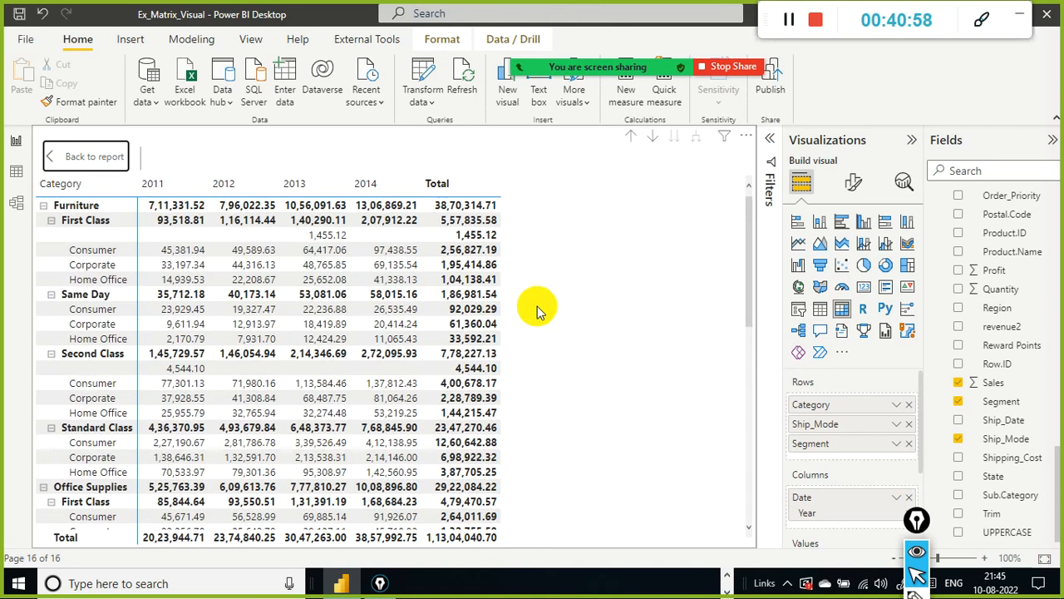
{"action": "scroll", "coordinate": [594, 325], "scroll_direction": "down", "scroll_amount": 8}
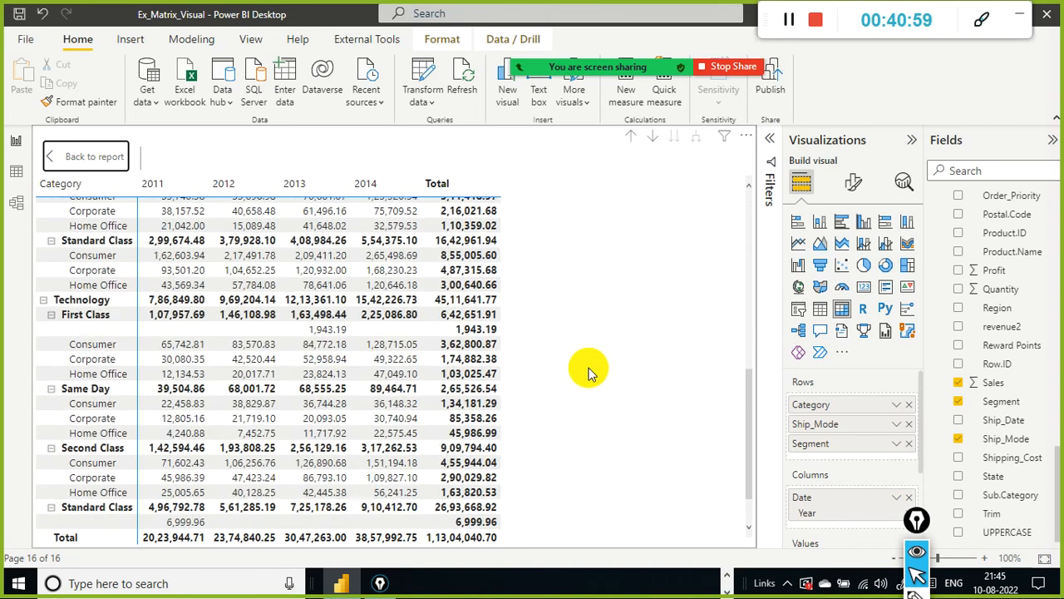
{"action": "scroll", "coordinate": [586, 370], "scroll_direction": "up", "scroll_amount": 6}
{"action": "scroll", "coordinate": [589, 372], "scroll_direction": "up", "scroll_amount": 3}
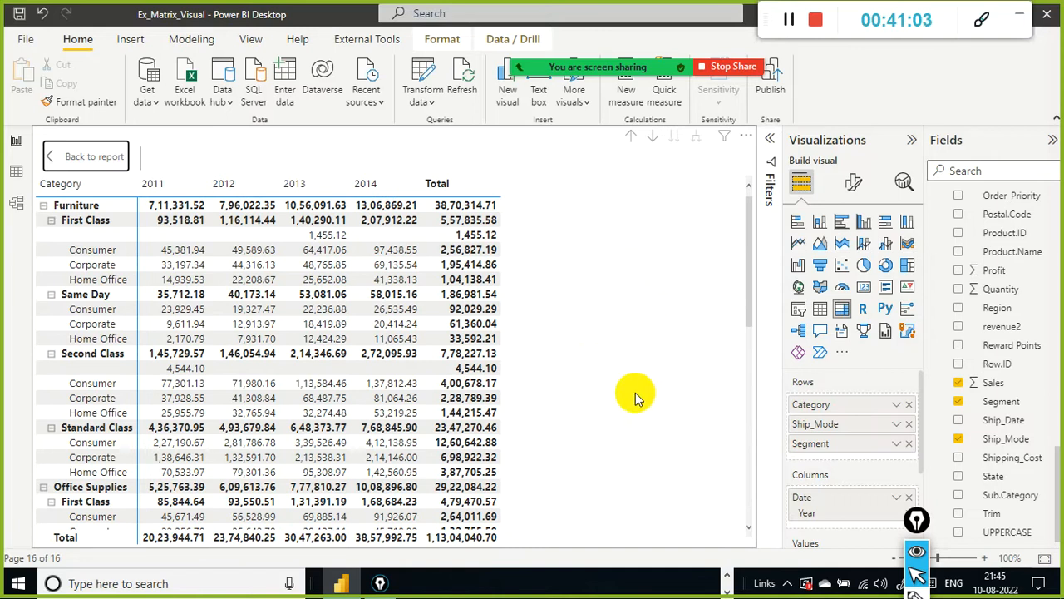
{"action": "left_click", "coordinate": [91, 157]}
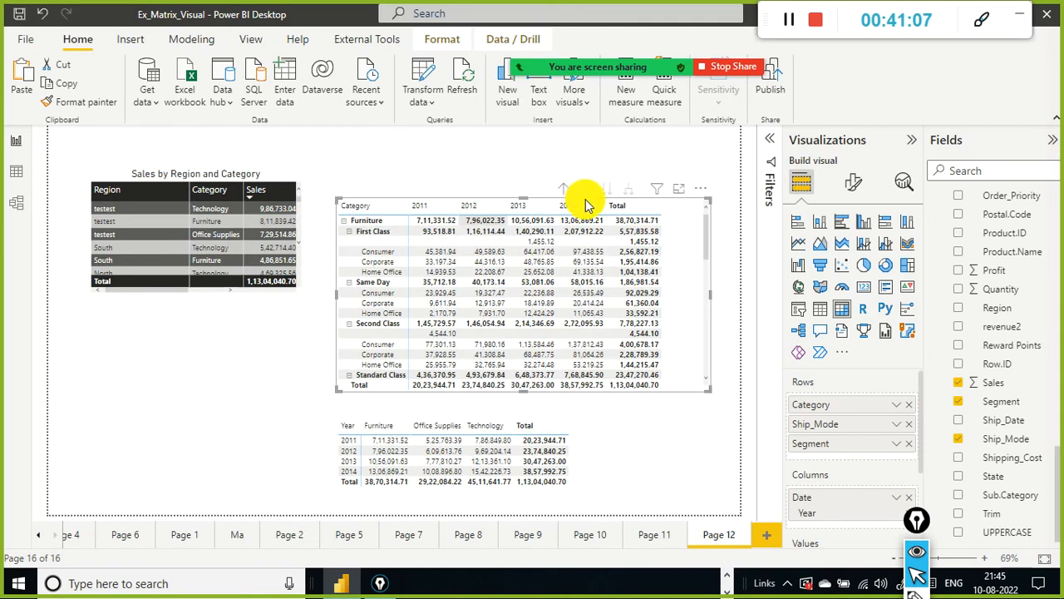
Step: Drill the original matrix up to Ship_Mode, down to Segment, then up again to the Category level
{"action": "left_click", "coordinate": [565, 195]}
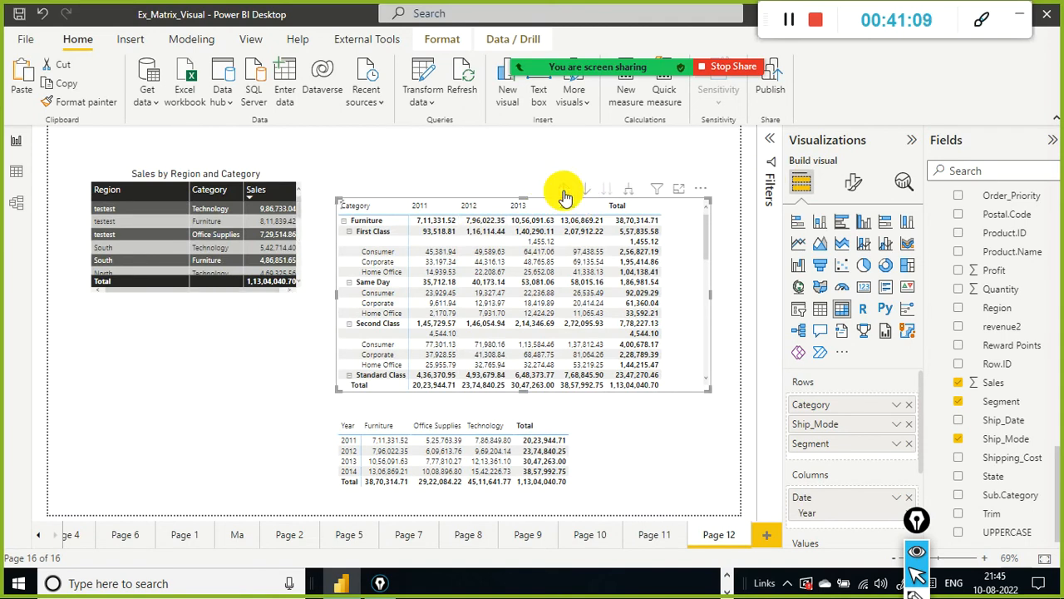
{"action": "left_click", "coordinate": [565, 196]}
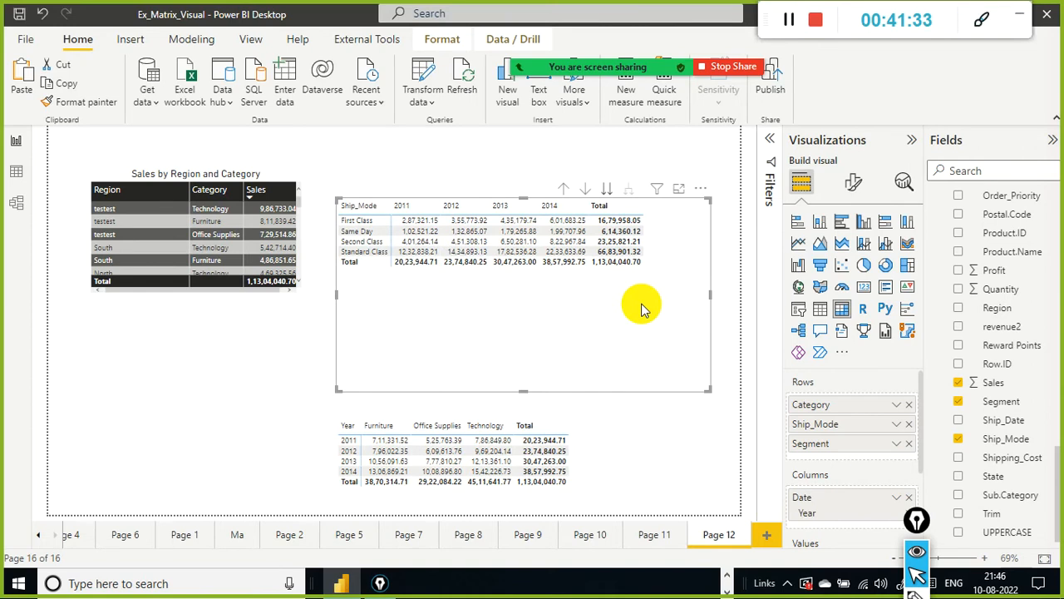
{"action": "left_click", "coordinate": [608, 191]}
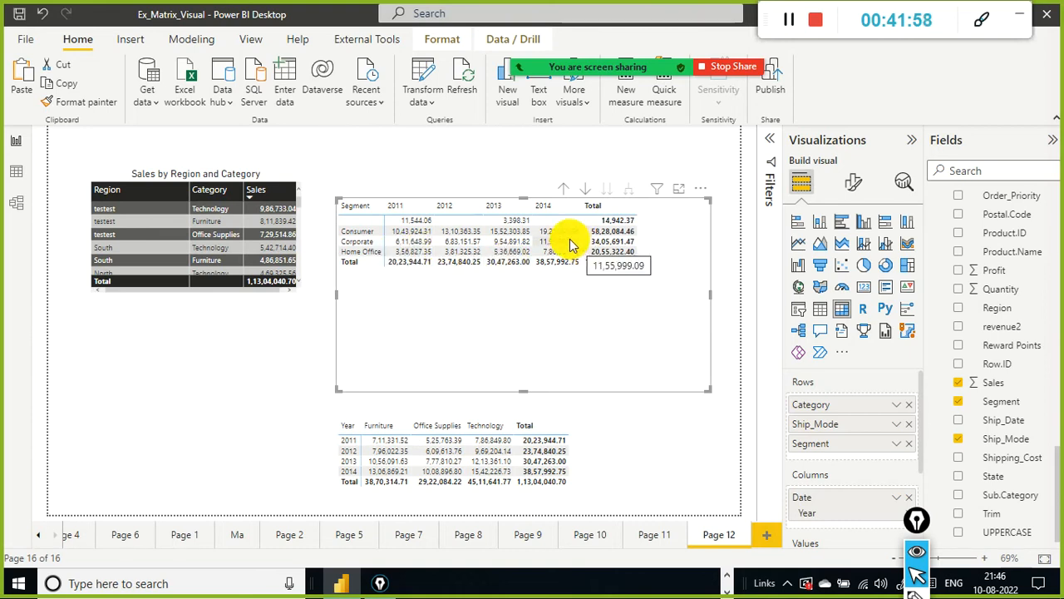
{"action": "left_click", "coordinate": [563, 194]}
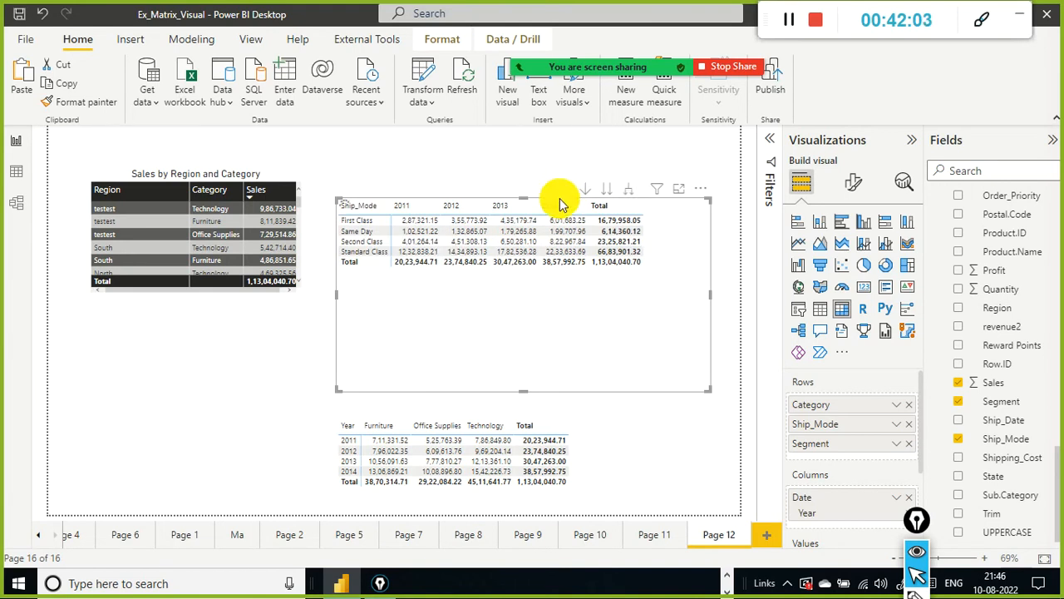
{"action": "left_click", "coordinate": [562, 191]}
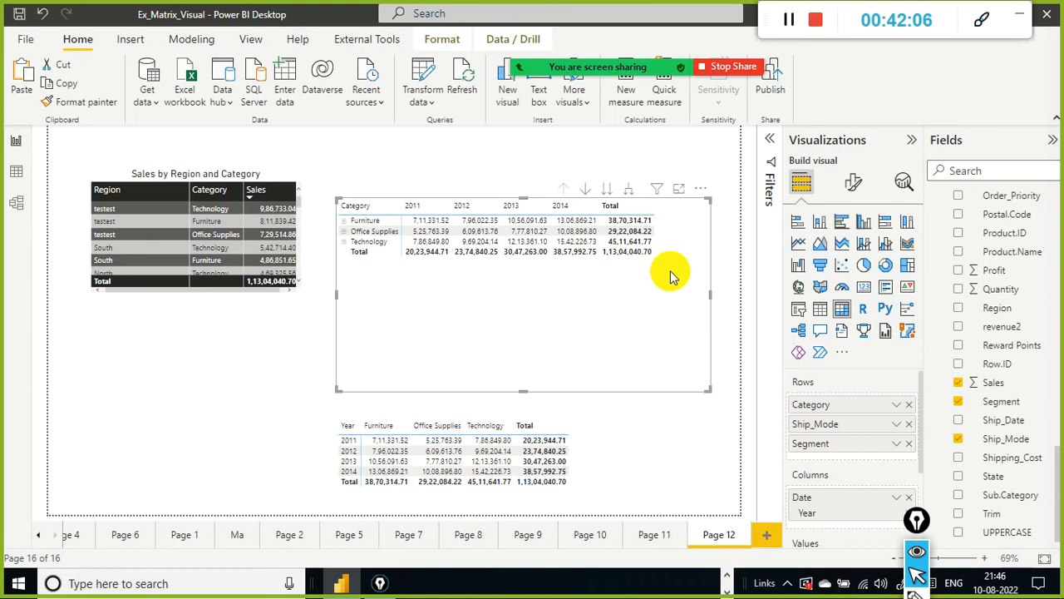
Step: Expand all rows of the original matrix down one level twice to show Ship_Mode and Segment, and scroll through them
{"action": "left_click", "coordinate": [630, 201]}
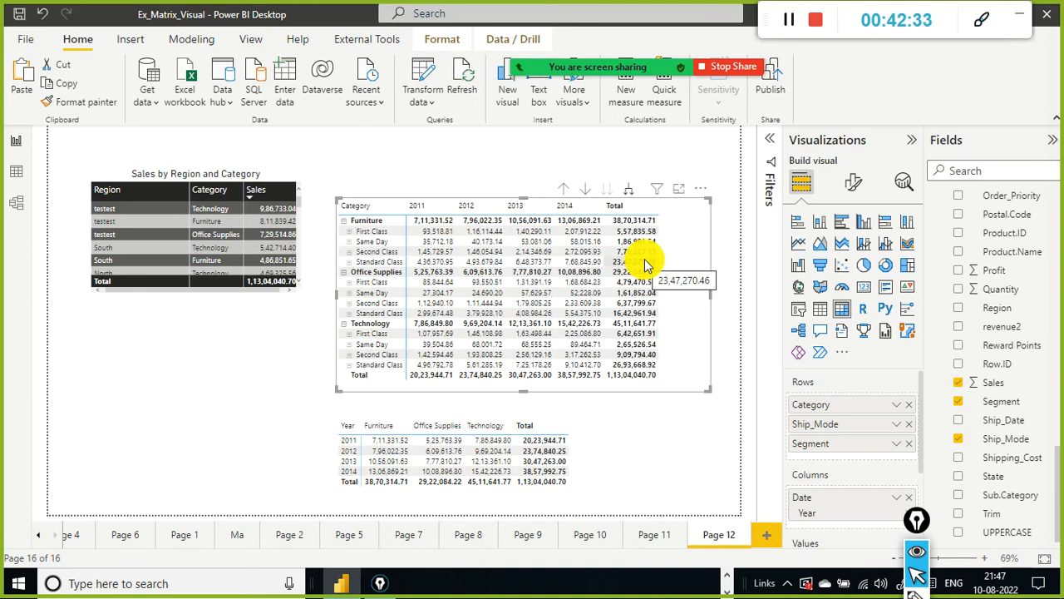
{"action": "left_click", "coordinate": [629, 196]}
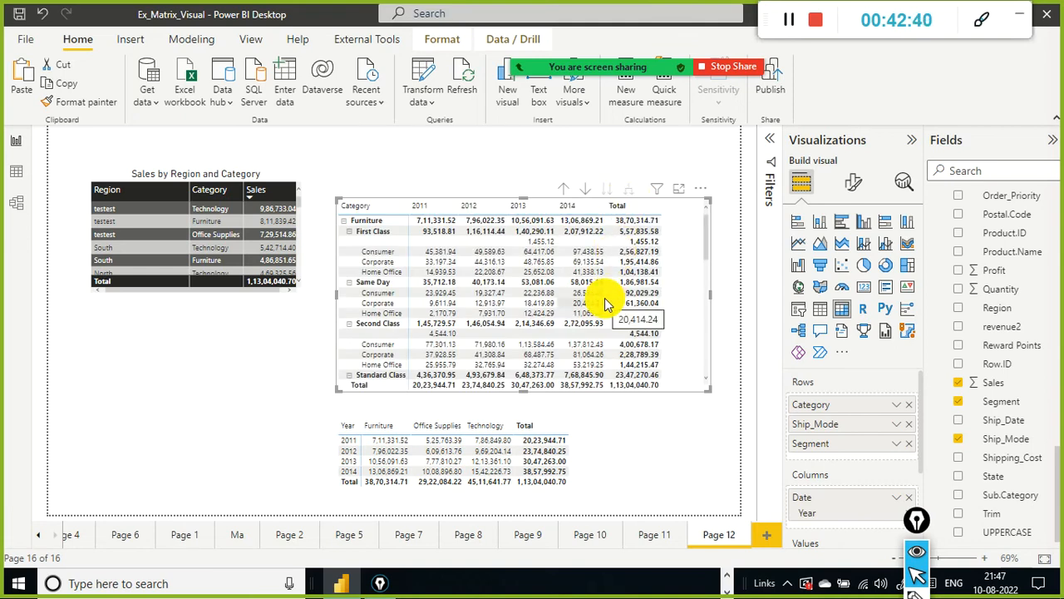
{"action": "scroll", "coordinate": [605, 298], "scroll_direction": "down", "scroll_amount": 3}
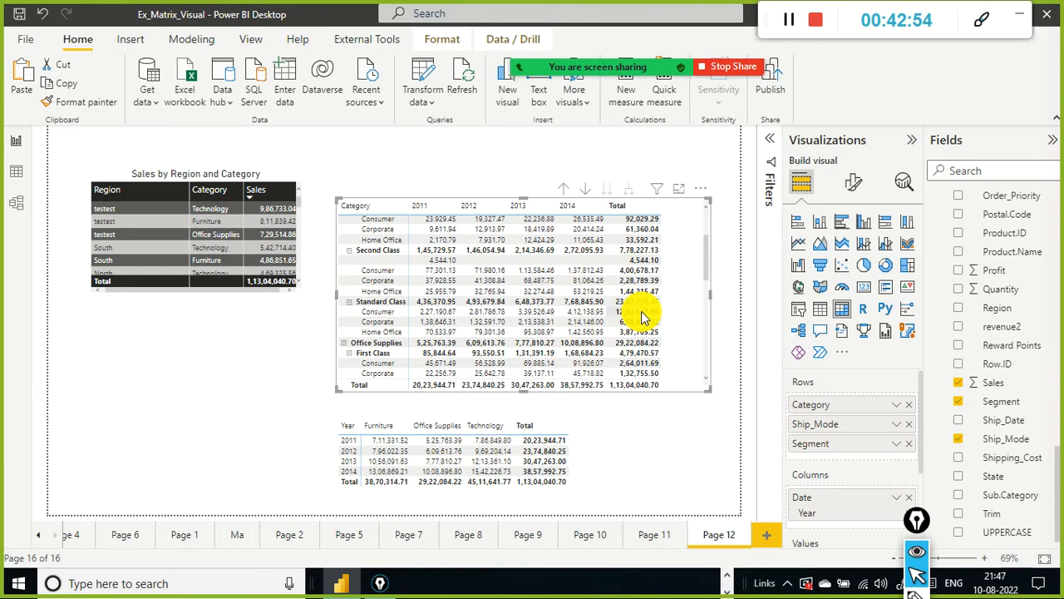
{"action": "scroll", "coordinate": [641, 317], "scroll_direction": "up", "scroll_amount": 3}
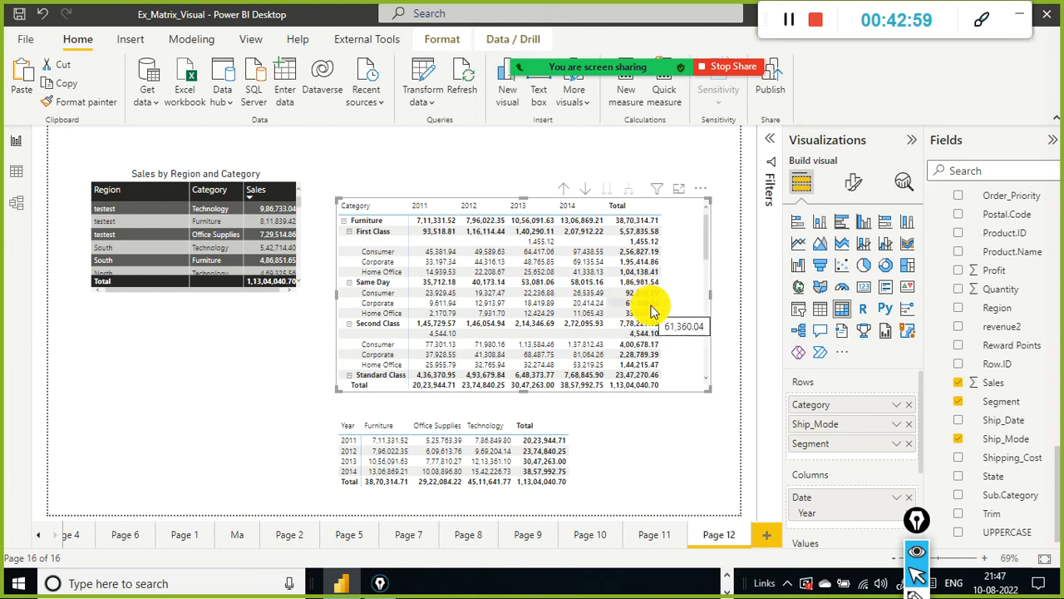
{"action": "scroll", "coordinate": [651, 310], "scroll_direction": "down", "scroll_amount": 8}
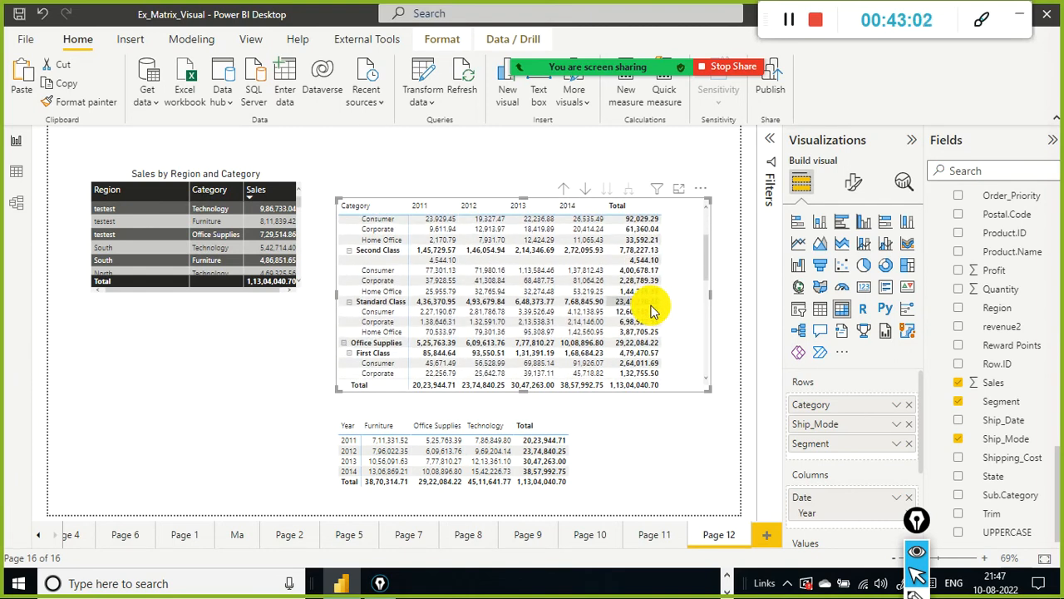
{"action": "scroll", "coordinate": [651, 310], "scroll_direction": "down", "scroll_amount": 3}
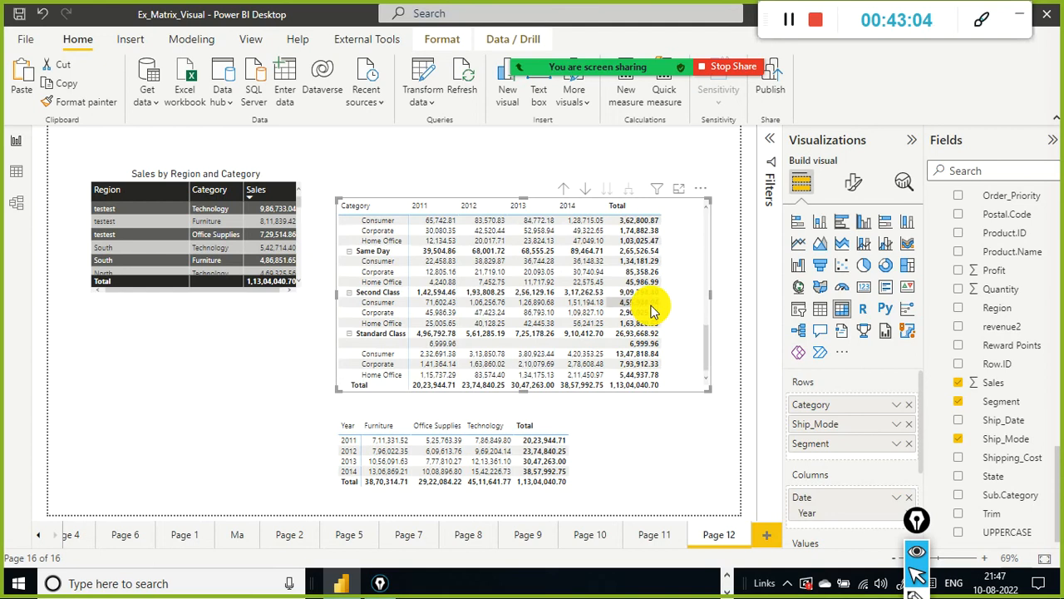
{"action": "scroll", "coordinate": [651, 310], "scroll_direction": "up", "scroll_amount": 10}
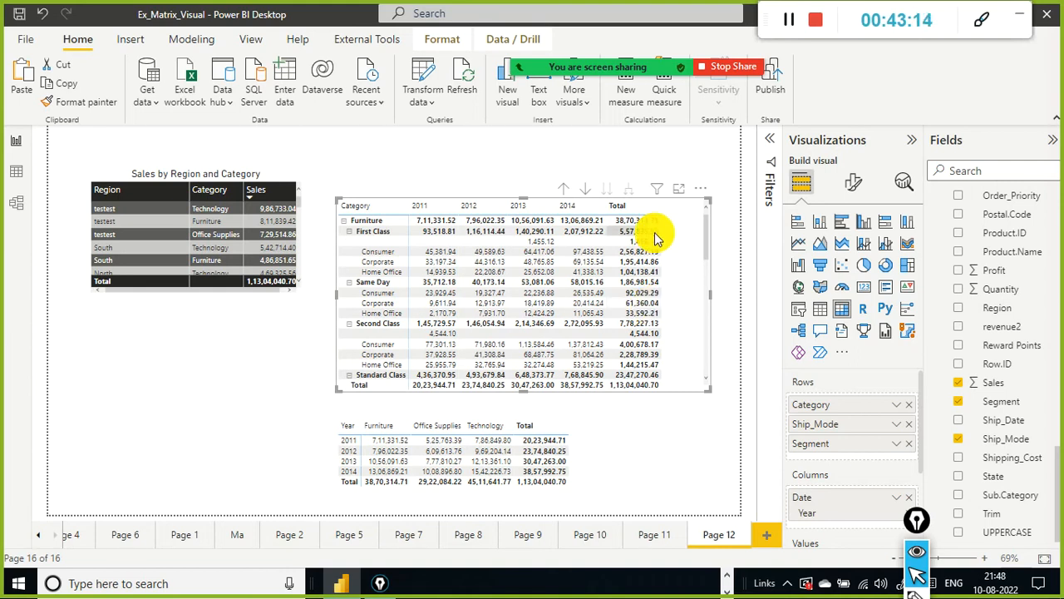
Step: Collapse the original matrix back to the Category level with drill up and select the Furniture total
{"action": "left_click", "coordinate": [564, 193]}
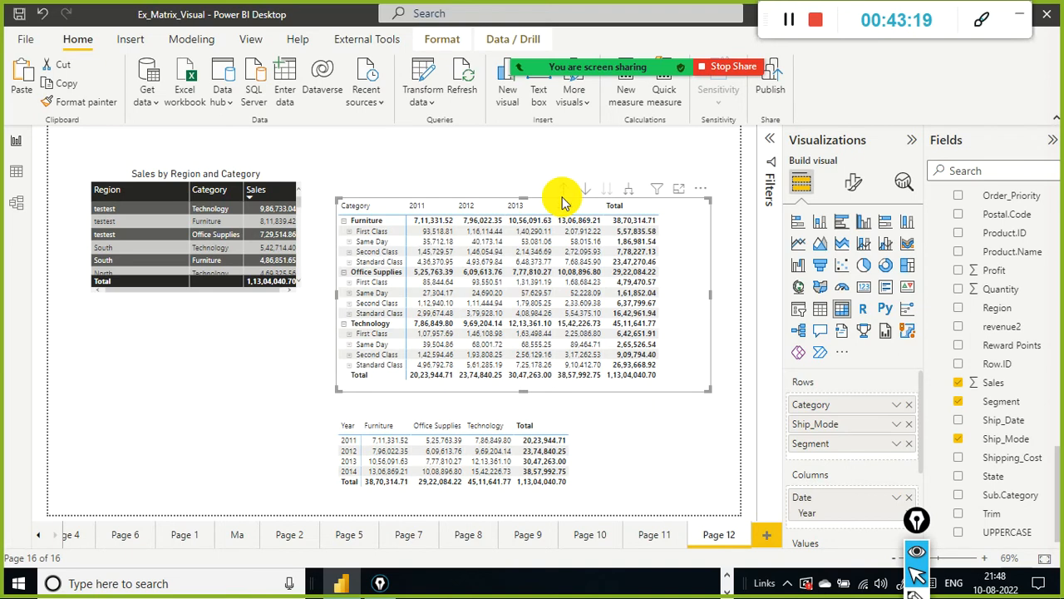
{"action": "mouse_move", "coordinate": [603, 267]}
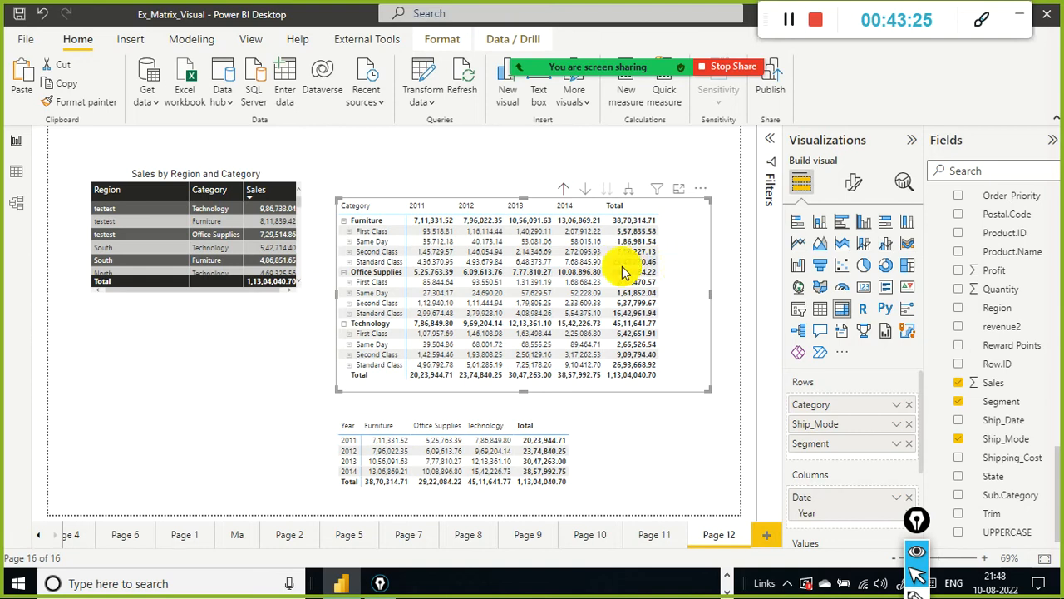
{"action": "mouse_move", "coordinate": [658, 266]}
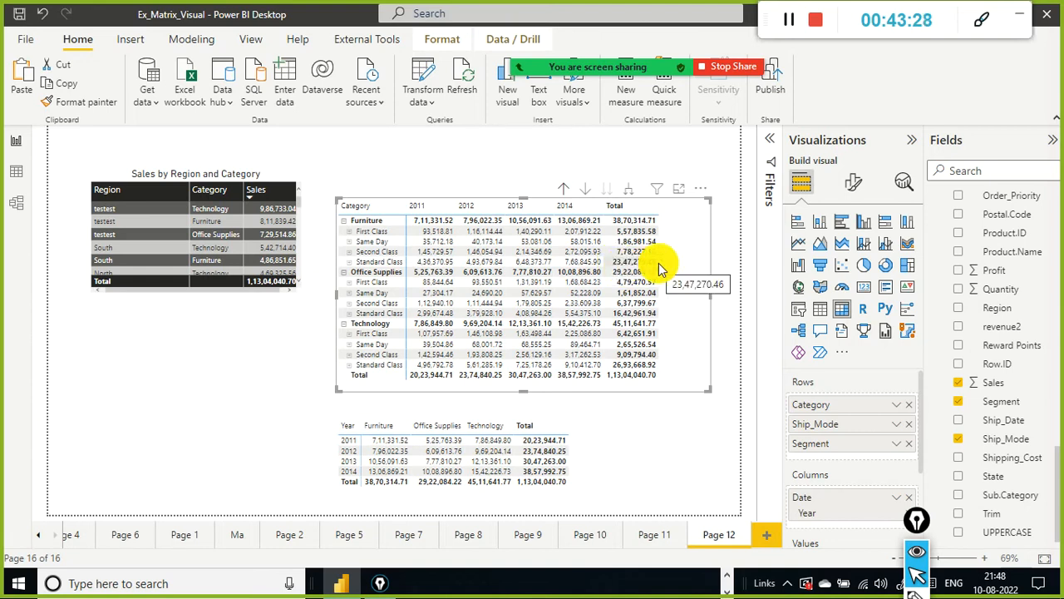
{"action": "left_click", "coordinate": [564, 192]}
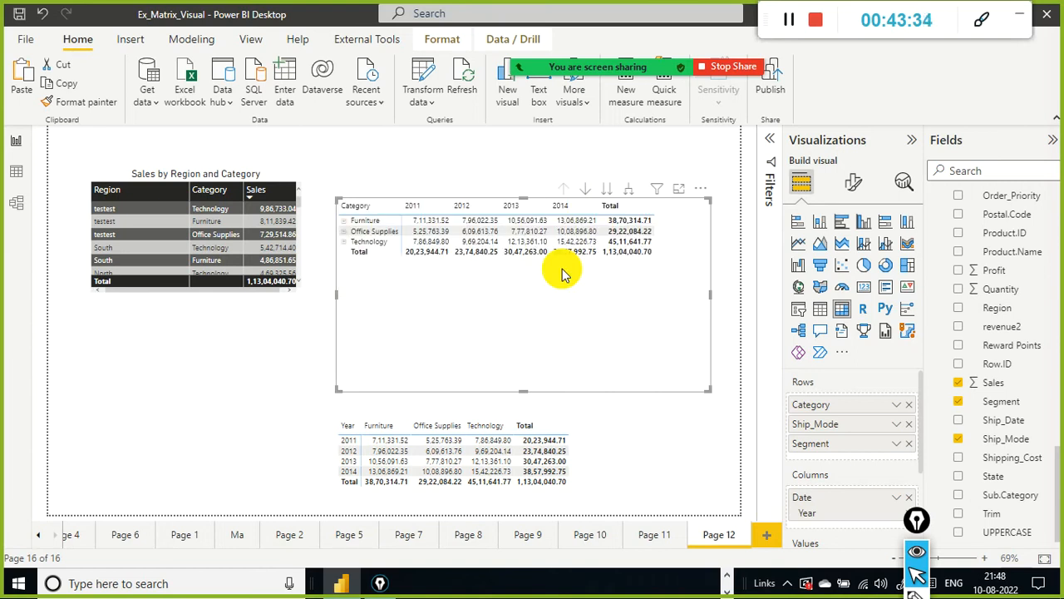
{"action": "left_click", "coordinate": [641, 226]}
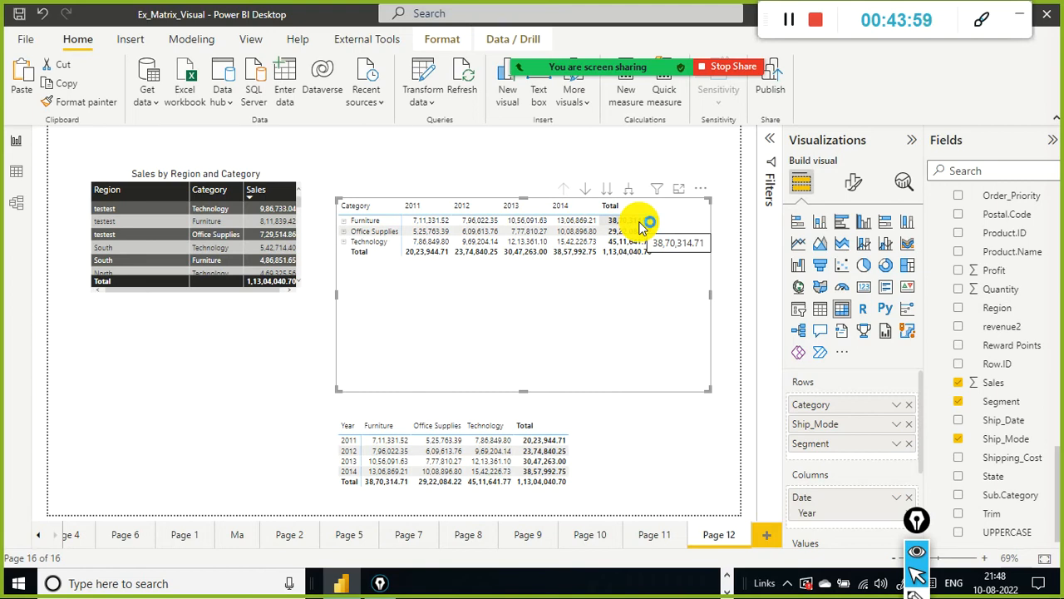
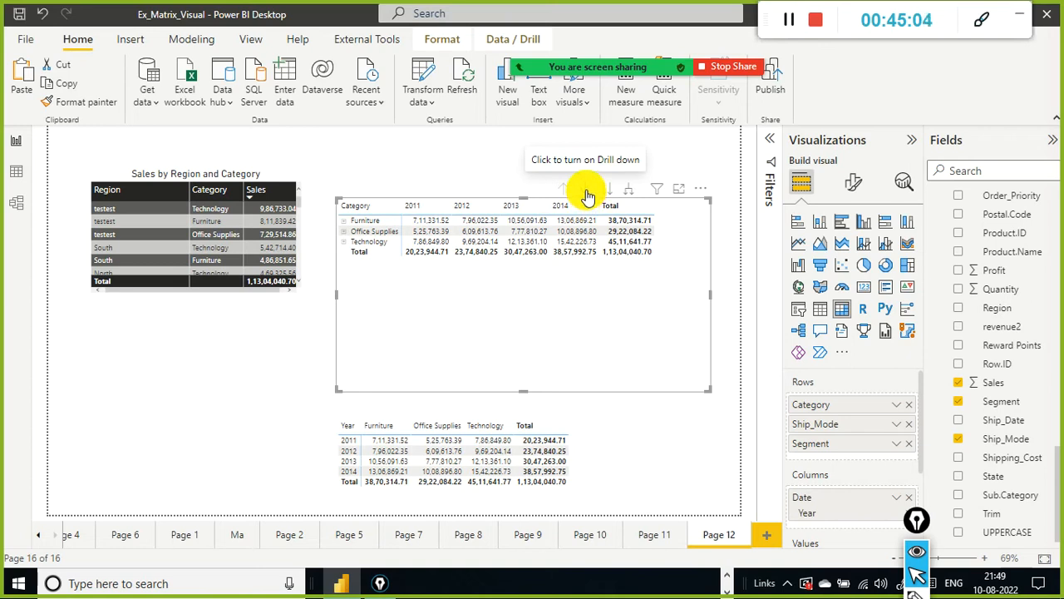
Step: Turn on drill-down mode for the original matrix
{"action": "left_click", "coordinate": [586, 194]}
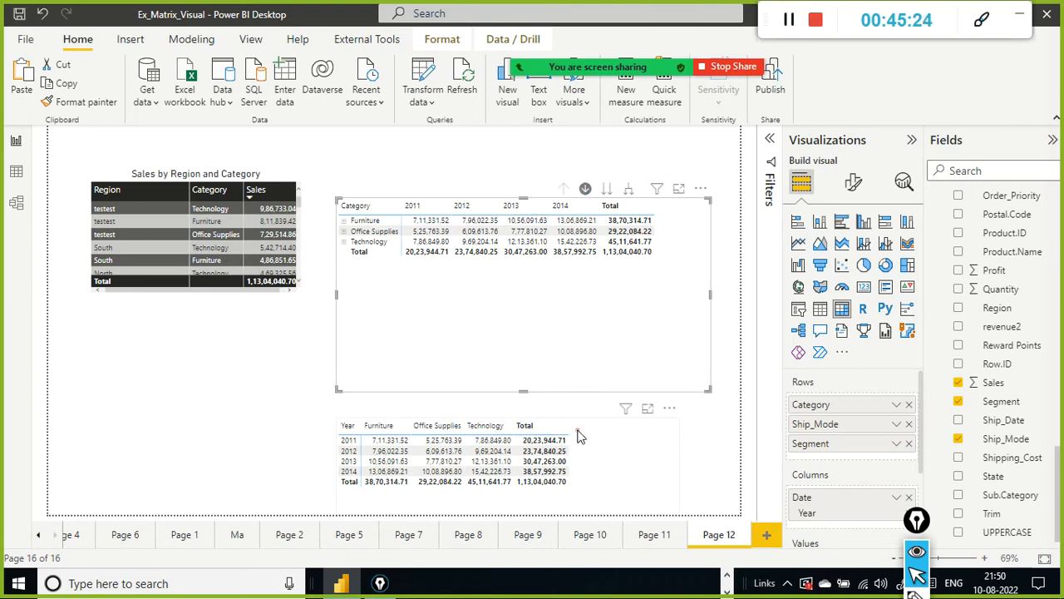
Step: Move the pivoted matrix copy to the page's lower left corner and shorten the original matrix's height
{"action": "left_click_drag", "start_coordinate": [623, 438], "coordinate": [277, 441]}
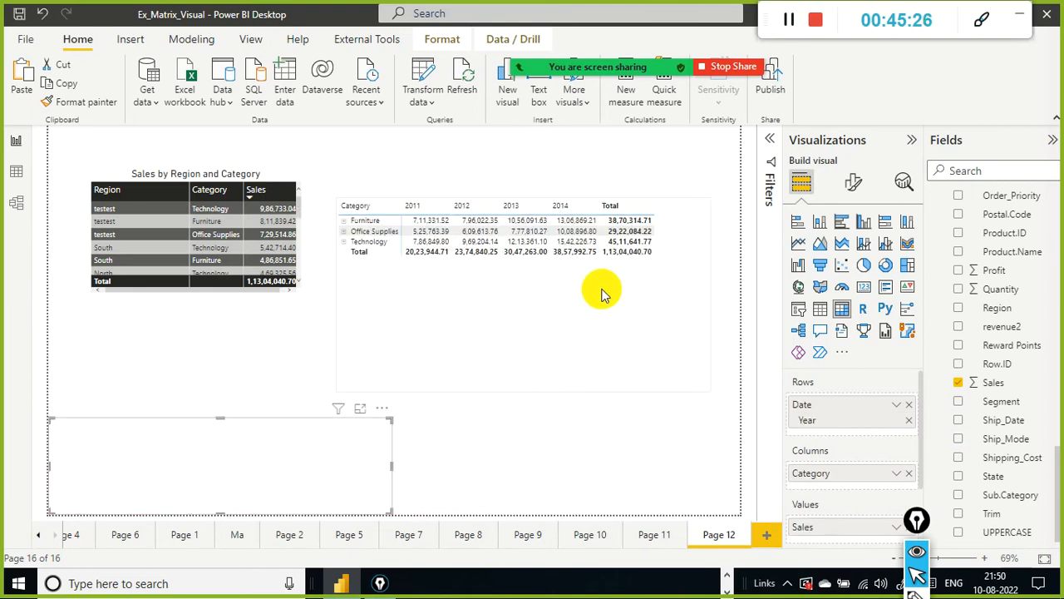
{"action": "left_click", "coordinate": [605, 289]}
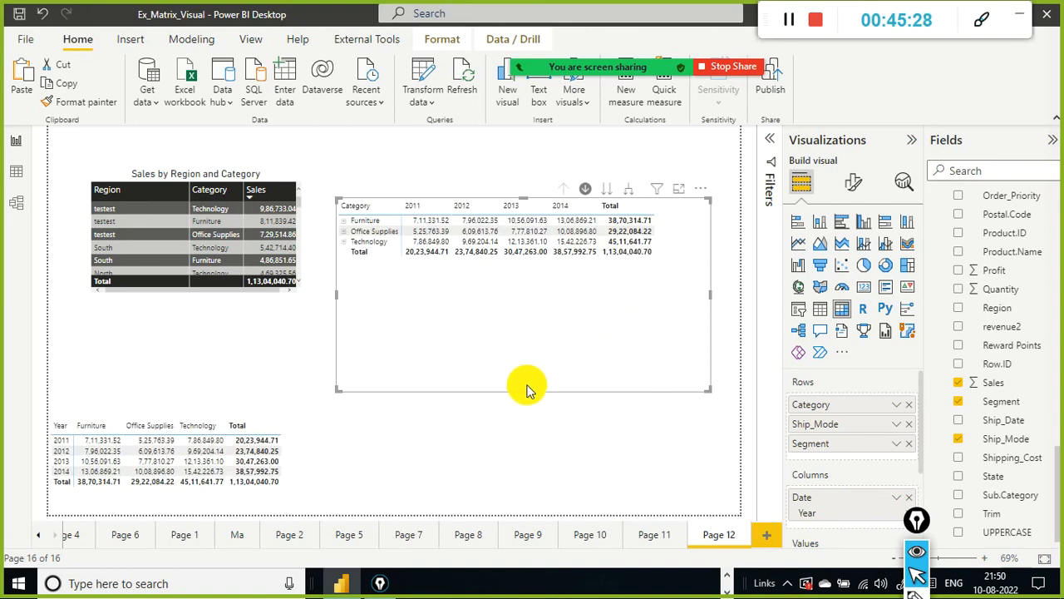
{"action": "left_click_drag", "start_coordinate": [527, 387], "coordinate": [525, 351]}
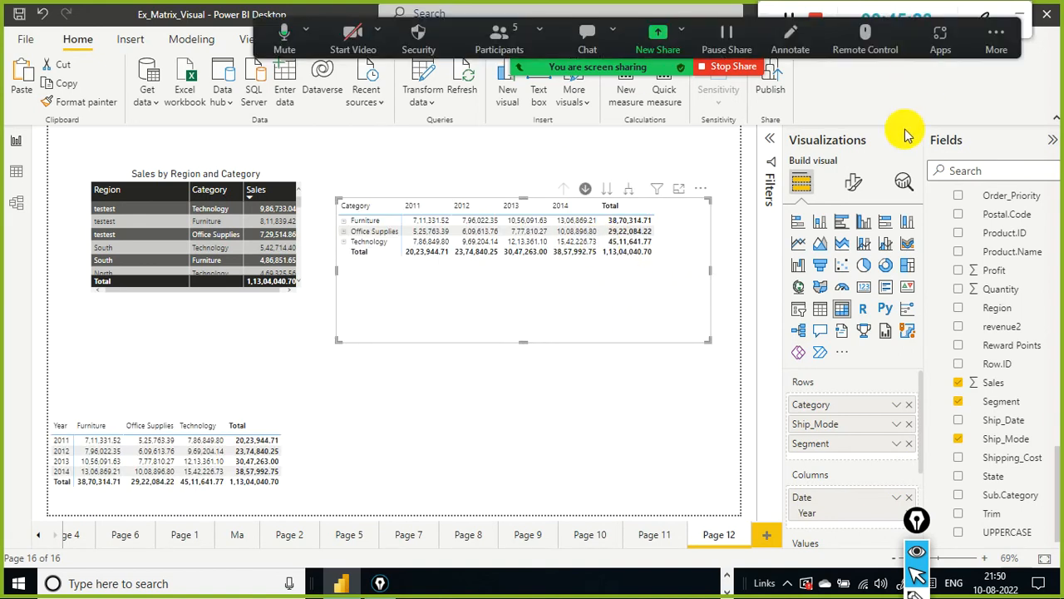
{"action": "left_click", "coordinate": [863, 222]}
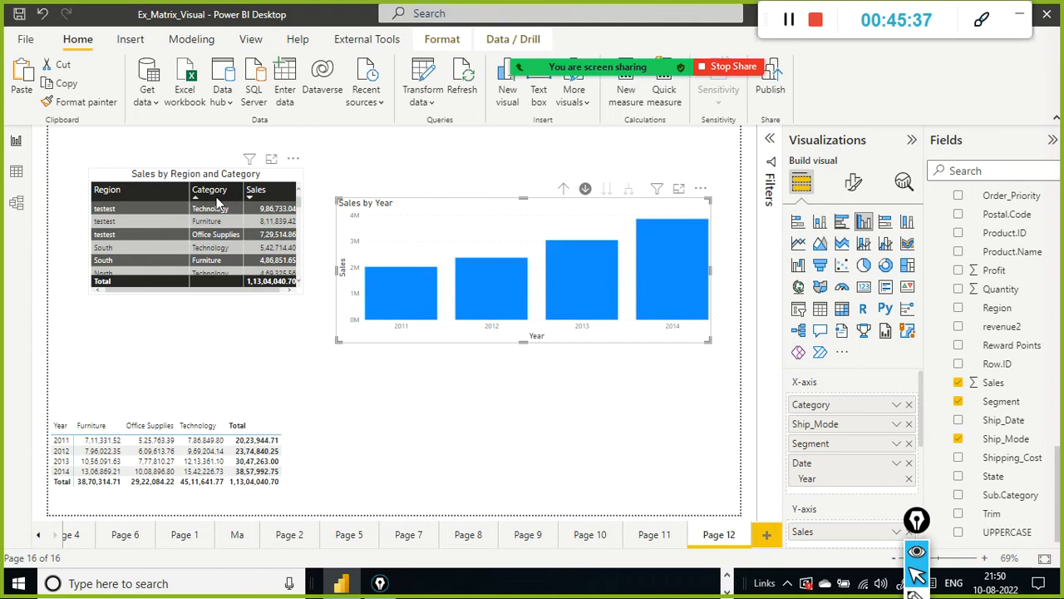
{"action": "left_click", "coordinate": [208, 248]}
{"action": "left_click", "coordinate": [227, 293]}
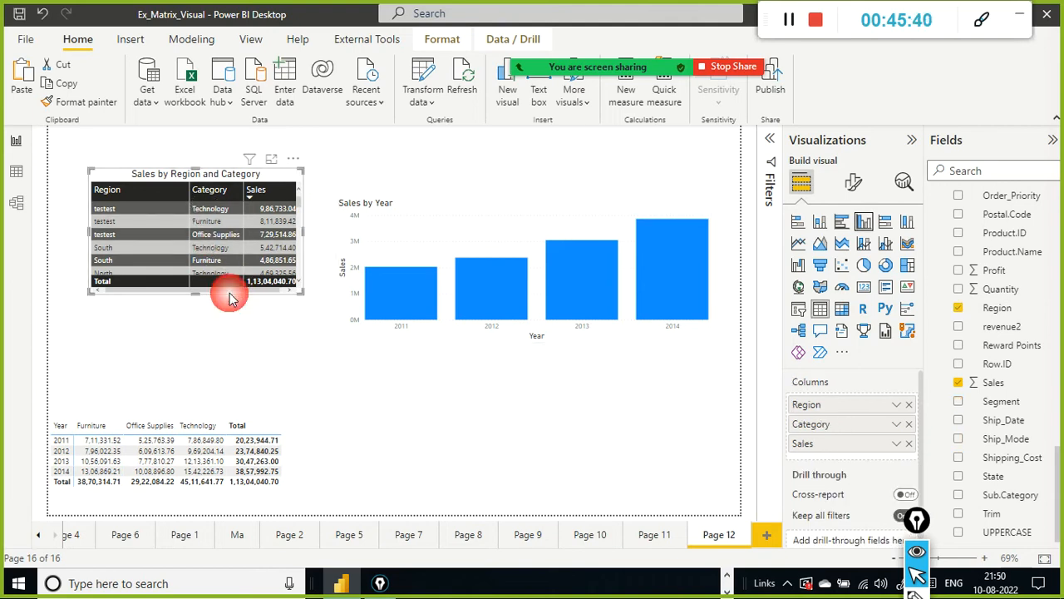
{"action": "left_click", "coordinate": [474, 217]}
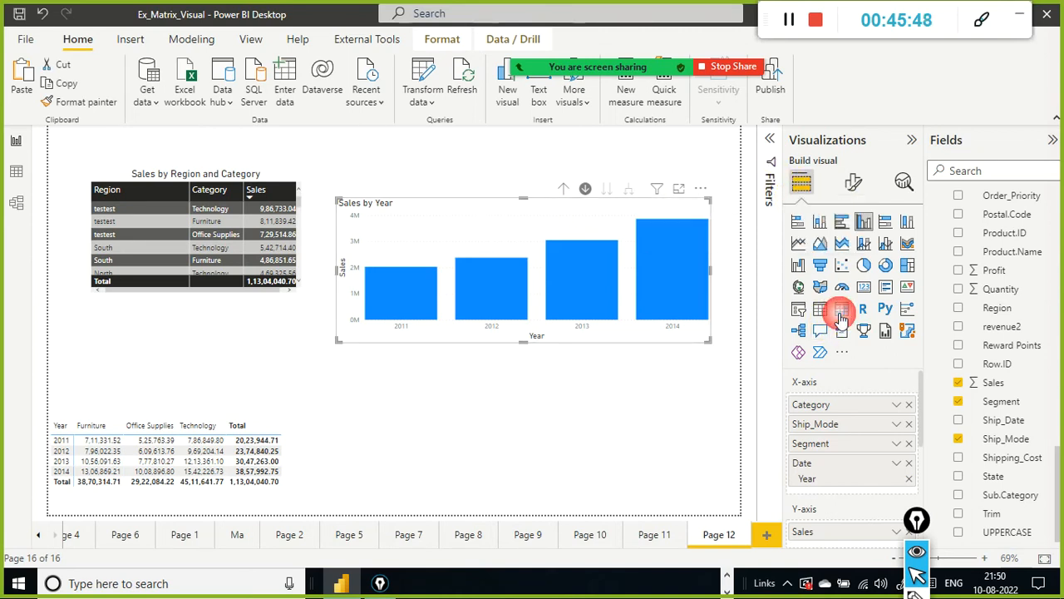
{"action": "key", "text": "ctrl+z"}
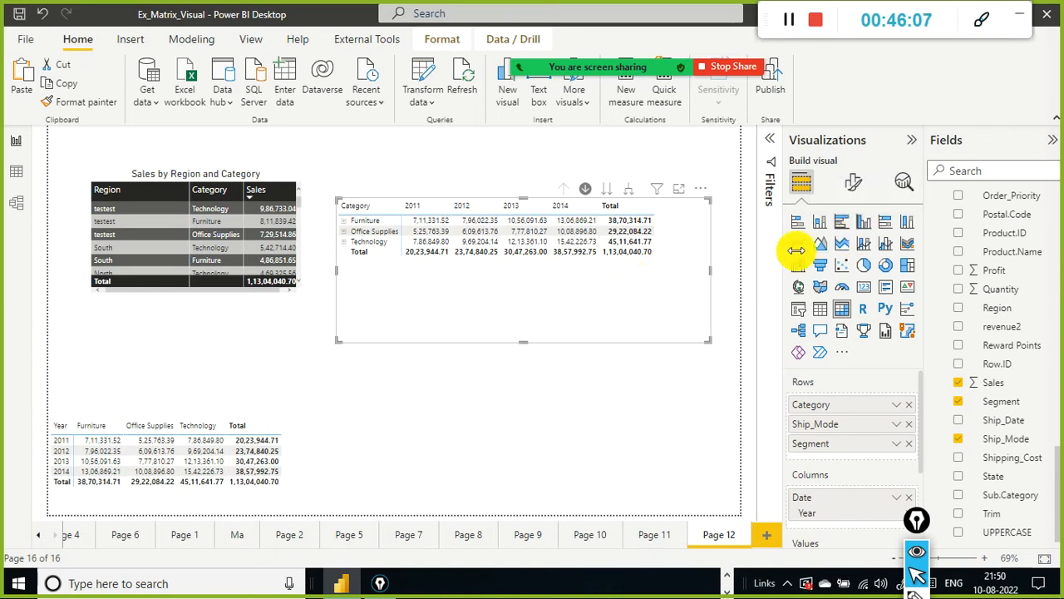
Step: Convert the original matrix into a clustered column chart and drill it up to the Category level
{"action": "left_click", "coordinate": [864, 225]}
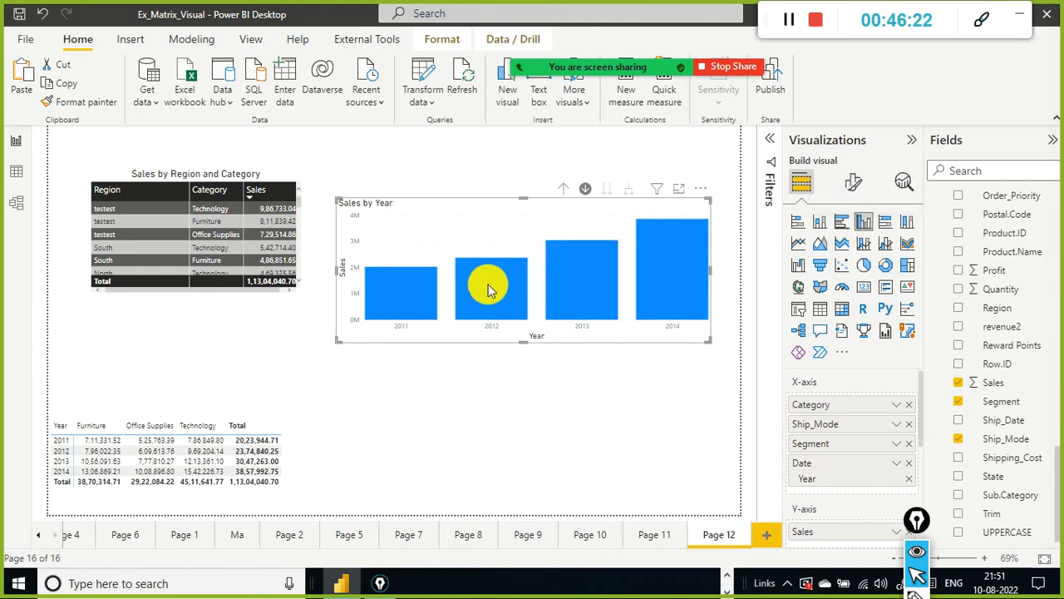
{"action": "mouse_move", "coordinate": [423, 316]}
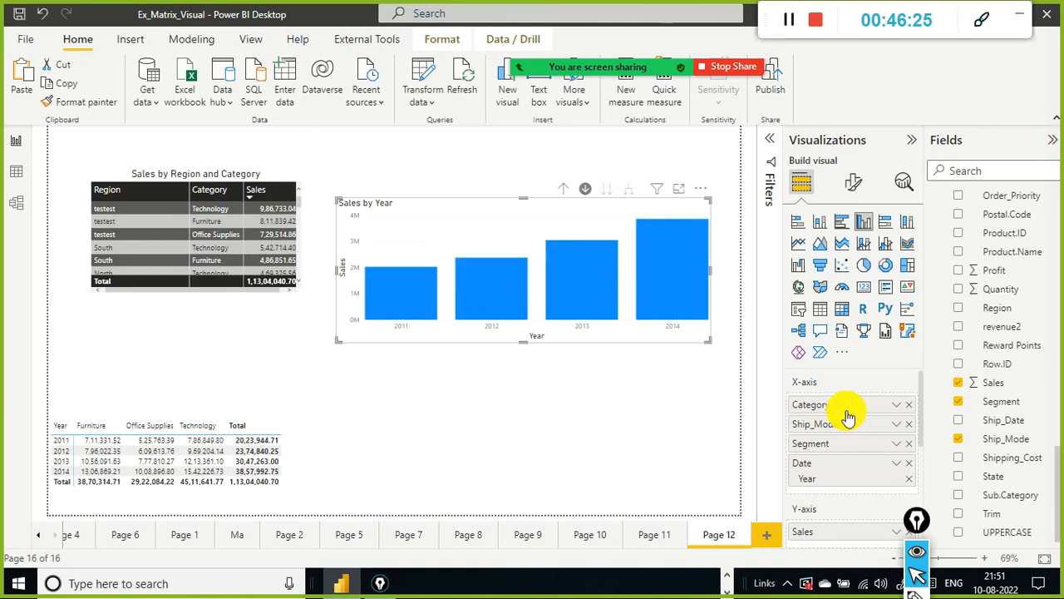
{"action": "left_click", "coordinate": [563, 191]}
{"action": "left_click", "coordinate": [563, 191]}
{"action": "left_click", "coordinate": [563, 191]}
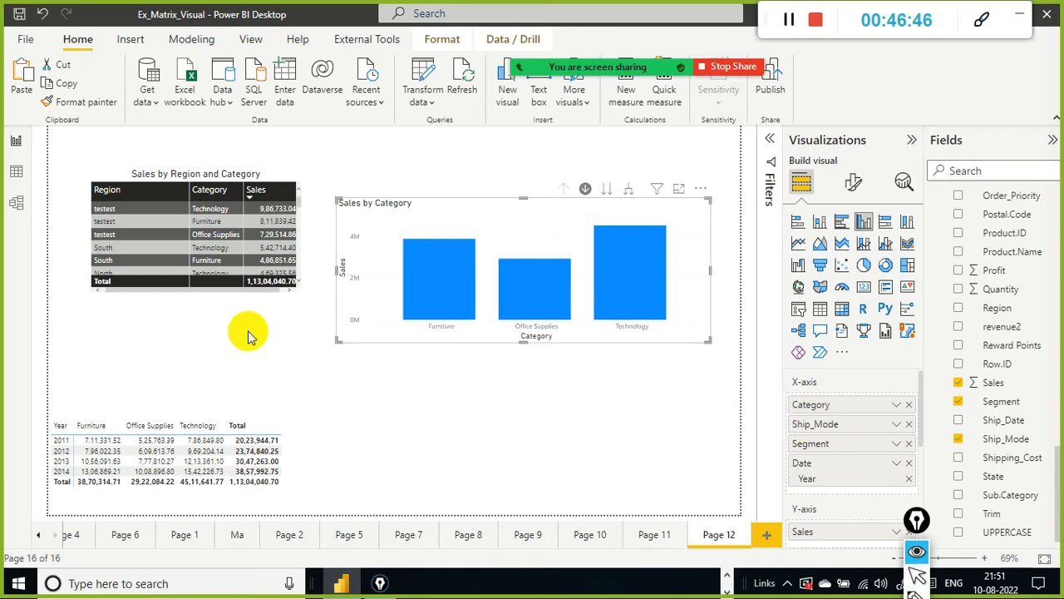
Step: Select the Office Supplies bar in the column chart to cross-filter the other visuals
{"action": "left_click_drag", "start_coordinate": [794, 407], "coordinate": [636, 337]}
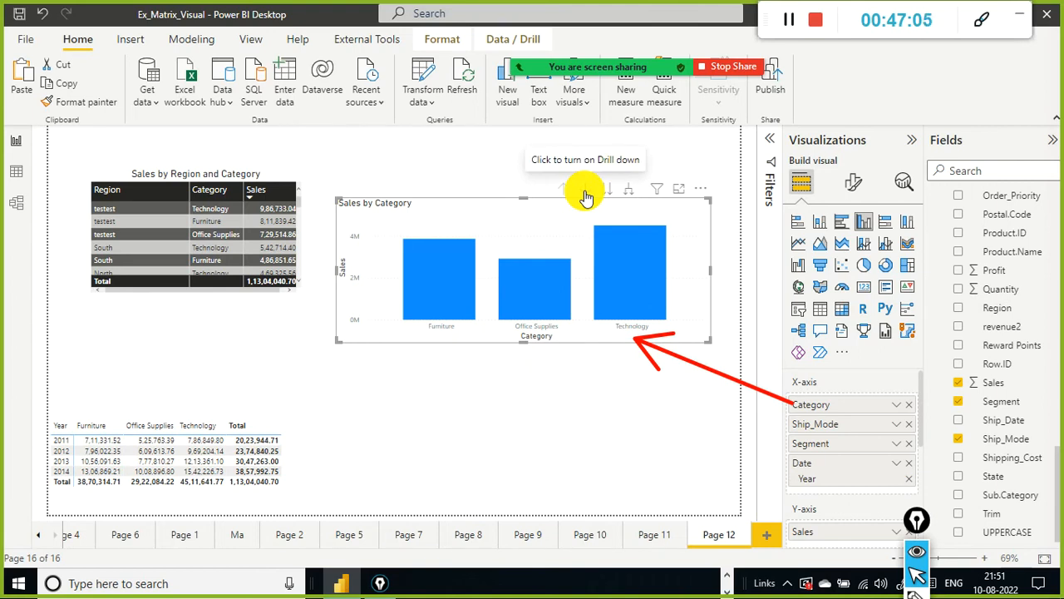
{"action": "left_click", "coordinate": [444, 306]}
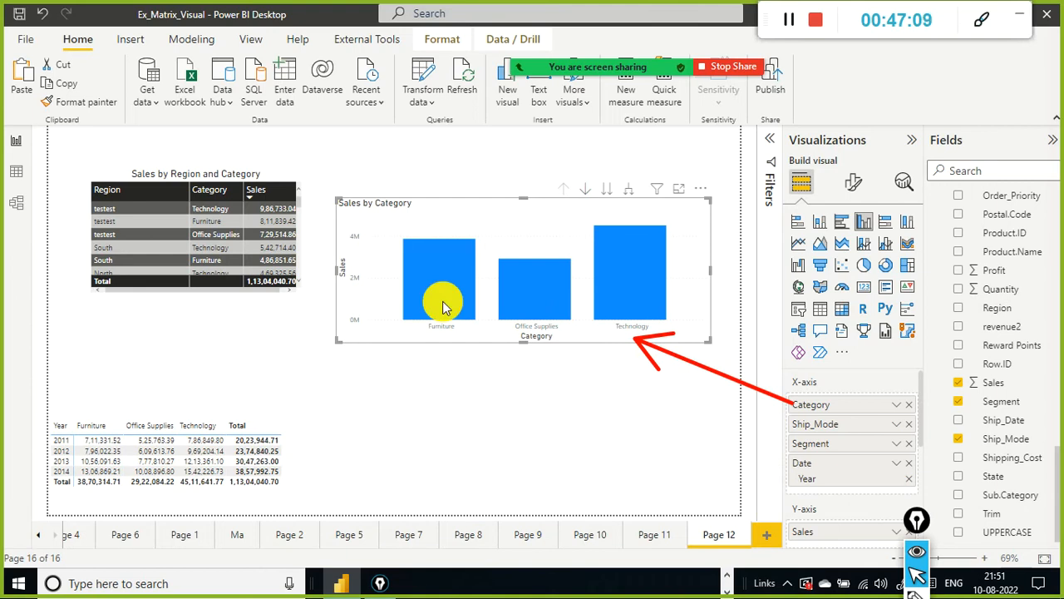
{"action": "double_click", "coordinate": [543, 288]}
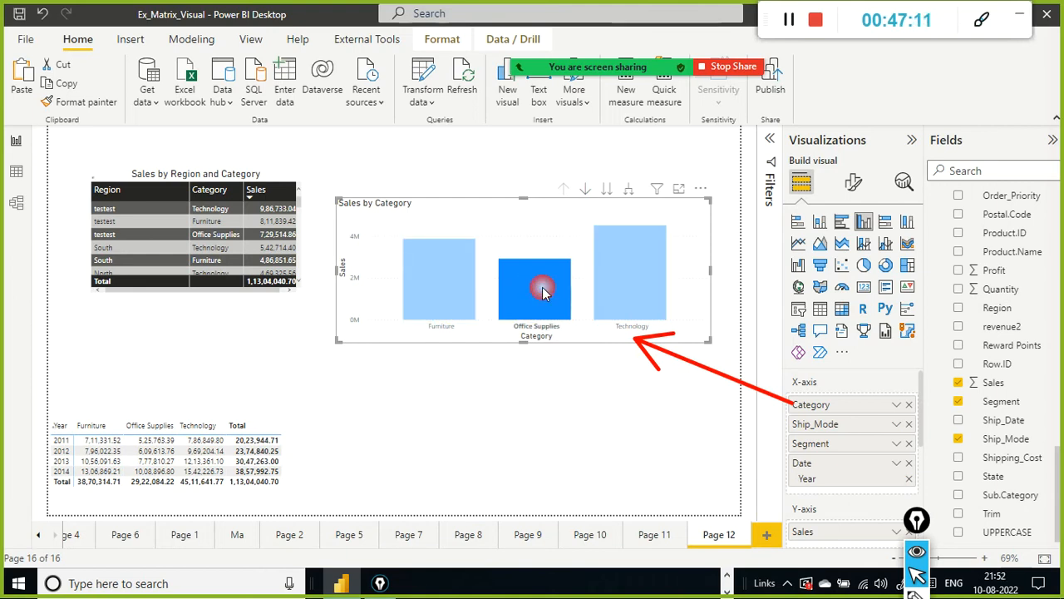
{"action": "left_click", "coordinate": [543, 289]}
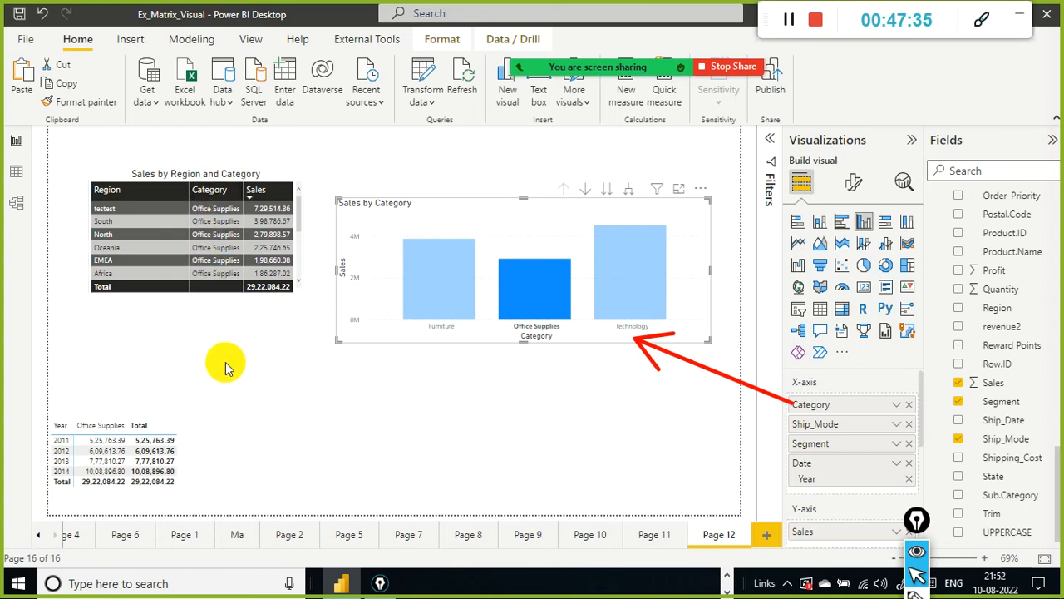
{"action": "left_click_drag", "start_coordinate": [228, 379], "coordinate": [223, 297]}
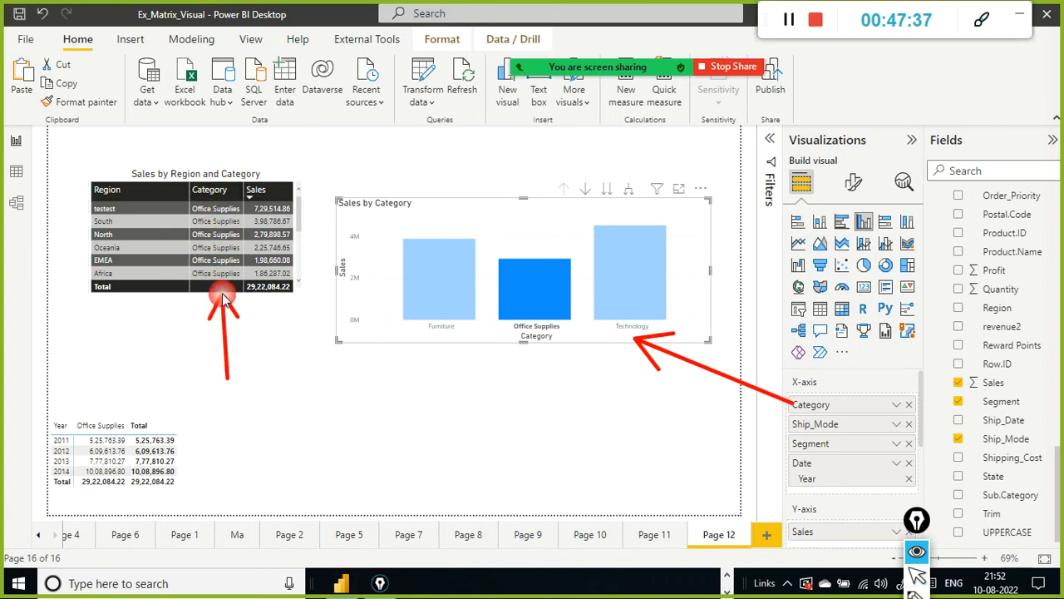
{"action": "left_click_drag", "start_coordinate": [119, 351], "coordinate": [119, 414]}
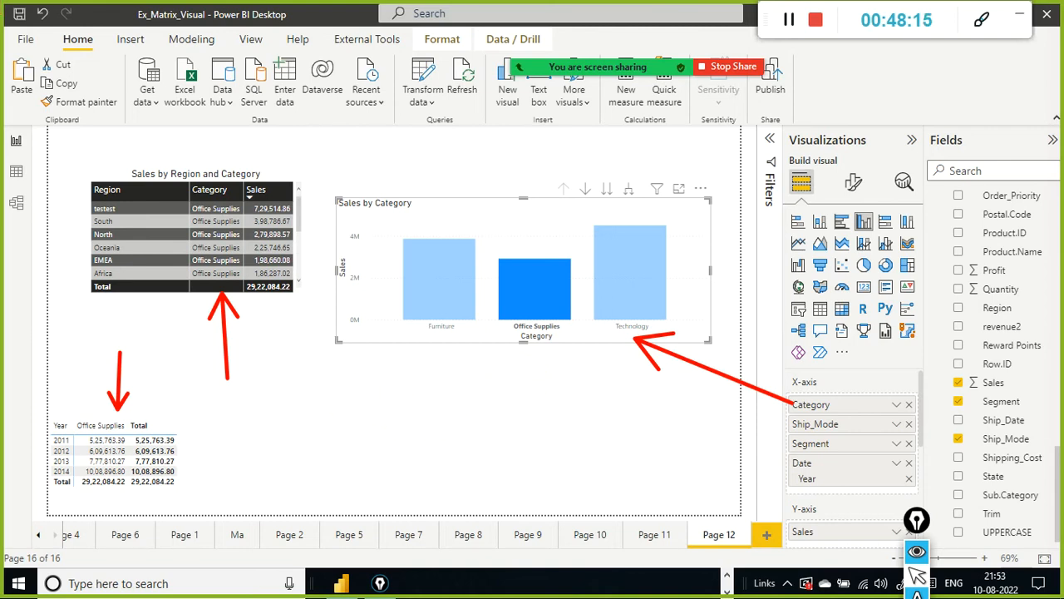
{"action": "left_click", "coordinate": [347, 399]}
{"action": "type", "text": "Cross Highlighting"}
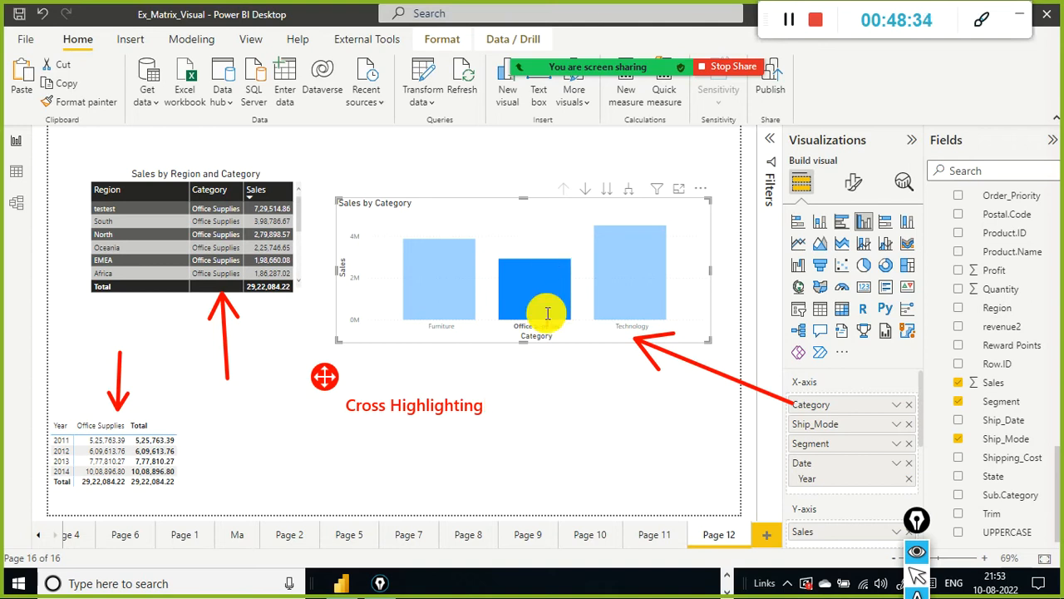
{"action": "left_click", "coordinate": [505, 235]}
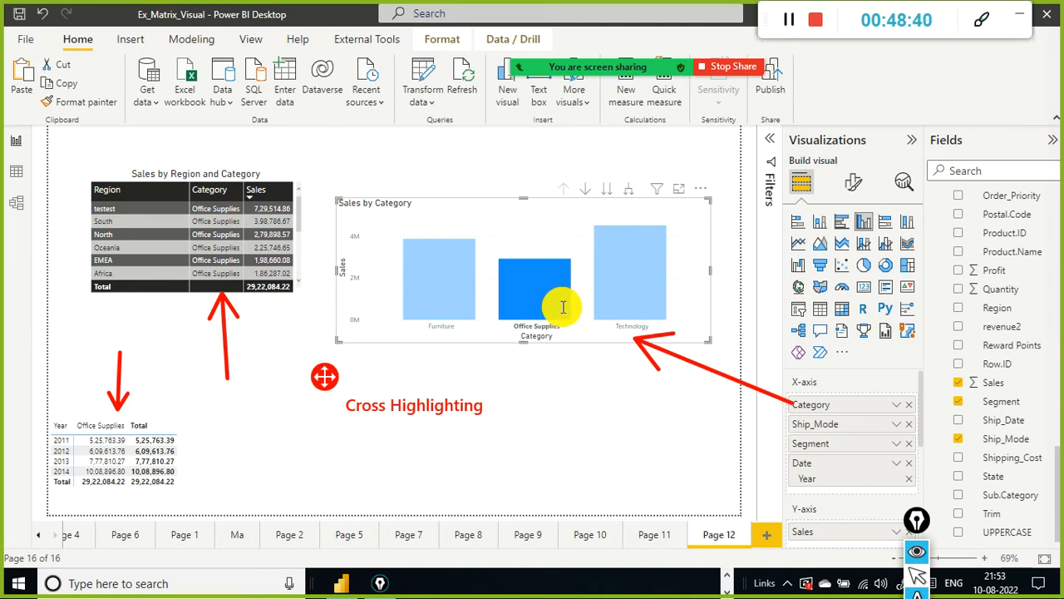
{"action": "left_click", "coordinate": [201, 242]}
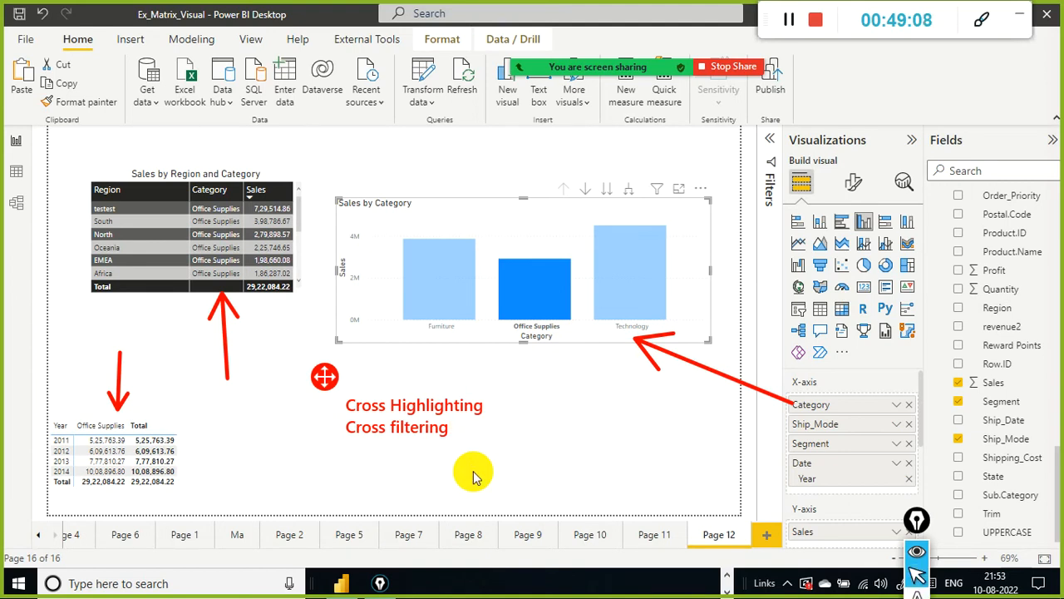
{"action": "key", "text": "ctrl+shift+7"}
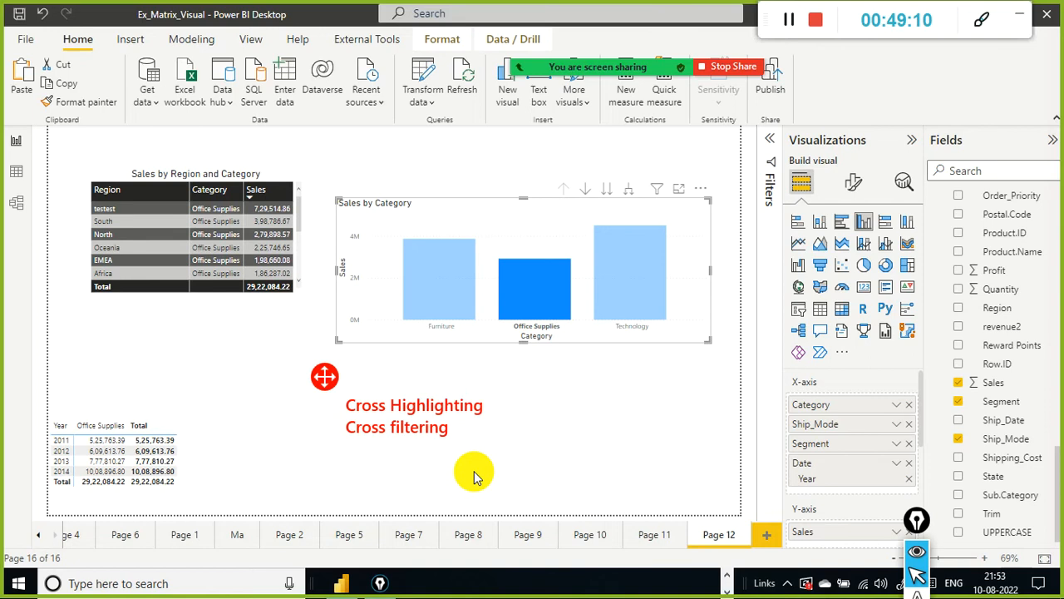
Step: Clear the Office Supplies selection and select the Furniture bar in the column chart instead
{"action": "left_click", "coordinate": [697, 239]}
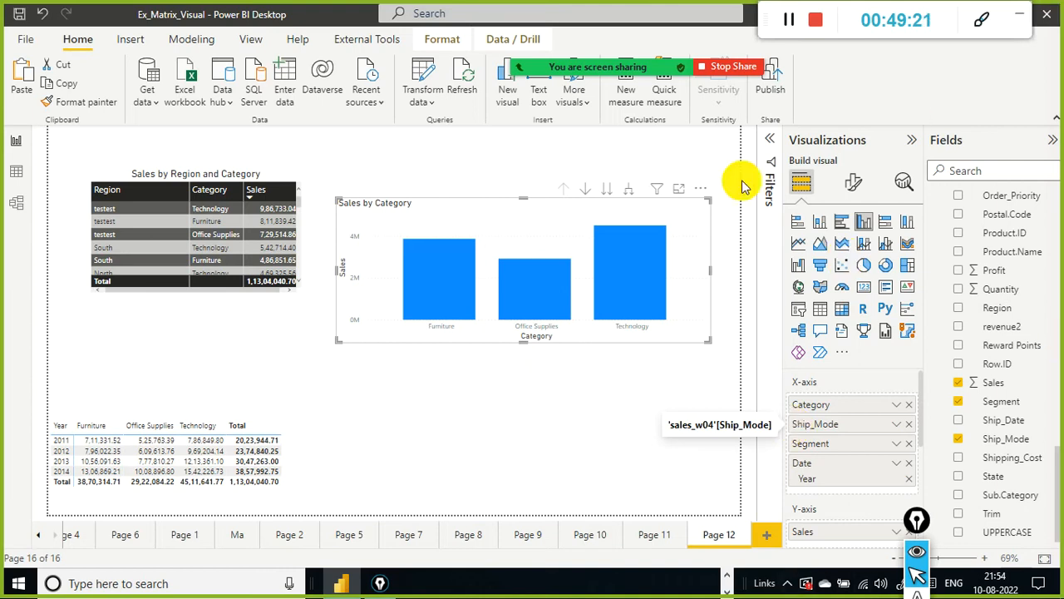
{"action": "left_click", "coordinate": [465, 296]}
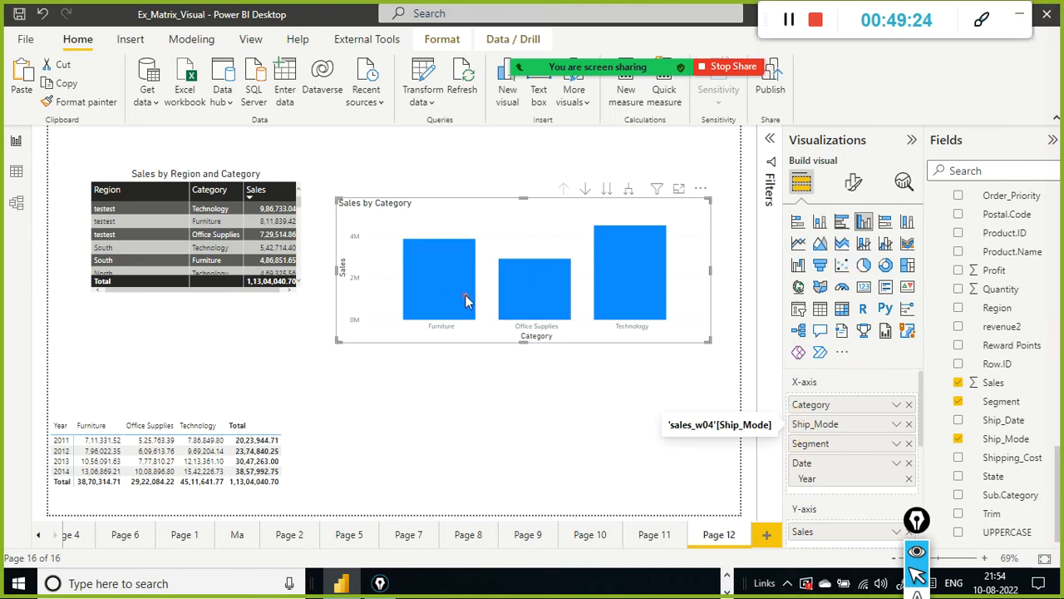
{"action": "left_click", "coordinate": [471, 305]}
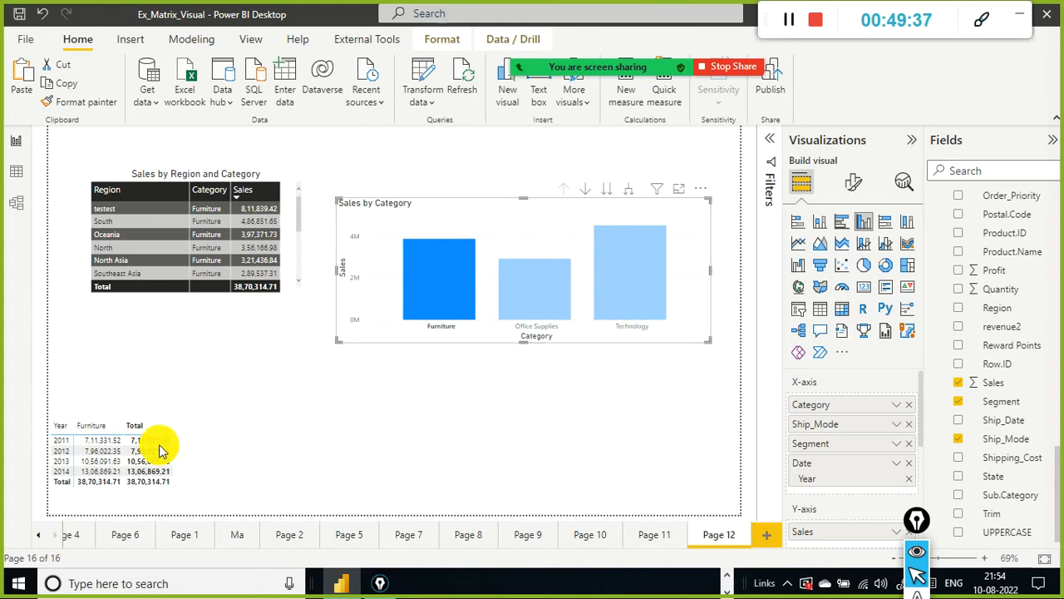
Step: Convert the pivoted matrix copy into a clustered column chart
{"action": "left_click", "coordinate": [206, 451]}
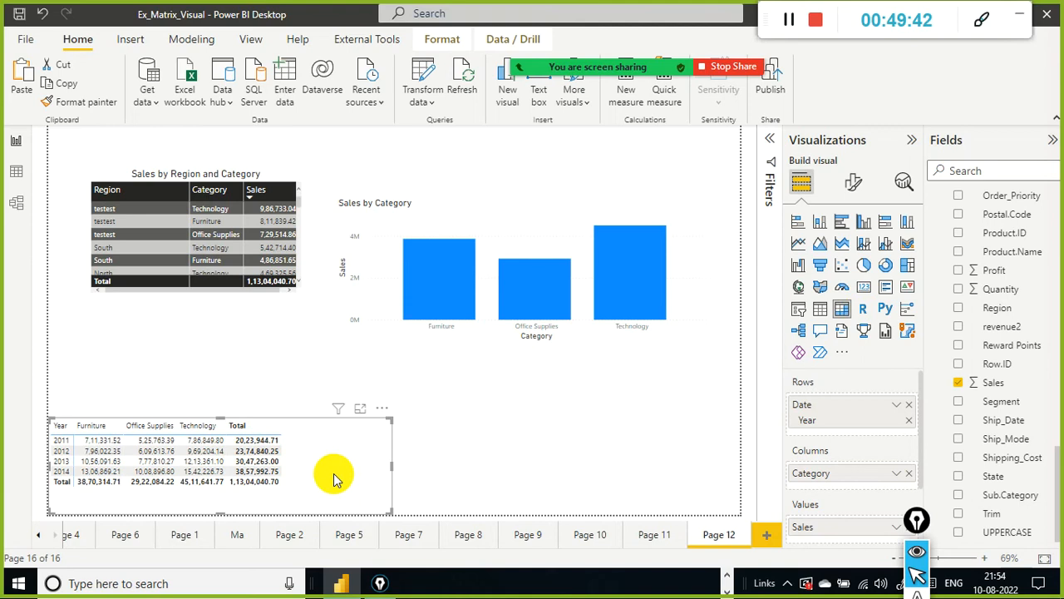
{"action": "left_click", "coordinate": [862, 225]}
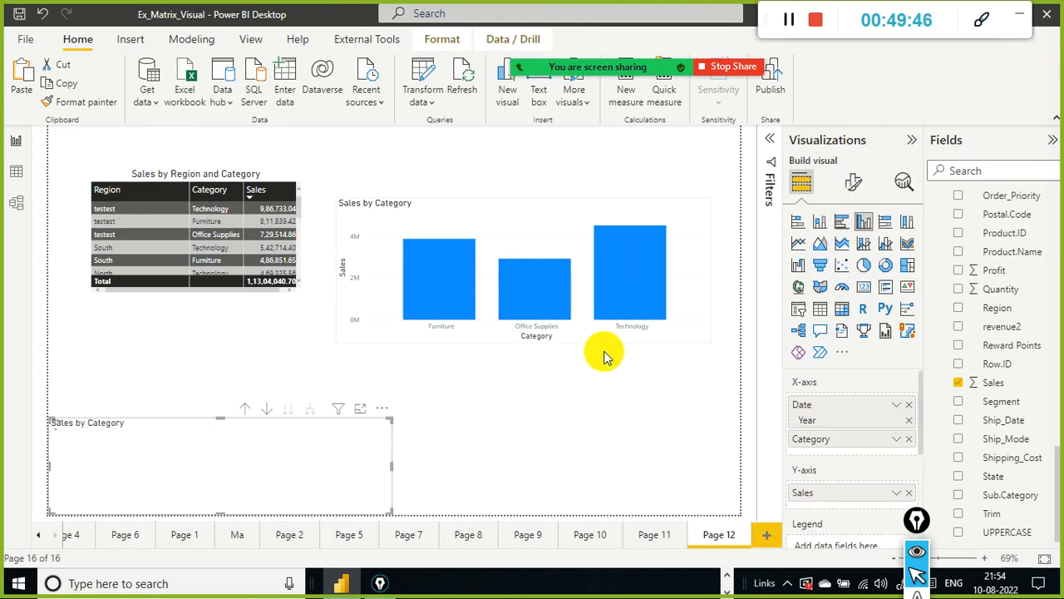
Step: Select the Furniture bar in the upper column chart and scroll through the filtered Sales by Region and Category table
{"action": "left_click", "coordinate": [466, 282]}
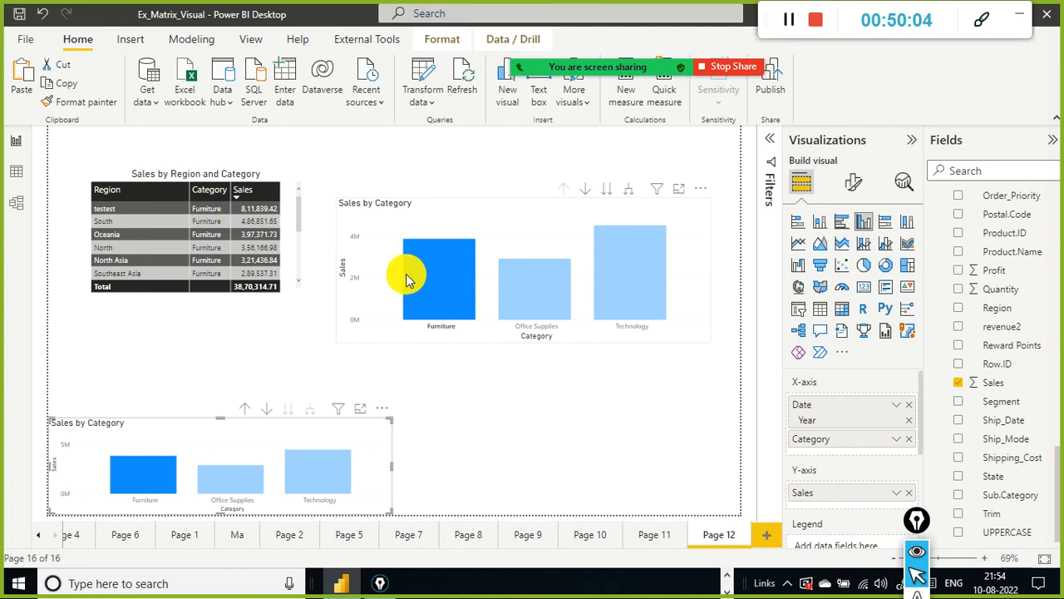
{"action": "mouse_move", "coordinate": [436, 269]}
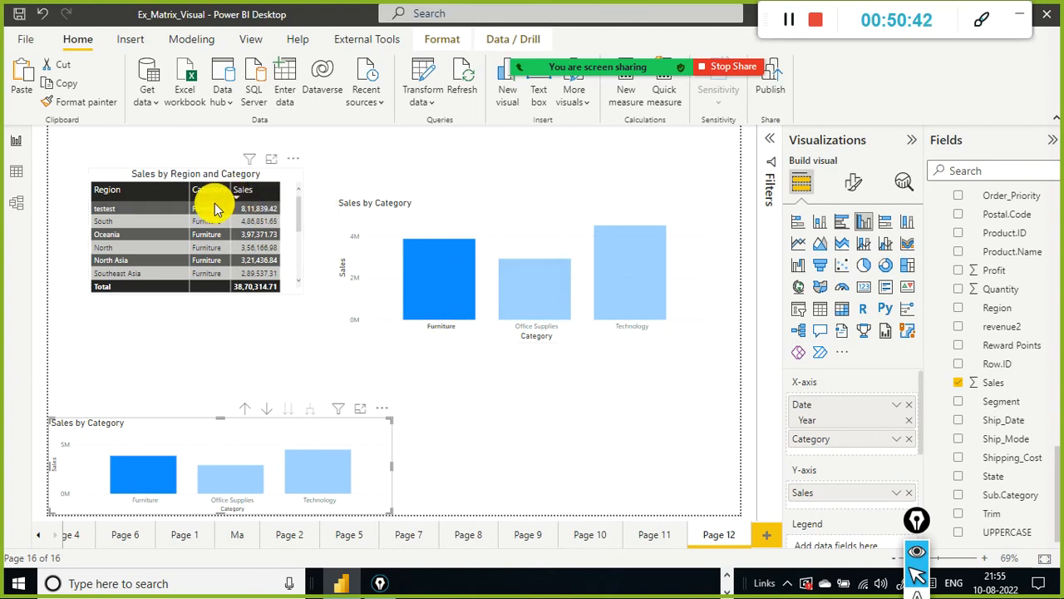
{"action": "scroll", "coordinate": [209, 218], "scroll_direction": "down", "scroll_amount": 3}
{"action": "scroll", "coordinate": [208, 218], "scroll_direction": "up", "scroll_amount": 3}
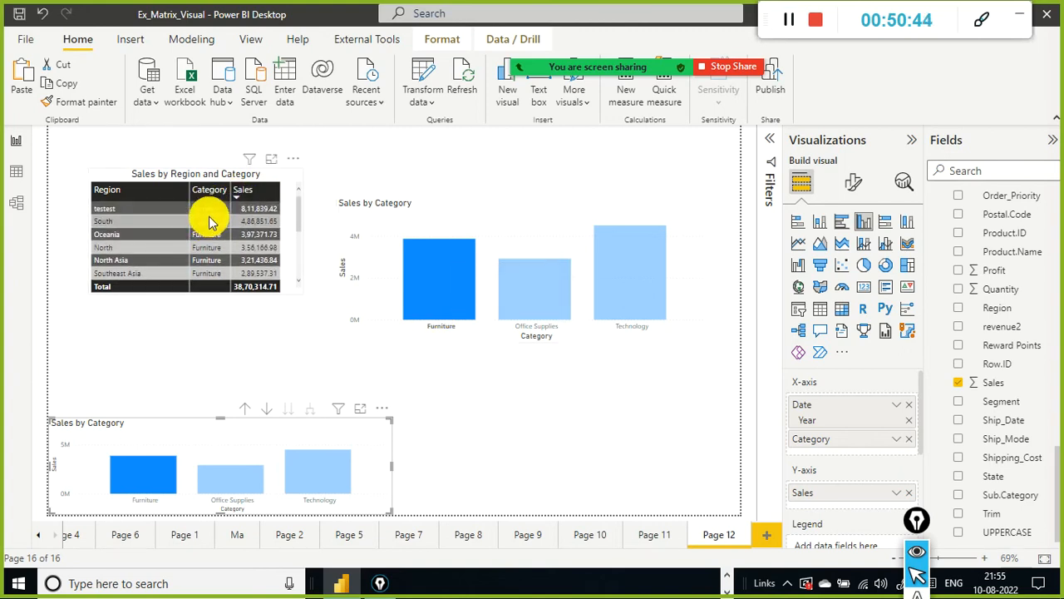
{"action": "scroll", "coordinate": [212, 257], "scroll_direction": "down", "scroll_amount": 6}
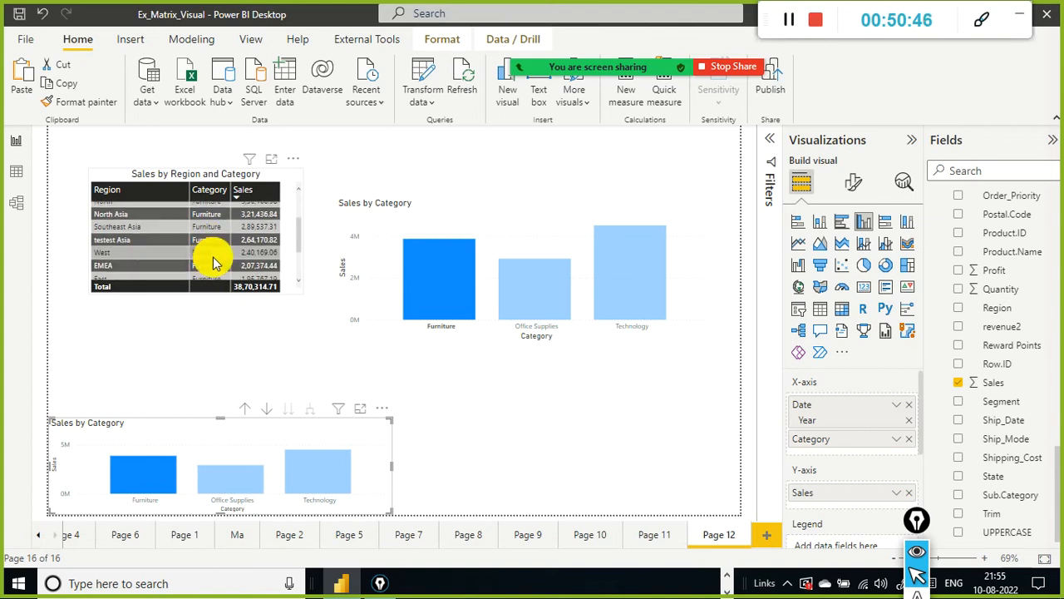
{"action": "scroll", "coordinate": [215, 268], "scroll_direction": "up", "scroll_amount": 6}
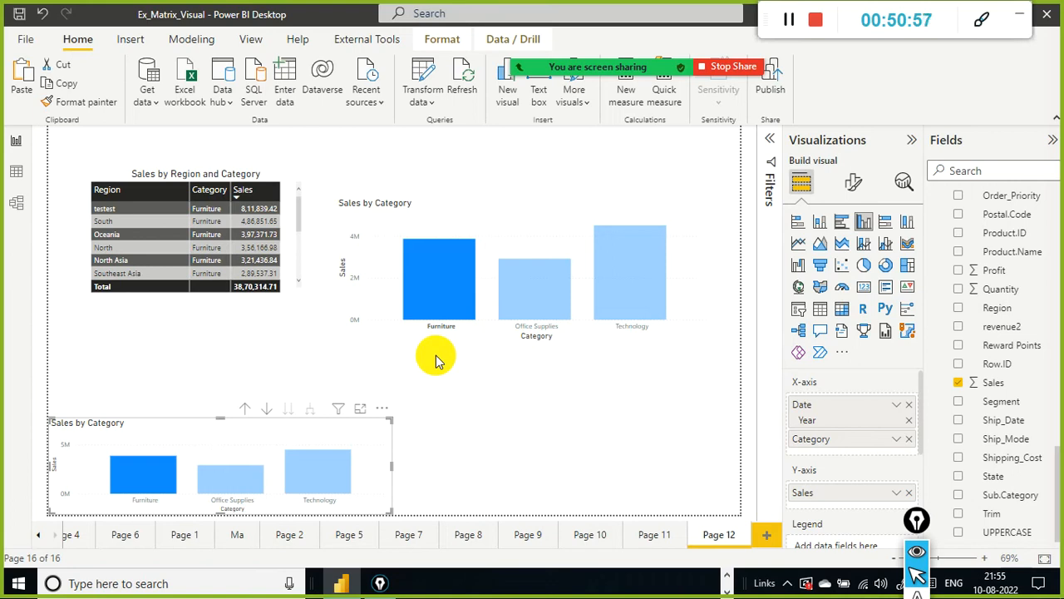
Step: Select the Technology bar in the upper column chart to cross-filter the other visuals
{"action": "left_click", "coordinate": [632, 291]}
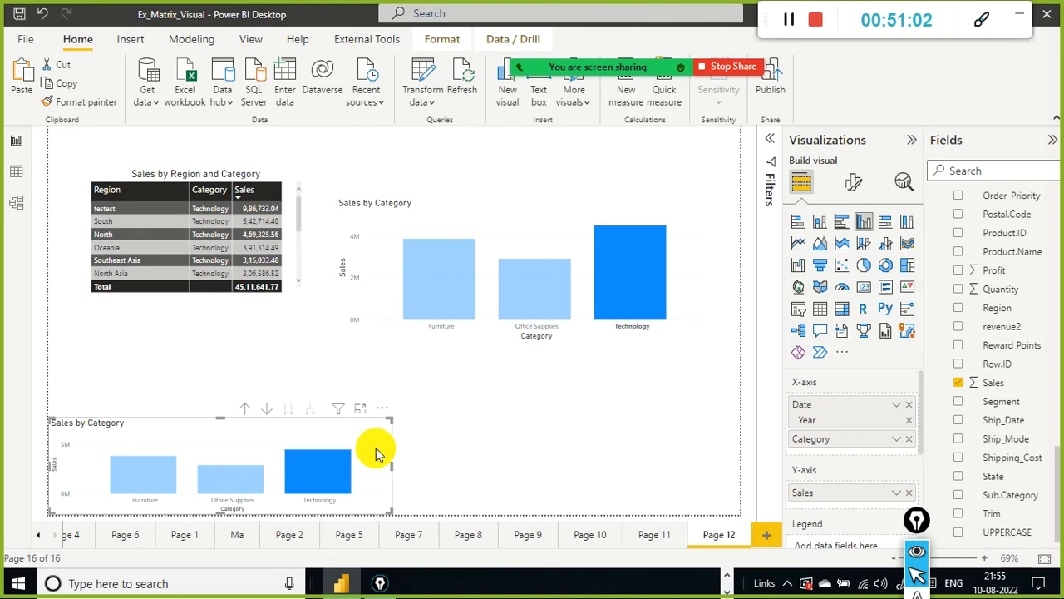
{"action": "mouse_move", "coordinate": [658, 261]}
{"action": "mouse_move", "coordinate": [404, 308]}
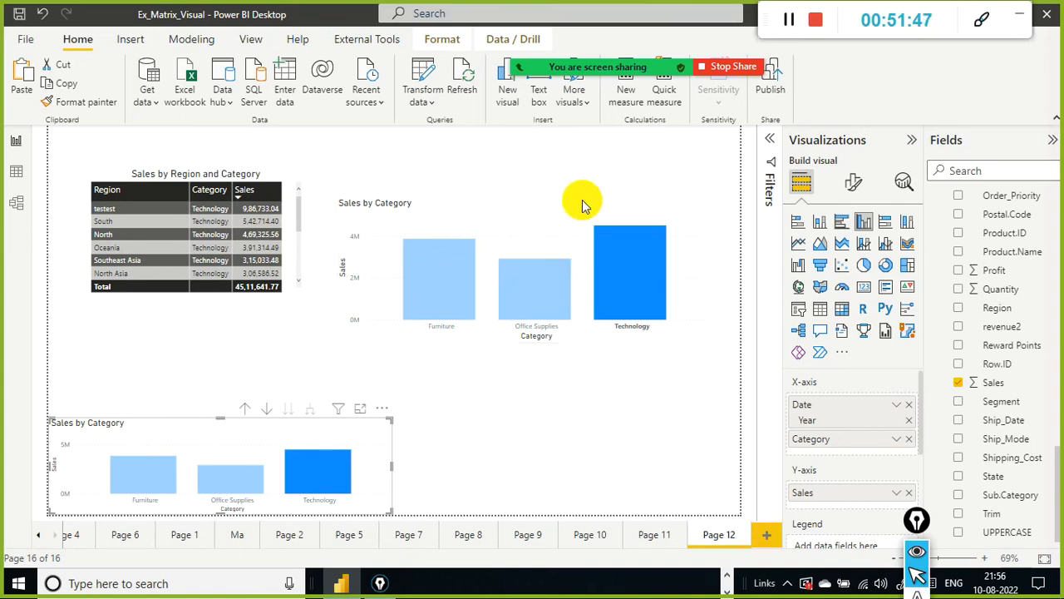
Step: Go down one hierarchy level twice in the upper chart, showing Sales by Ship_Mode and then Sales by Segment
{"action": "left_click", "coordinate": [607, 191]}
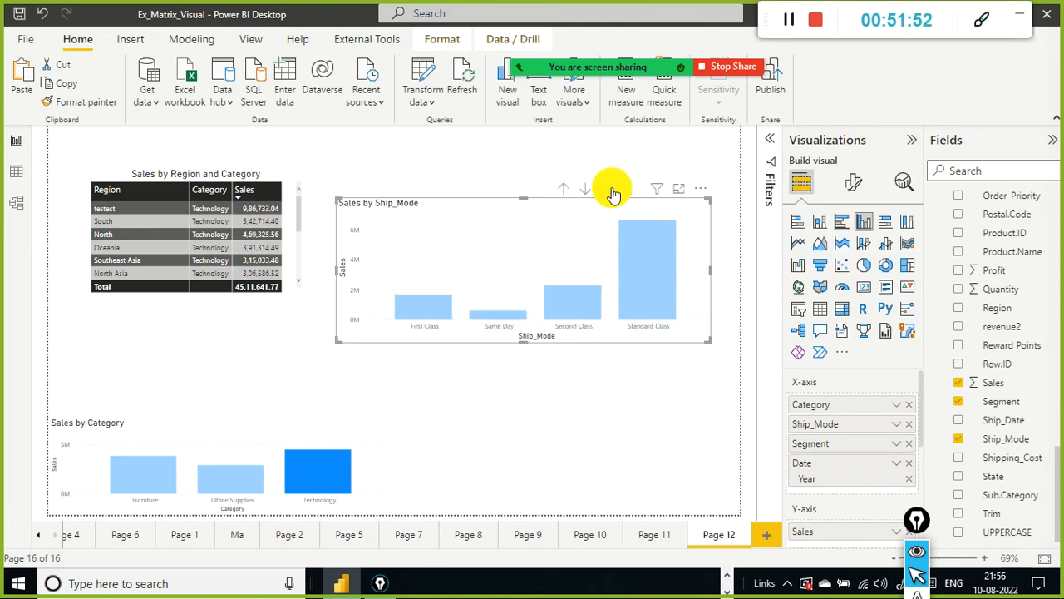
{"action": "left_click", "coordinate": [608, 190]}
{"action": "left_click_drag", "start_coordinate": [811, 405], "coordinate": [821, 440]}
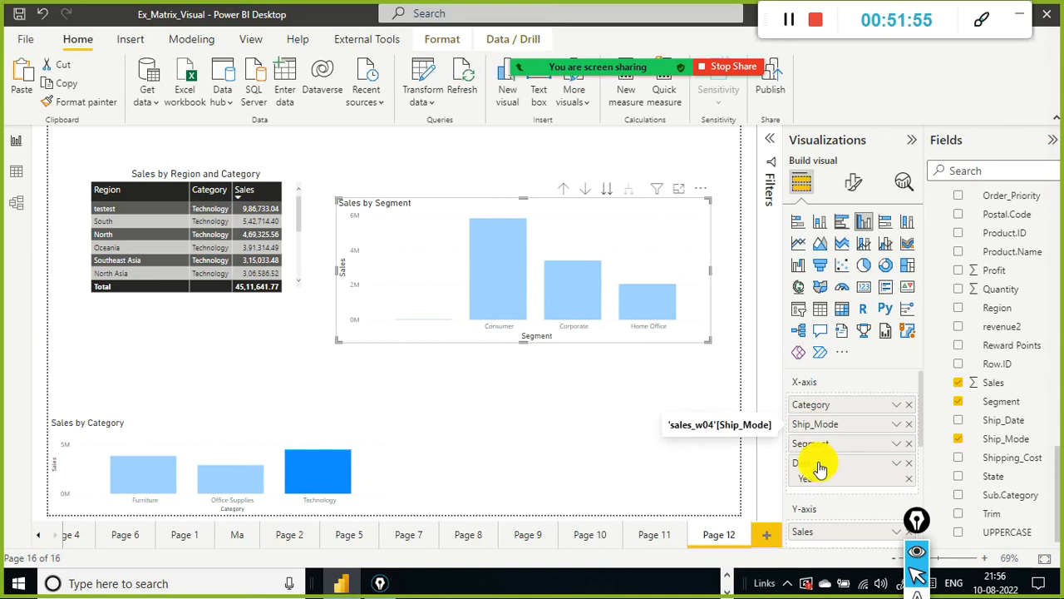
Step: Go to the Year level in the upper chart, then drill up twice back to the Ship_Mode level
{"action": "left_click", "coordinate": [607, 197]}
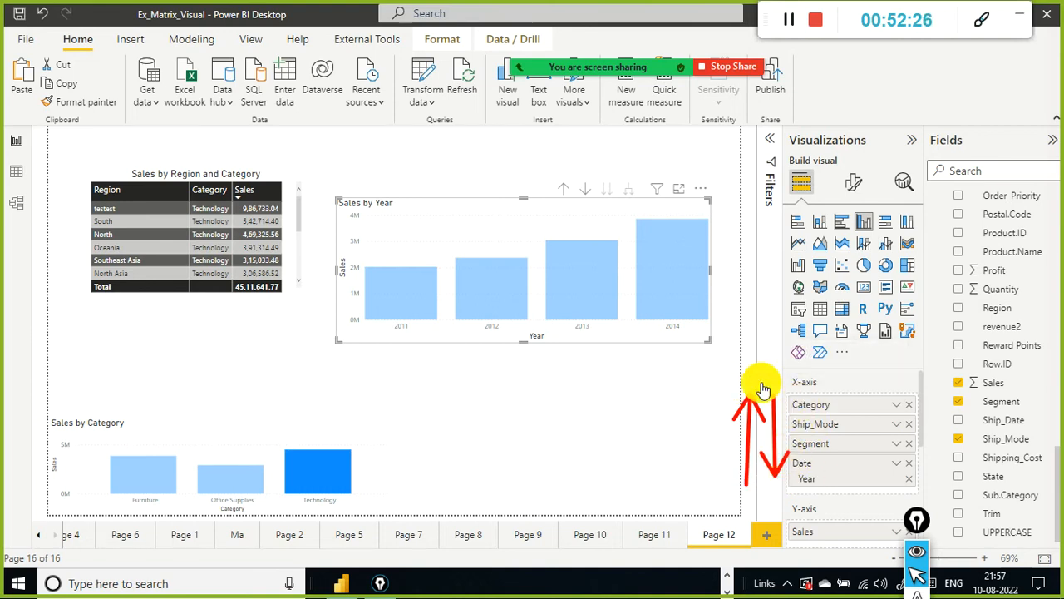
{"action": "left_click", "coordinate": [565, 190]}
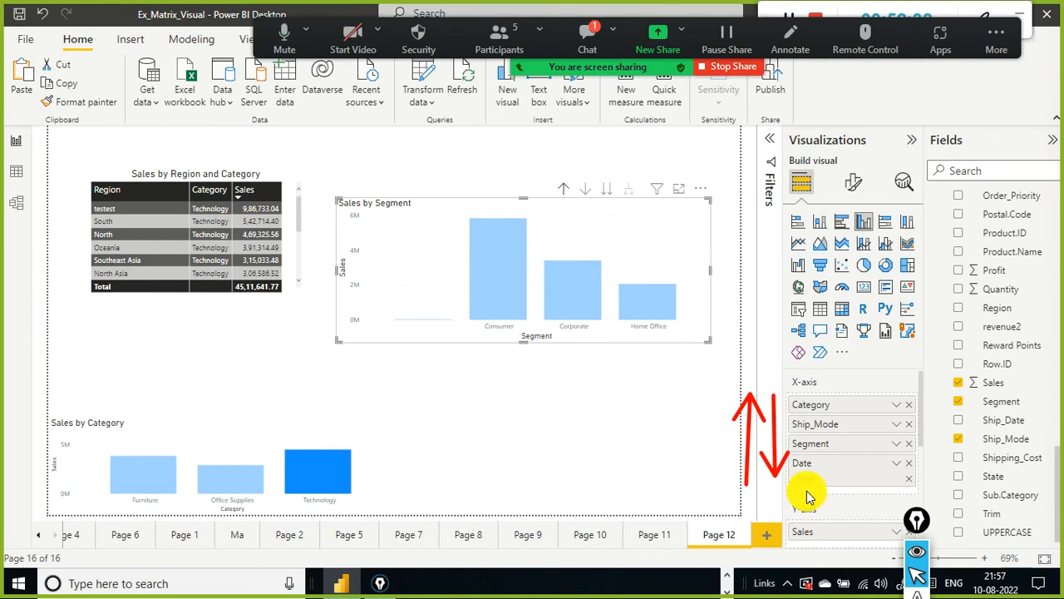
{"action": "left_click", "coordinate": [566, 189]}
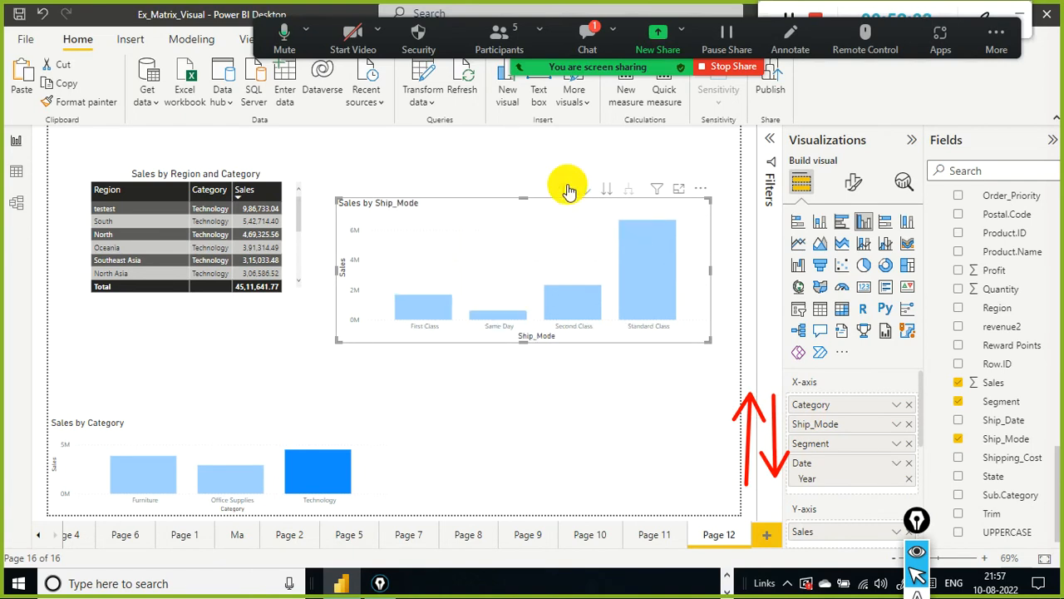
{"action": "left_click", "coordinate": [587, 38]}
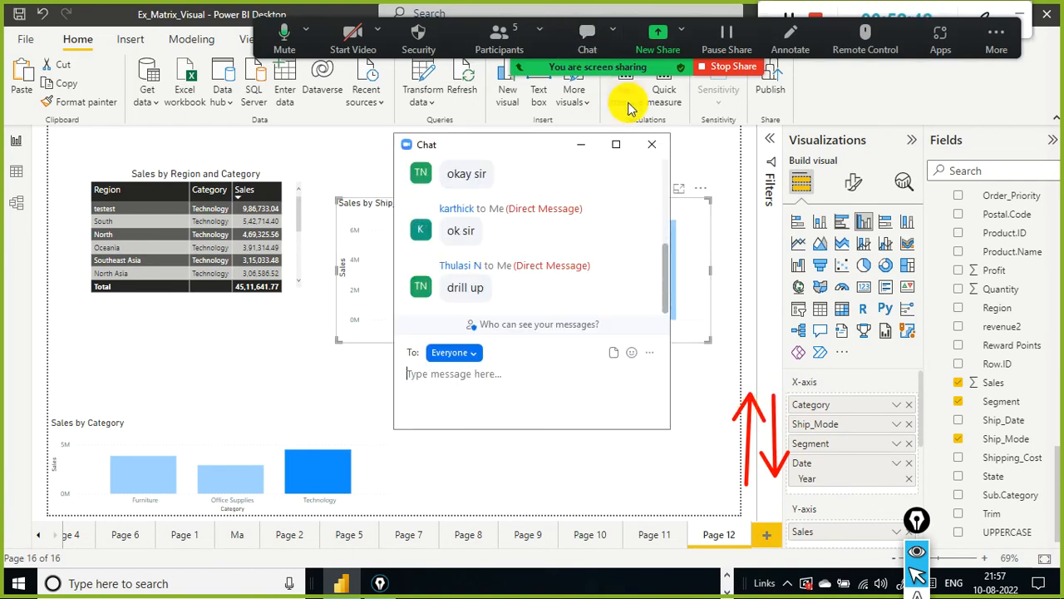
{"action": "left_click", "coordinate": [653, 144]}
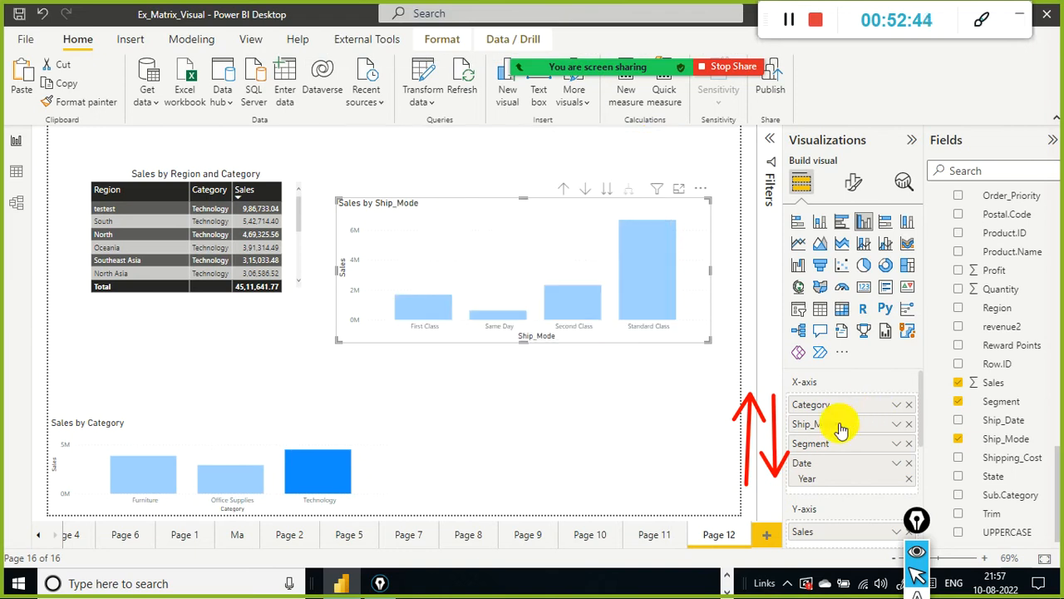
Step: Drill up to Category, turn on drill-down mode, and drill into the Office Supplies bar's Ship_Mode breakdown
{"action": "left_click", "coordinate": [564, 189]}
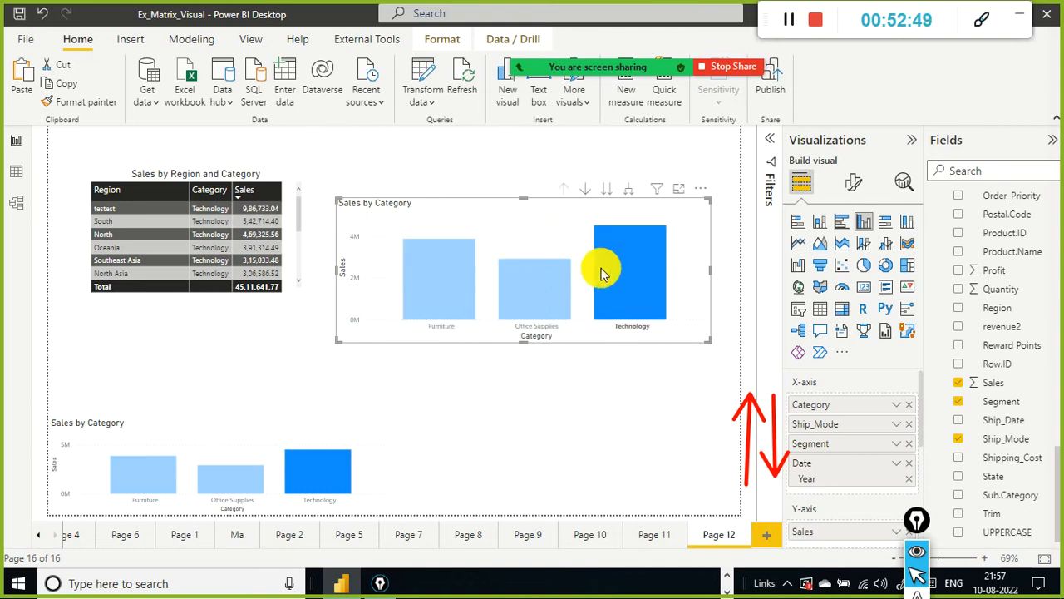
{"action": "left_click", "coordinate": [585, 190]}
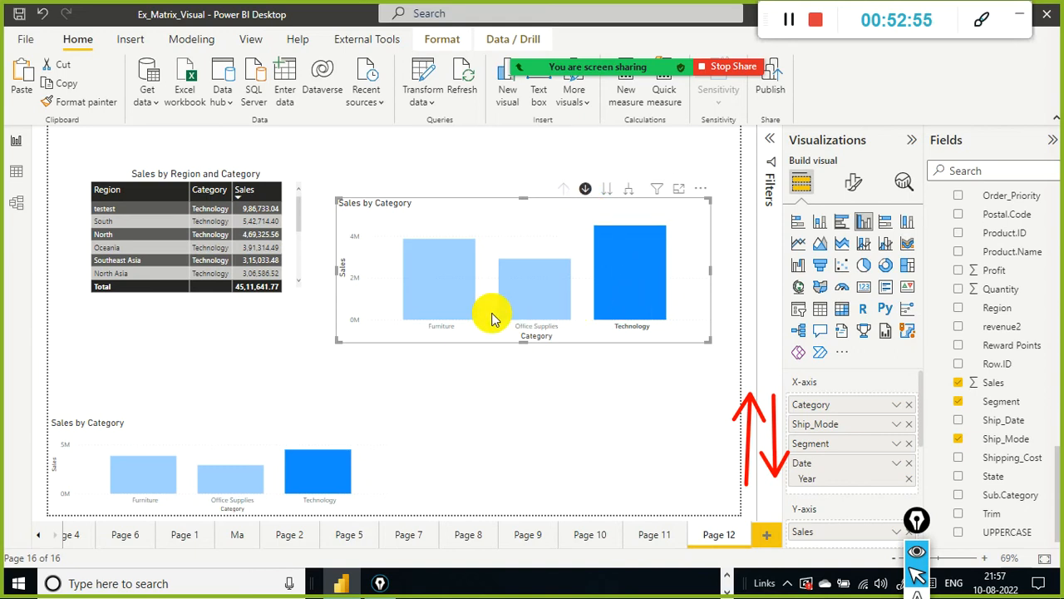
{"action": "left_click", "coordinate": [521, 293]}
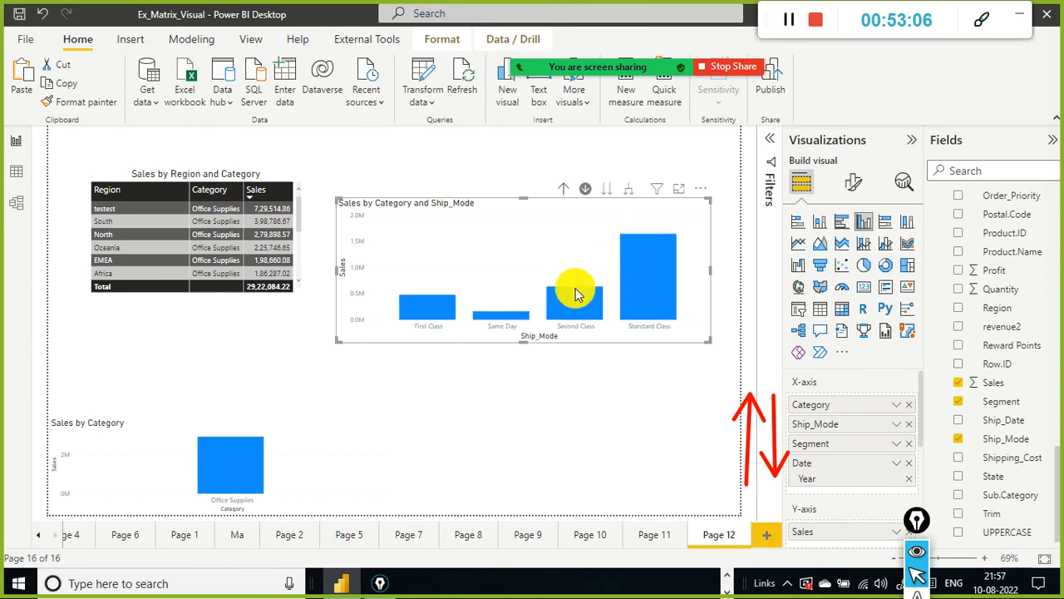
Step: Drill up to Category and drill into the Furniture bar's Ship_Mode breakdown, doing it twice over
{"action": "left_click", "coordinate": [562, 191]}
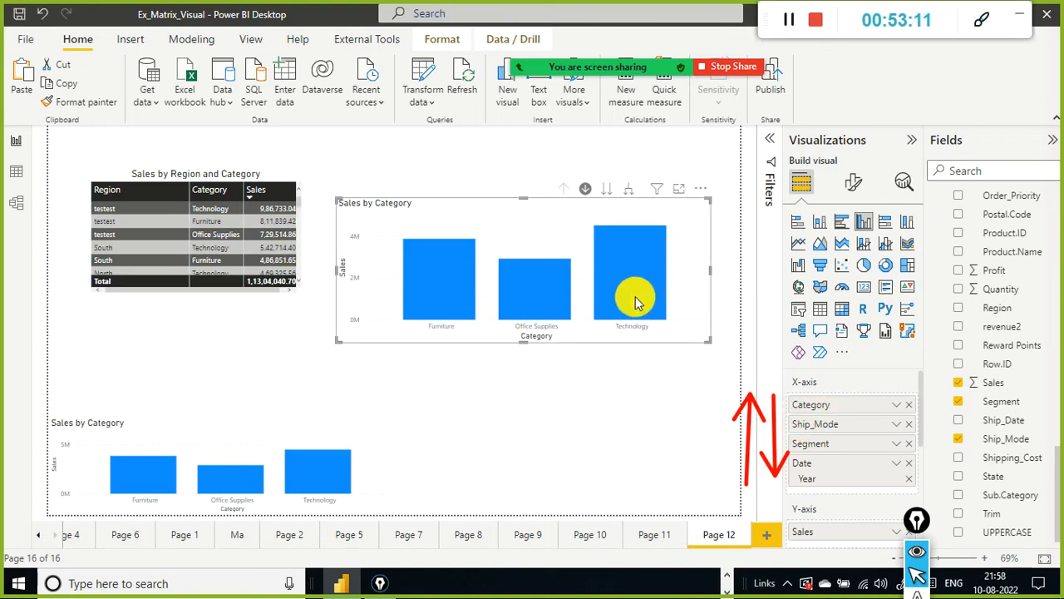
{"action": "left_click", "coordinate": [440, 285]}
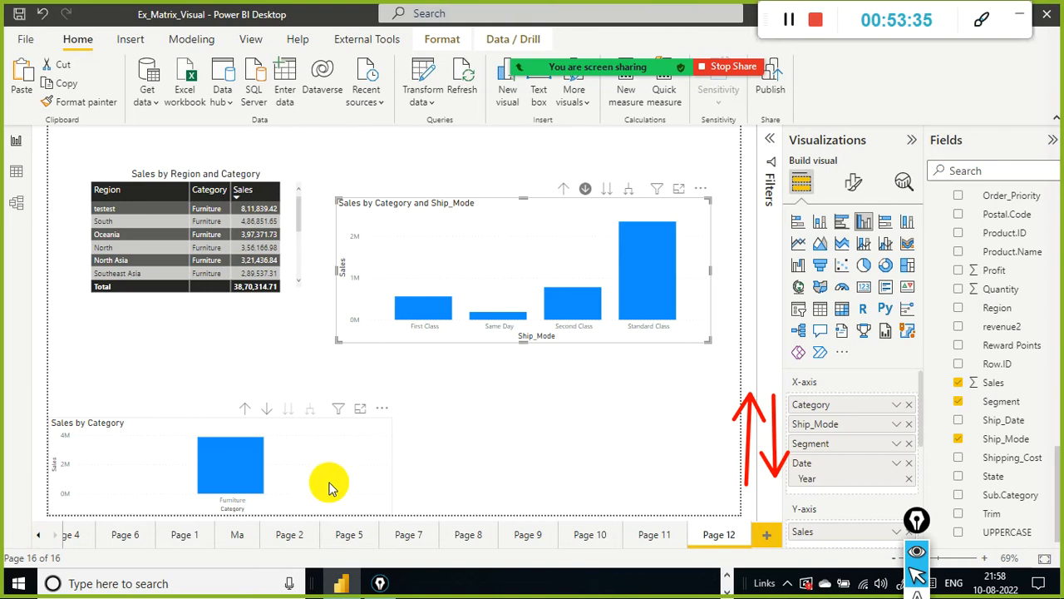
{"action": "left_click", "coordinate": [562, 190]}
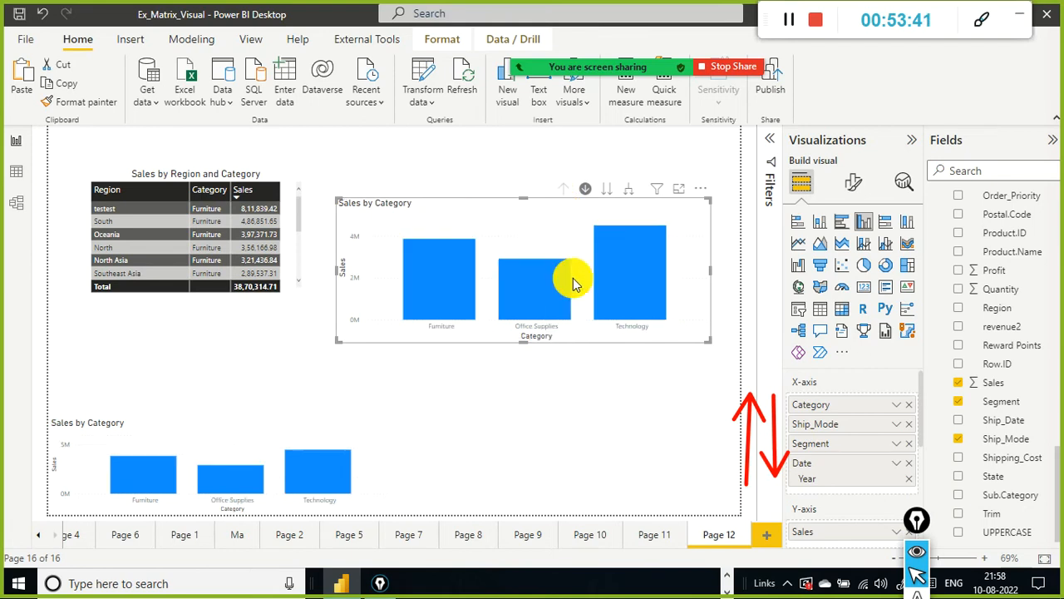
{"action": "left_click", "coordinate": [456, 295]}
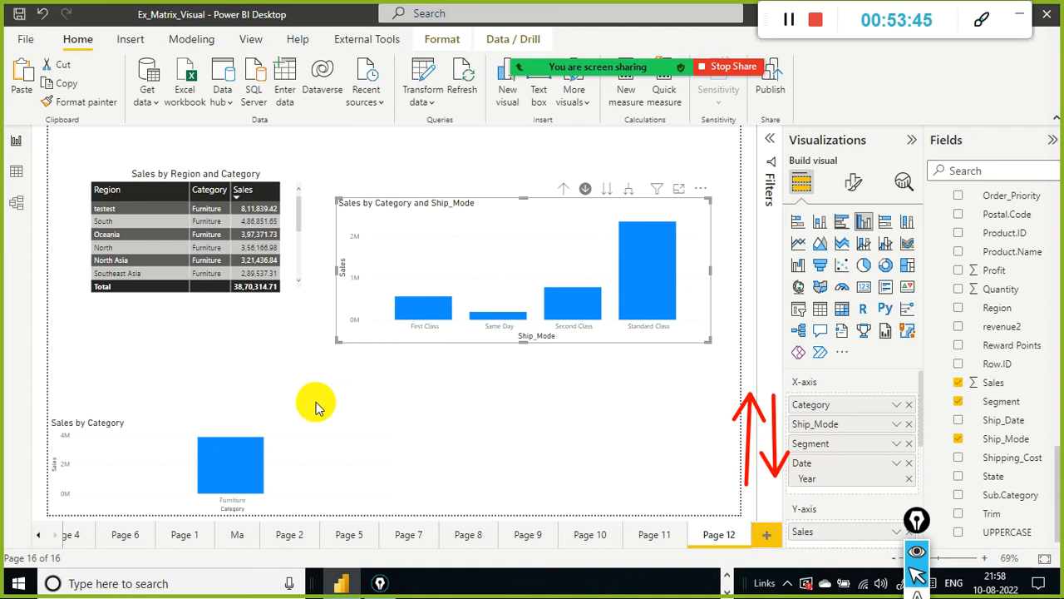
Step: Drill up the upper chart to Category and hover over the bars in both column charts
{"action": "mouse_move", "coordinate": [251, 461]}
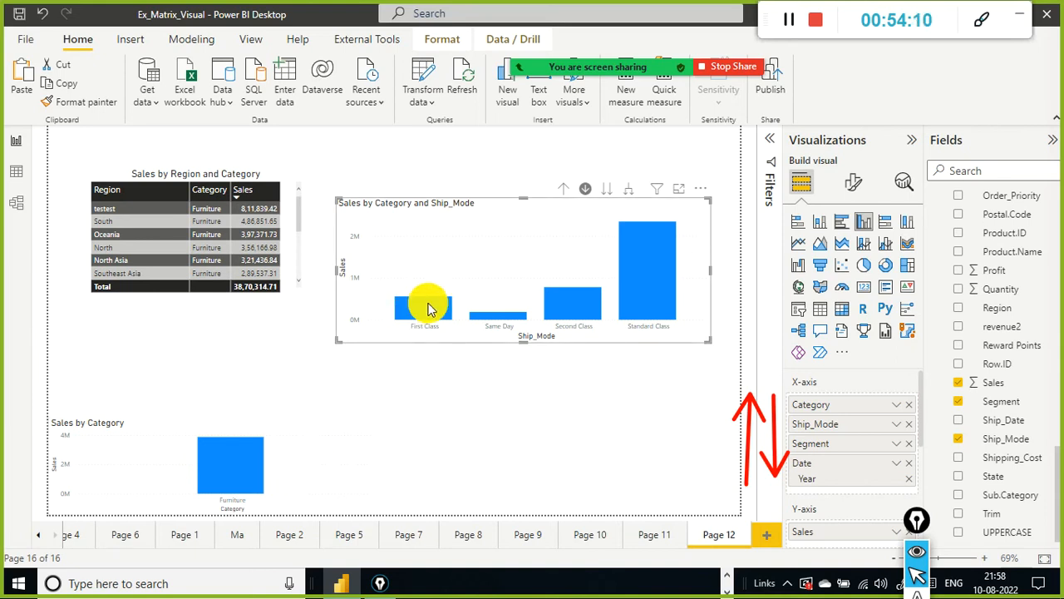
{"action": "left_click", "coordinate": [566, 187]}
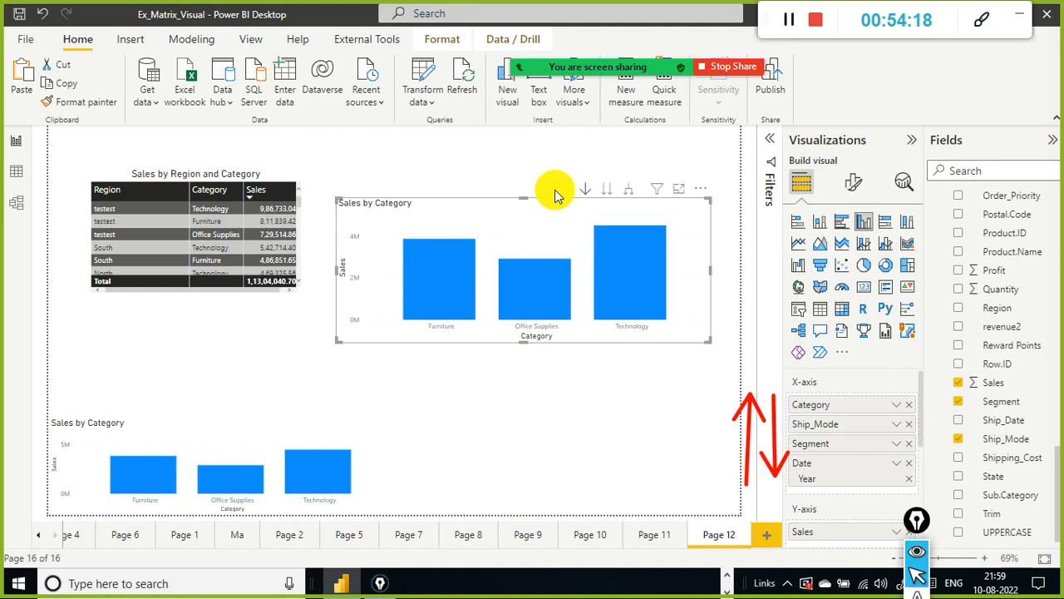
{"action": "mouse_move", "coordinate": [429, 294]}
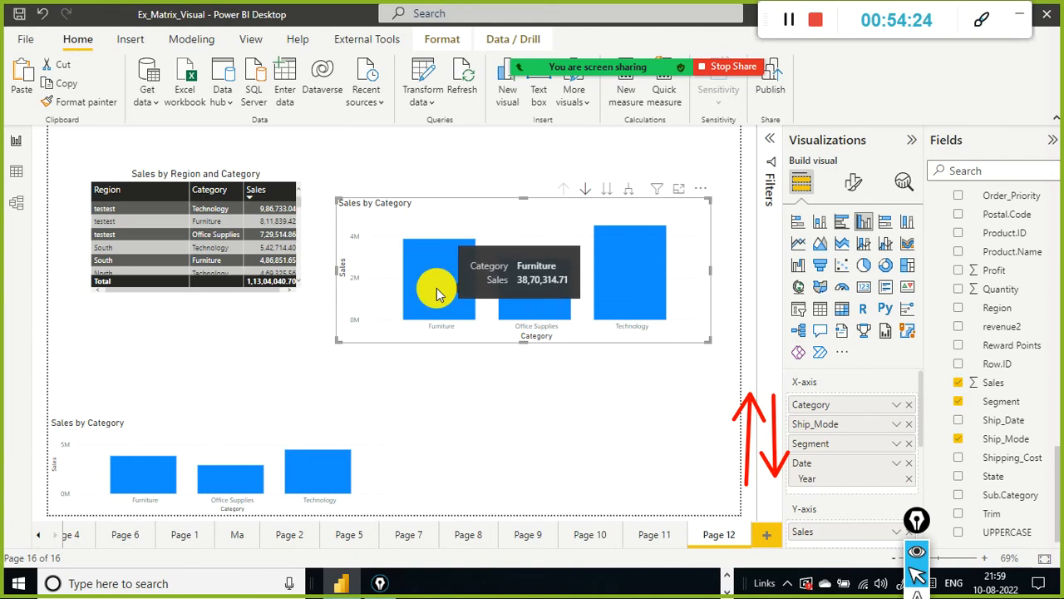
{"action": "mouse_move", "coordinate": [290, 461]}
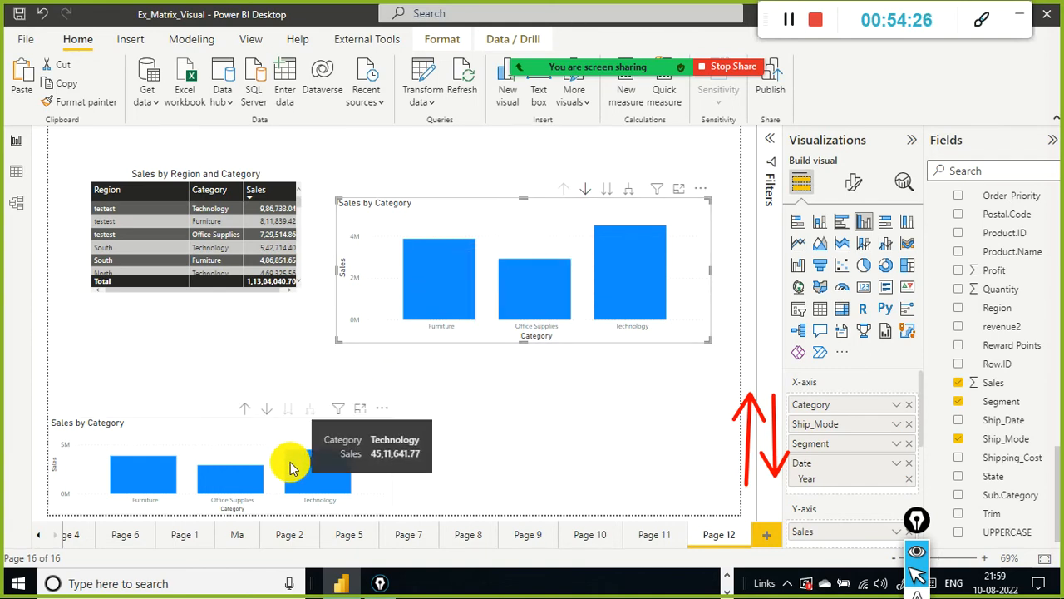
{"action": "mouse_move", "coordinate": [462, 268]}
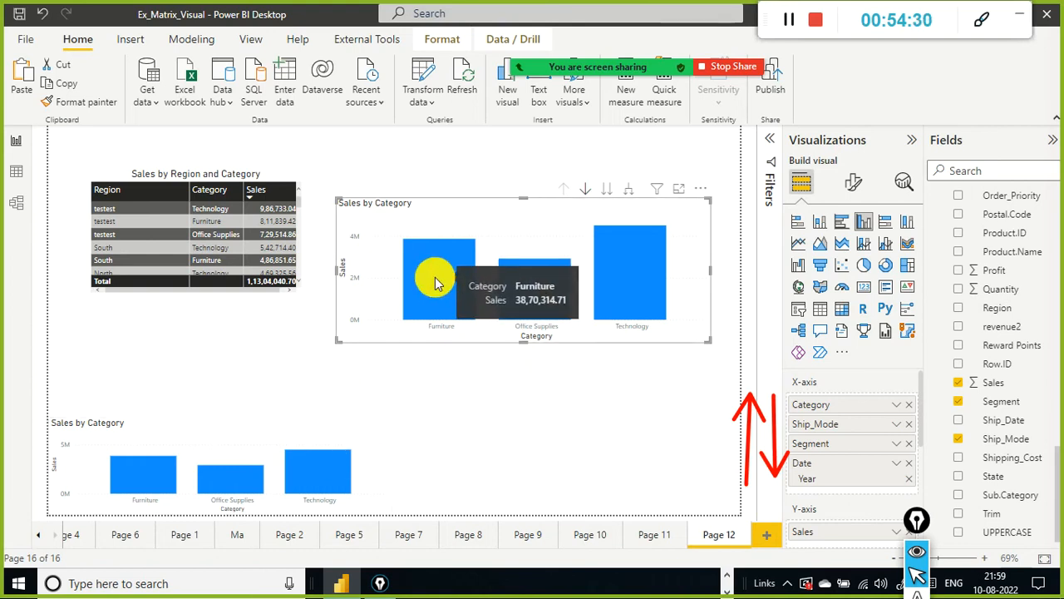
Step: Select the Furniture bar in the upper chart to cross-filter, and scroll through the filtered table
{"action": "left_click", "coordinate": [437, 284]}
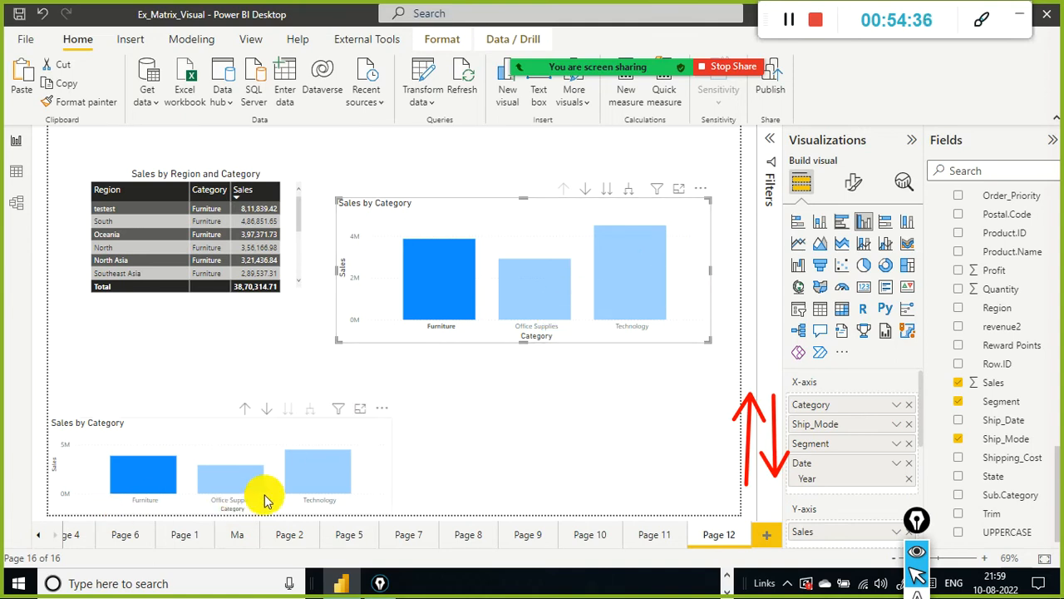
{"action": "mouse_move", "coordinate": [348, 472]}
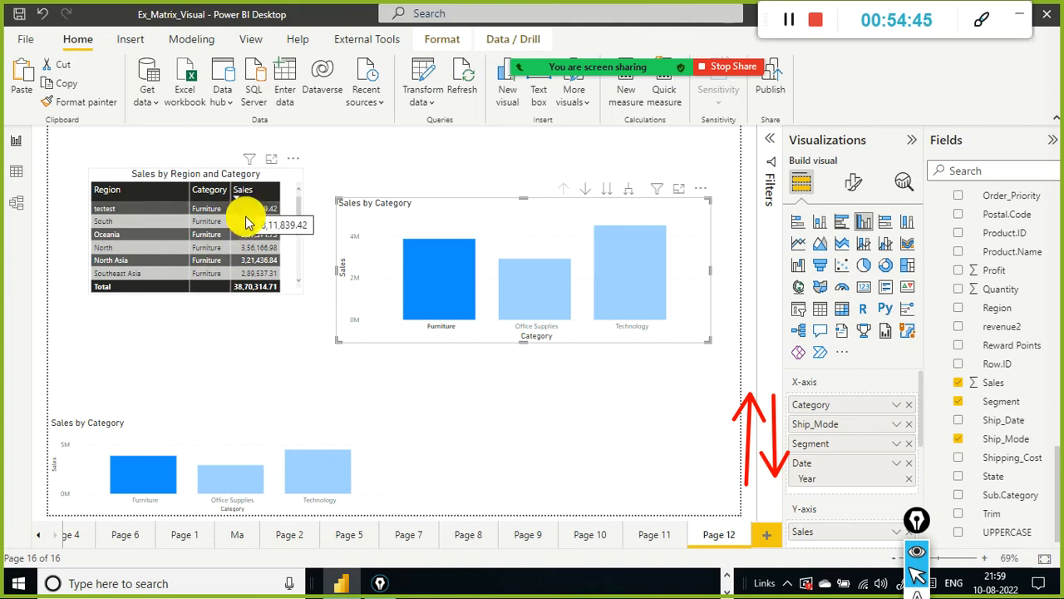
{"action": "scroll", "coordinate": [241, 229], "scroll_direction": "down", "scroll_amount": 3}
{"action": "scroll", "coordinate": [235, 242], "scroll_direction": "up", "scroll_amount": 3}
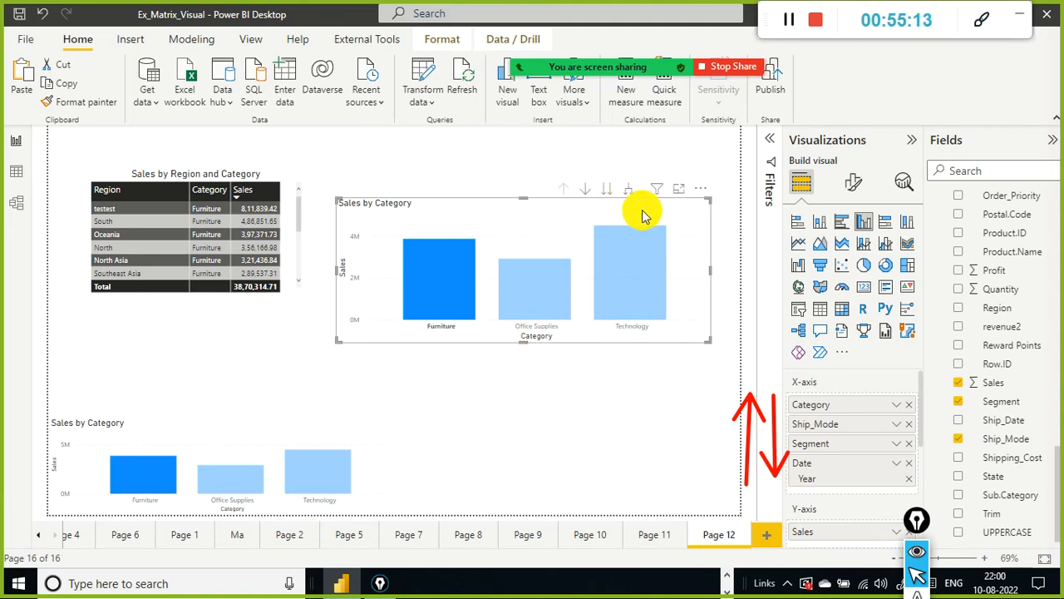
Step: Clear the Furniture selection, turn on drill-down mode, and drill into Furniture's Ship_Mode breakdown
{"action": "left_click", "coordinate": [679, 215]}
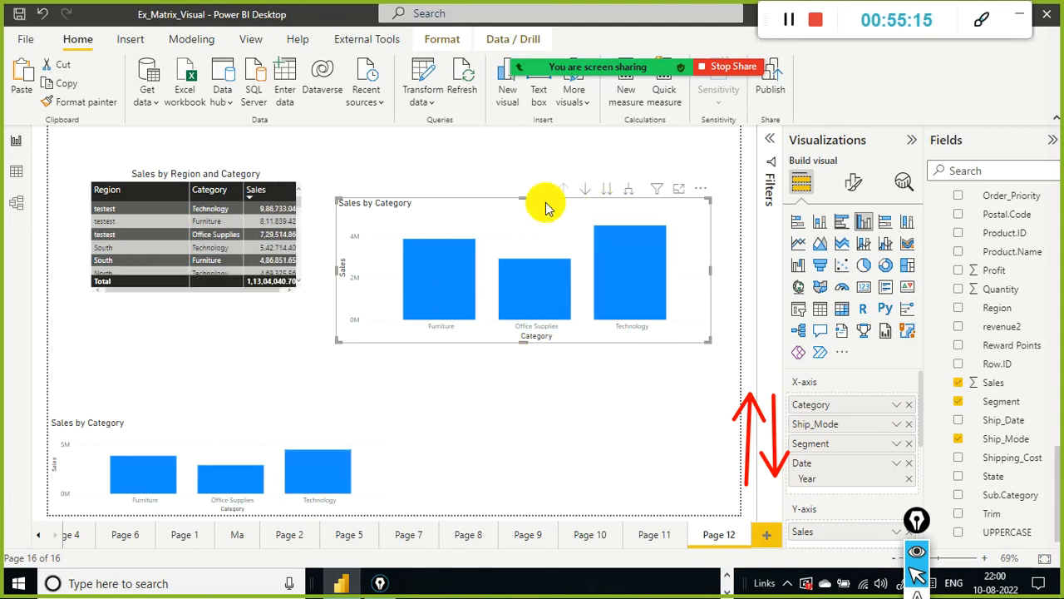
{"action": "left_click", "coordinate": [580, 194]}
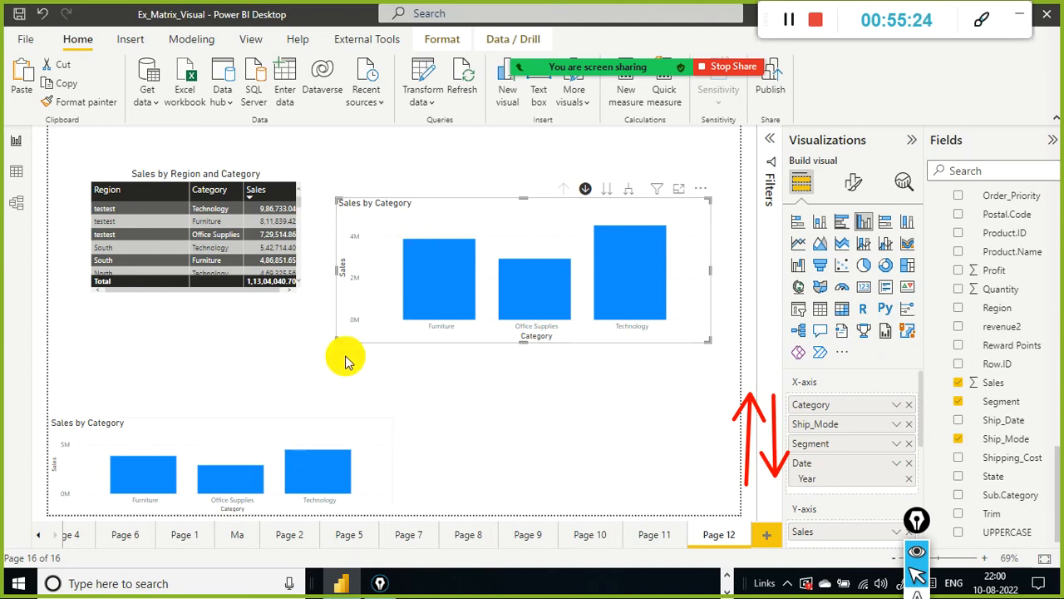
{"action": "left_click", "coordinate": [466, 271]}
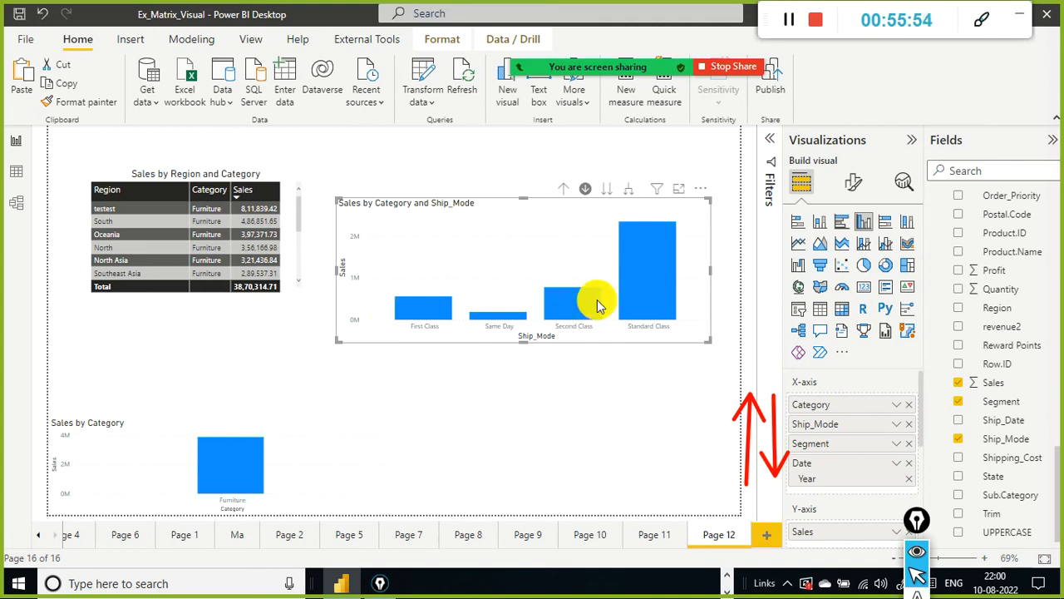
Step: Drill from First Class into Segment and Corporate's yearly sales, then drill up and into Consumer's yearly sales
{"action": "mouse_move", "coordinate": [662, 305]}
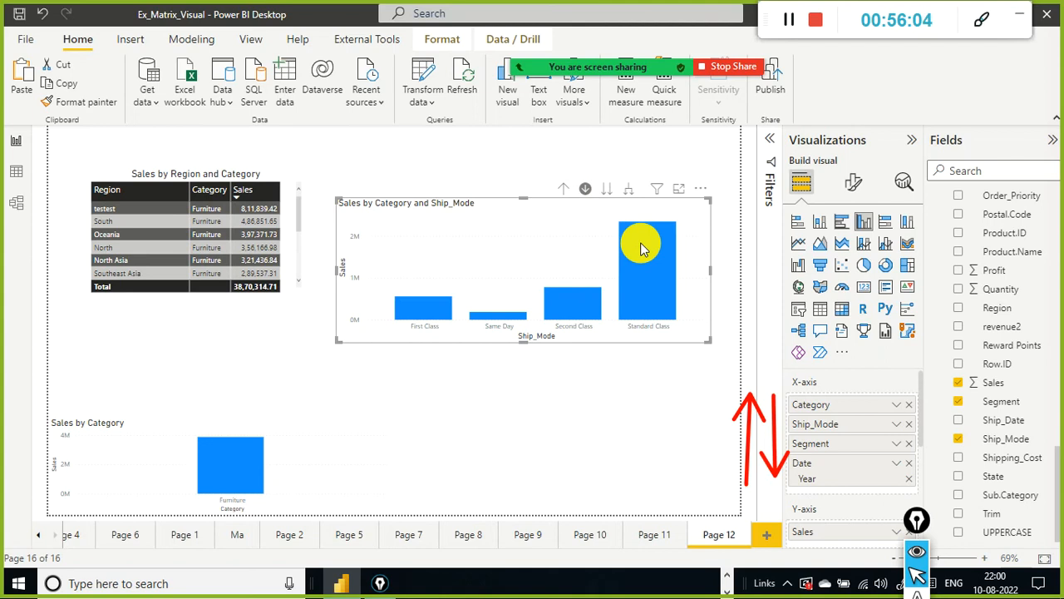
{"action": "left_click", "coordinate": [434, 314]}
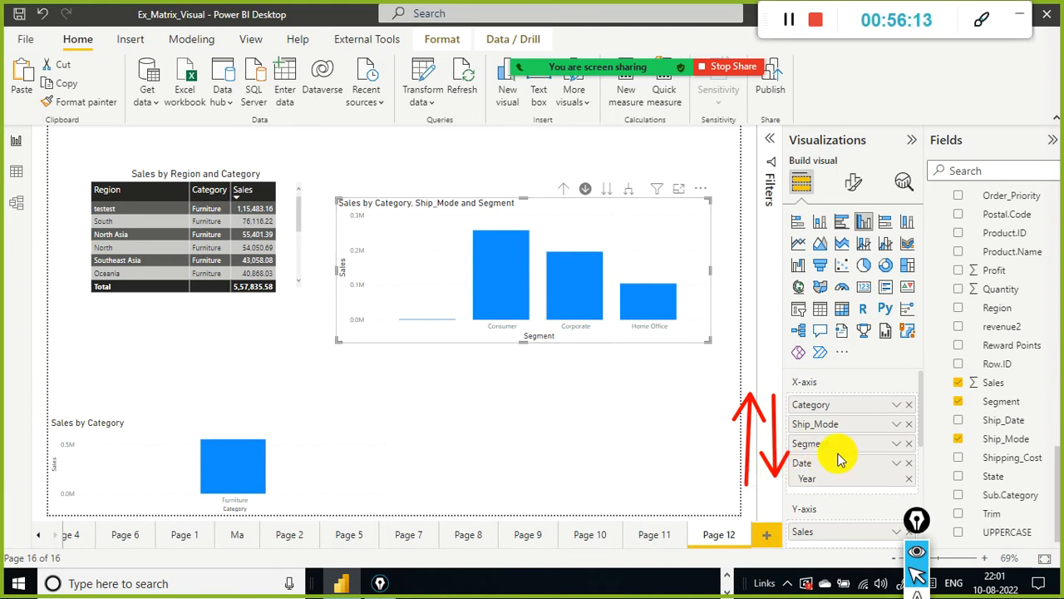
{"action": "left_click", "coordinate": [569, 313]}
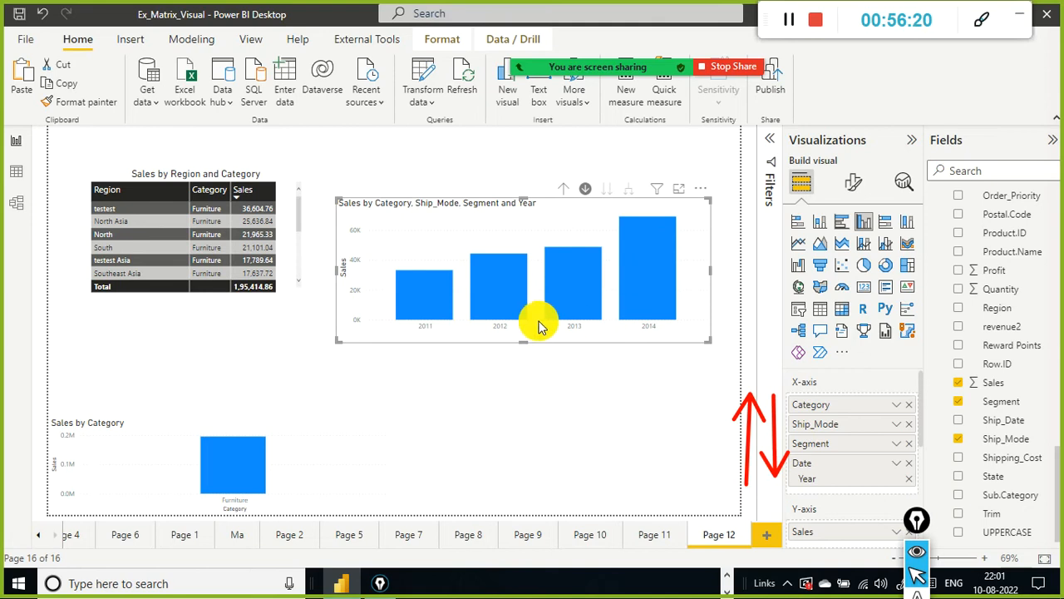
{"action": "left_click", "coordinate": [563, 189]}
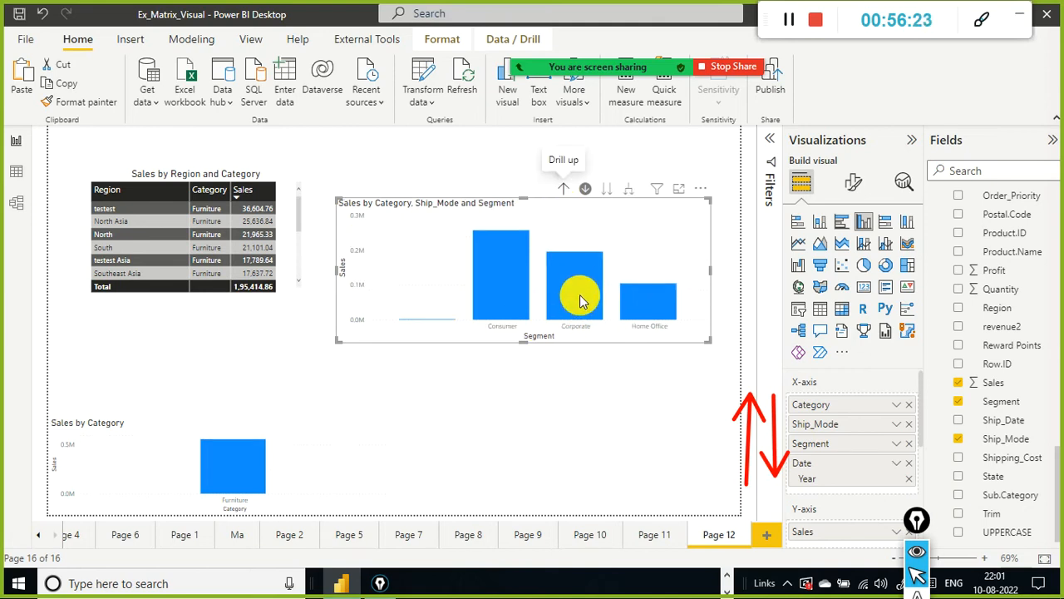
{"action": "left_click", "coordinate": [512, 289]}
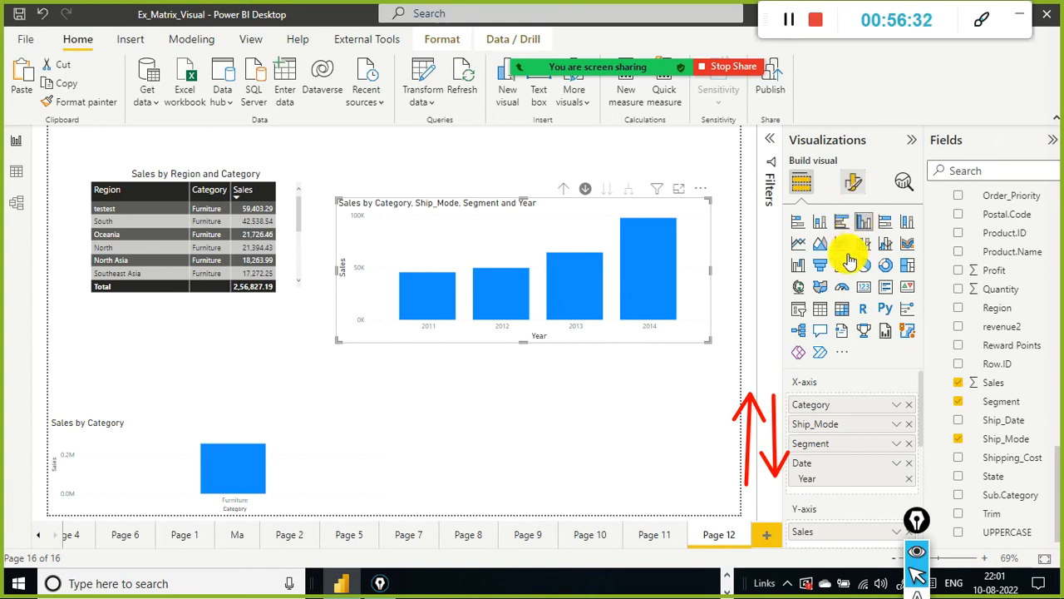
Step: Turn on data labels for the upper column chart in its format settings
{"action": "left_click", "coordinate": [854, 183]}
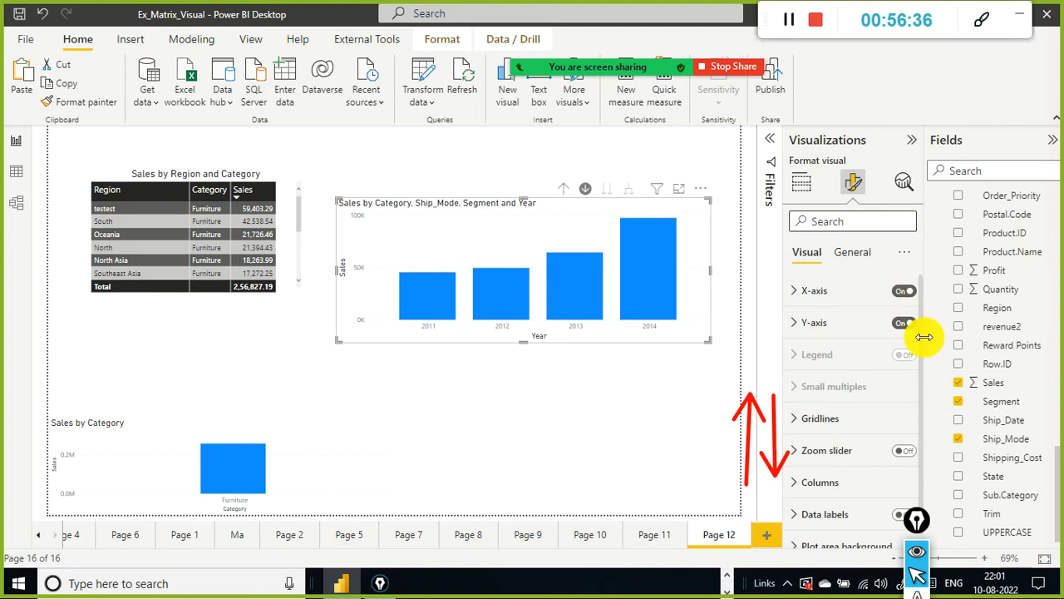
{"action": "scroll", "coordinate": [877, 399], "scroll_direction": "down", "scroll_amount": 1}
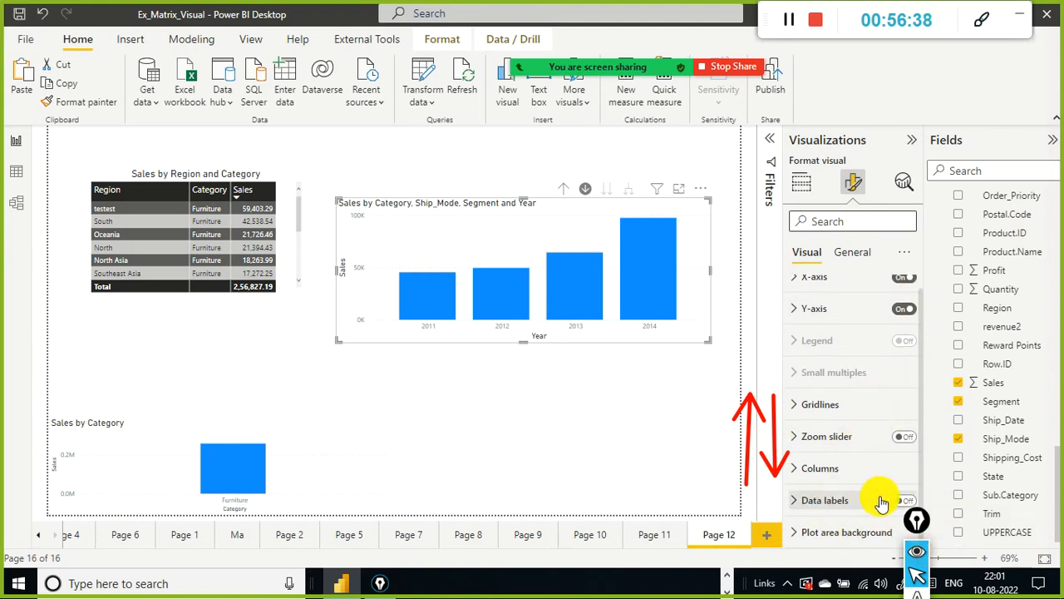
{"action": "left_click", "coordinate": [800, 503]}
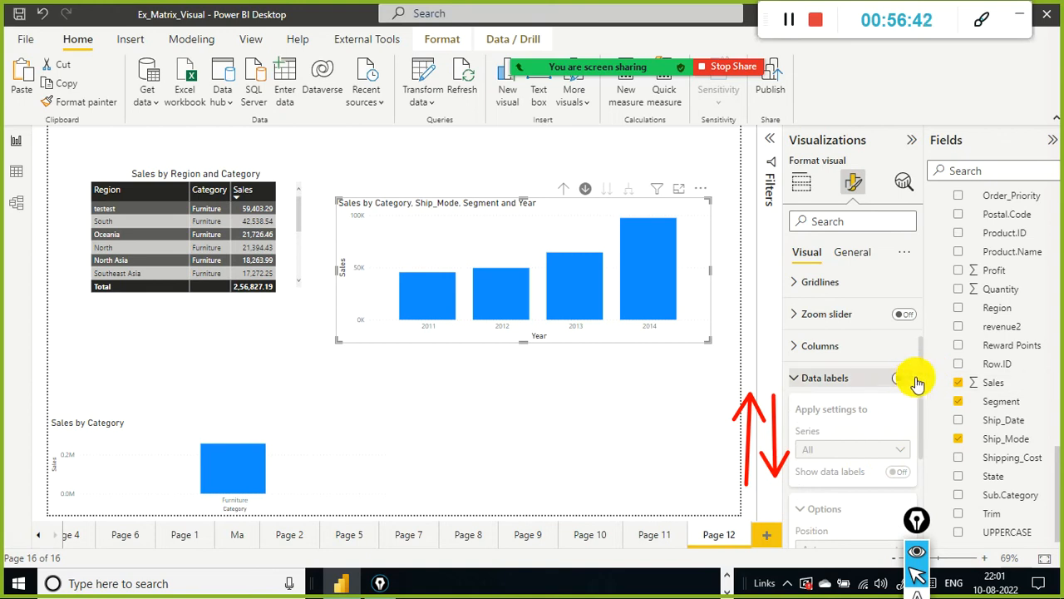
{"action": "left_click", "coordinate": [913, 379]}
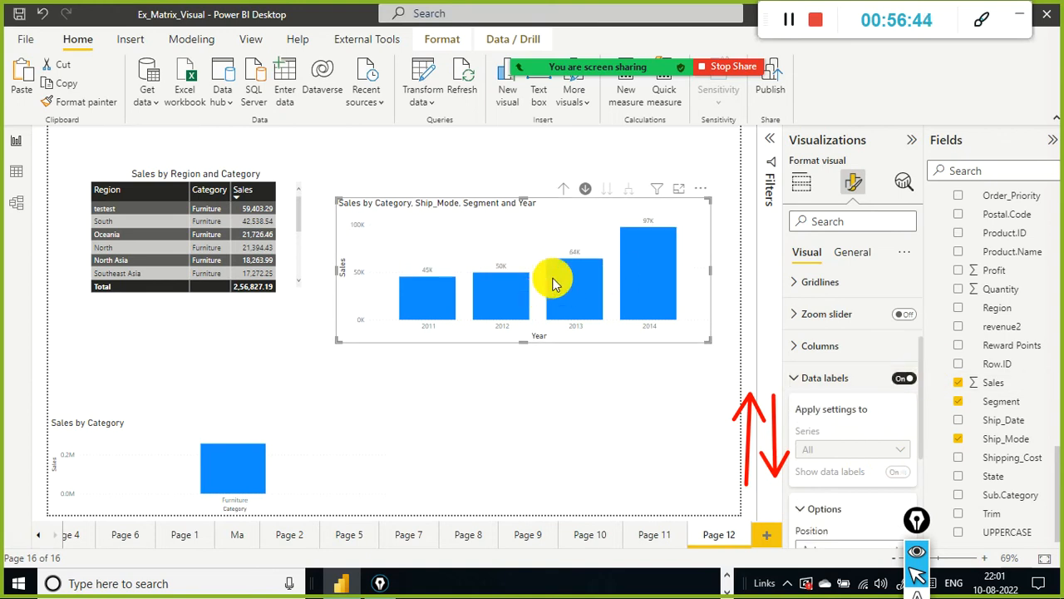
{"action": "mouse_move", "coordinate": [678, 245]}
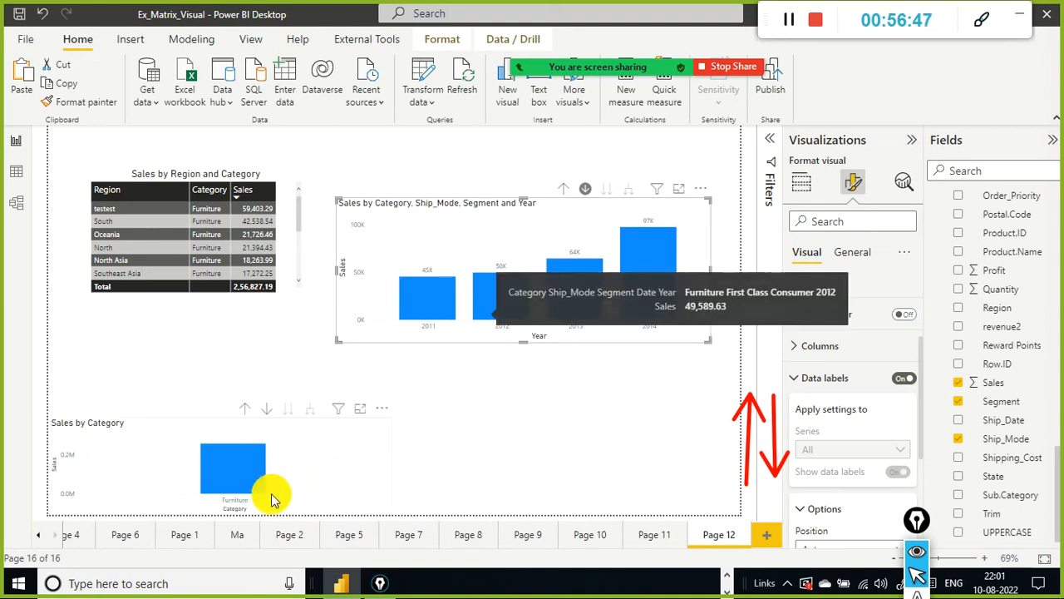
Step: Drill up to Segment and drill into the Corporate bar's yearly sales
{"action": "left_click", "coordinate": [568, 190]}
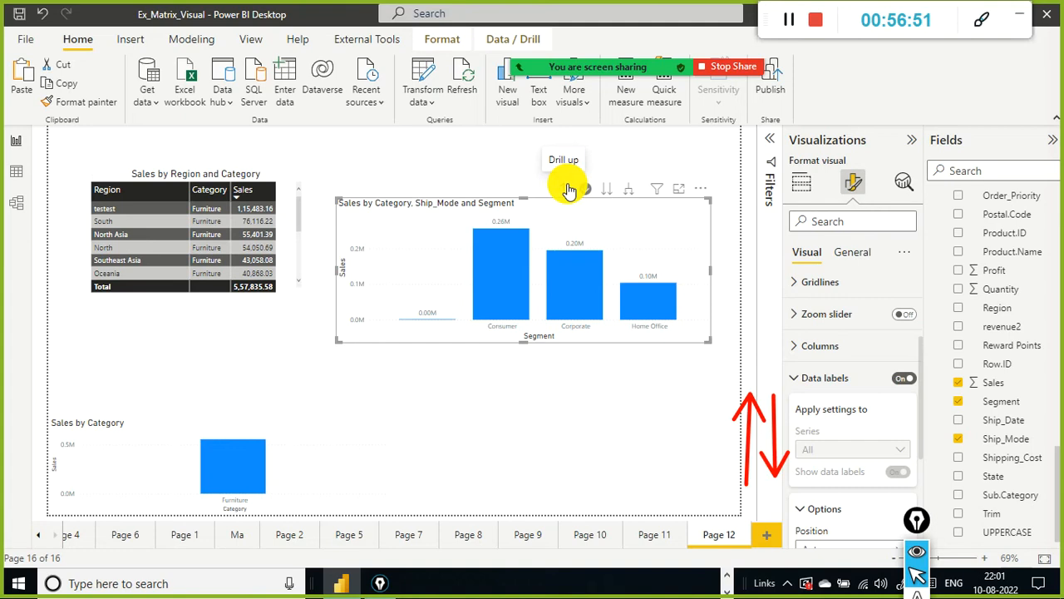
{"action": "left_click", "coordinate": [586, 306]}
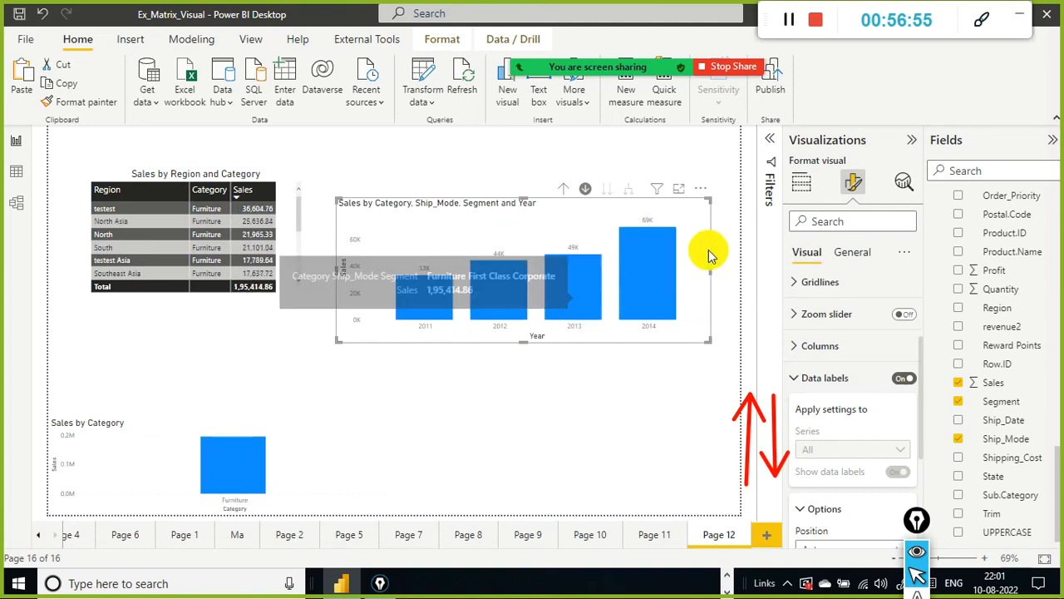
Step: Drill up to the Segment level and drill into the Home Office bar's yearly sales
{"action": "left_click", "coordinate": [562, 190]}
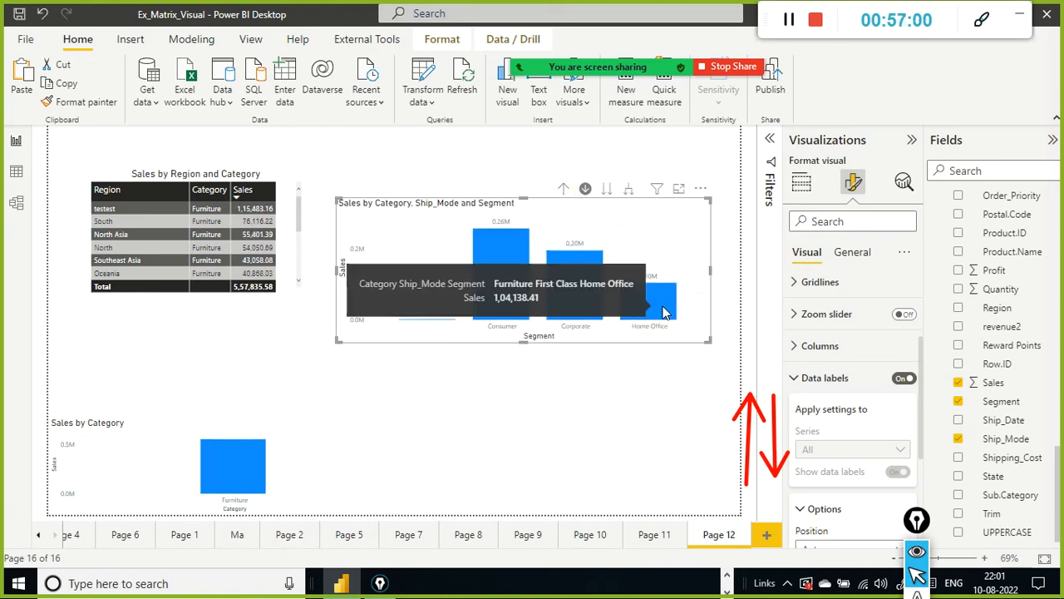
{"action": "left_click", "coordinate": [664, 313]}
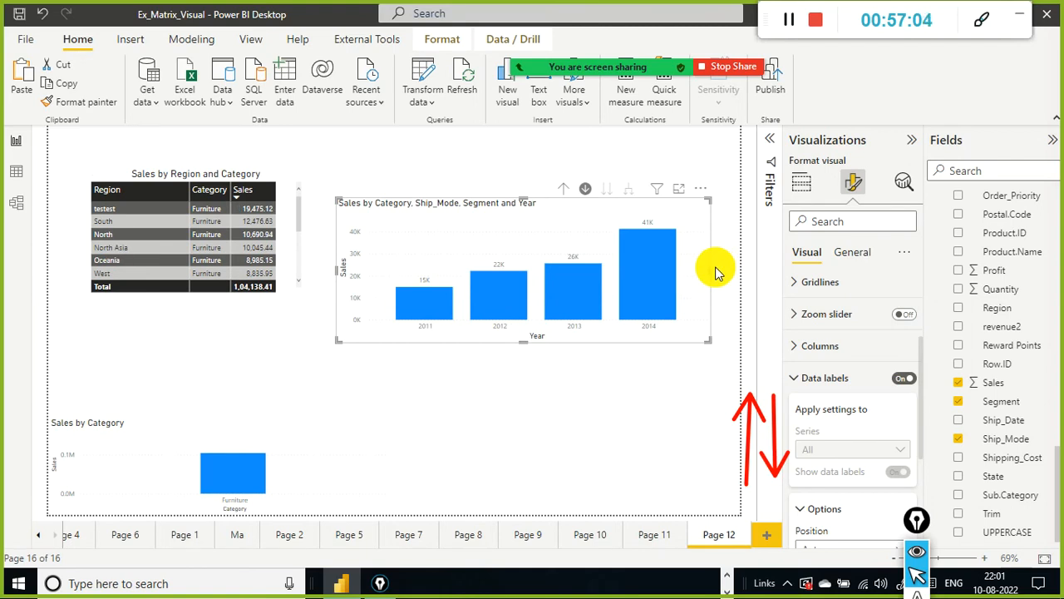
Step: Drill up through Segment and Ship_Mode back to the Category level of the upper chart
{"action": "left_click", "coordinate": [564, 191]}
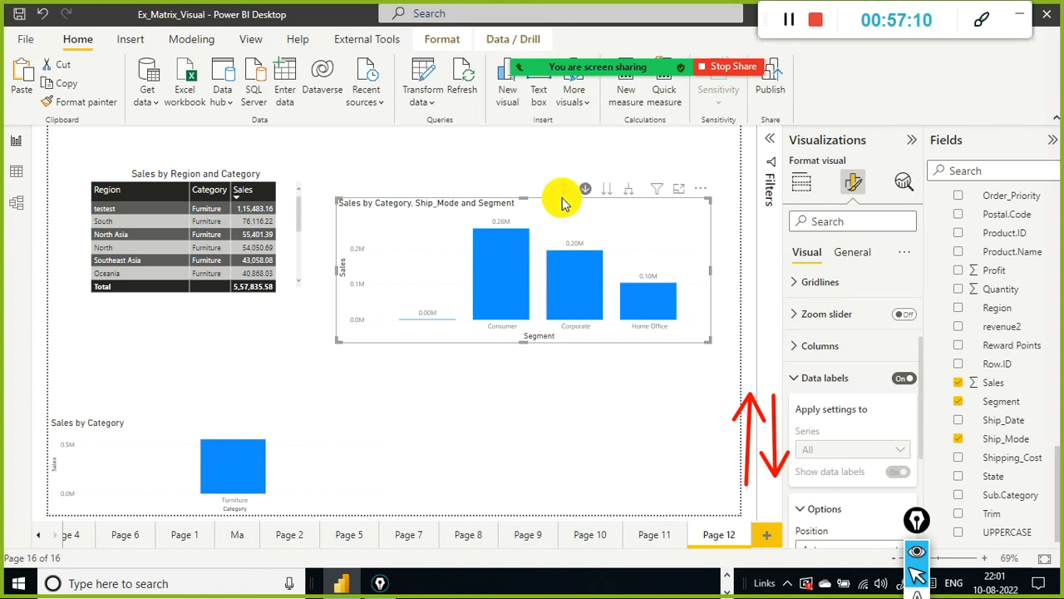
{"action": "left_click", "coordinate": [563, 196]}
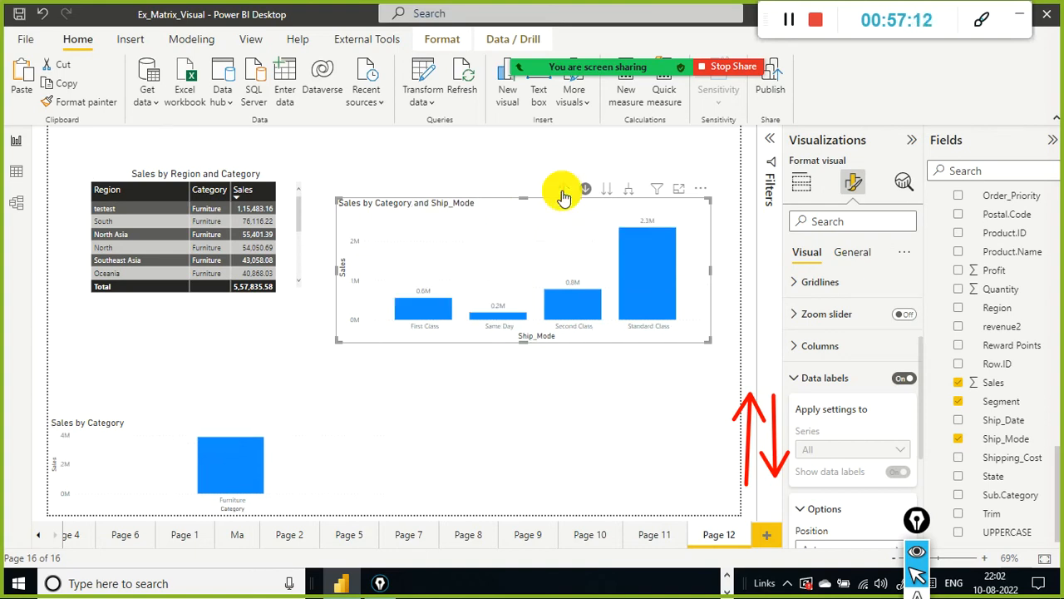
{"action": "left_click", "coordinate": [564, 195]}
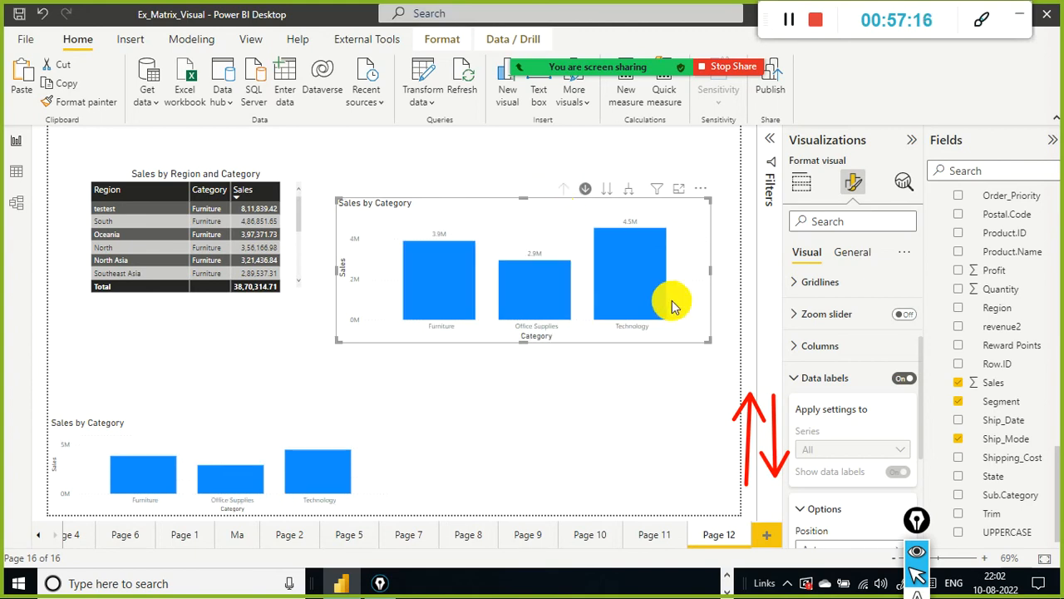
{"action": "mouse_move", "coordinate": [630, 278]}
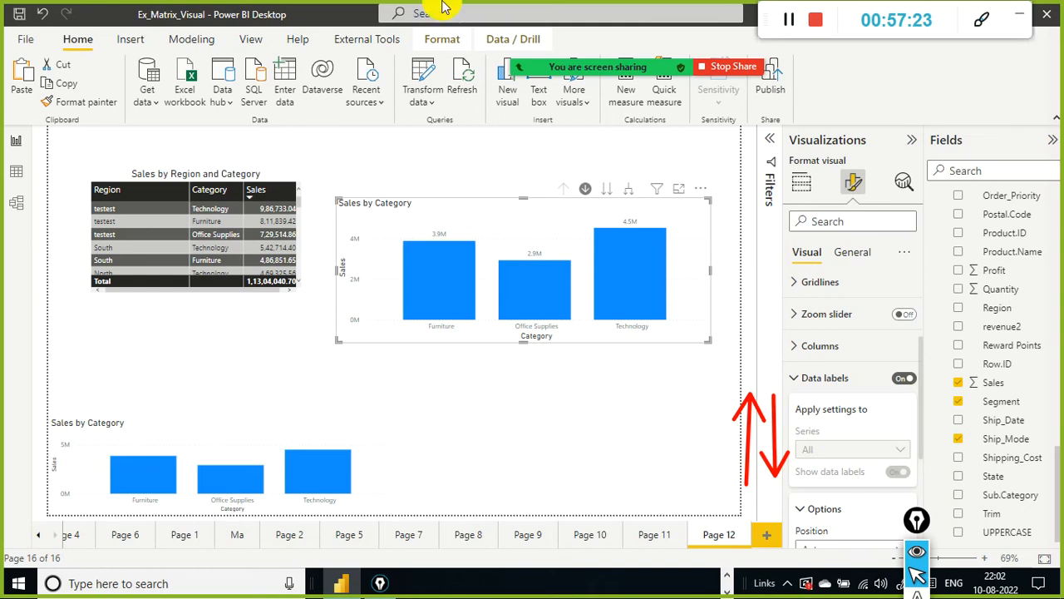
{"action": "left_click_drag", "start_coordinate": [918, 524], "coordinate": [974, 350]}
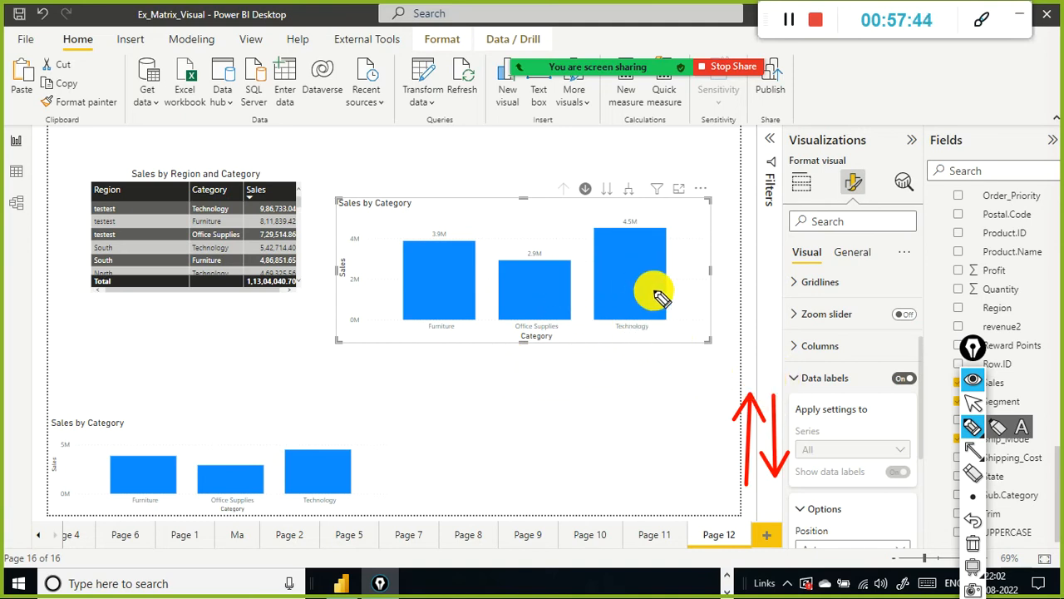
{"action": "left_click_drag", "start_coordinate": [466, 373], "coordinate": [483, 369]}
{"action": "mouse_move", "coordinate": [475, 371]}
{"action": "left_mouse_down"}
{"action": "mouse_move", "coordinate": [476, 385]}
{"action": "mouse_move", "coordinate": [542, 393]}
{"action": "left_mouse_up"}
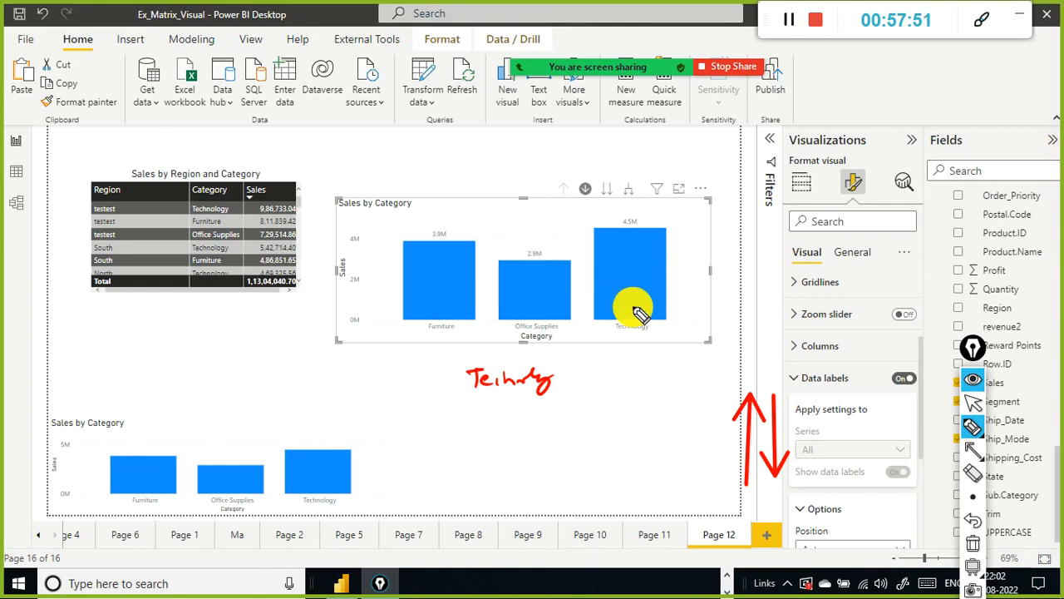
{"action": "key", "text": "ctrl+shift+2"}
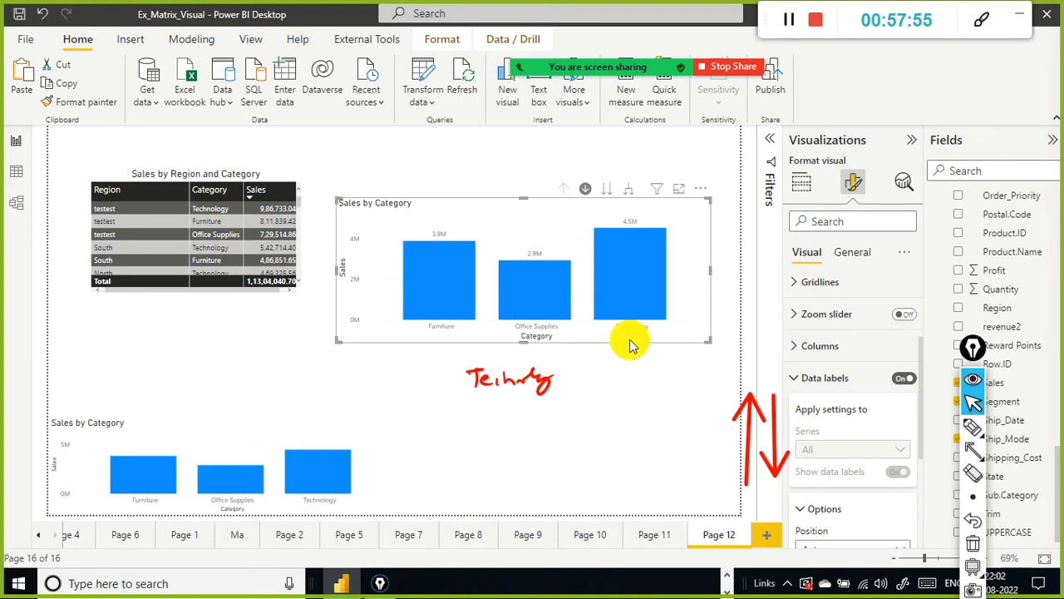
Step: Drill into the Technology column, drill up to its Ship_Mode breakdown, and show the chart's field wells
{"action": "left_click", "coordinate": [629, 283]}
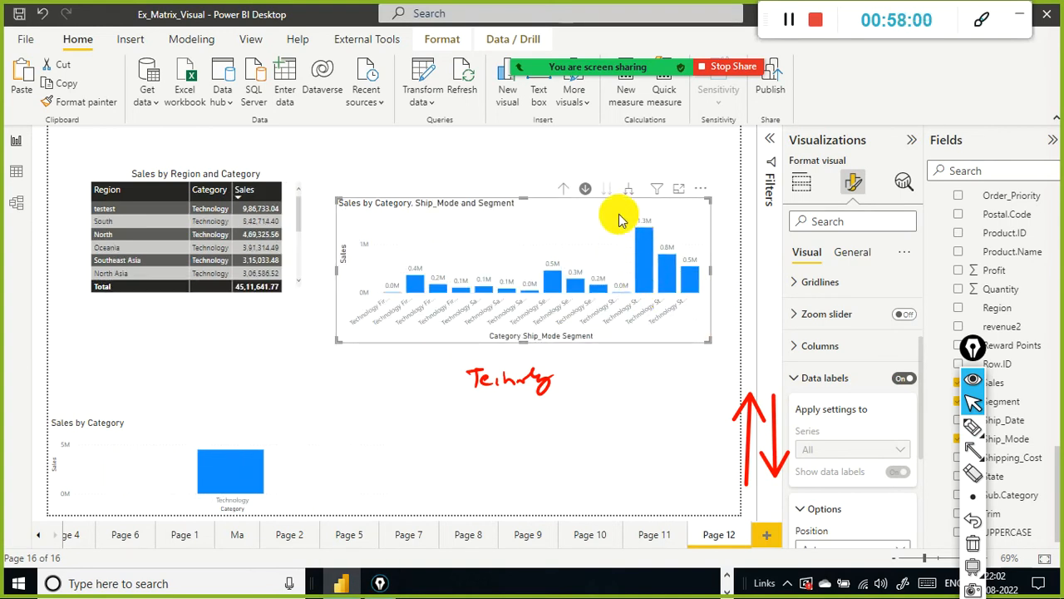
{"action": "left_click", "coordinate": [563, 189]}
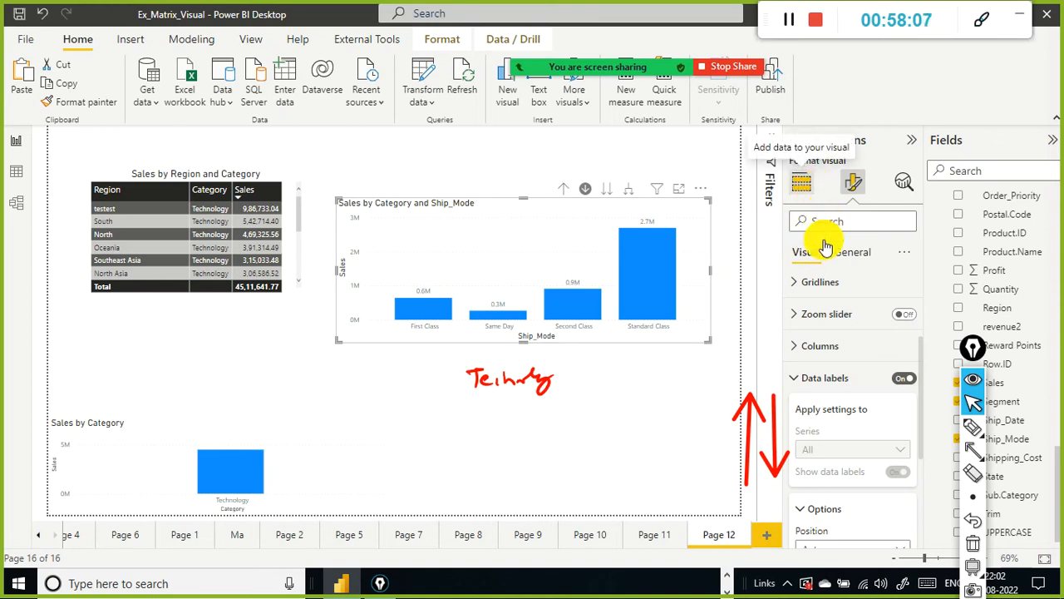
{"action": "left_click", "coordinate": [815, 190]}
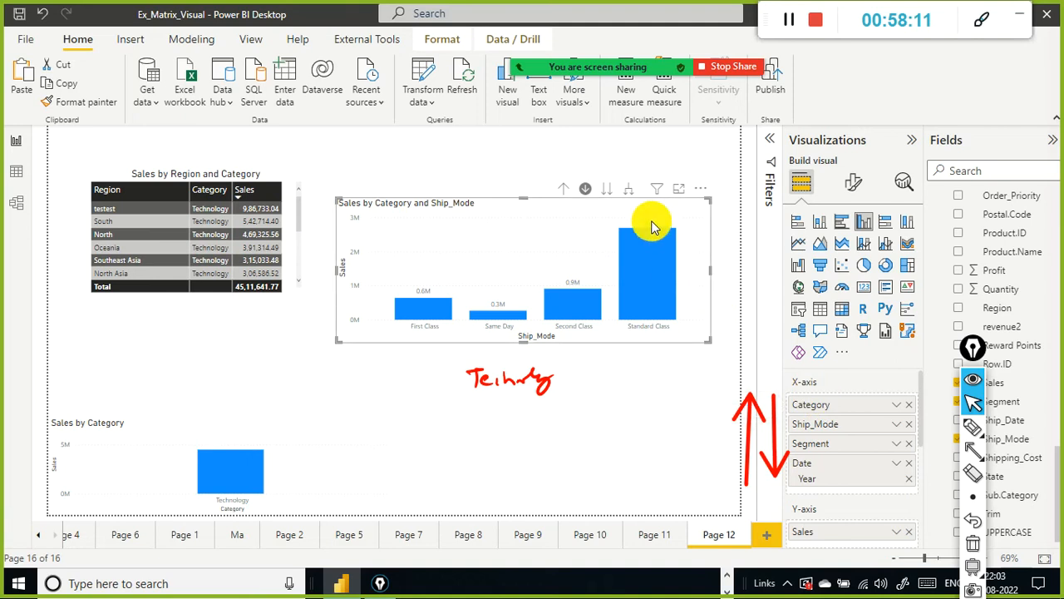
{"action": "mouse_move", "coordinate": [657, 188]}
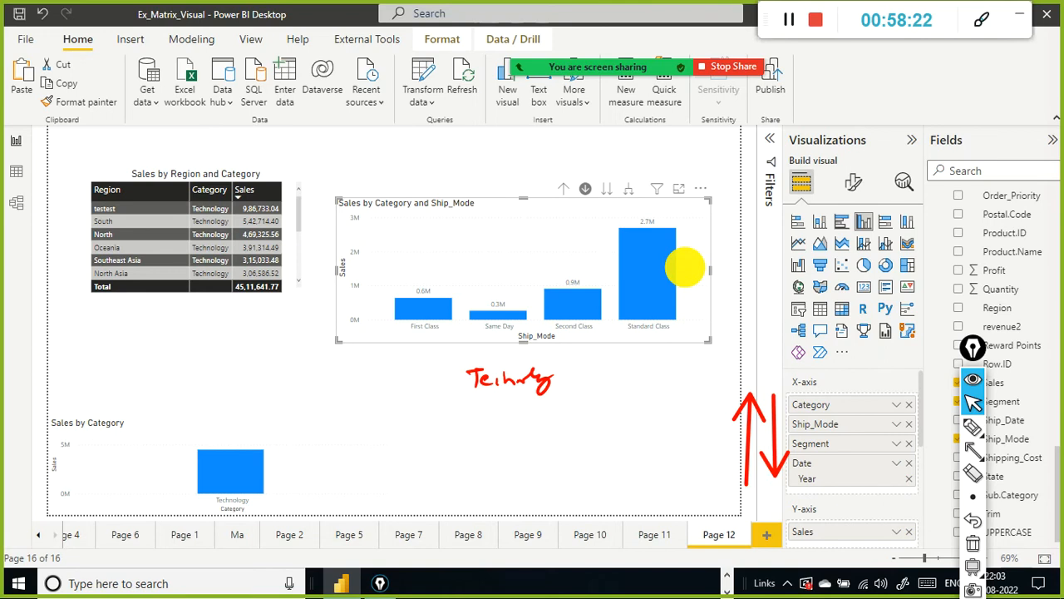
{"action": "key", "text": "ctrl+shift+3"}
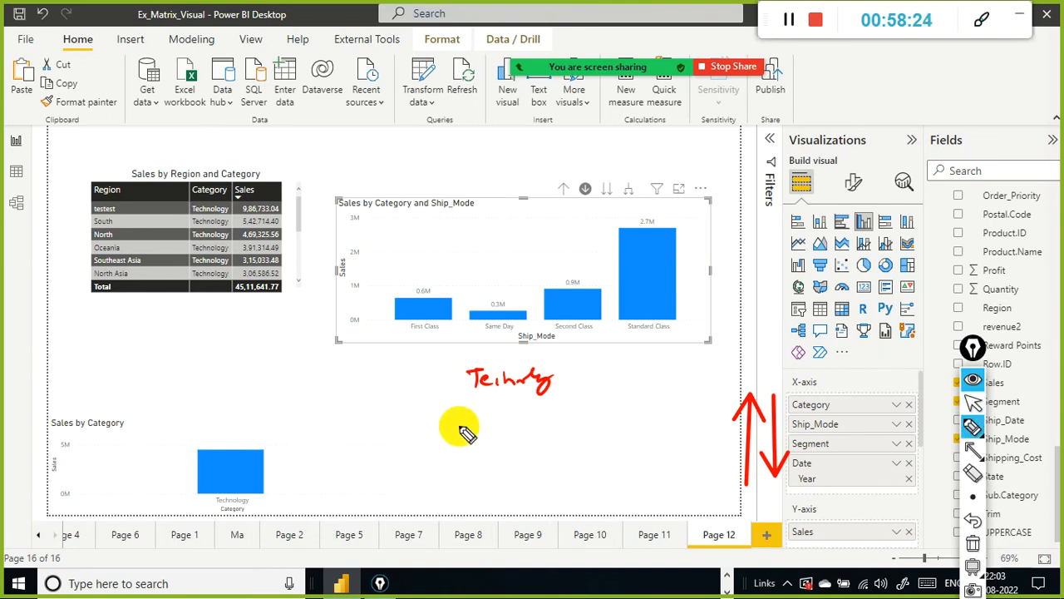
{"action": "mouse_move", "coordinate": [426, 431]}
{"action": "left_mouse_down"}
{"action": "mouse_move", "coordinate": [440, 416]}
{"action": "mouse_move", "coordinate": [574, 420]}
{"action": "left_mouse_up"}
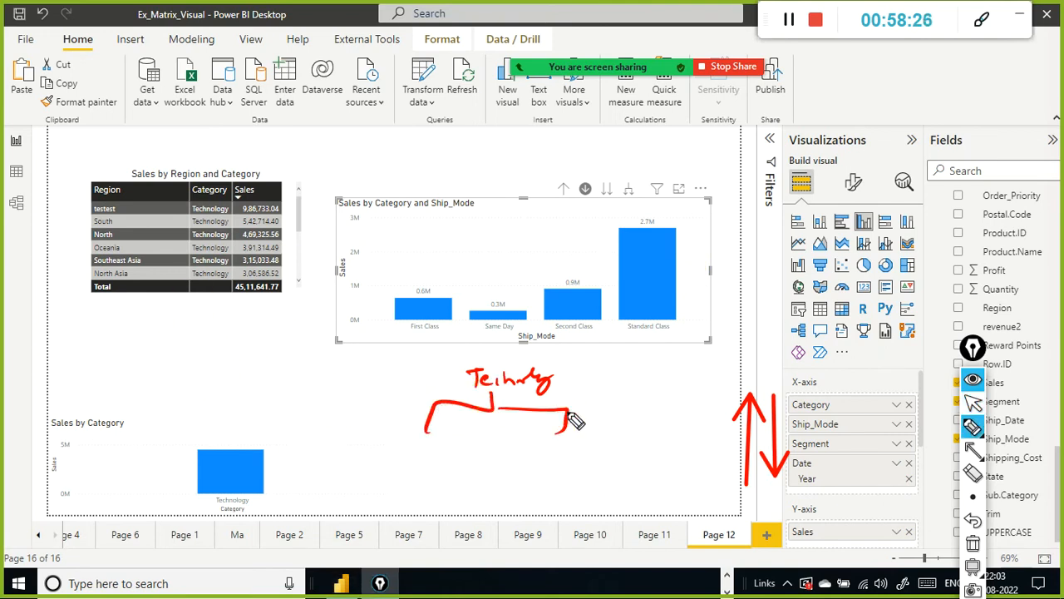
{"action": "mouse_move", "coordinate": [396, 448]}
{"action": "left_mouse_down"}
{"action": "mouse_move", "coordinate": [404, 440]}
{"action": "mouse_move", "coordinate": [477, 447]}
{"action": "left_mouse_up"}
{"action": "left_click", "coordinate": [406, 444]}
{"action": "mouse_move", "coordinate": [489, 429]}
{"action": "left_mouse_down"}
{"action": "mouse_move", "coordinate": [490, 449]}
{"action": "mouse_move", "coordinate": [513, 447]}
{"action": "left_mouse_up"}
{"action": "mouse_move", "coordinate": [536, 437]}
{"action": "left_mouse_down"}
{"action": "mouse_move", "coordinate": [529, 447]}
{"action": "mouse_move", "coordinate": [574, 452]}
{"action": "left_mouse_up"}
{"action": "left_click_drag", "start_coordinate": [588, 443], "coordinate": [584, 454]}
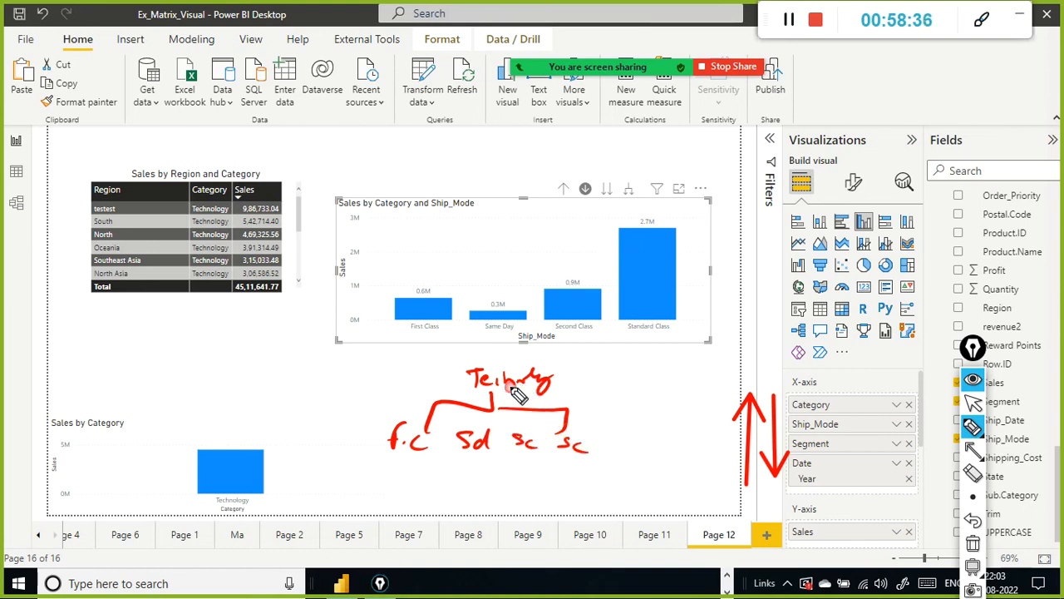
{"action": "left_click_drag", "start_coordinate": [426, 441], "coordinate": [412, 452]}
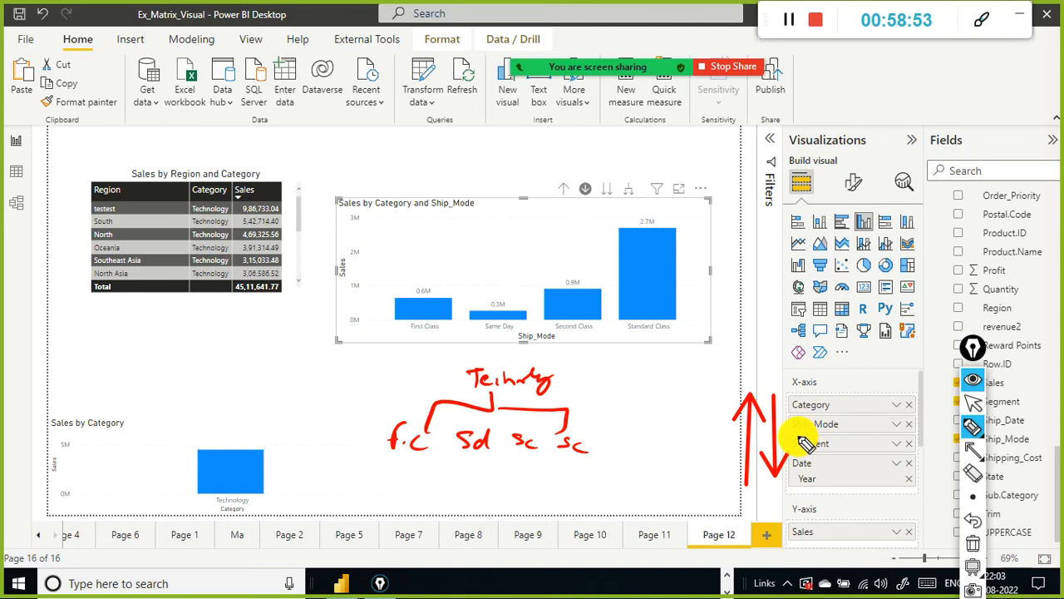
{"action": "left_click_drag", "start_coordinate": [627, 444], "coordinate": [579, 438]}
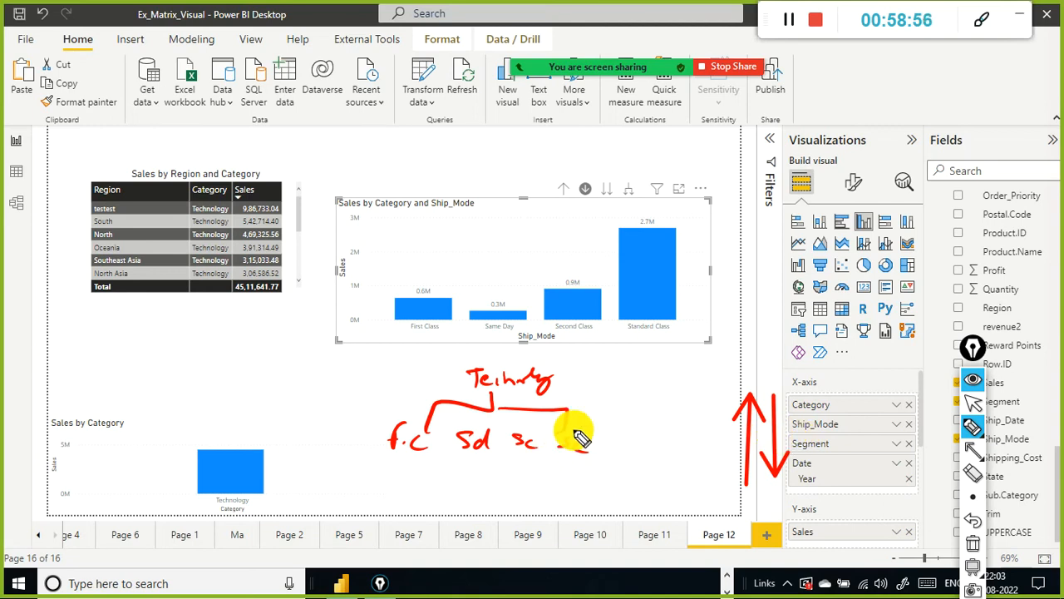
{"action": "key", "text": "ctrl+shift+2"}
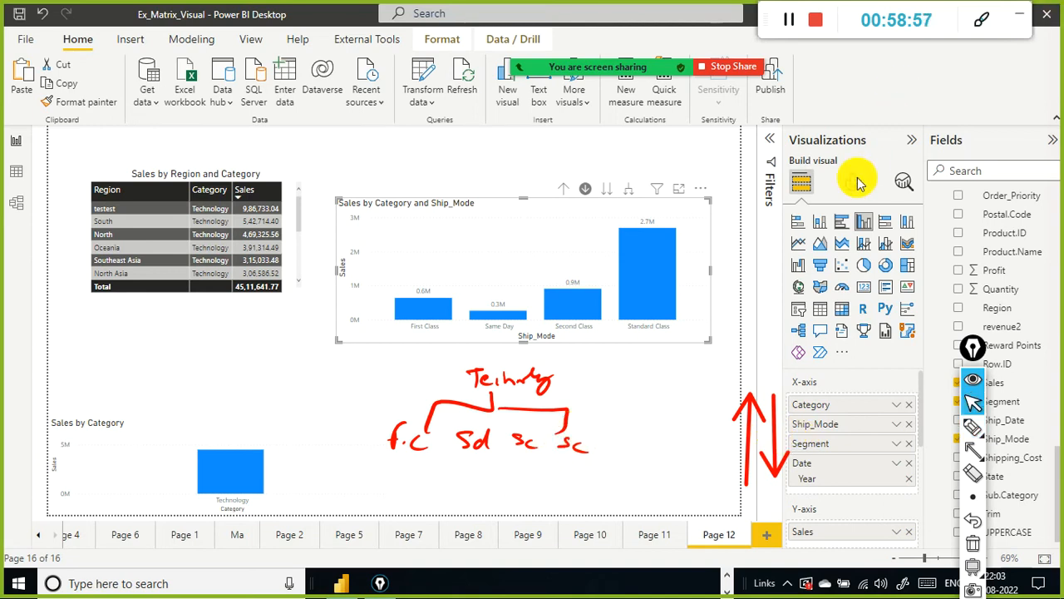
Step: Go to the next hierarchy level, drill up, and expand all down twice to Ship_Mode, Segment and Year
{"action": "left_click", "coordinate": [608, 194]}
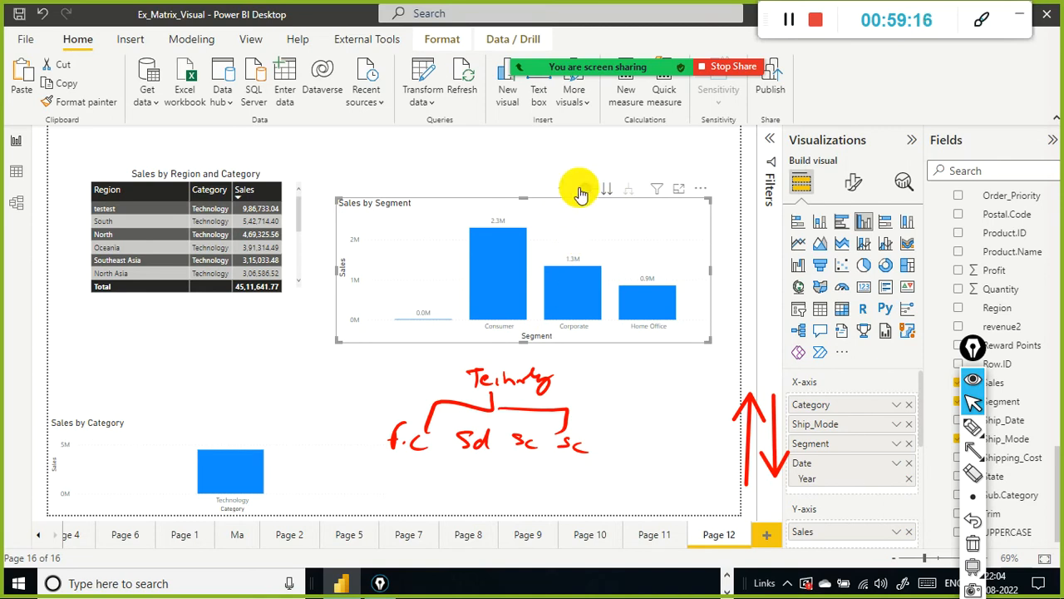
{"action": "left_click", "coordinate": [566, 189]}
{"action": "left_click", "coordinate": [631, 195]}
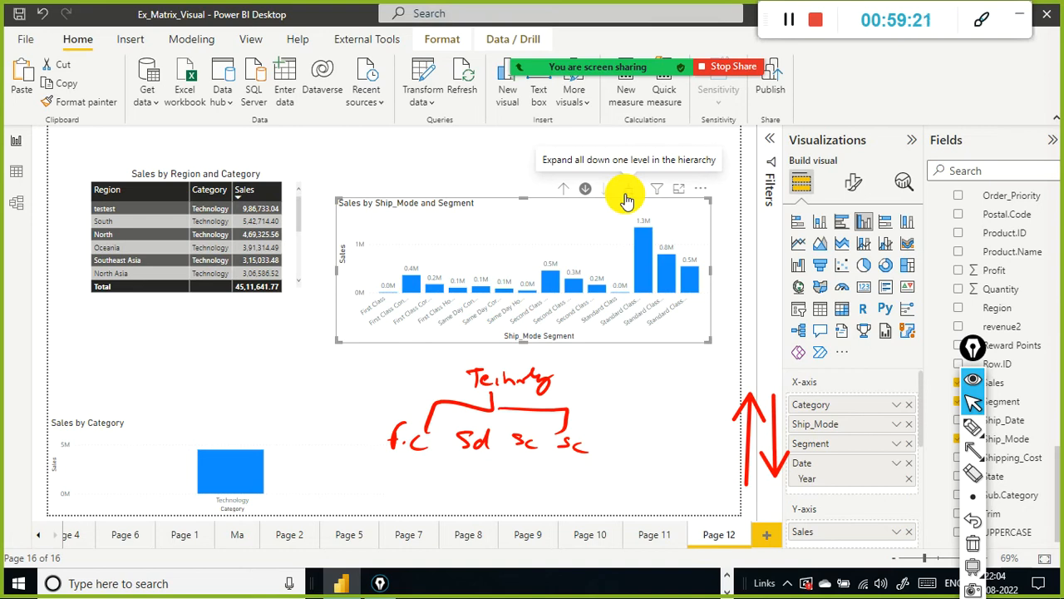
{"action": "mouse_move", "coordinate": [238, 486]}
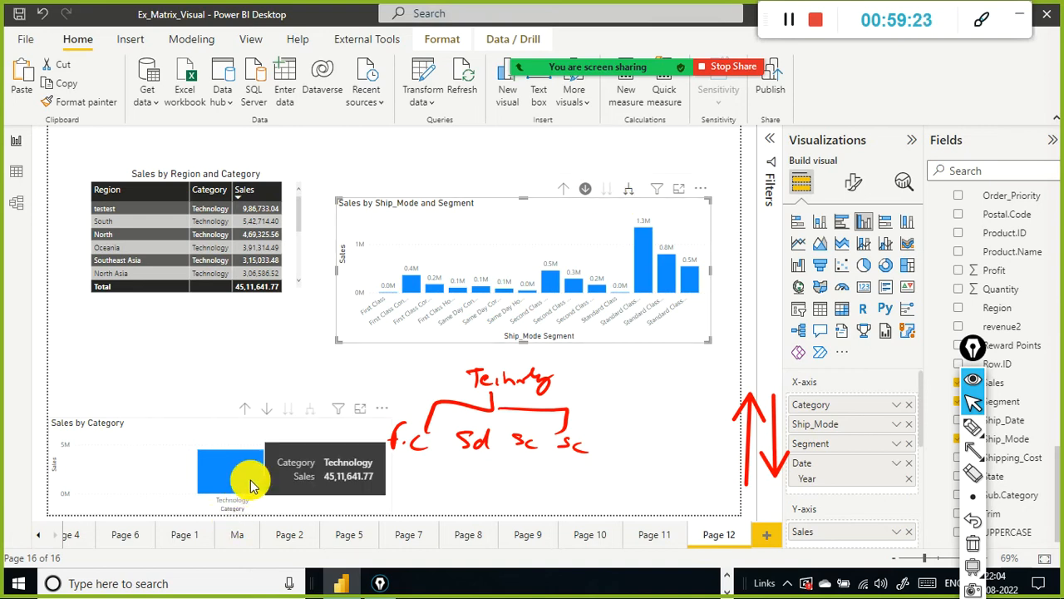
{"action": "left_click", "coordinate": [630, 199]}
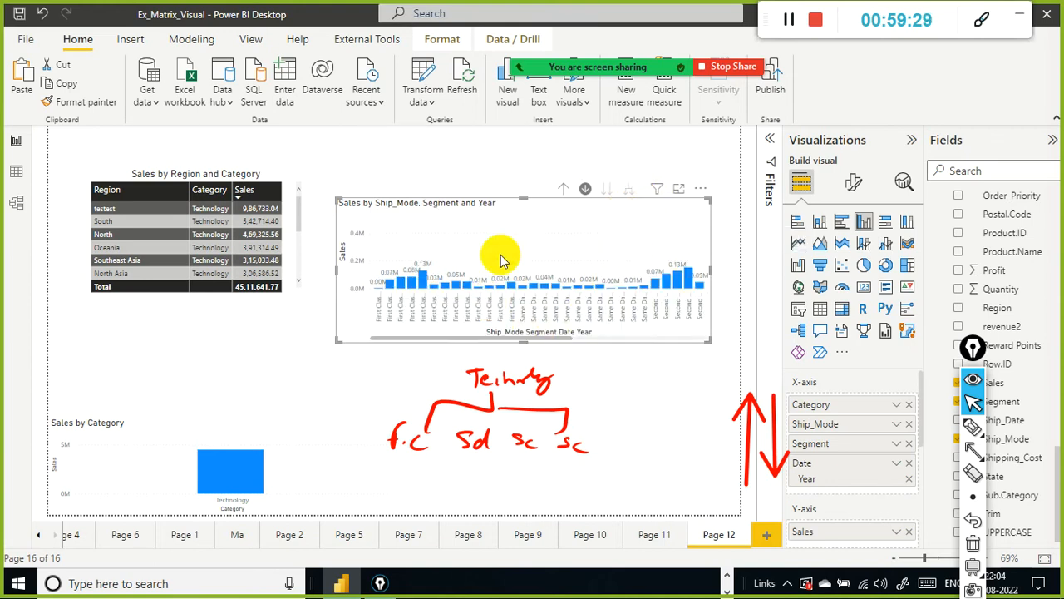
Step: Move and resize the upper chart to inspect its Ship_Mode, Segment and Year columns
{"action": "left_click", "coordinate": [524, 167]}
{"action": "left_click_drag", "start_coordinate": [525, 165], "coordinate": [524, 166]}
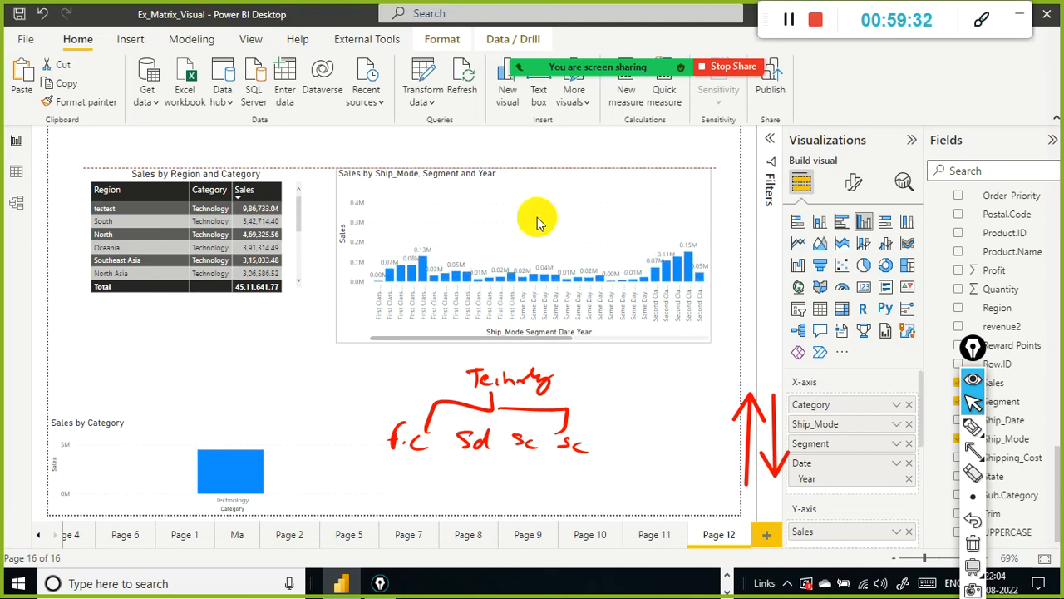
{"action": "left_click", "coordinate": [562, 381]}
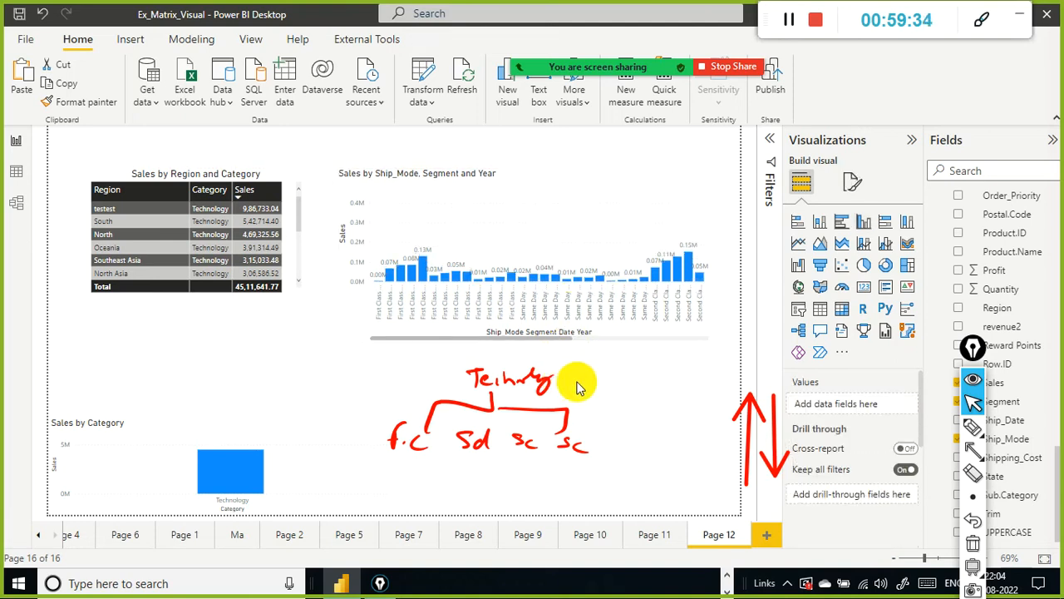
{"action": "left_click", "coordinate": [562, 205]}
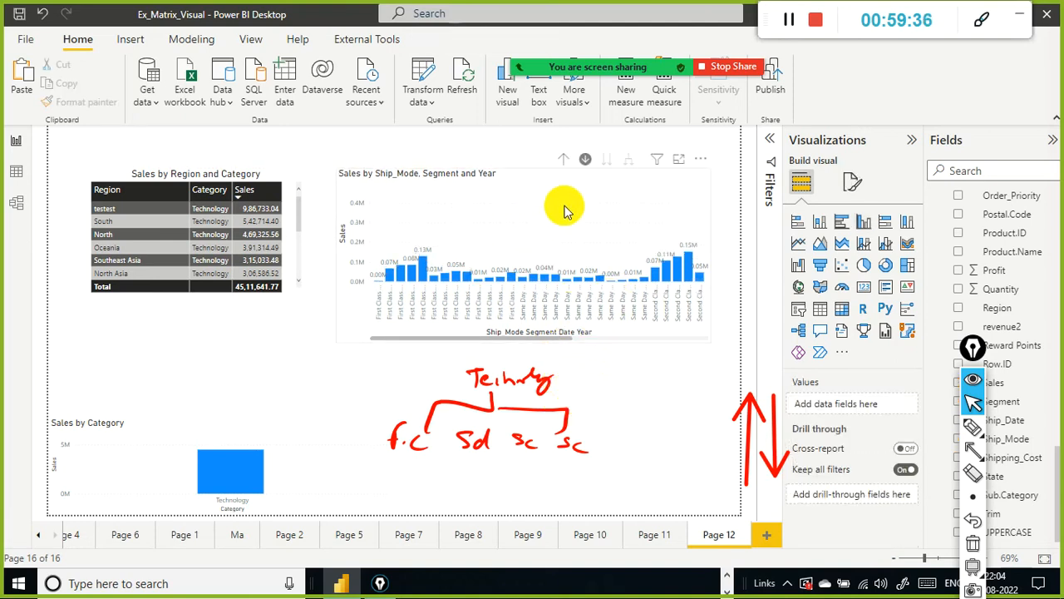
{"action": "left_click_drag", "start_coordinate": [509, 154], "coordinate": [470, 120]}
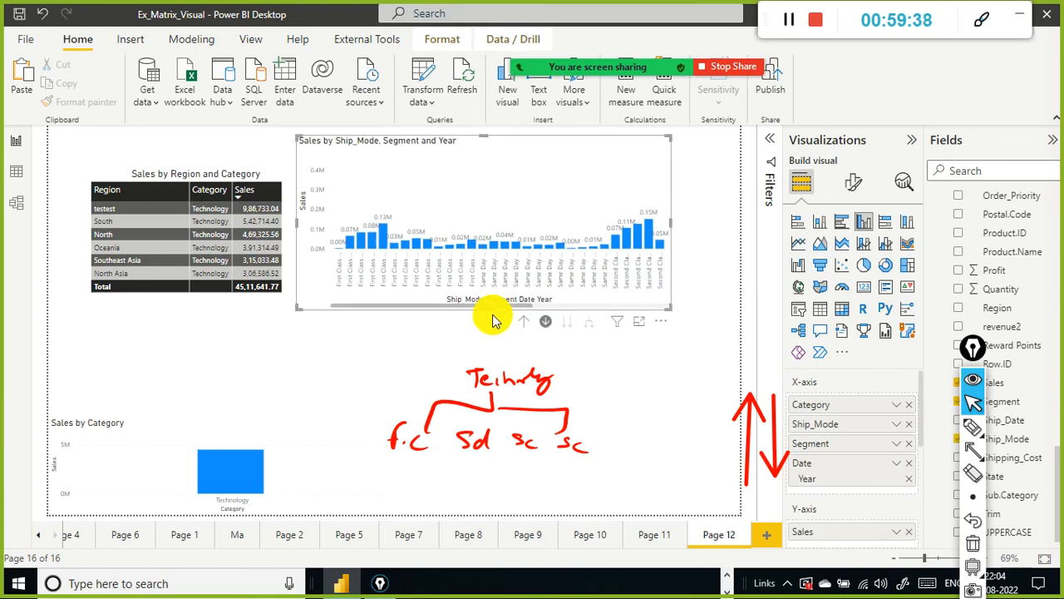
{"action": "left_click_drag", "start_coordinate": [484, 309], "coordinate": [515, 424]}
{"action": "scroll", "coordinate": [566, 291], "scroll_direction": "down", "scroll_amount": 3}
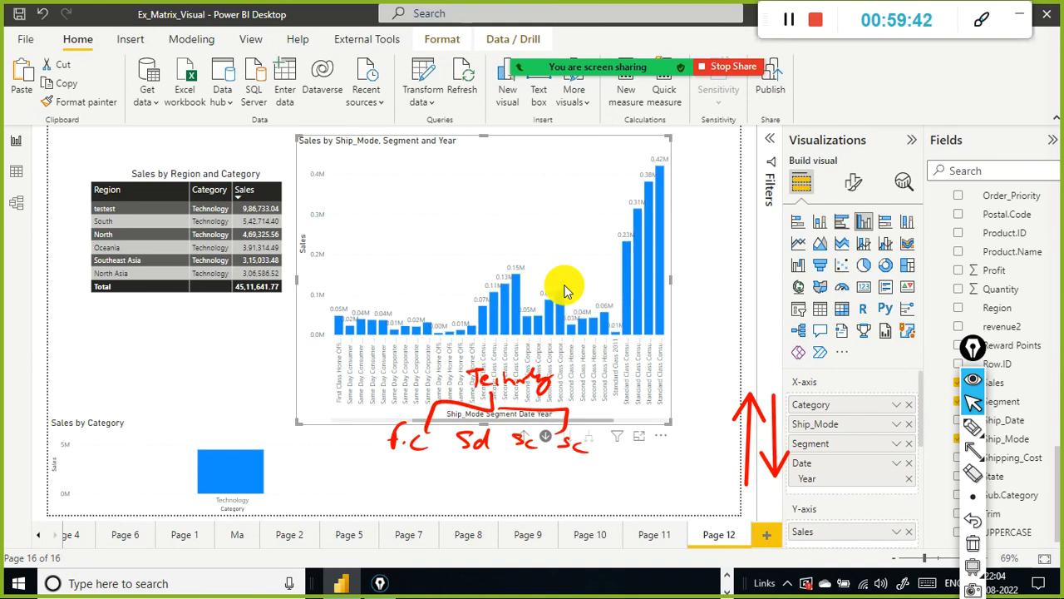
{"action": "scroll", "coordinate": [565, 292], "scroll_direction": "down", "scroll_amount": 2}
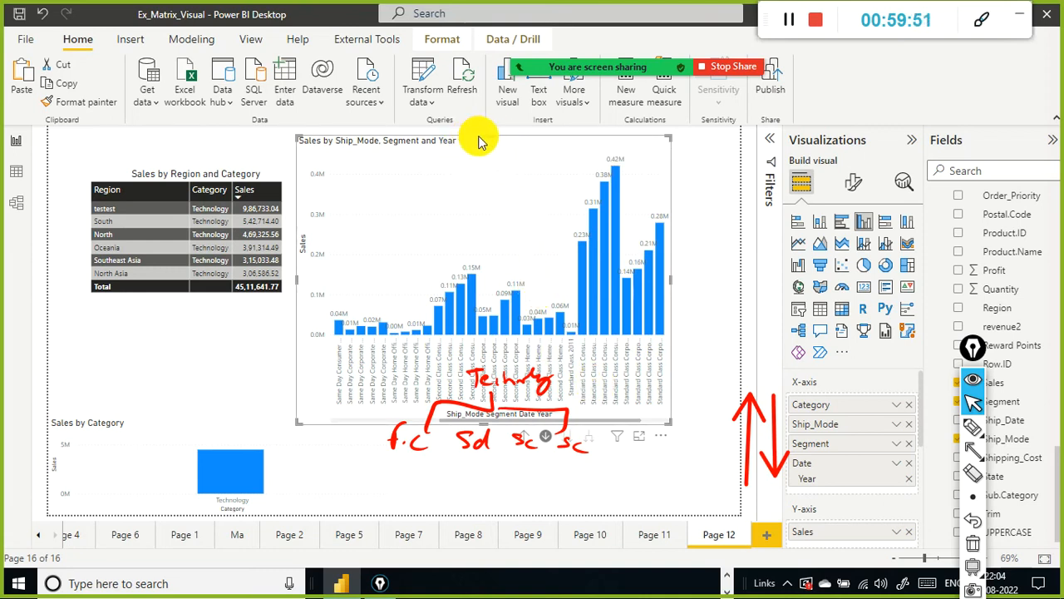
{"action": "left_click_drag", "start_coordinate": [482, 135], "coordinate": [544, 177]}
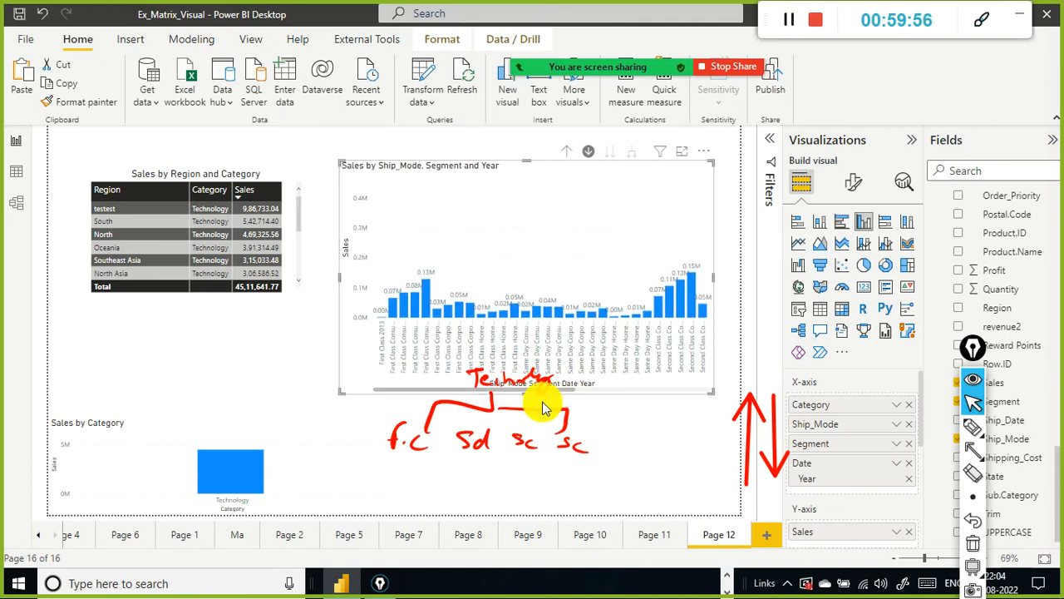
{"action": "left_click_drag", "start_coordinate": [525, 391], "coordinate": [533, 329]}
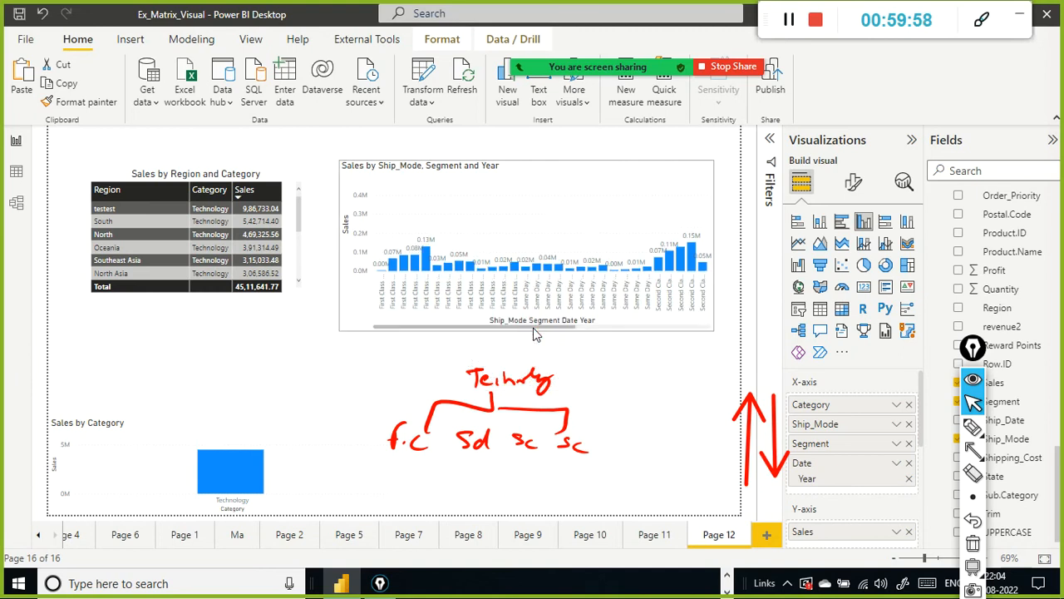
Step: Drill up twice to the Ship_Mode level and drill into the Second Class column's Segment breakdown
{"action": "left_click", "coordinate": [556, 150]}
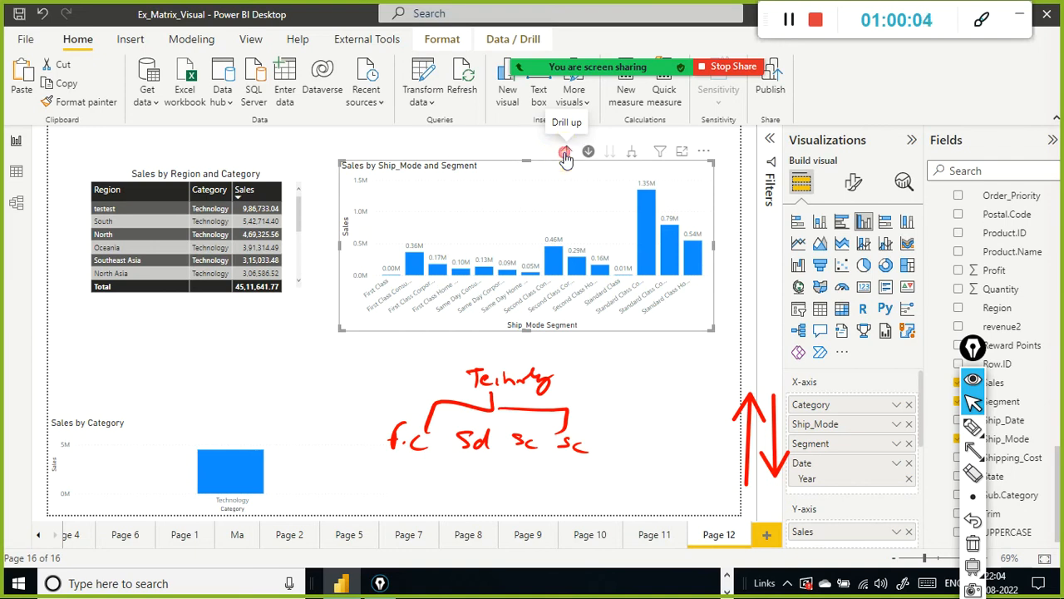
{"action": "left_click", "coordinate": [565, 158]}
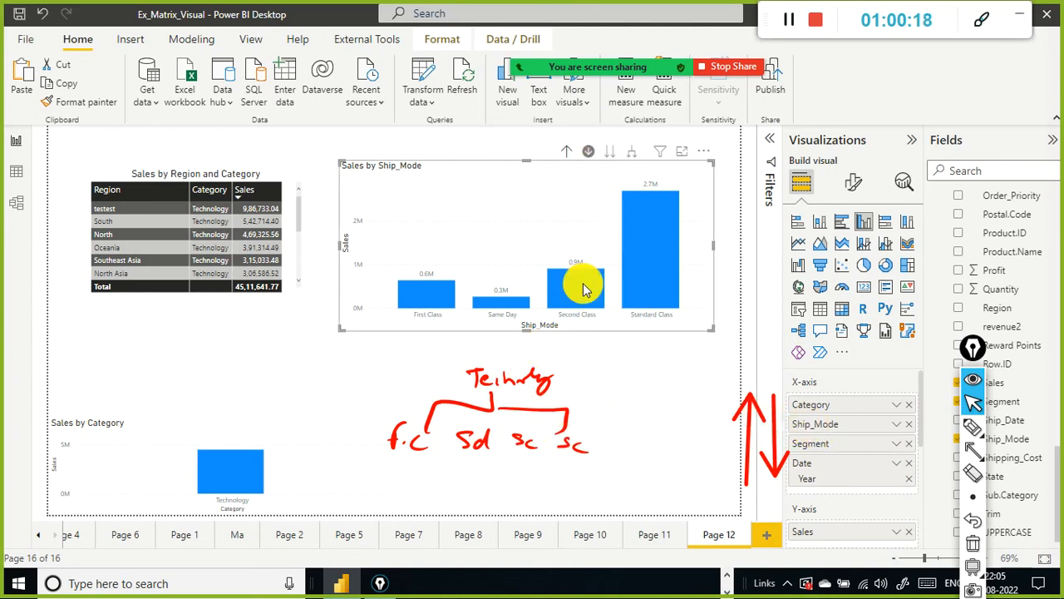
{"action": "left_click", "coordinate": [640, 250]}
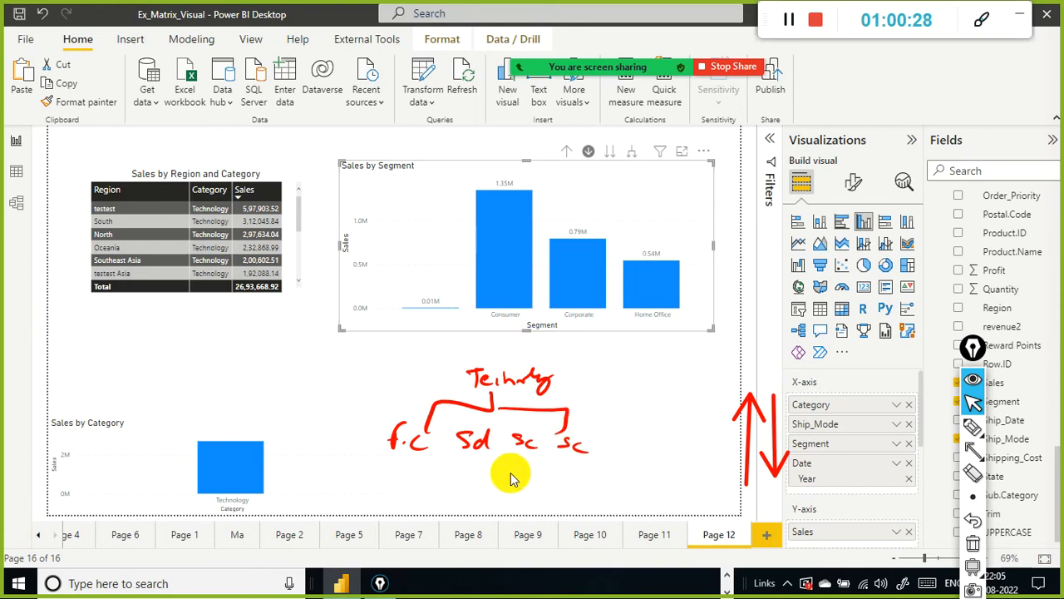
{"action": "left_click_drag", "start_coordinate": [564, 439], "coordinate": [589, 452]}
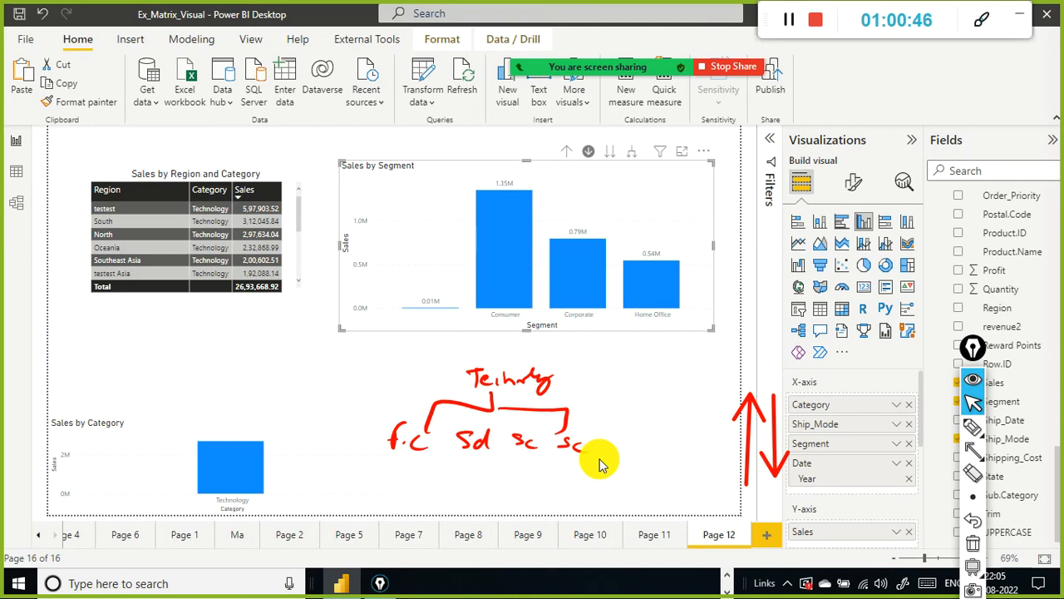
Step: Drill into the Home Office column's years, then drill up three levels back to the Category view
{"action": "left_click", "coordinate": [670, 300]}
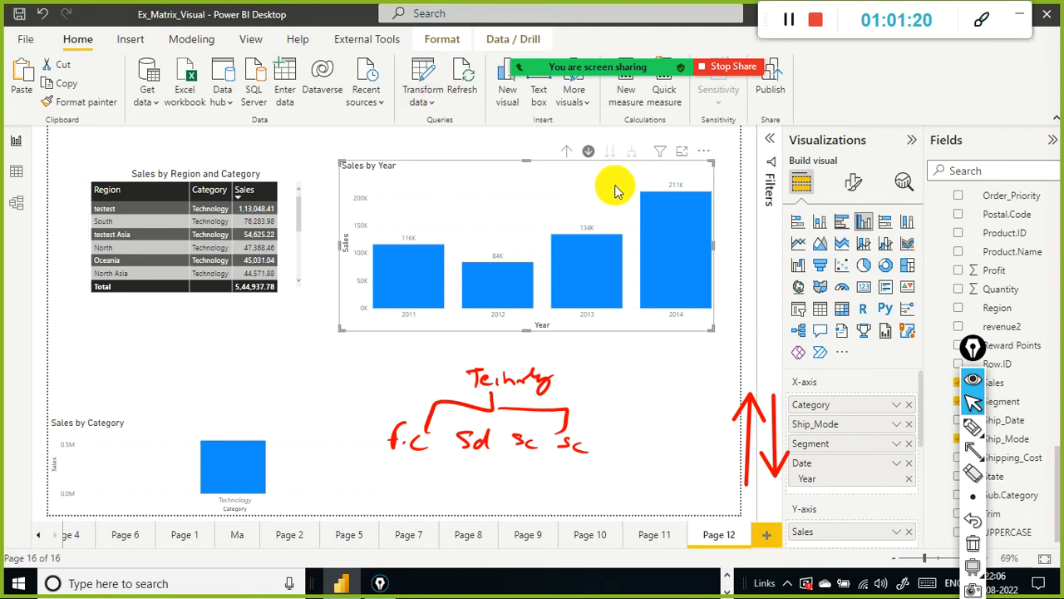
{"action": "mouse_move", "coordinate": [653, 202]}
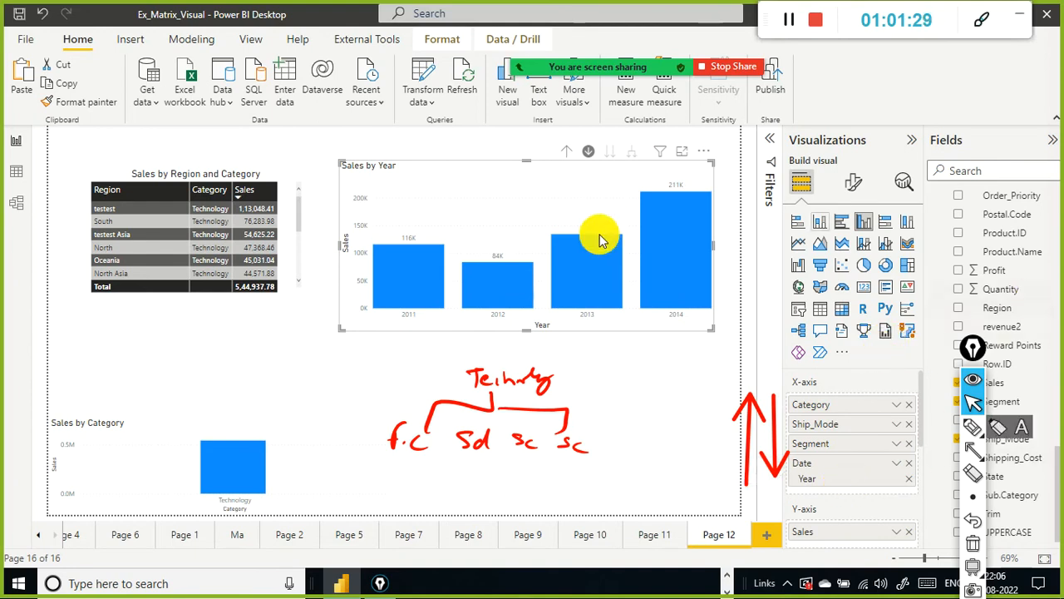
{"action": "left_click", "coordinate": [567, 151]}
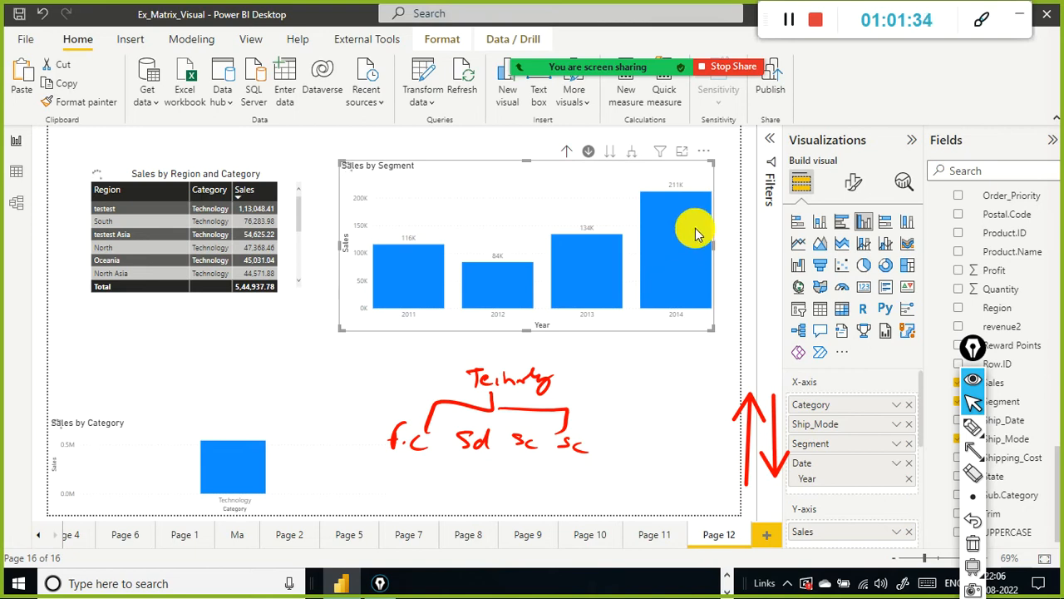
{"action": "left_click", "coordinate": [564, 158]}
{"action": "left_click", "coordinate": [563, 158]}
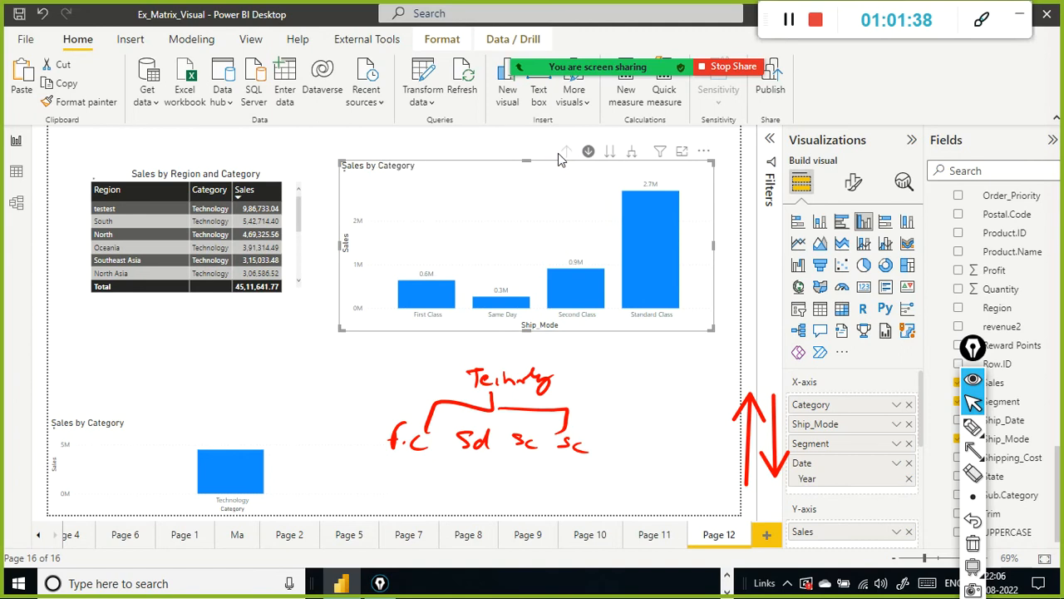
Step: Go to the next hierarchy level three times, stepping through Ship_Mode, Segment and Year
{"action": "left_click", "coordinate": [611, 157]}
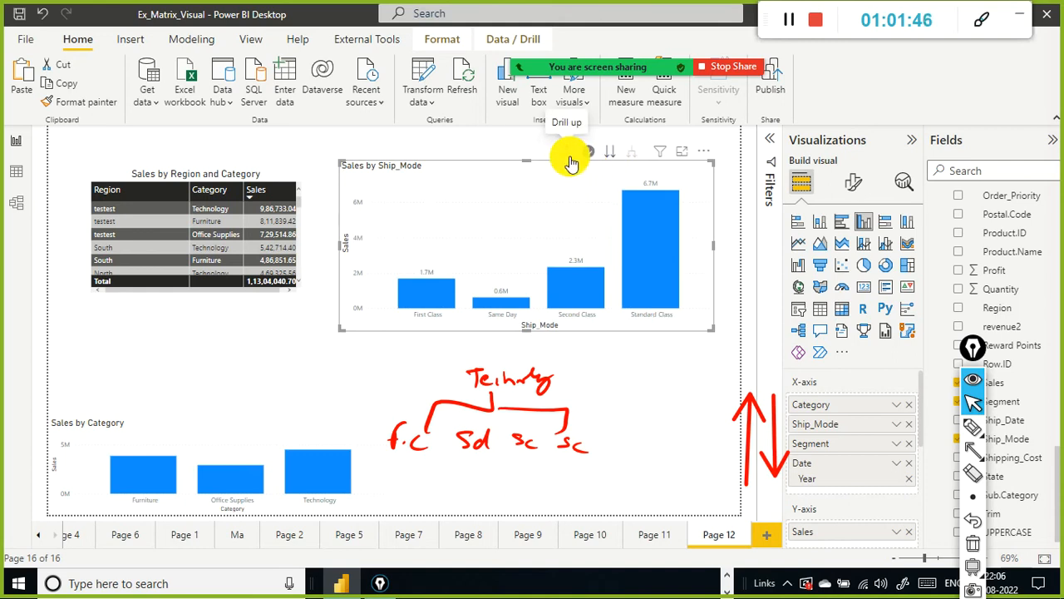
{"action": "left_click", "coordinate": [615, 158]}
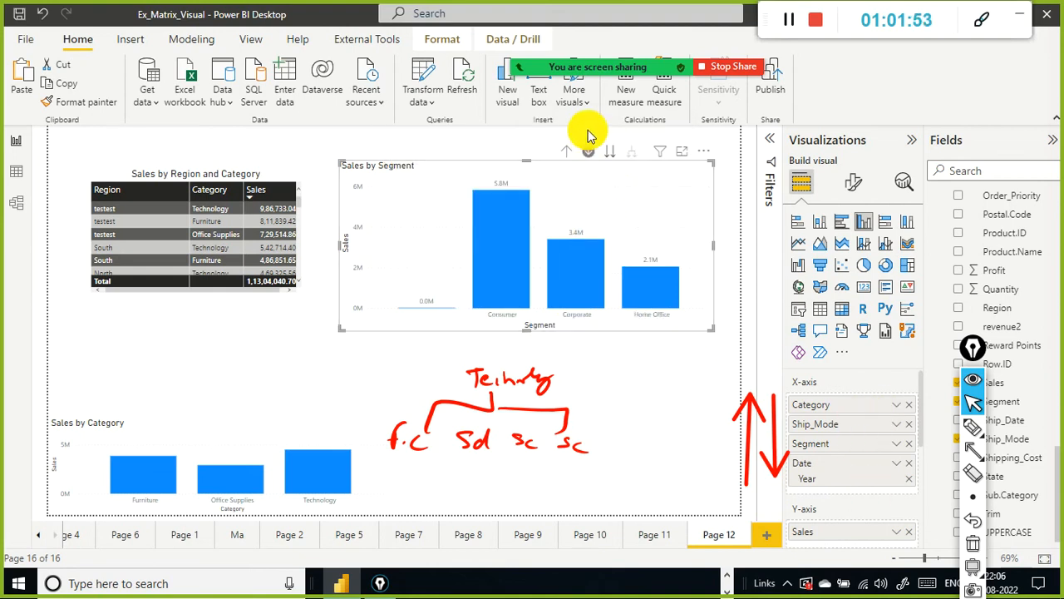
{"action": "left_click", "coordinate": [617, 161]}
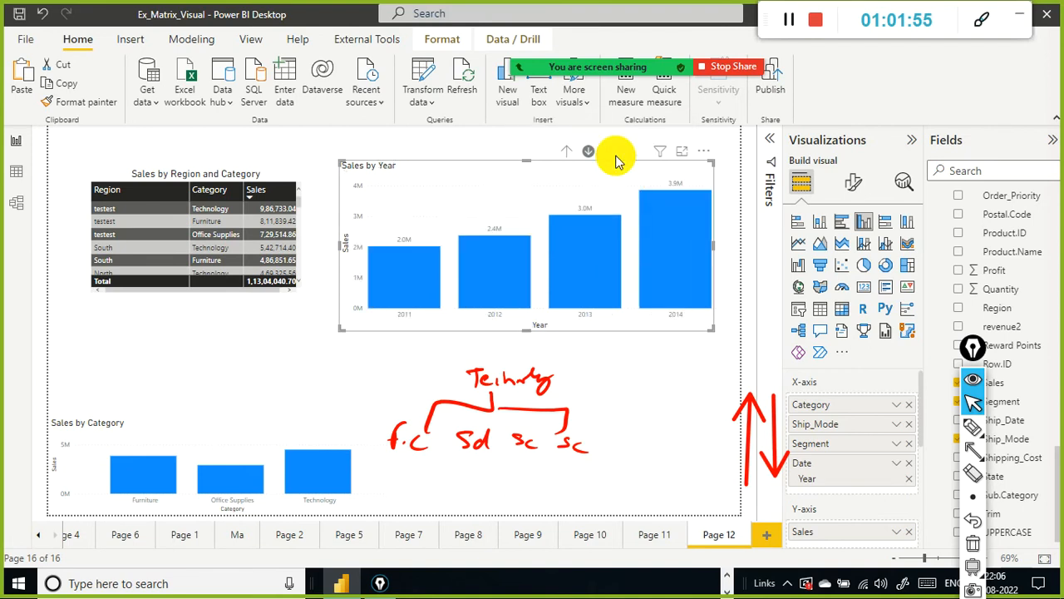
Step: Drill up twice to return the upper chart to the Category level
{"action": "left_click", "coordinate": [569, 155]}
{"action": "left_click", "coordinate": [572, 156]}
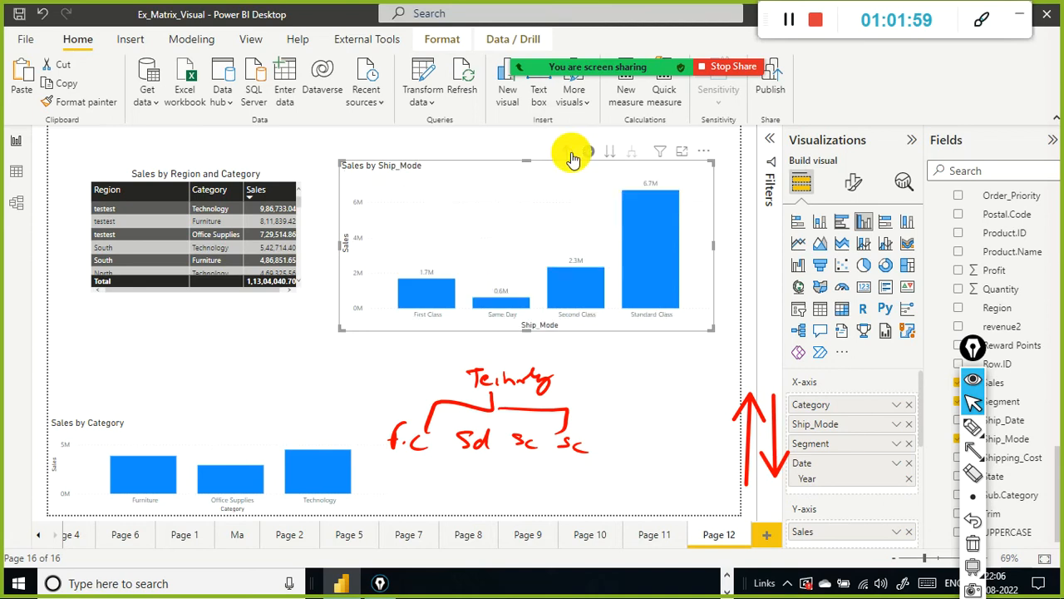
{"action": "left_click", "coordinate": [572, 157]}
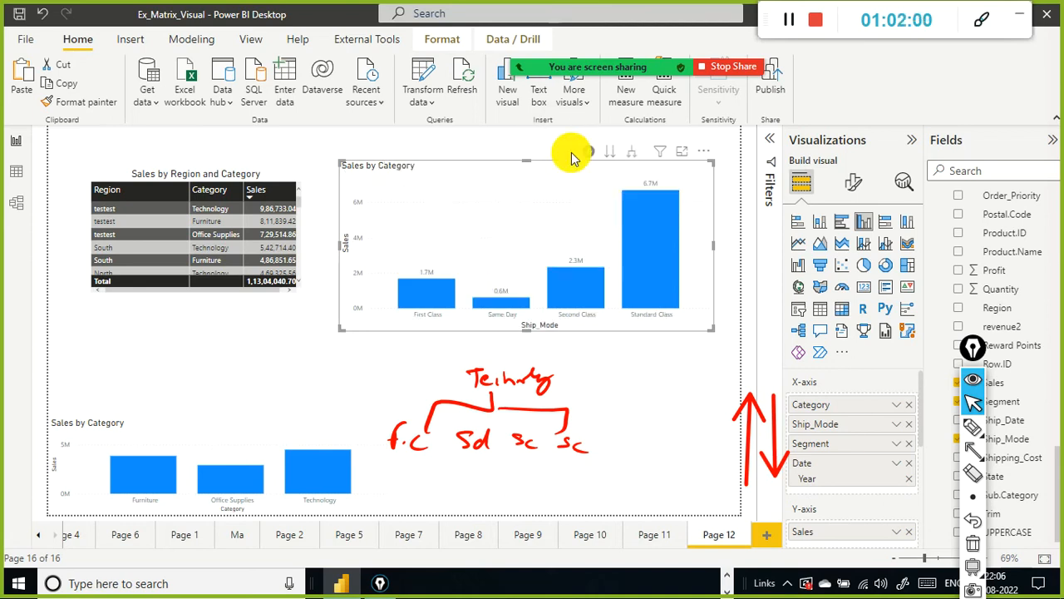
Step: Drill into the Technology column and expand all down to its Ship_Mode and Segment breakdown
{"action": "left_click", "coordinate": [632, 157]}
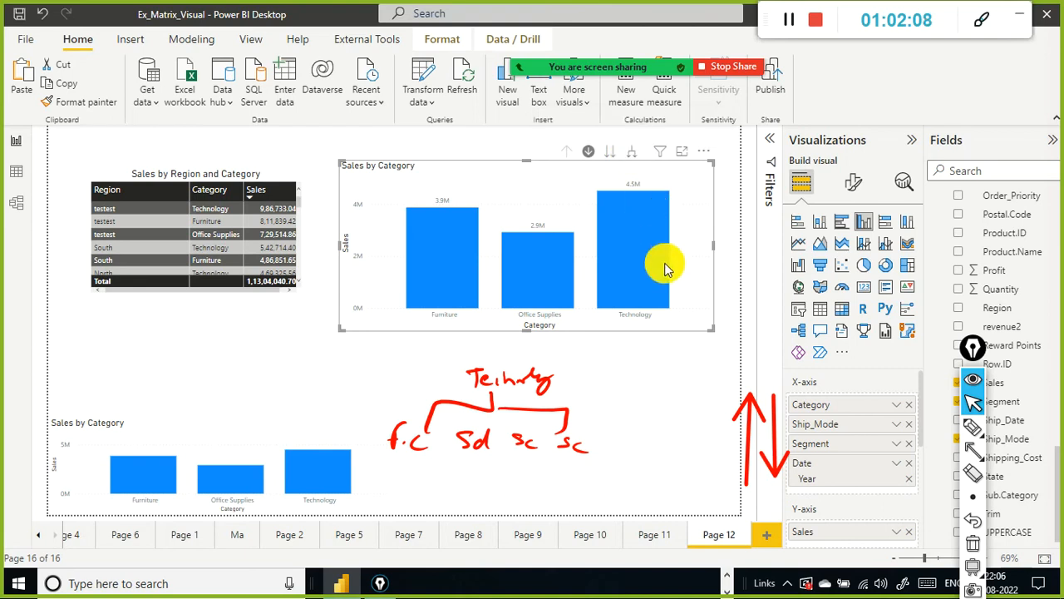
{"action": "left_click", "coordinate": [651, 252]}
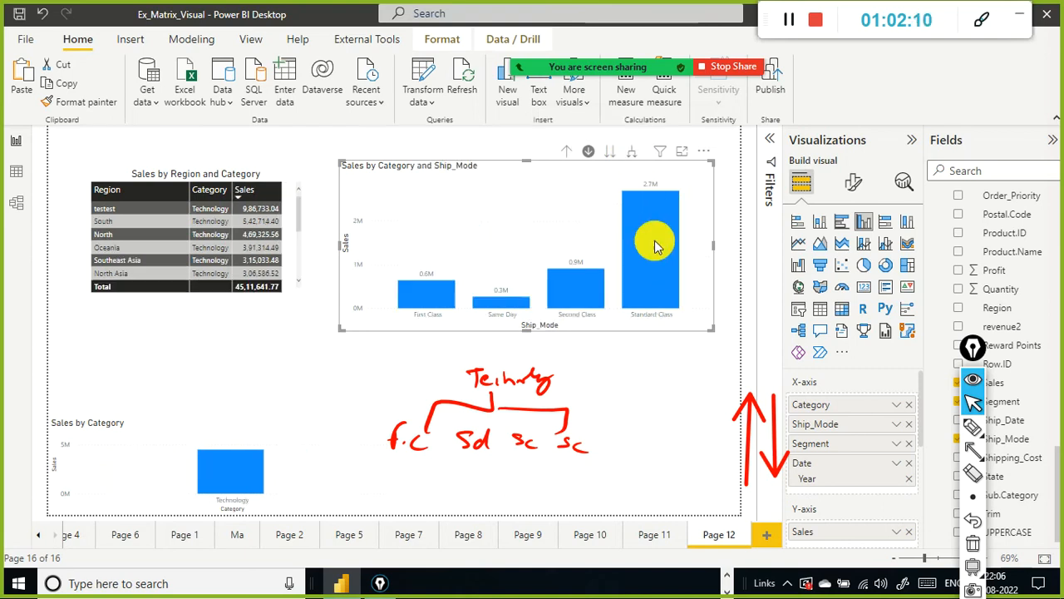
{"action": "left_click", "coordinate": [634, 154]}
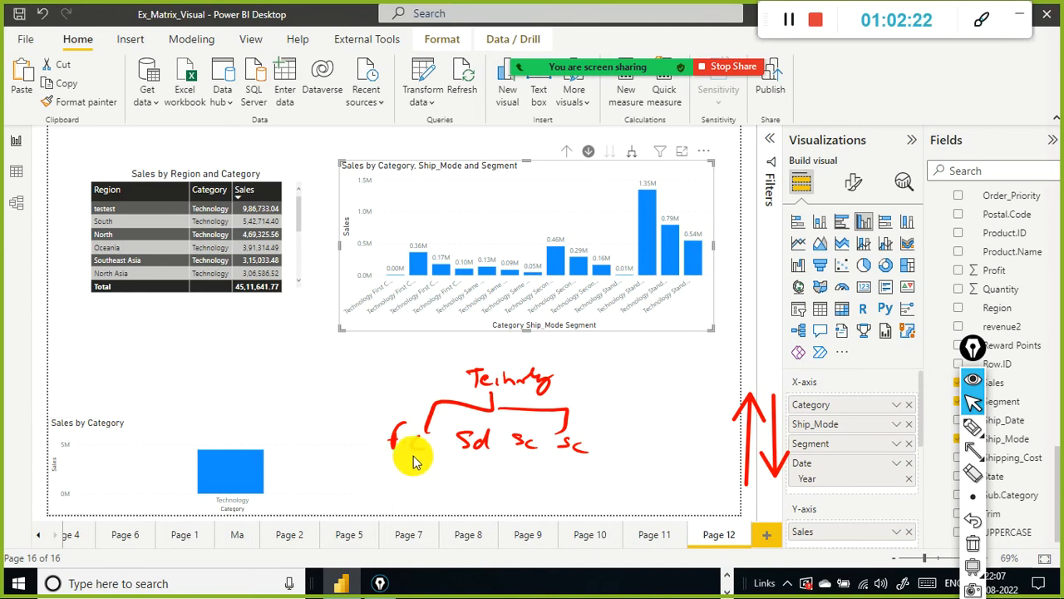
Step: Enlarge the upper chart downward and drill up twice to the Category level
{"action": "left_click_drag", "start_coordinate": [519, 329], "coordinate": [586, 350]}
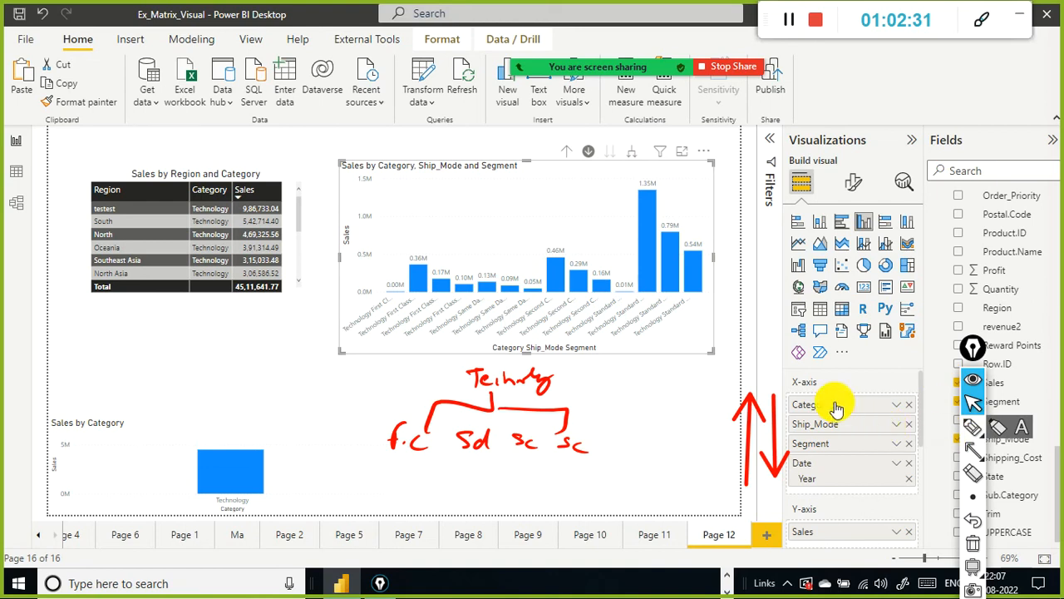
{"action": "mouse_move", "coordinate": [649, 158]}
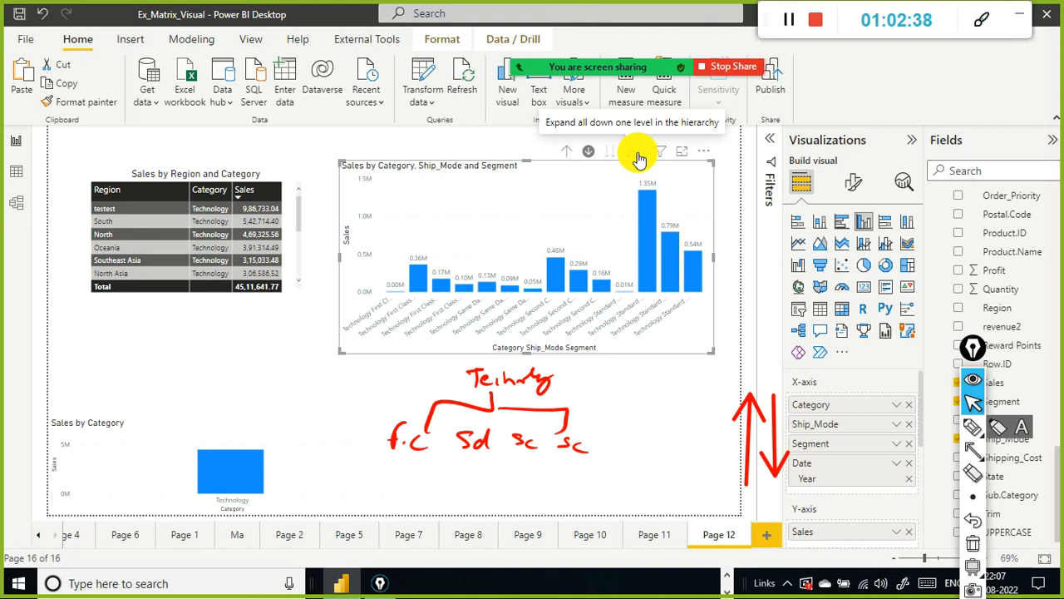
{"action": "left_click", "coordinate": [569, 155]}
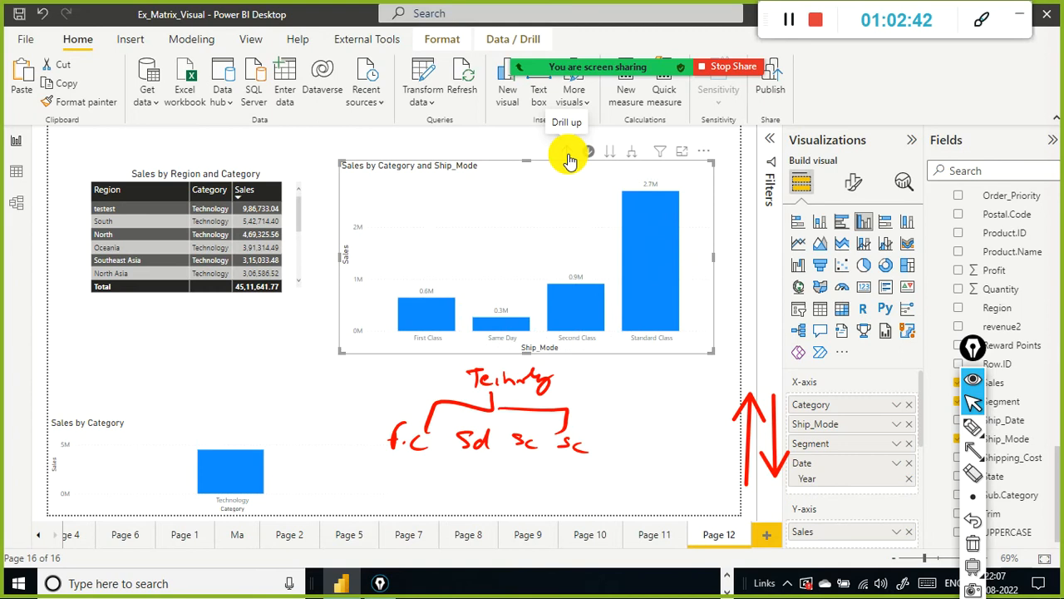
{"action": "left_click", "coordinate": [569, 158]}
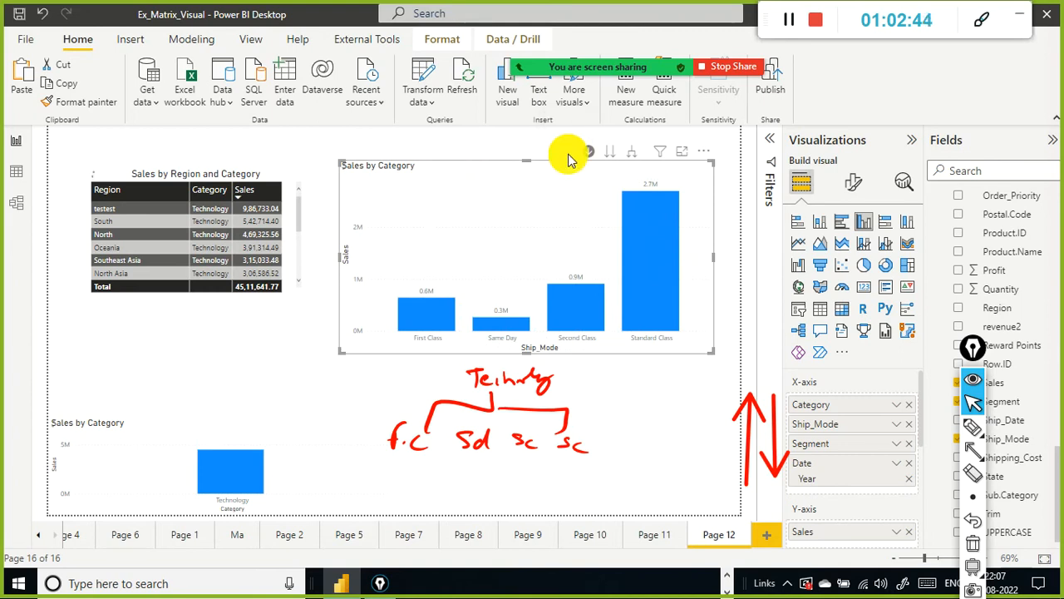
Step: Expand all down to the Category, Ship_Mode and Segment breakdown
{"action": "left_click", "coordinate": [636, 219]}
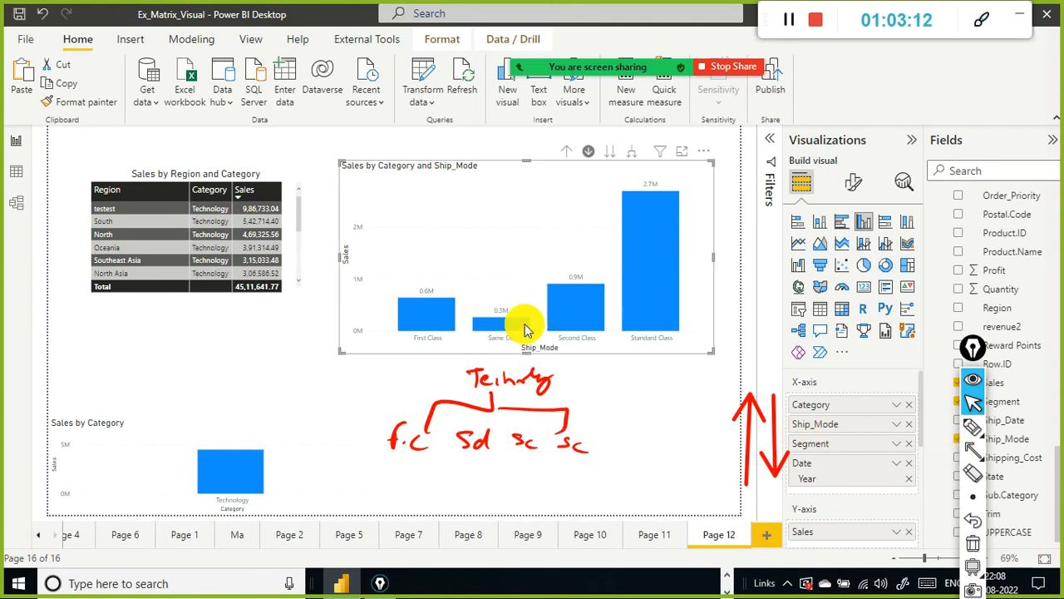
{"action": "left_click", "coordinate": [634, 152]}
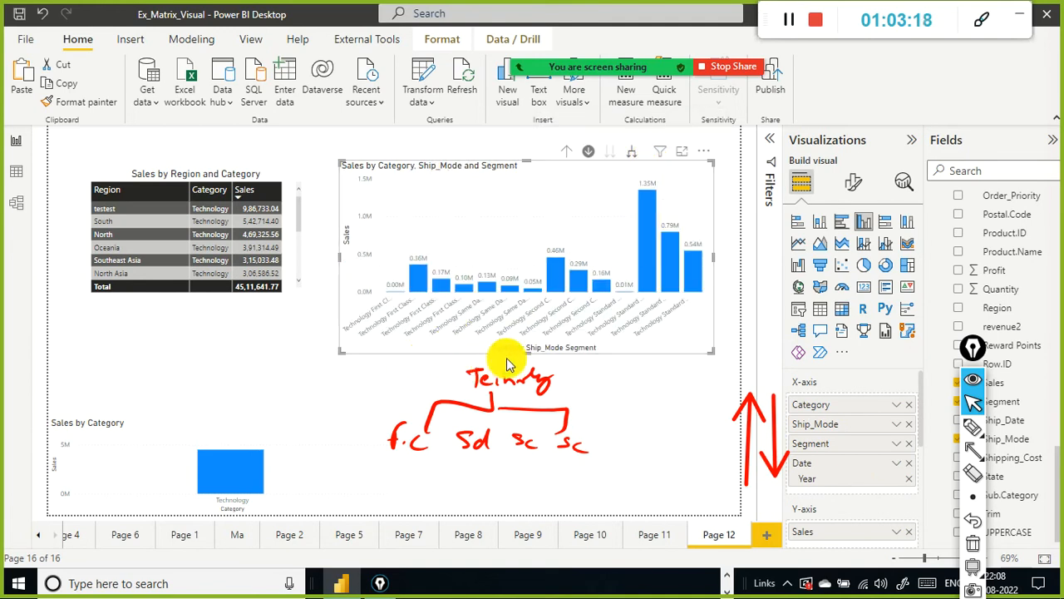
{"action": "mouse_move", "coordinate": [712, 56]}
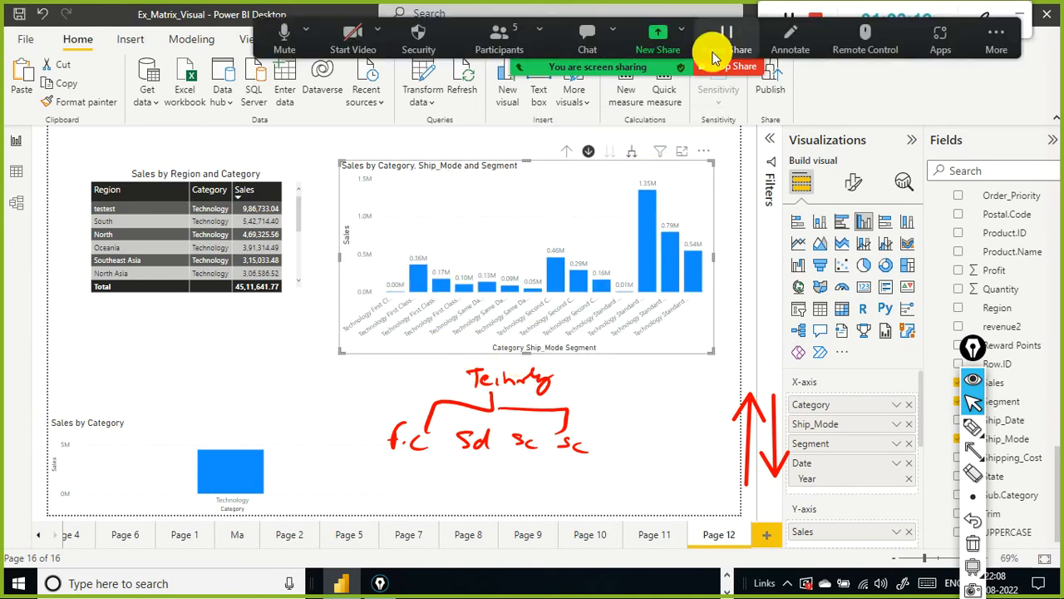
Step: Open the chart in focus mode and expand all down to the Year level
{"action": "left_click", "coordinate": [682, 156]}
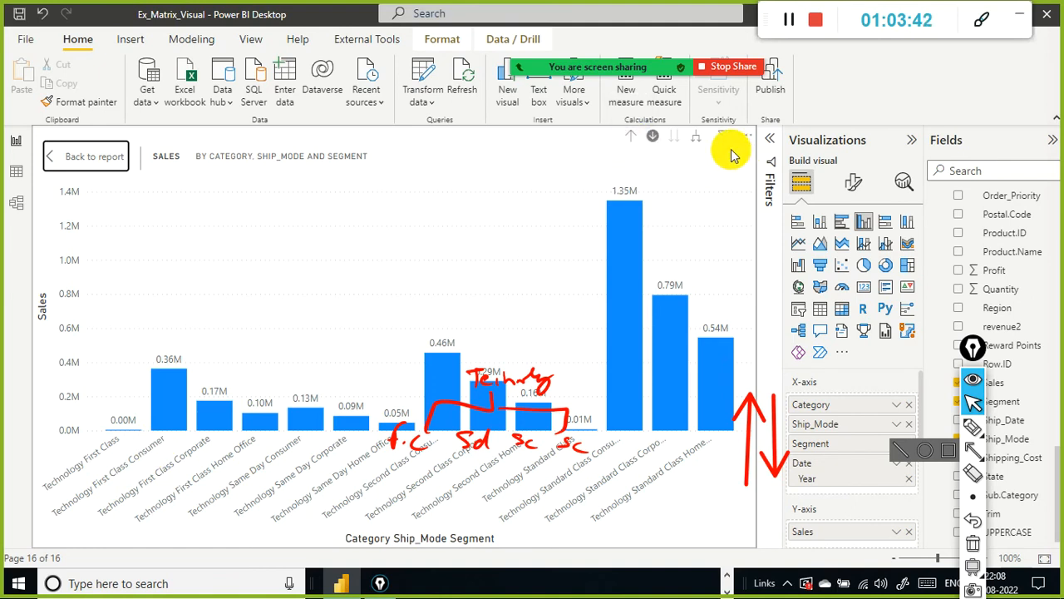
{"action": "left_click", "coordinate": [696, 139]}
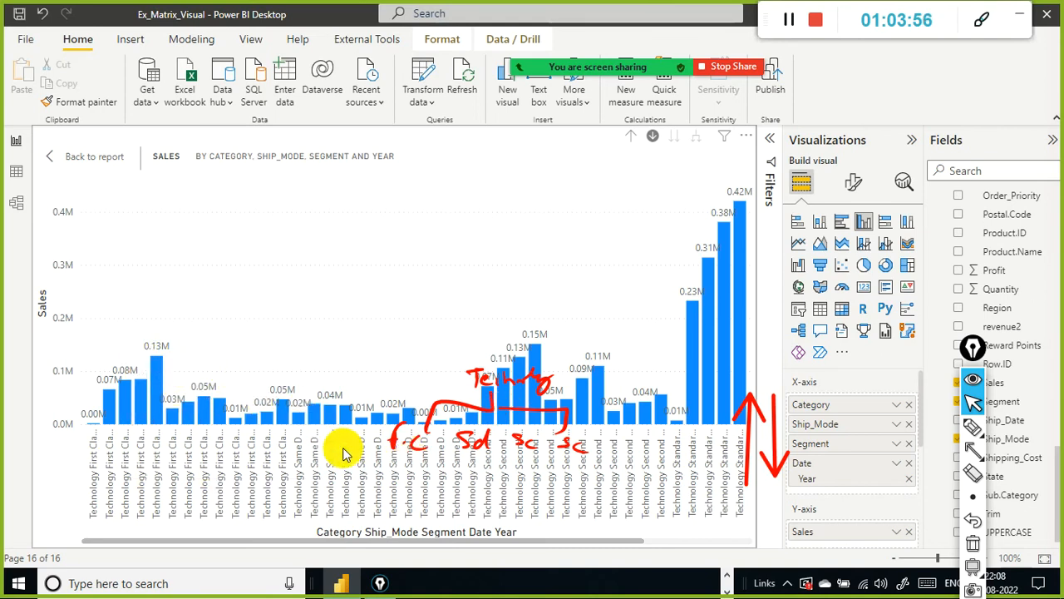
{"action": "left_click_drag", "start_coordinate": [472, 540], "coordinate": [632, 526]}
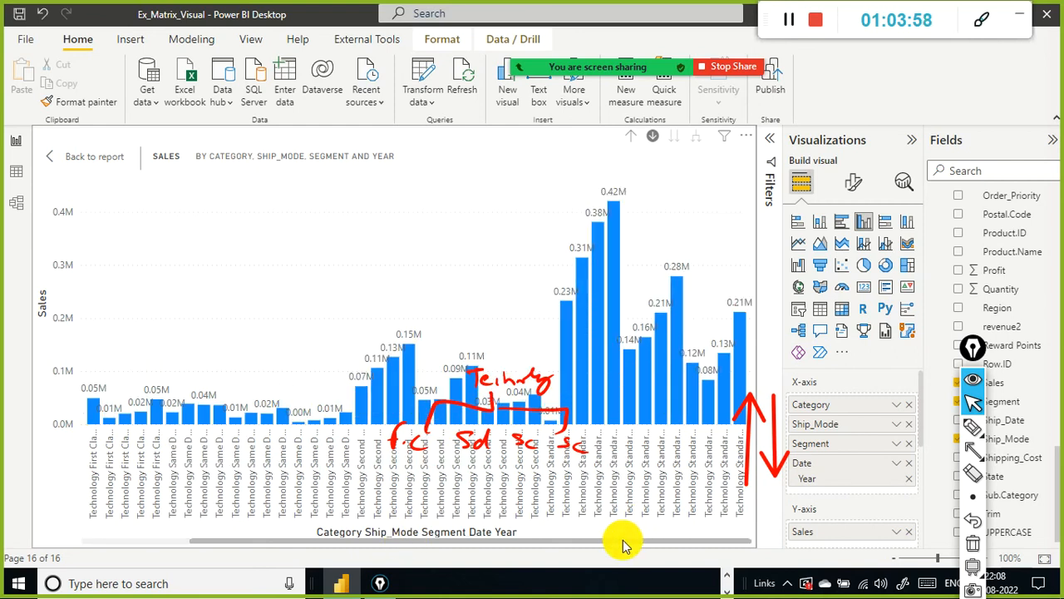
Step: Return to the report and undo the last chart resize
{"action": "left_click", "coordinate": [71, 157]}
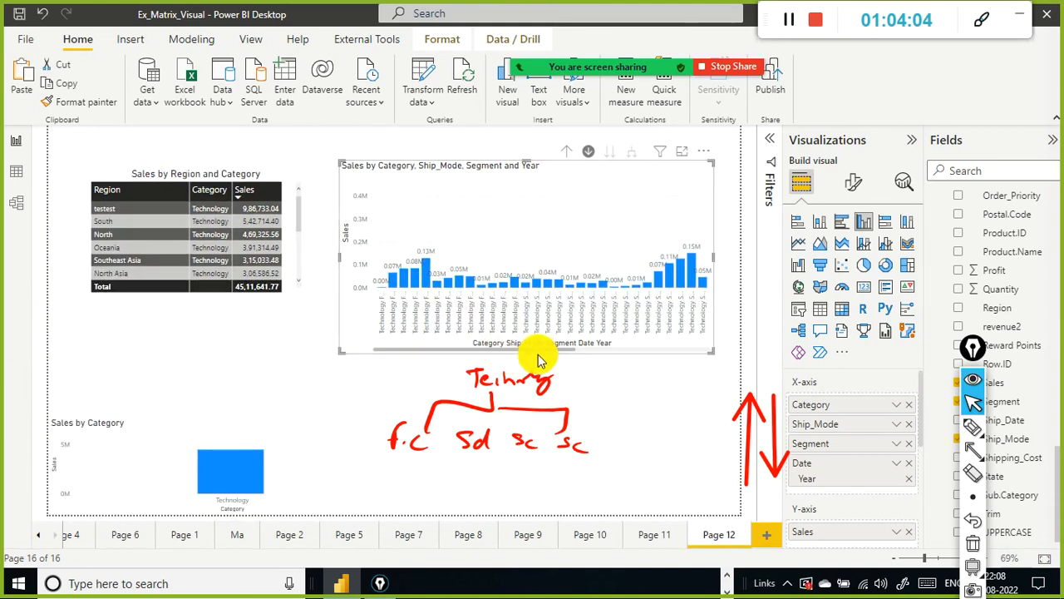
{"action": "left_click_drag", "start_coordinate": [525, 352], "coordinate": [559, 535]}
{"action": "key", "text": "ctrl+z"}
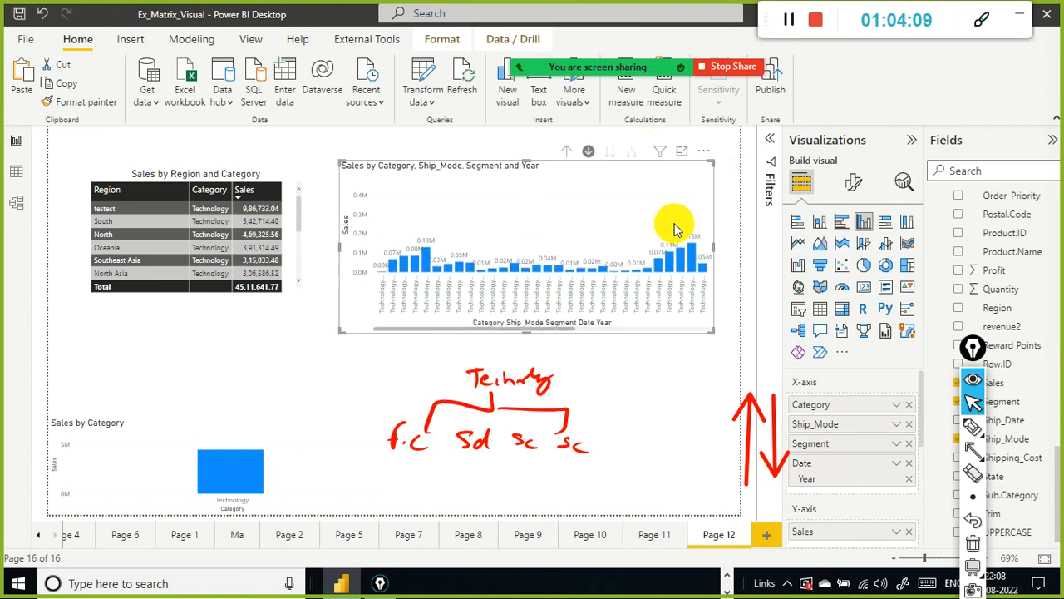
Step: Reopen the chart in focus mode and show its data as a table
{"action": "left_click", "coordinate": [682, 158]}
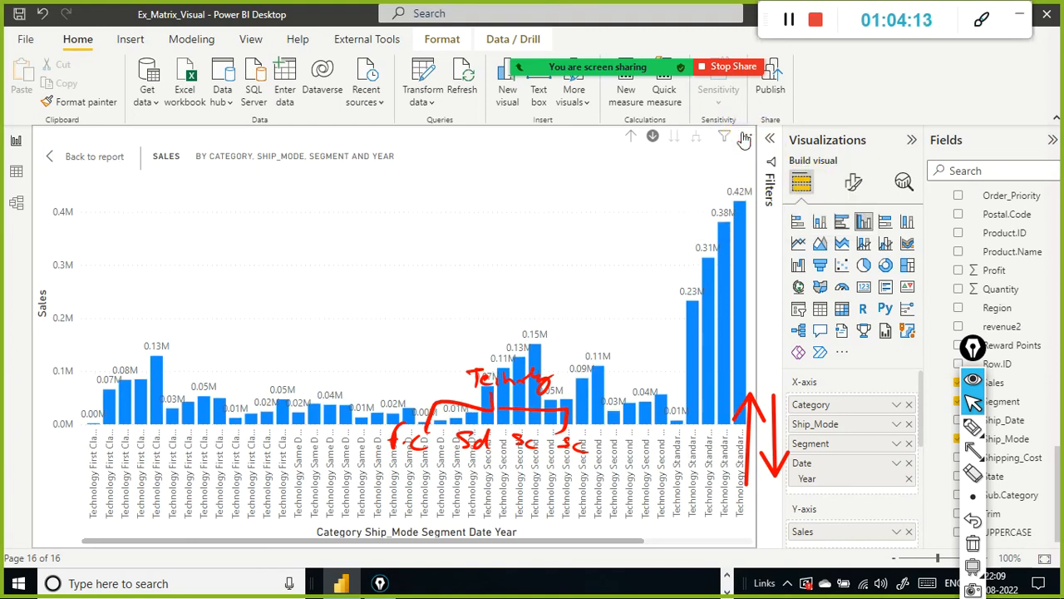
{"action": "left_click", "coordinate": [744, 137]}
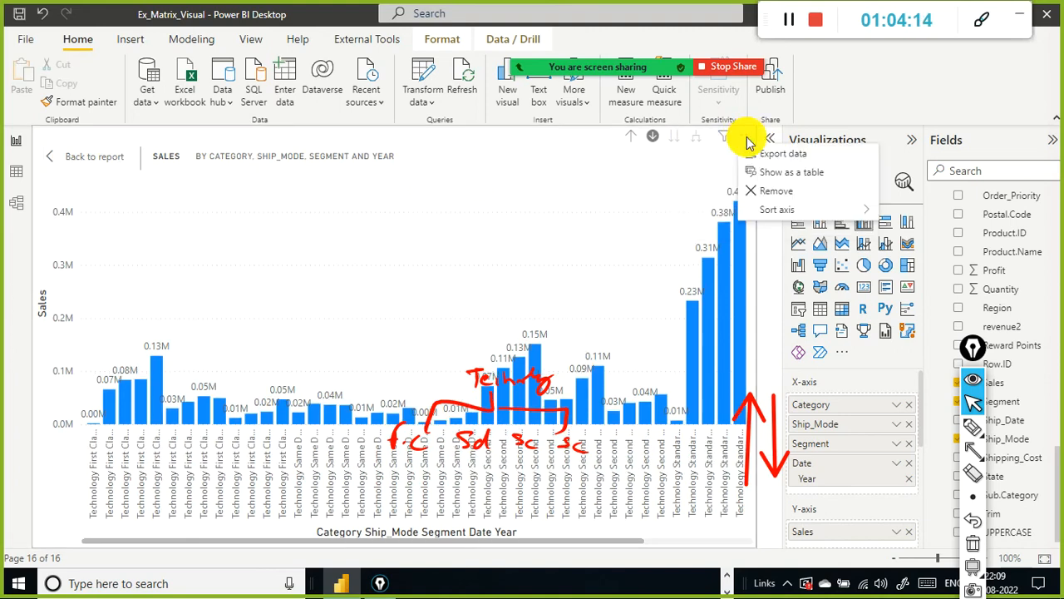
{"action": "left_click", "coordinate": [765, 177]}
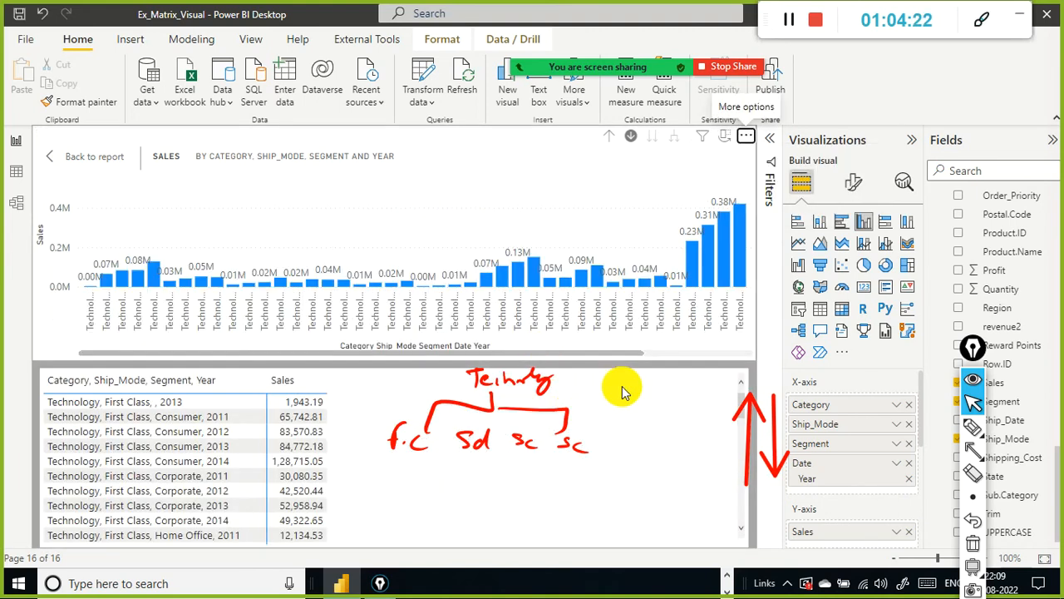
{"action": "key", "text": "ctrl+shift+7"}
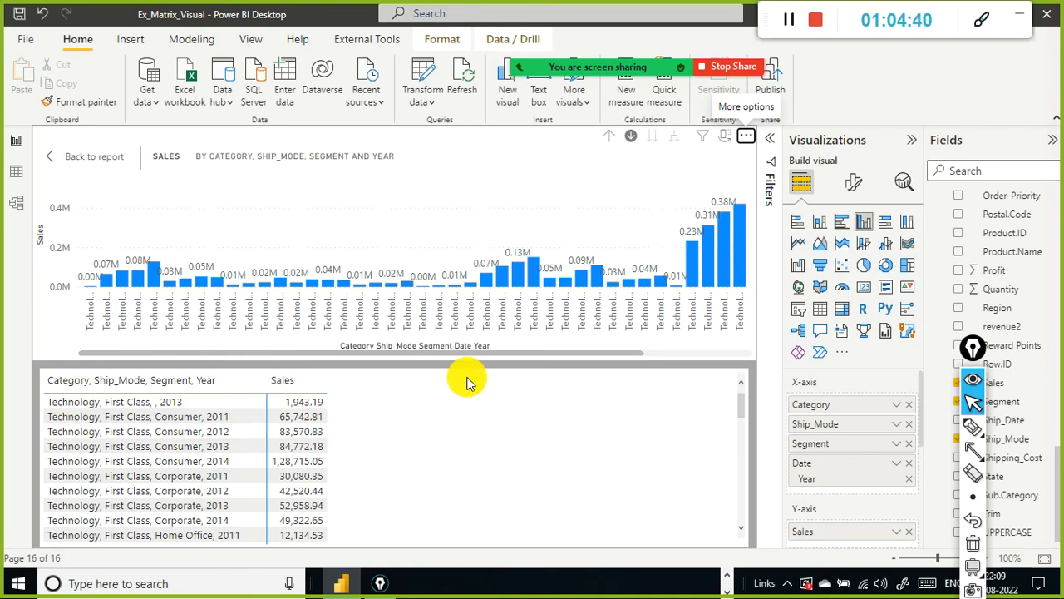
Step: Drill up to the Segment level and return to the report
{"action": "left_click", "coordinate": [607, 137]}
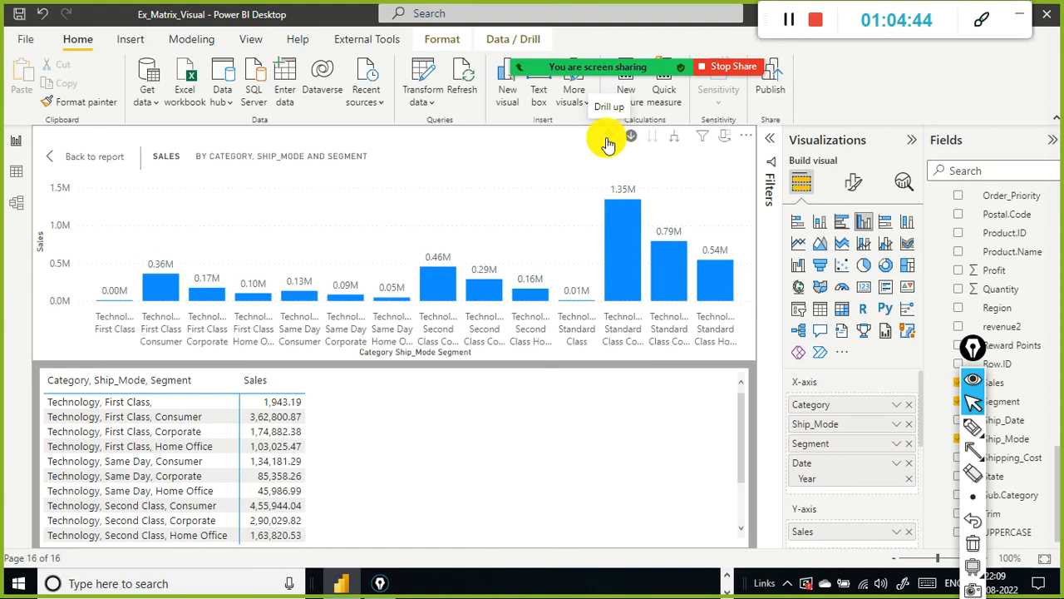
{"action": "left_click", "coordinate": [52, 158]}
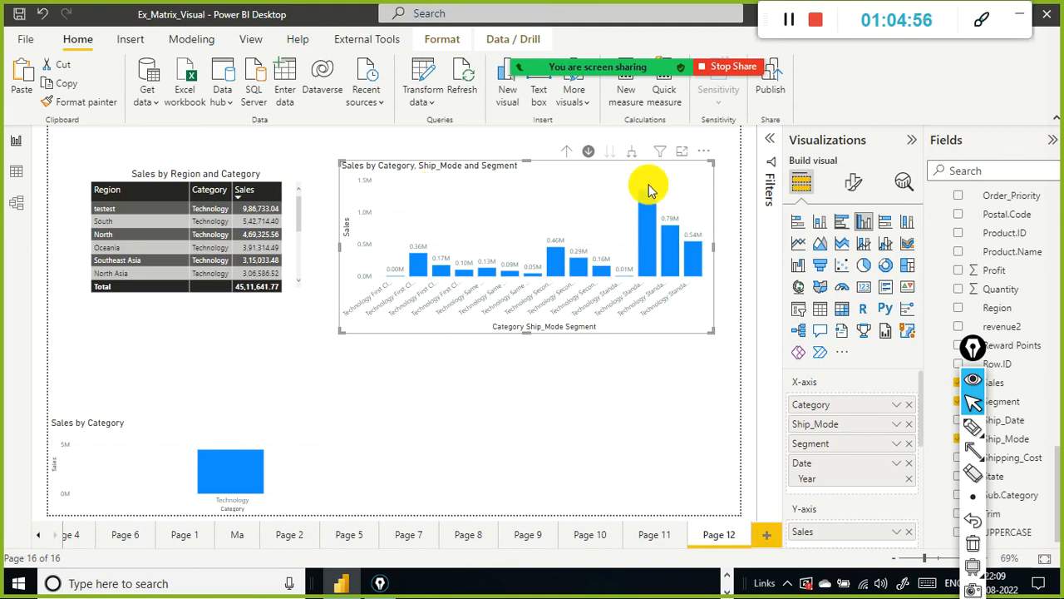
Step: Drill up twice to the Category level, then drill into the Technology column
{"action": "left_click", "coordinate": [574, 150]}
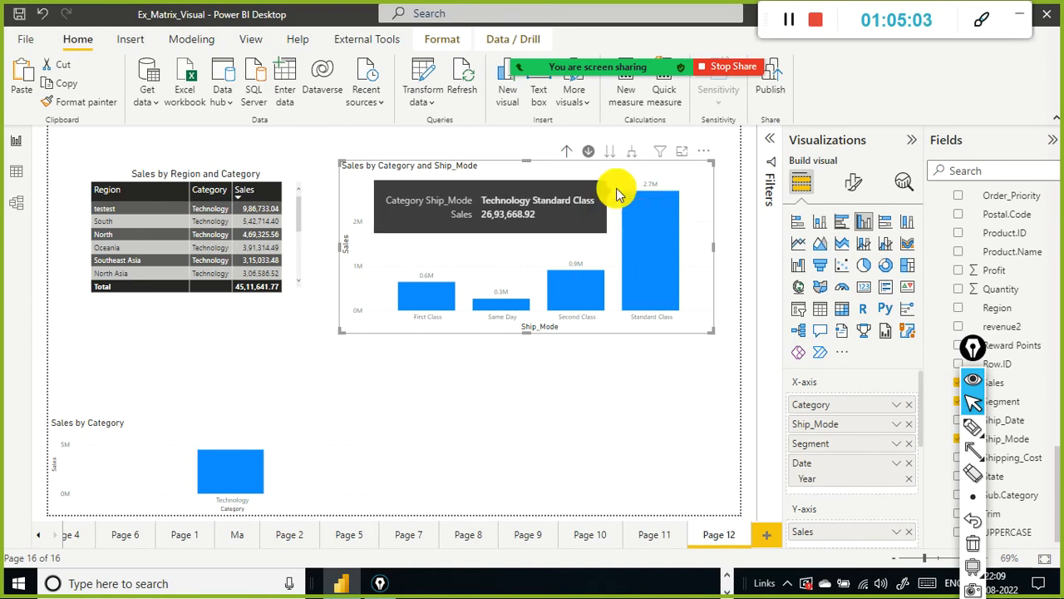
{"action": "left_click", "coordinate": [571, 150]}
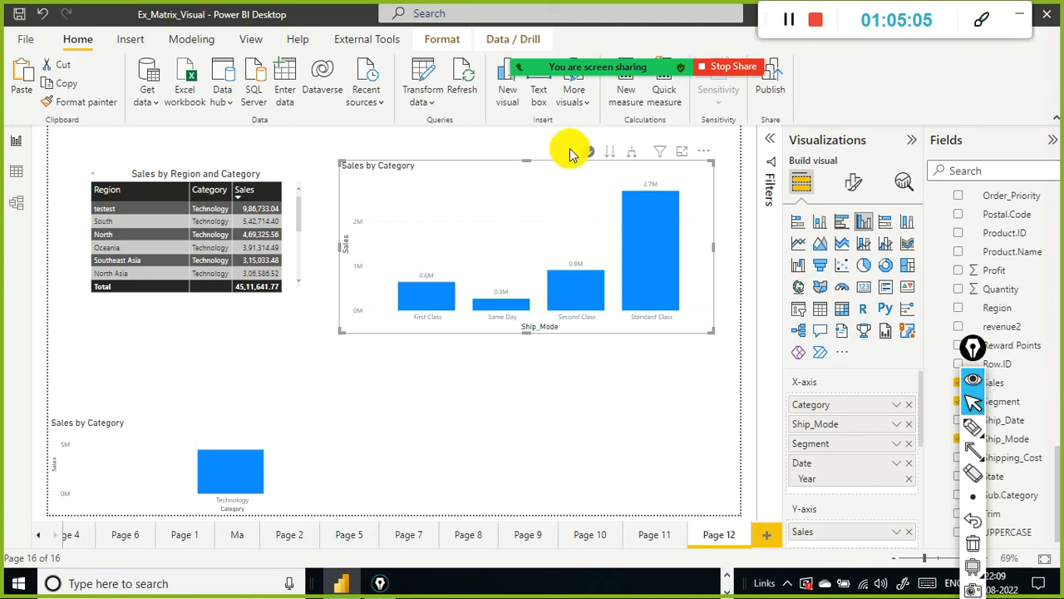
{"action": "mouse_move", "coordinate": [643, 208]}
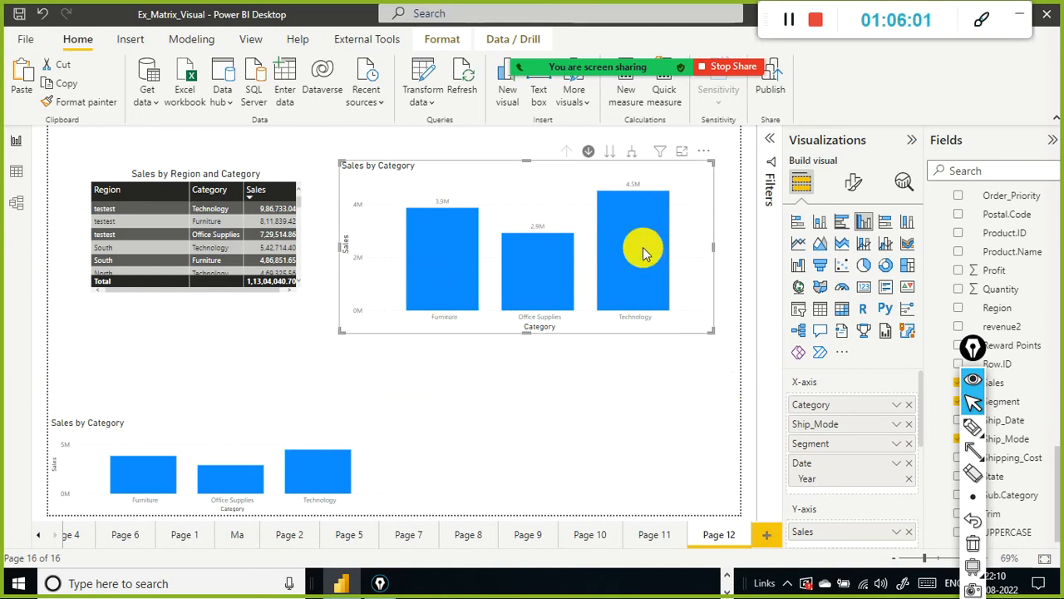
{"action": "mouse_move", "coordinate": [645, 254]}
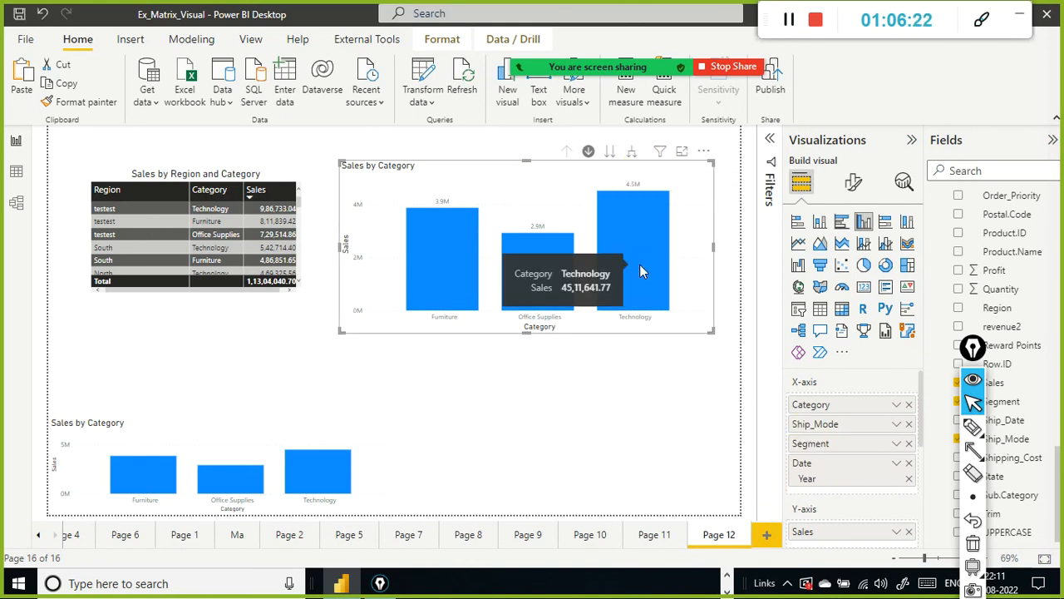
{"action": "left_click", "coordinate": [637, 241]}
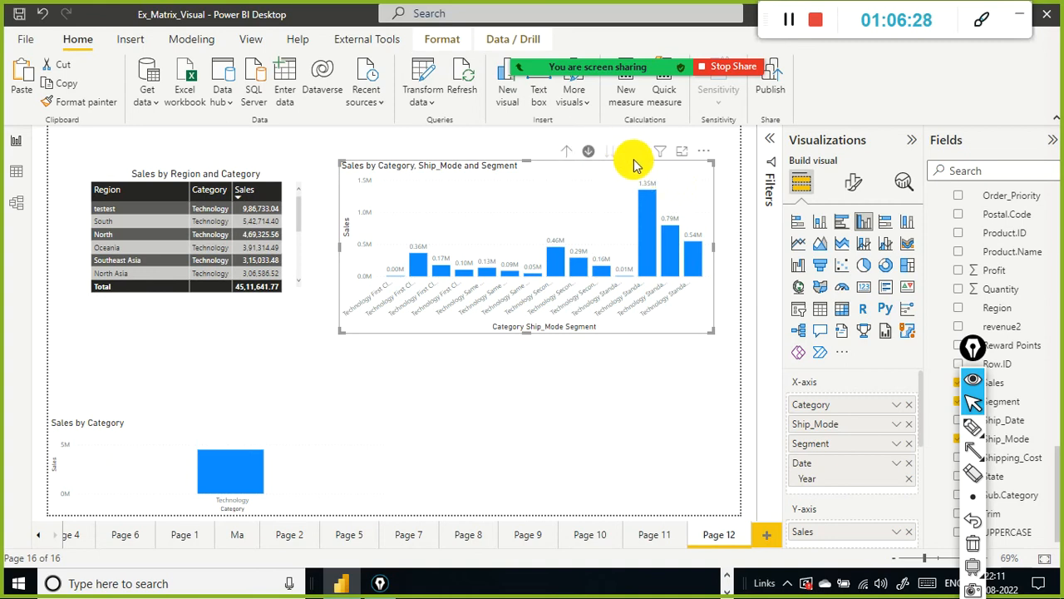
Step: Drill the column chart up twice to return to the Category level
{"action": "left_click", "coordinate": [566, 153]}
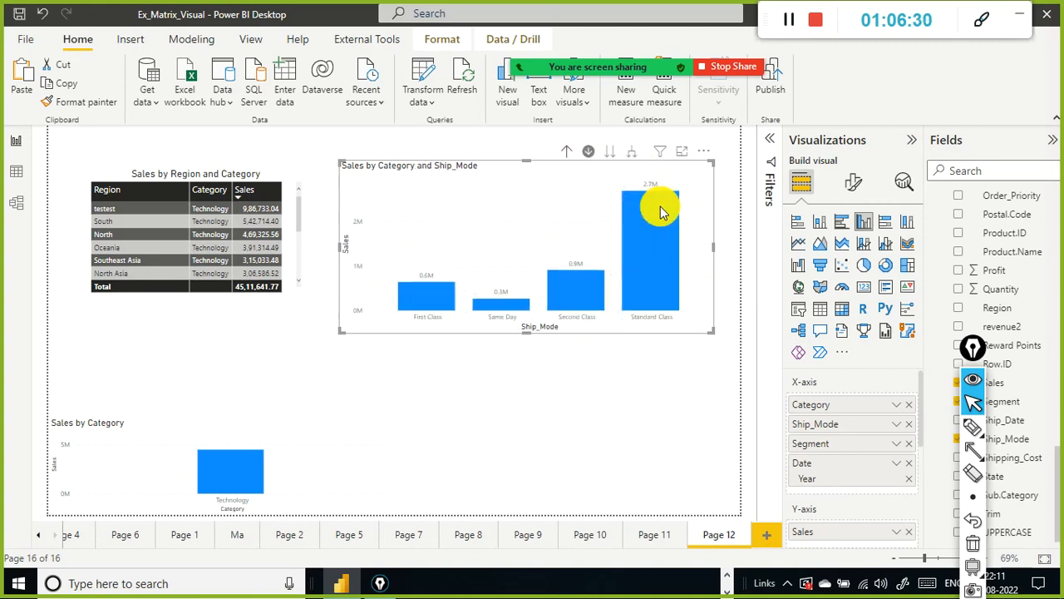
{"action": "left_click_drag", "start_coordinate": [660, 236], "coordinate": [414, 226]}
{"action": "left_click_drag", "start_coordinate": [462, 154], "coordinate": [636, 182]}
{"action": "left_click_drag", "start_coordinate": [527, 157], "coordinate": [570, 171]}
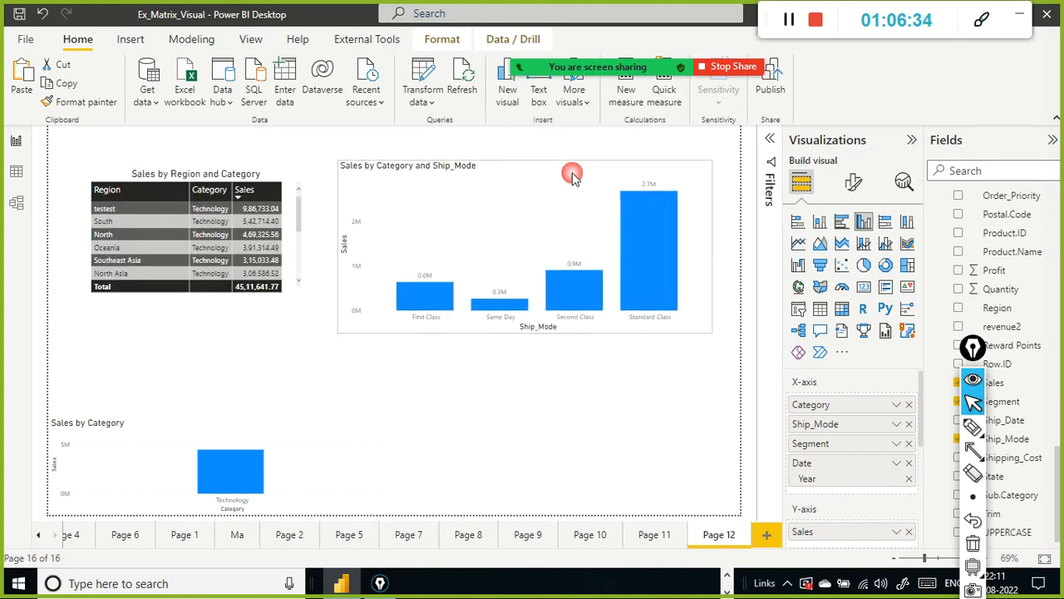
{"action": "left_click", "coordinate": [562, 152]}
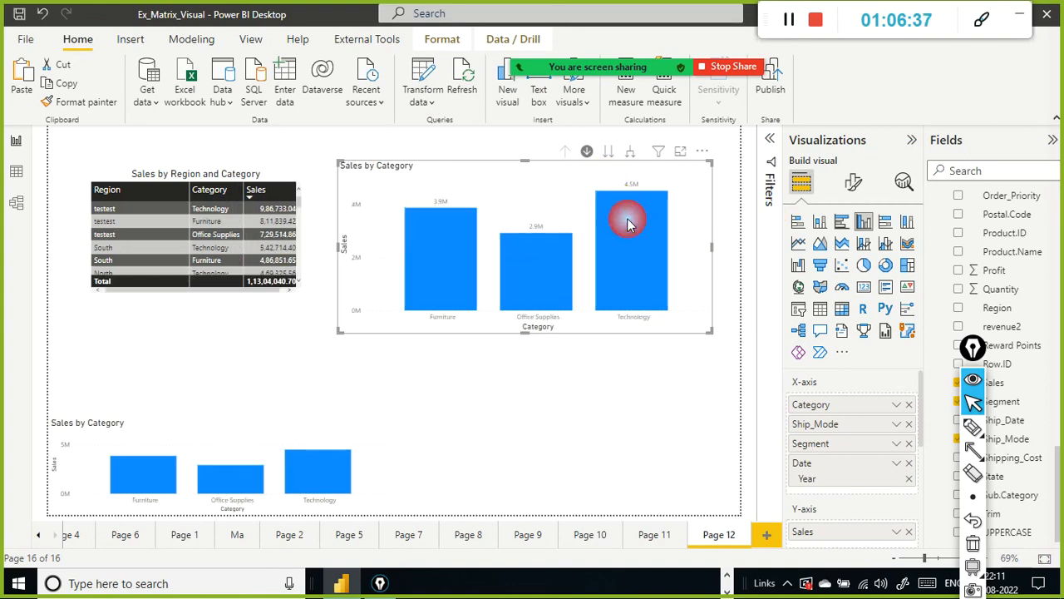
Step: Drill into the Technology column and down to the Segment level, then drill back up to Category
{"action": "left_click", "coordinate": [627, 219]}
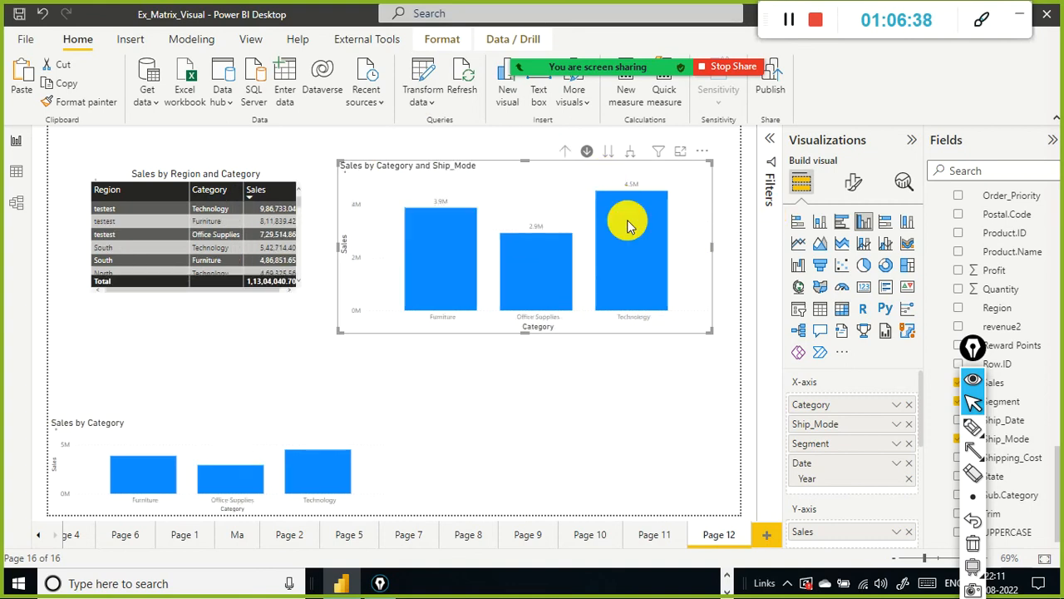
{"action": "left_click", "coordinate": [611, 159]}
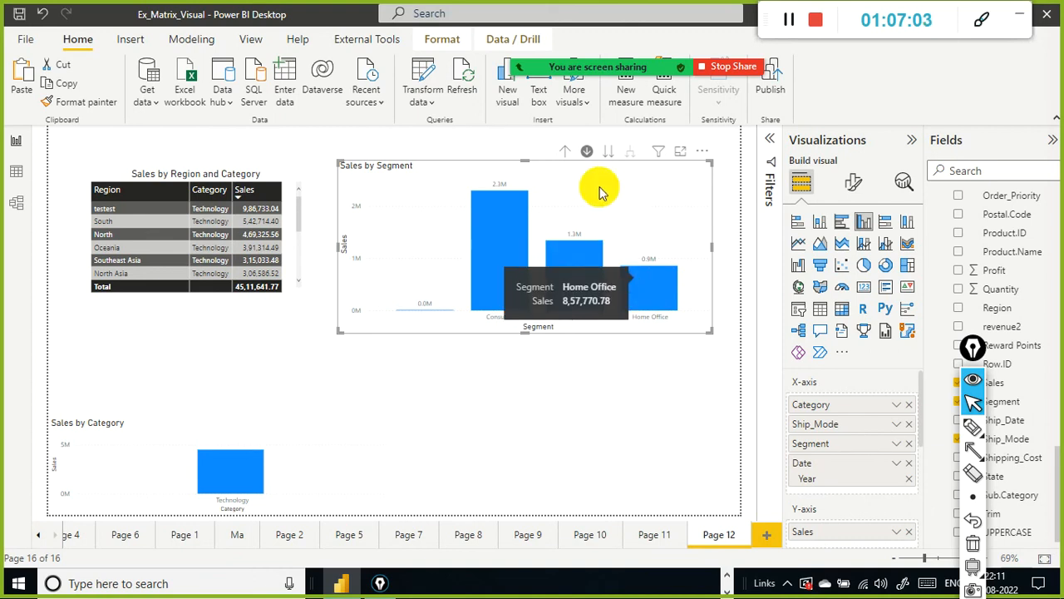
{"action": "left_click", "coordinate": [565, 150]}
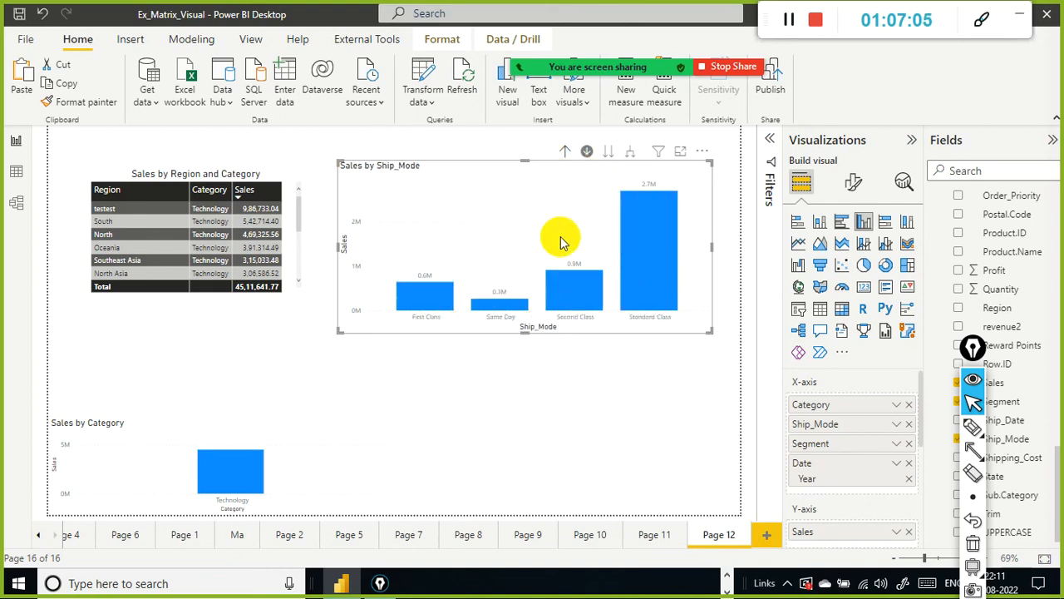
{"action": "left_click", "coordinate": [566, 151]}
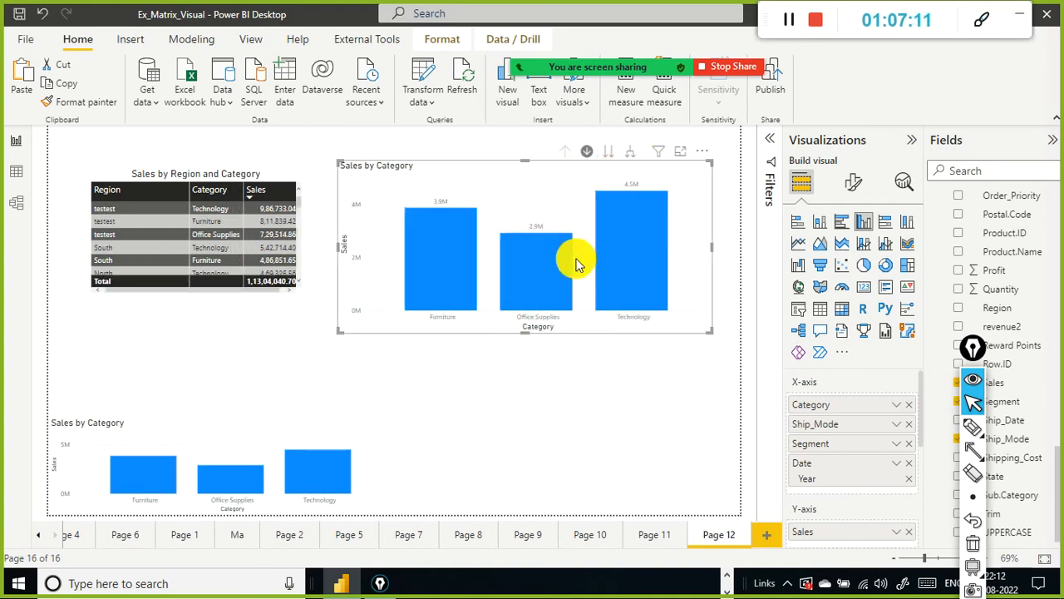
Step: Switch drill mode on and off, then go to the next level to show Ship_Mode across all categories
{"action": "left_click", "coordinate": [587, 153]}
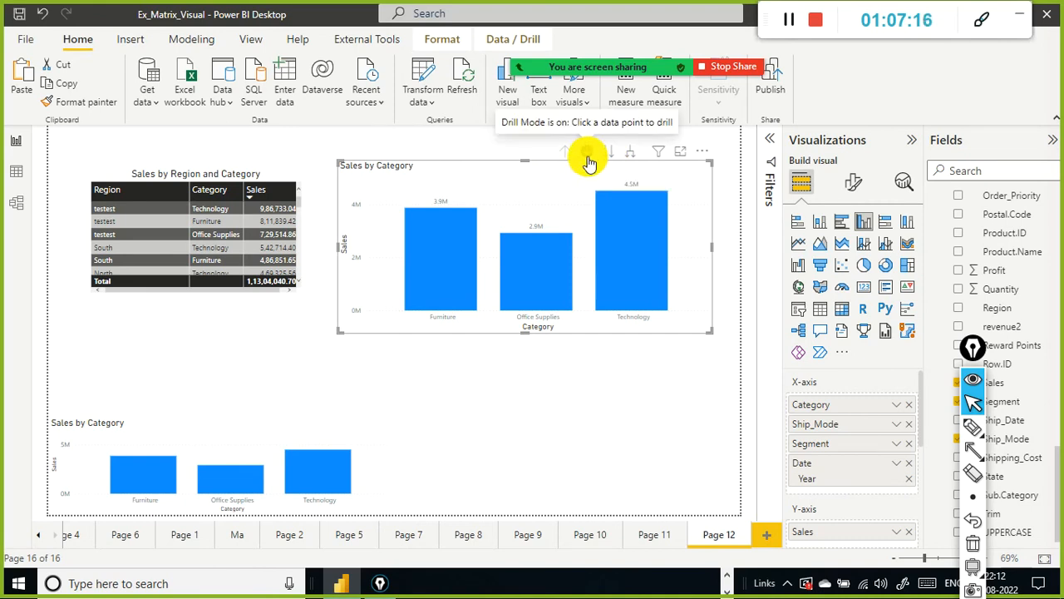
{"action": "left_click", "coordinate": [588, 155]}
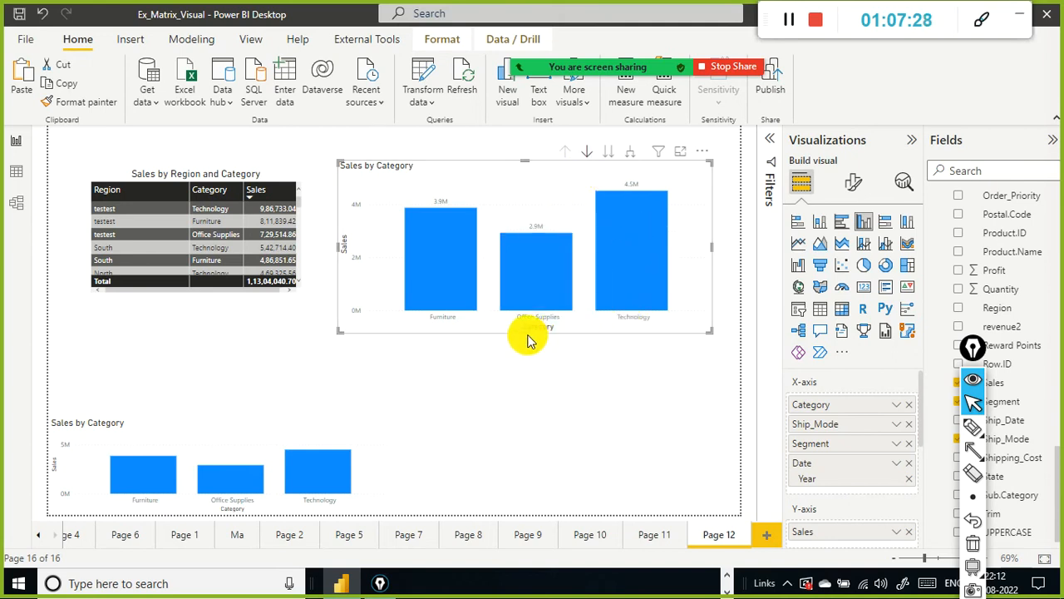
{"action": "mouse_move", "coordinate": [658, 212]}
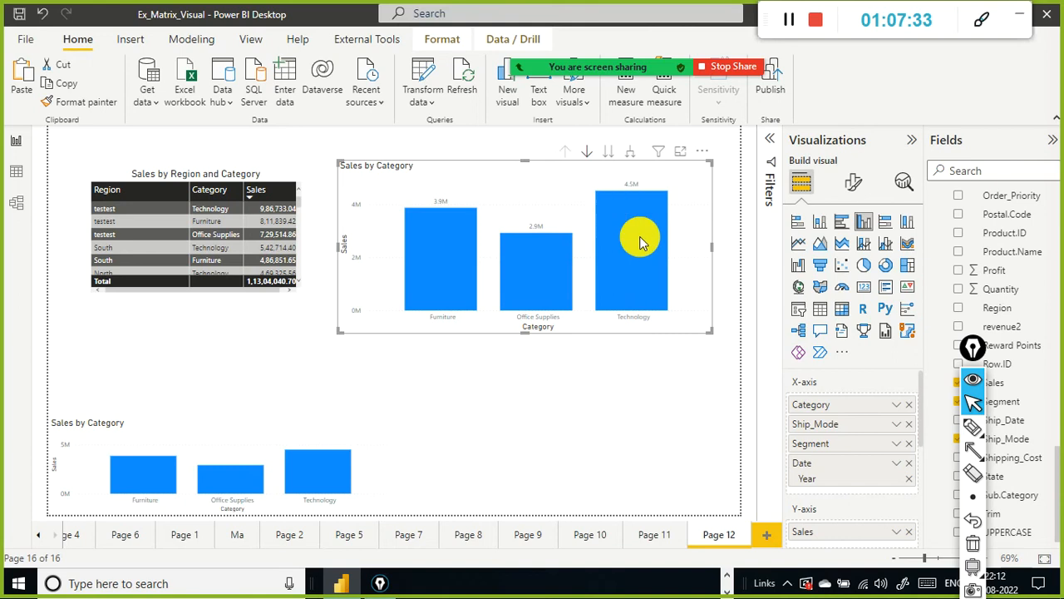
{"action": "mouse_move", "coordinate": [650, 283]}
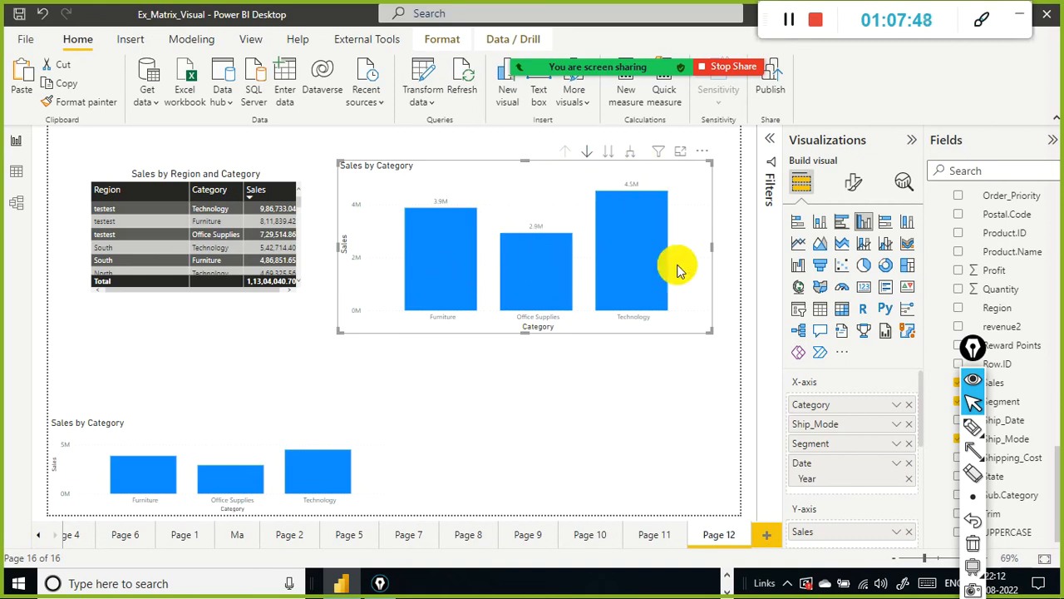
{"action": "left_click", "coordinate": [605, 159]}
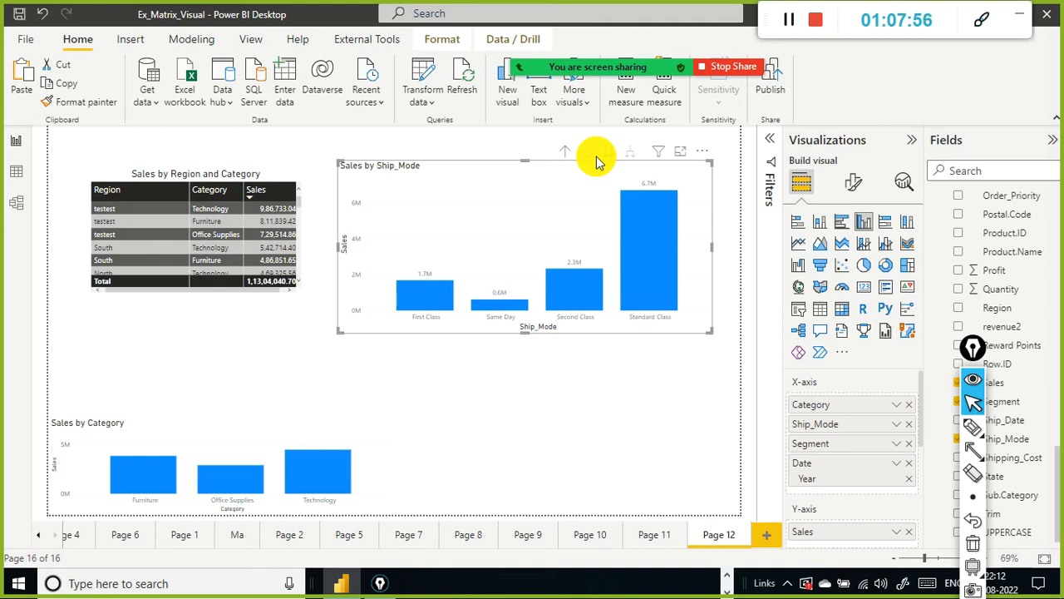
Step: Highlight the Standard Class column and drill back up to the Category level
{"action": "left_click", "coordinate": [641, 249]}
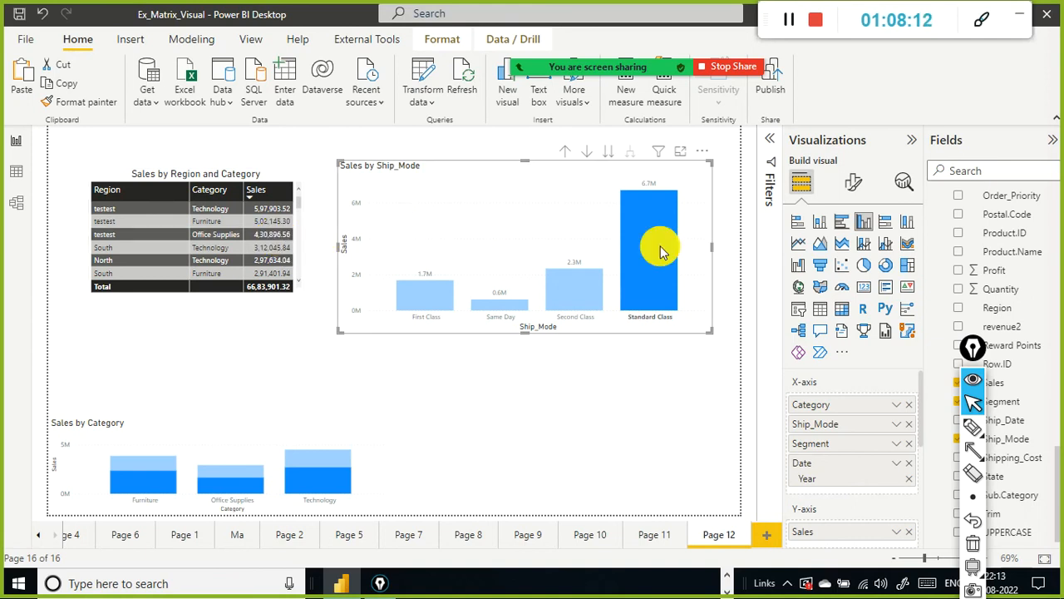
{"action": "left_click", "coordinate": [568, 153]}
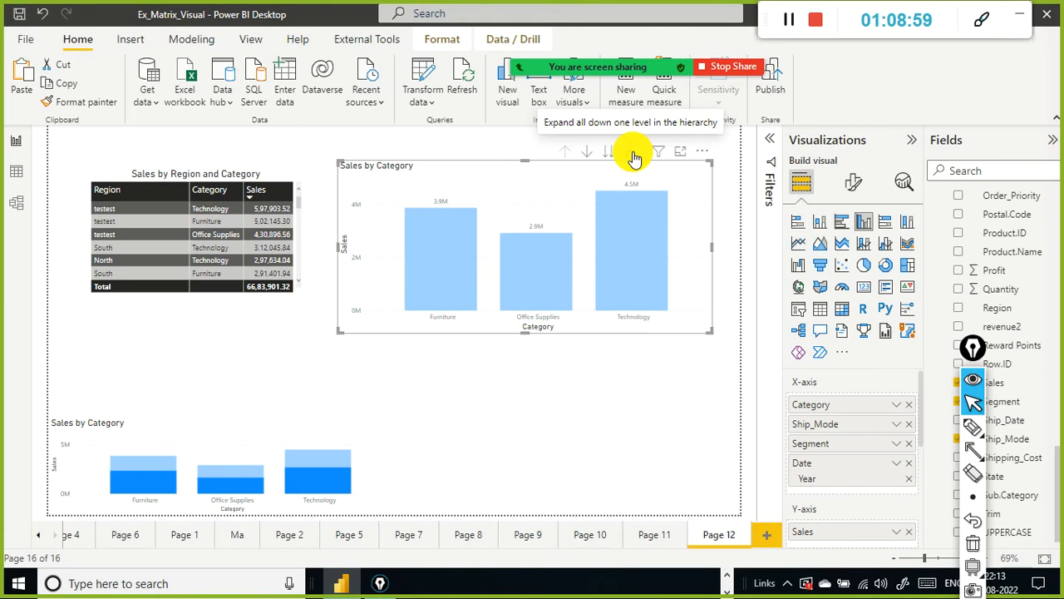
Step: Switch to the PowerPoint slide show and reveal the next two points on the Matrix Visual slide
{"action": "key", "text": "alt+Tab"}
{"action": "key", "text": "alt+Tab"}
{"action": "key", "text": "alt+Tab"}
{"action": "key", "text": "alt+Tab"}
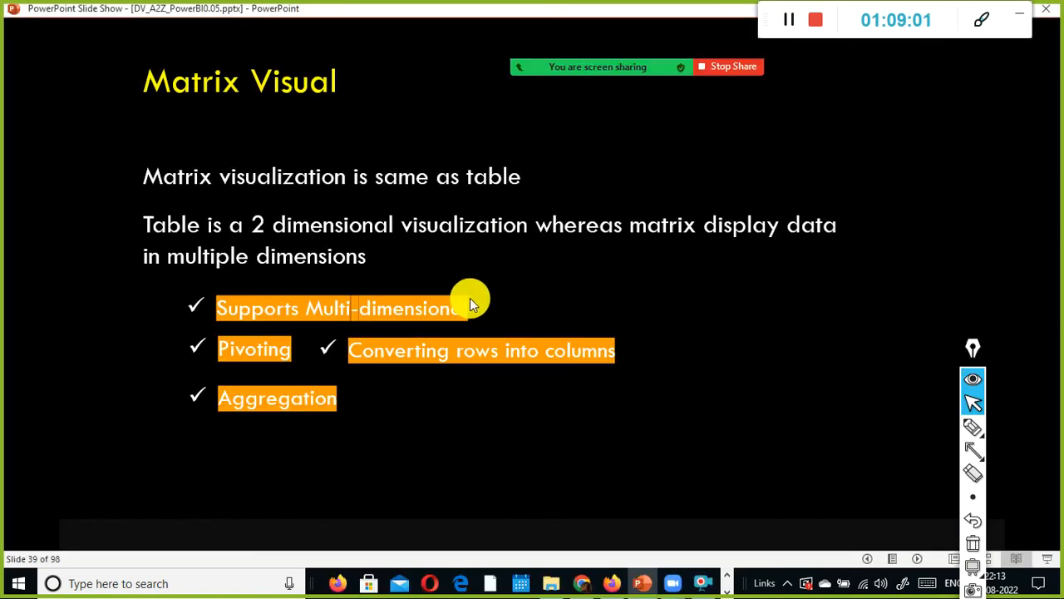
{"action": "left_click", "coordinate": [533, 264]}
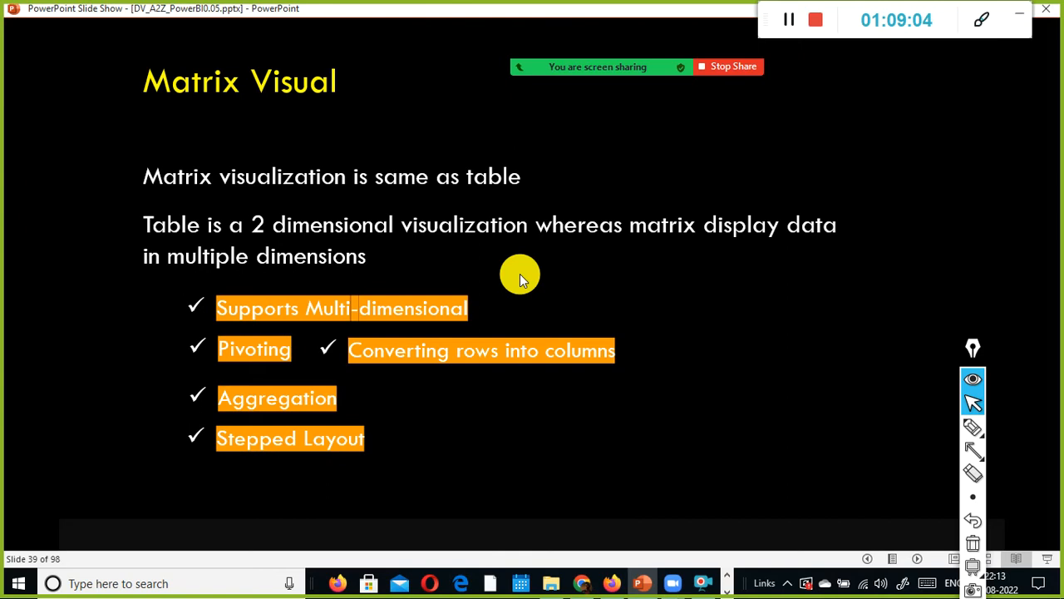
{"action": "left_click", "coordinate": [632, 283]}
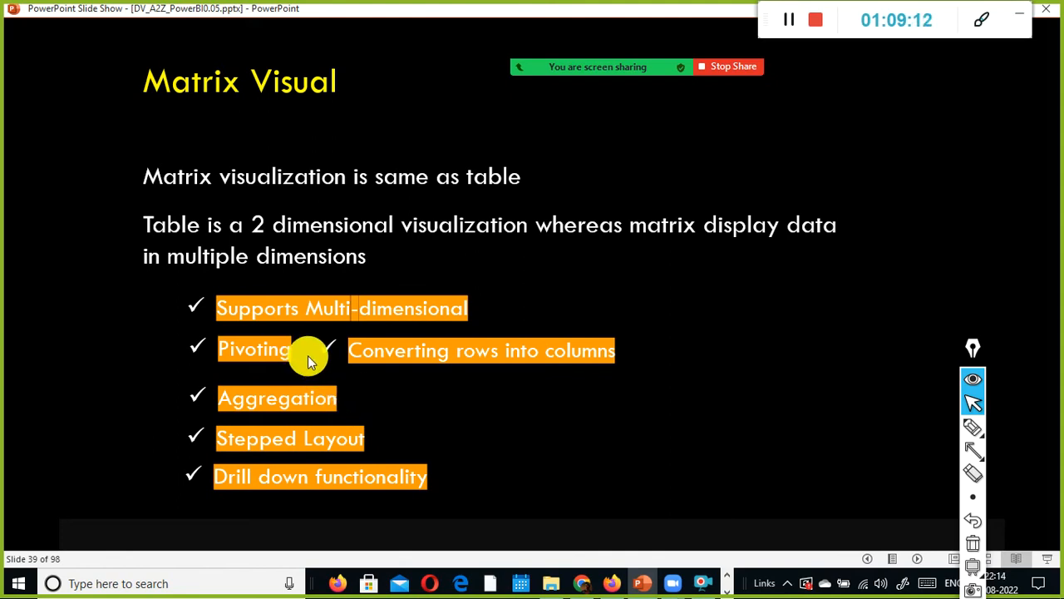
Step: Return to Power BI and convert the Sales by Category column chart into a Matrix visual
{"action": "key", "text": "alt+Tab"}
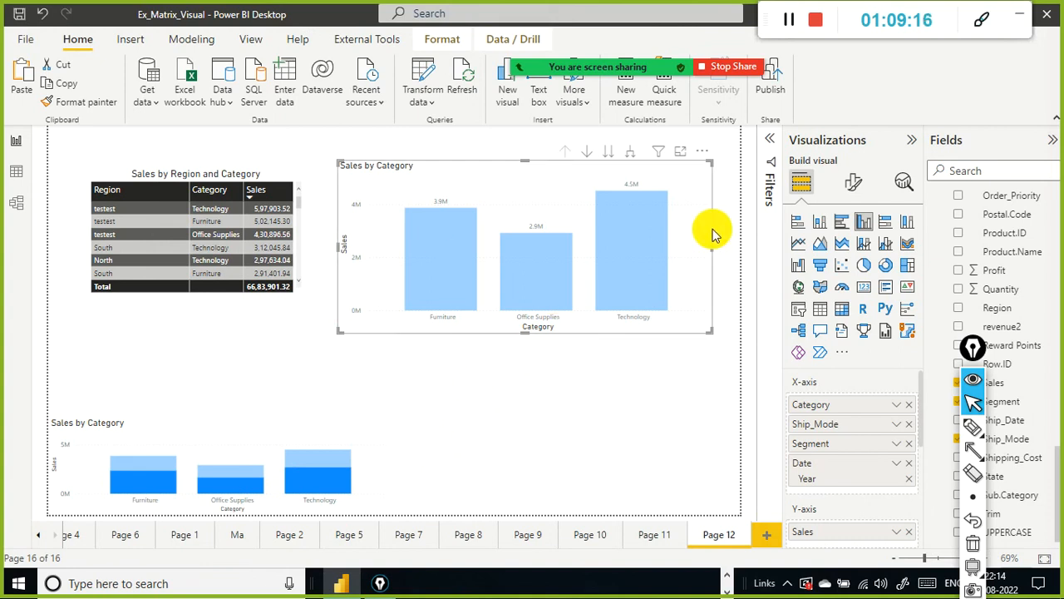
{"action": "left_click", "coordinate": [842, 313]}
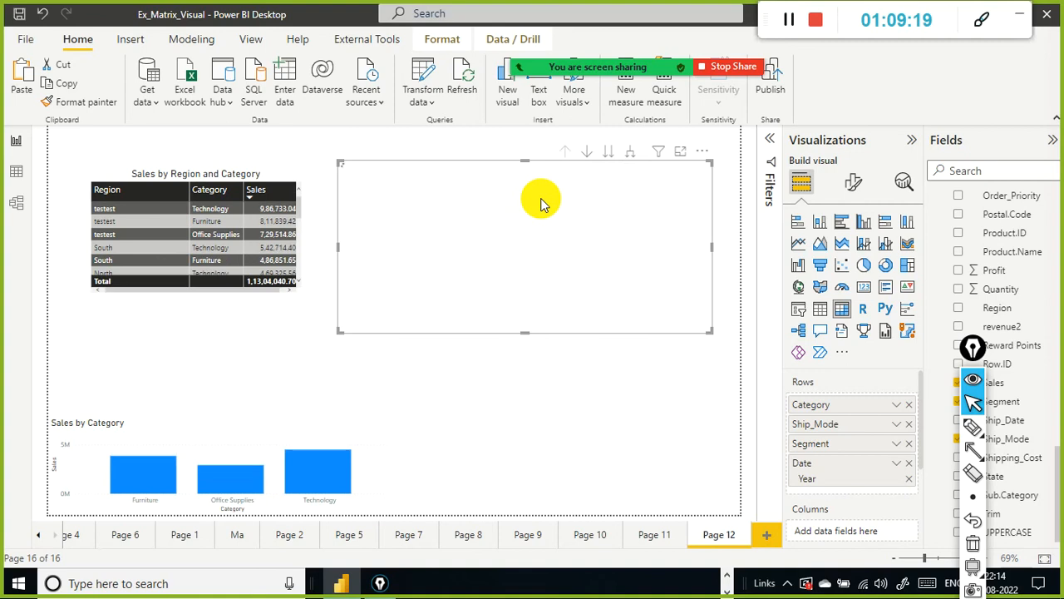
Step: Expand all rows of the matrix down three levels to Year and make the matrix visual taller
{"action": "left_click", "coordinate": [630, 161]}
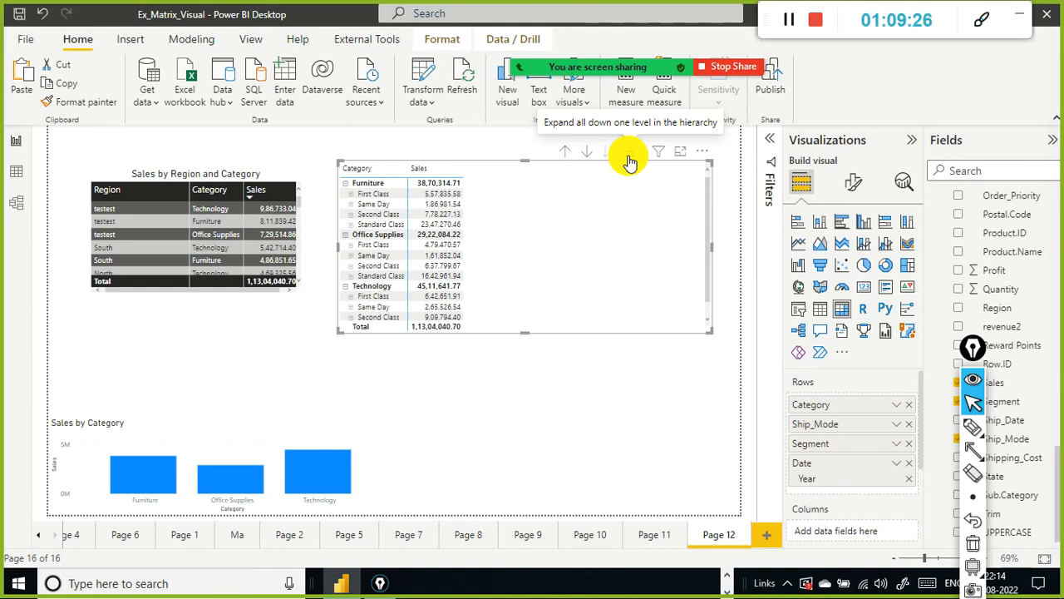
{"action": "left_click", "coordinate": [629, 161]}
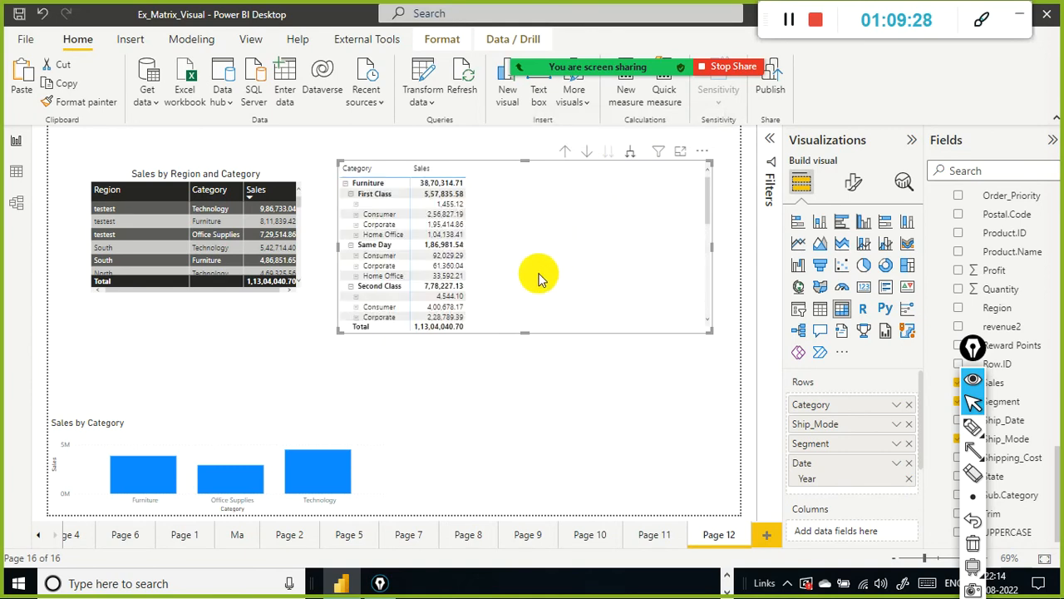
{"action": "left_click", "coordinate": [632, 156]}
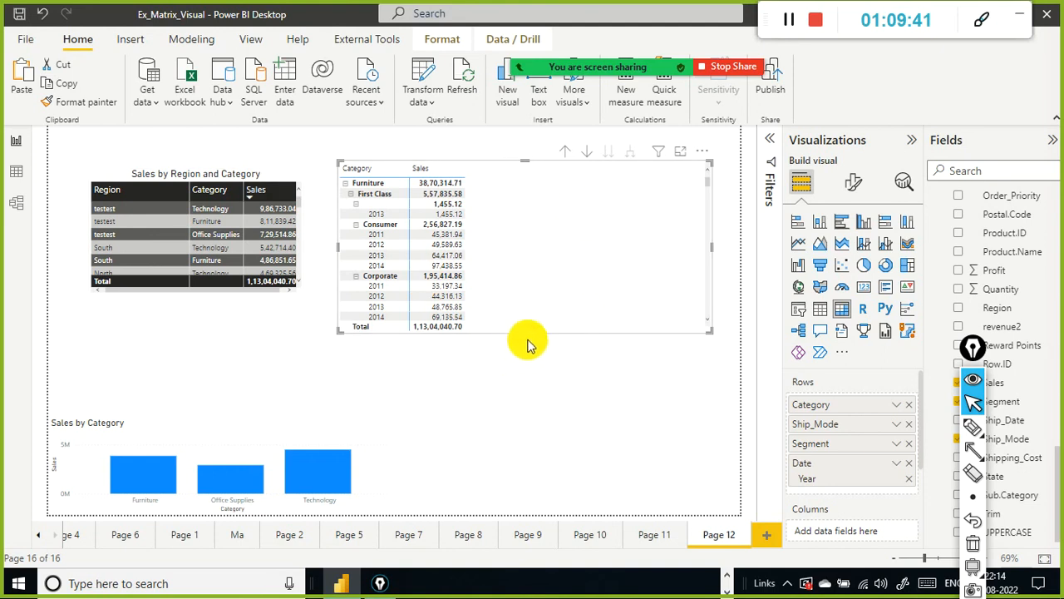
{"action": "left_click_drag", "start_coordinate": [525, 330], "coordinate": [519, 416]}
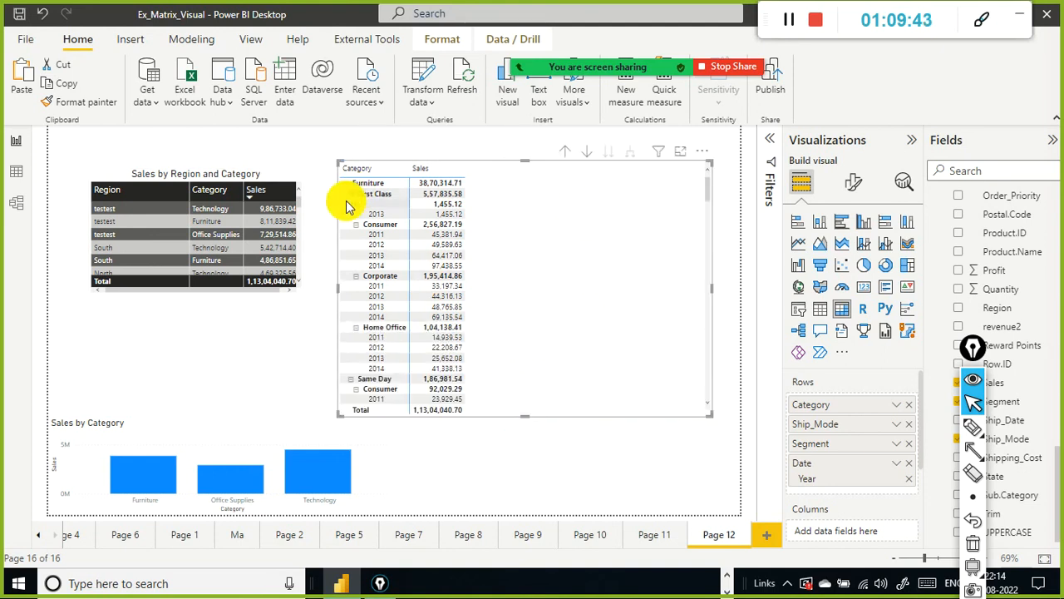
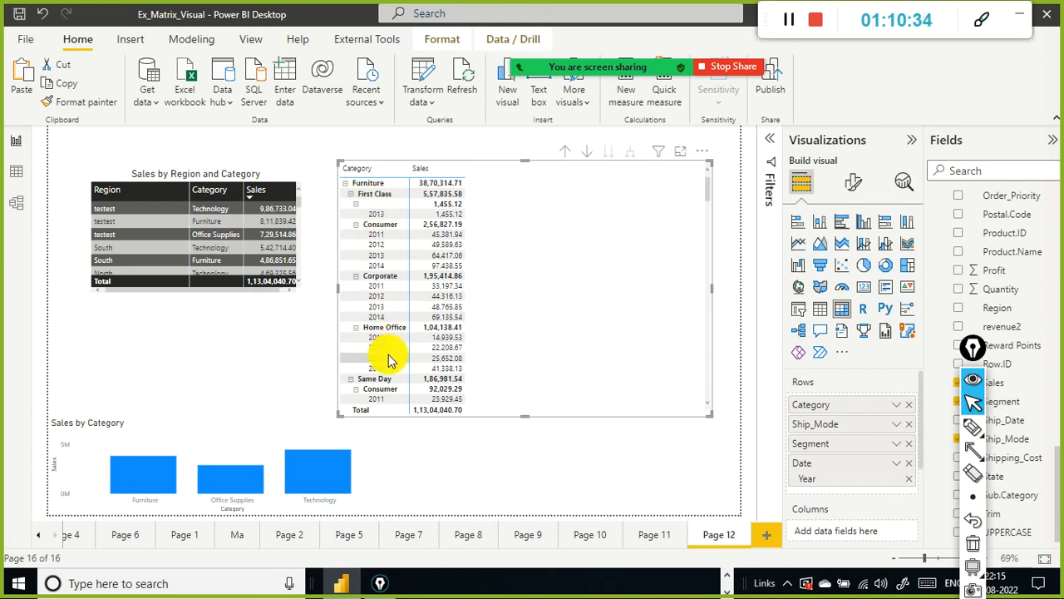
Step: Scroll through the expanded matrix rows and glance back at the Matrix Visual slide
{"action": "scroll", "coordinate": [407, 322], "scroll_direction": "down", "scroll_amount": 3}
{"action": "scroll", "coordinate": [404, 325], "scroll_direction": "down", "scroll_amount": 2}
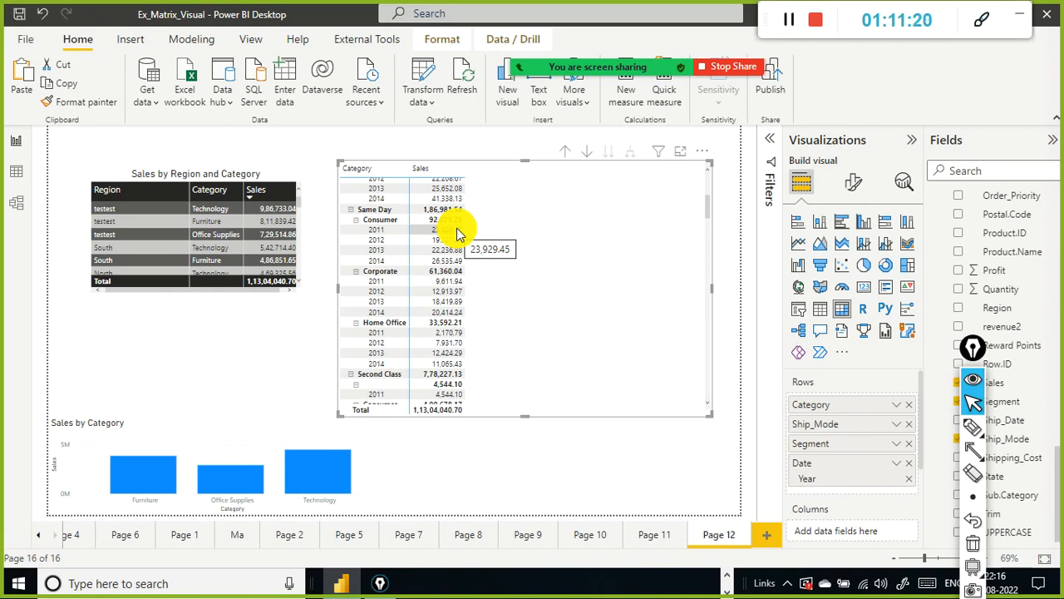
{"action": "key", "text": "alt+Tab"}
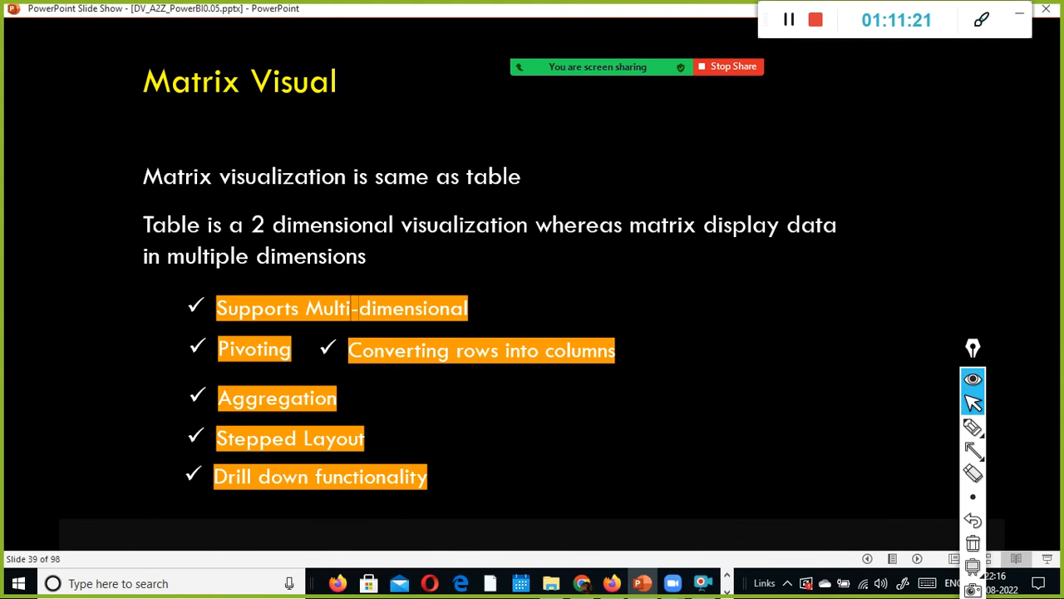
{"action": "key", "text": "alt+Tab"}
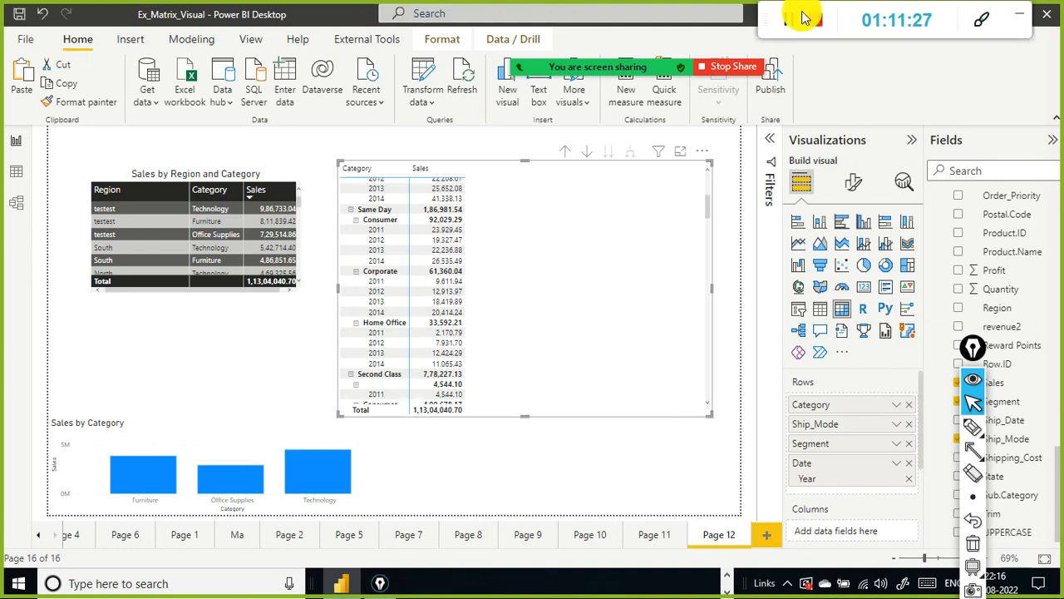
{"action": "left_click", "coordinate": [704, 152]}
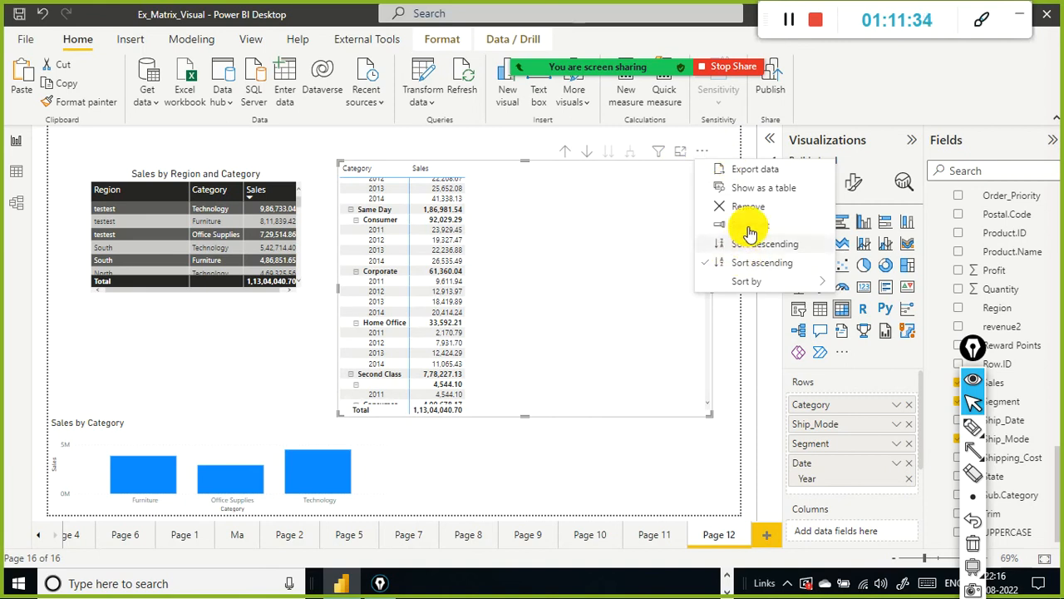
{"action": "mouse_move", "coordinate": [799, 281]}
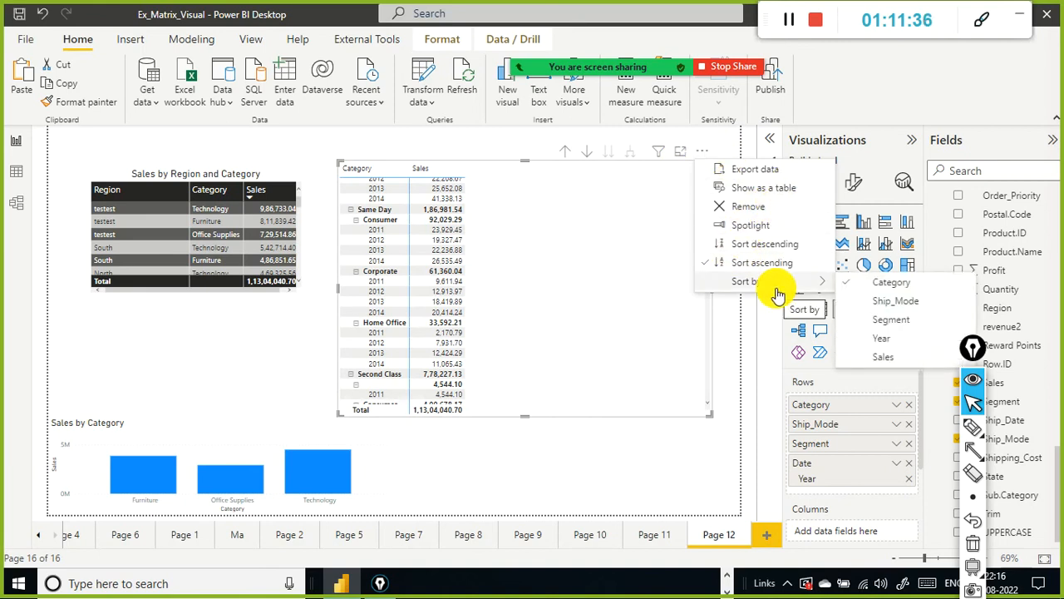
{"action": "left_click", "coordinate": [639, 173]}
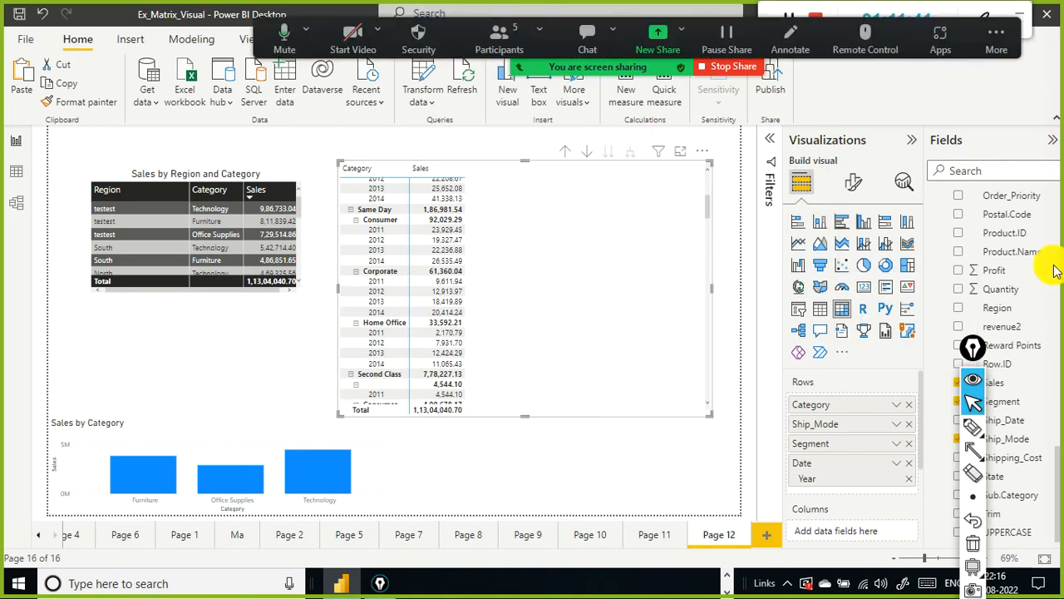
Step: Add a new report page and place a copy of the matrix visual on it
{"action": "left_click", "coordinate": [767, 536]}
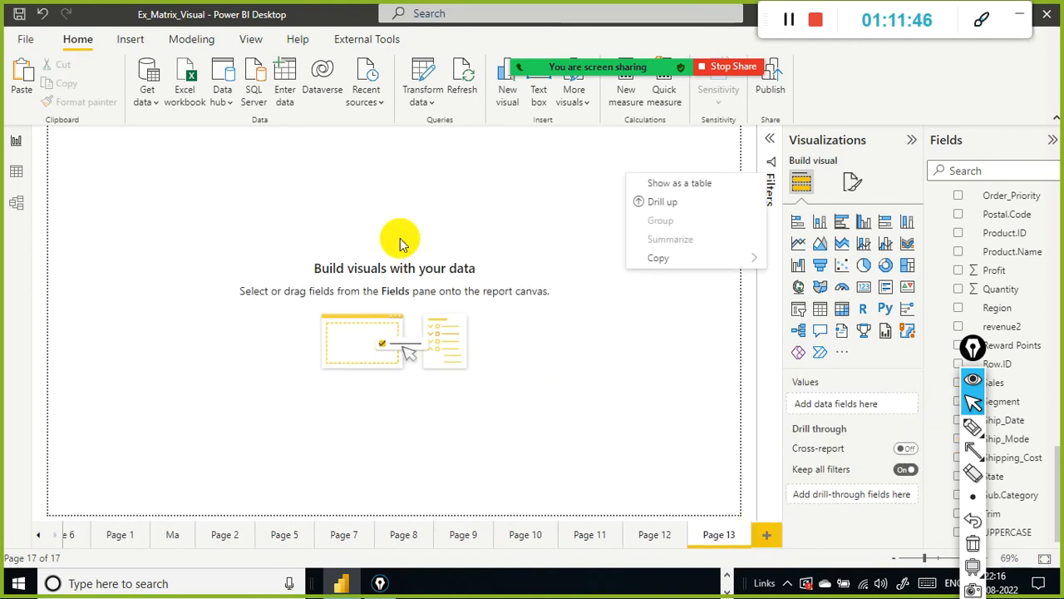
{"action": "left_click", "coordinate": [399, 195]}
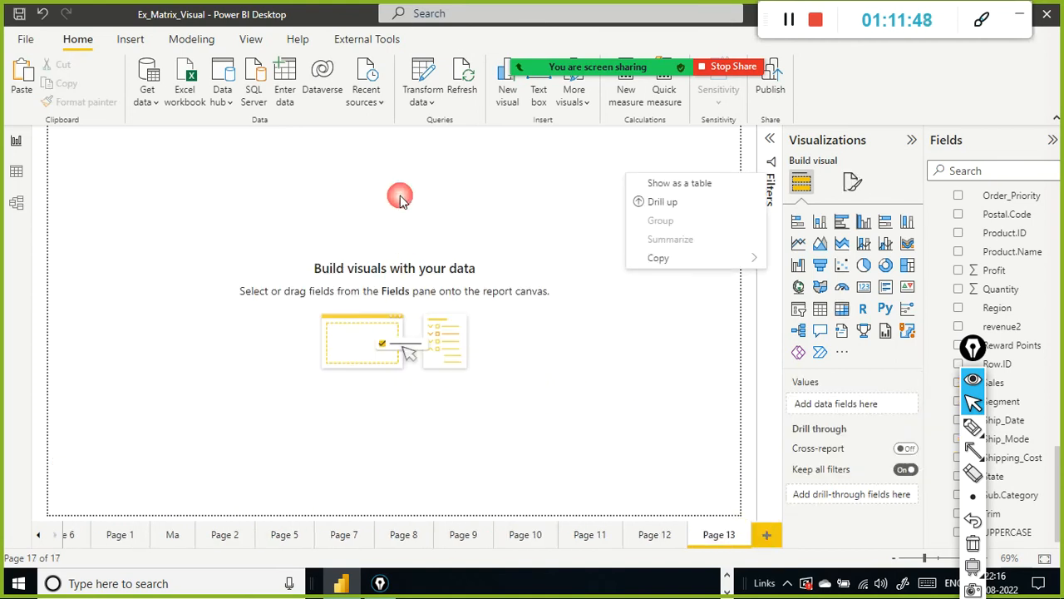
{"action": "key", "text": "ctrl+z"}
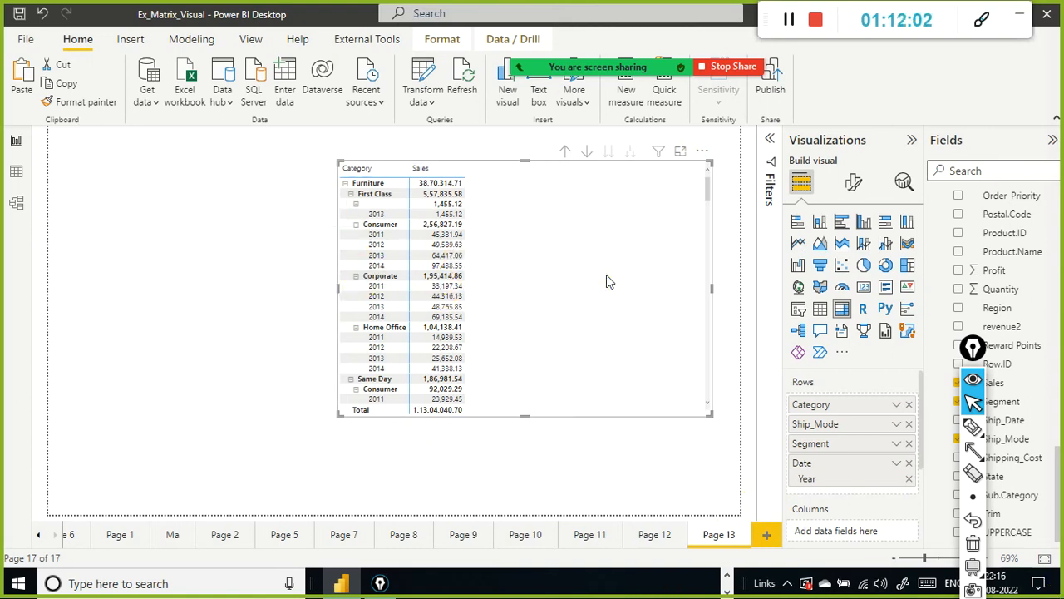
Step: Move the matrix toward the left of the page and move the Segment field from Rows to Columns
{"action": "left_click_drag", "start_coordinate": [607, 281], "coordinate": [404, 294]}
{"action": "left_click", "coordinate": [404, 294]}
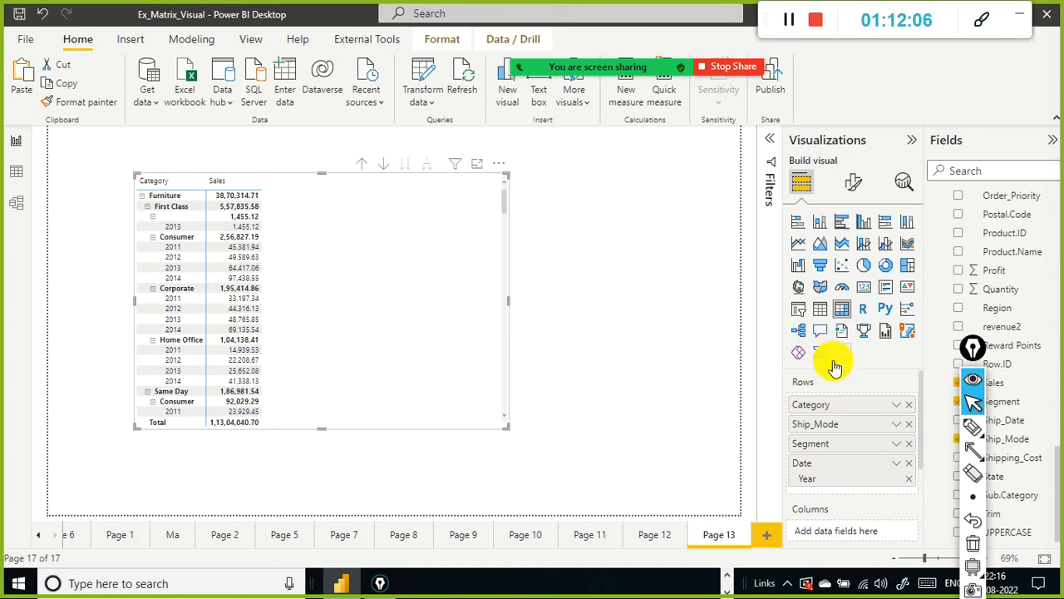
{"action": "scroll", "coordinate": [886, 397], "scroll_direction": "down", "scroll_amount": 2}
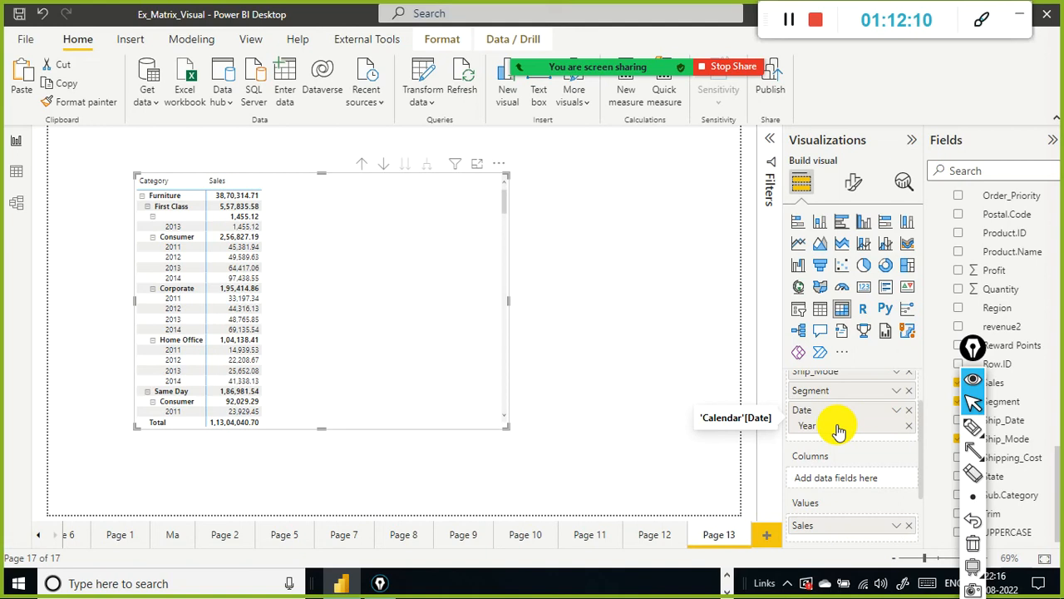
{"action": "scroll", "coordinate": [838, 439], "scroll_direction": "down", "scroll_amount": 3}
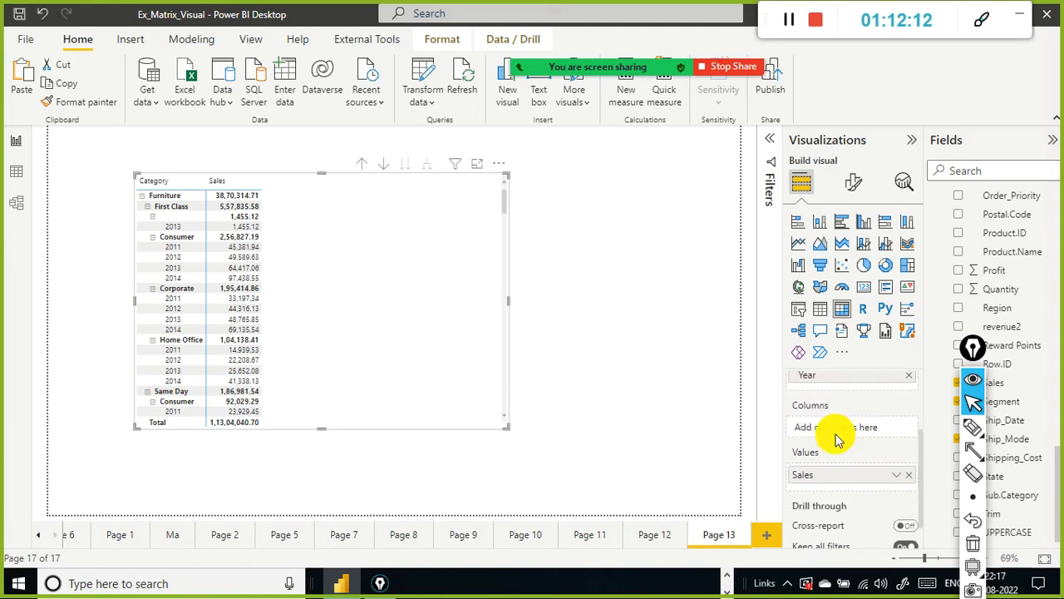
{"action": "scroll", "coordinate": [836, 436], "scroll_direction": "up", "scroll_amount": 3}
{"action": "left_click_drag", "start_coordinate": [833, 393], "coordinate": [834, 479]}
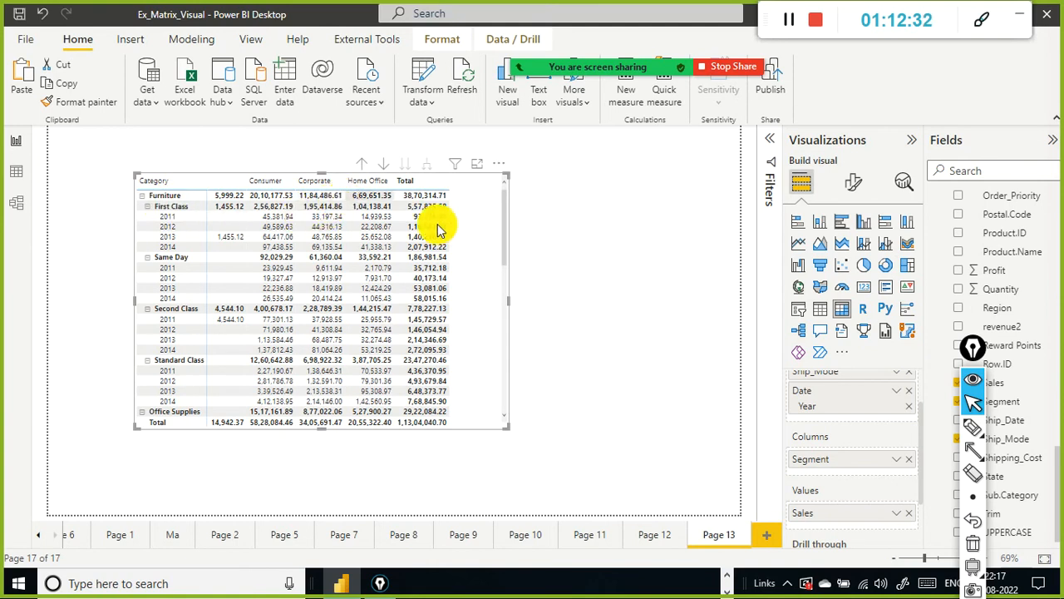
Step: Move the Date Year field from the matrix rows into Columns below Segment
{"action": "scroll", "coordinate": [828, 429], "scroll_direction": "up", "scroll_amount": 2}
{"action": "scroll", "coordinate": [846, 419], "scroll_direction": "down", "scroll_amount": 1}
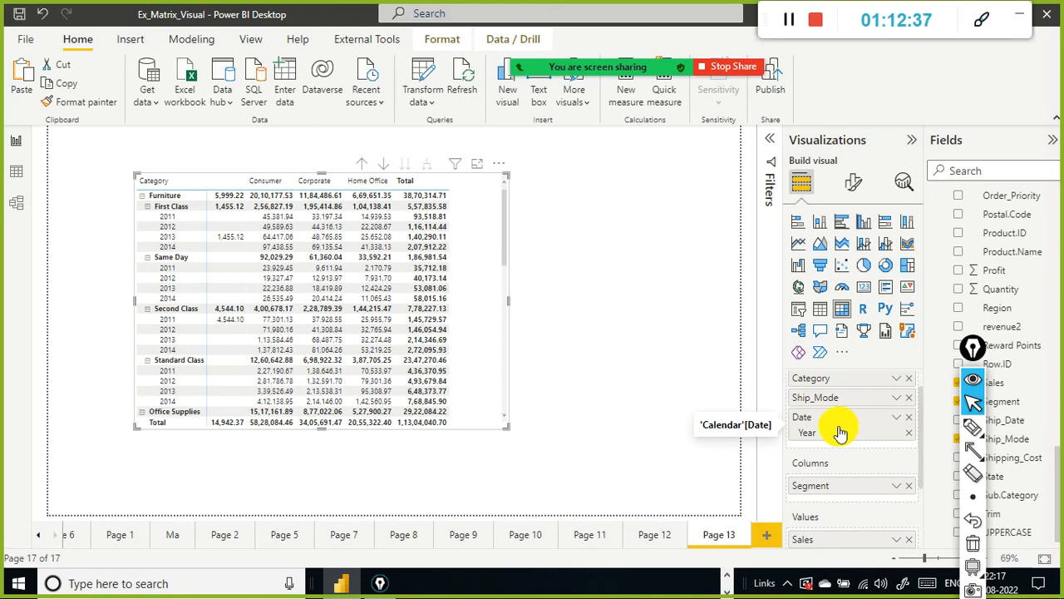
{"action": "left_click_drag", "start_coordinate": [843, 439], "coordinate": [856, 509]}
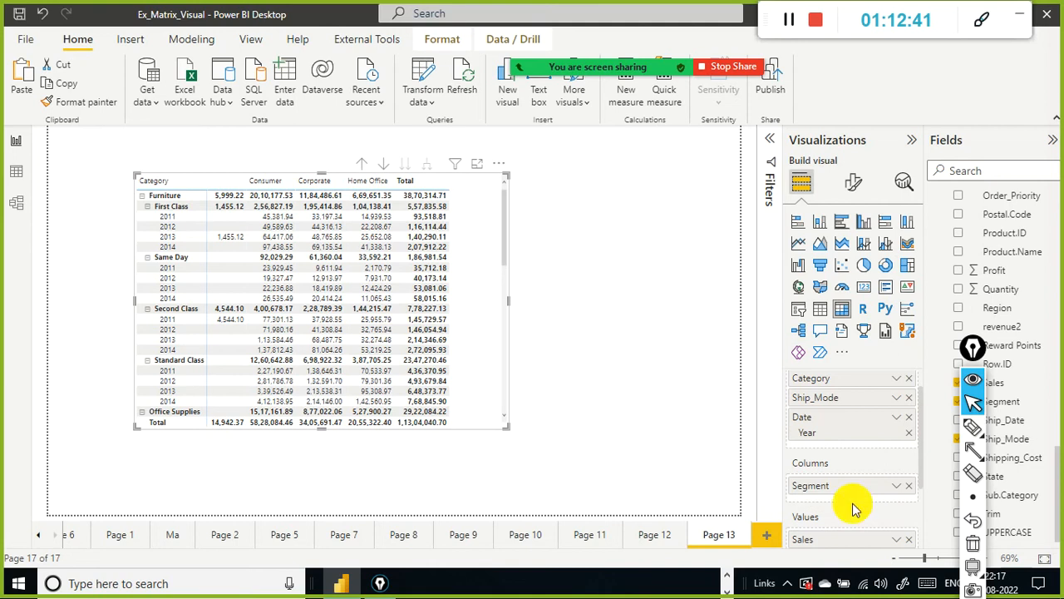
{"action": "left_click_drag", "start_coordinate": [836, 430], "coordinate": [821, 502]}
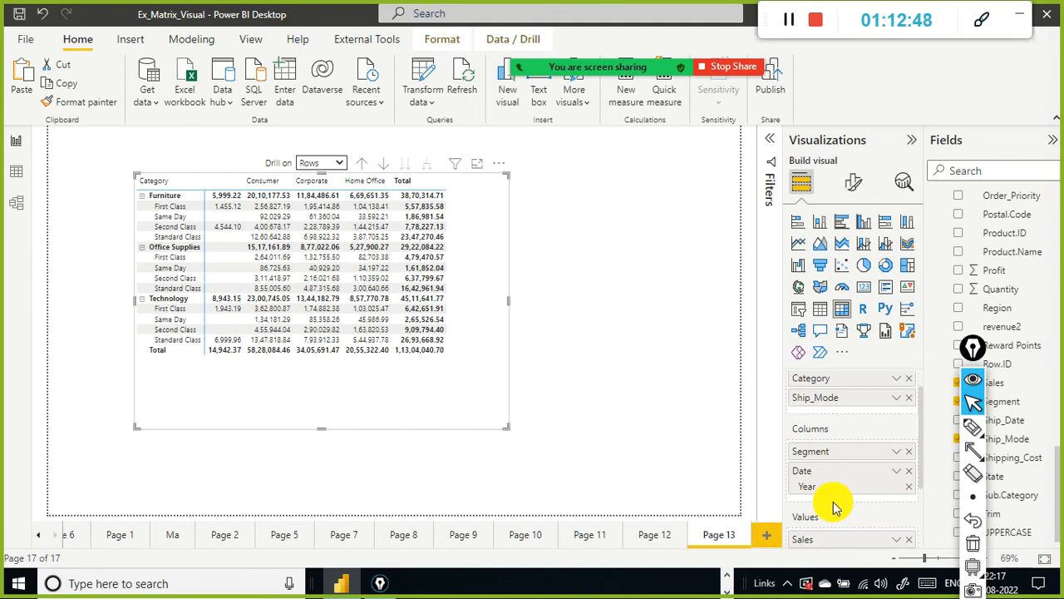
Step: Remove the Date field from the matrix columns
{"action": "scroll", "coordinate": [848, 441], "scroll_direction": "up", "scroll_amount": 2}
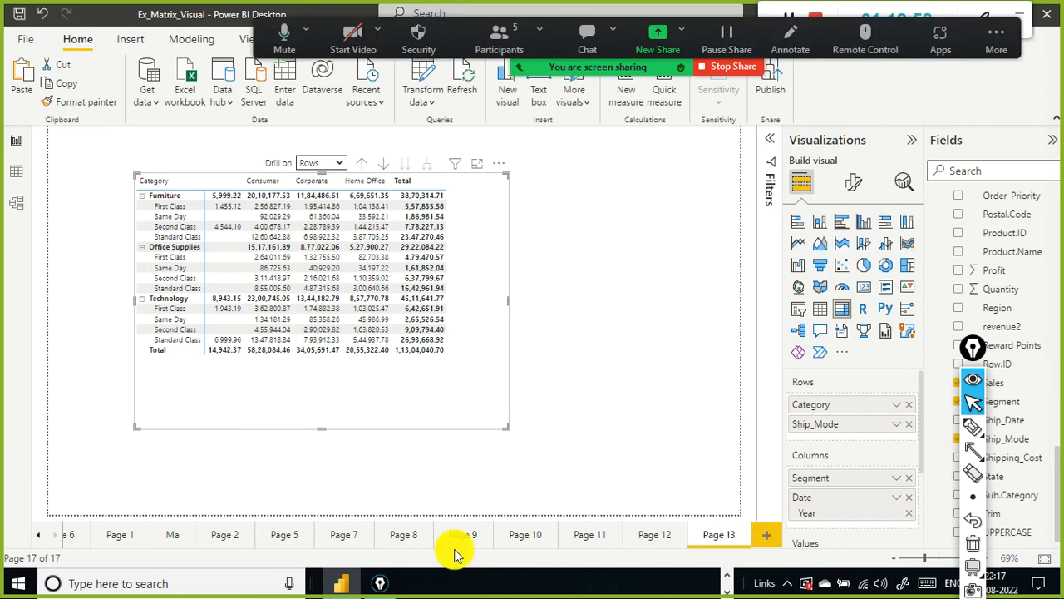
{"action": "left_click", "coordinate": [907, 499]}
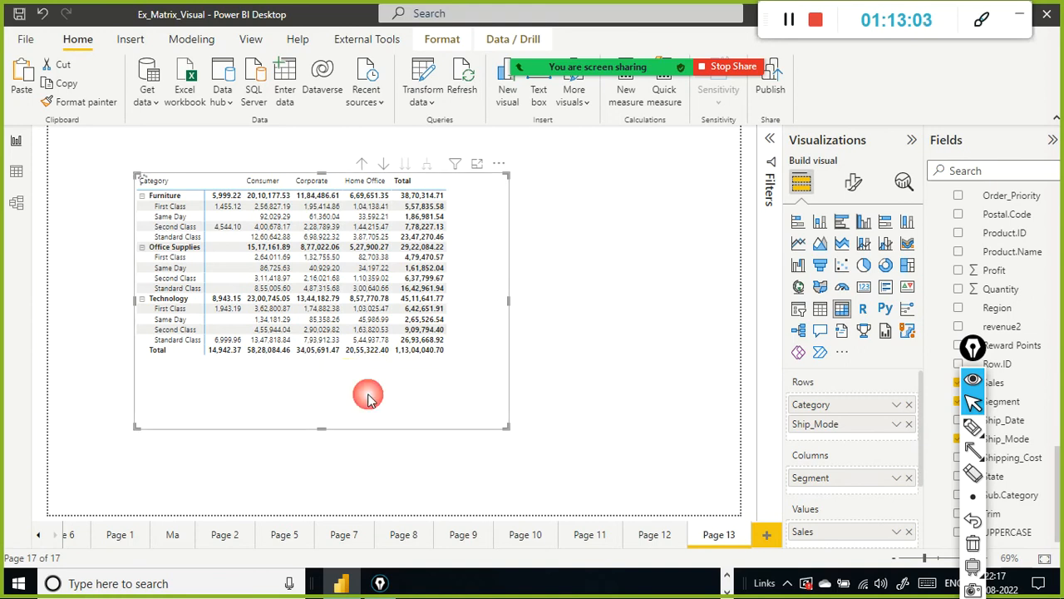
Step: Reposition the matrix slightly on the page and deselect it
{"action": "left_click_drag", "start_coordinate": [389, 385], "coordinate": [361, 407]}
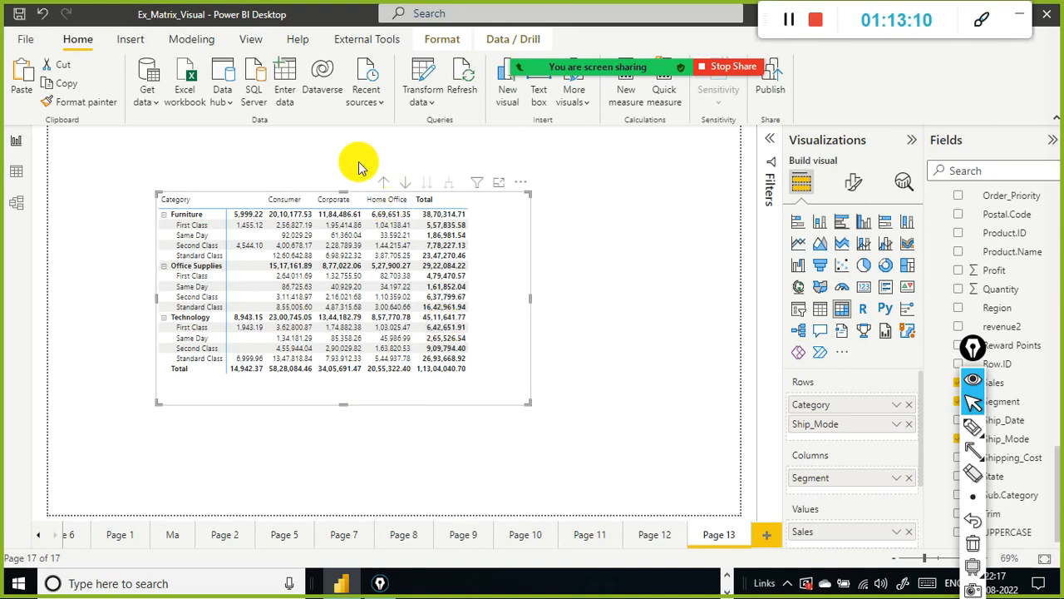
{"action": "left_click", "coordinate": [367, 186]}
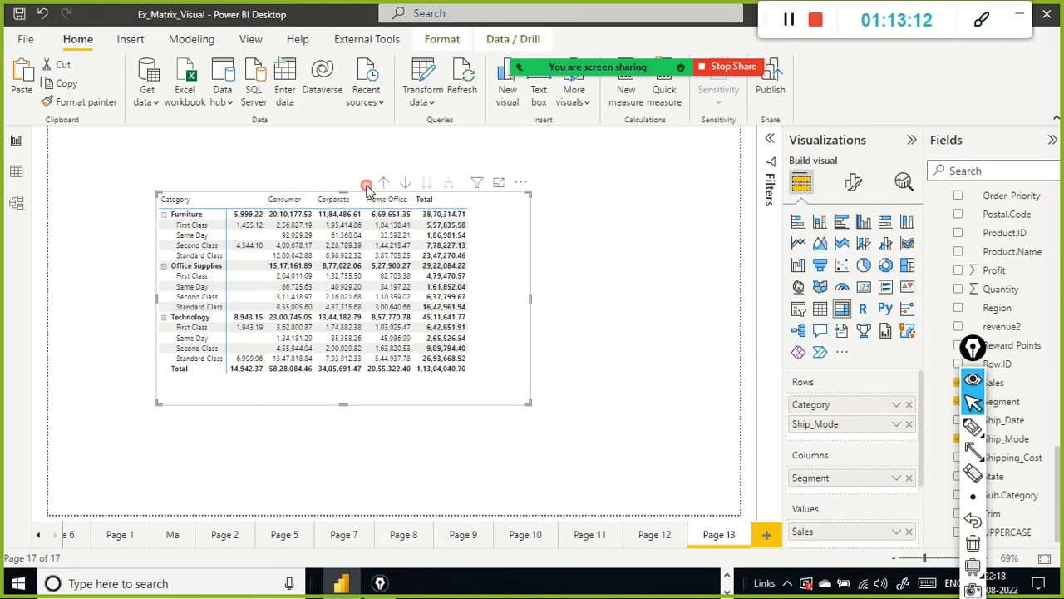
{"action": "left_click", "coordinate": [489, 186]}
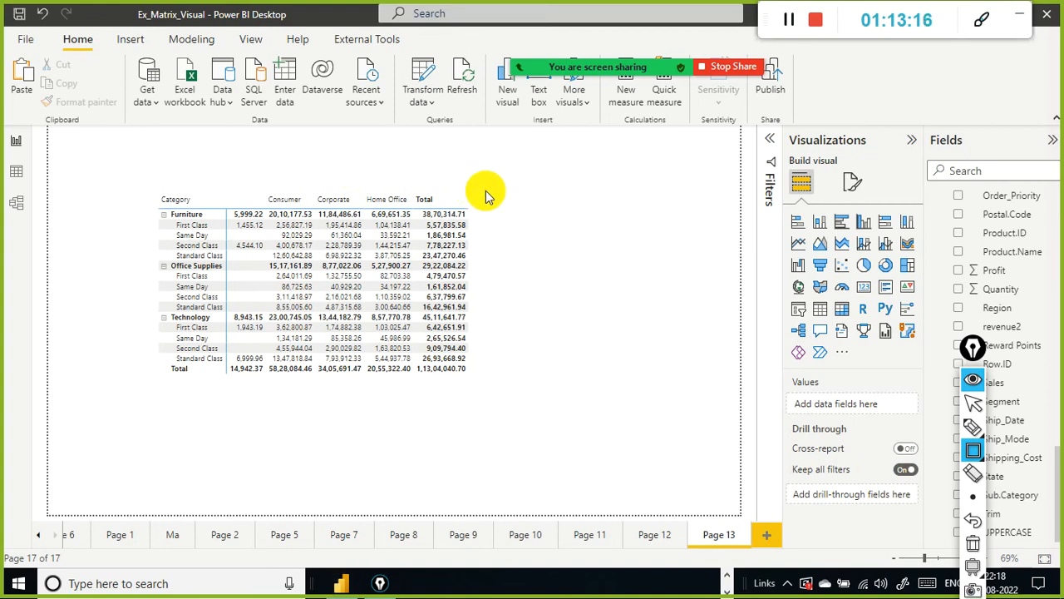
{"action": "key", "text": "Escape"}
Step: Highlight the Furniture Second Class row in the matrix, then clear the highlight by reselecting the visual
{"action": "left_click", "coordinate": [428, 243]}
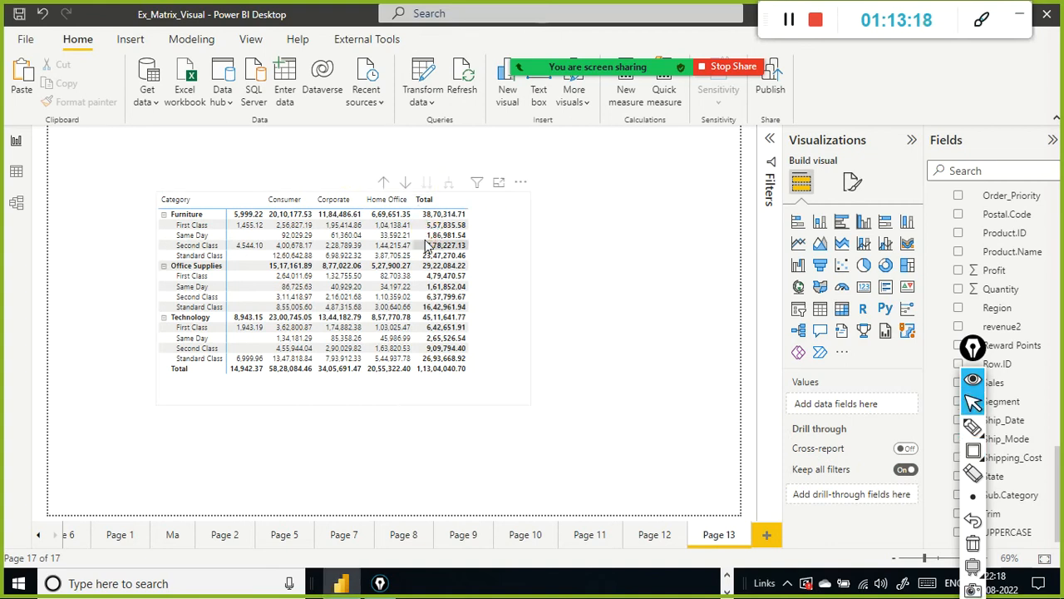
{"action": "left_click", "coordinate": [354, 246]}
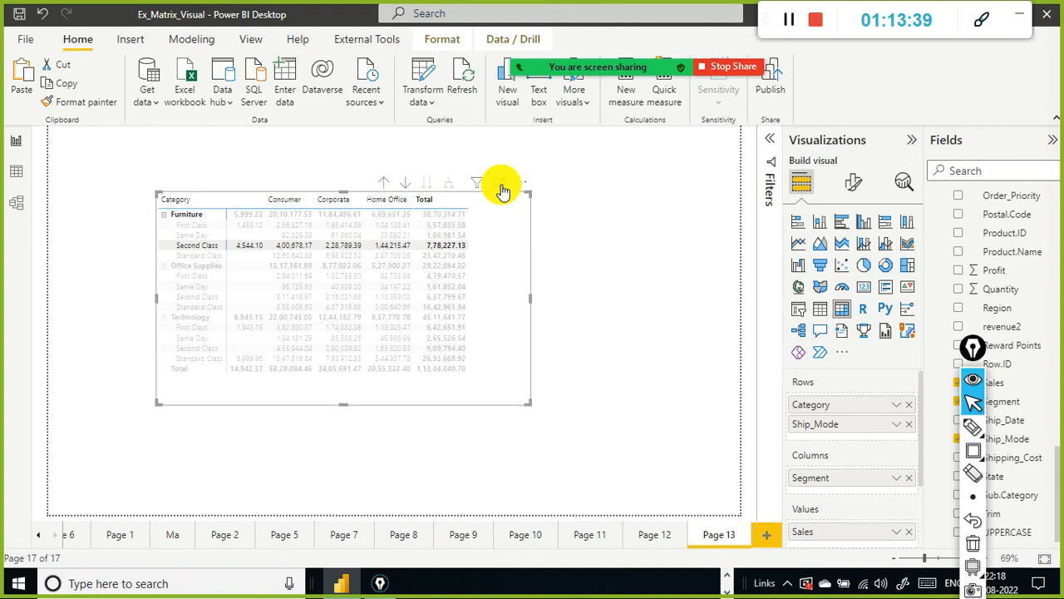
{"action": "left_click_drag", "start_coordinate": [532, 261], "coordinate": [530, 251]}
{"action": "left_click", "coordinate": [579, 283]}
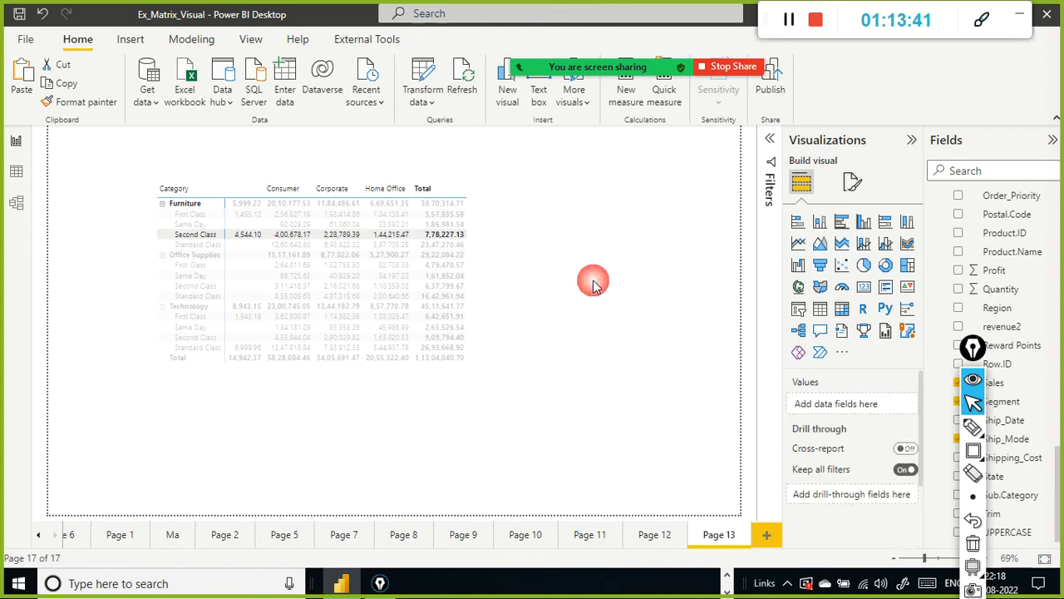
{"action": "left_click", "coordinate": [489, 238]}
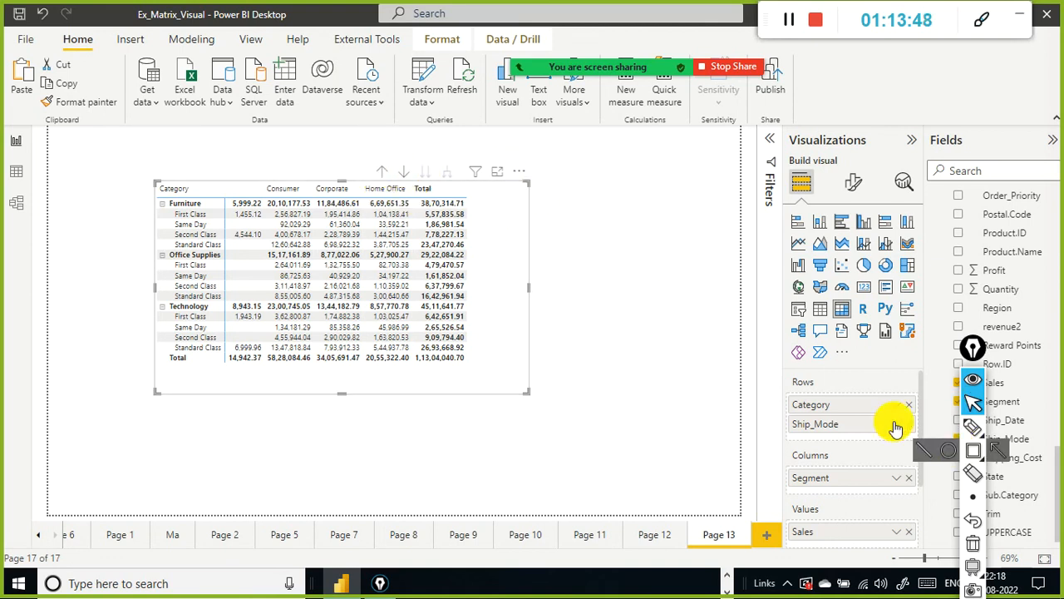
Step: Add the Year level of the Calendar date hierarchy to the matrix columns below Segment
{"action": "scroll", "coordinate": [997, 249], "scroll_direction": "up", "scroll_amount": 6}
{"action": "scroll", "coordinate": [997, 249], "scroll_direction": "up", "scroll_amount": 10}
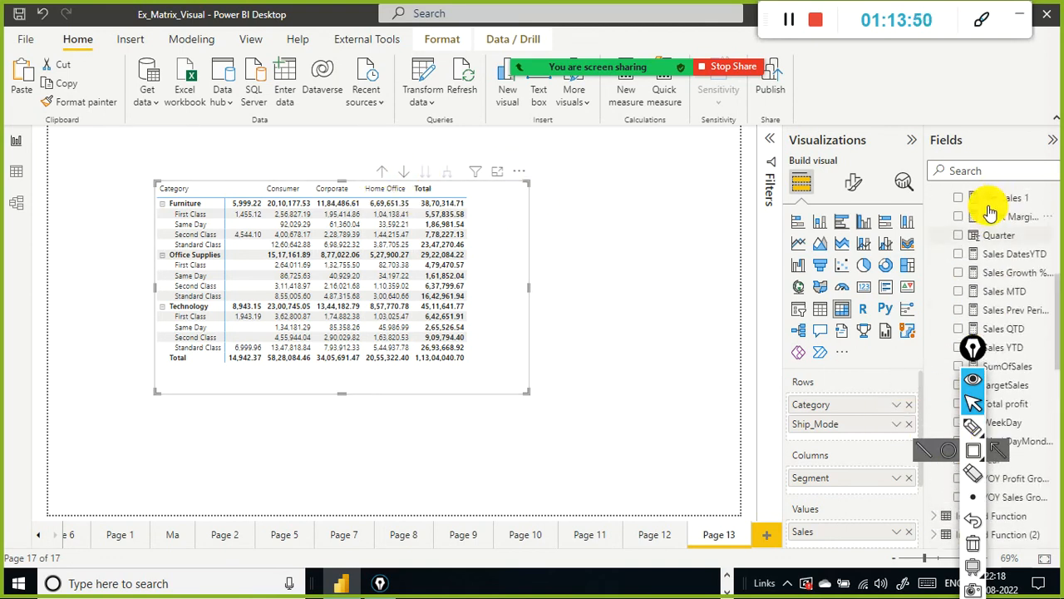
{"action": "scroll", "coordinate": [1022, 286], "scroll_direction": "down", "scroll_amount": 2}
{"action": "scroll", "coordinate": [1018, 280], "scroll_direction": "up", "scroll_amount": 3}
{"action": "scroll", "coordinate": [858, 397], "scroll_direction": "down", "scroll_amount": 2}
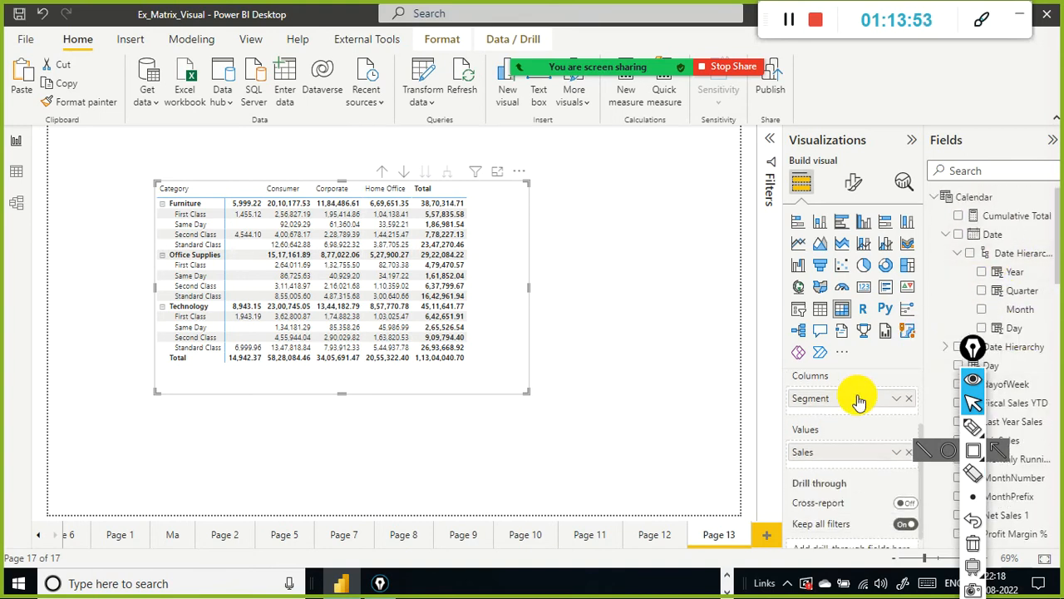
{"action": "scroll", "coordinate": [836, 423], "scroll_direction": "up", "scroll_amount": 2}
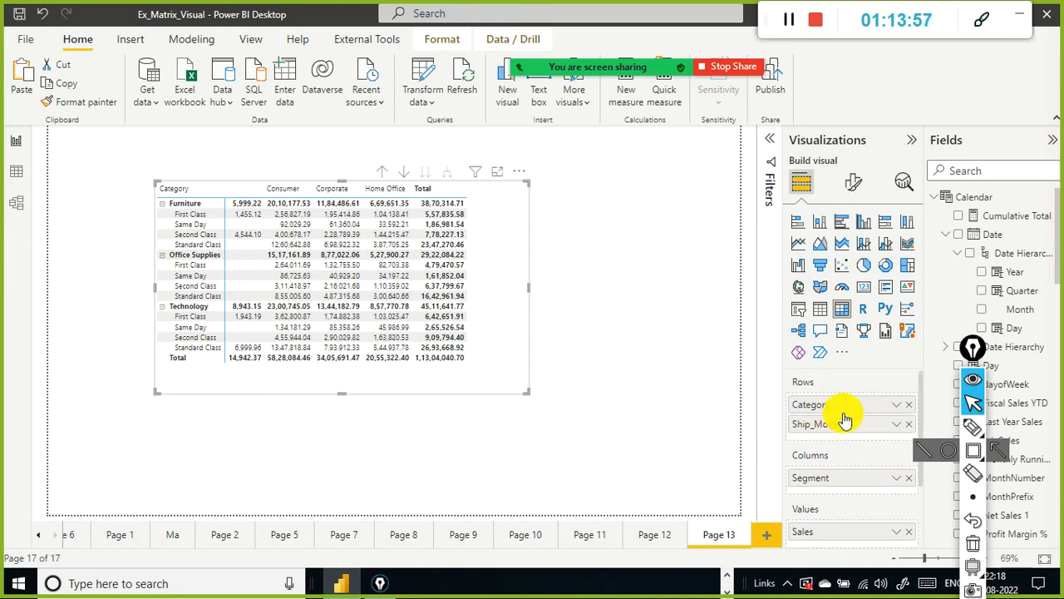
{"action": "scroll", "coordinate": [843, 418], "scroll_direction": "down", "scroll_amount": 2}
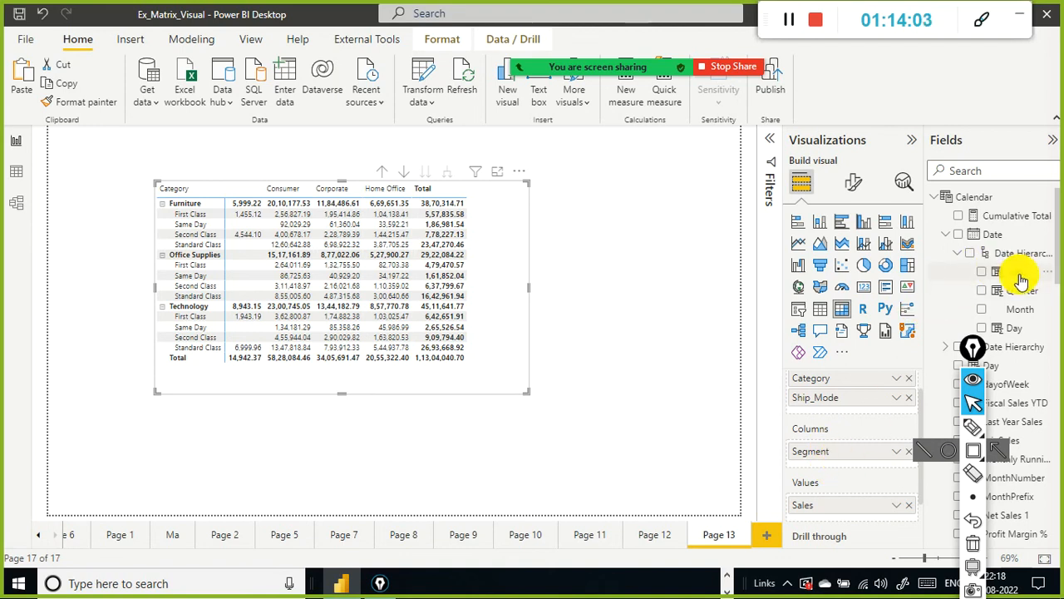
{"action": "left_click_drag", "start_coordinate": [1014, 274], "coordinate": [862, 474]}
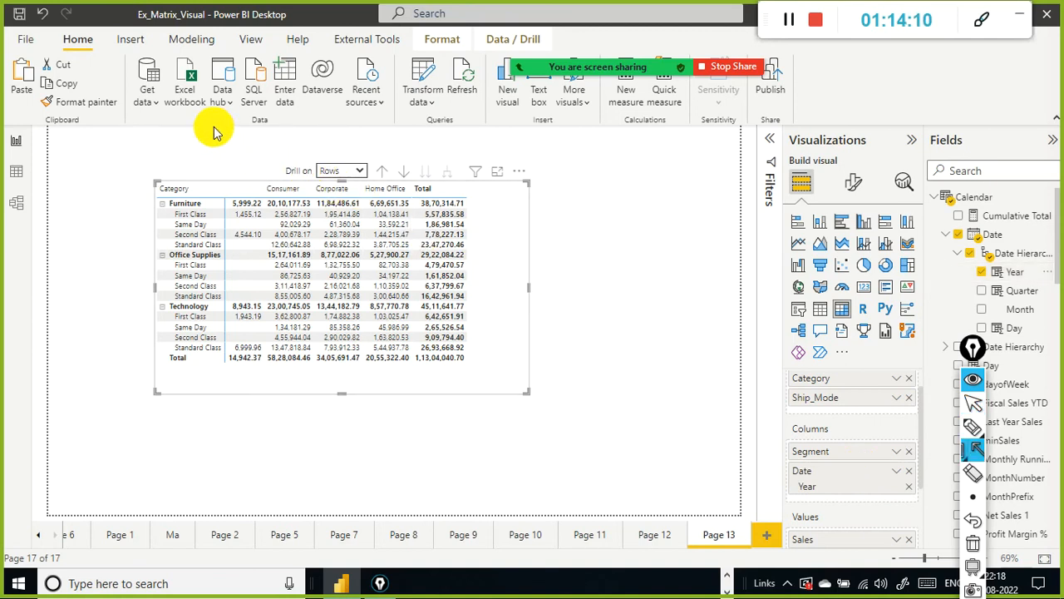
Step: Switch the matrix's Drill on option from Rows to Columns
{"action": "left_click_drag", "start_coordinate": [218, 129], "coordinate": [320, 162]}
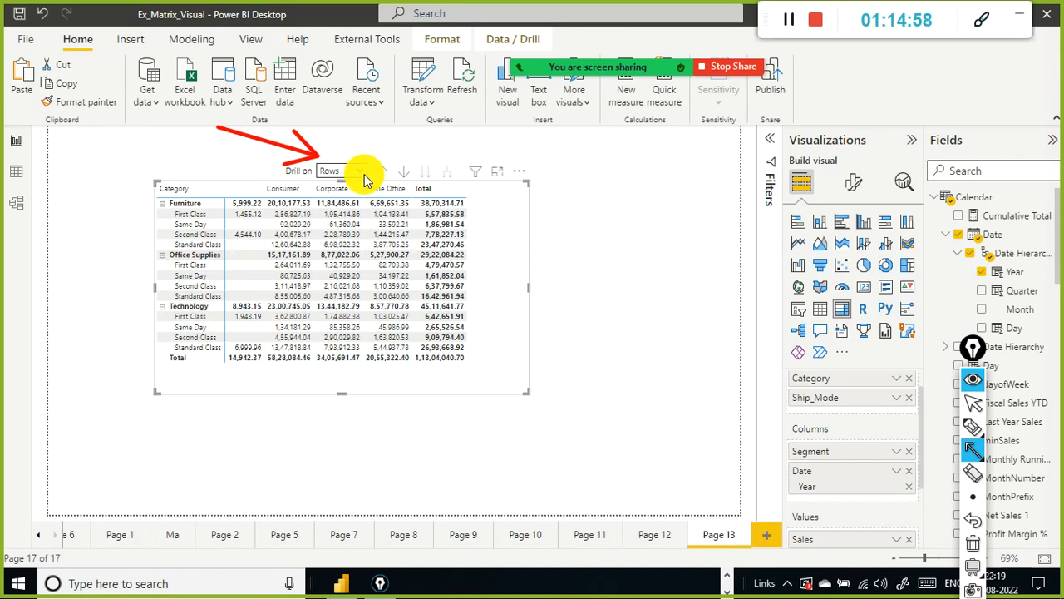
{"action": "left_click", "coordinate": [353, 171]}
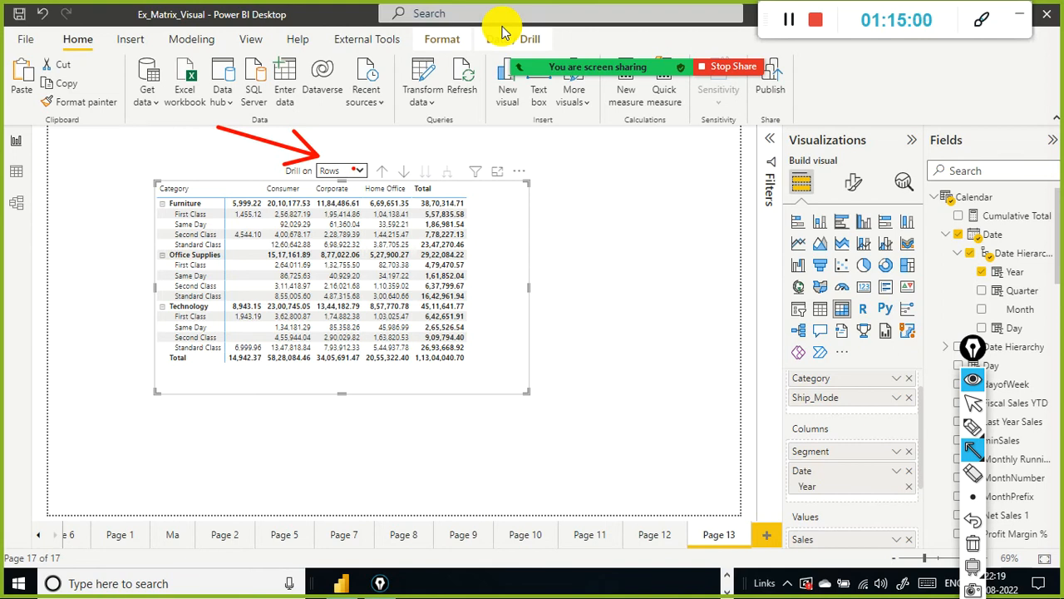
{"action": "key", "text": "ctrl+shift+2"}
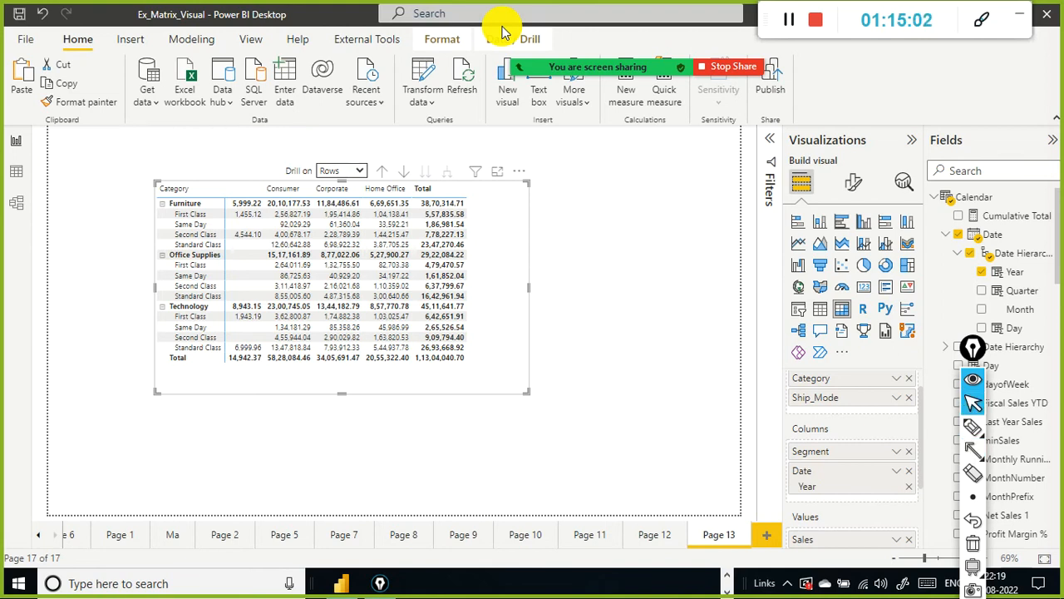
{"action": "left_click", "coordinate": [362, 171]}
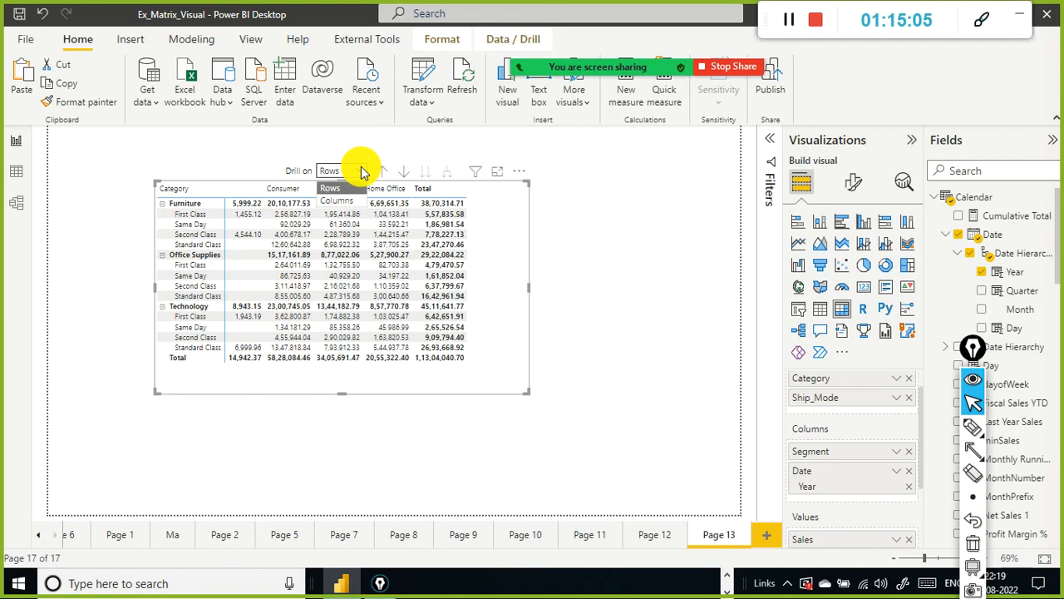
{"action": "left_click", "coordinate": [333, 201]}
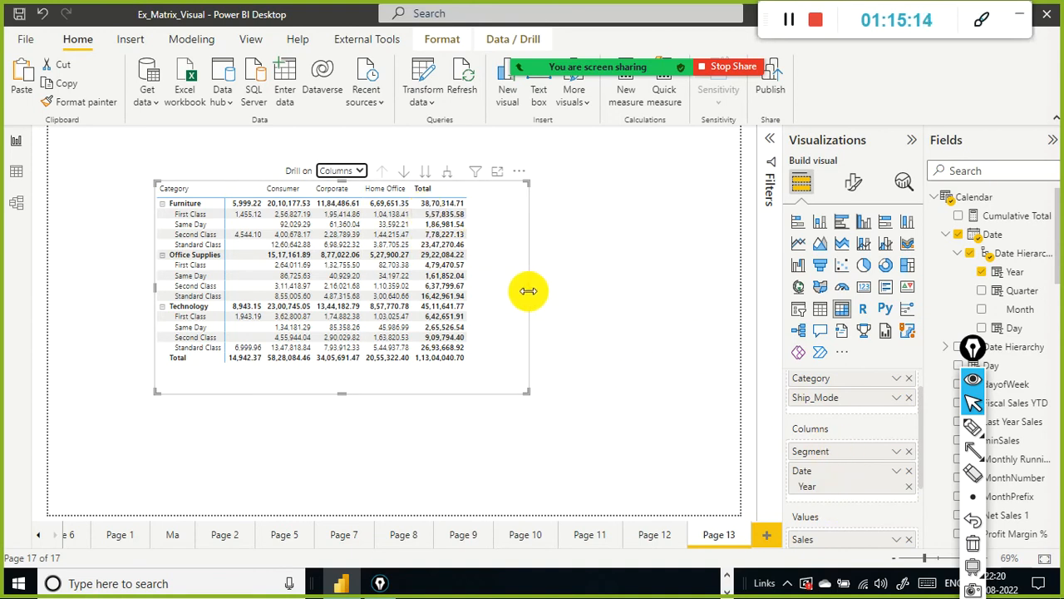
Step: Widen the matrix and expand its columns down to the Year level beneath each Segment
{"action": "left_click_drag", "start_coordinate": [529, 291], "coordinate": [612, 288]}
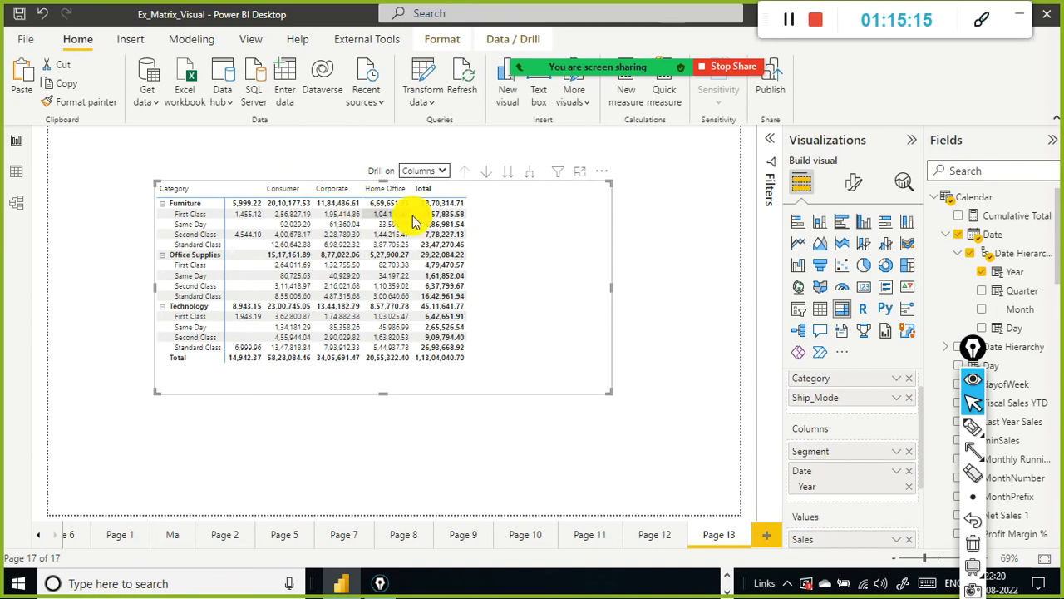
{"action": "left_click", "coordinate": [488, 172]}
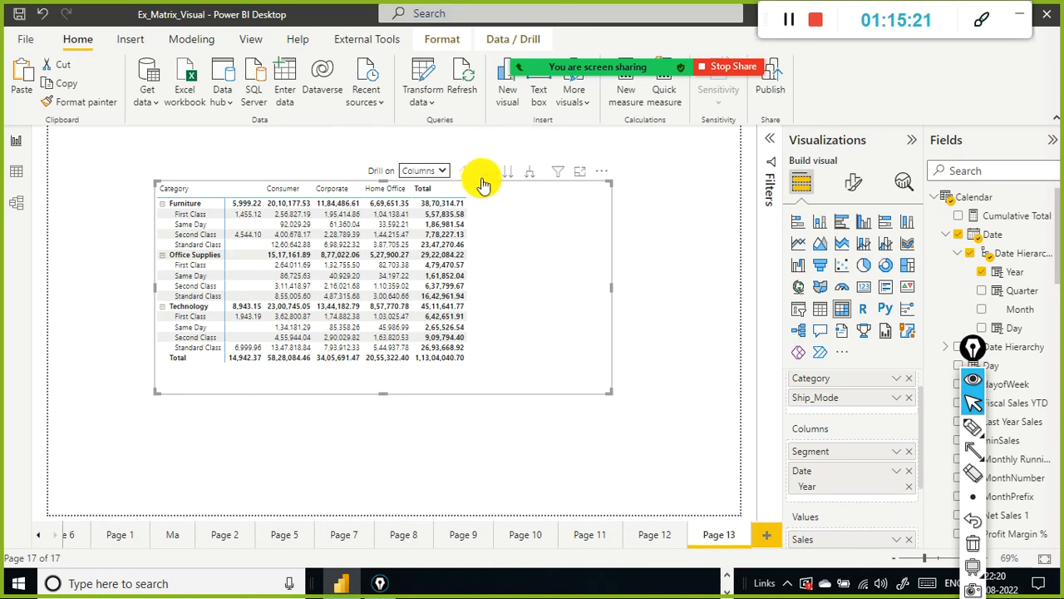
{"action": "left_click", "coordinate": [593, 168]}
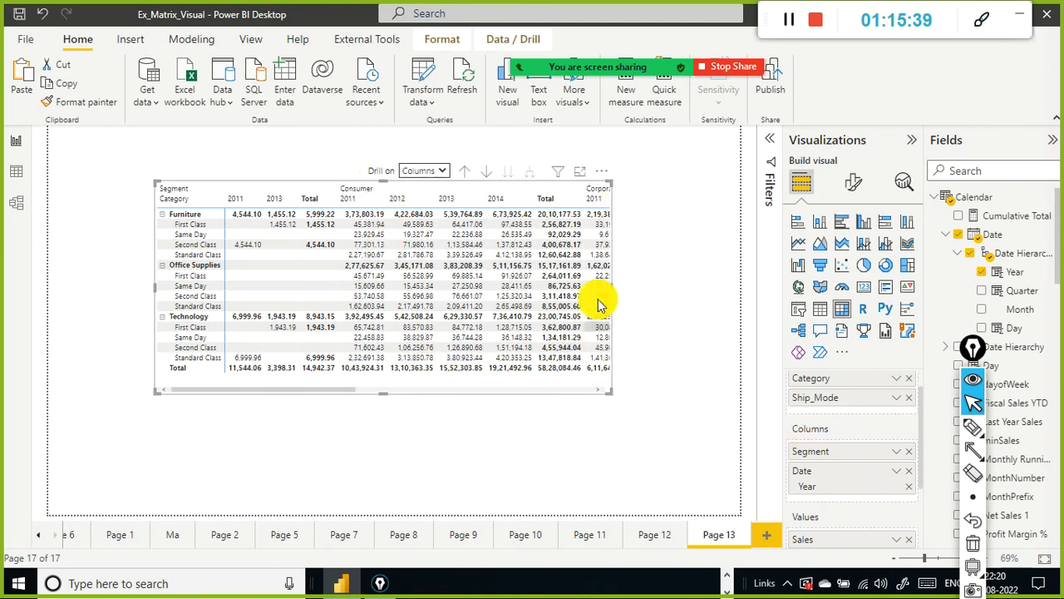
Step: Widen the matrix further and shift it left so it spans the page width
{"action": "left_click_drag", "start_coordinate": [612, 287], "coordinate": [740, 287]}
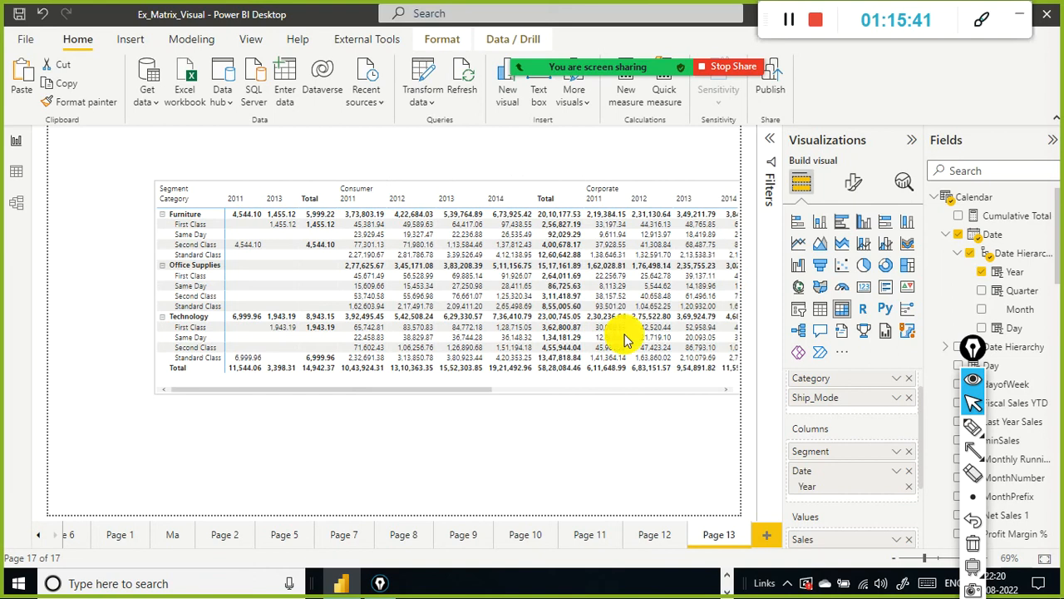
{"action": "left_click_drag", "start_coordinate": [312, 389], "coordinate": [483, 386]}
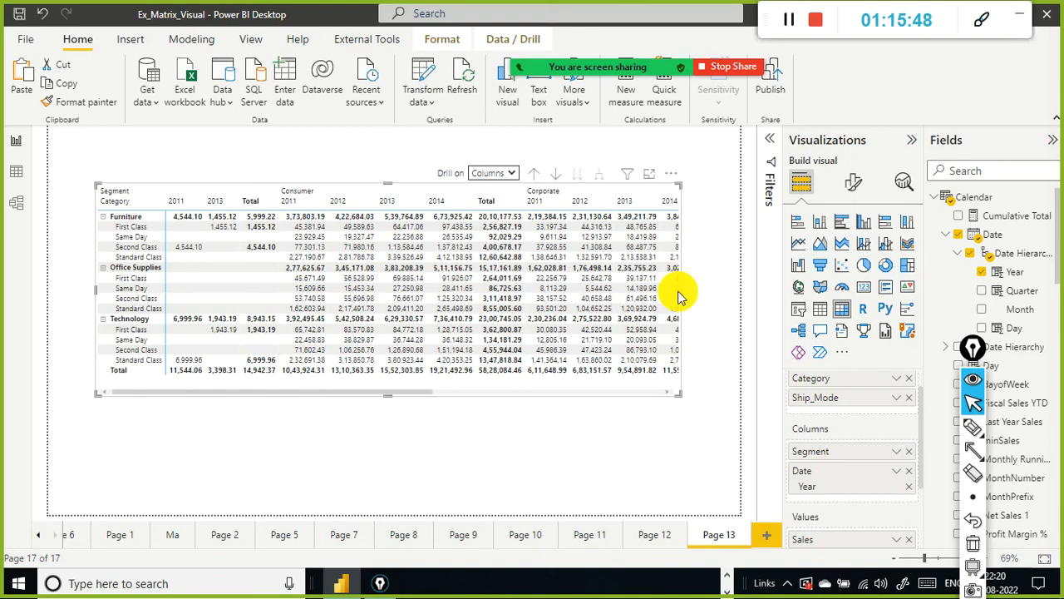
{"action": "left_click_drag", "start_coordinate": [680, 292], "coordinate": [732, 293]}
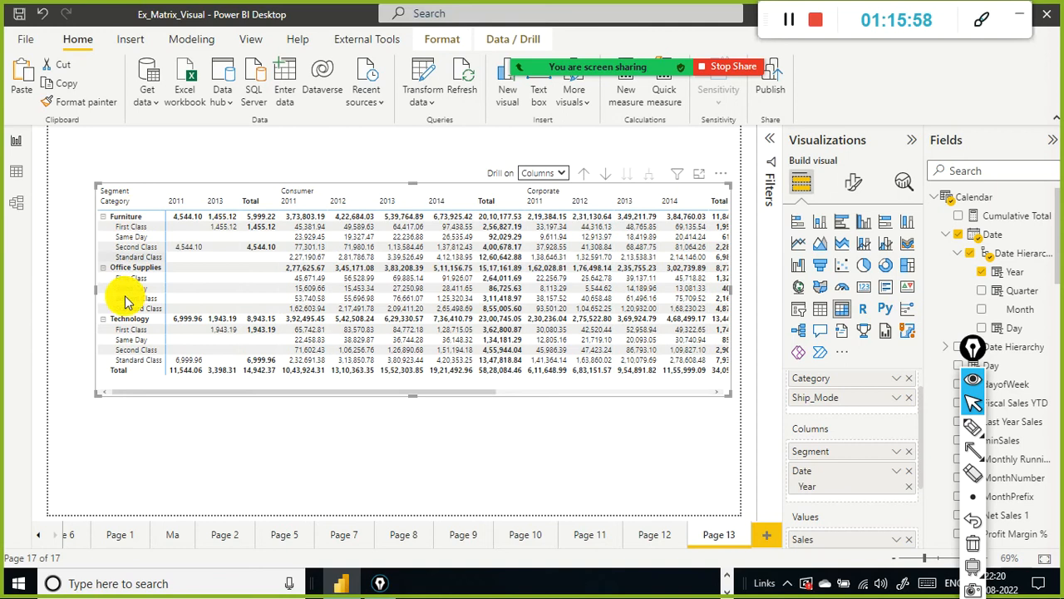
Step: Switch Drill on to Rows and drill the matrix rows up to the Category level
{"action": "scroll", "coordinate": [843, 387], "scroll_direction": "up", "scroll_amount": 1}
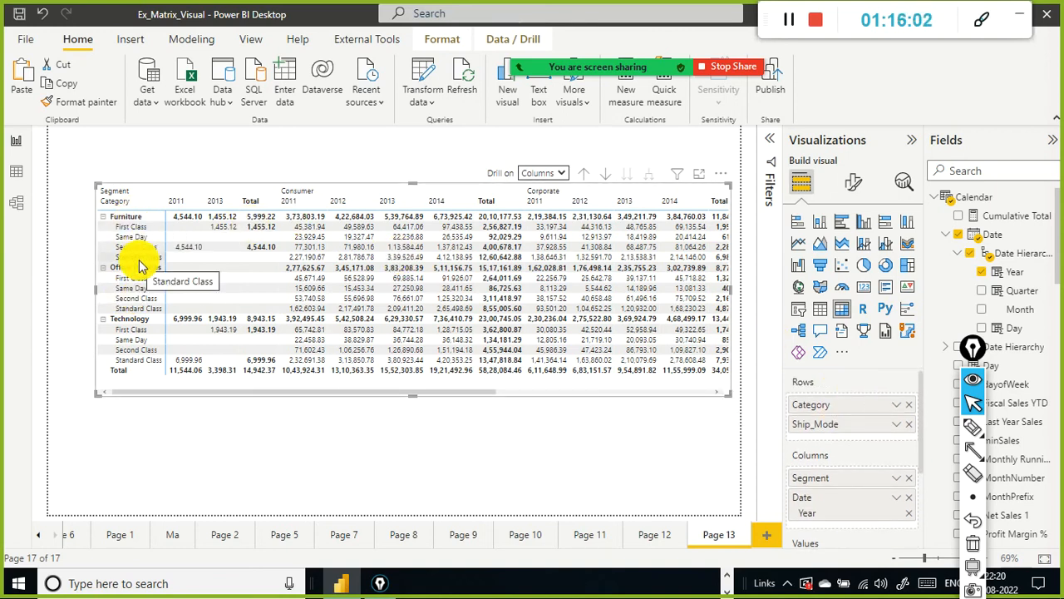
{"action": "left_click", "coordinate": [560, 174]}
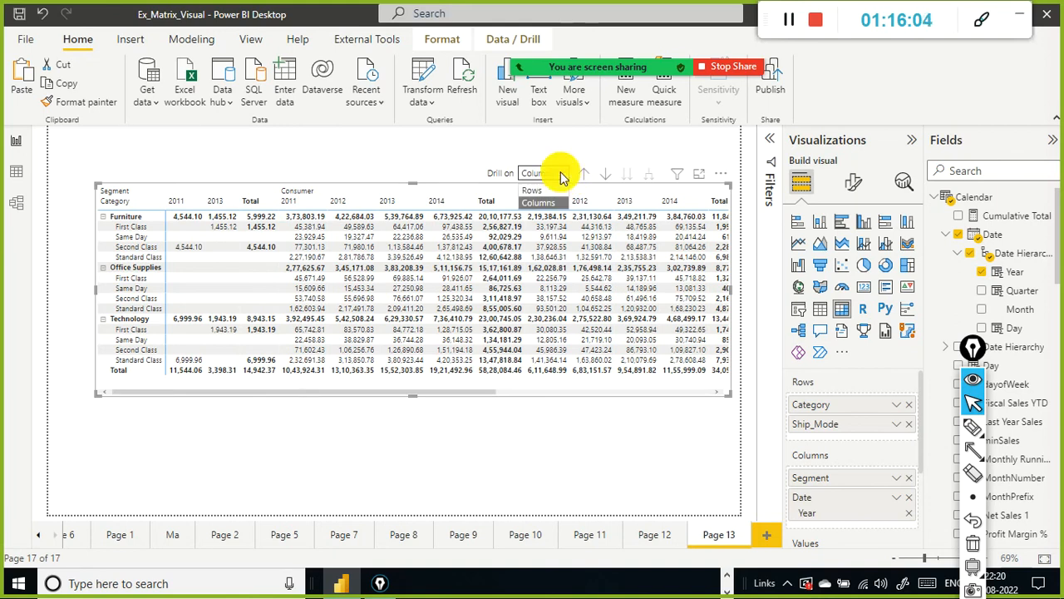
{"action": "left_click", "coordinate": [541, 190]}
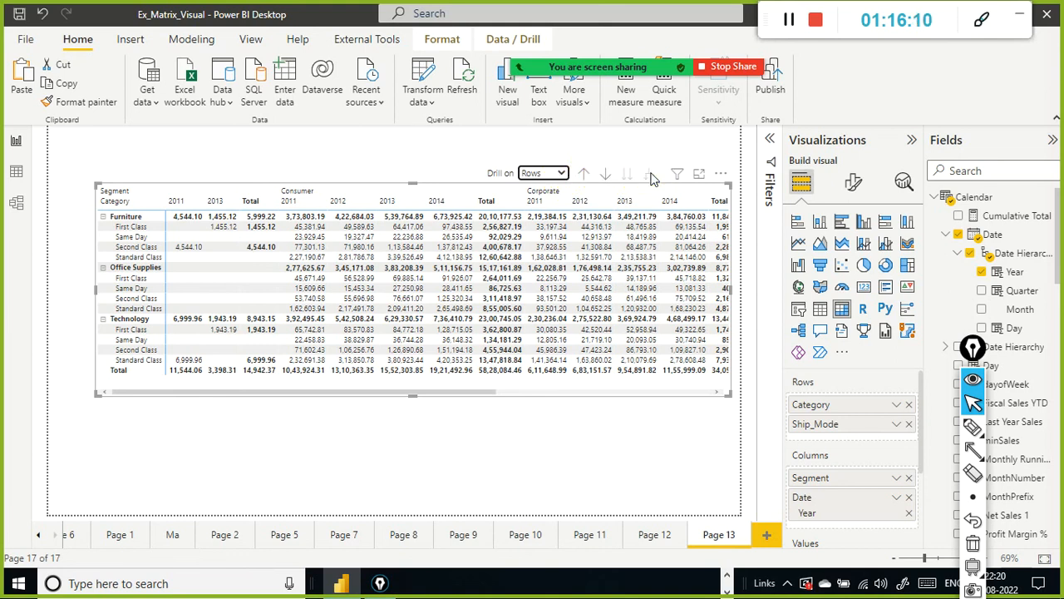
{"action": "left_click", "coordinate": [584, 178]}
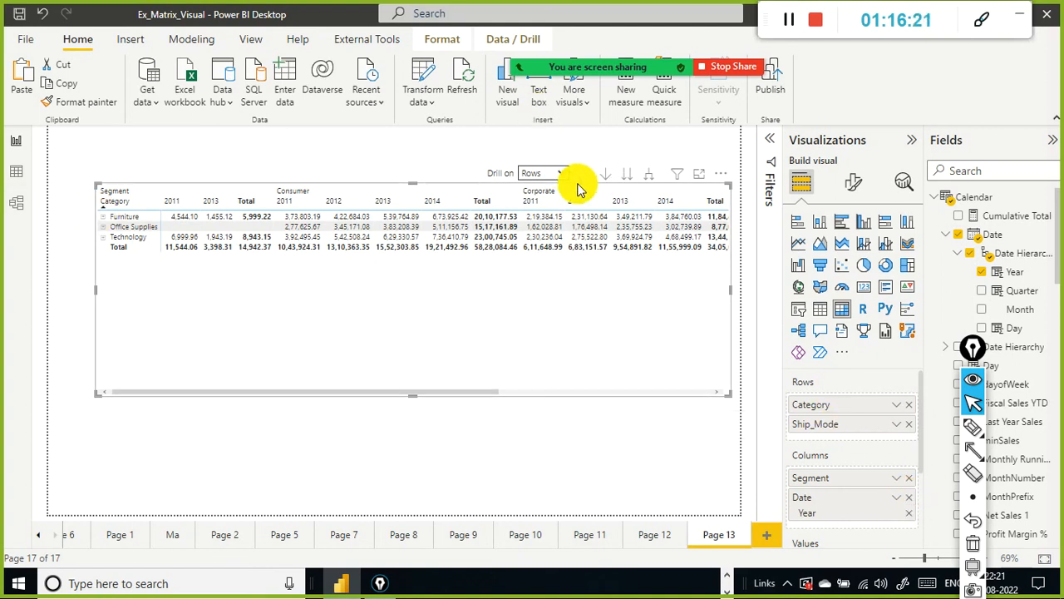
Step: Expand the matrix rows to the next level and switch Drill on back to Columns
{"action": "left_click", "coordinate": [651, 176]}
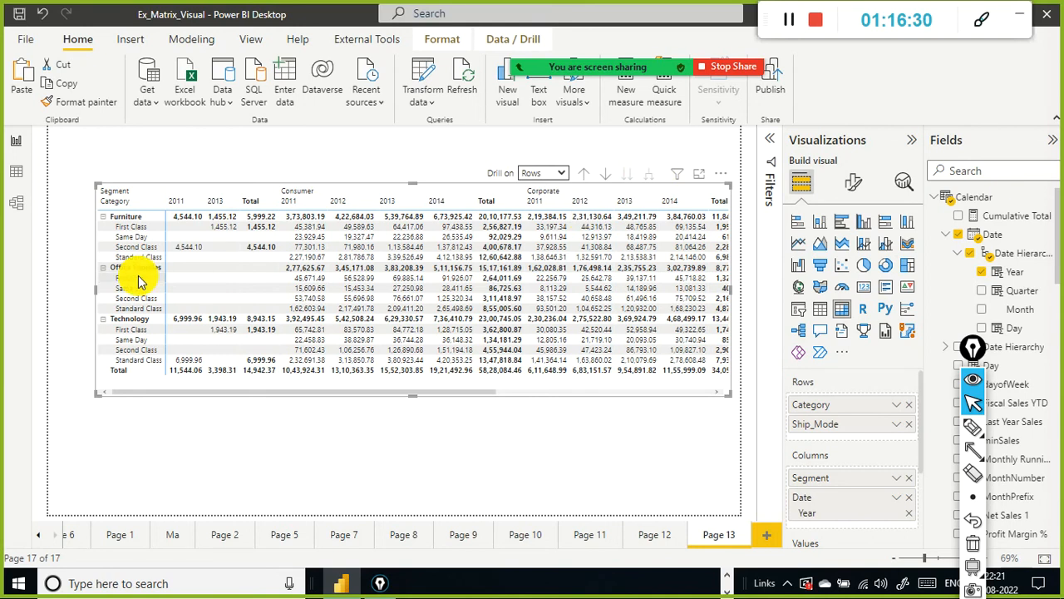
{"action": "left_click", "coordinate": [561, 174]}
{"action": "left_click", "coordinate": [539, 203]}
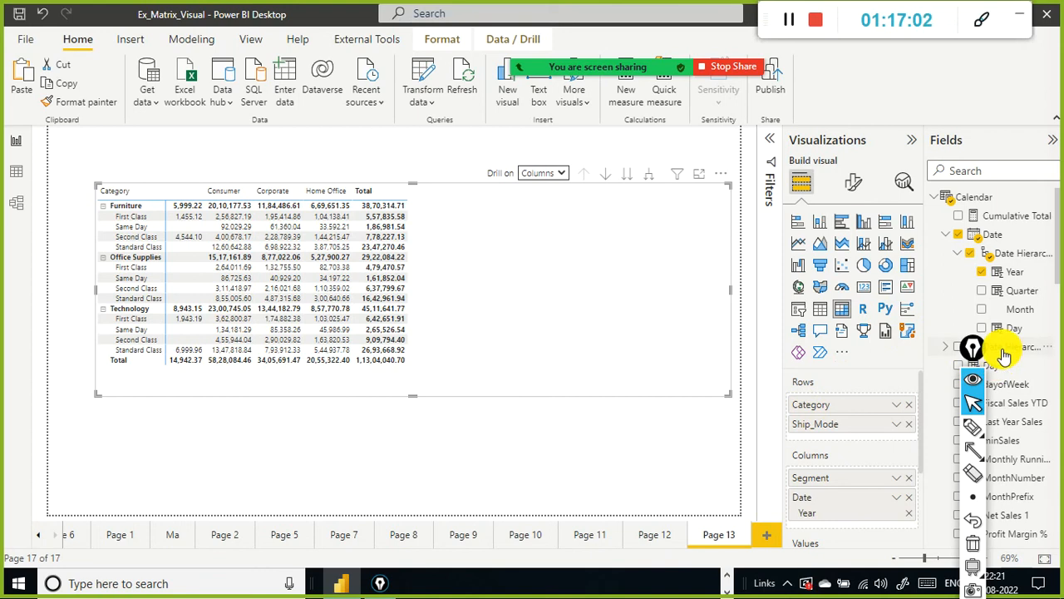
Step: Add the Profit field to the matrix Values below Sales
{"action": "left_click_drag", "start_coordinate": [973, 346], "coordinate": [825, 495]}
{"action": "scroll", "coordinate": [1021, 373], "scroll_direction": "down", "scroll_amount": 10}
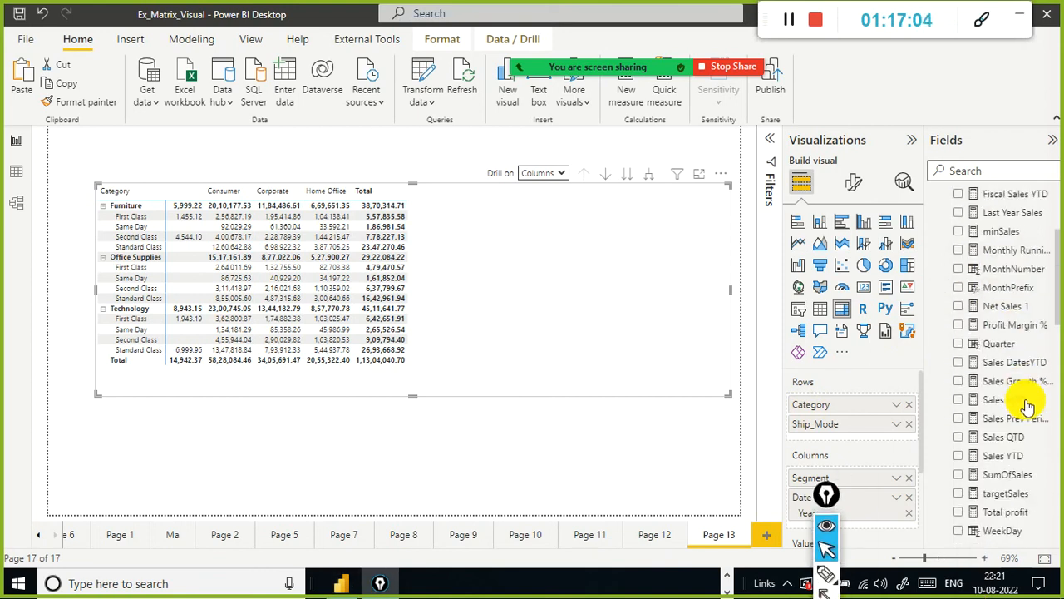
{"action": "scroll", "coordinate": [1029, 449], "scroll_direction": "down", "scroll_amount": 6}
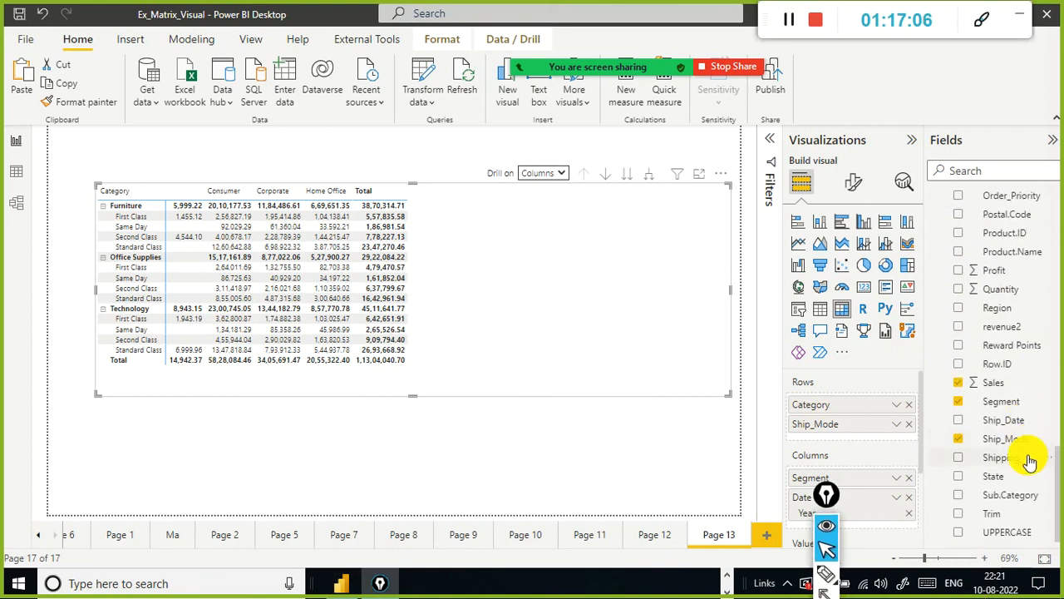
{"action": "scroll", "coordinate": [1027, 457], "scroll_direction": "up", "scroll_amount": 6}
{"action": "scroll", "coordinate": [1026, 449], "scroll_direction": "down", "scroll_amount": 3}
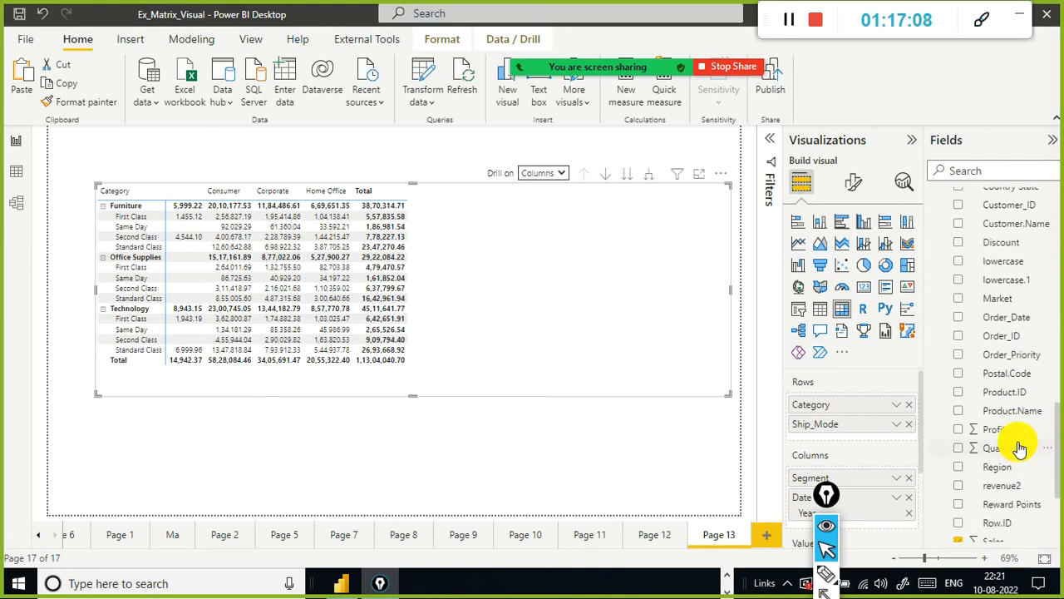
{"action": "left_click", "coordinate": [991, 432]}
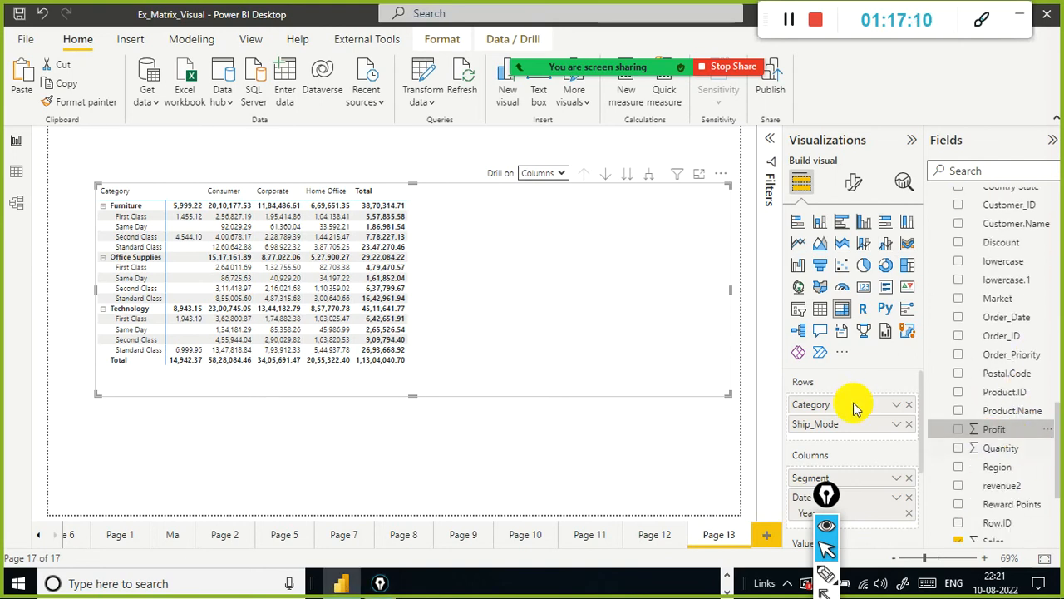
{"action": "scroll", "coordinate": [829, 491], "scroll_direction": "down", "scroll_amount": 3}
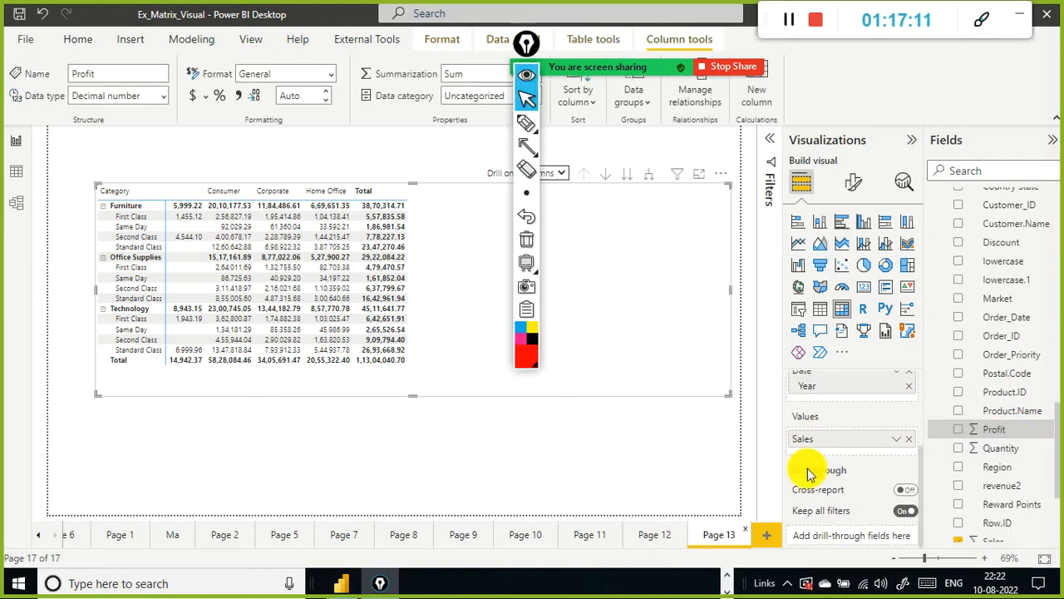
{"action": "left_click_drag", "start_coordinate": [1002, 432], "coordinate": [848, 452]}
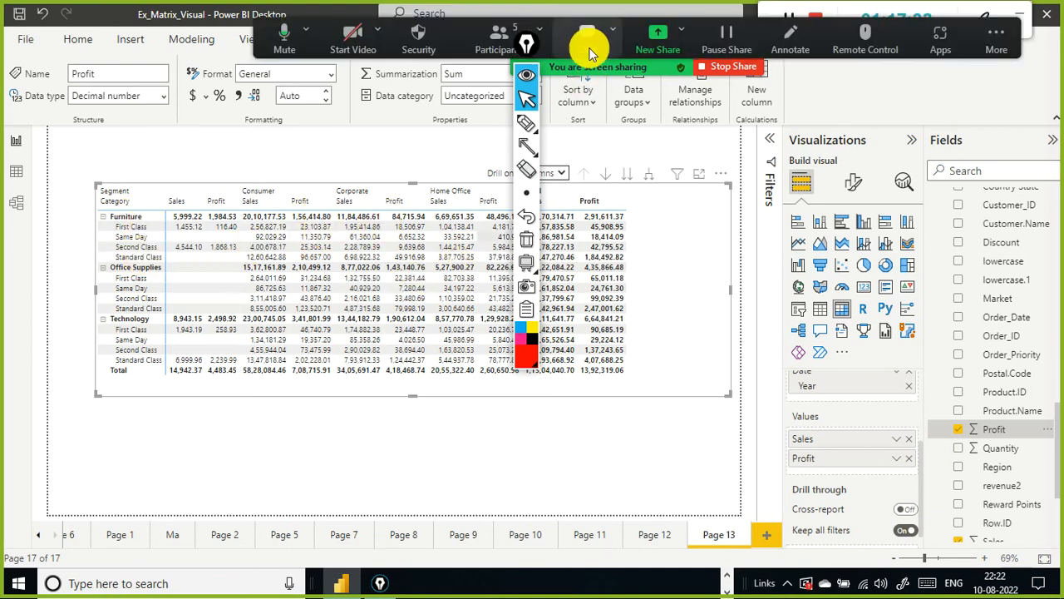
Step: Search the fields for sales growth and add the Sales Growth % YOY measure to the matrix Values
{"action": "mouse_move", "coordinate": [527, 44]}
{"action": "left_mouse_down"}
{"action": "mouse_move", "coordinate": [580, 178]}
{"action": "mouse_move", "coordinate": [689, 246]}
{"action": "mouse_move", "coordinate": [697, 237]}
{"action": "left_mouse_up"}
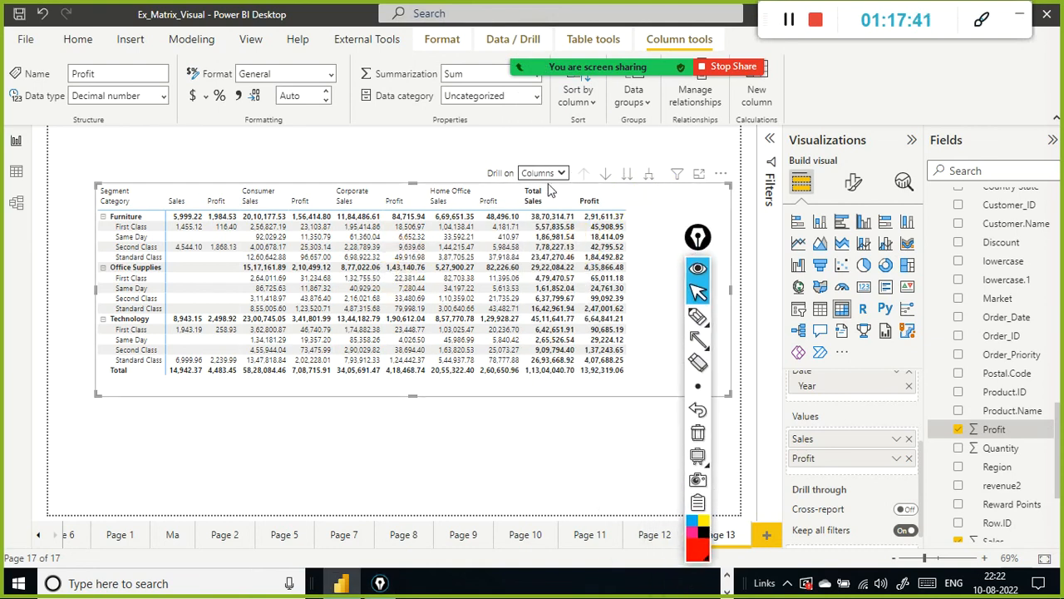
{"action": "left_click", "coordinate": [715, 296]}
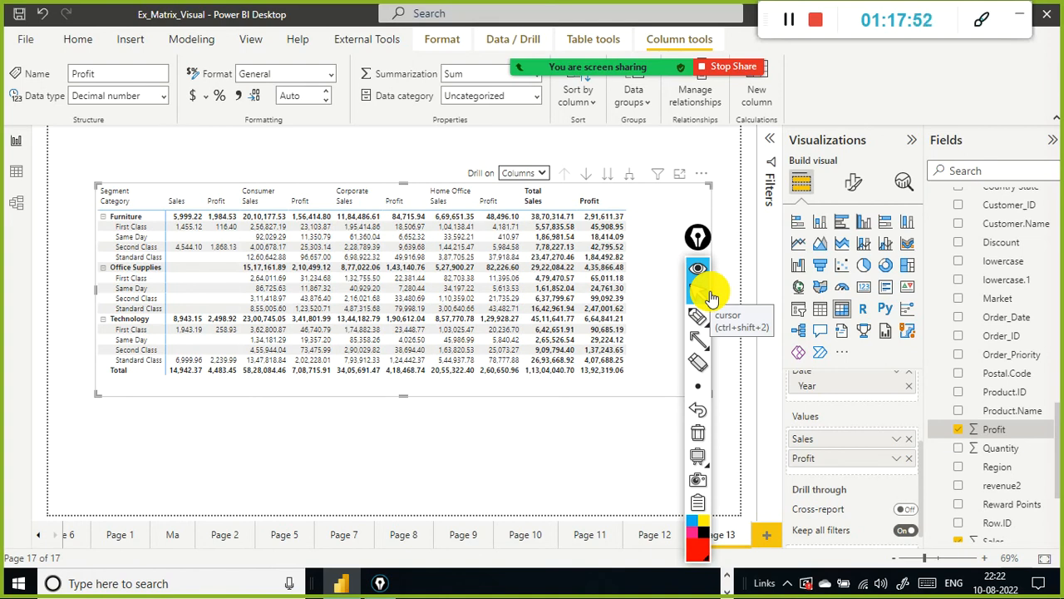
{"action": "left_click", "coordinate": [993, 173]}
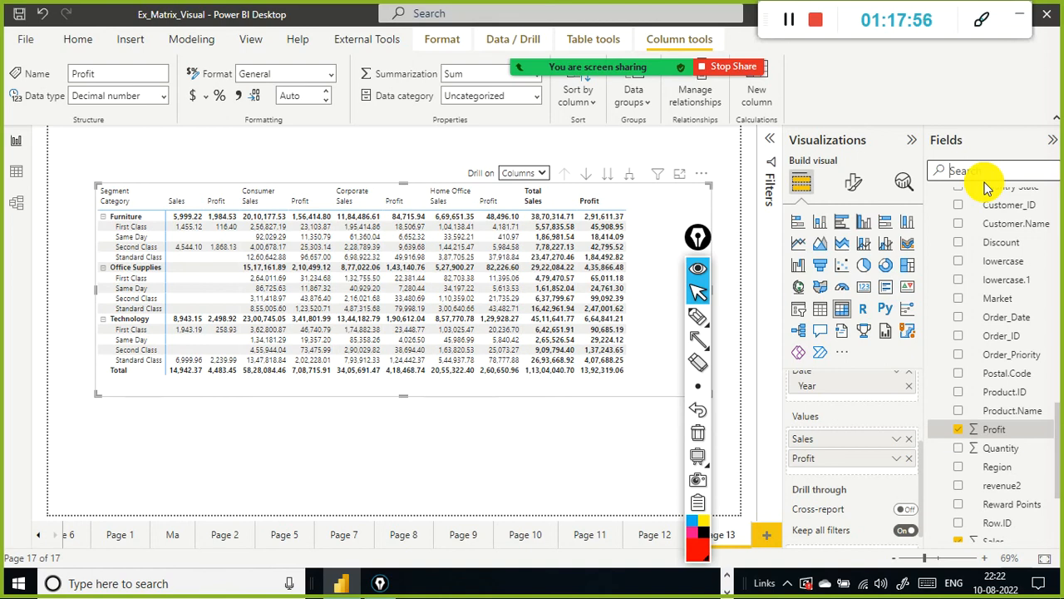
{"action": "type", "text": "sales growth"}
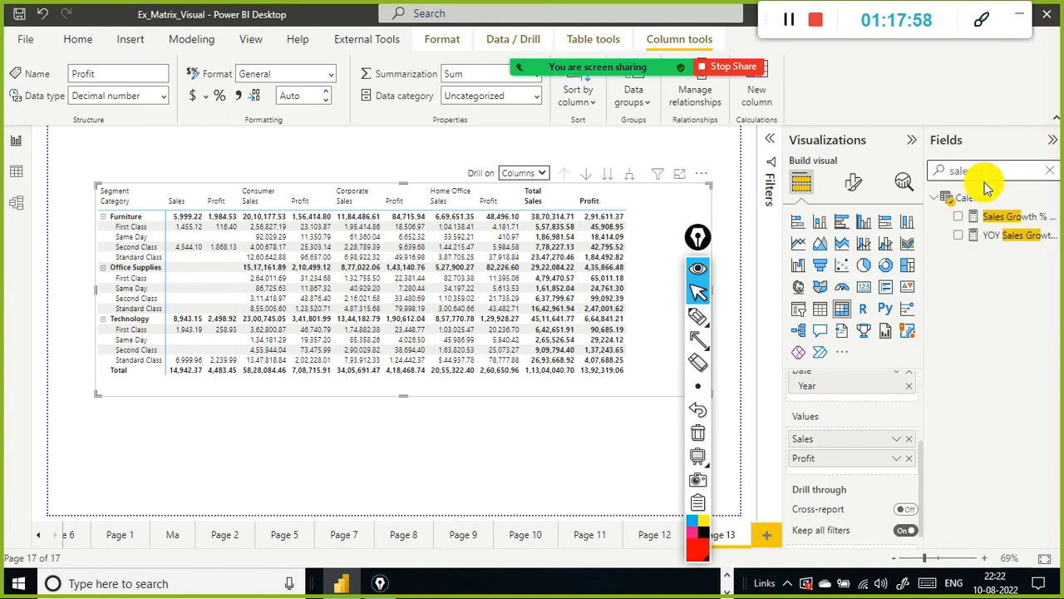
{"action": "left_click", "coordinate": [1005, 218]}
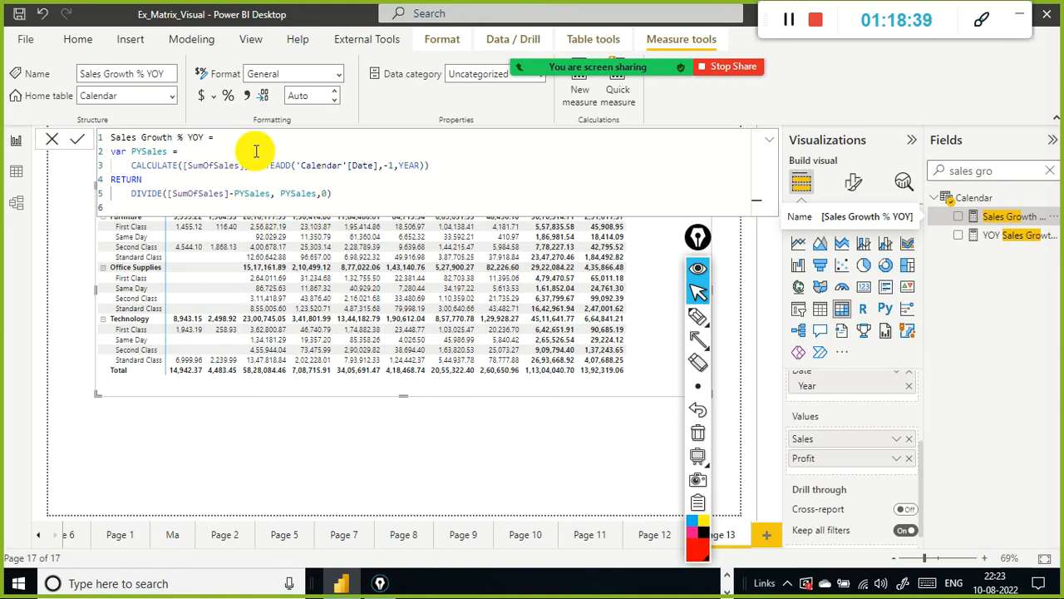
{"action": "left_click", "coordinate": [58, 139]}
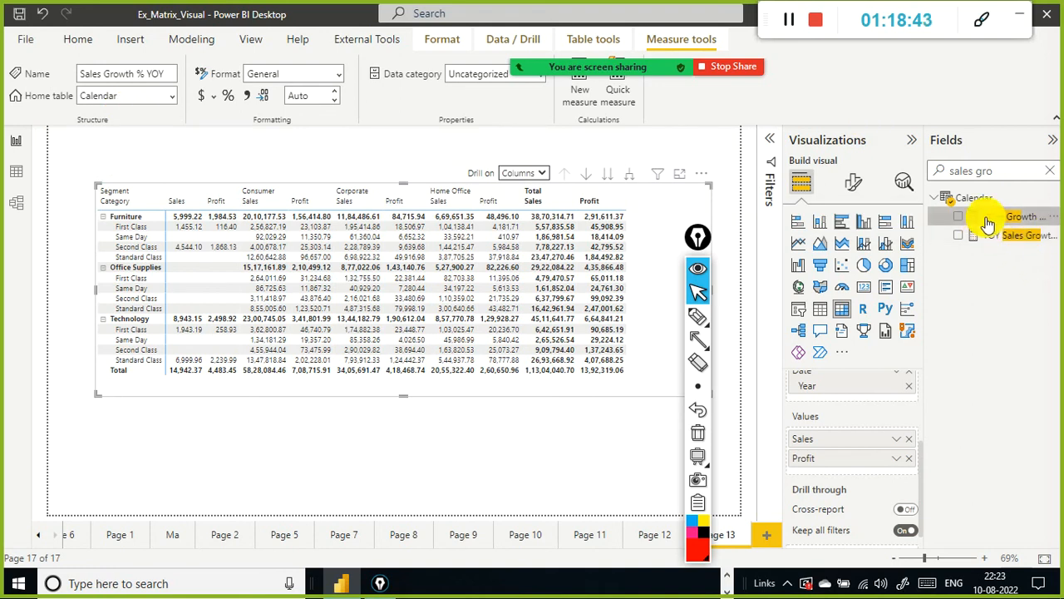
{"action": "left_click_drag", "start_coordinate": [988, 218], "coordinate": [672, 193]}
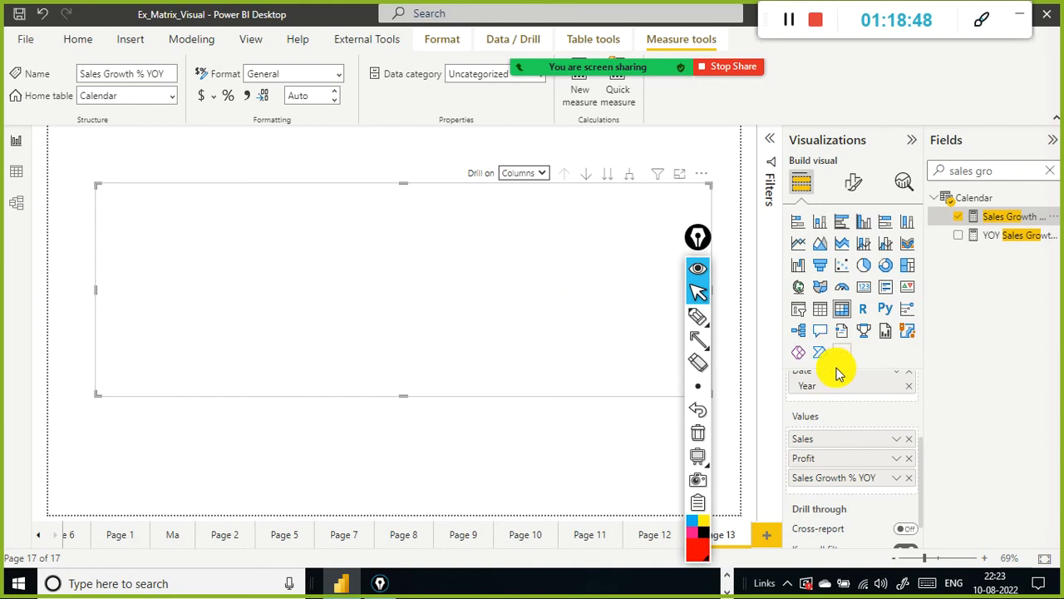
Step: Highlight the Corporate segment columns in the matrix, then clear the highlight
{"action": "scroll", "coordinate": [844, 391], "scroll_direction": "down", "scroll_amount": 1}
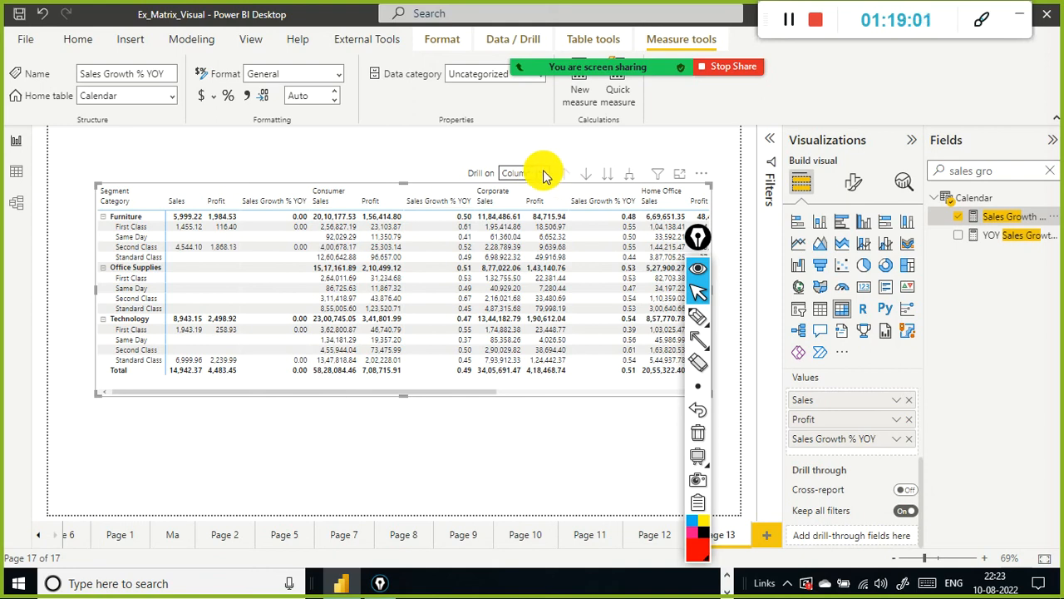
{"action": "left_click", "coordinate": [514, 191]}
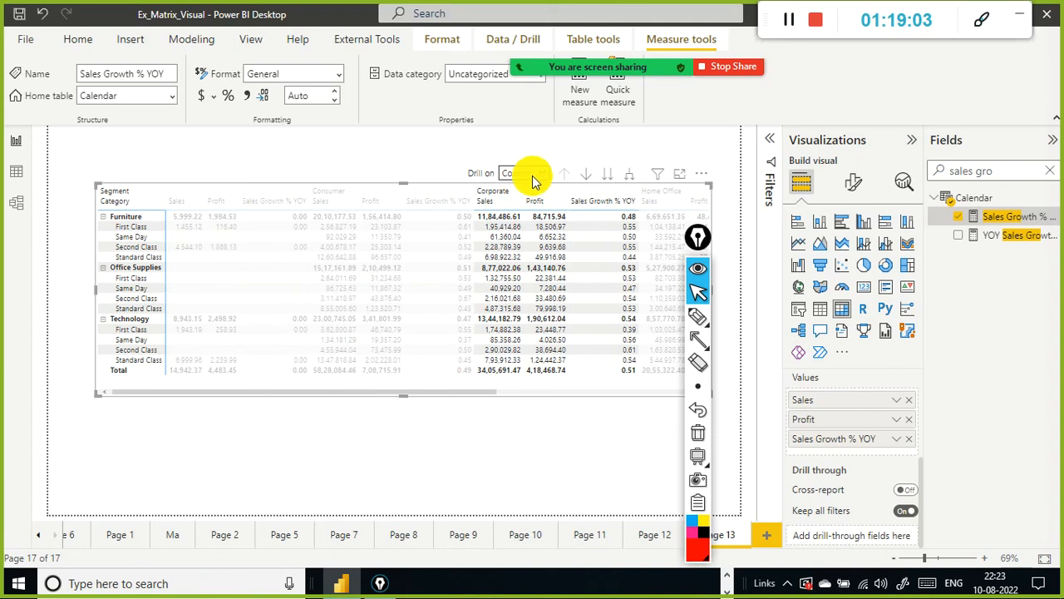
{"action": "left_click", "coordinate": [549, 380]}
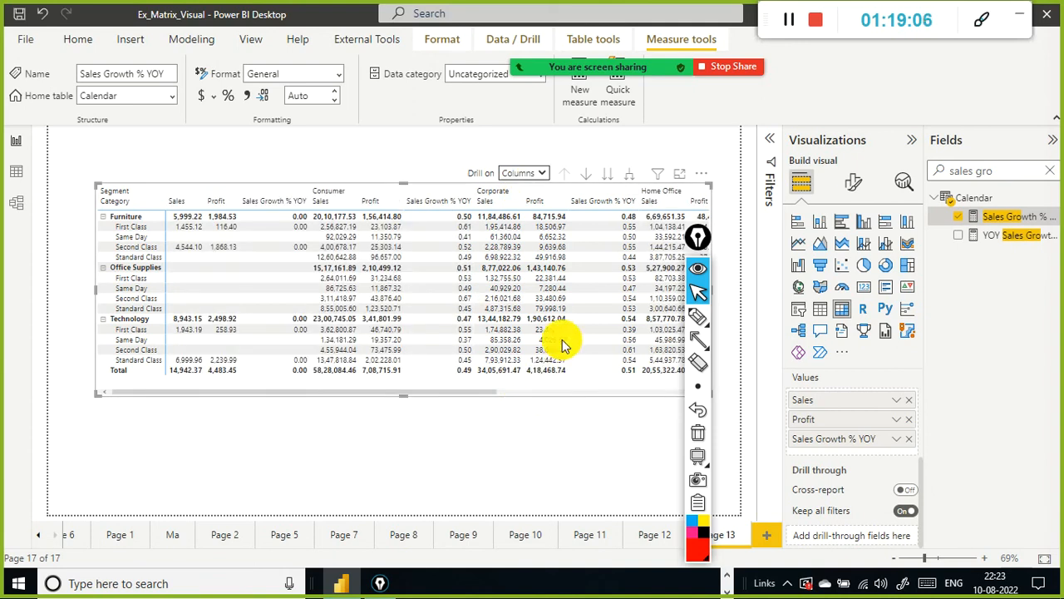
Step: Set Drill on to Rows again and drill the rows back up to Category
{"action": "left_click", "coordinate": [549, 173]}
{"action": "left_click", "coordinate": [550, 188]}
{"action": "left_click", "coordinate": [559, 175]}
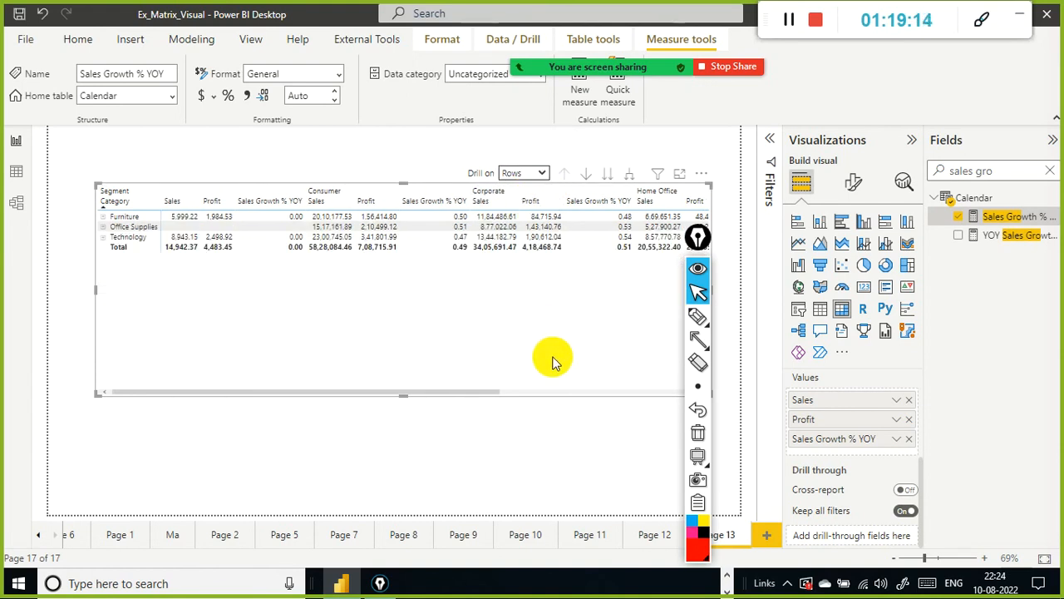
Step: Scroll the matrix horizontally through its segment columns and back to the start
{"action": "mouse_move", "coordinate": [697, 242]}
{"action": "left_mouse_down"}
{"action": "mouse_move", "coordinate": [1058, 433]}
{"action": "mouse_move", "coordinate": [987, 393]}
{"action": "left_mouse_up"}
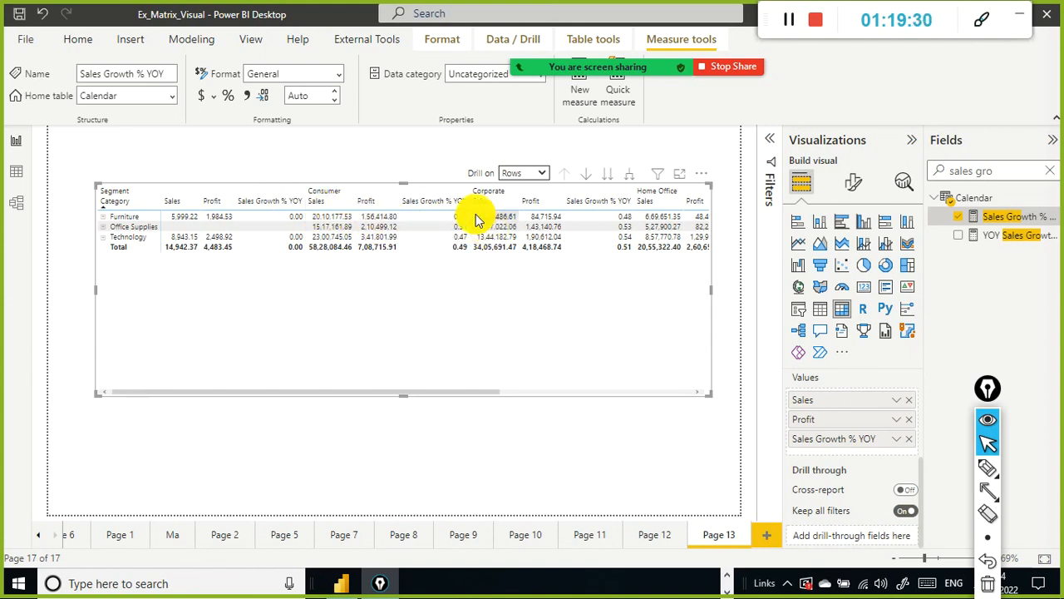
{"action": "left_click_drag", "start_coordinate": [433, 400], "coordinate": [517, 384]}
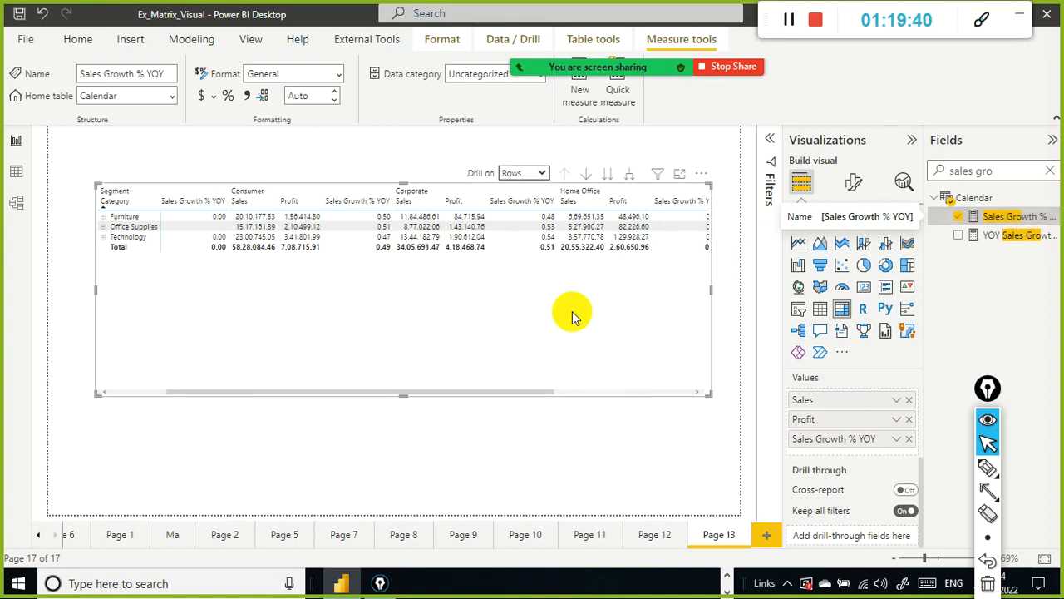
{"action": "left_click_drag", "start_coordinate": [497, 392], "coordinate": [89, 395]}
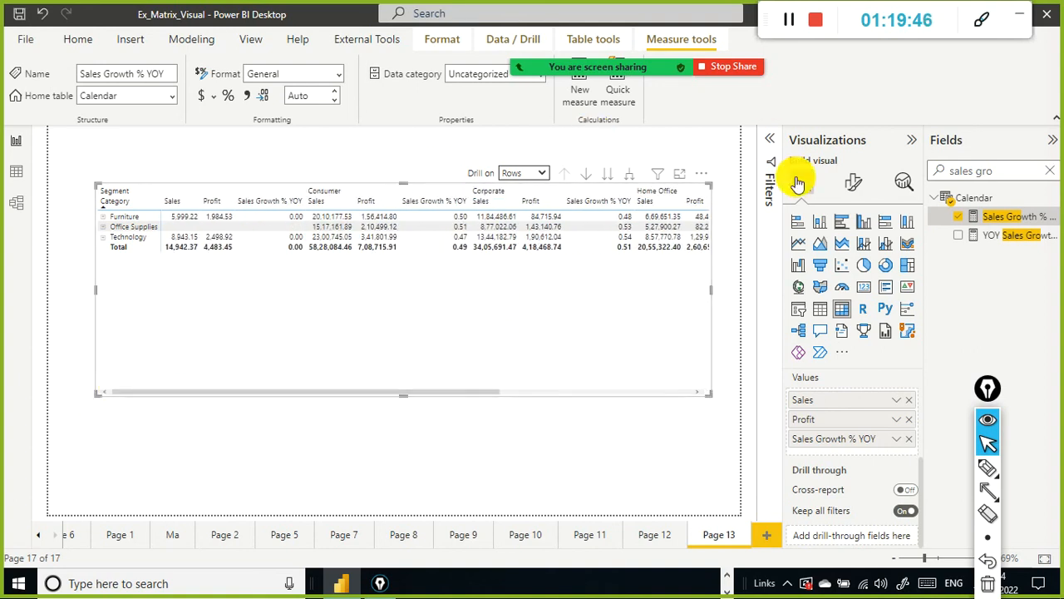
Step: Try the Alternating rows style preset on the matrix, then switch it to Contrast alternating rows
{"action": "left_click", "coordinate": [850, 185]}
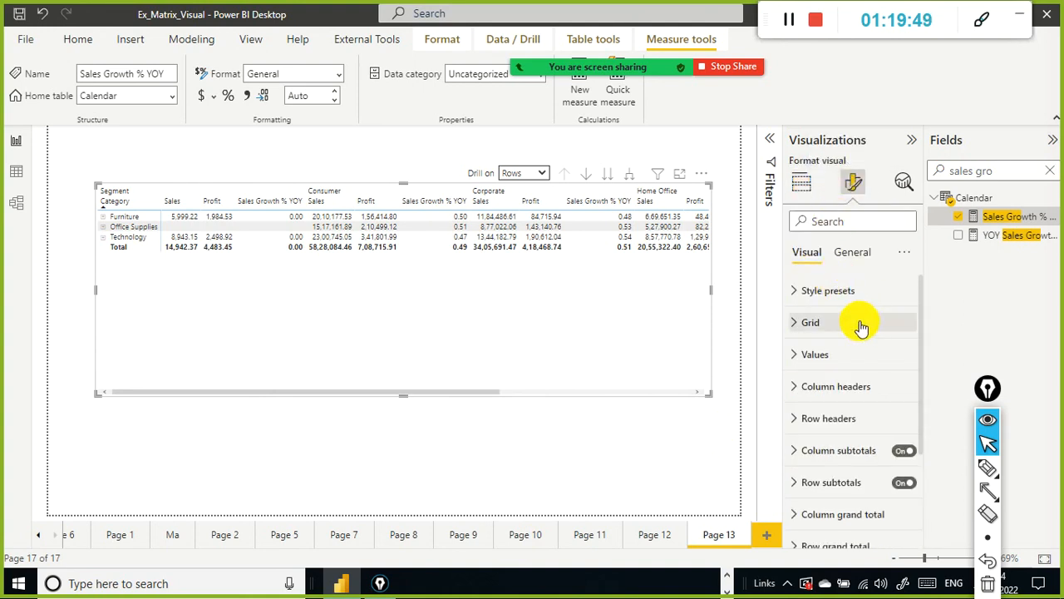
{"action": "left_click", "coordinate": [794, 292]}
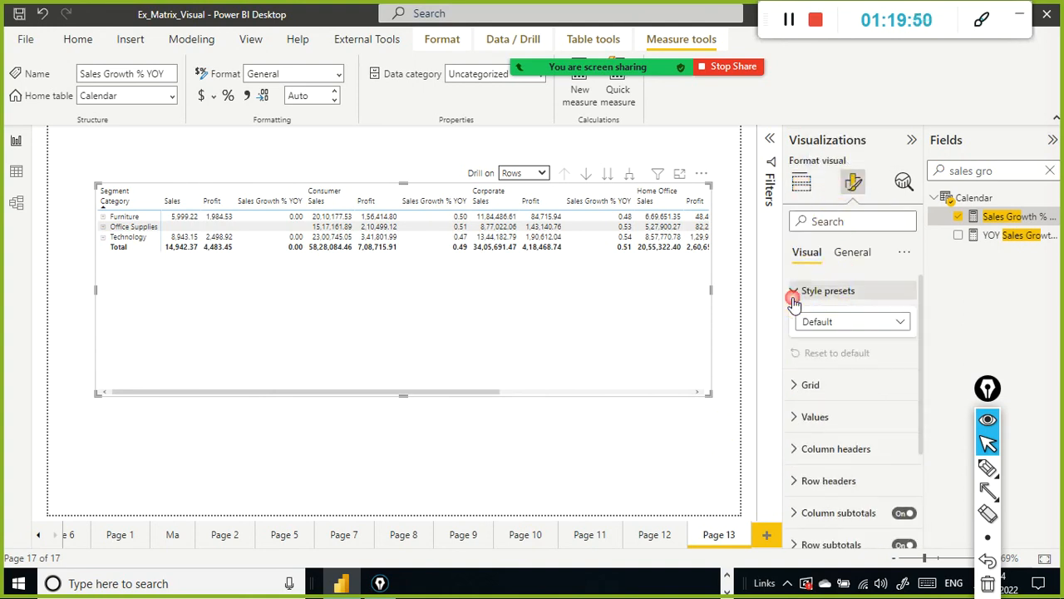
{"action": "left_click", "coordinate": [890, 323]}
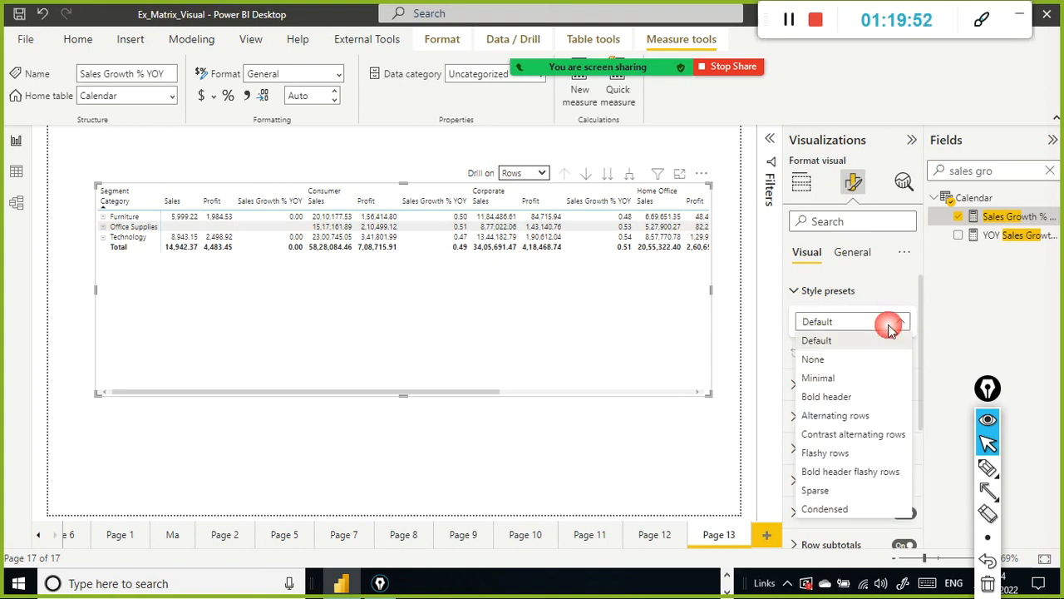
{"action": "left_click", "coordinate": [879, 417]}
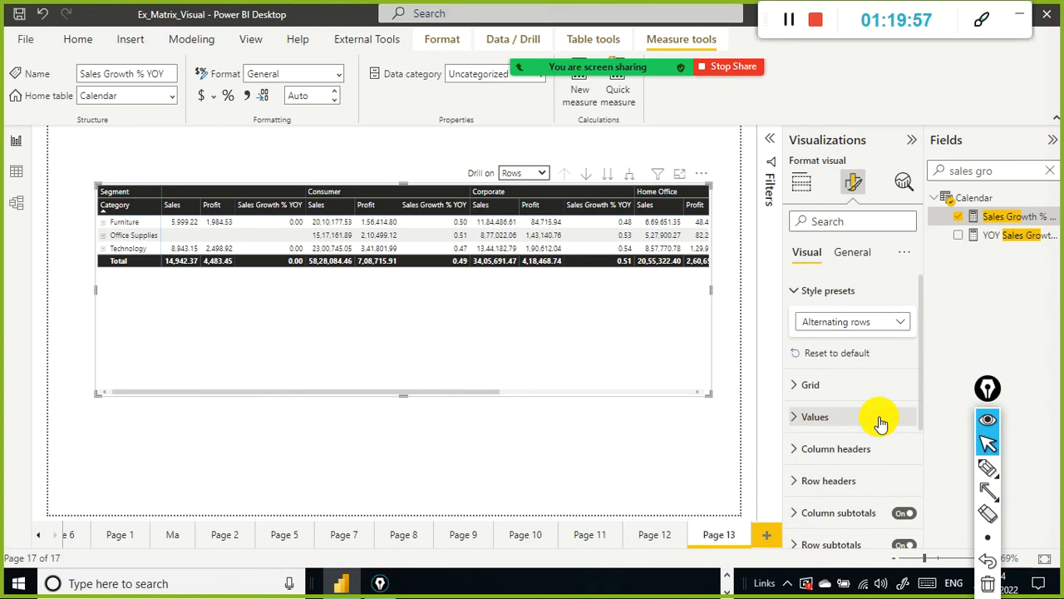
{"action": "left_click", "coordinate": [902, 318]}
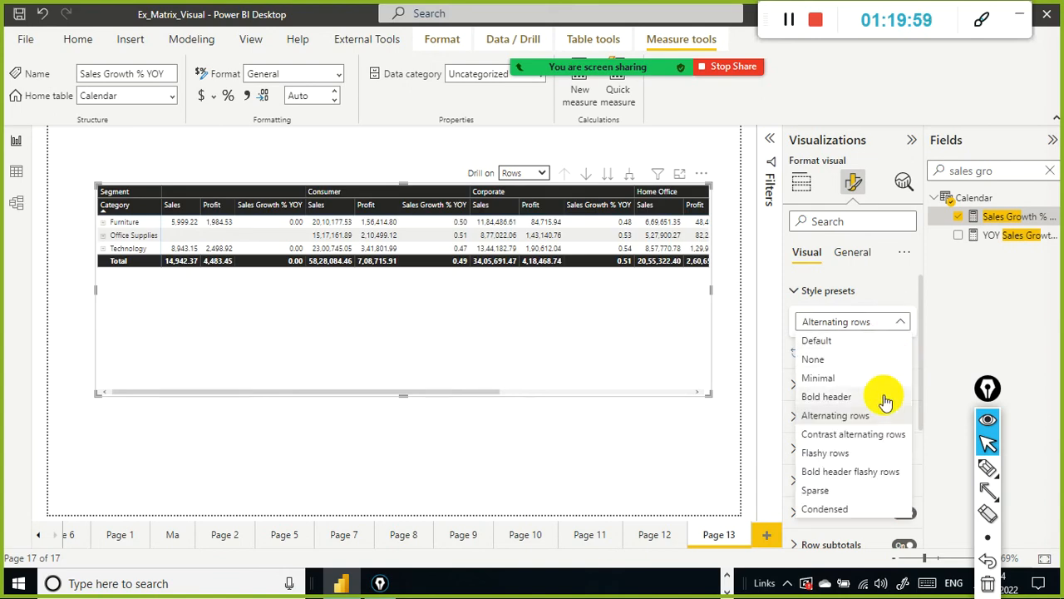
{"action": "left_click", "coordinate": [878, 431]}
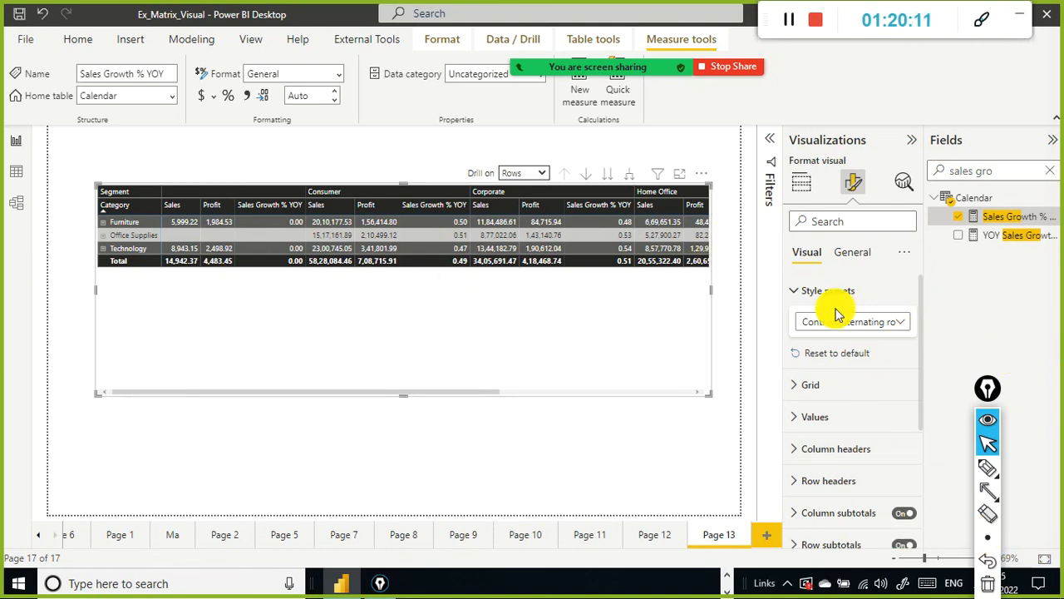
Step: Expand every category to show its ship modes and enlarge the matrix visual to fit the rows
{"action": "left_click", "coordinate": [630, 176]}
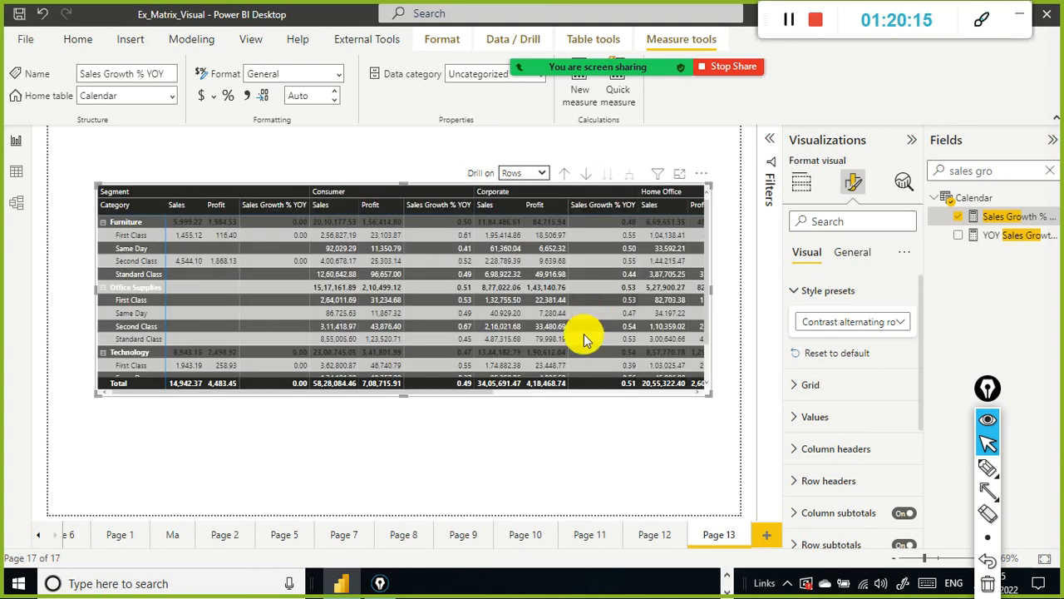
{"action": "left_click_drag", "start_coordinate": [405, 392], "coordinate": [392, 476]}
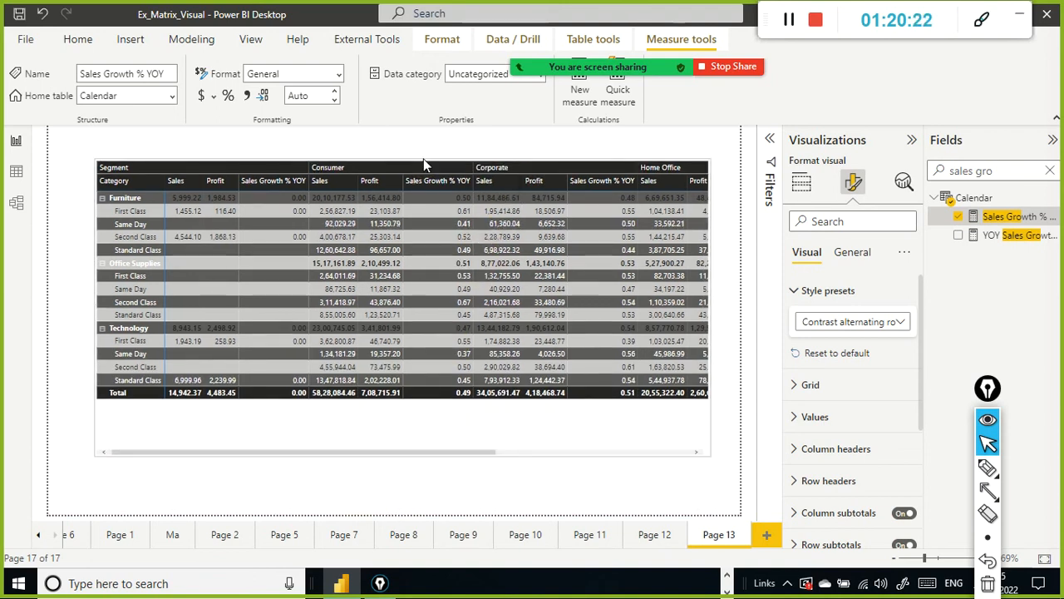
{"action": "left_click_drag", "start_coordinate": [423, 161], "coordinate": [397, 182]}
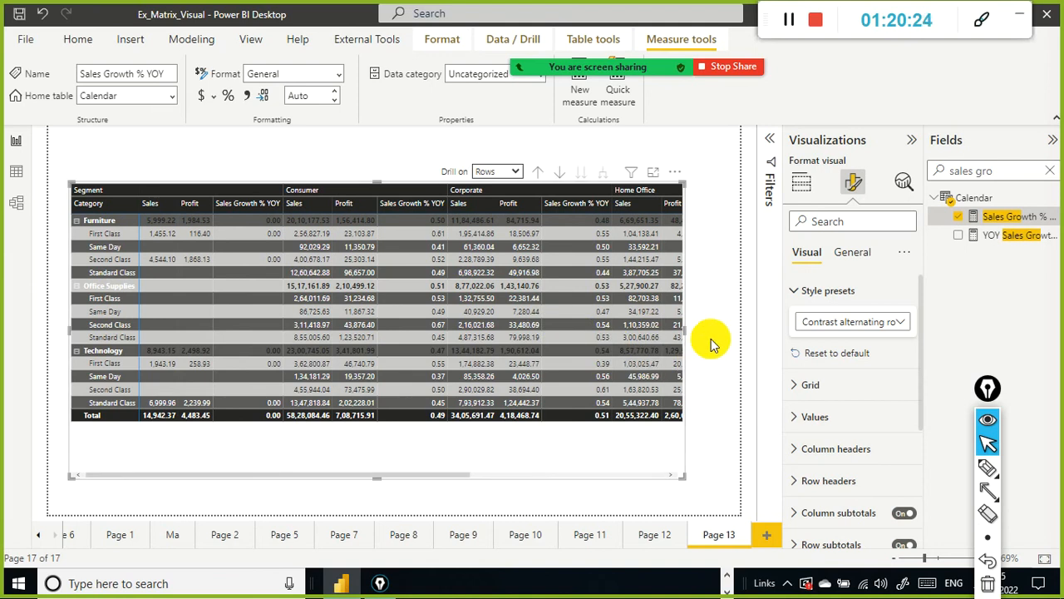
Step: Open the grid options and set the matrix row padding to 4
{"action": "left_click", "coordinate": [807, 386]}
{"action": "scroll", "coordinate": [848, 370], "scroll_direction": "down", "scroll_amount": 5}
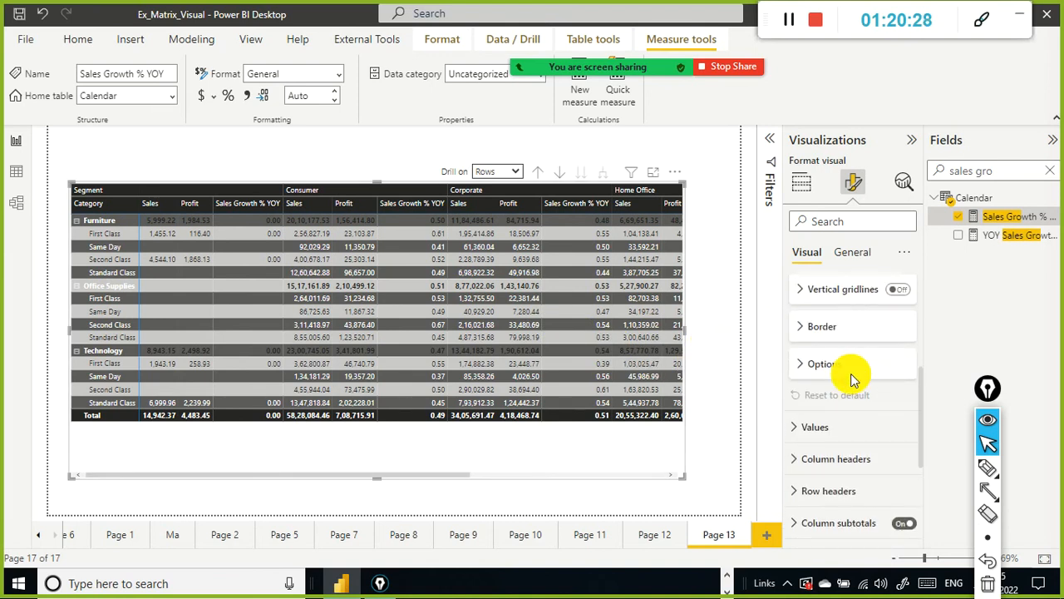
{"action": "left_click", "coordinate": [801, 327]}
{"action": "scroll", "coordinate": [801, 330], "scroll_direction": "down", "scroll_amount": 5}
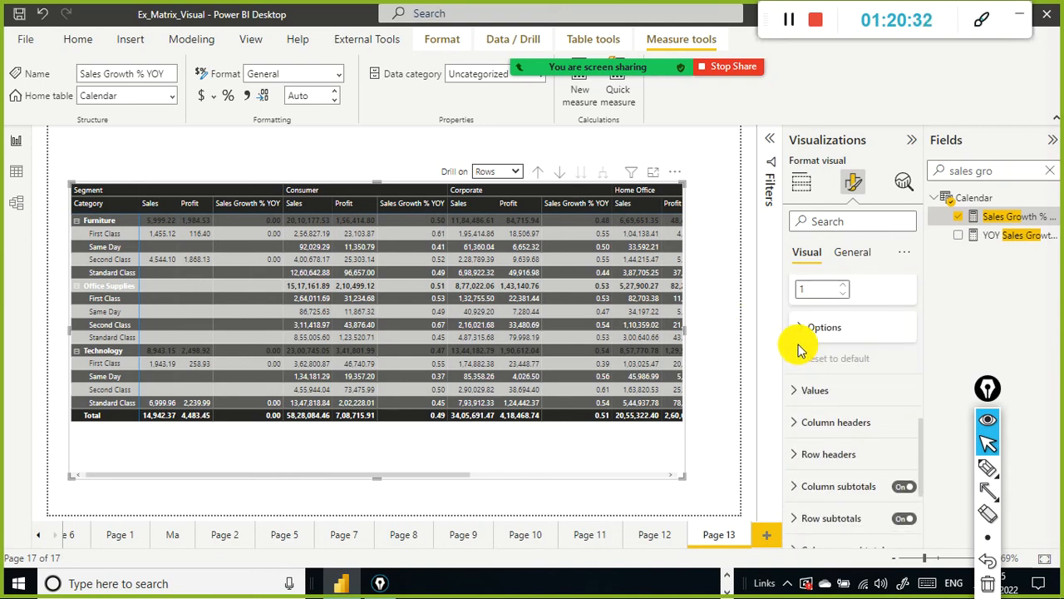
{"action": "left_click", "coordinate": [800, 327]}
{"action": "scroll", "coordinate": [859, 335], "scroll_direction": "down", "scroll_amount": 1}
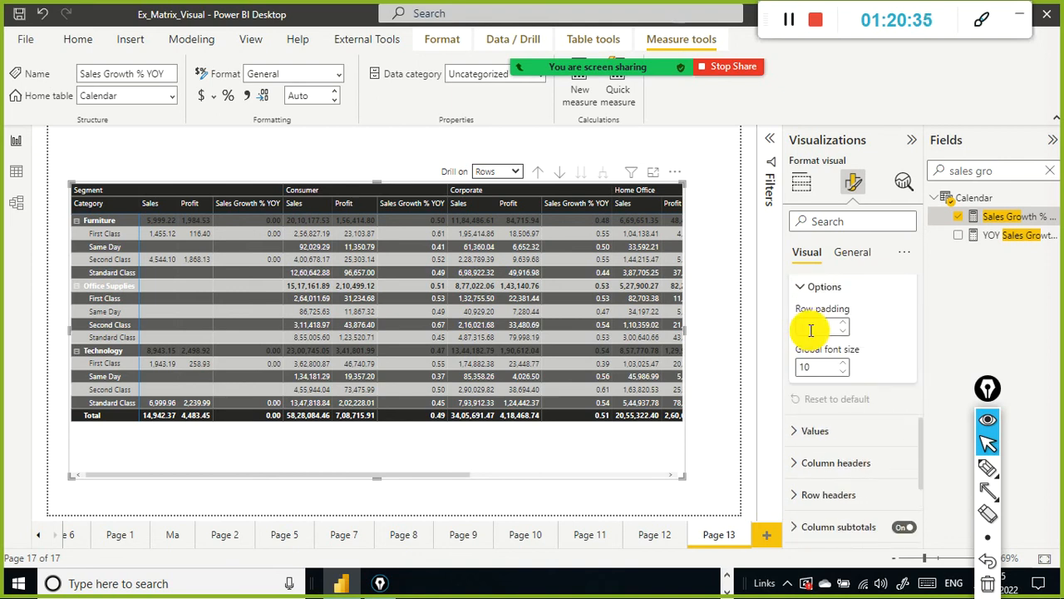
{"action": "left_click", "coordinate": [844, 324]}
{"action": "left_click", "coordinate": [845, 325]}
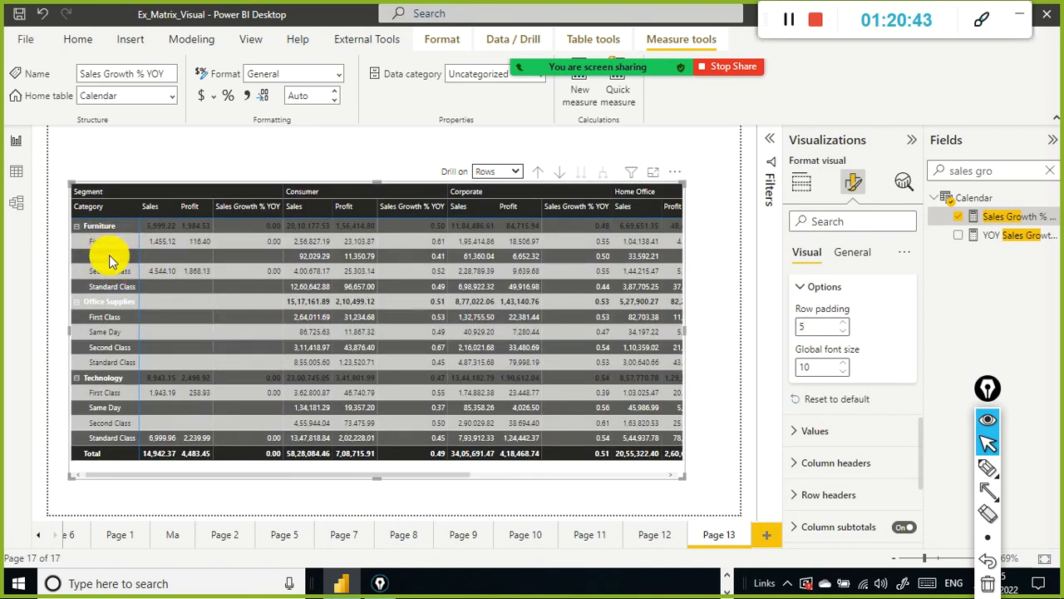
{"action": "left_click", "coordinate": [845, 323]}
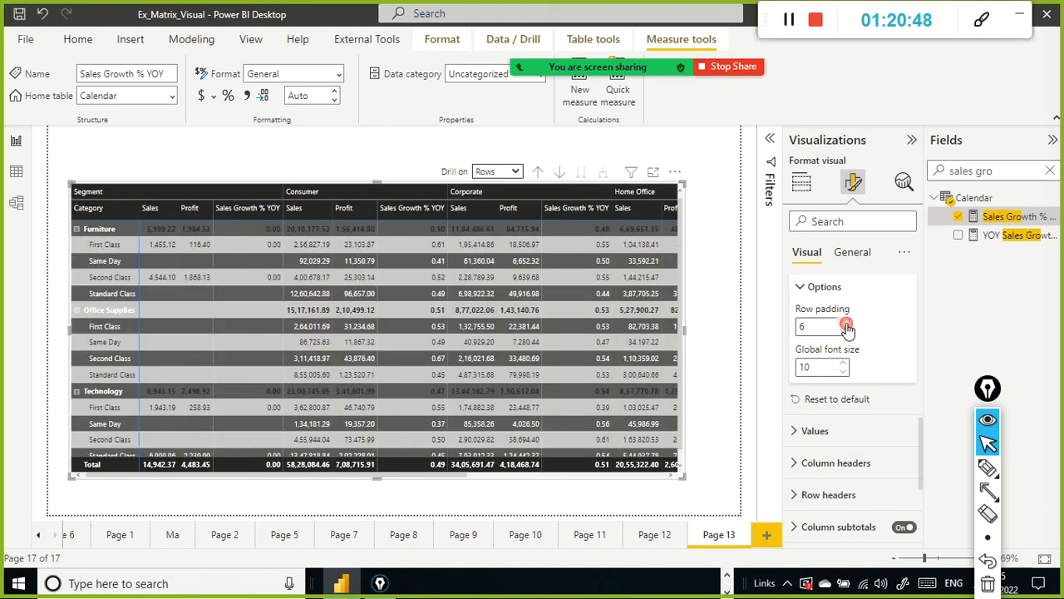
{"action": "left_click", "coordinate": [846, 329]}
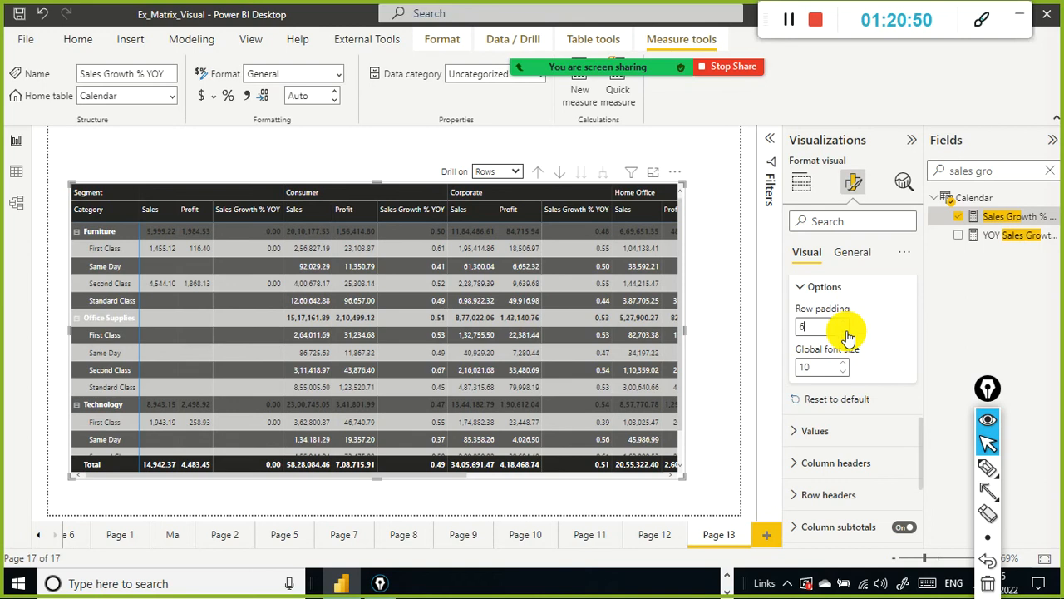
{"action": "left_click", "coordinate": [846, 330]}
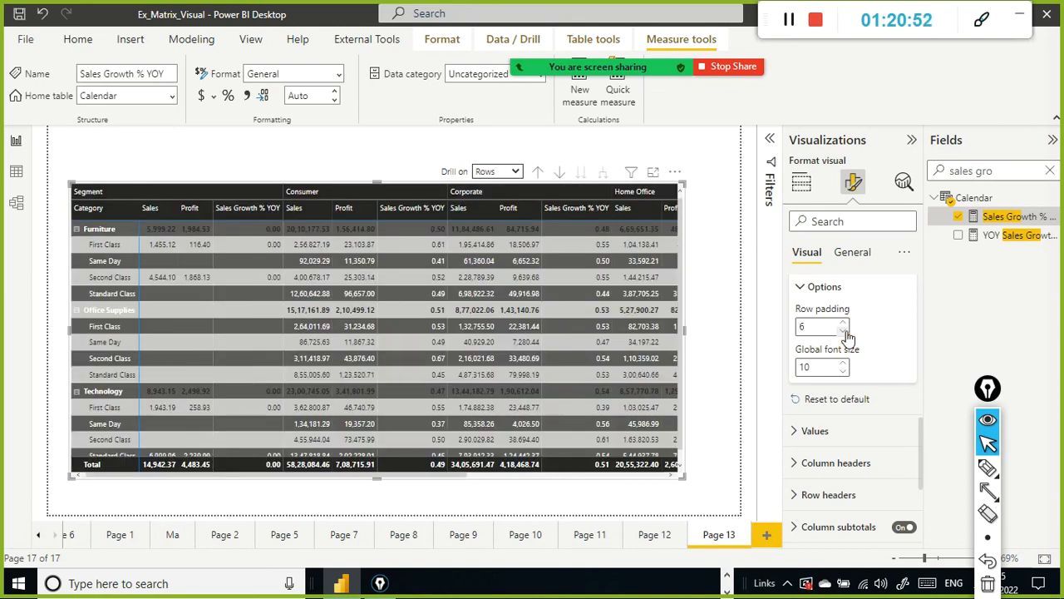
{"action": "left_click", "coordinate": [846, 333]}
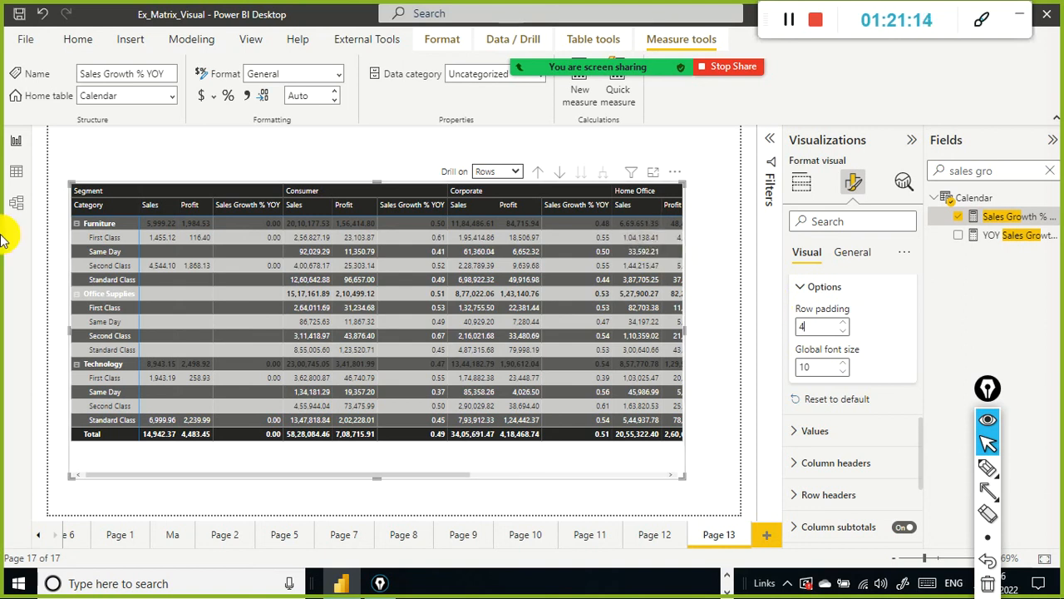
Step: Search the visual's format options for font settings
{"action": "left_click", "coordinate": [855, 218]}
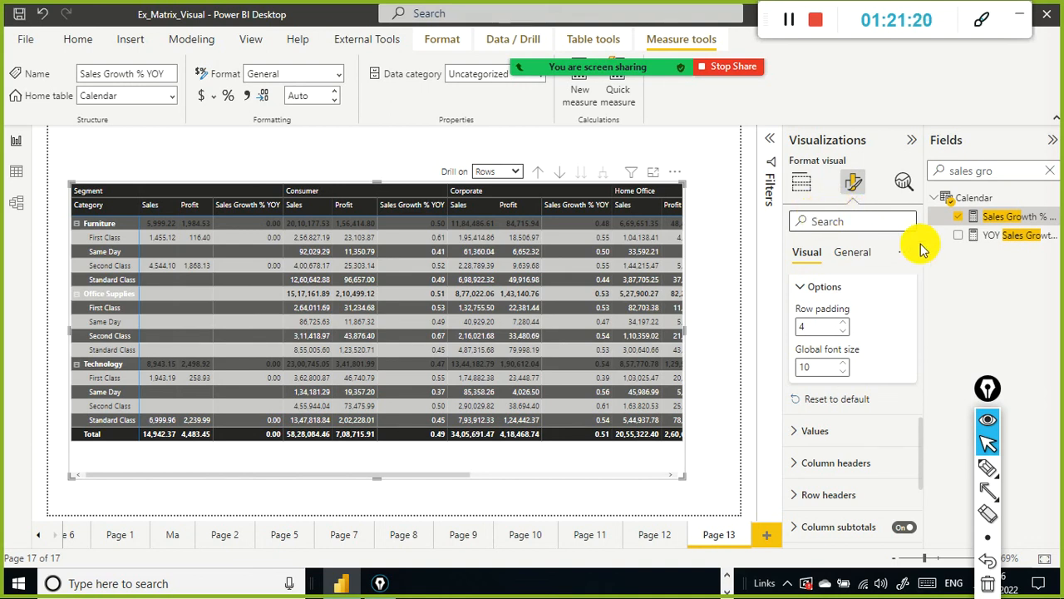
{"action": "type", "text": "font size"}
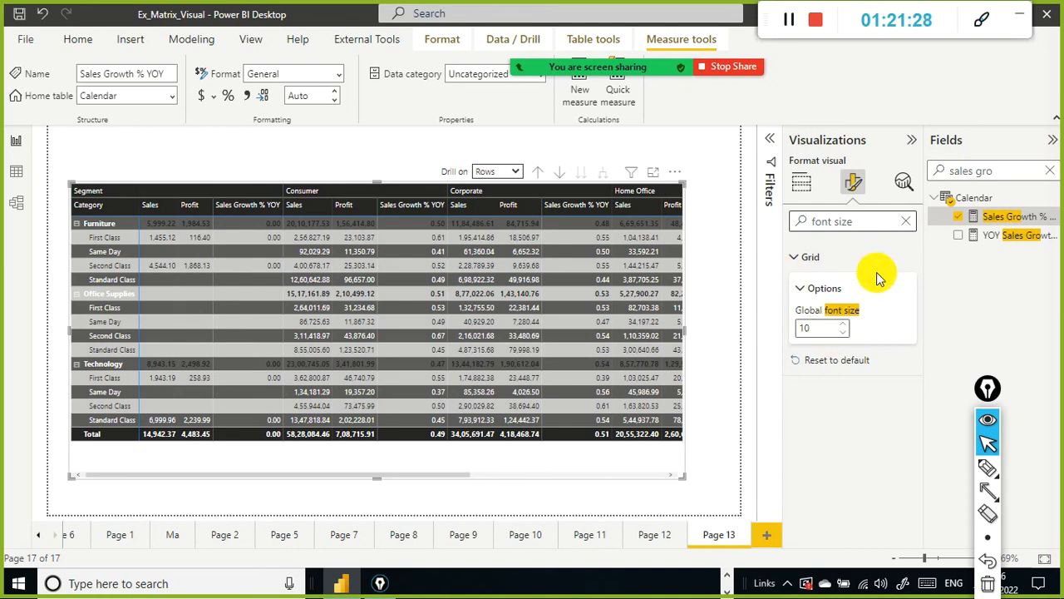
{"action": "key", "text": "BackSpace"}
{"action": "key", "text": "BackSpace"}
{"action": "key", "text": "BackSpace"}
{"action": "key", "text": "BackSpace"}
{"action": "key", "text": "BackSpace"}
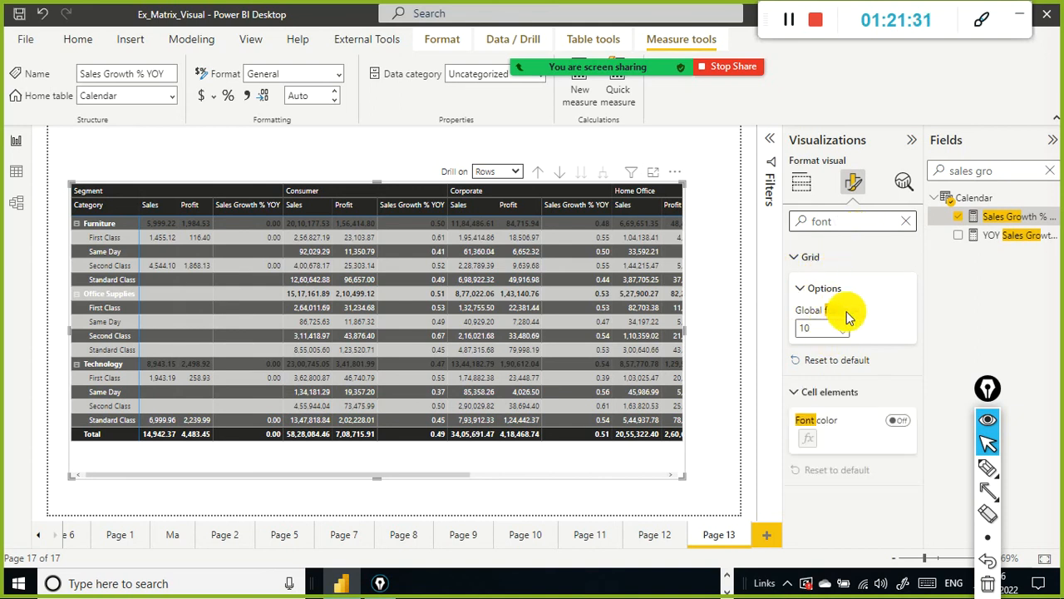
{"action": "left_click", "coordinate": [905, 220]}
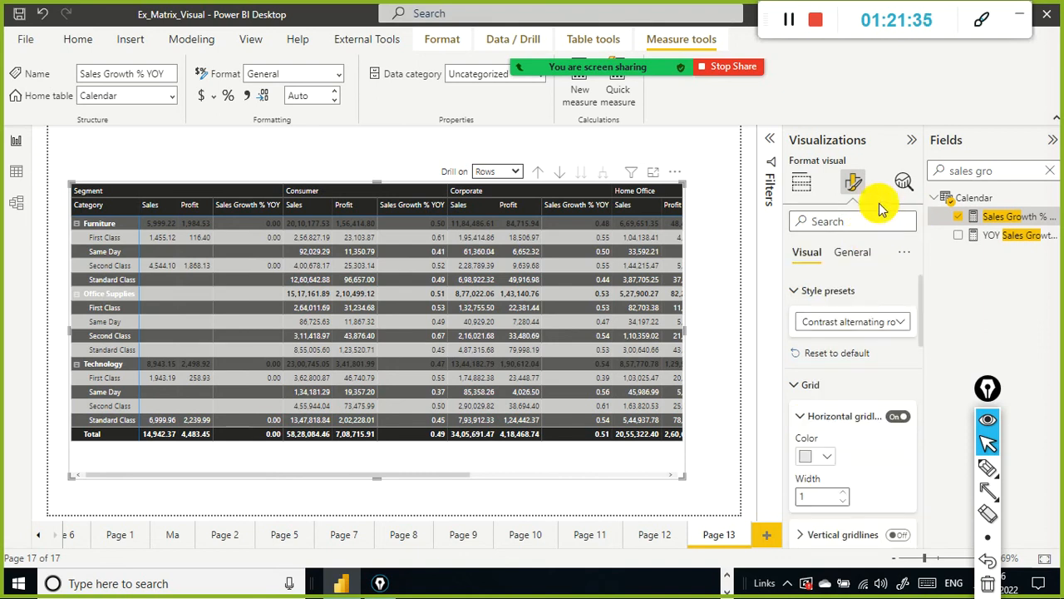
{"action": "left_click", "coordinate": [856, 254]}
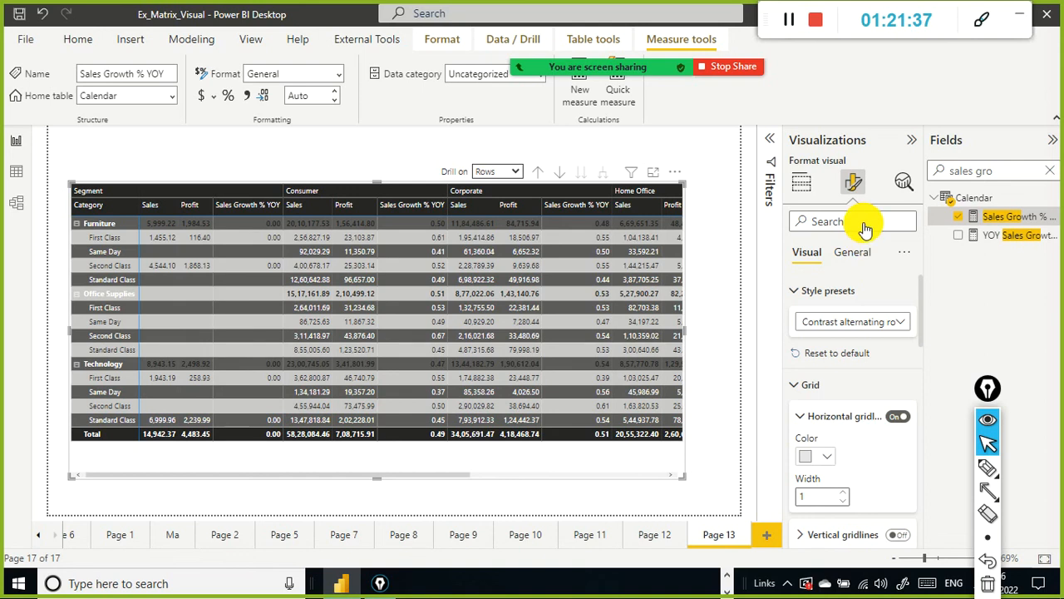
{"action": "left_click", "coordinate": [865, 221]}
{"action": "type", "text": "f"}
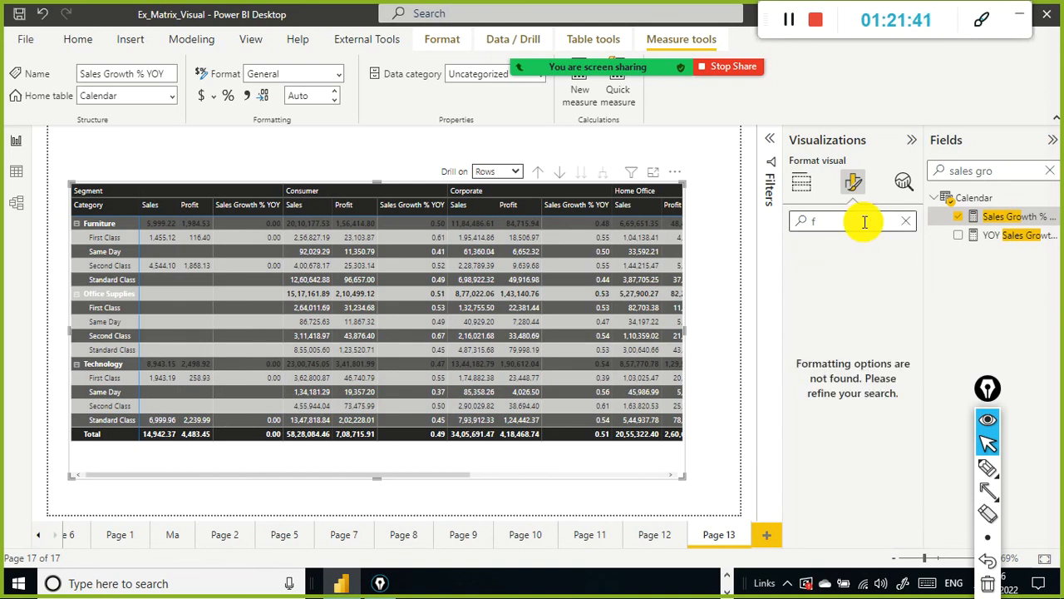
{"action": "type", "text": "ntnot"}
{"action": "type", "text": "ont"}
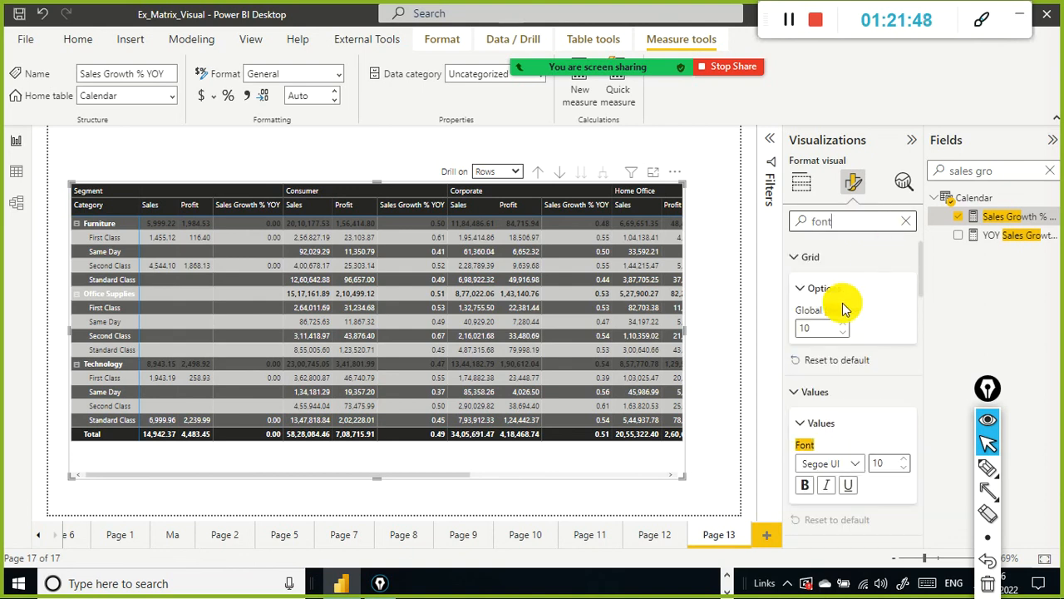
Step: Scroll through the font settings for grid, values, column and row headers, and subtotals
{"action": "scroll", "coordinate": [842, 309], "scroll_direction": "down", "scroll_amount": 5}
{"action": "scroll", "coordinate": [868, 309], "scroll_direction": "down", "scroll_amount": 5}
{"action": "scroll", "coordinate": [867, 304], "scroll_direction": "up", "scroll_amount": 10}
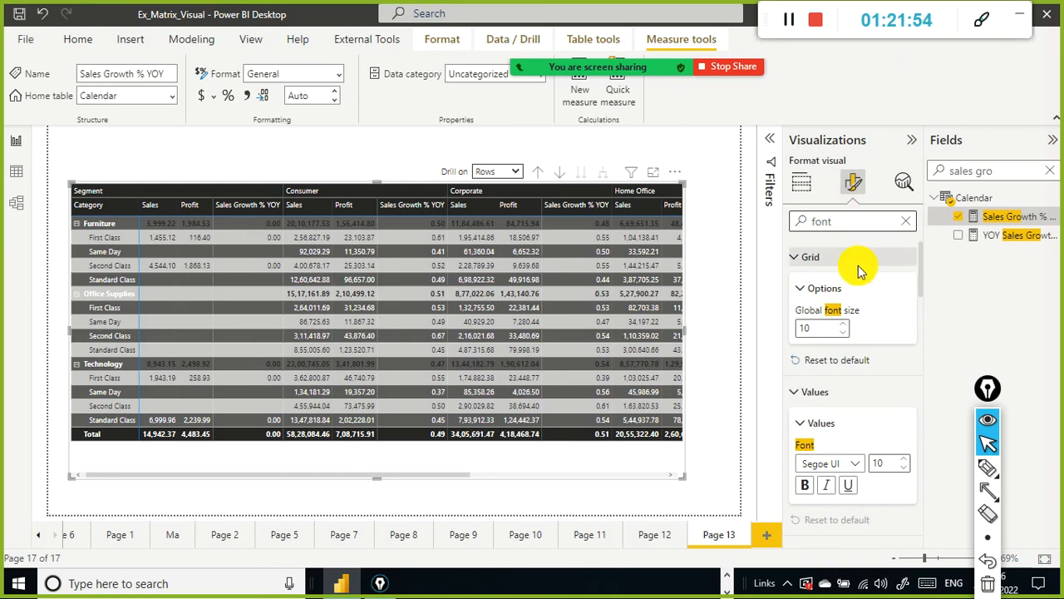
{"action": "scroll", "coordinate": [862, 304], "scroll_direction": "down", "scroll_amount": 2}
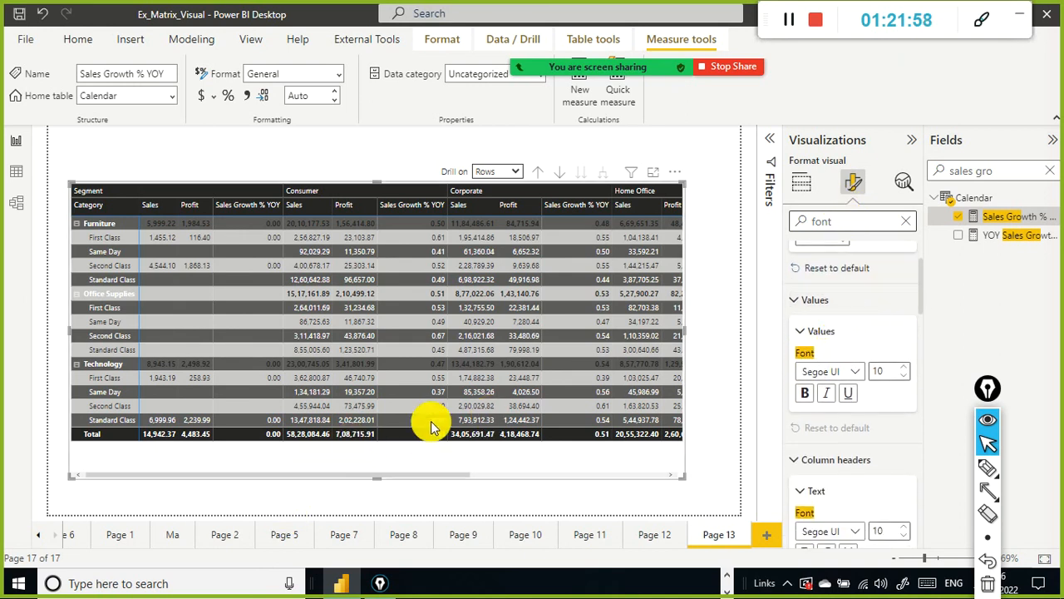
{"action": "scroll", "coordinate": [848, 412], "scroll_direction": "down", "scroll_amount": 2}
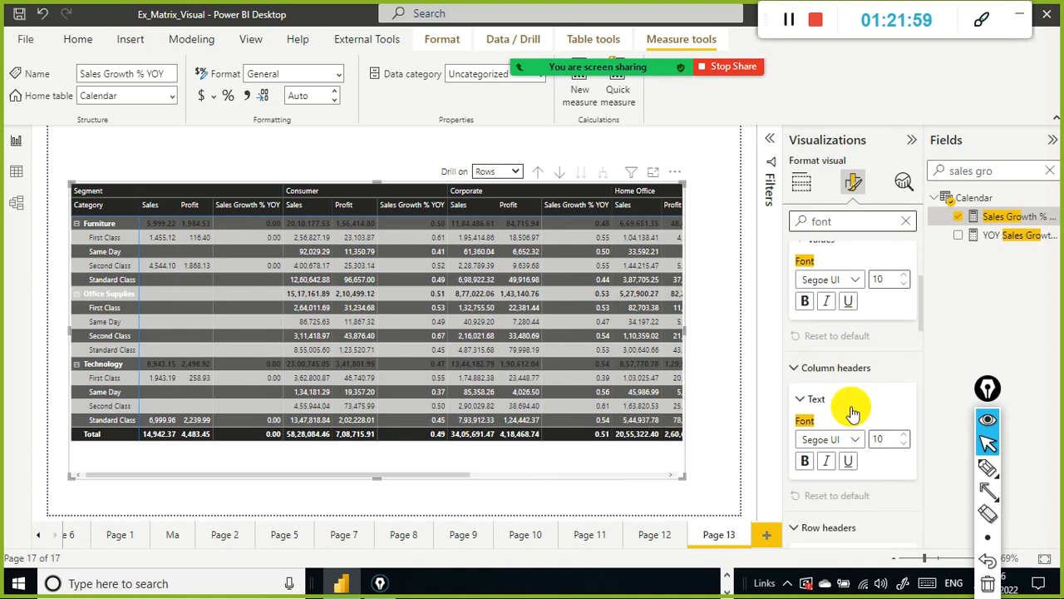
{"action": "scroll", "coordinate": [842, 397], "scroll_direction": "down", "scroll_amount": 2}
{"action": "scroll", "coordinate": [838, 400], "scroll_direction": "down", "scroll_amount": 2}
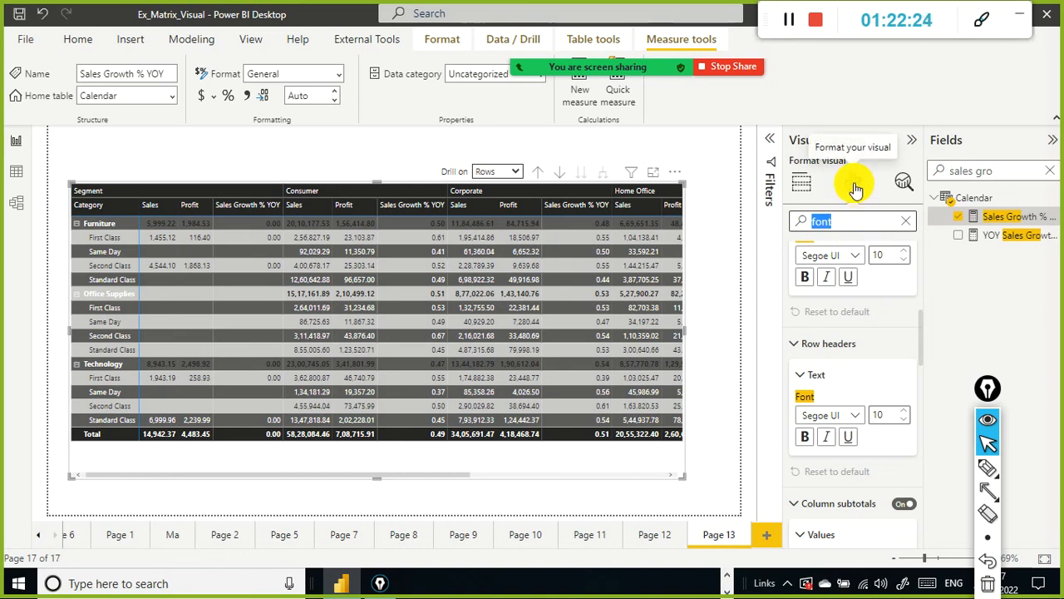
{"action": "scroll", "coordinate": [835, 291], "scroll_direction": "up", "scroll_amount": 3}
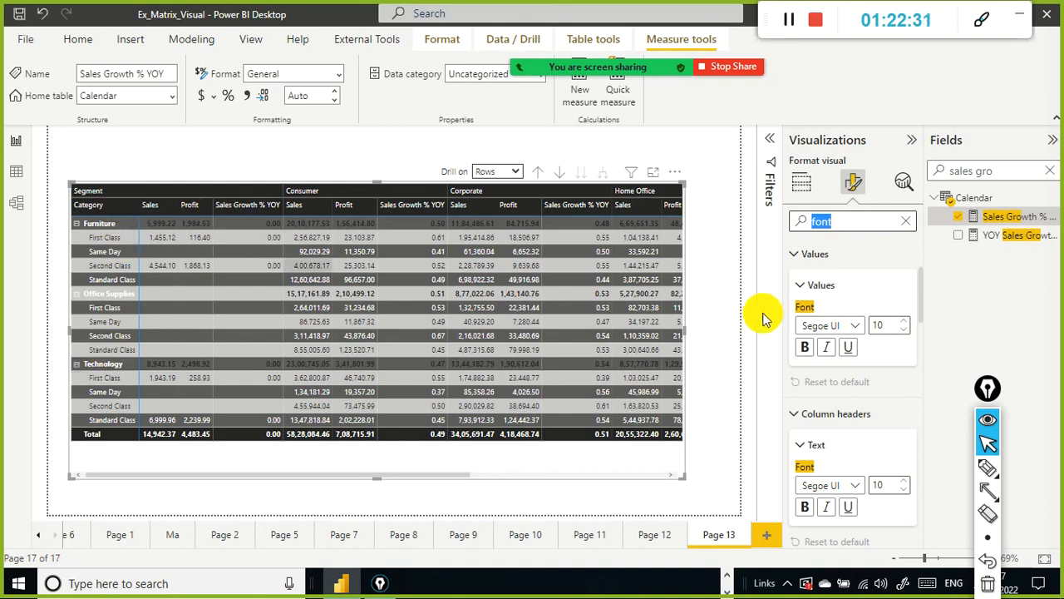
{"action": "scroll", "coordinate": [846, 354], "scroll_direction": "down", "scroll_amount": 4}
{"action": "scroll", "coordinate": [846, 354], "scroll_direction": "down", "scroll_amount": 2}
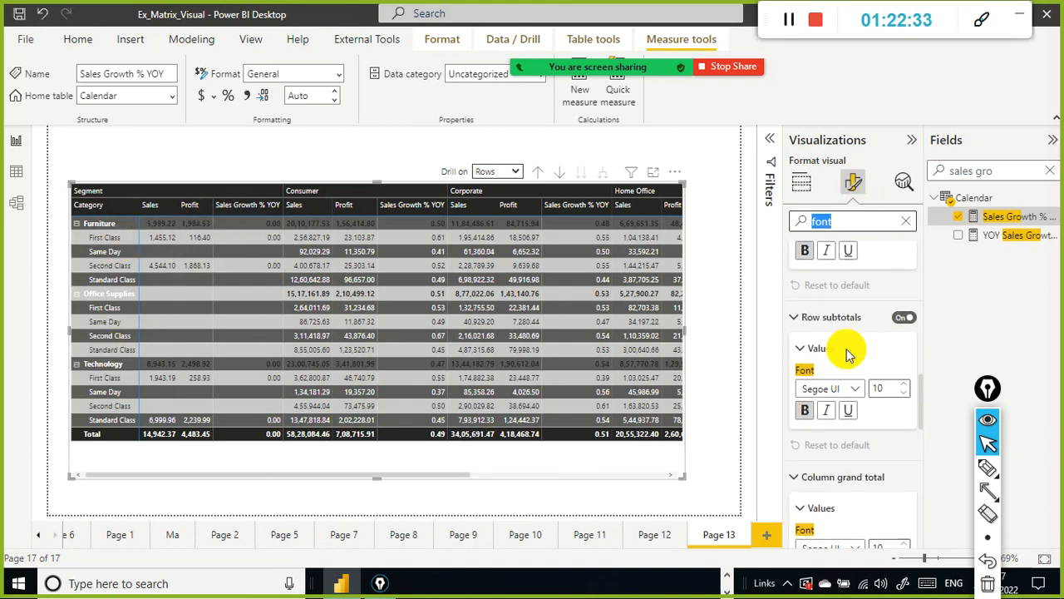
{"action": "scroll", "coordinate": [844, 345], "scroll_direction": "up", "scroll_amount": 4}
{"action": "scroll", "coordinate": [843, 340], "scroll_direction": "down", "scroll_amount": 1}
{"action": "scroll", "coordinate": [843, 332], "scroll_direction": "up", "scroll_amount": 3}
{"action": "scroll", "coordinate": [823, 374], "scroll_direction": "down", "scroll_amount": 2}
{"action": "scroll", "coordinate": [848, 449], "scroll_direction": "down", "scroll_amount": 2}
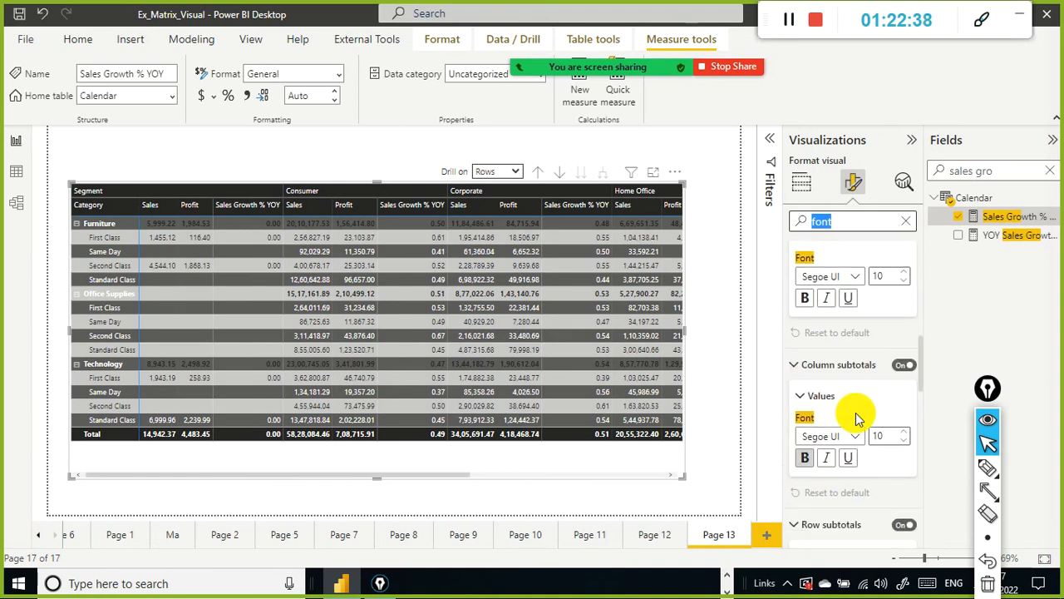
{"action": "scroll", "coordinate": [820, 388], "scroll_direction": "up", "scroll_amount": 1}
{"action": "scroll", "coordinate": [805, 391], "scroll_direction": "down", "scroll_amount": 2}
{"action": "scroll", "coordinate": [805, 401], "scroll_direction": "up", "scroll_amount": 5}
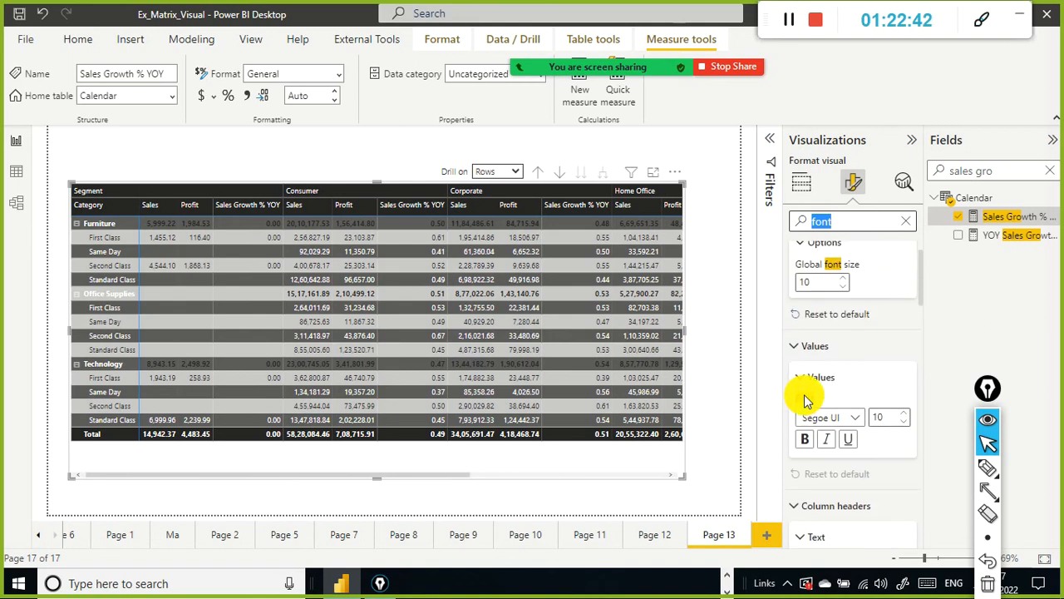
{"action": "scroll", "coordinate": [805, 401], "scroll_direction": "up", "scroll_amount": 1}
{"action": "left_click", "coordinate": [859, 219]}
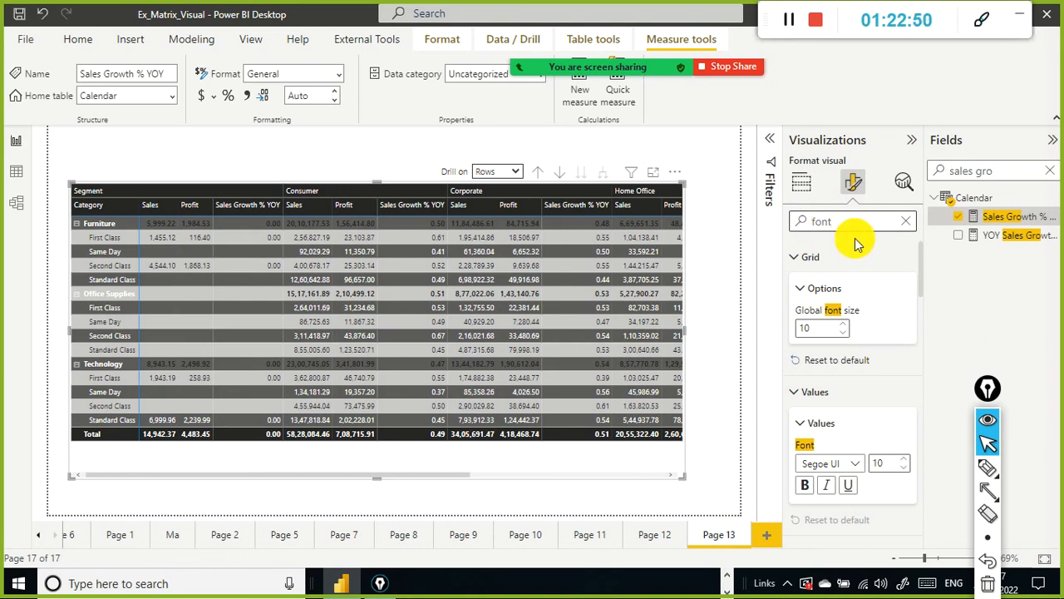
{"action": "scroll", "coordinate": [855, 257], "scroll_direction": "down", "scroll_amount": 2}
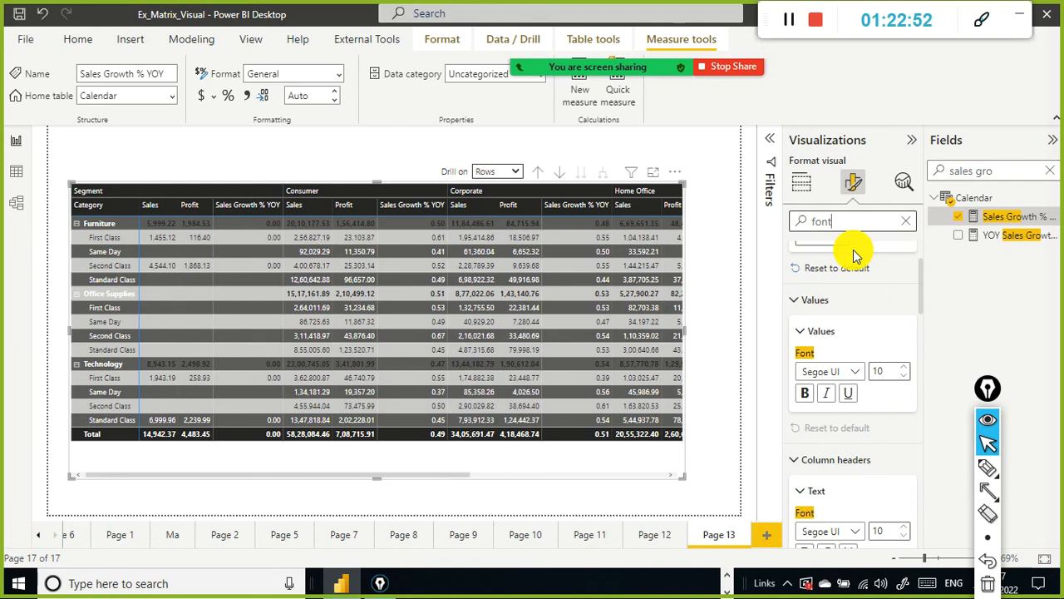
{"action": "scroll", "coordinate": [855, 257], "scroll_direction": "down", "scroll_amount": 8}
{"action": "scroll", "coordinate": [853, 283], "scroll_direction": "down", "scroll_amount": 5}
{"action": "scroll", "coordinate": [853, 283], "scroll_direction": "up", "scroll_amount": 6}
{"action": "scroll", "coordinate": [853, 283], "scroll_direction": "up", "scroll_amount": 5}
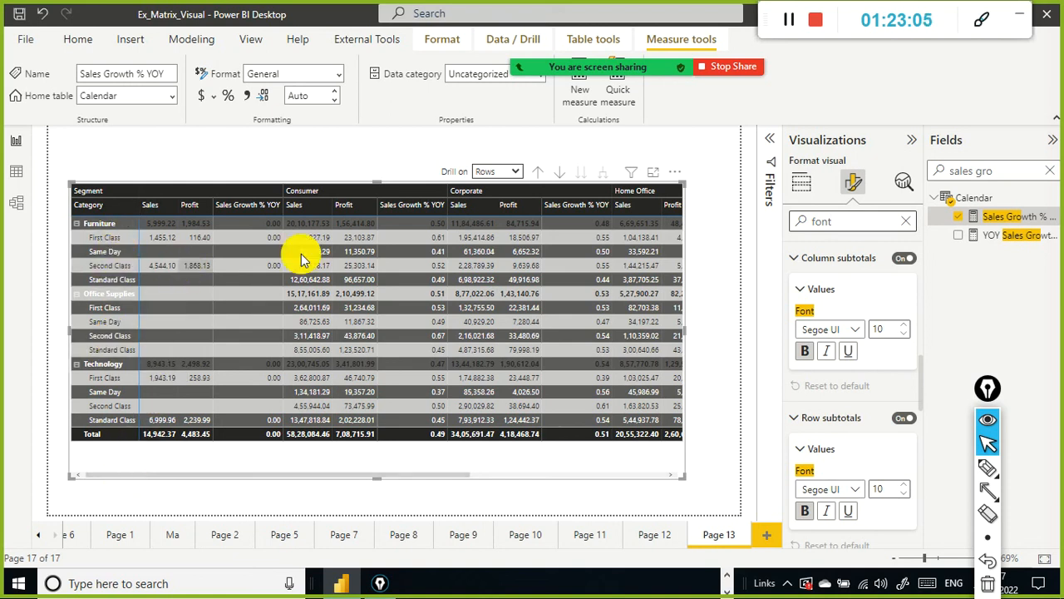
Step: Search the visual's format options for font, and turn on the visual's title and tooltips from the results
{"action": "left_click", "coordinate": [849, 223]}
{"action": "key", "text": "BackSpace"}
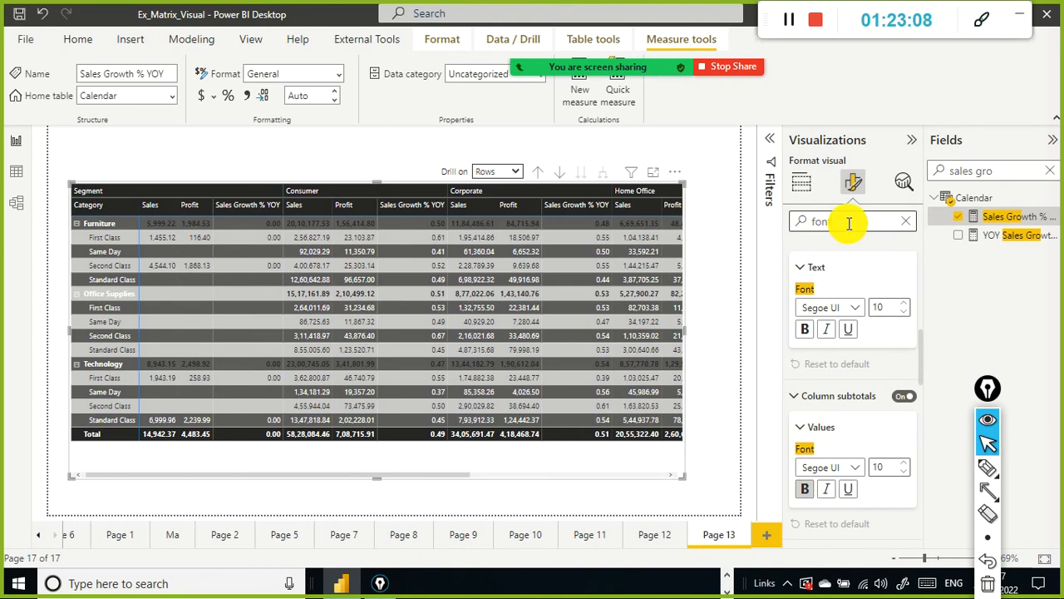
{"action": "type", "text": "t"}
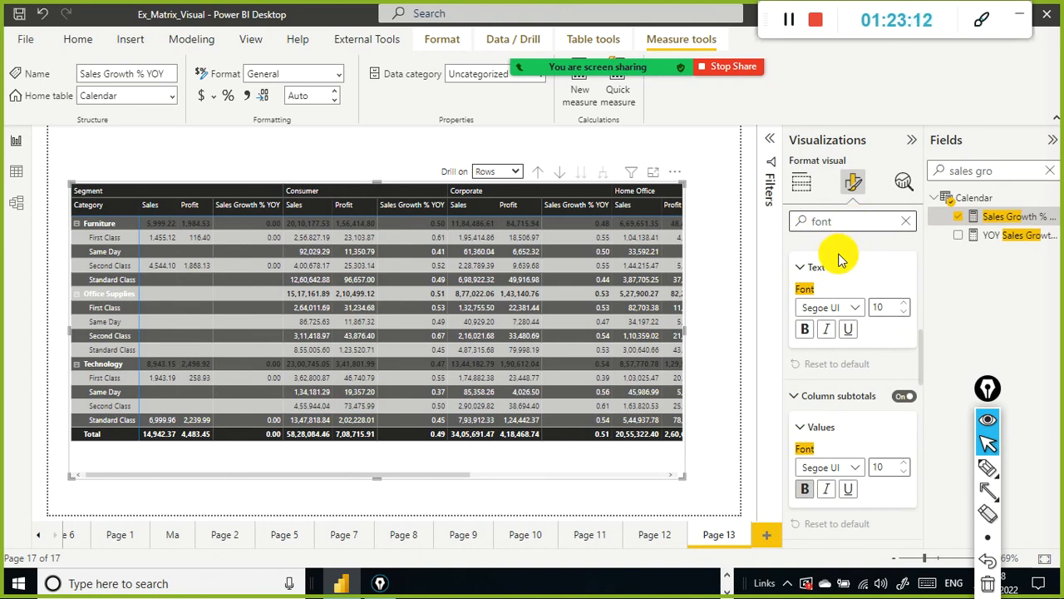
{"action": "scroll", "coordinate": [840, 265], "scroll_direction": "down", "scroll_amount": 5}
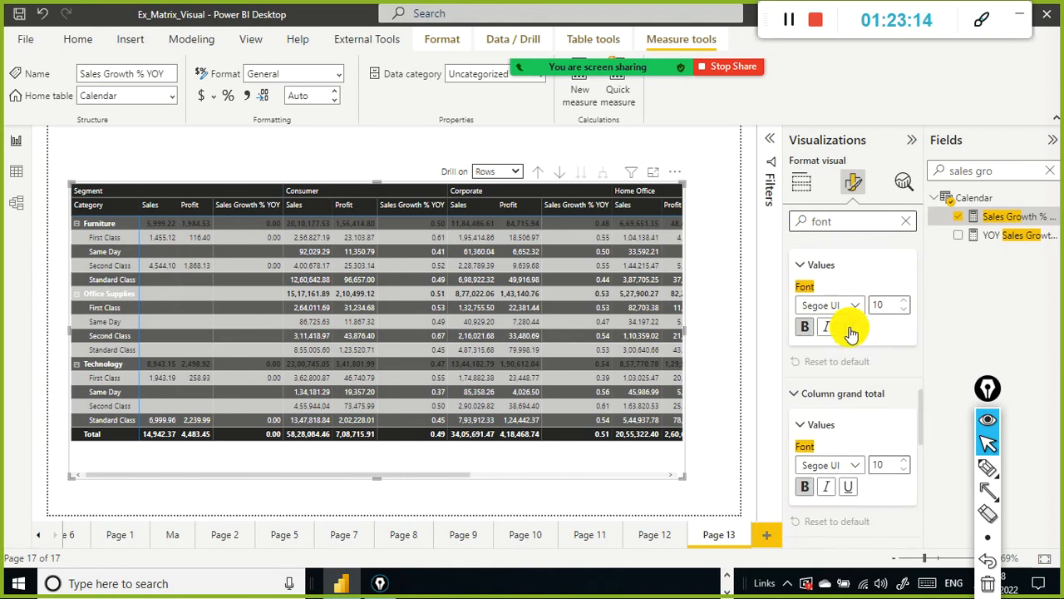
{"action": "scroll", "coordinate": [851, 323], "scroll_direction": "up", "scroll_amount": 2}
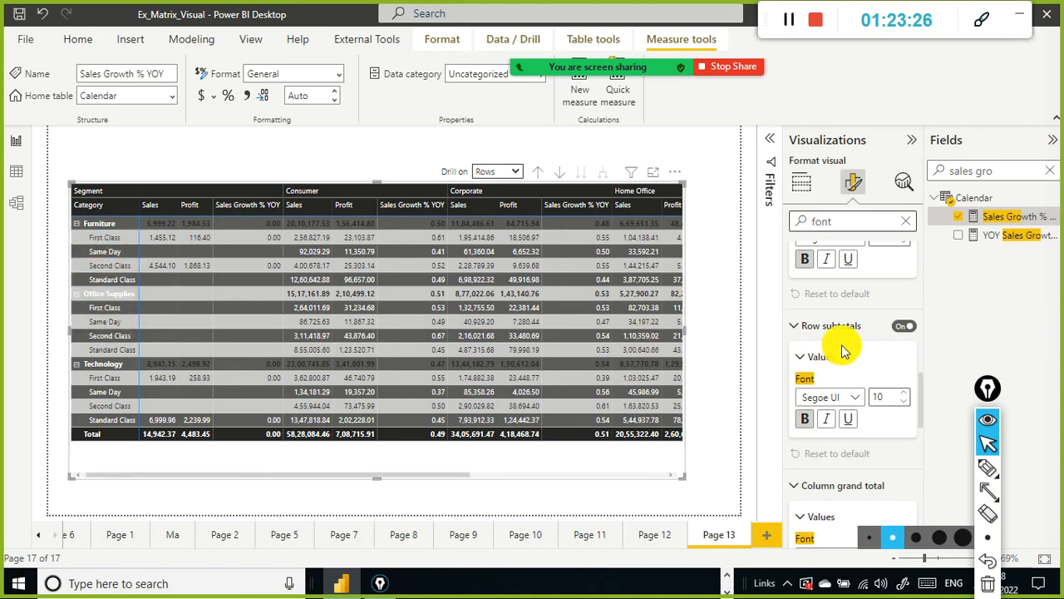
{"action": "scroll", "coordinate": [831, 382], "scroll_direction": "down", "scroll_amount": 2}
{"action": "scroll", "coordinate": [829, 394], "scroll_direction": "down", "scroll_amount": 6}
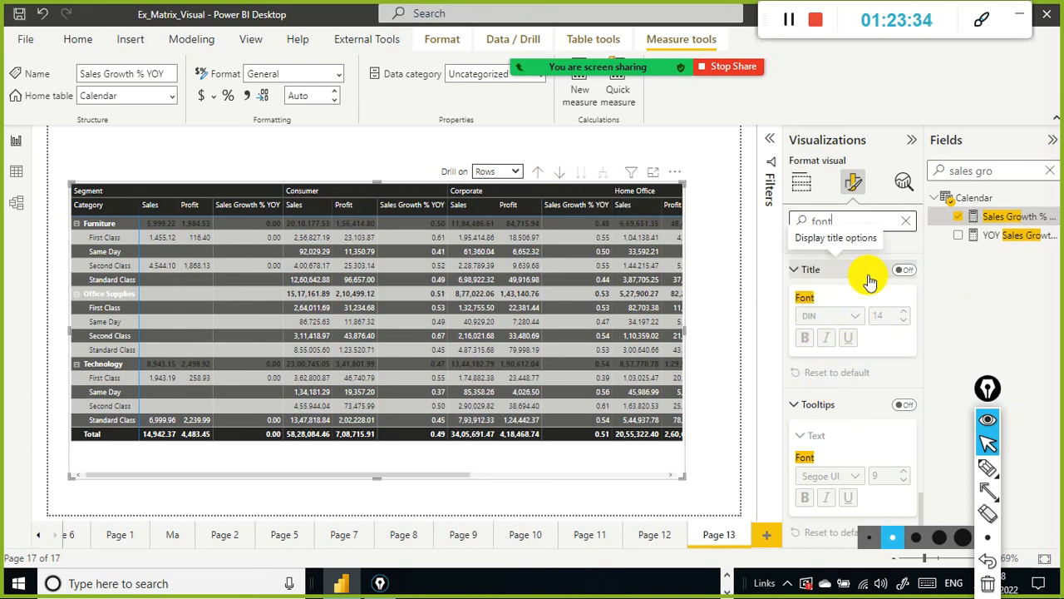
{"action": "left_click", "coordinate": [912, 271]}
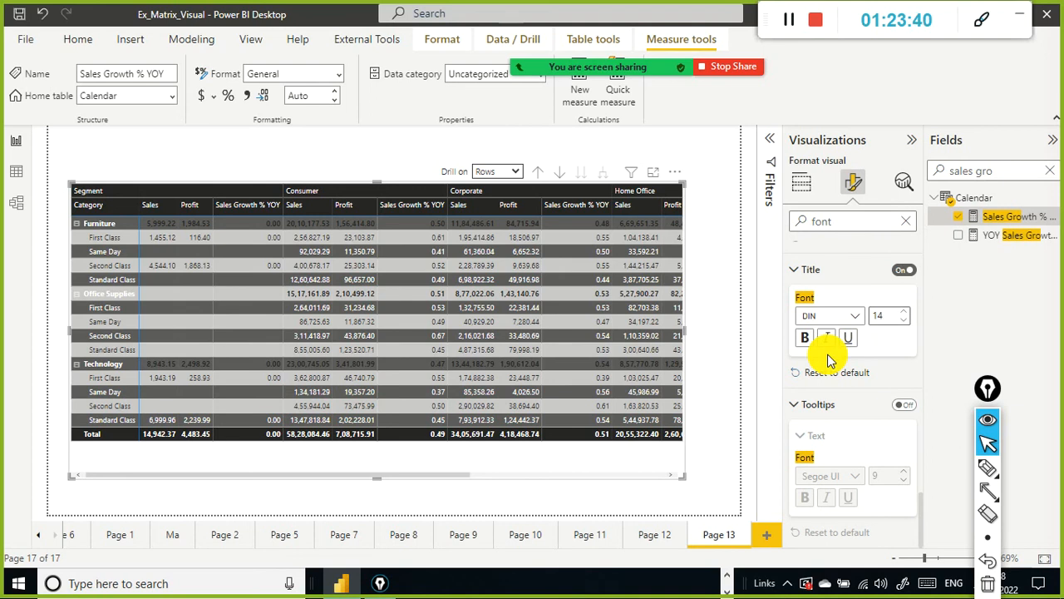
{"action": "left_click", "coordinate": [905, 406]}
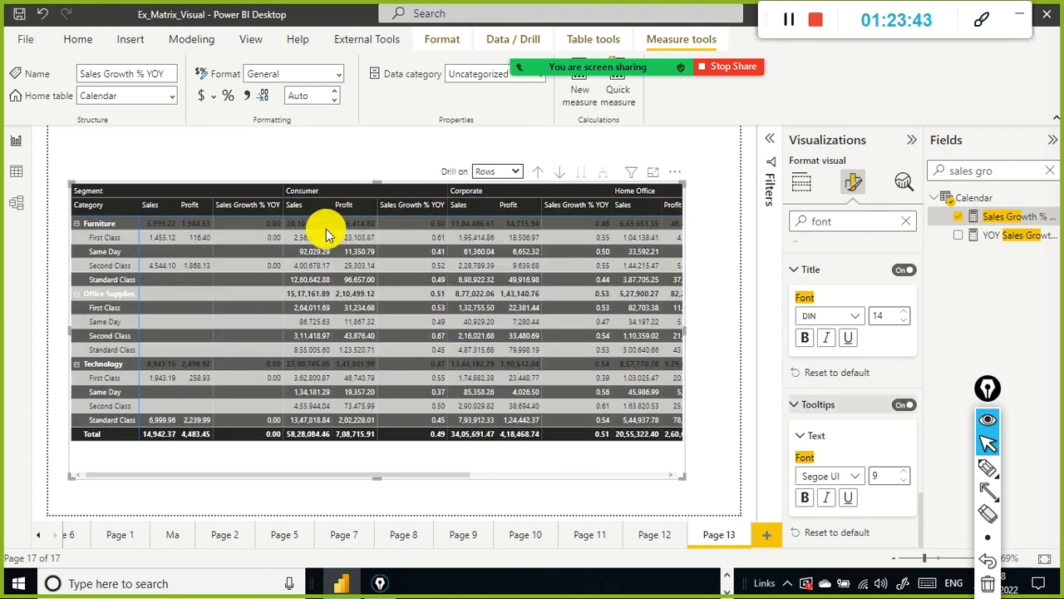
Step: Hover over matrix cells to examine their tooltips and scroll through the font settings again
{"action": "mouse_move", "coordinate": [316, 233]}
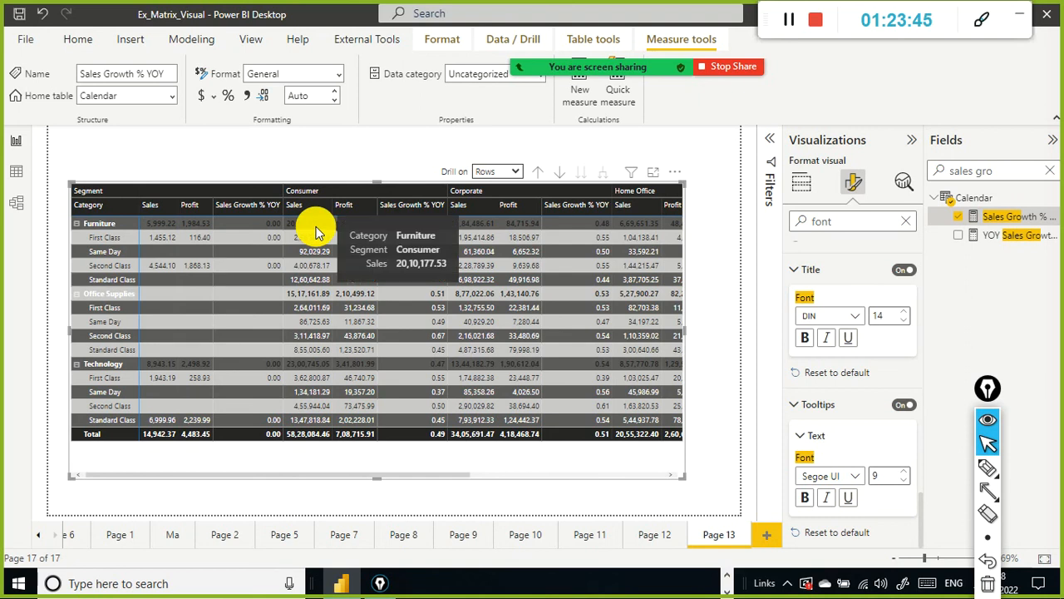
{"action": "mouse_move", "coordinate": [206, 267]}
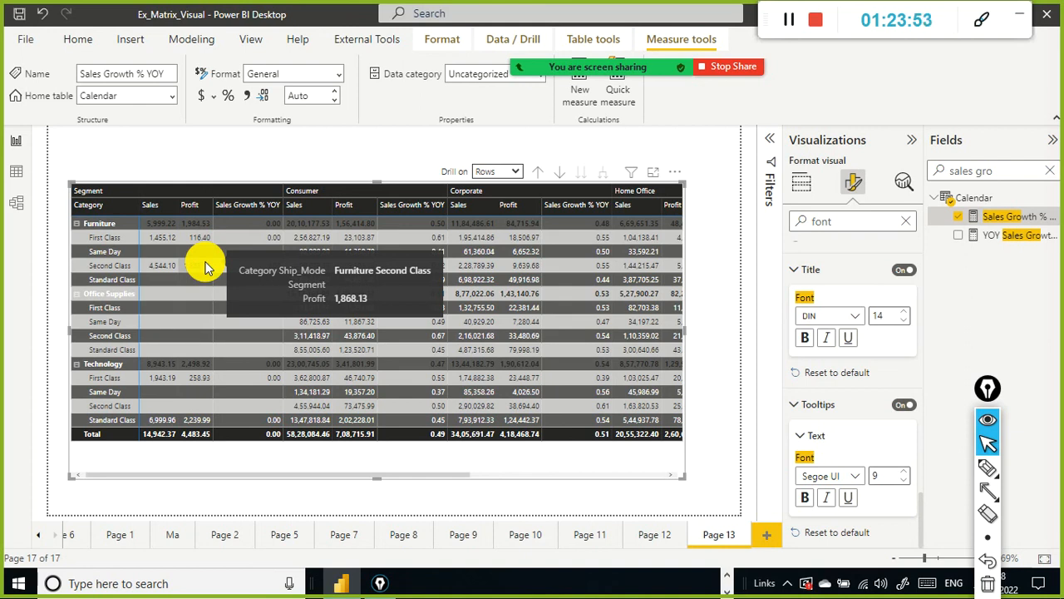
{"action": "mouse_move", "coordinate": [312, 274]}
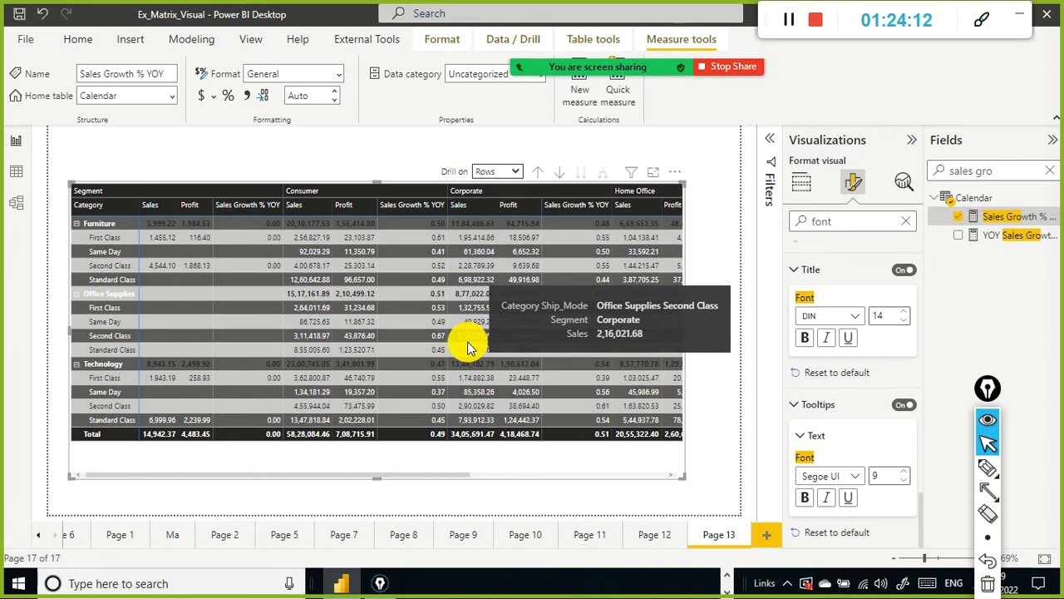
{"action": "scroll", "coordinate": [841, 339], "scroll_direction": "up", "scroll_amount": 5}
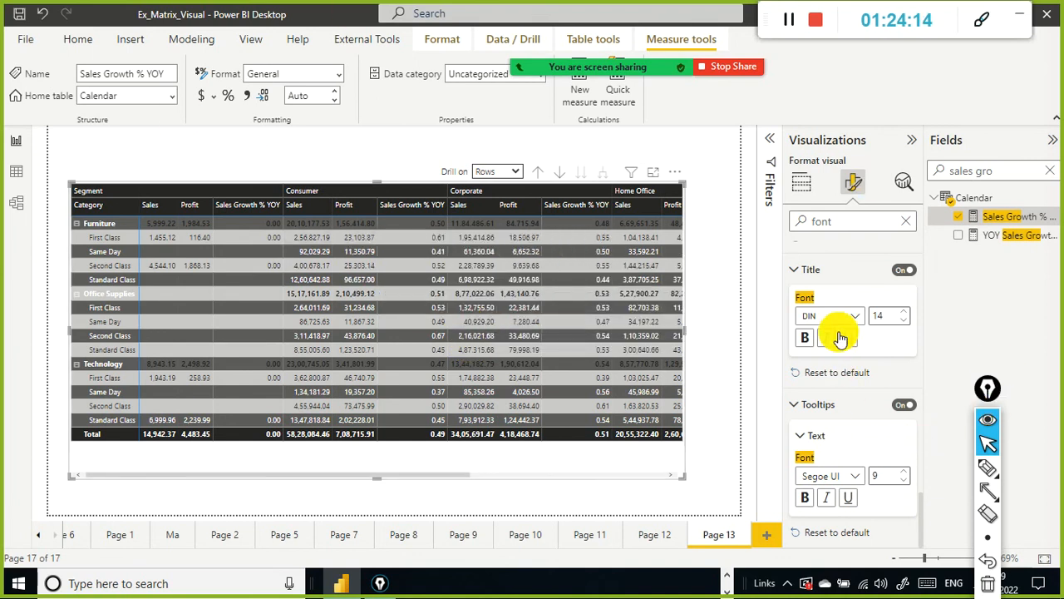
{"action": "scroll", "coordinate": [842, 353], "scroll_direction": "up", "scroll_amount": 6}
{"action": "scroll", "coordinate": [841, 356], "scroll_direction": "down", "scroll_amount": 4}
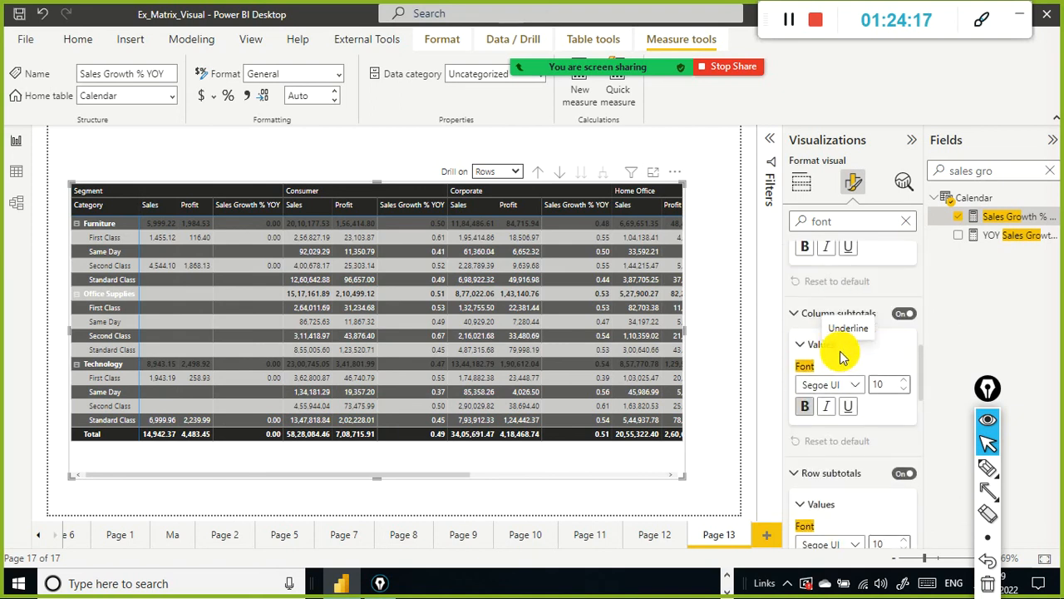
{"action": "scroll", "coordinate": [844, 364], "scroll_direction": "down", "scroll_amount": 5}
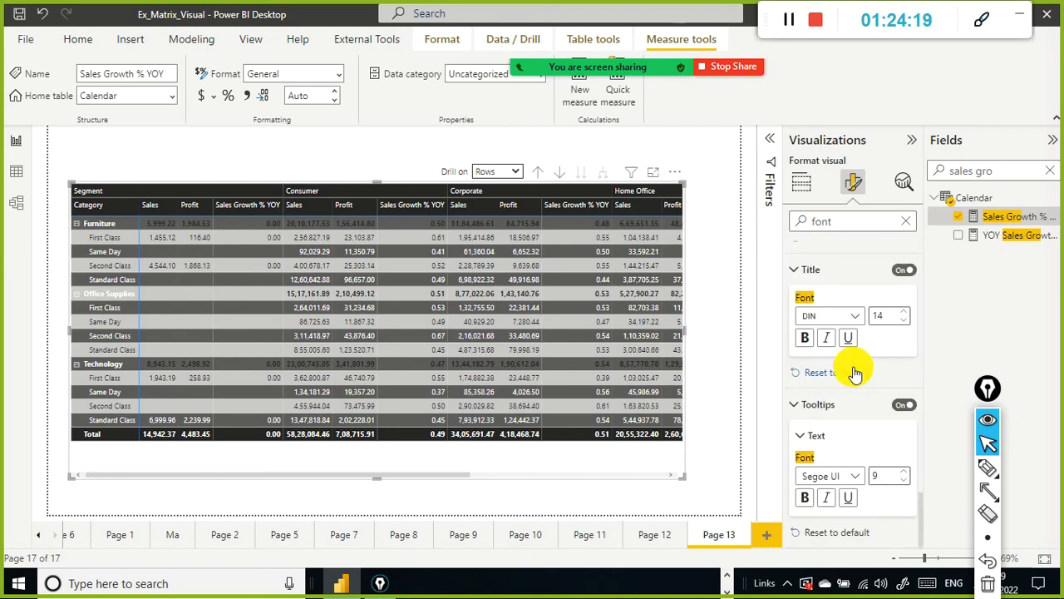
{"action": "scroll", "coordinate": [854, 374], "scroll_direction": "up", "scroll_amount": 3}
Step: Search the format options for stepped layout and switch the row headers' stepped layout off
{"action": "left_click", "coordinate": [905, 222]}
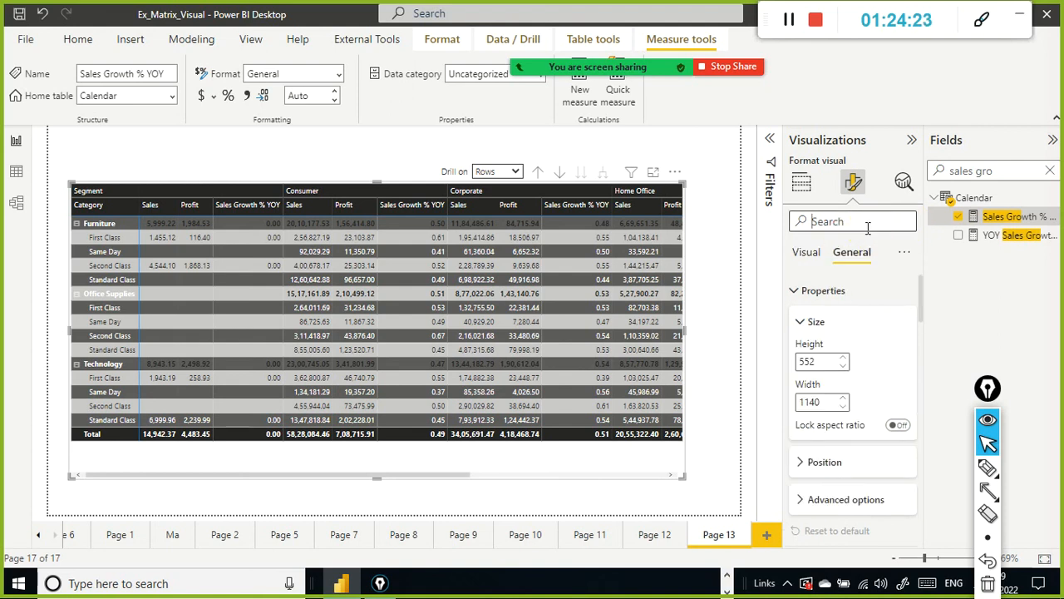
{"action": "type", "text": "step"}
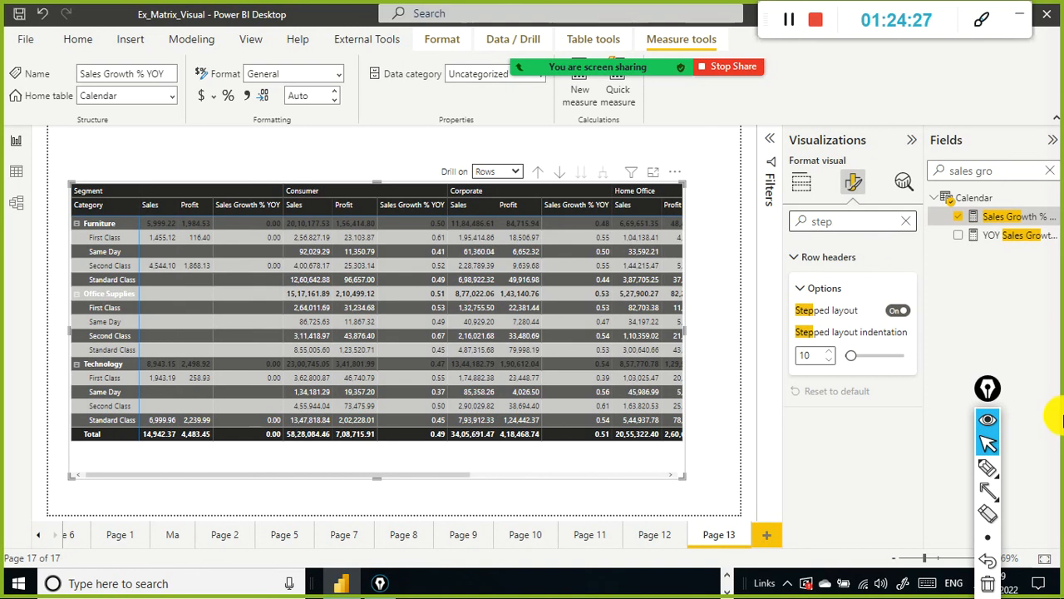
{"action": "left_click", "coordinate": [900, 312]}
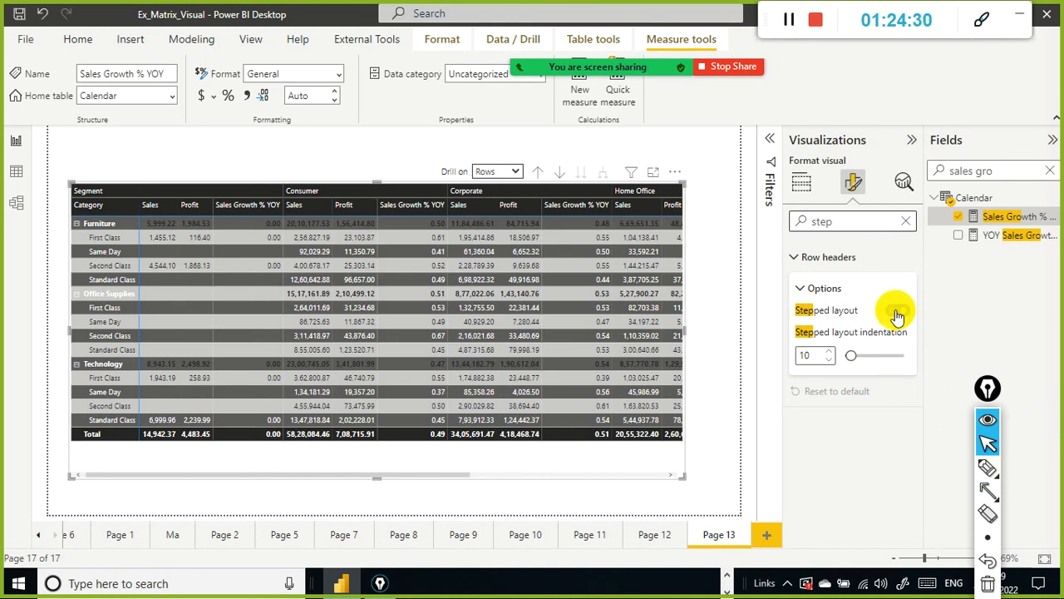
{"action": "left_click", "coordinate": [889, 313]}
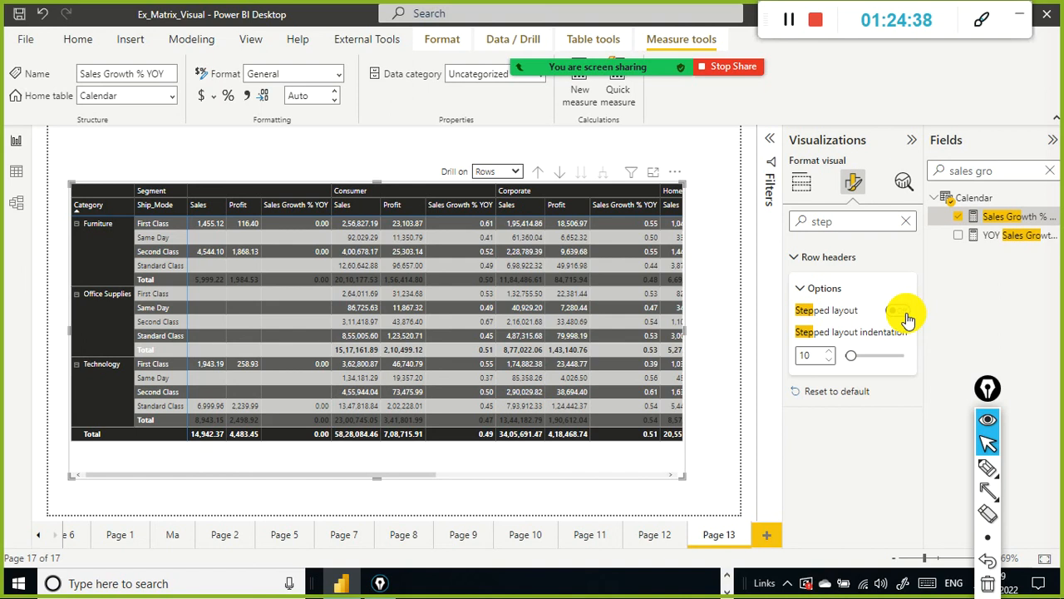
{"action": "left_click", "coordinate": [898, 311]}
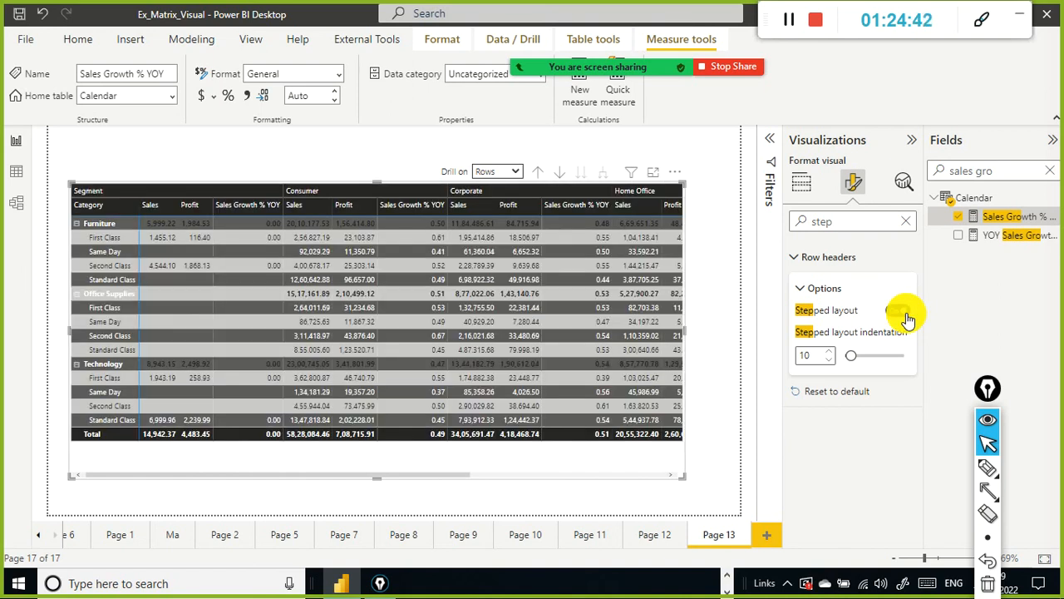
{"action": "left_click", "coordinate": [896, 313]}
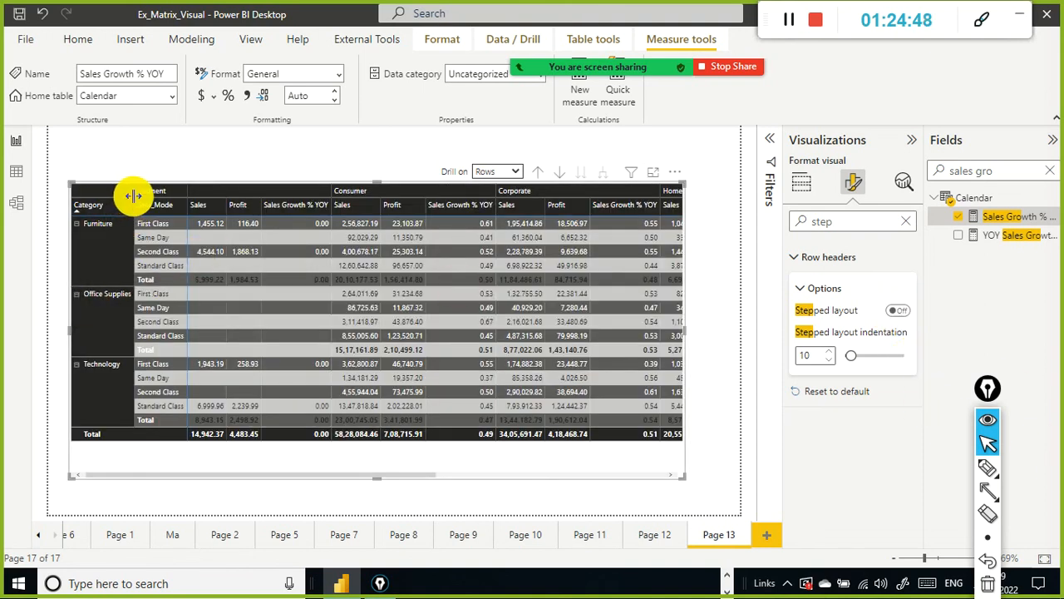
Step: Widen the Category row header column and set the stepped layout indentation to 31
{"action": "left_click_drag", "start_coordinate": [132, 196], "coordinate": [170, 196]}
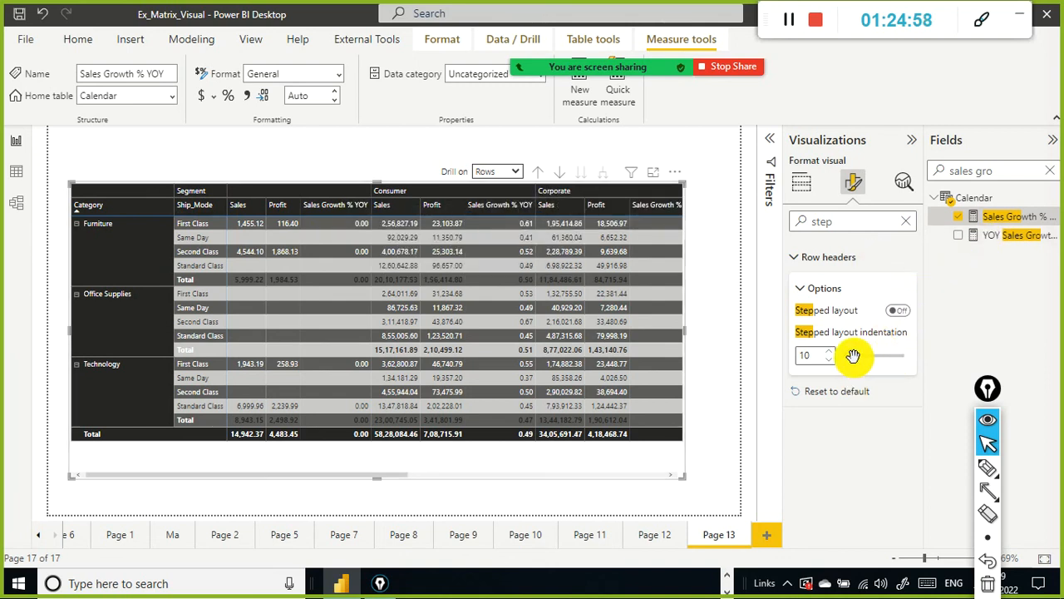
{"action": "mouse_move", "coordinate": [853, 364]}
{"action": "left_mouse_down"}
{"action": "mouse_move", "coordinate": [865, 368]}
{"action": "mouse_move", "coordinate": [863, 358]}
{"action": "left_mouse_up"}
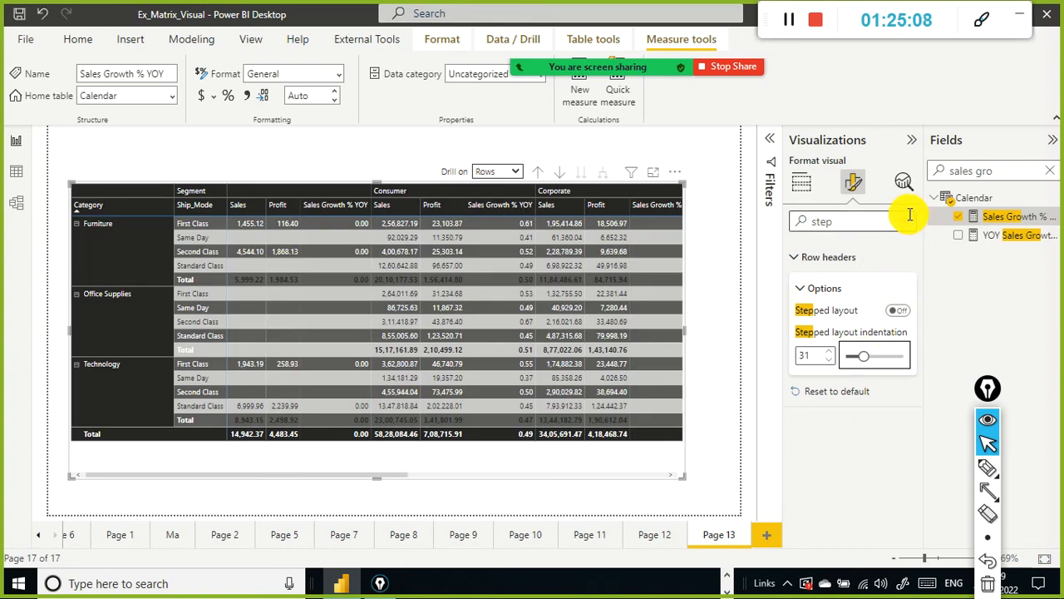
Step: Search the format options for show and stepped settings and browse the visual's General properties
{"action": "left_click", "coordinate": [903, 221]}
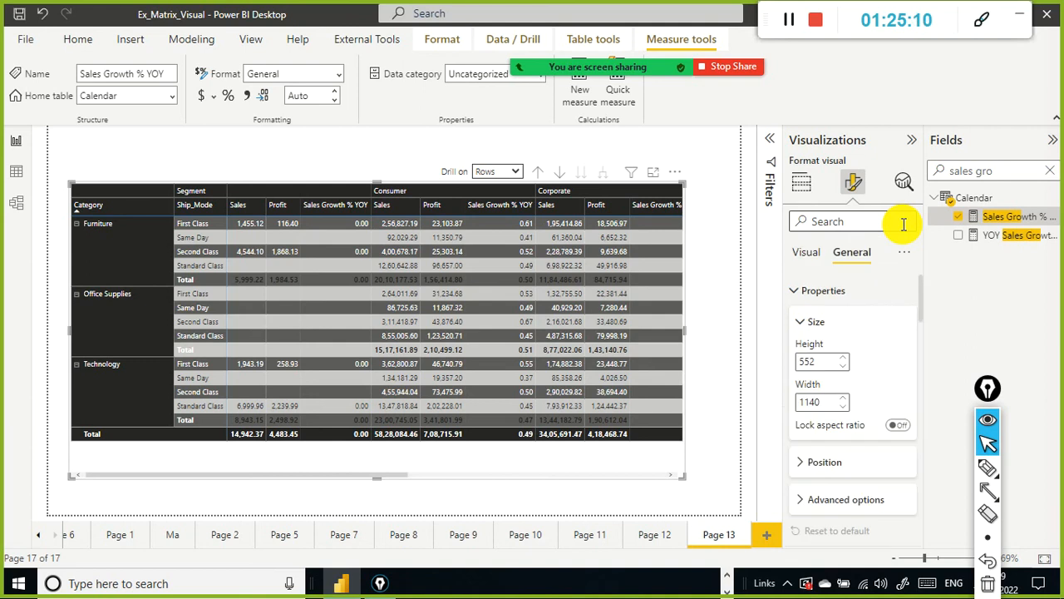
{"action": "left_click", "coordinate": [861, 222]}
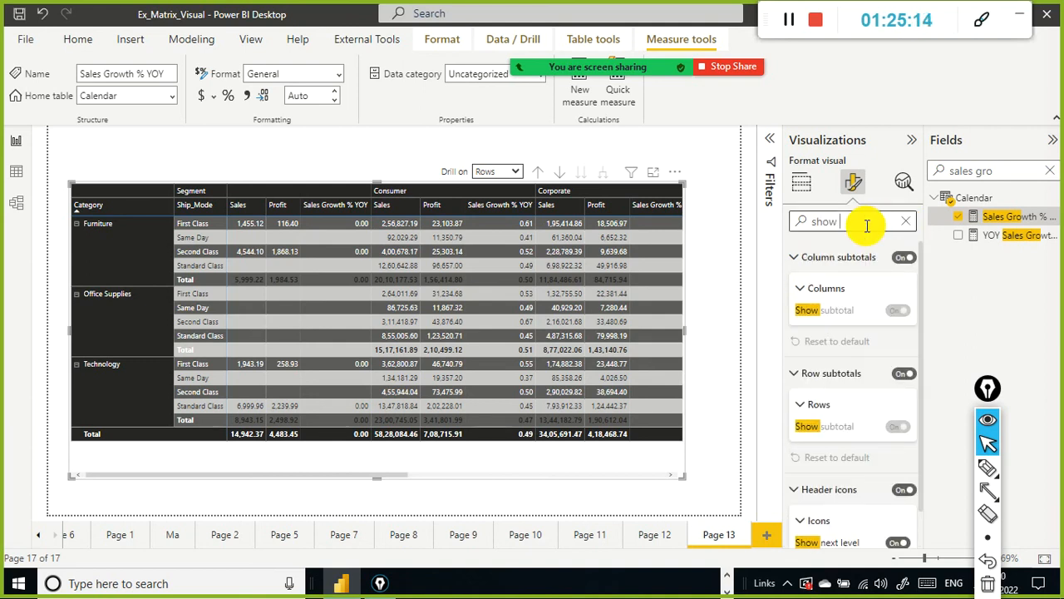
{"action": "type", "text": "show o"}
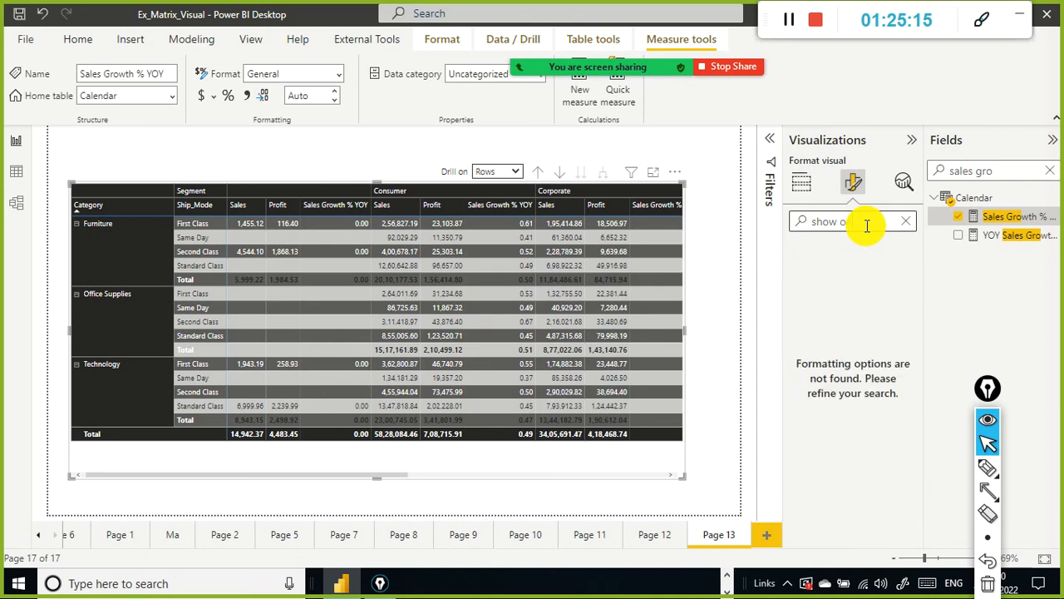
{"action": "key", "text": "BackSpace"}
{"action": "key", "text": "BackSpace"}
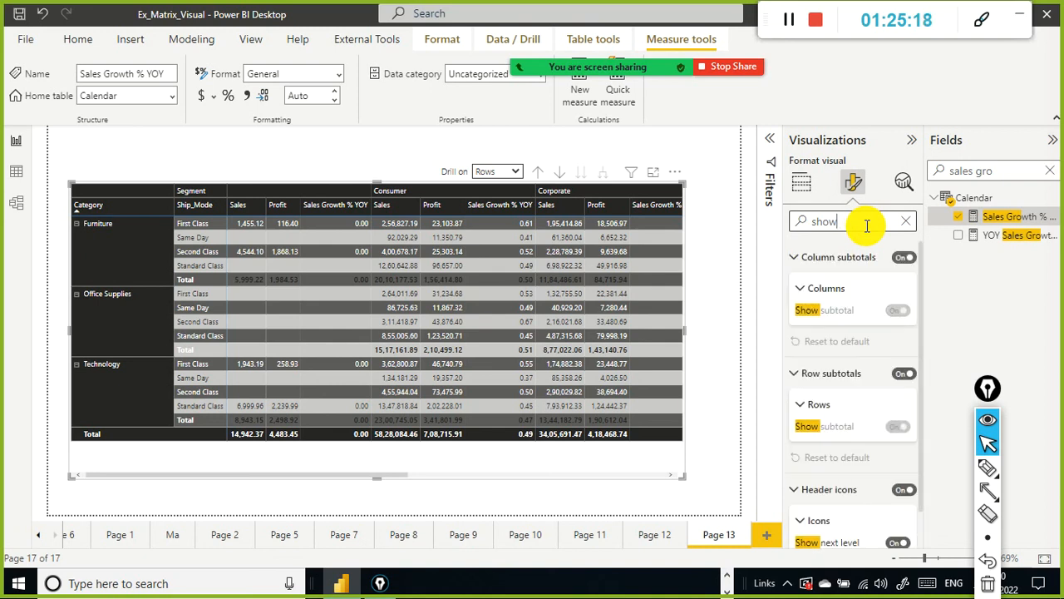
{"action": "type", "text": "ste"}
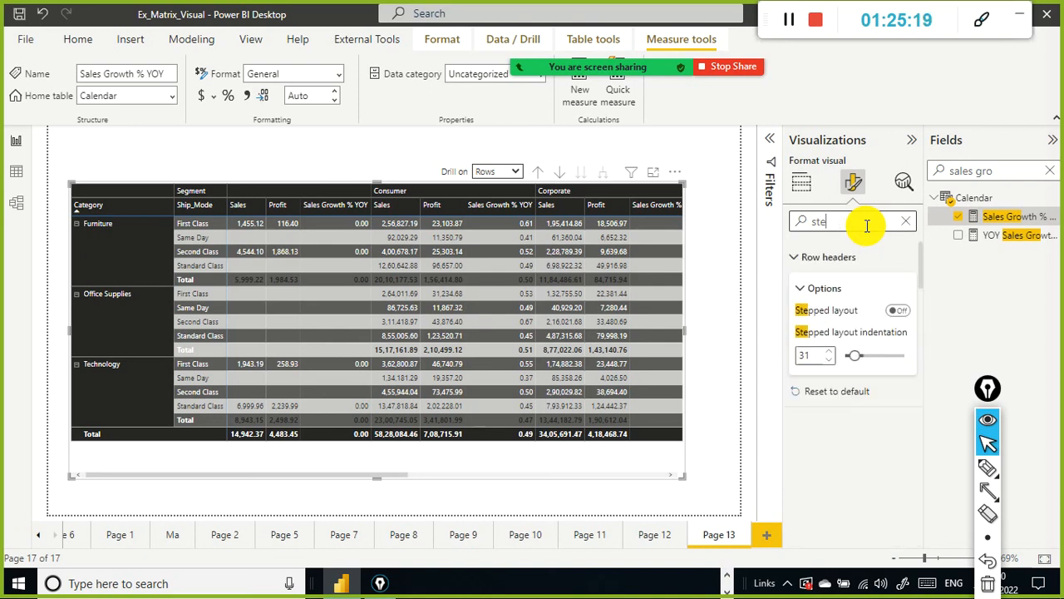
{"action": "type", "text": "pped"}
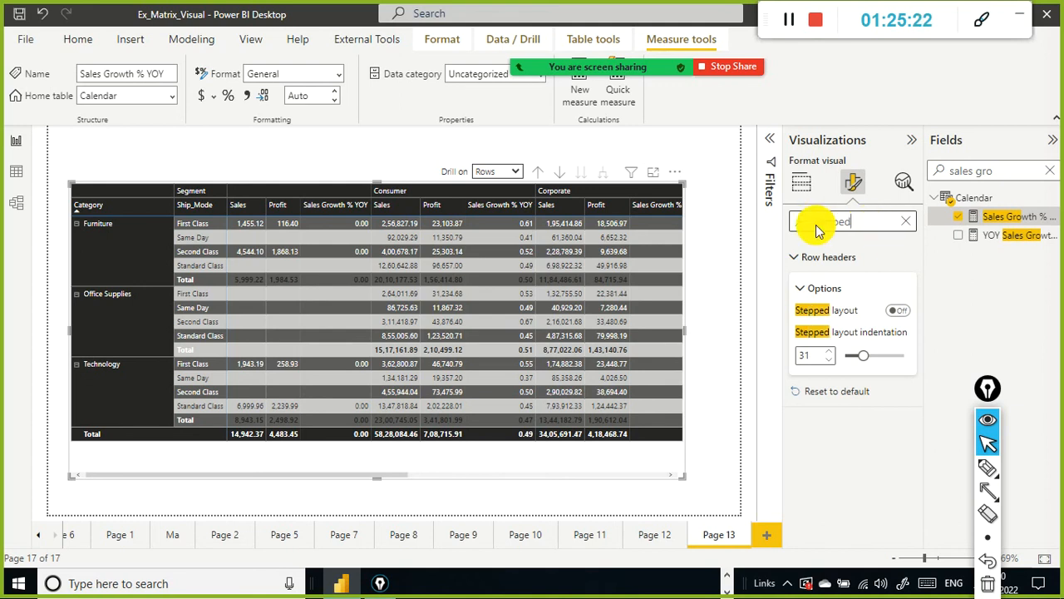
{"action": "left_click", "coordinate": [905, 221]}
{"action": "scroll", "coordinate": [848, 297], "scroll_direction": "down", "scroll_amount": 2}
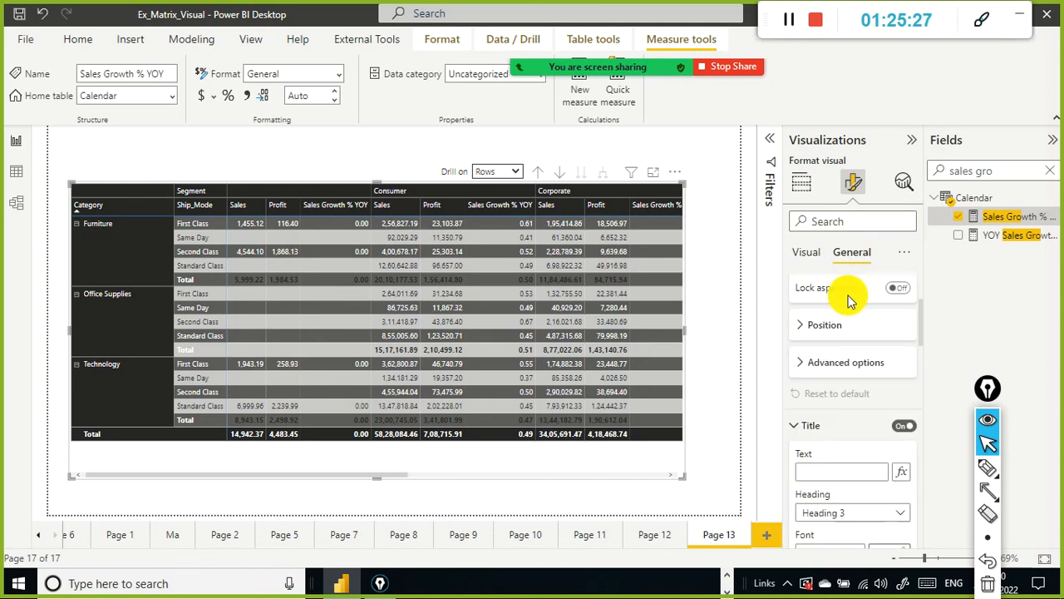
{"action": "scroll", "coordinate": [849, 301], "scroll_direction": "down", "scroll_amount": 3}
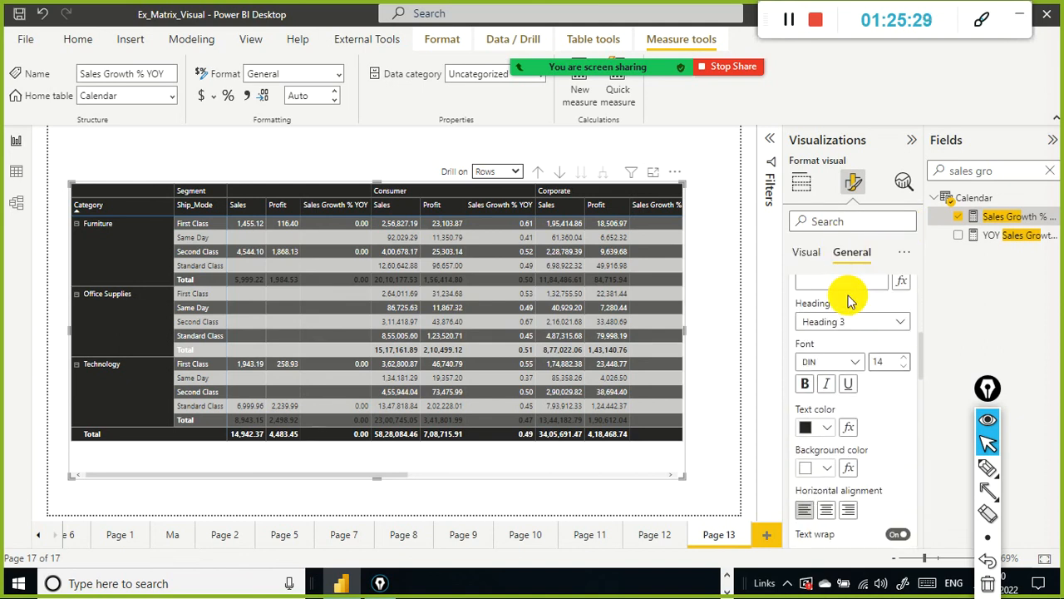
{"action": "scroll", "coordinate": [849, 301], "scroll_direction": "down", "scroll_amount": 2}
{"action": "scroll", "coordinate": [849, 301], "scroll_direction": "up", "scroll_amount": 10}
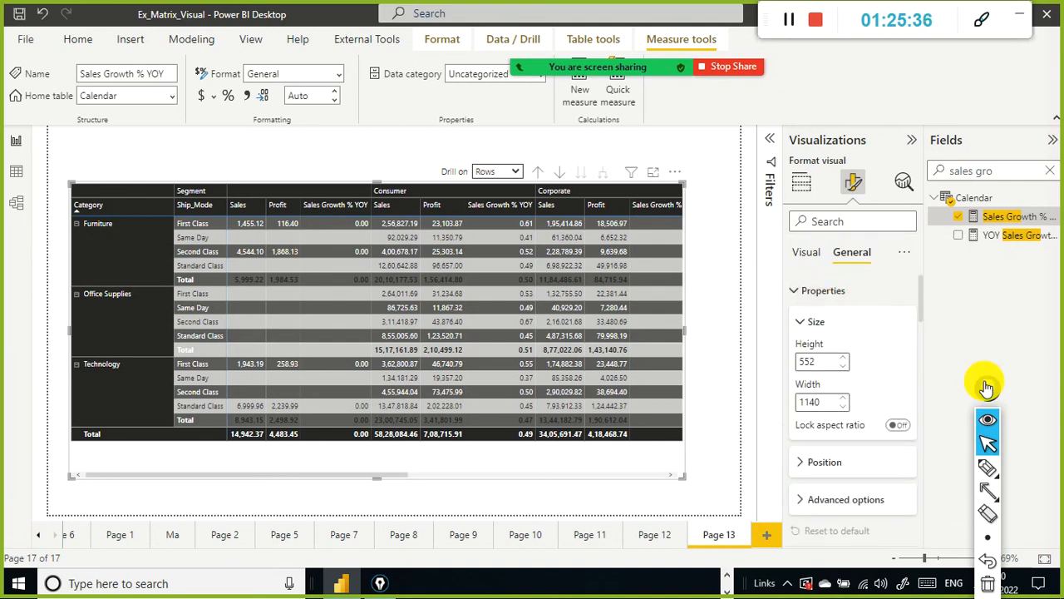
{"action": "left_click_drag", "start_coordinate": [986, 388], "coordinate": [1019, 314]}
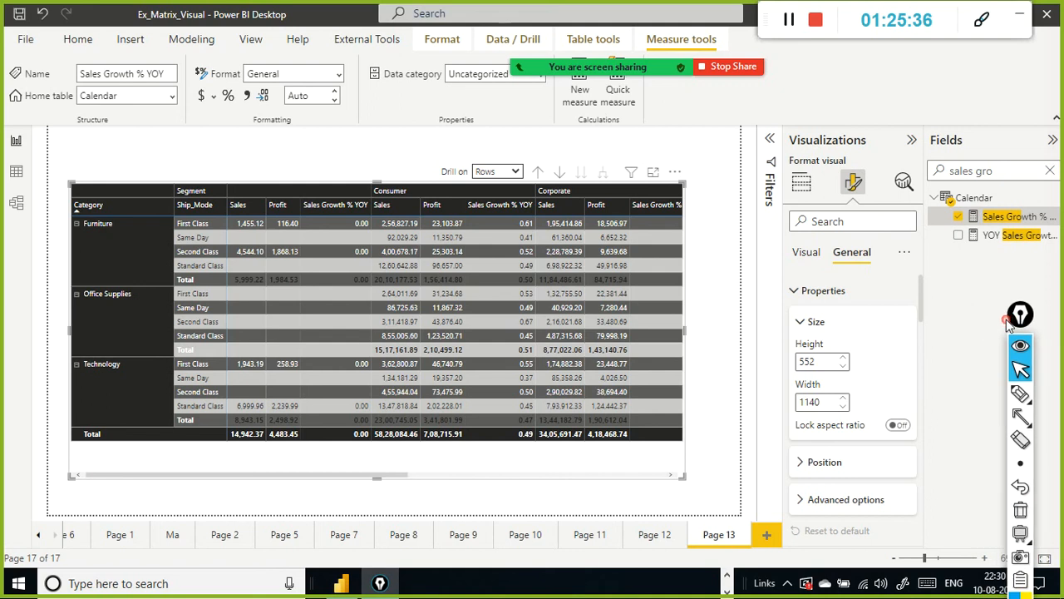
Step: Open the format pane settings' more options to display the report settings in the Options dialog
{"action": "left_click", "coordinate": [904, 255]}
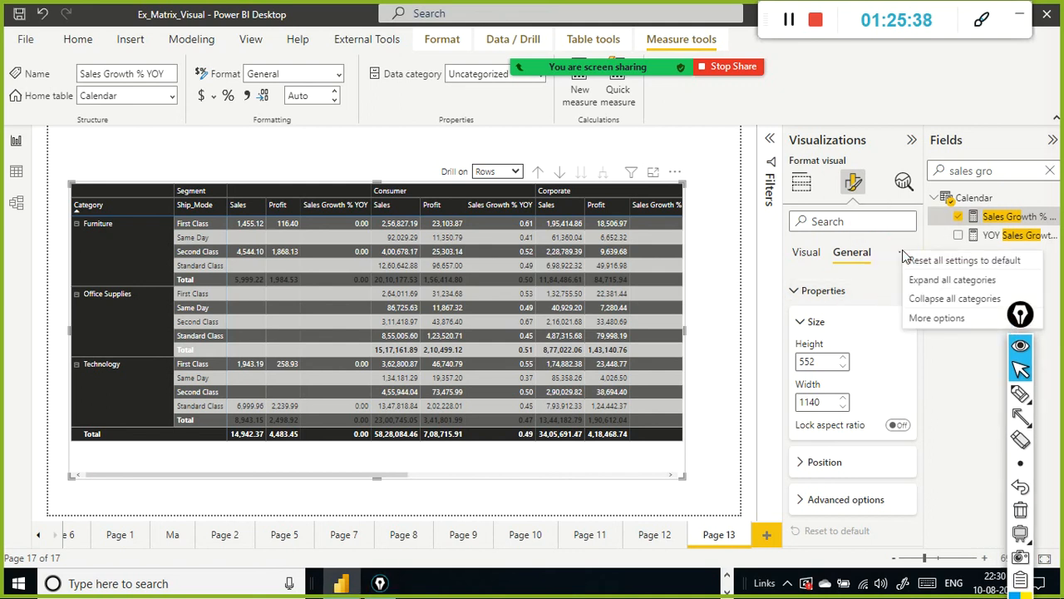
{"action": "left_click", "coordinate": [956, 371]}
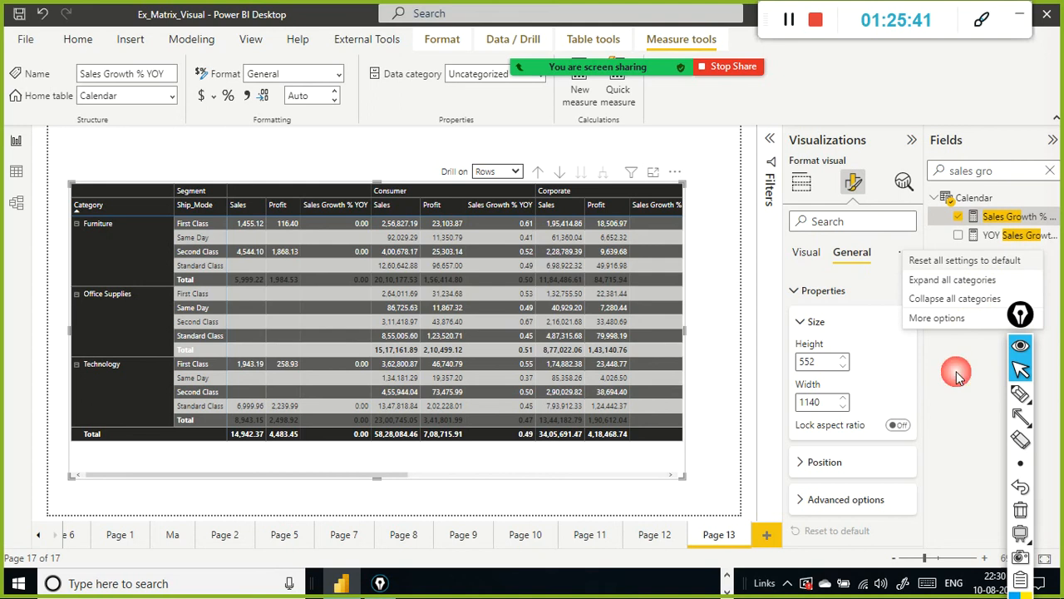
{"action": "left_click", "coordinate": [902, 251]}
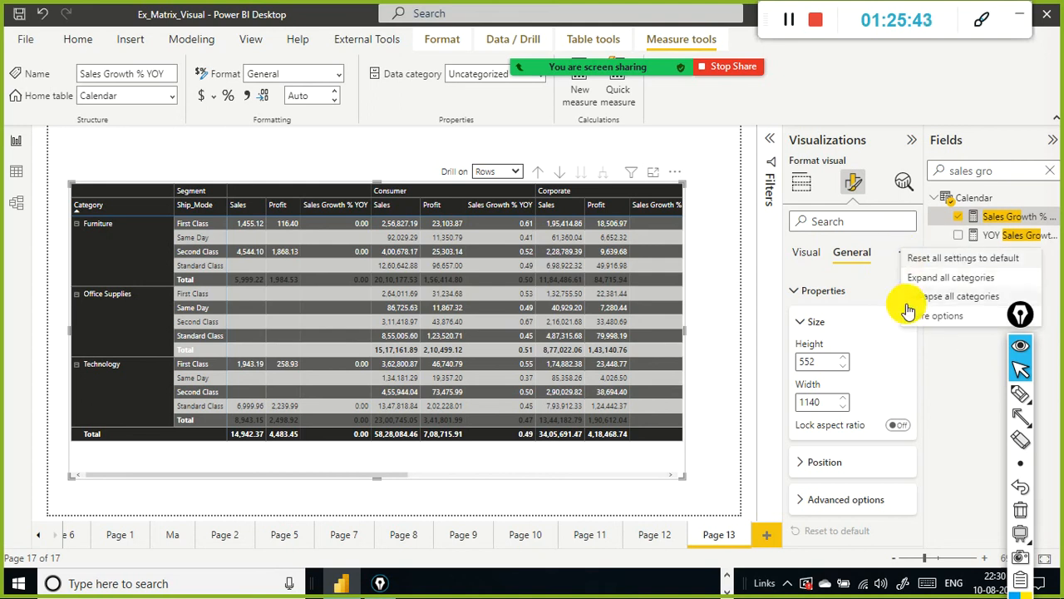
{"action": "left_click", "coordinate": [908, 309]}
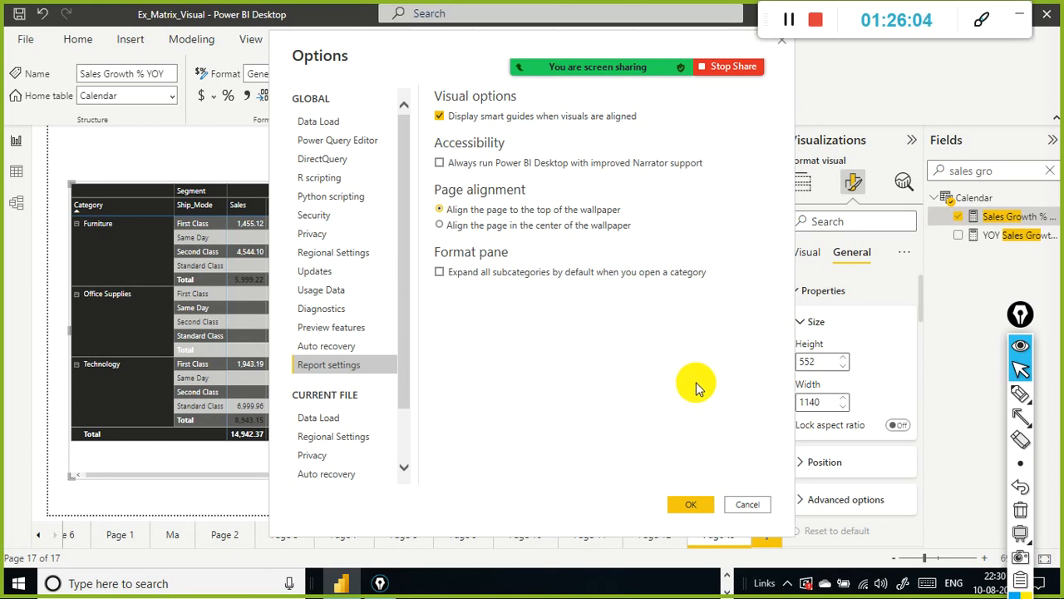
Step: Close the Options dialog and expand the row subtotals and column subtotals settings of the matrix's visual formatting
{"action": "left_click", "coordinate": [746, 504]}
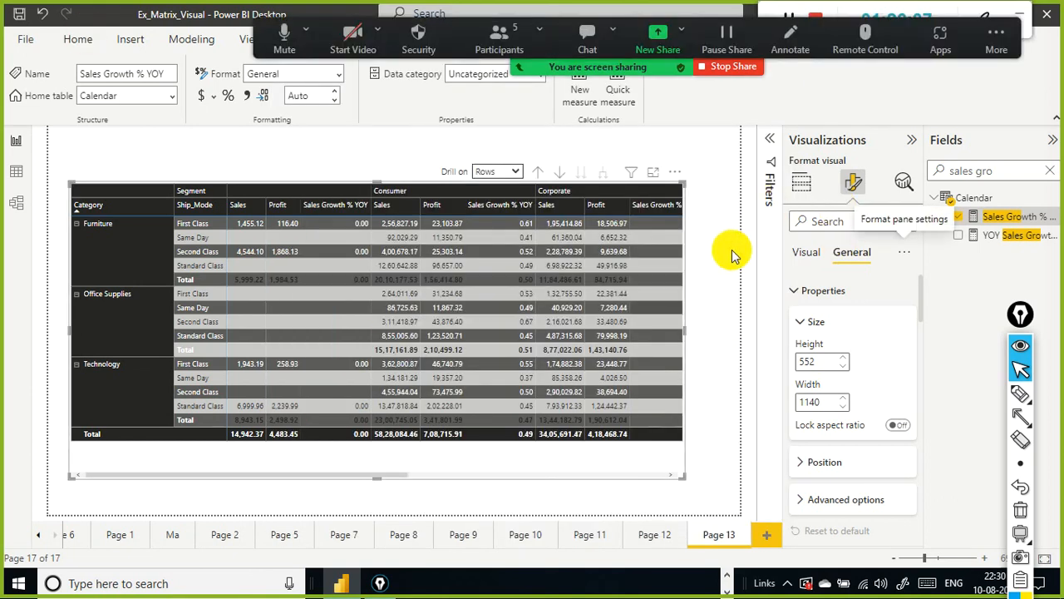
{"action": "left_click", "coordinate": [912, 254]}
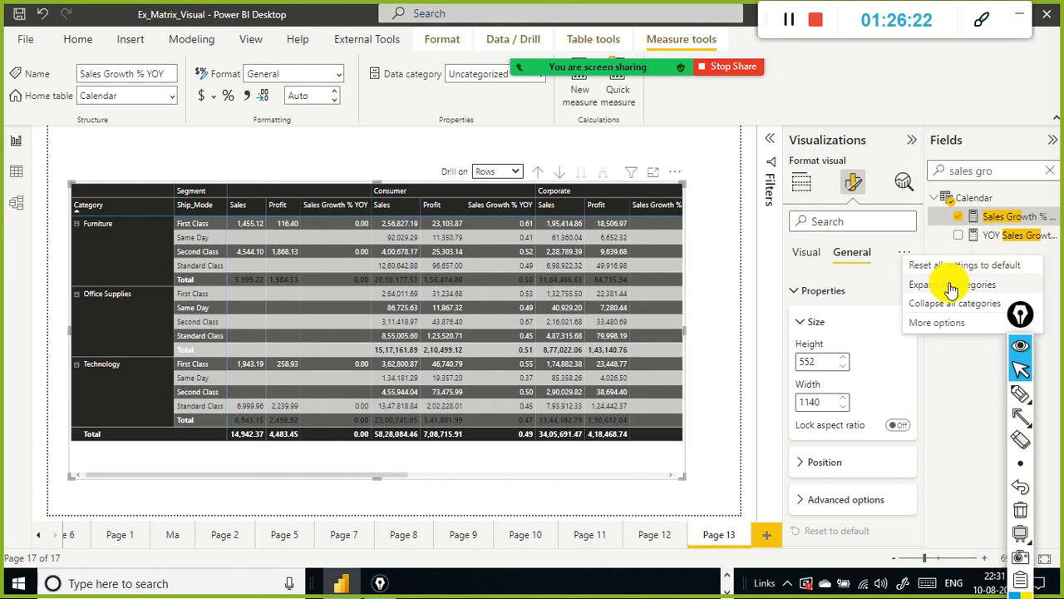
{"action": "left_click", "coordinate": [804, 253]}
{"action": "scroll", "coordinate": [840, 291], "scroll_direction": "down", "scroll_amount": 3}
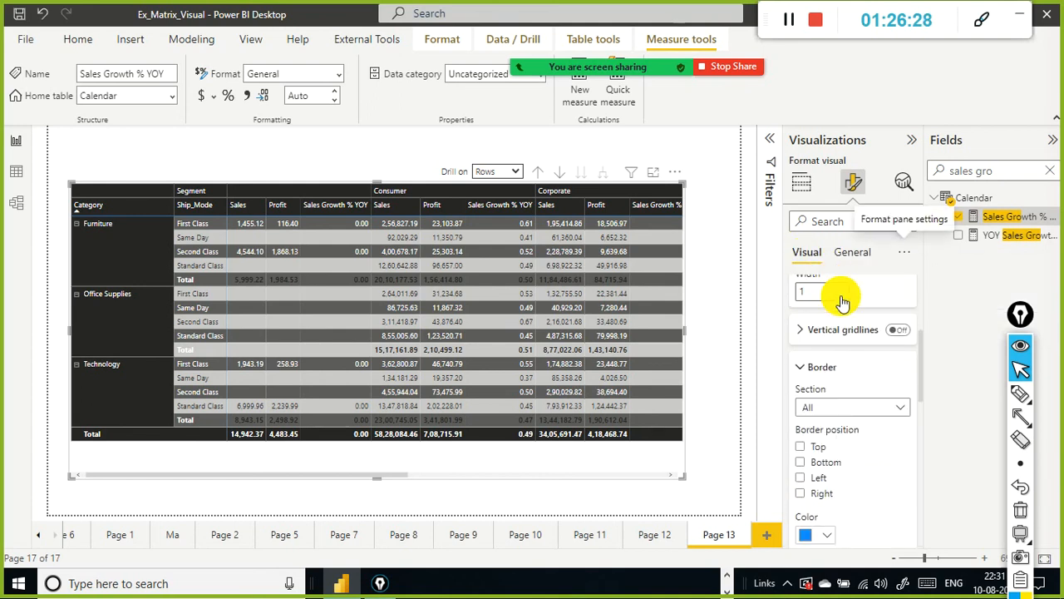
{"action": "scroll", "coordinate": [842, 301], "scroll_direction": "down", "scroll_amount": 10}
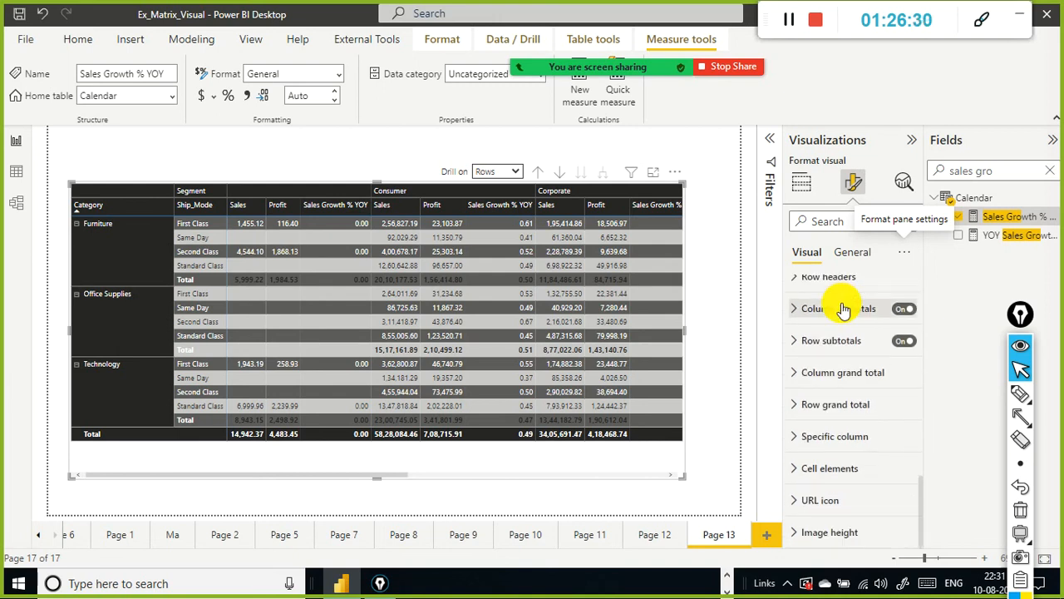
{"action": "left_click", "coordinate": [791, 342]}
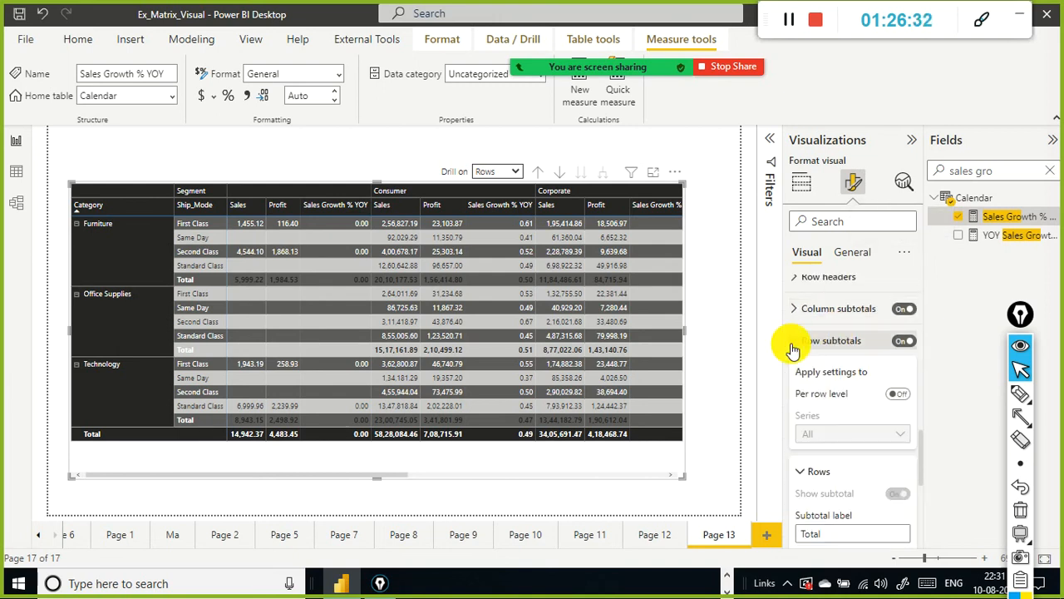
{"action": "left_click", "coordinate": [798, 311]}
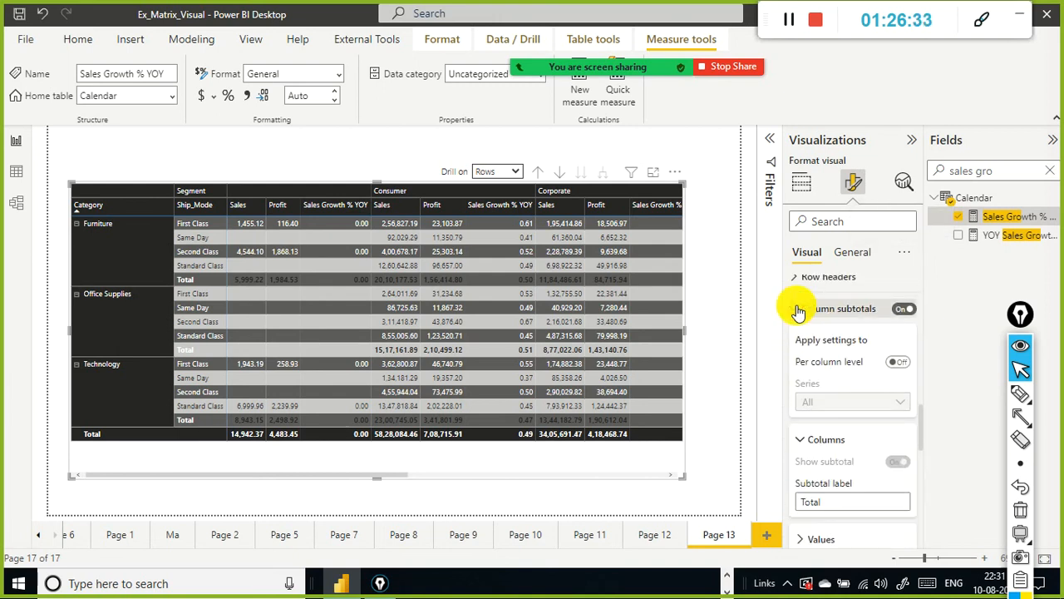
Step: Toggle column subtotals off and back on
{"action": "left_click", "coordinate": [904, 309]}
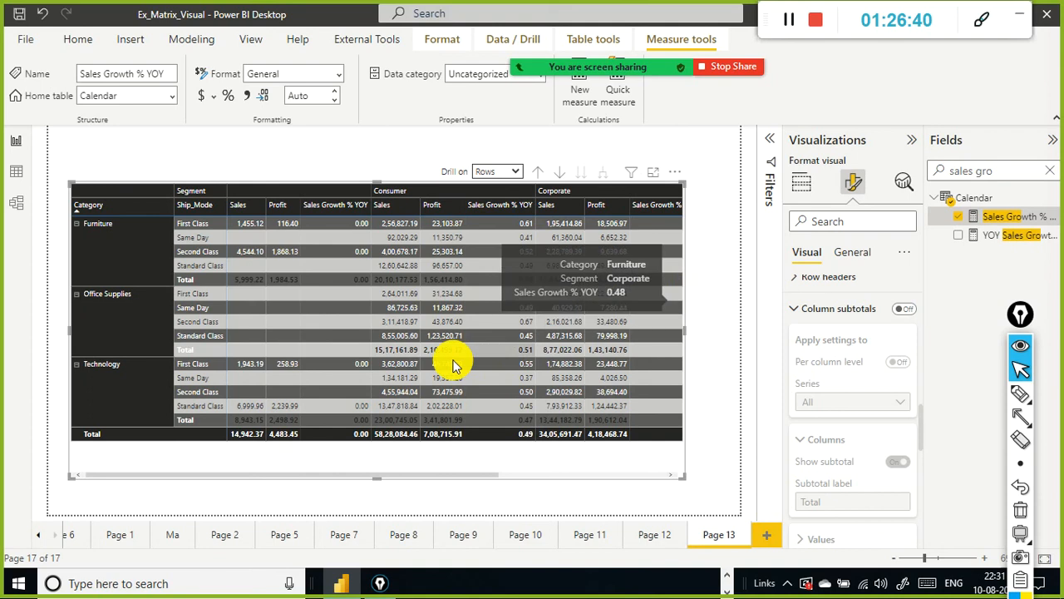
{"action": "left_click", "coordinate": [799, 309]}
{"action": "scroll", "coordinate": [861, 351], "scroll_direction": "down", "scroll_amount": 1}
{"action": "scroll", "coordinate": [874, 351], "scroll_direction": "up", "scroll_amount": 1}
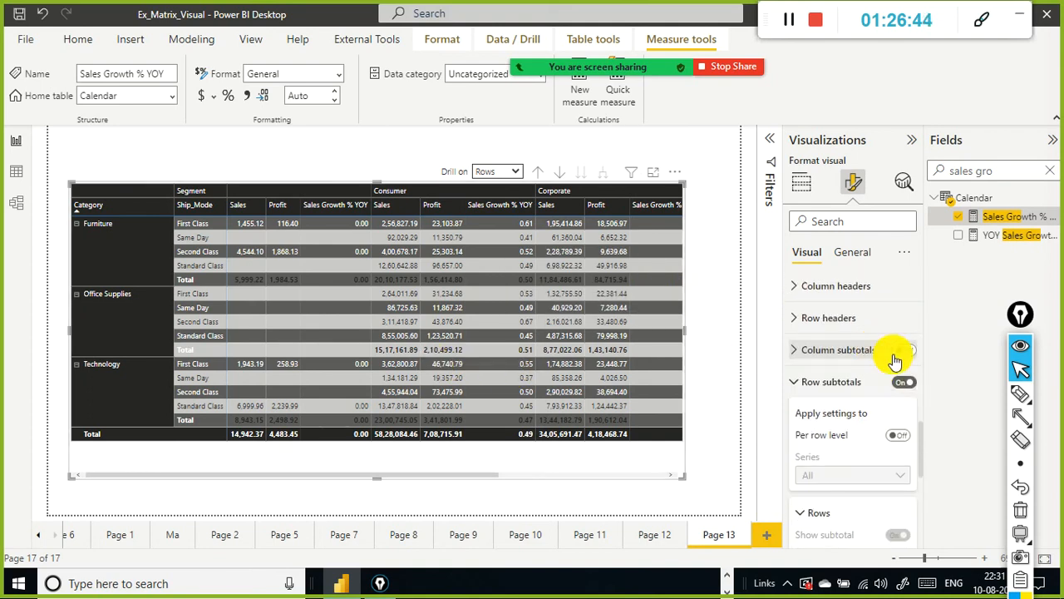
{"action": "left_click", "coordinate": [904, 350]}
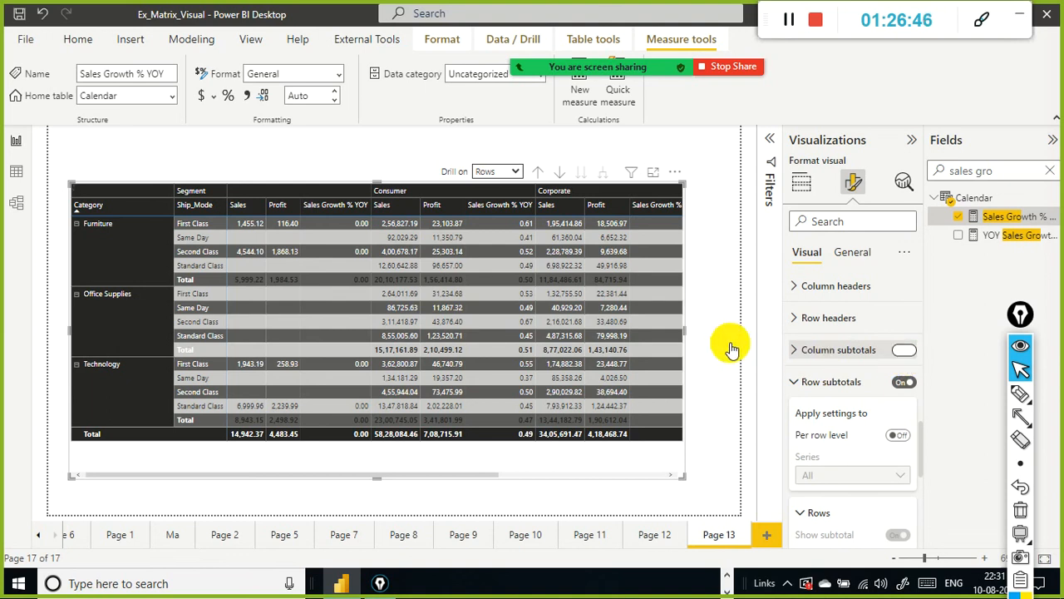
Step: Browse the row headers settings and toggle stepped layout on and back off
{"action": "left_click", "coordinate": [798, 320]}
{"action": "scroll", "coordinate": [798, 322], "scroll_direction": "down", "scroll_amount": 6}
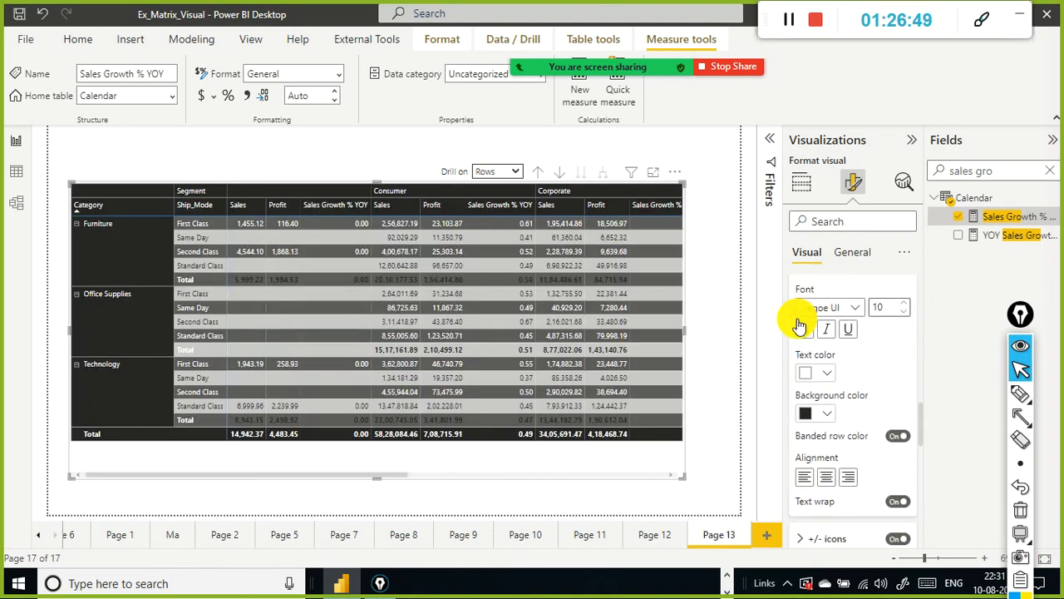
{"action": "scroll", "coordinate": [798, 323], "scroll_direction": "up", "scroll_amount": 3}
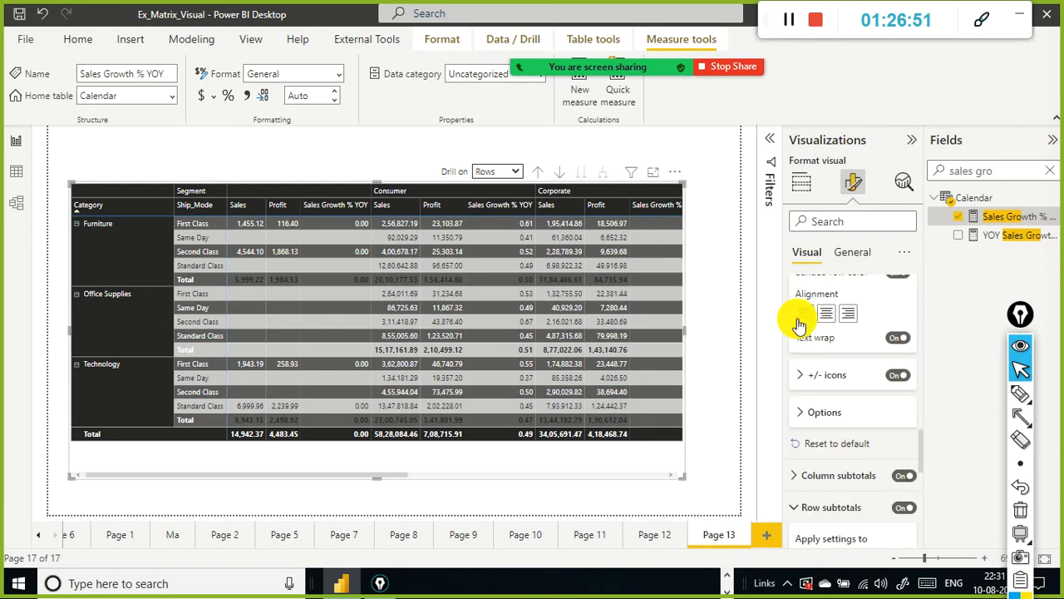
{"action": "left_click", "coordinate": [802, 376]}
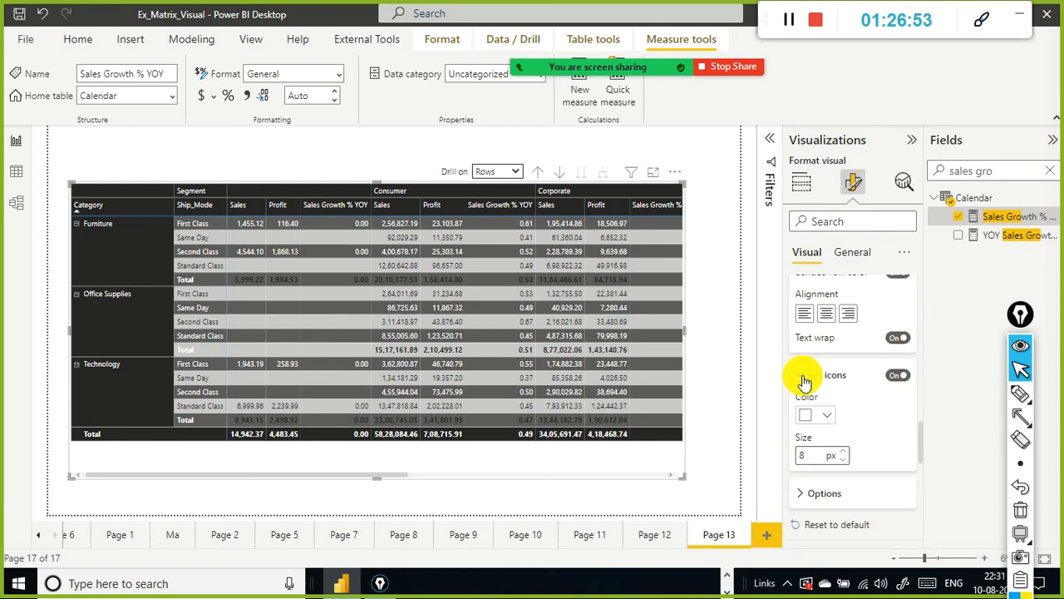
{"action": "scroll", "coordinate": [804, 381], "scroll_direction": "down", "scroll_amount": 3}
{"action": "left_click", "coordinate": [804, 379]}
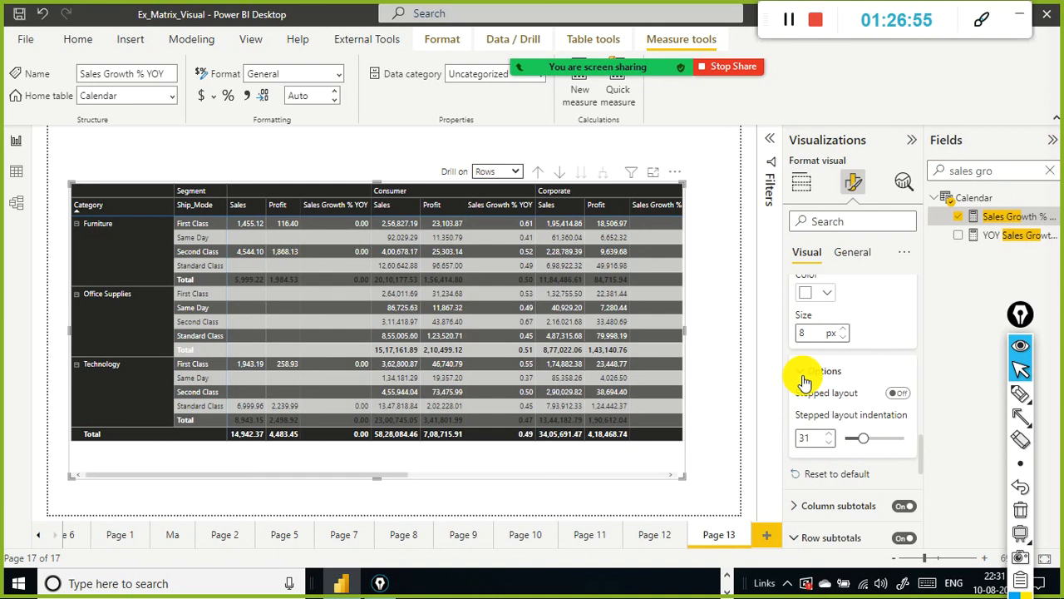
{"action": "scroll", "coordinate": [804, 381], "scroll_direction": "down", "scroll_amount": 1}
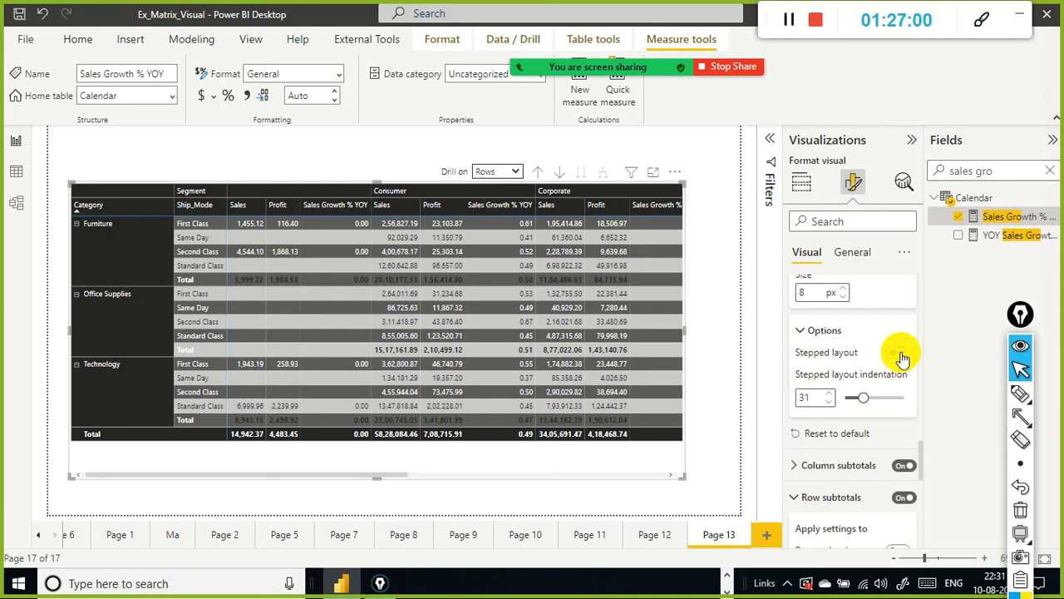
{"action": "scroll", "coordinate": [902, 358], "scroll_direction": "up", "scroll_amount": 5}
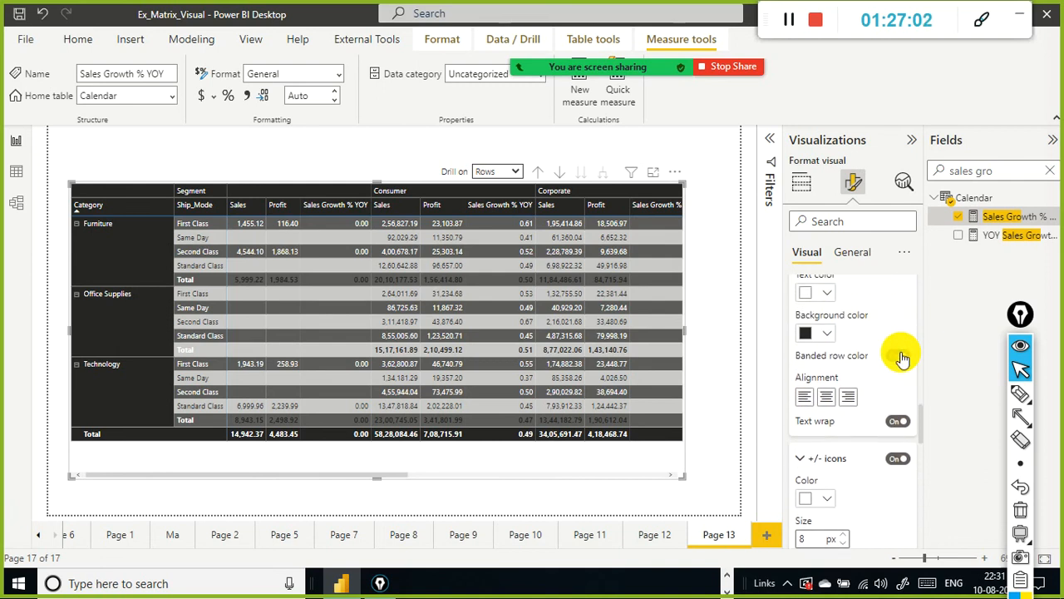
{"action": "scroll", "coordinate": [902, 357], "scroll_direction": "up", "scroll_amount": 2}
{"action": "scroll", "coordinate": [902, 357], "scroll_direction": "down", "scroll_amount": 5}
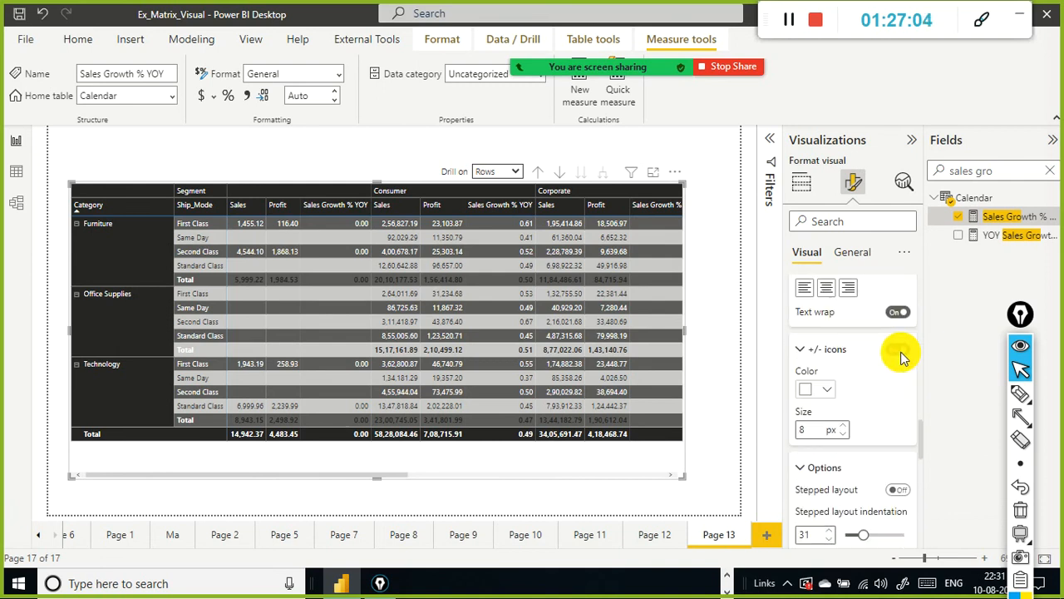
{"action": "scroll", "coordinate": [904, 358], "scroll_direction": "down", "scroll_amount": 2}
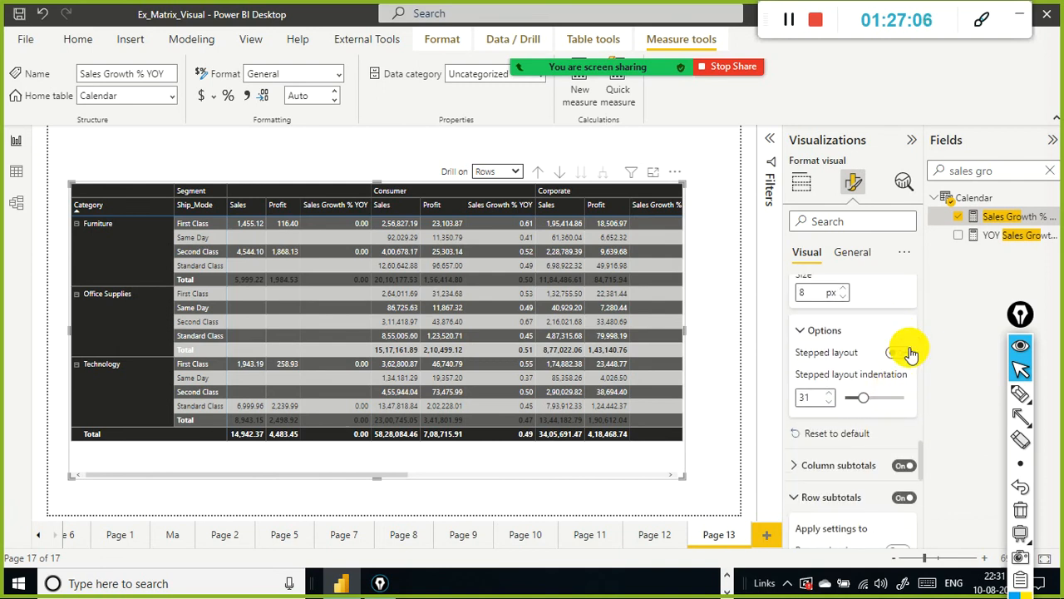
{"action": "left_click", "coordinate": [909, 353]}
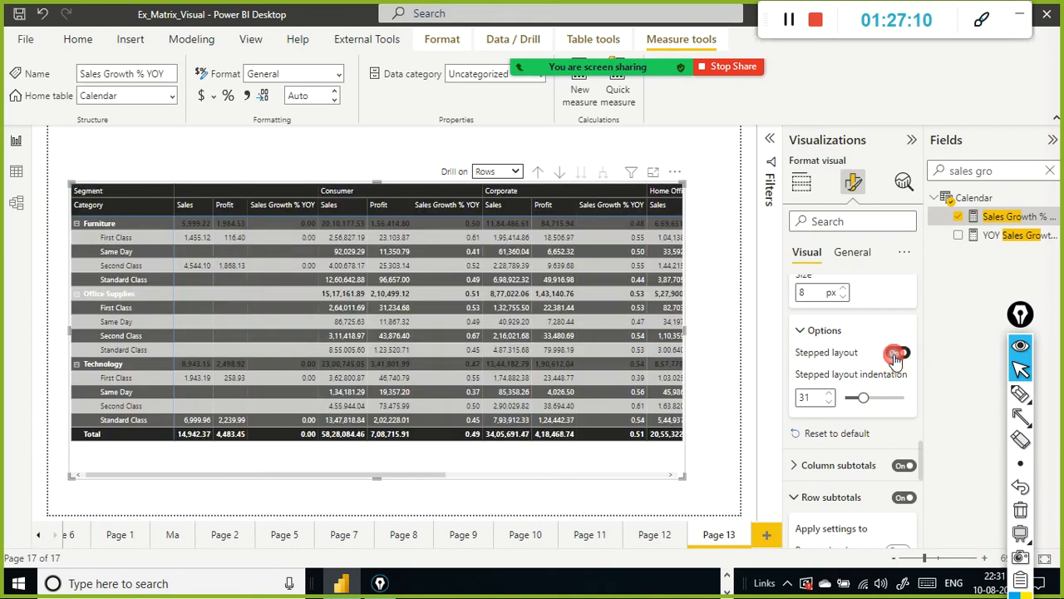
{"action": "left_click", "coordinate": [898, 356]}
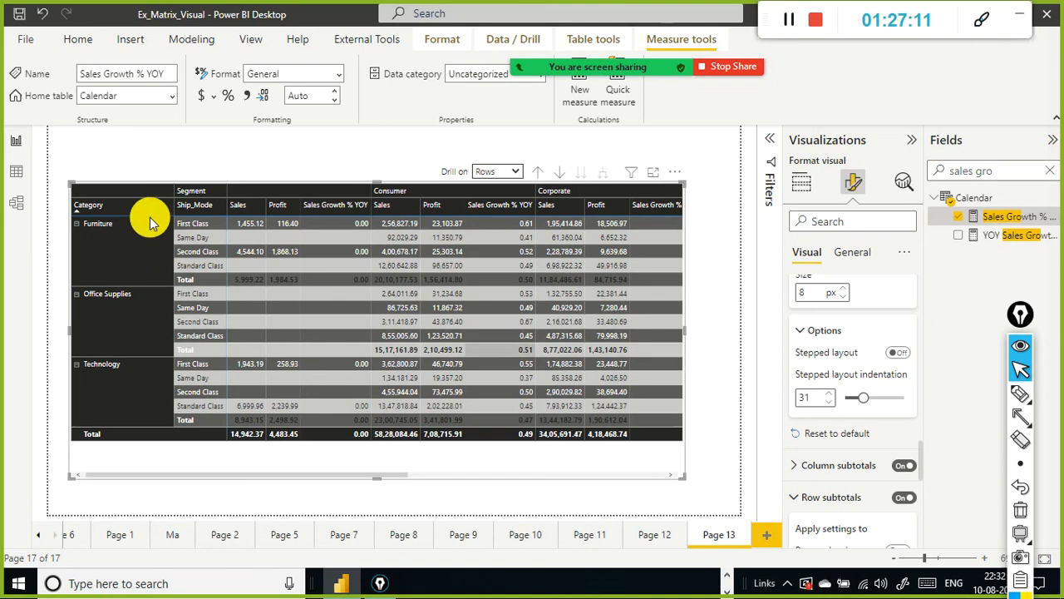
Step: Widen the Category row header column further
{"action": "left_click_drag", "start_coordinate": [175, 205], "coordinate": [211, 204]}
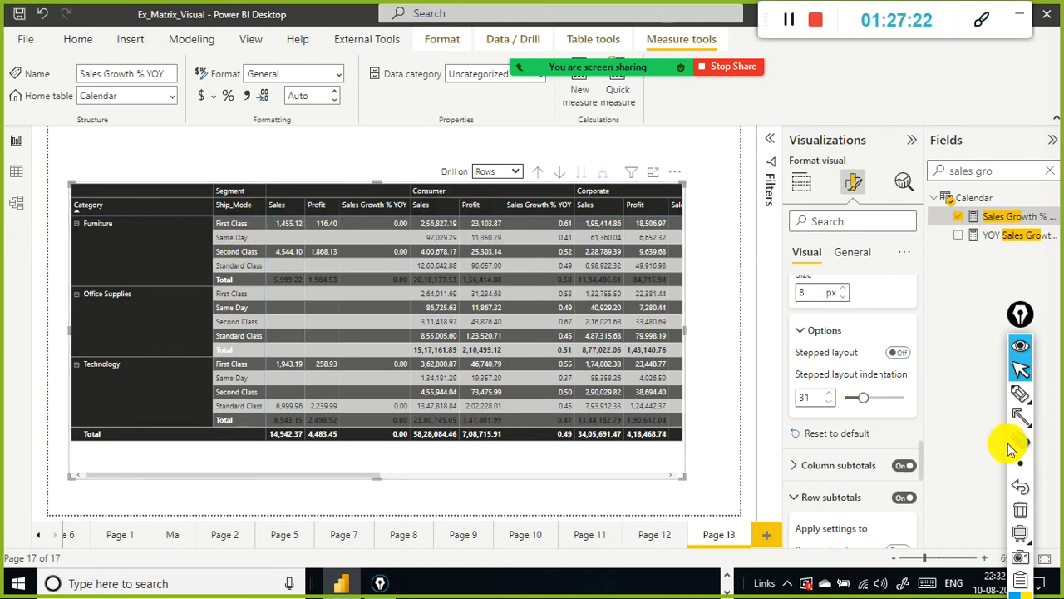
{"action": "scroll", "coordinate": [856, 472], "scroll_direction": "down", "scroll_amount": 2}
{"action": "scroll", "coordinate": [848, 466], "scroll_direction": "down", "scroll_amount": 5}
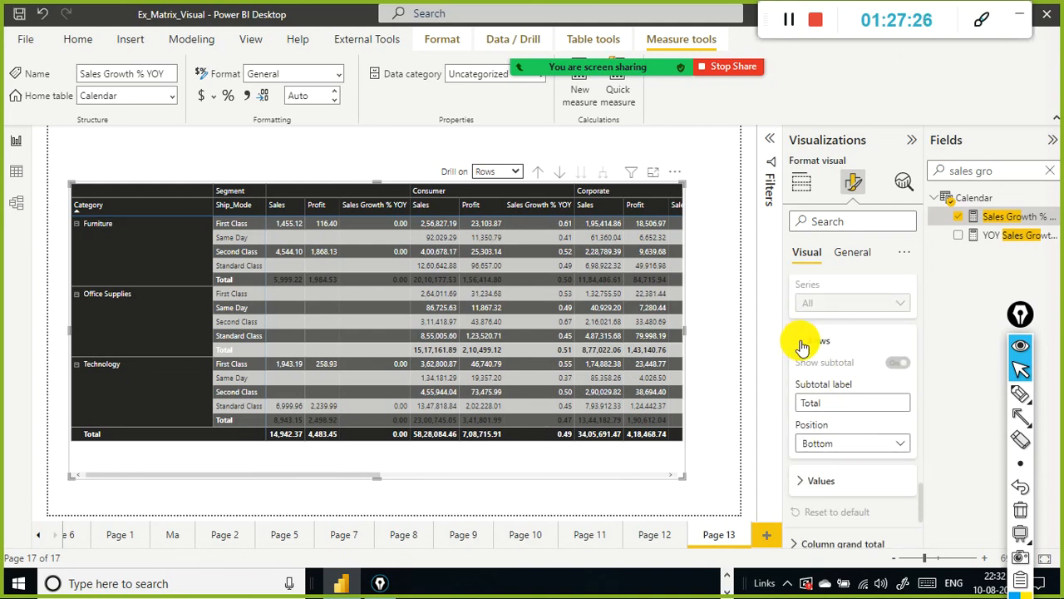
Step: Set the row subtotals position to Top and back to Bottom
{"action": "left_click", "coordinate": [802, 342]}
{"action": "left_click", "coordinate": [803, 345]}
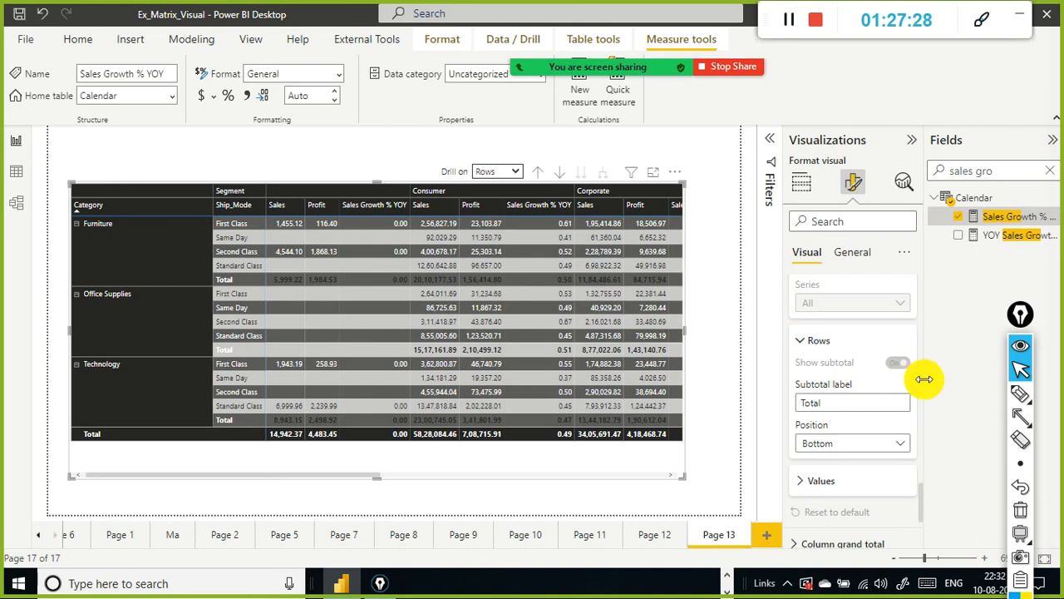
{"action": "scroll", "coordinate": [906, 386], "scroll_direction": "down", "scroll_amount": 3}
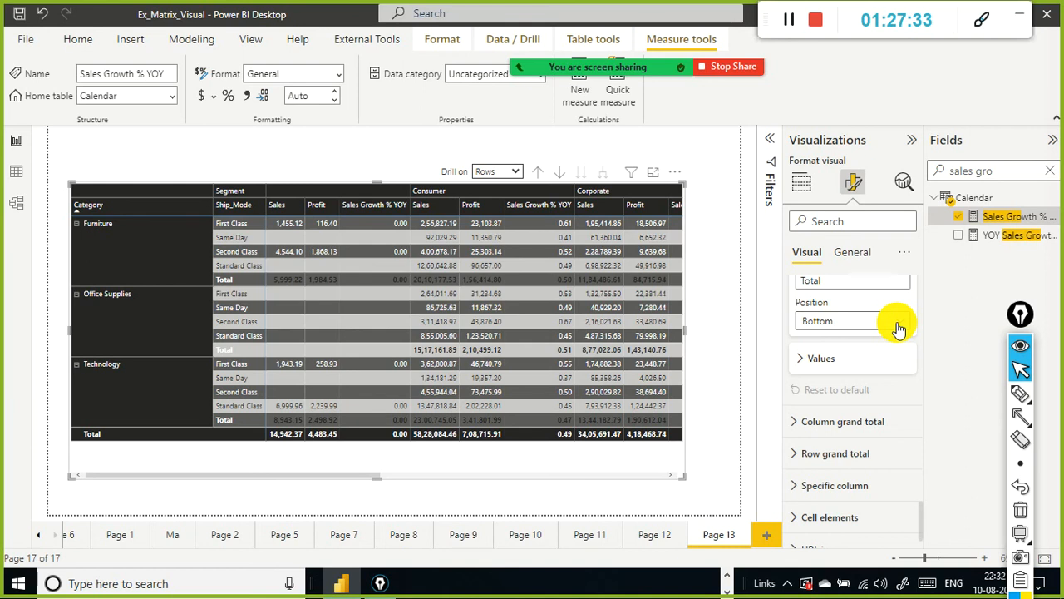
{"action": "scroll", "coordinate": [897, 329], "scroll_direction": "up", "scroll_amount": 2}
{"action": "scroll", "coordinate": [894, 422], "scroll_direction": "down", "scroll_amount": 1}
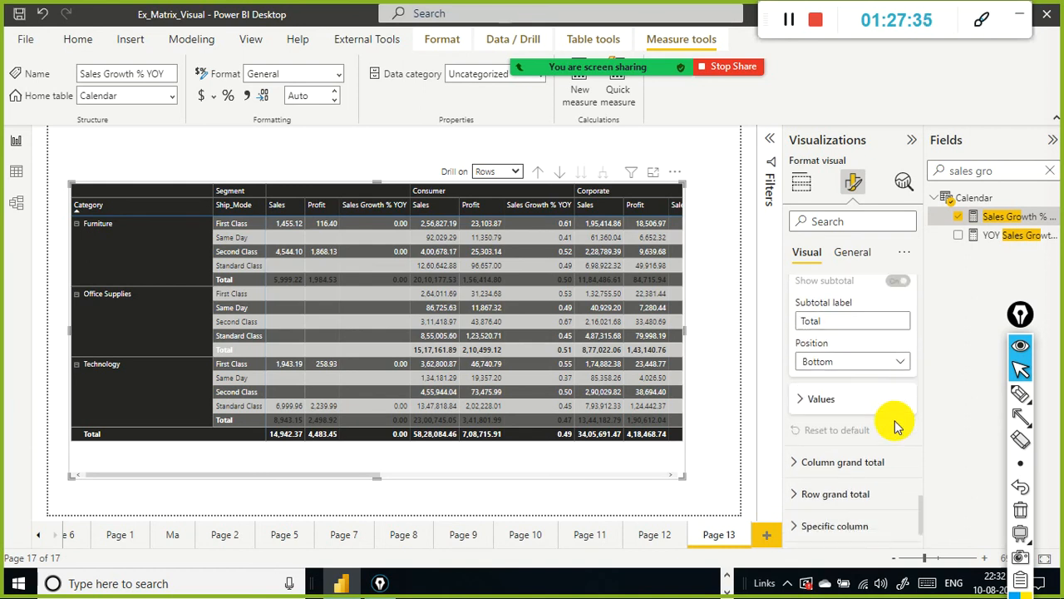
{"action": "left_click", "coordinate": [901, 362]}
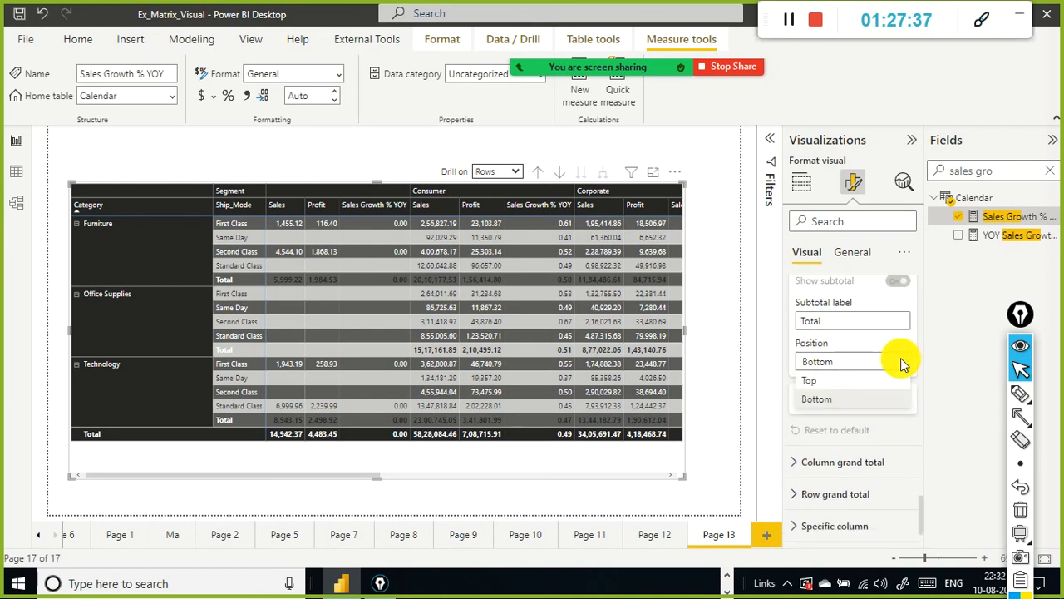
{"action": "left_click", "coordinate": [870, 388]}
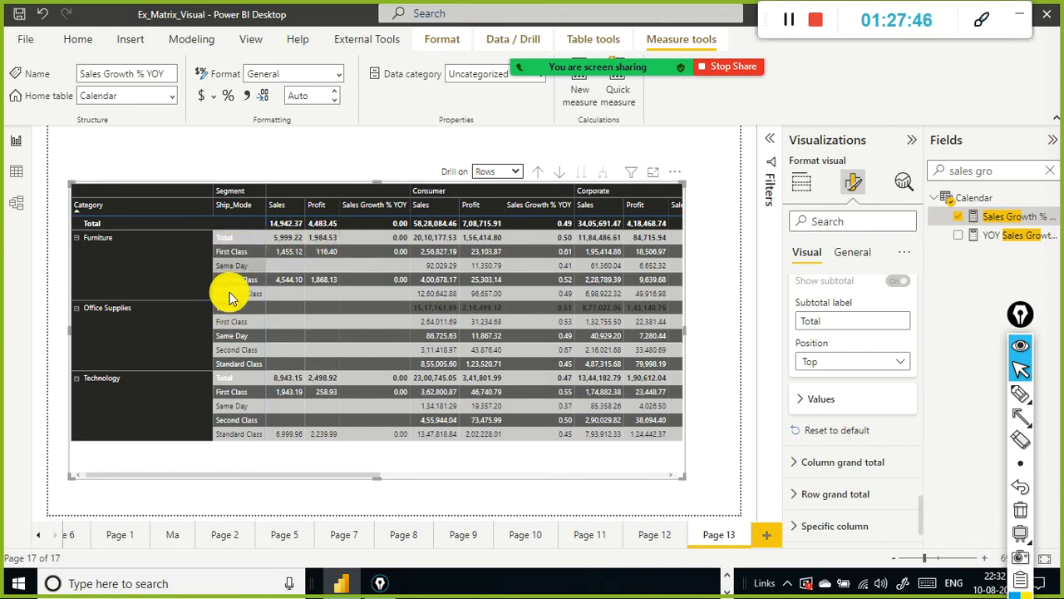
{"action": "left_click", "coordinate": [900, 362]}
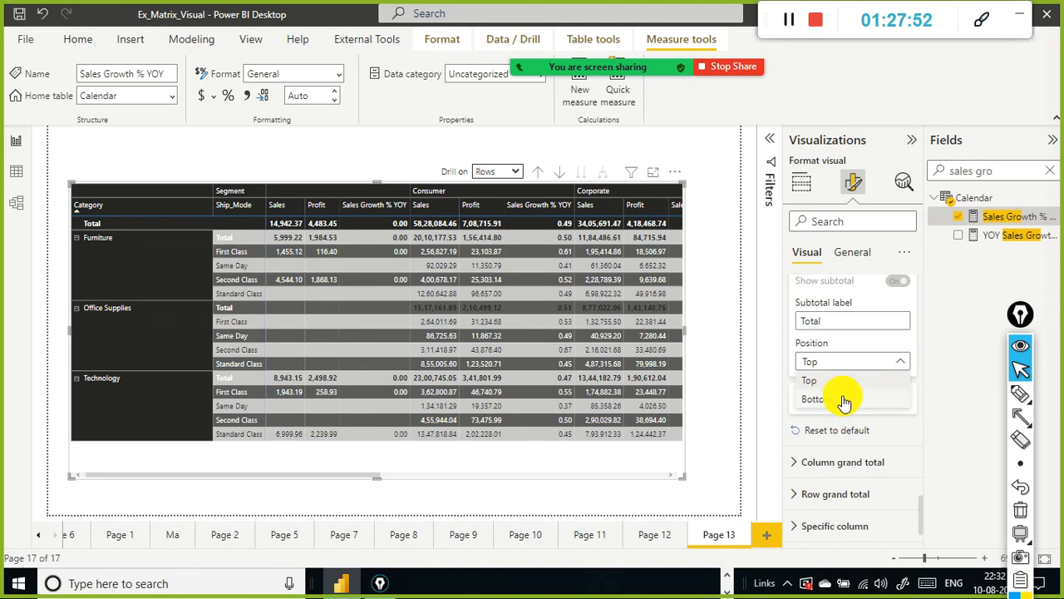
{"action": "left_click", "coordinate": [844, 400]}
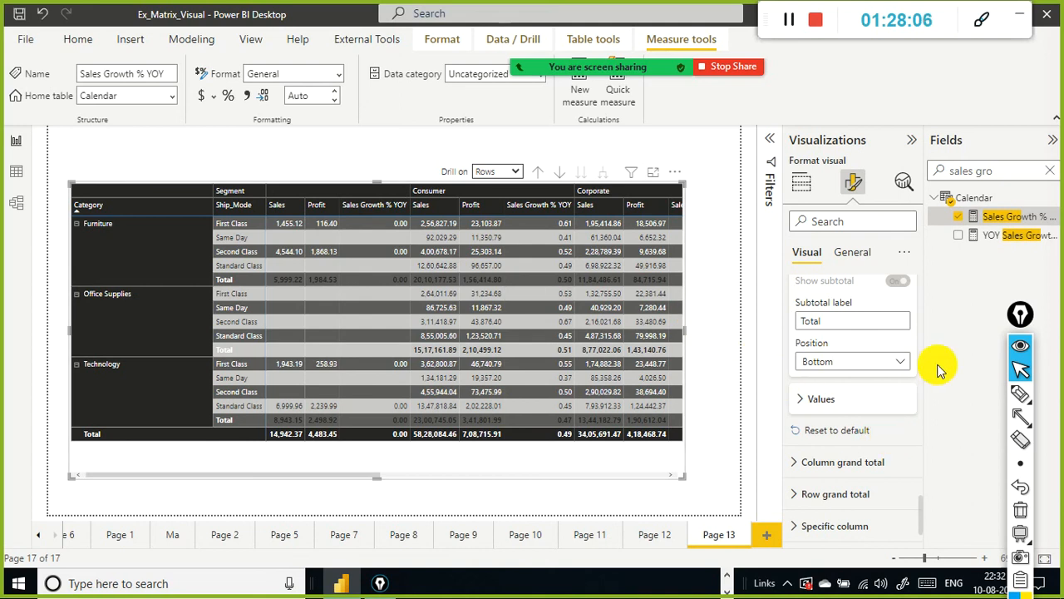
Step: Expand the row subtotal values and column grand total settings to review their font and colour options
{"action": "scroll", "coordinate": [798, 378], "scroll_direction": "down", "scroll_amount": 1}
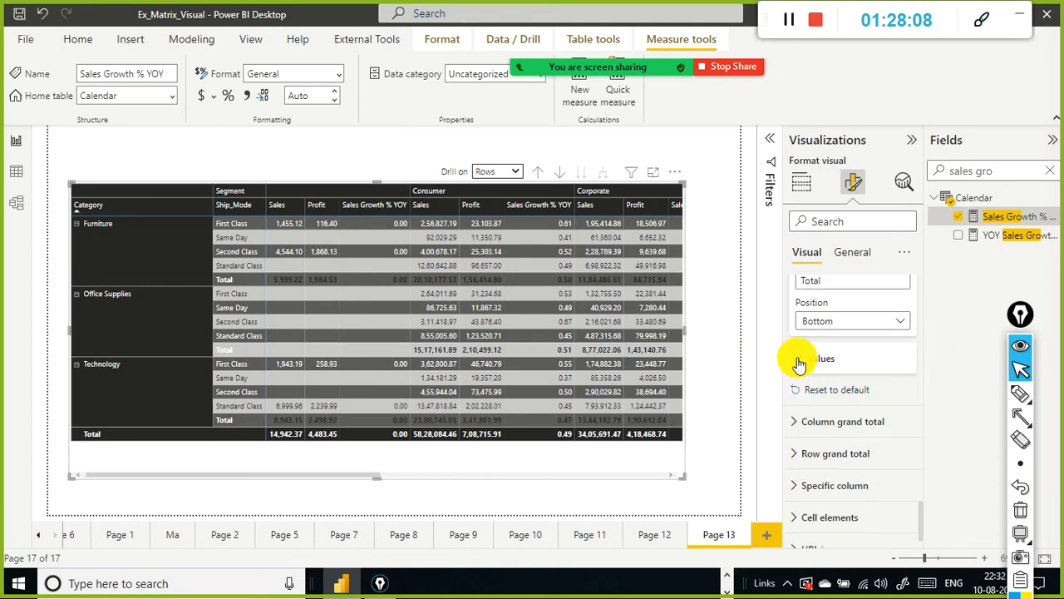
{"action": "left_click", "coordinate": [798, 360]}
{"action": "scroll", "coordinate": [867, 326], "scroll_direction": "down", "scroll_amount": 5}
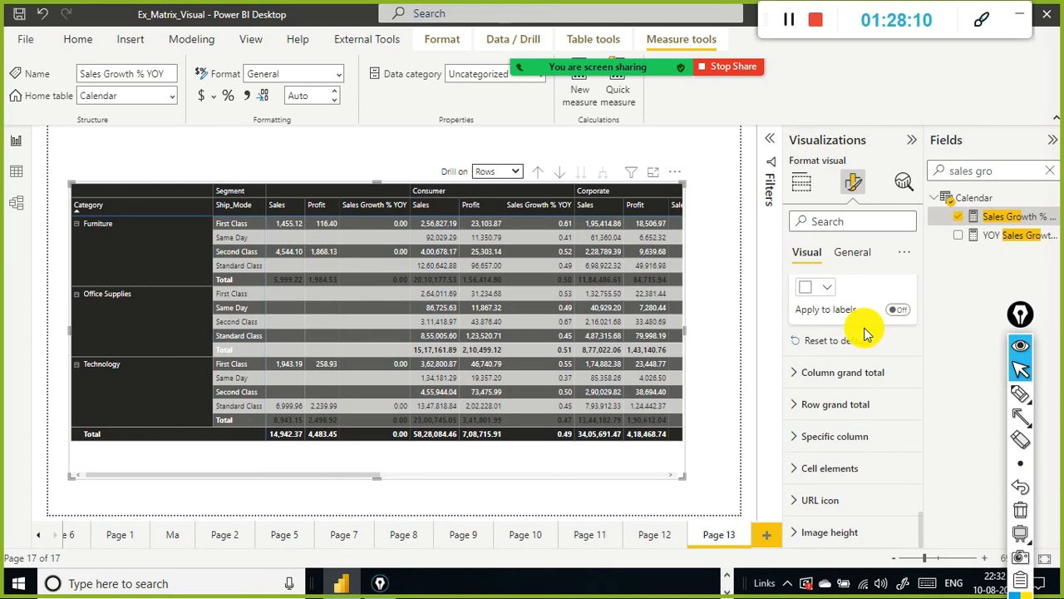
{"action": "left_click", "coordinate": [795, 374]}
{"action": "scroll", "coordinate": [795, 378], "scroll_direction": "down", "scroll_amount": 5}
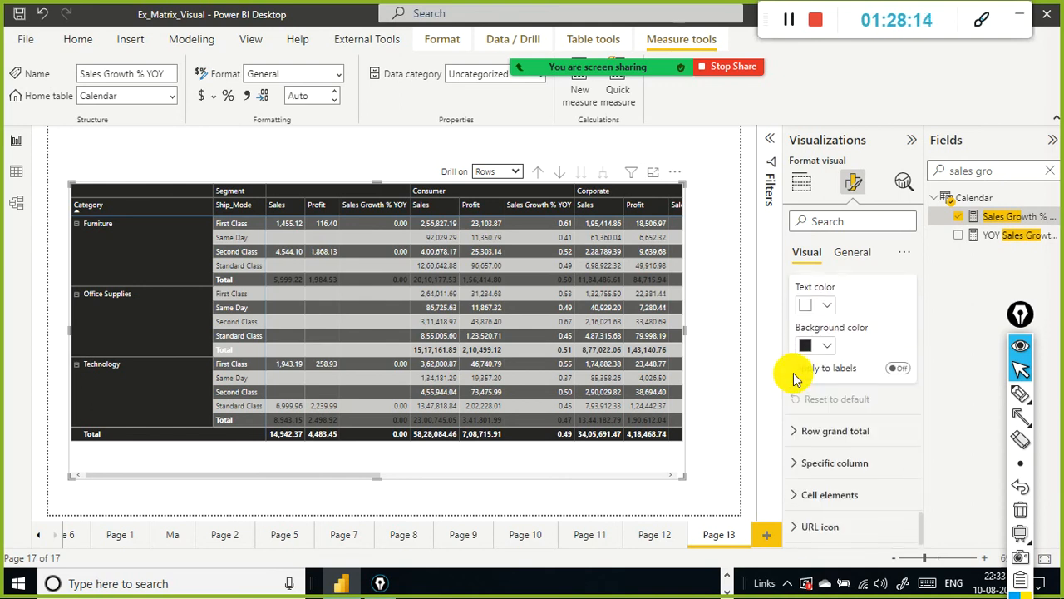
{"action": "scroll", "coordinate": [794, 378], "scroll_direction": "down", "scroll_amount": 1}
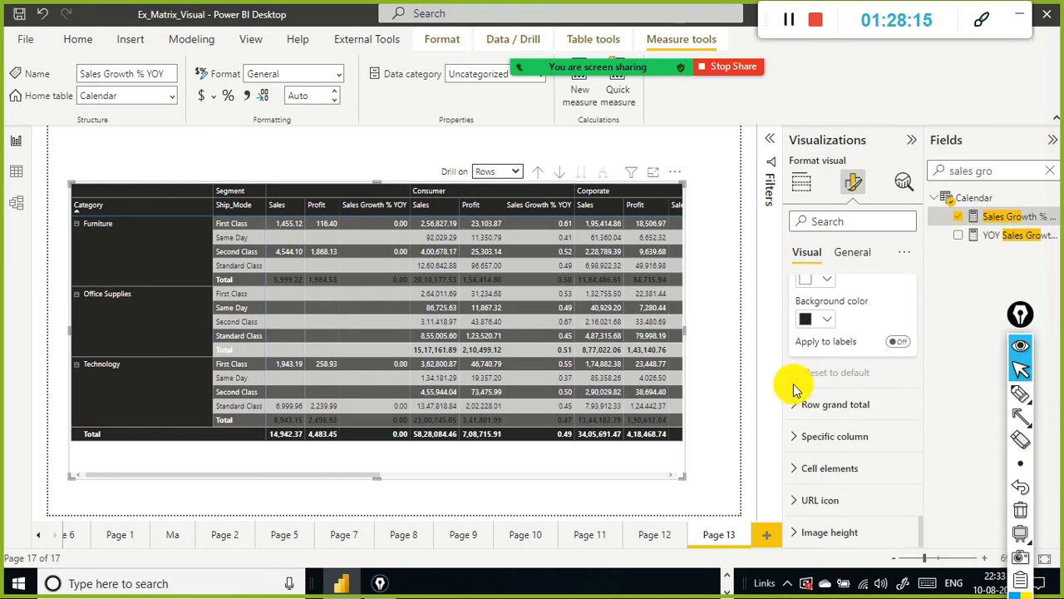
{"action": "left_click", "coordinate": [899, 341]}
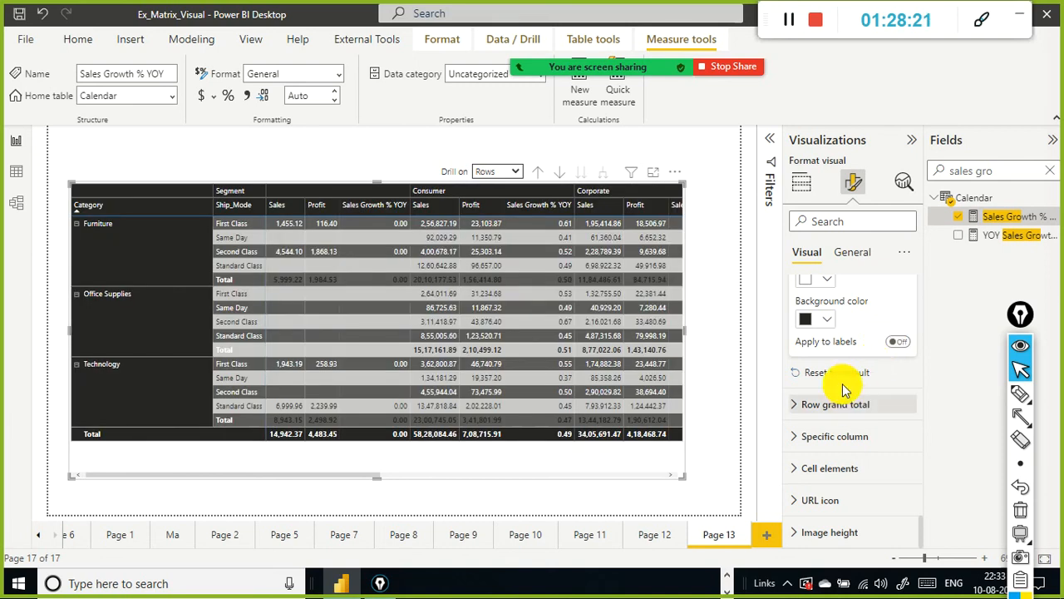
{"action": "scroll", "coordinate": [838, 366], "scroll_direction": "up", "scroll_amount": 3}
{"action": "scroll", "coordinate": [834, 374], "scroll_direction": "up", "scroll_amount": 1}
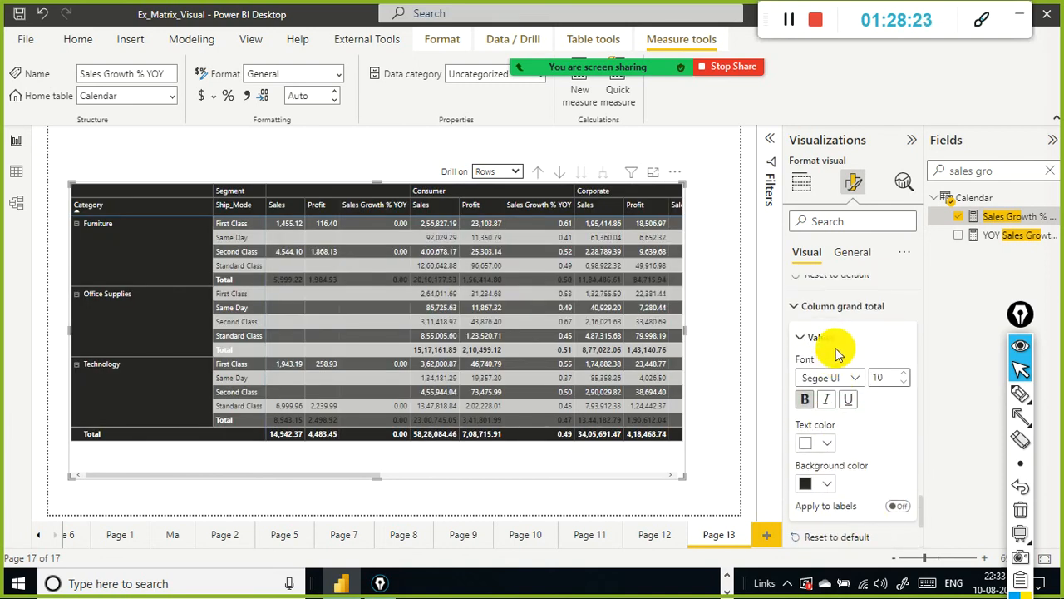
{"action": "scroll", "coordinate": [813, 372], "scroll_direction": "down", "scroll_amount": 4}
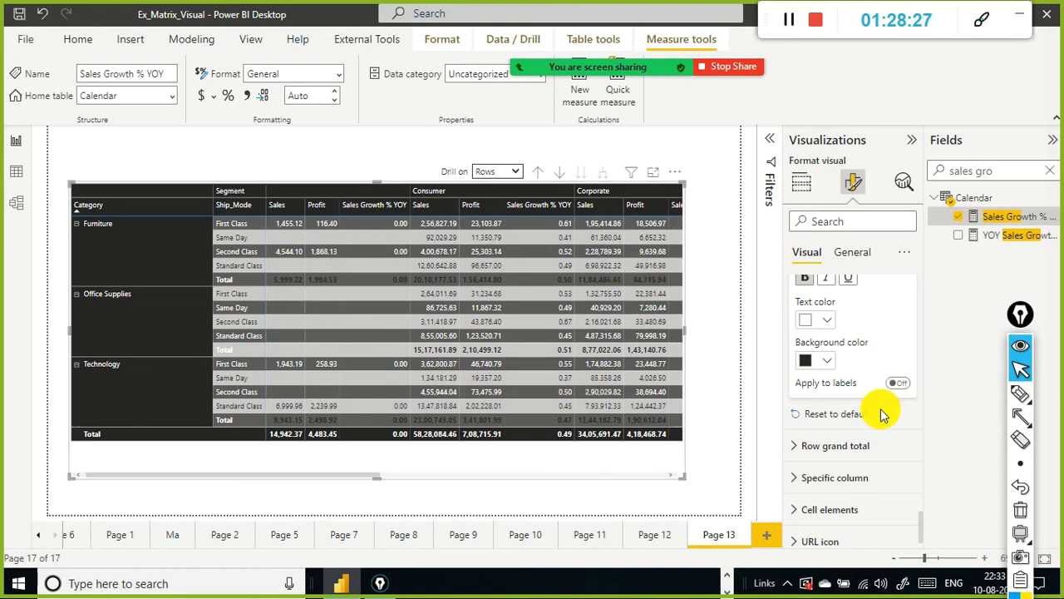
Step: Expand the row grand total, specific column and cell elements settings to review their options
{"action": "scroll", "coordinate": [895, 408], "scroll_direction": "down", "scroll_amount": 1}
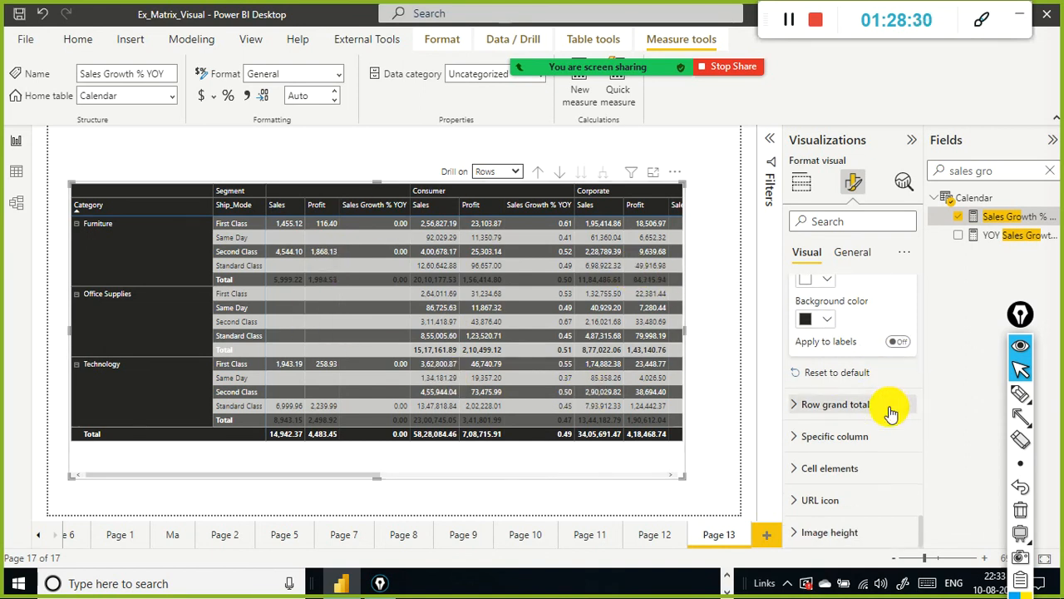
{"action": "left_click", "coordinate": [796, 413]}
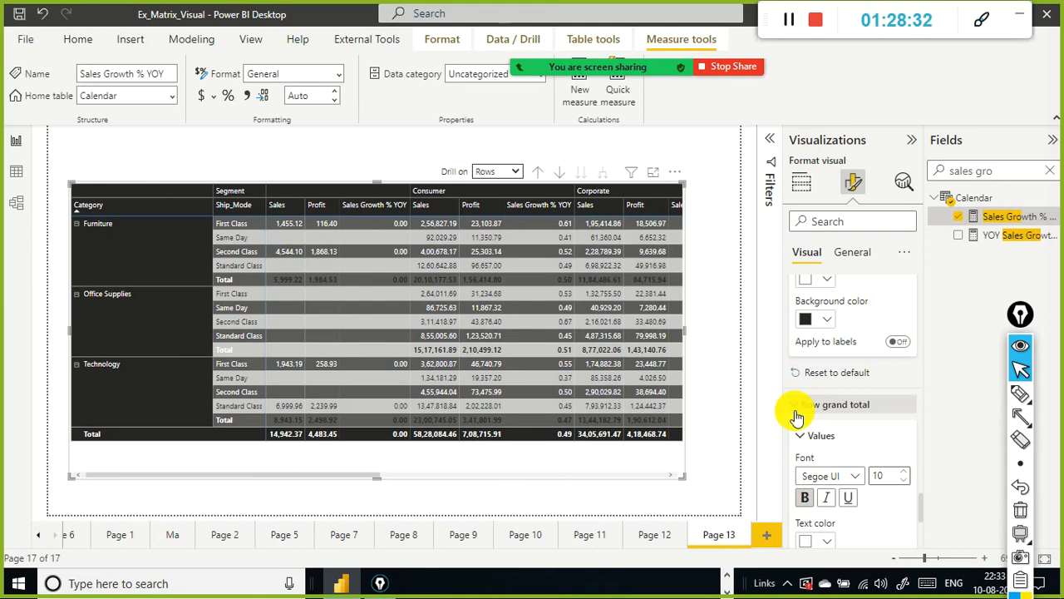
{"action": "scroll", "coordinate": [796, 413], "scroll_direction": "down", "scroll_amount": 2}
{"action": "scroll", "coordinate": [796, 413], "scroll_direction": "down", "scroll_amount": 3}
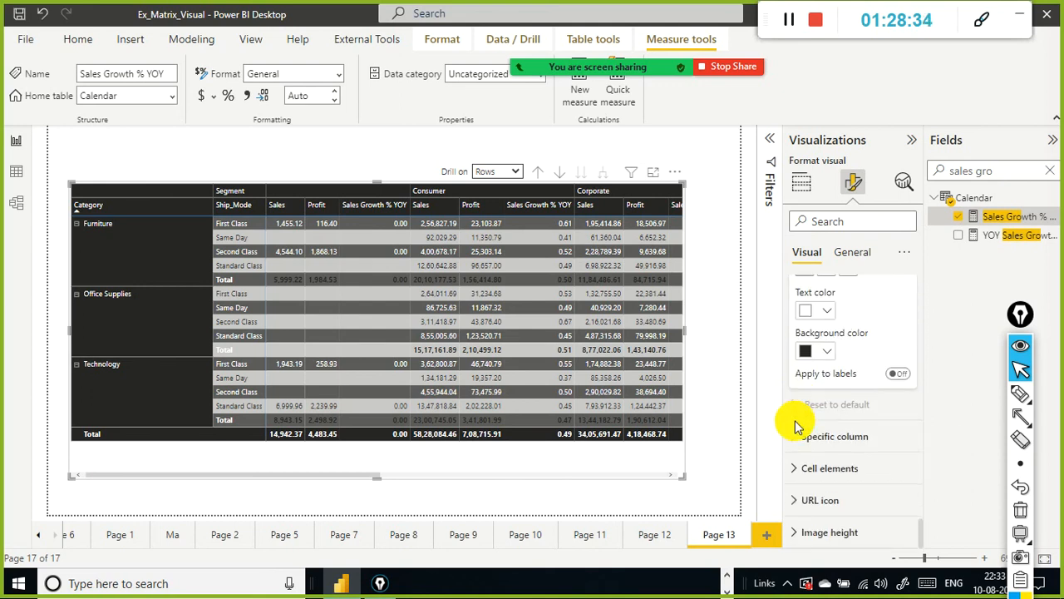
{"action": "left_click", "coordinate": [795, 436]}
{"action": "scroll", "coordinate": [869, 427], "scroll_direction": "down", "scroll_amount": 2}
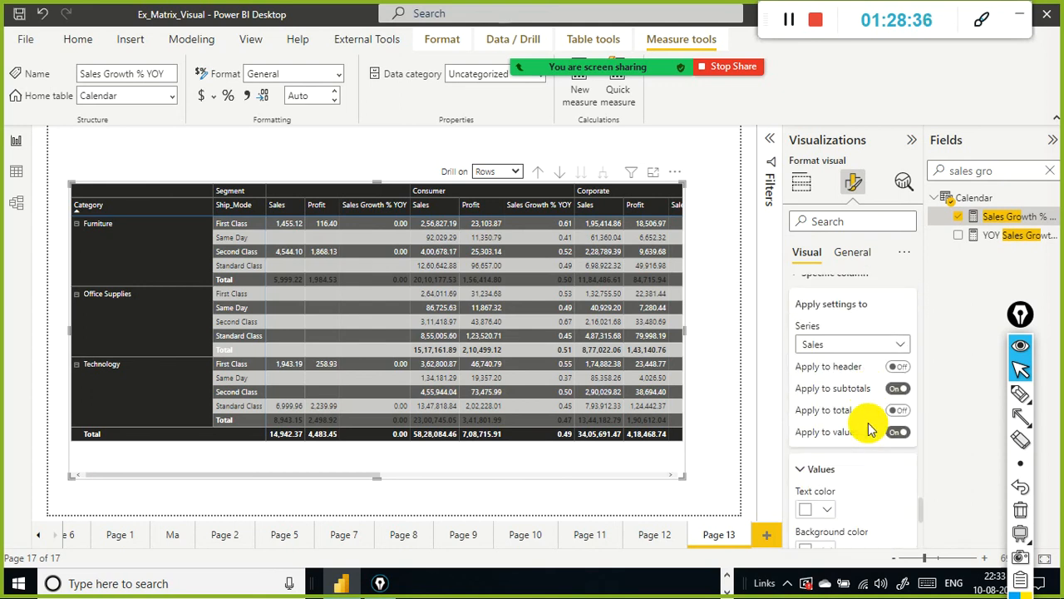
{"action": "scroll", "coordinate": [868, 426], "scroll_direction": "down", "scroll_amount": 2}
{"action": "scroll", "coordinate": [868, 426], "scroll_direction": "down", "scroll_amount": 3}
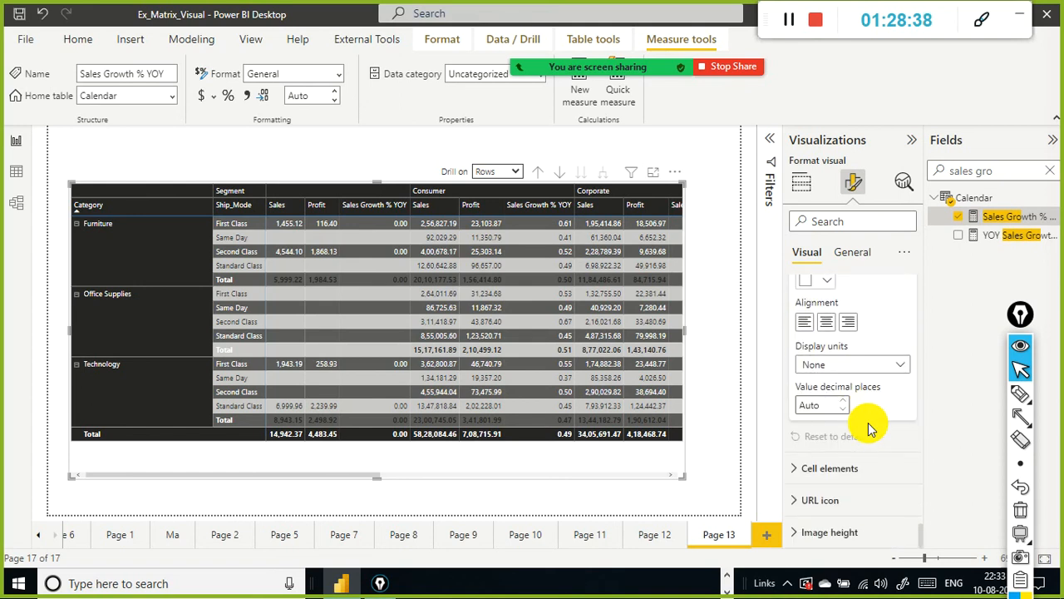
{"action": "left_click", "coordinate": [792, 482]}
{"action": "scroll", "coordinate": [848, 432], "scroll_direction": "down", "scroll_amount": 6}
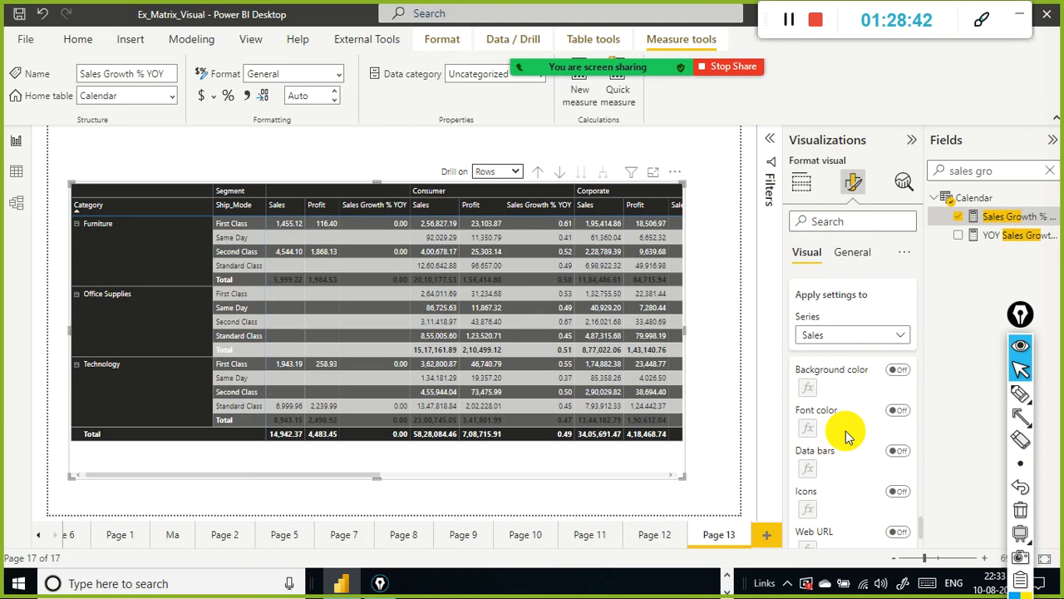
{"action": "scroll", "coordinate": [848, 437], "scroll_direction": "down", "scroll_amount": 1}
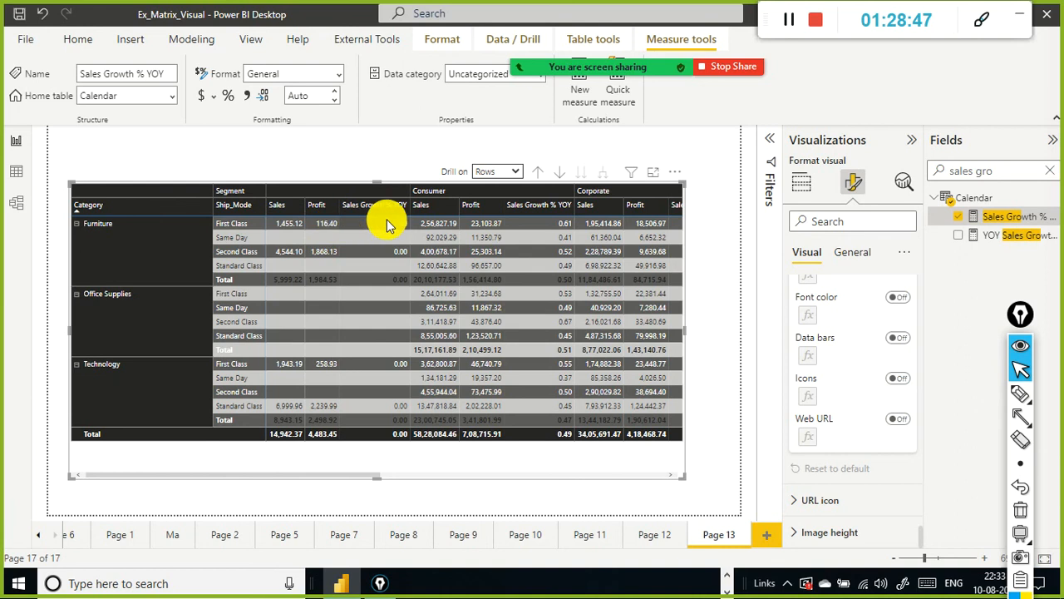
Step: Search the format options for show, row and show on row settings
{"action": "mouse_move", "coordinate": [298, 224]}
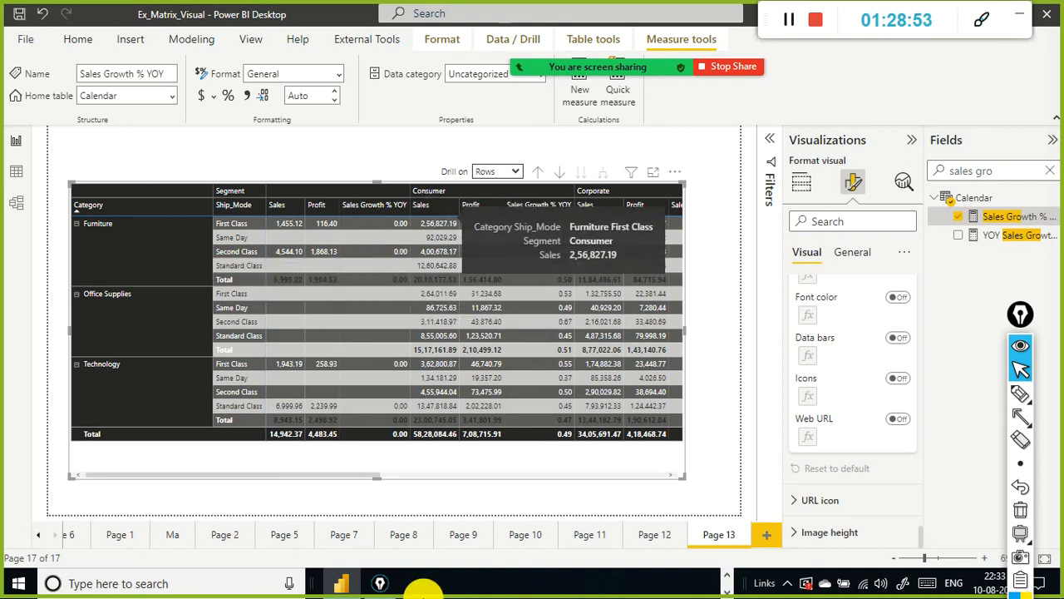
{"action": "left_click", "coordinate": [839, 221]}
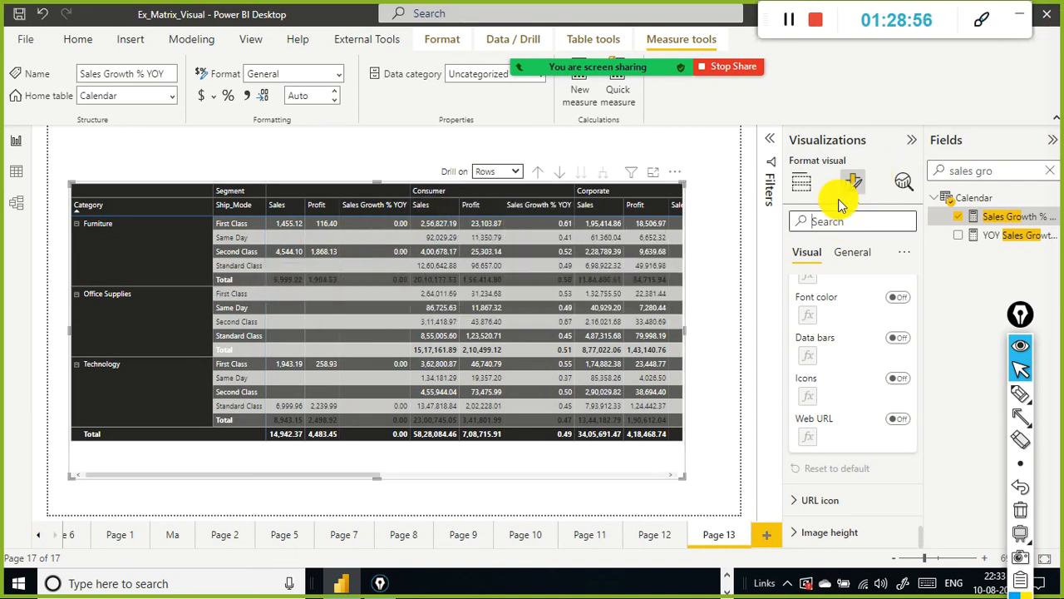
{"action": "type", "text": "show"}
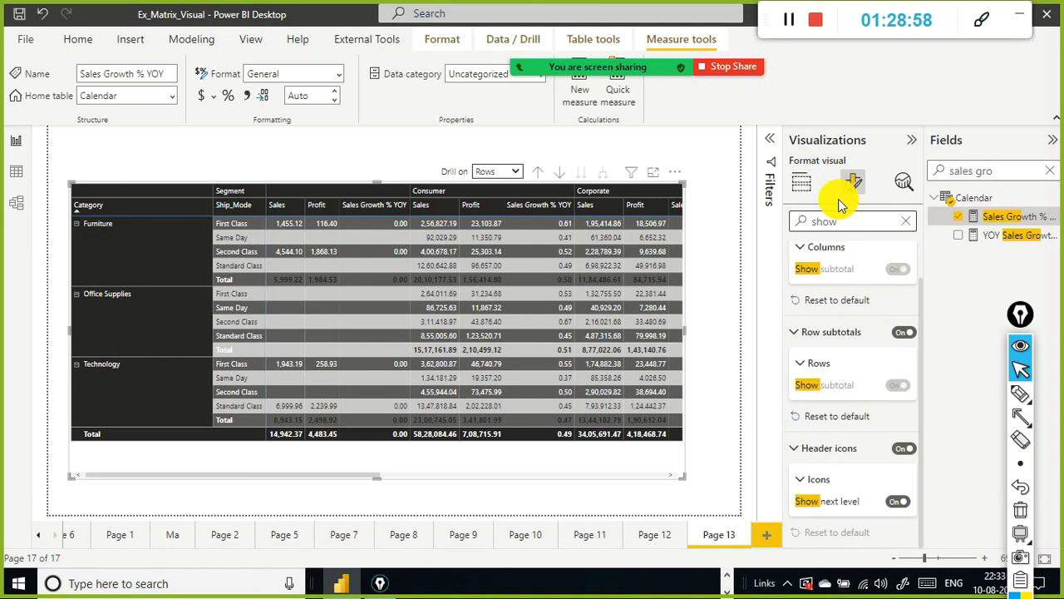
{"action": "key", "text": "BackSpace"}
{"action": "key", "text": "BackSpace"}
{"action": "key", "text": "BackSpace"}
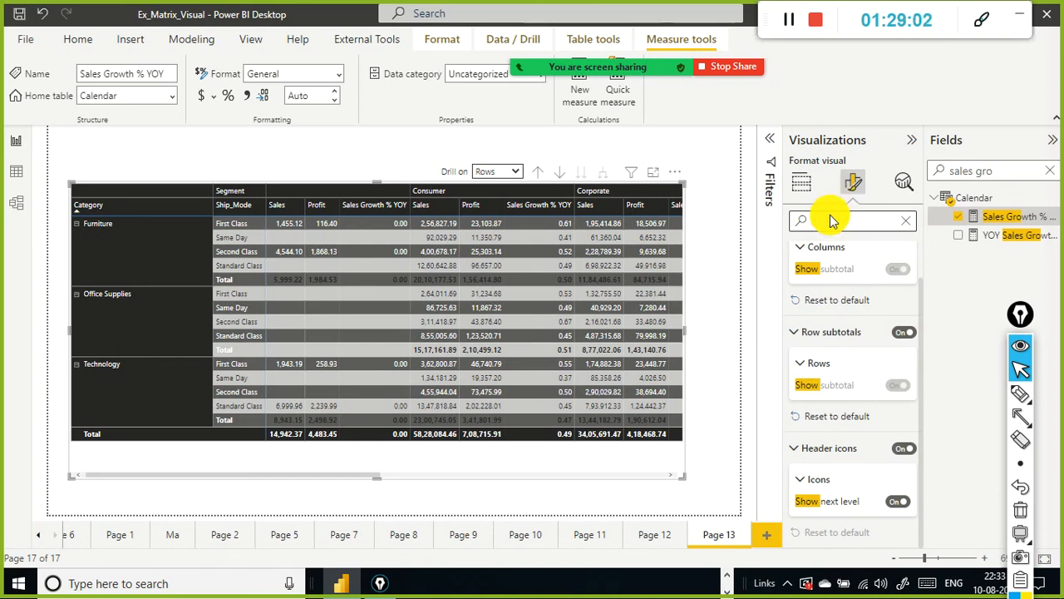
{"action": "type", "text": "umerw"}
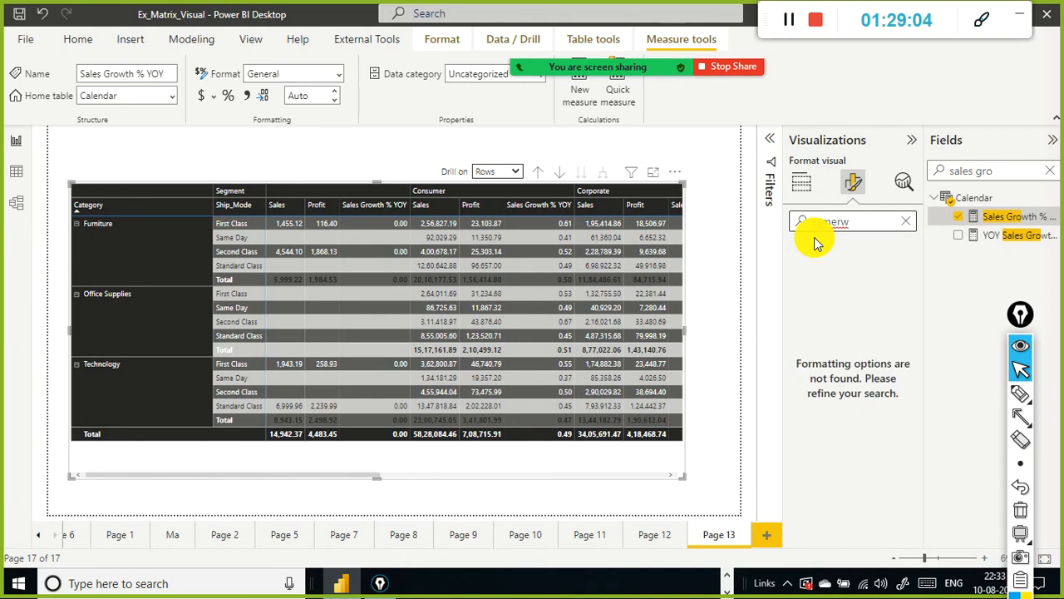
{"action": "key", "text": "BackSpace"}
{"action": "key", "text": "BackSpace"}
{"action": "key", "text": "BackSpace"}
{"action": "type", "text": "row"}
{"action": "key", "text": "BackSpace"}
{"action": "key", "text": "BackSpace"}
{"action": "key", "text": "BackSpace"}
{"action": "key", "text": "BackSpace"}
{"action": "type", "text": "show"}
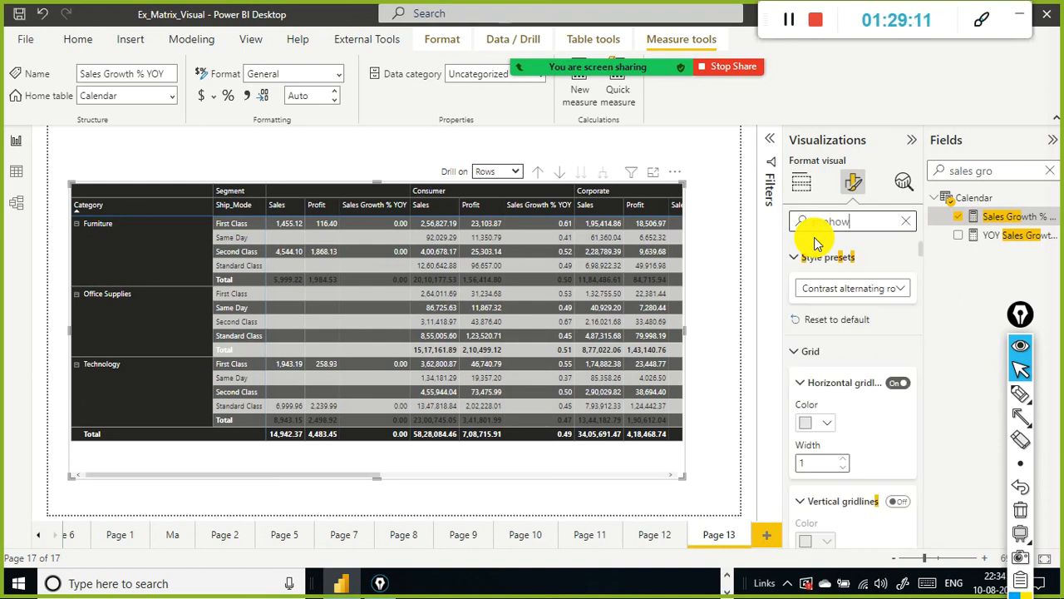
{"action": "key", "text": "BackSpace"}
{"action": "key", "text": "BackSpace"}
{"action": "key", "text": "BackSpace"}
{"action": "type", "text": "w "}
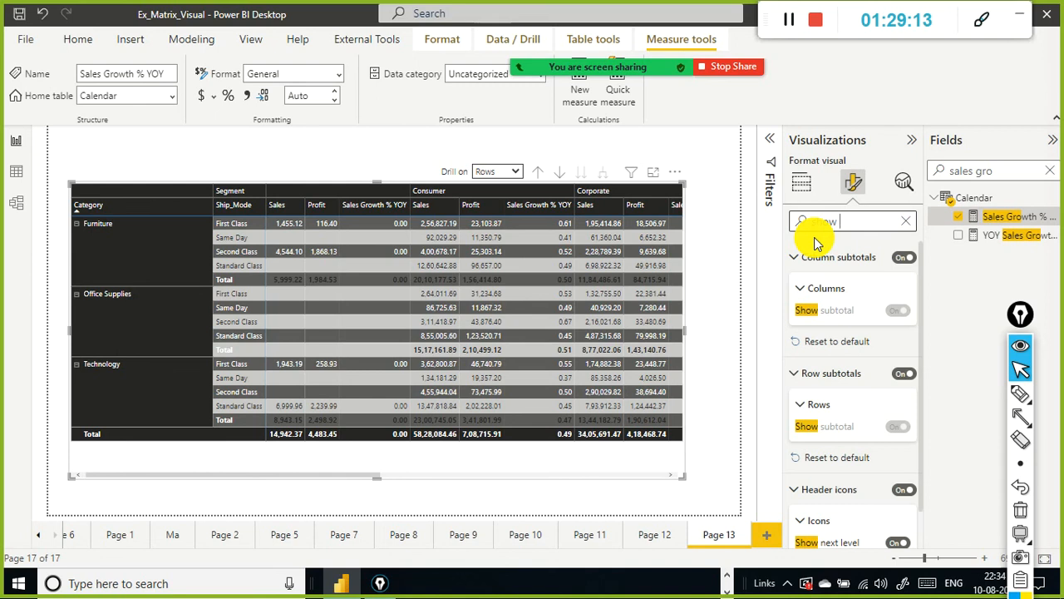
{"action": "type", "text": "on row"}
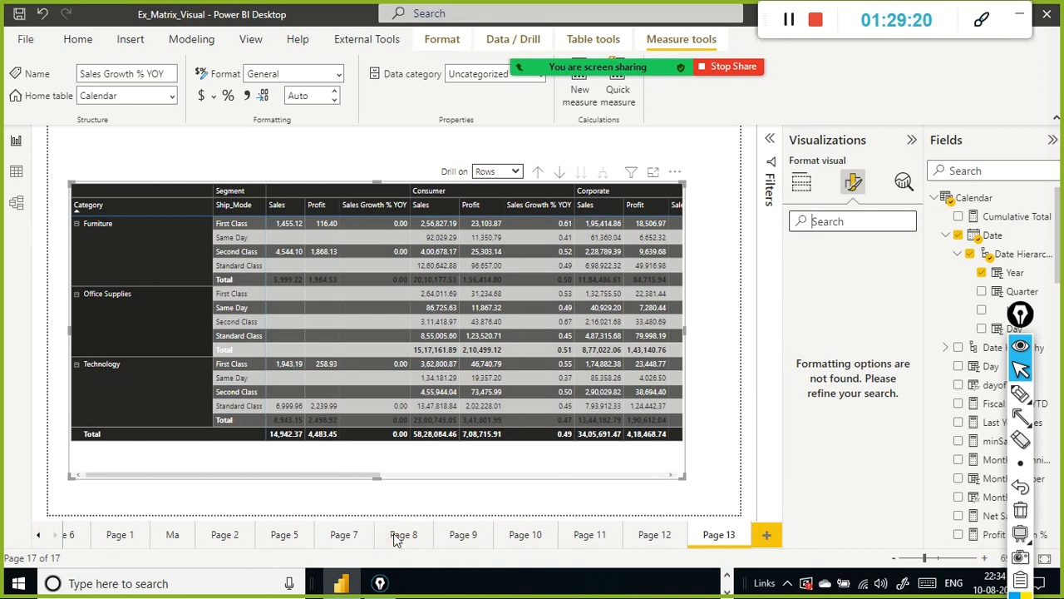
Step: Open Page 8 and scroll its Sales Performance matrix horizontally across the segments and back
{"action": "left_click", "coordinate": [403, 535]}
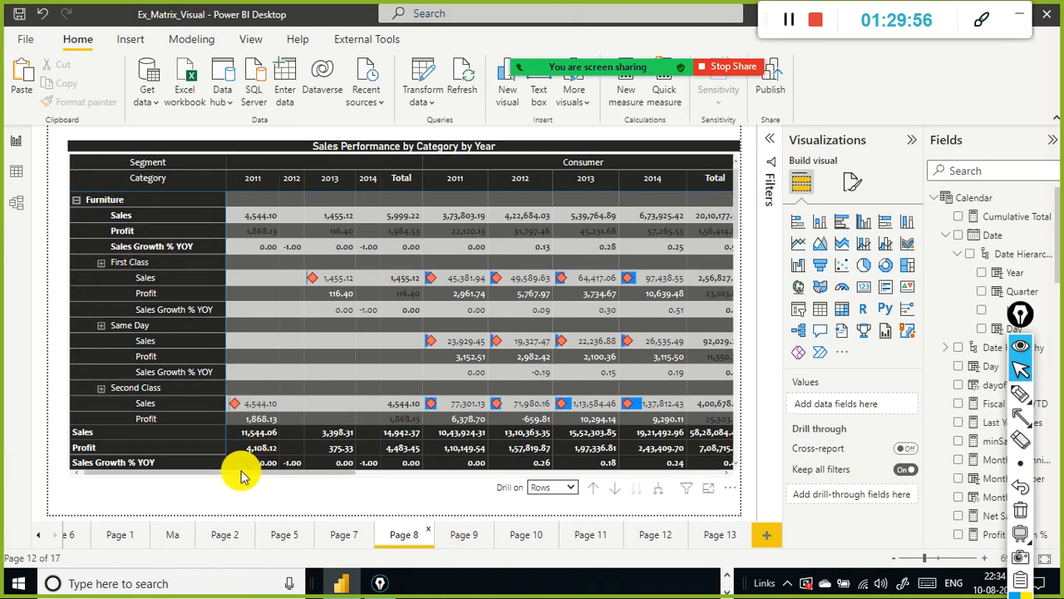
{"action": "left_click_drag", "start_coordinate": [252, 474], "coordinate": [681, 476]}
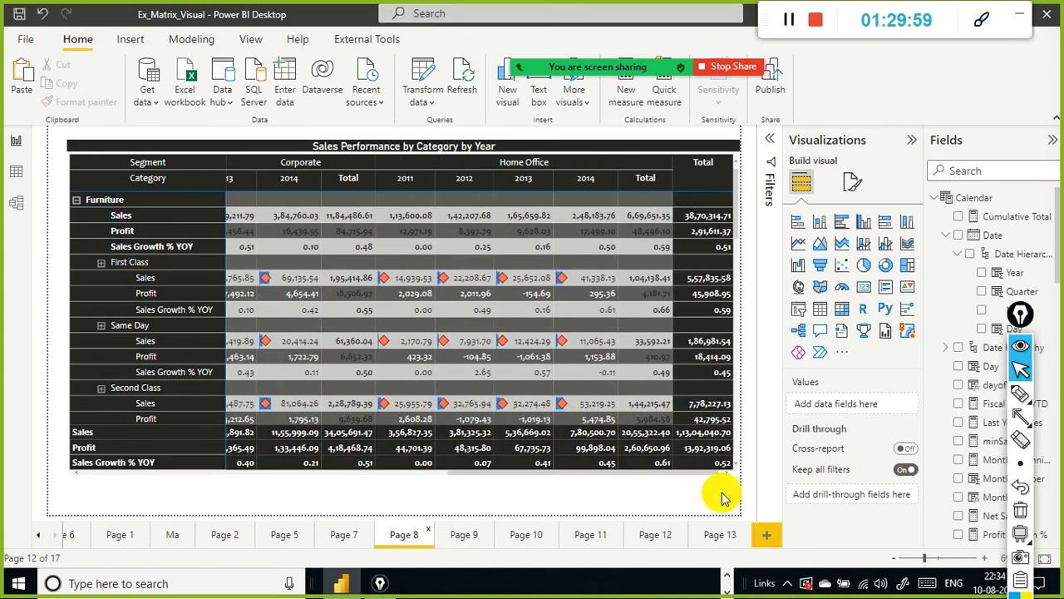
{"action": "left_click_drag", "start_coordinate": [571, 475], "coordinate": [3, 464]}
{"action": "left_click", "coordinate": [93, 462]}
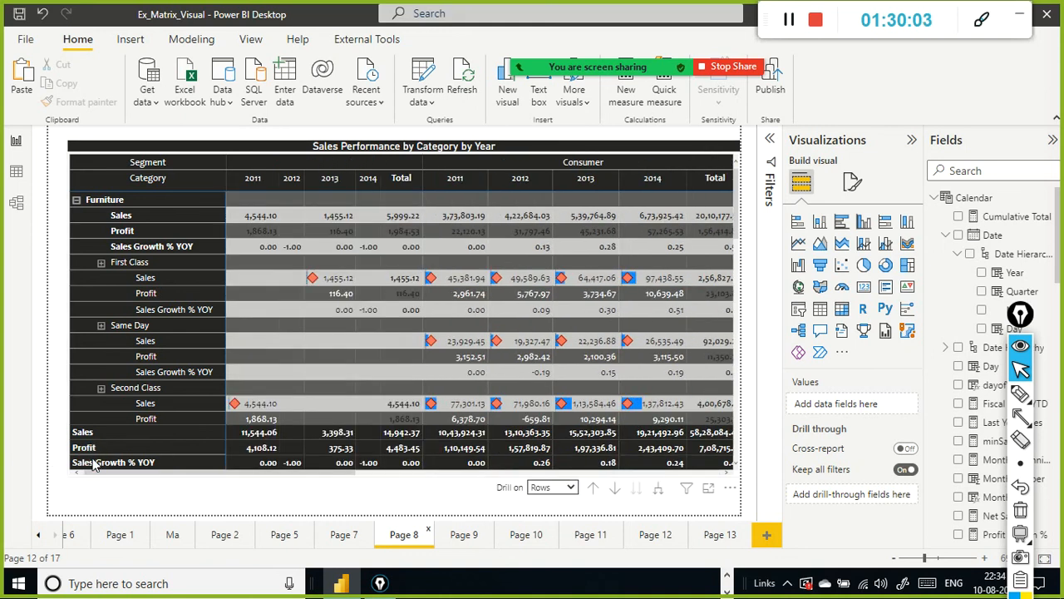
{"action": "mouse_move", "coordinate": [430, 285]}
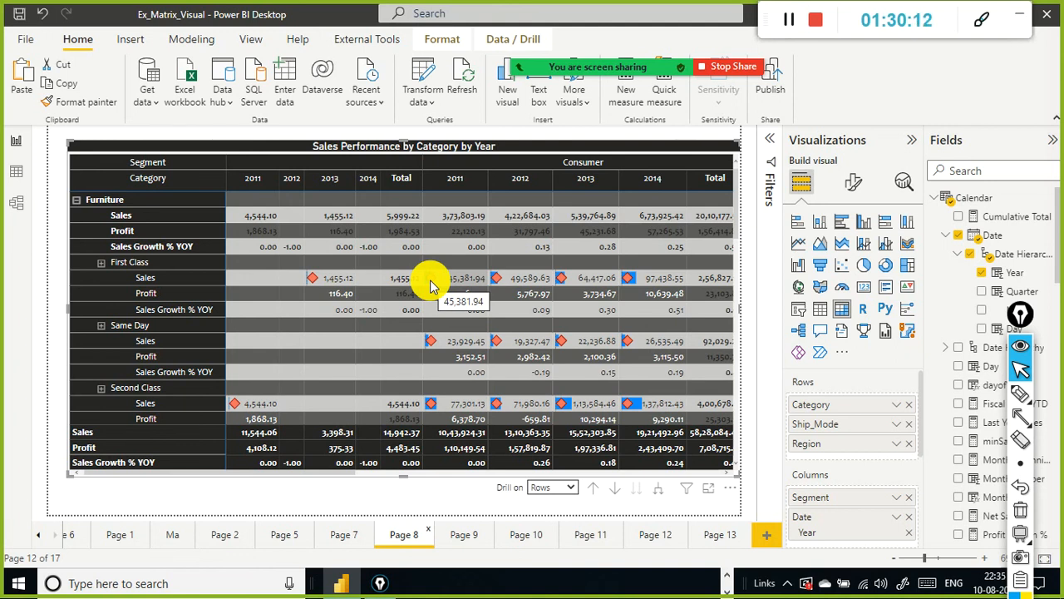
{"action": "key", "text": "super"}
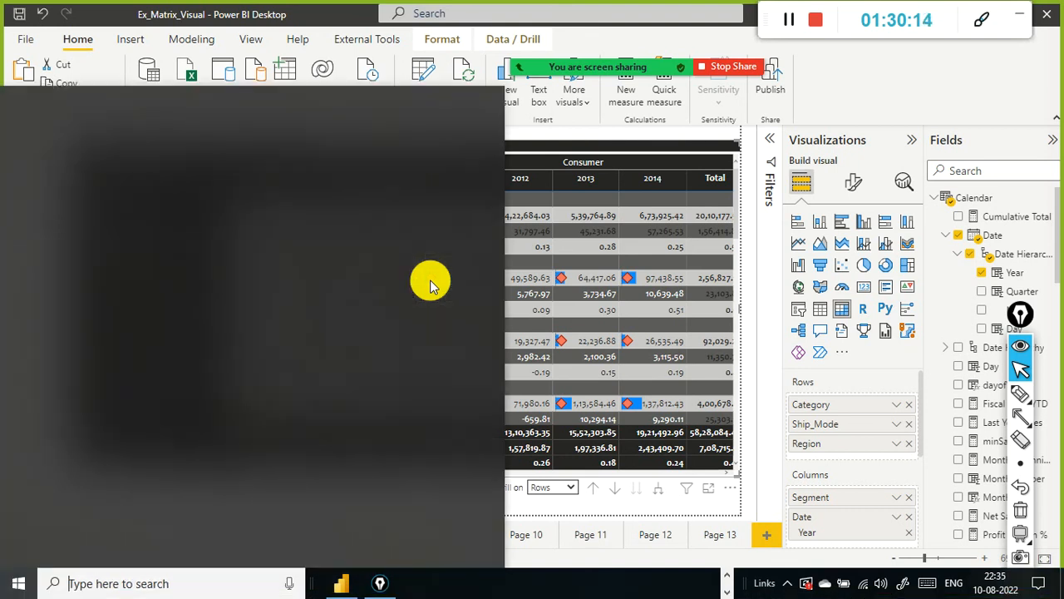
{"action": "key", "text": "super"}
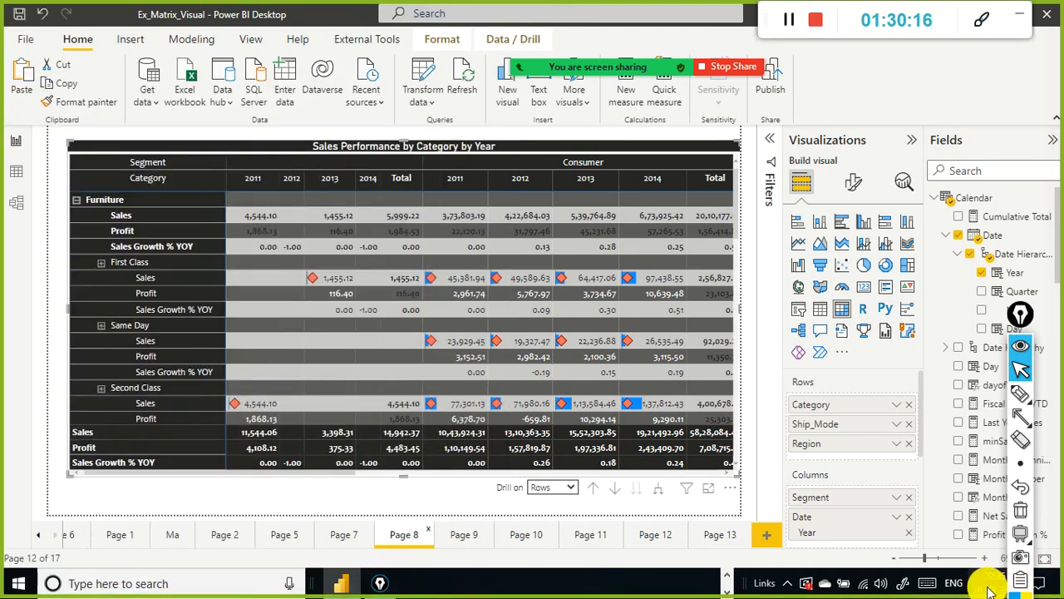
{"action": "left_click", "coordinate": [988, 587]}
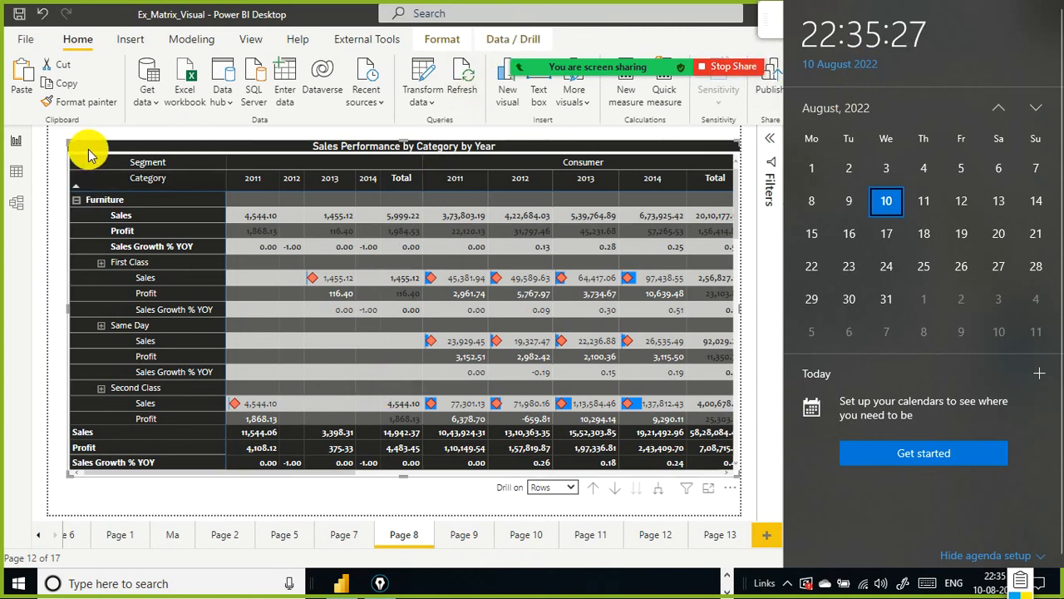
{"action": "left_click", "coordinate": [9, 258]}
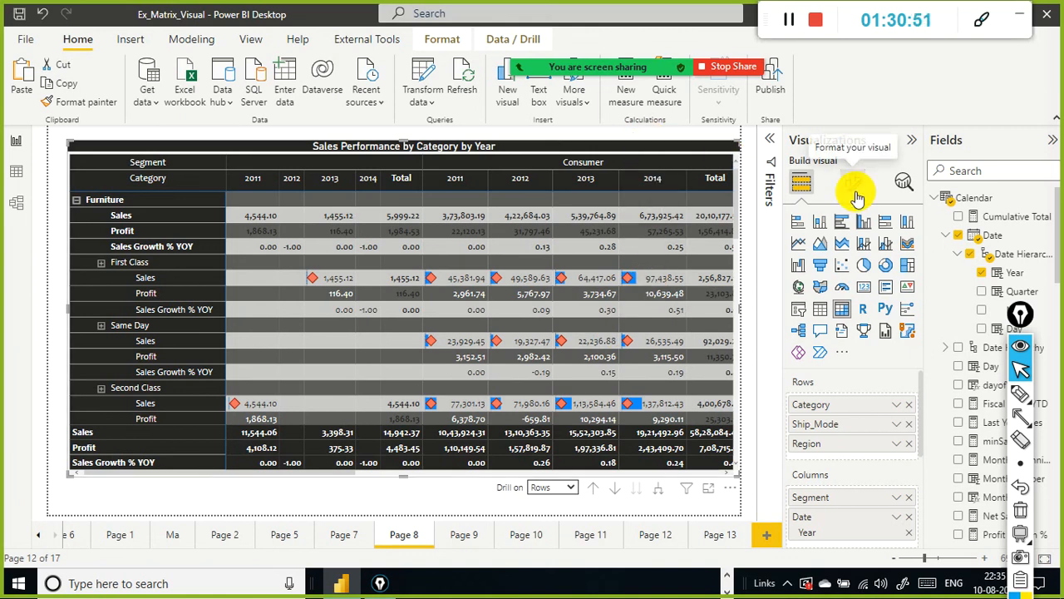
Step: Return to Page 13 with the matrix visual
{"action": "left_click", "coordinate": [732, 545]}
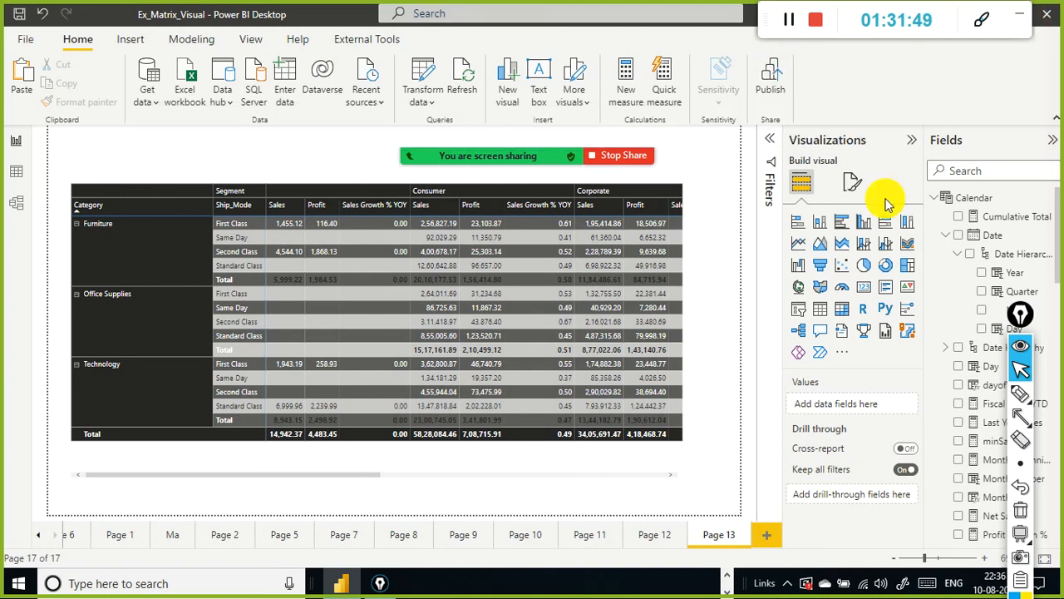
{"action": "mouse_move", "coordinate": [546, 162]}
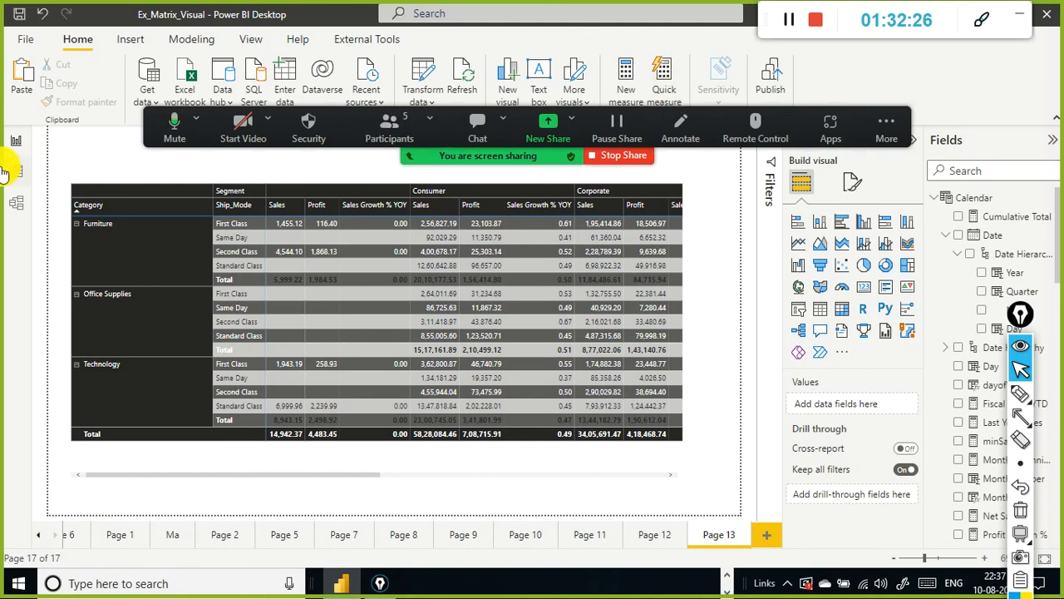
Step: Switch to Google Chrome from the desktop and choose the browser profile
{"action": "key", "text": "super"}
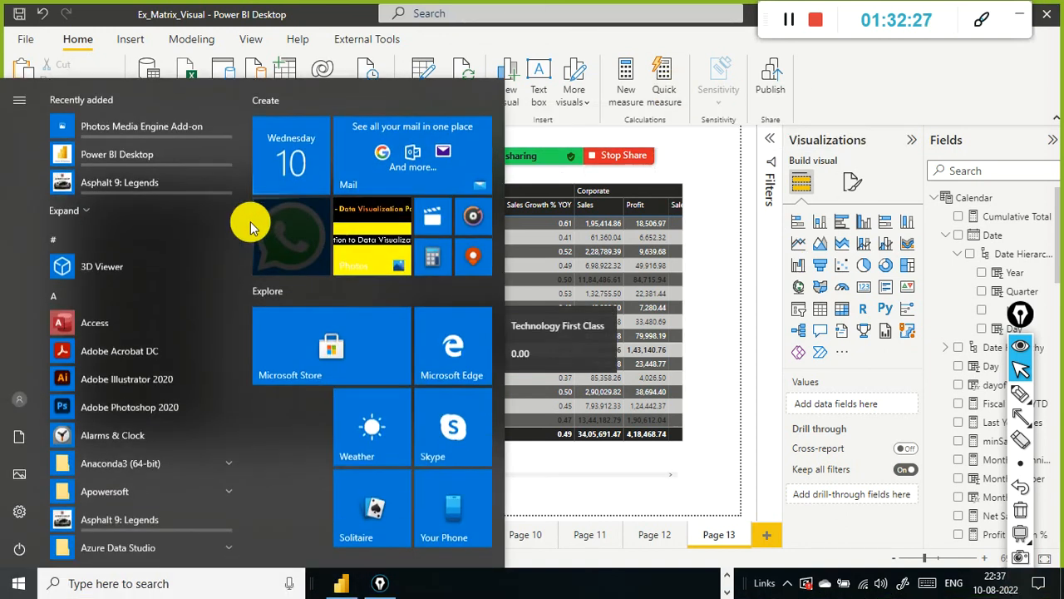
{"action": "left_click", "coordinate": [711, 586]}
{"action": "key", "text": "super+d"}
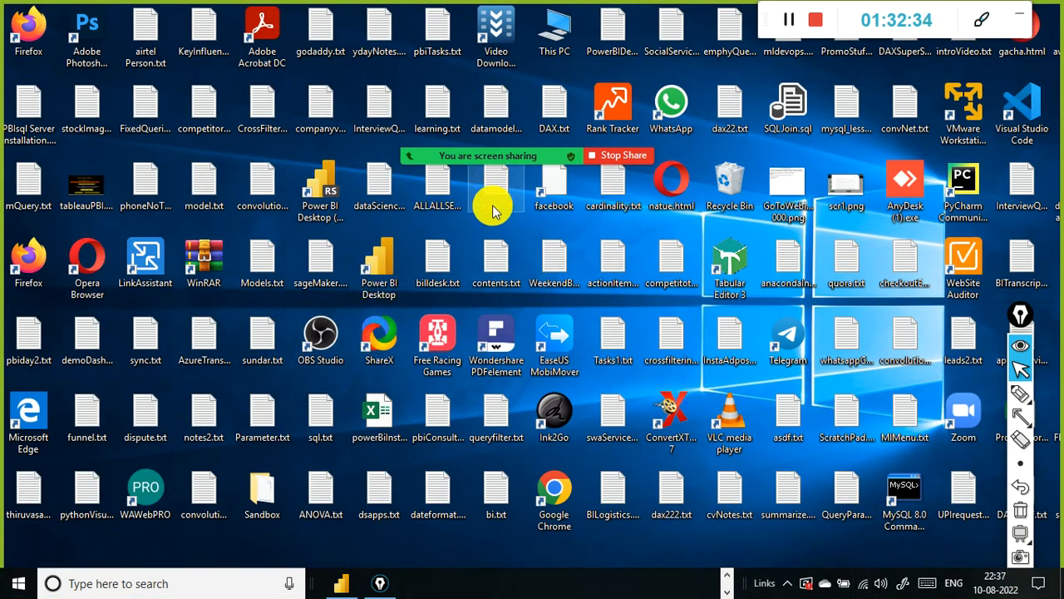
{"action": "left_click", "coordinate": [550, 488]}
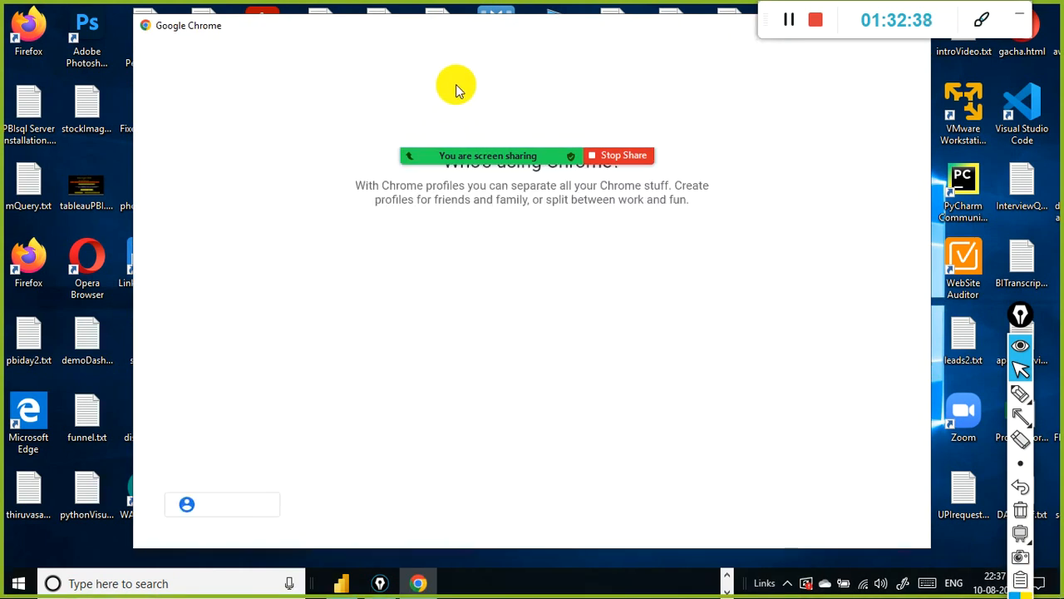
{"action": "left_click", "coordinate": [457, 229]}
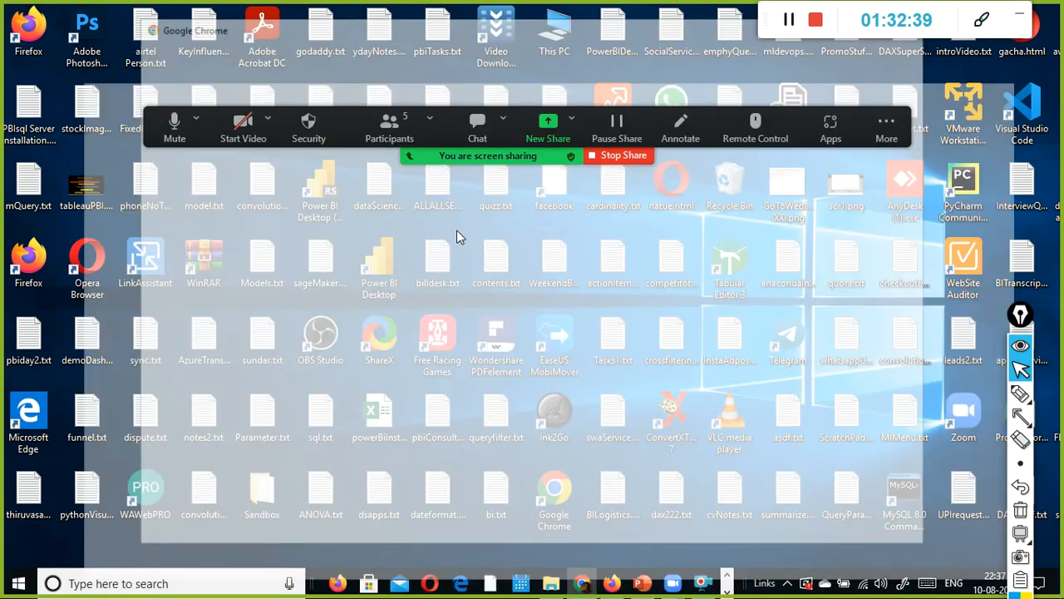
Step: Open a new tab and go to github.com/fantasy200k/power-BI
{"action": "left_click", "coordinate": [406, 16]}
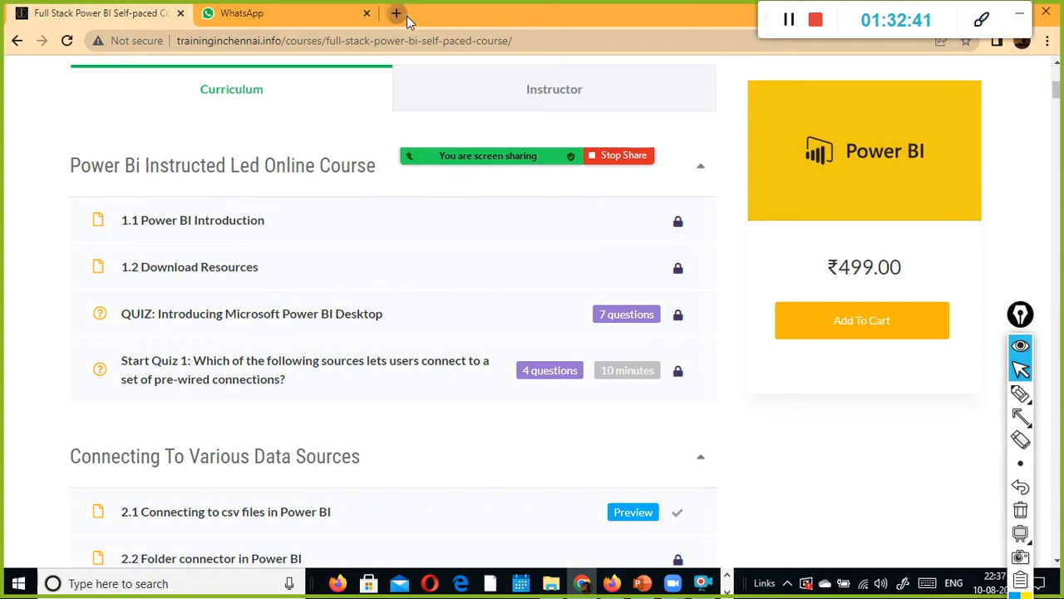
{"action": "left_click", "coordinate": [414, 37]}
{"action": "type", "text": "github.com"}
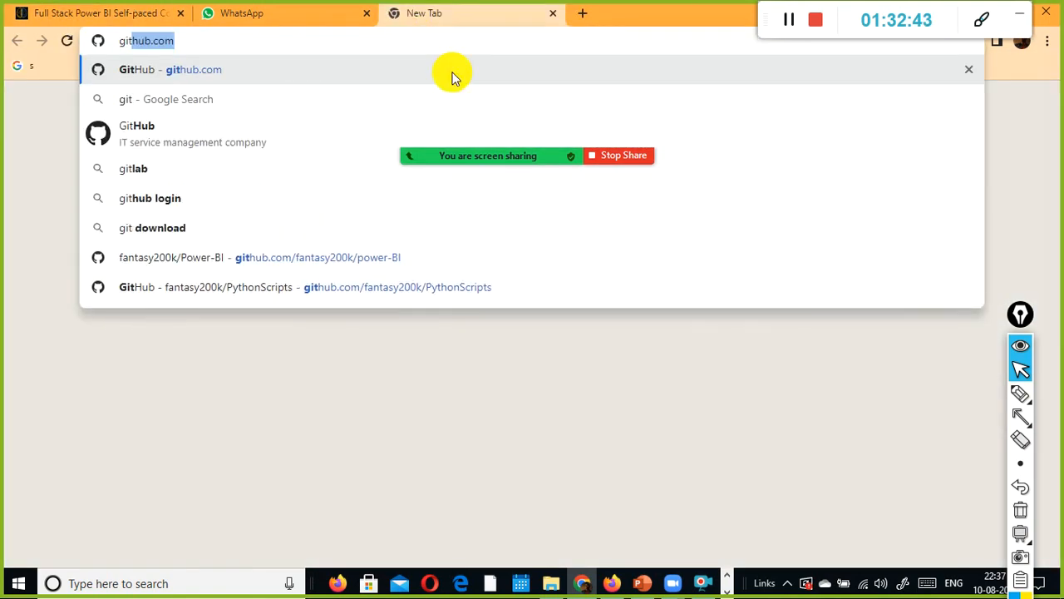
{"action": "key", "text": "Down"}
{"action": "key", "text": "Down"}
{"action": "key", "text": "Down"}
{"action": "key", "text": "Down"}
{"action": "key", "text": "Down"}
{"action": "key", "text": "Down"}
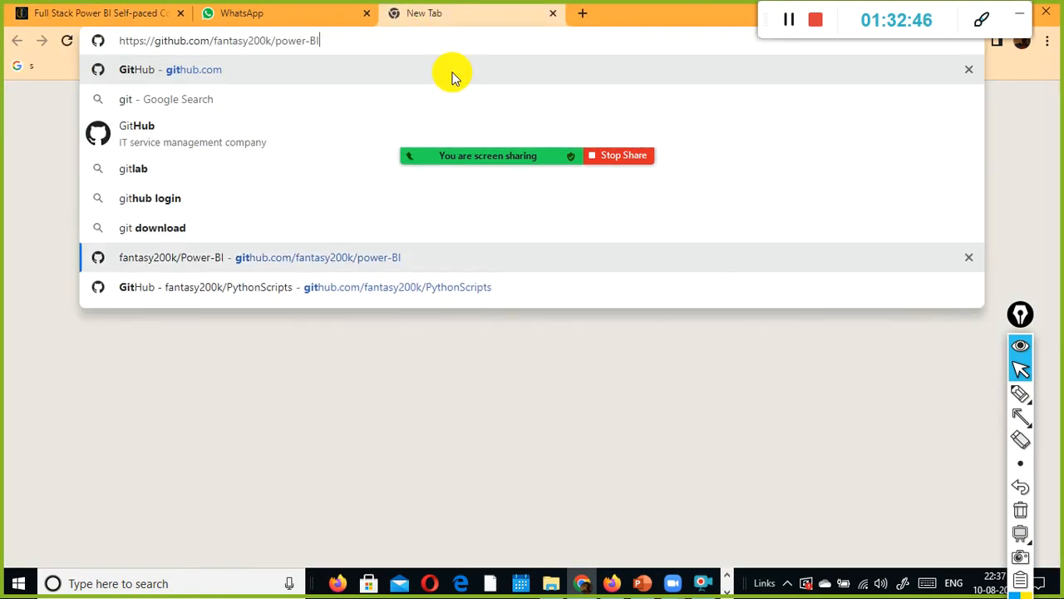
{"action": "key", "text": "Return"}
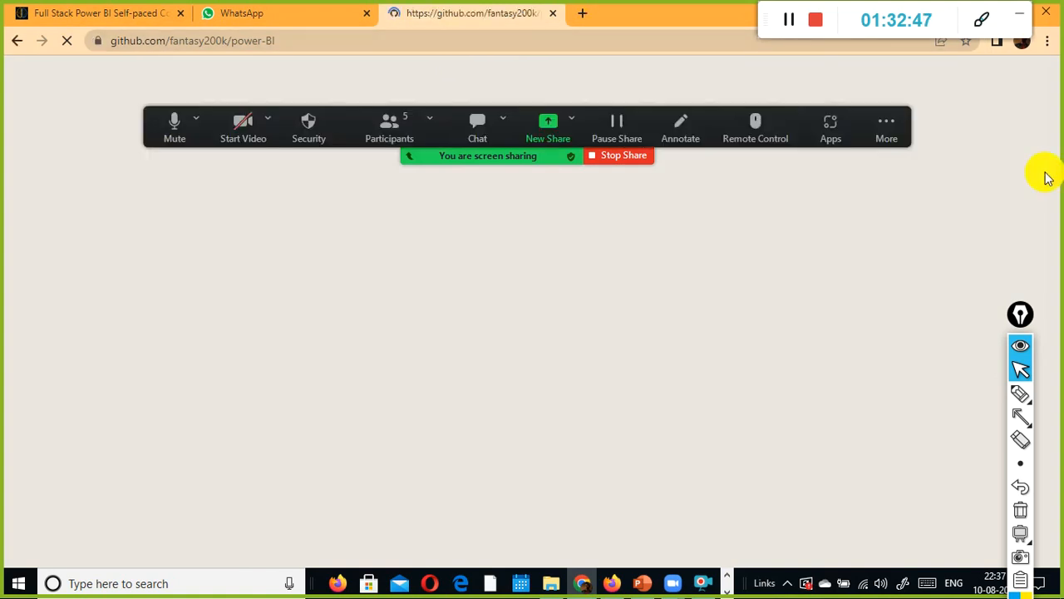
Step: Switch to the Full Stack Power BI Self-paced Course tab and scroll to its top
{"action": "left_click", "coordinate": [43, 13]}
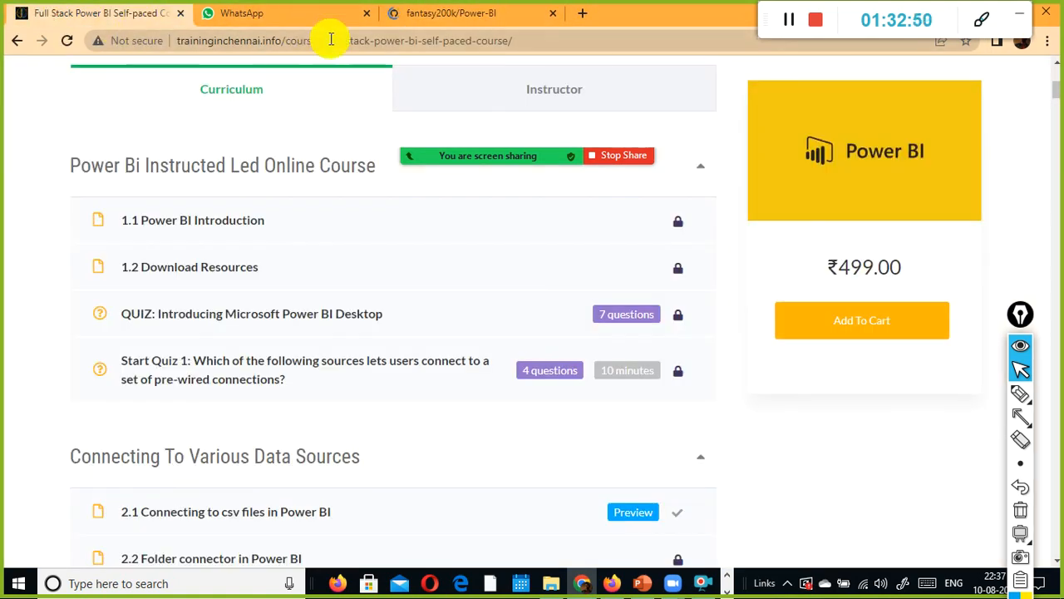
{"action": "scroll", "coordinate": [215, 251], "scroll_direction": "up", "scroll_amount": 5}
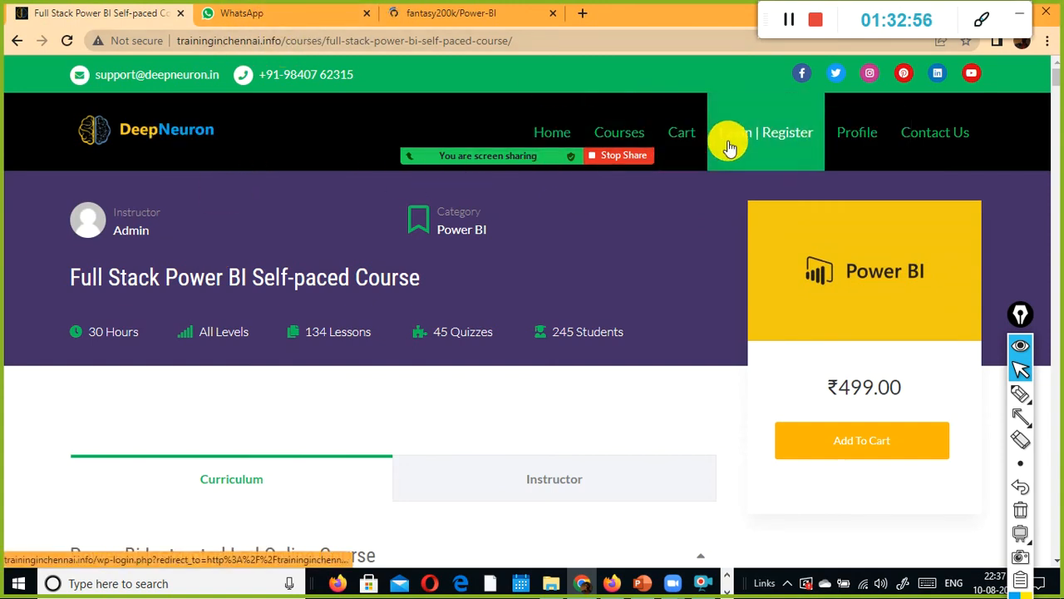
Step: Scroll down to the course curriculum section, then switch back to Power BI Desktop
{"action": "scroll", "coordinate": [724, 165], "scroll_direction": "down", "scroll_amount": 5}
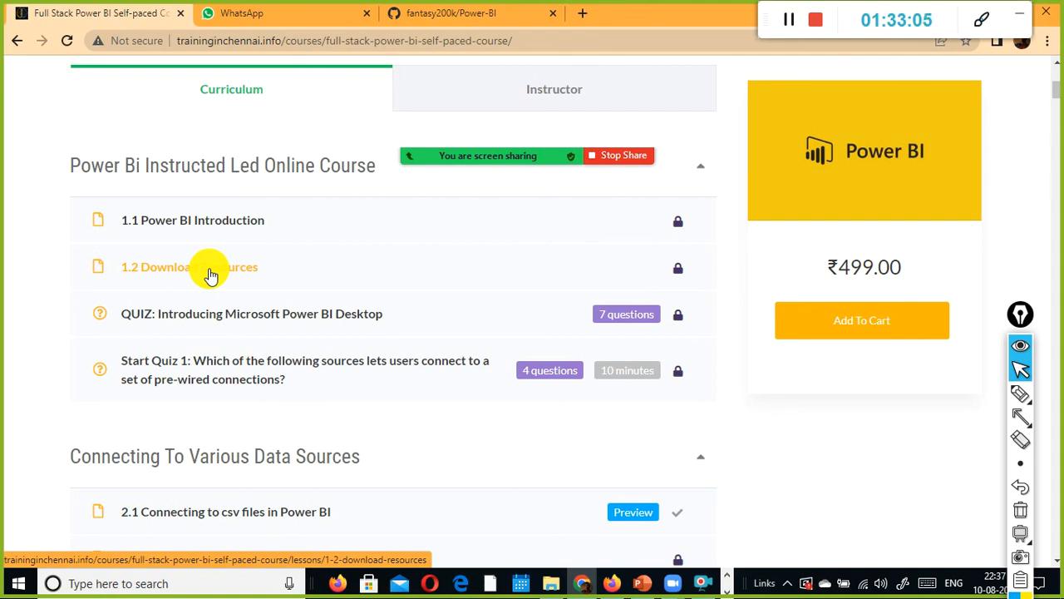
{"action": "key", "text": "alt+Tab"}
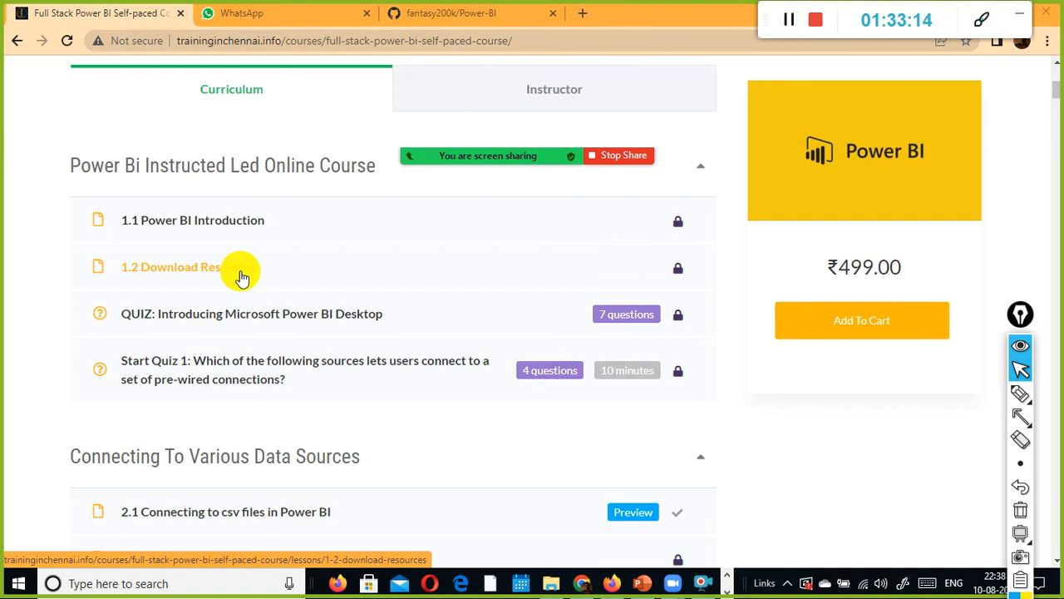
{"action": "left_click", "coordinate": [726, 592]}
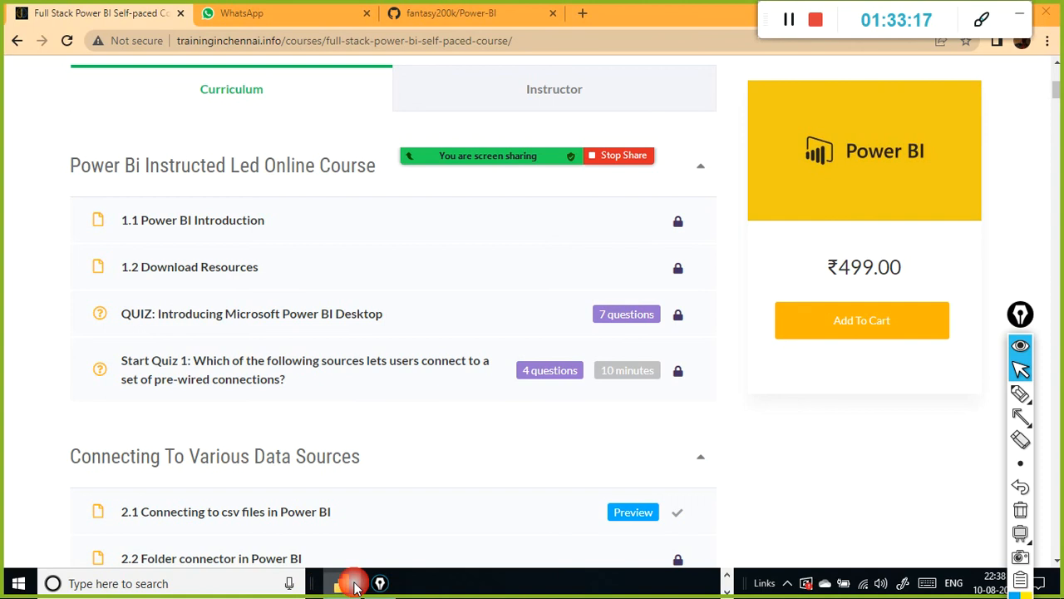
{"action": "left_click", "coordinate": [356, 587]}
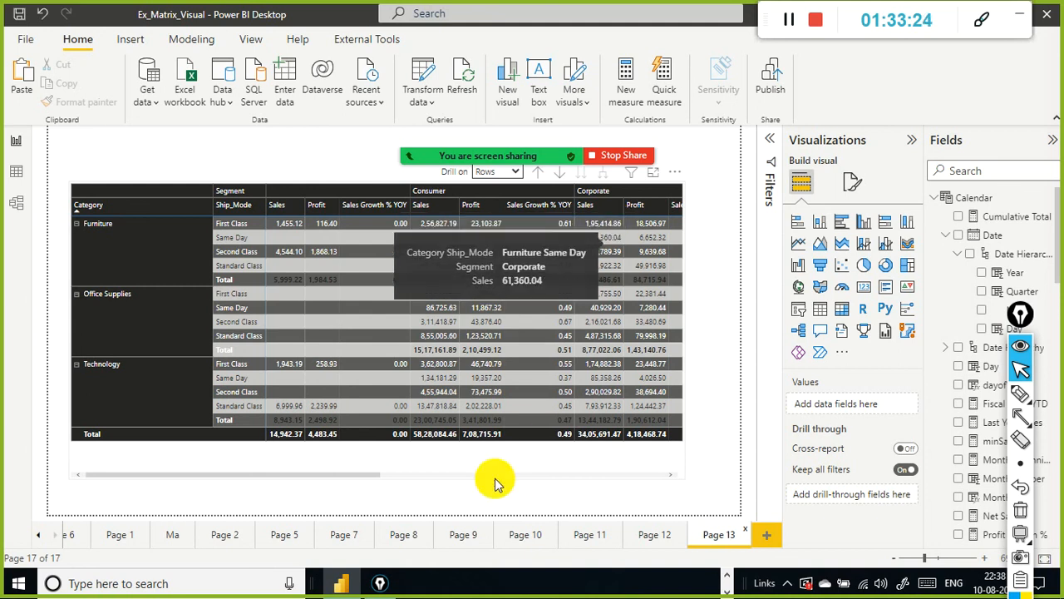
Step: Open Page 8, select its matrix visual and review the fields in its Rows, Columns and Values wells
{"action": "left_click", "coordinate": [404, 529]}
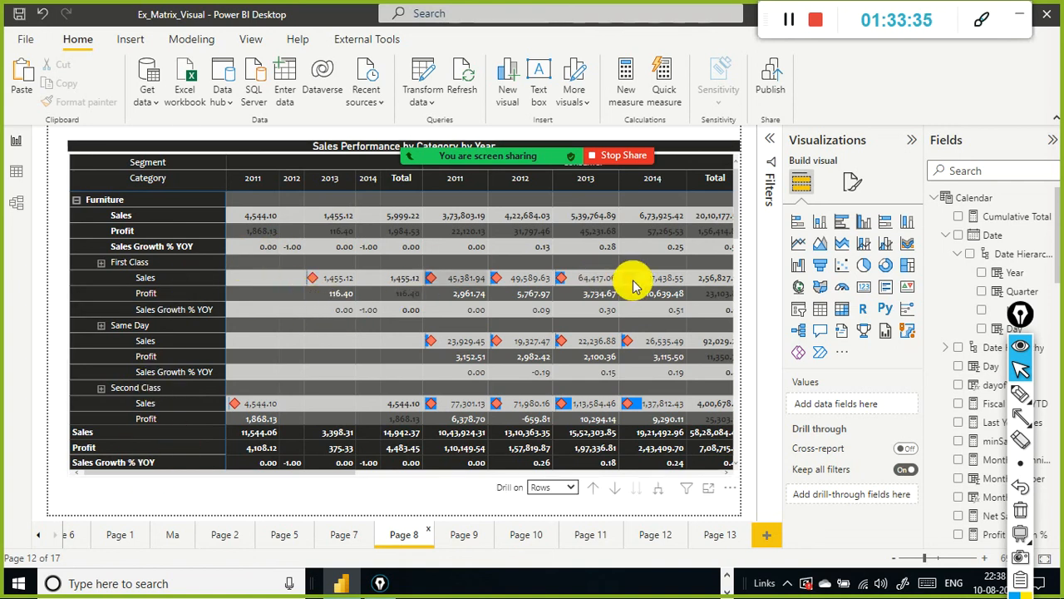
{"action": "scroll", "coordinate": [377, 187], "scroll_direction": "down", "scroll_amount": 3}
{"action": "left_click", "coordinate": [312, 154]}
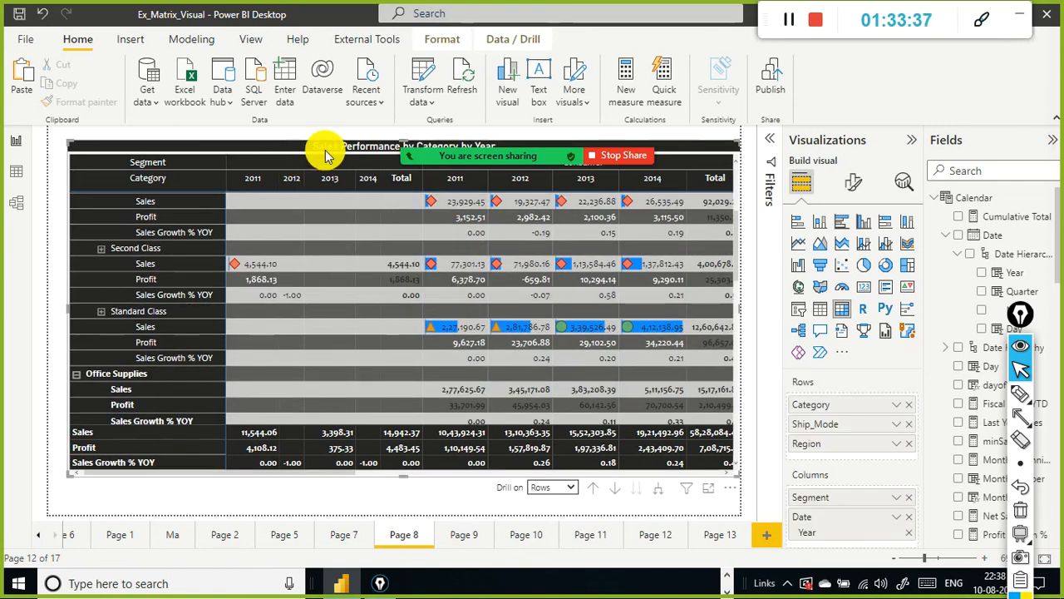
{"action": "scroll", "coordinate": [835, 398], "scroll_direction": "down", "scroll_amount": 1}
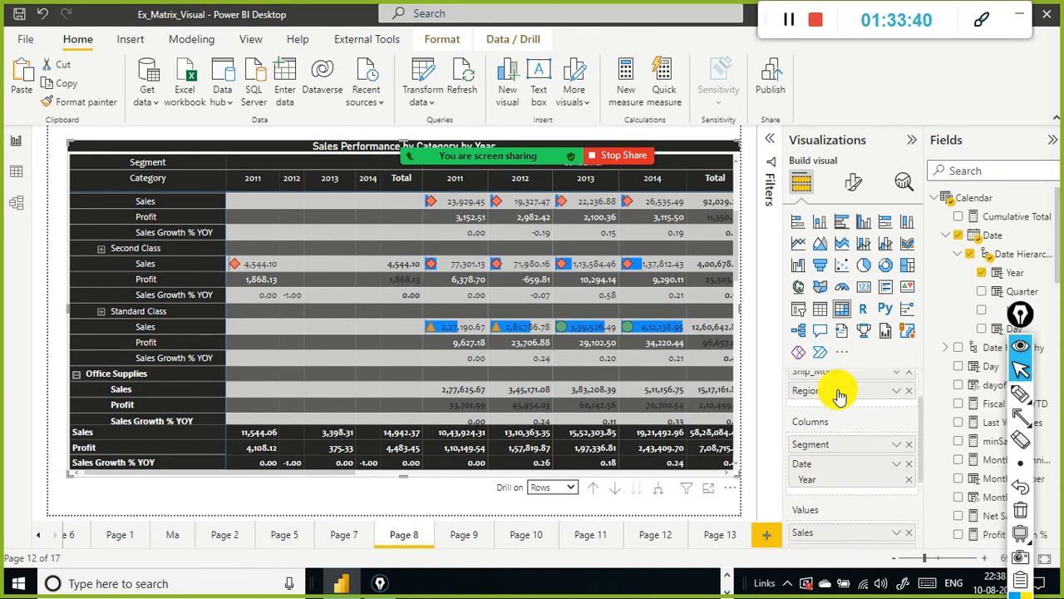
{"action": "scroll", "coordinate": [839, 396], "scroll_direction": "up", "scroll_amount": 2}
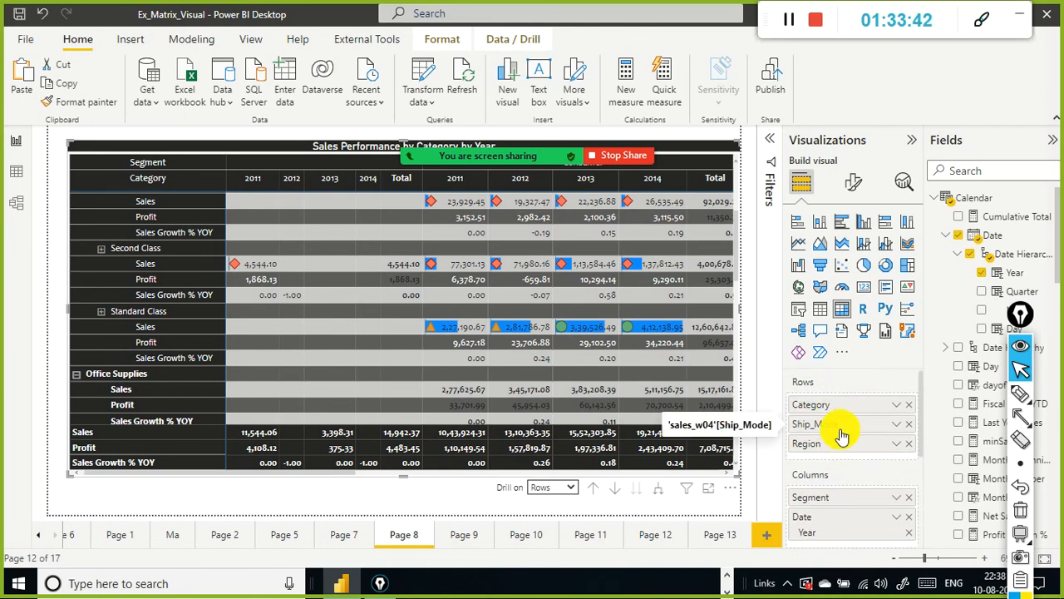
{"action": "scroll", "coordinate": [842, 423], "scroll_direction": "down", "scroll_amount": 1}
{"action": "scroll", "coordinate": [831, 487], "scroll_direction": "down", "scroll_amount": 2}
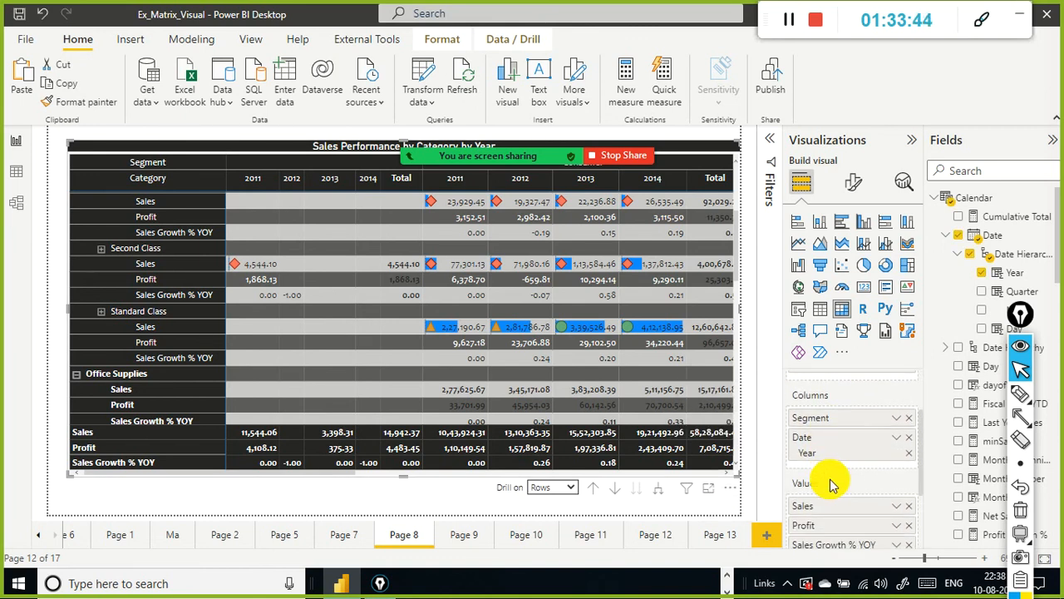
{"action": "scroll", "coordinate": [832, 485], "scroll_direction": "down", "scroll_amount": 1}
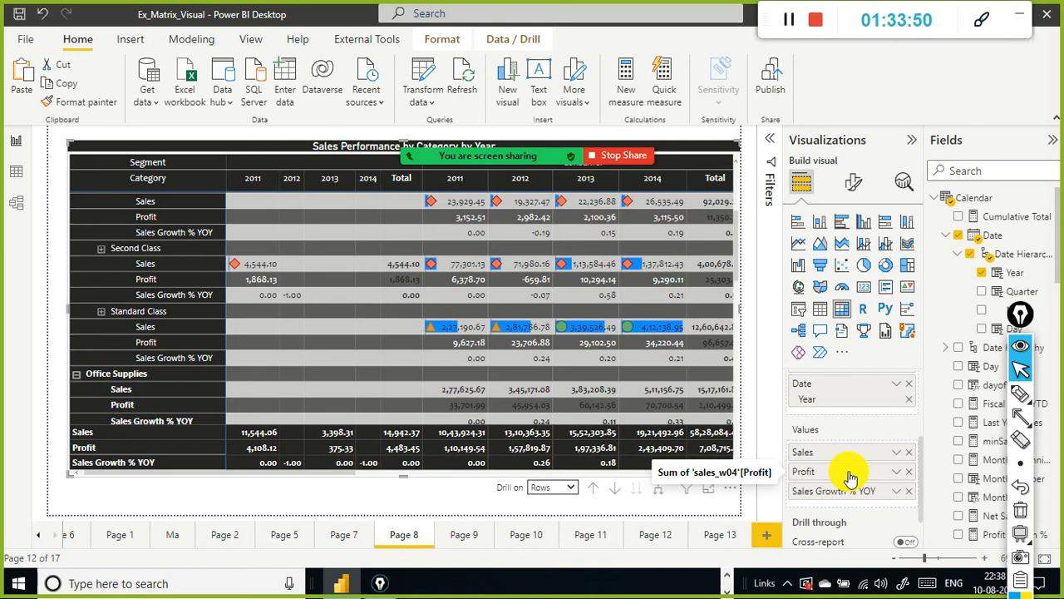
Step: Stop screen sharing and end the Zoom meeting for all participants
{"action": "left_click", "coordinate": [613, 156]}
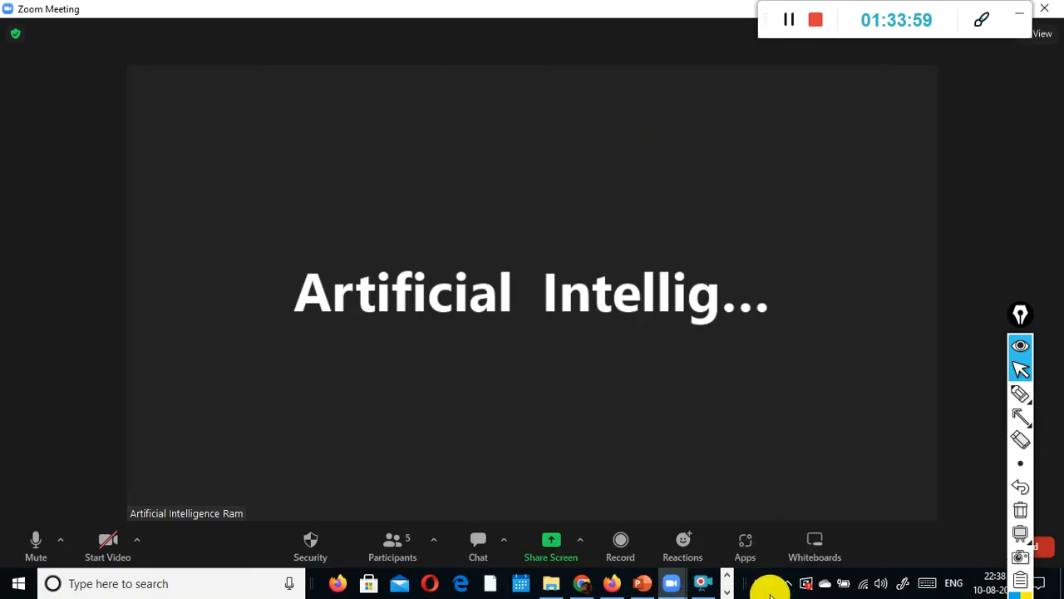
{"action": "left_click", "coordinate": [1039, 535]}
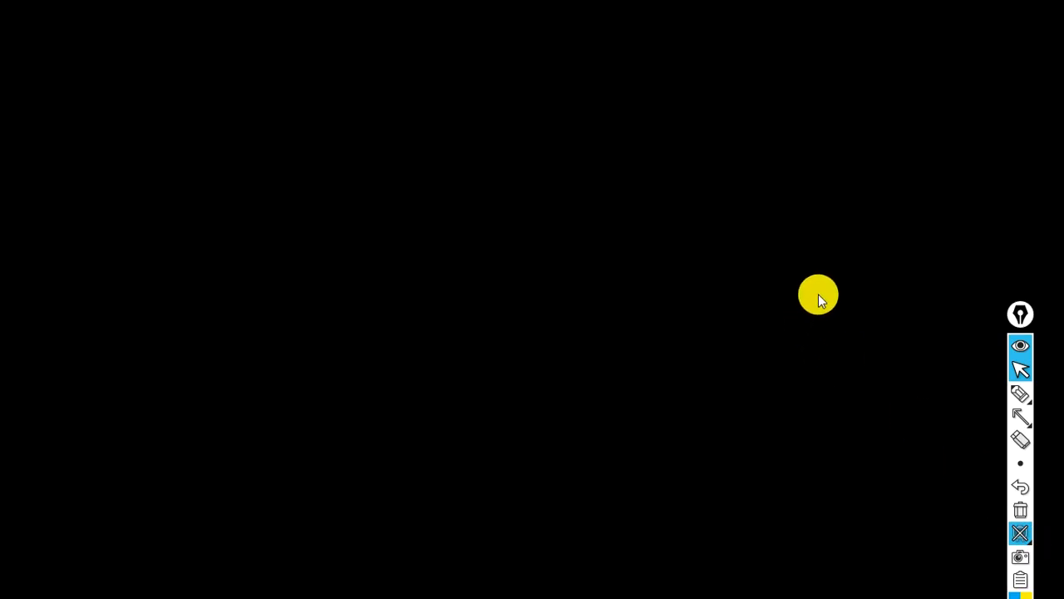
{"action": "left_click_drag", "start_coordinate": [1018, 314], "coordinate": [424, 375]}
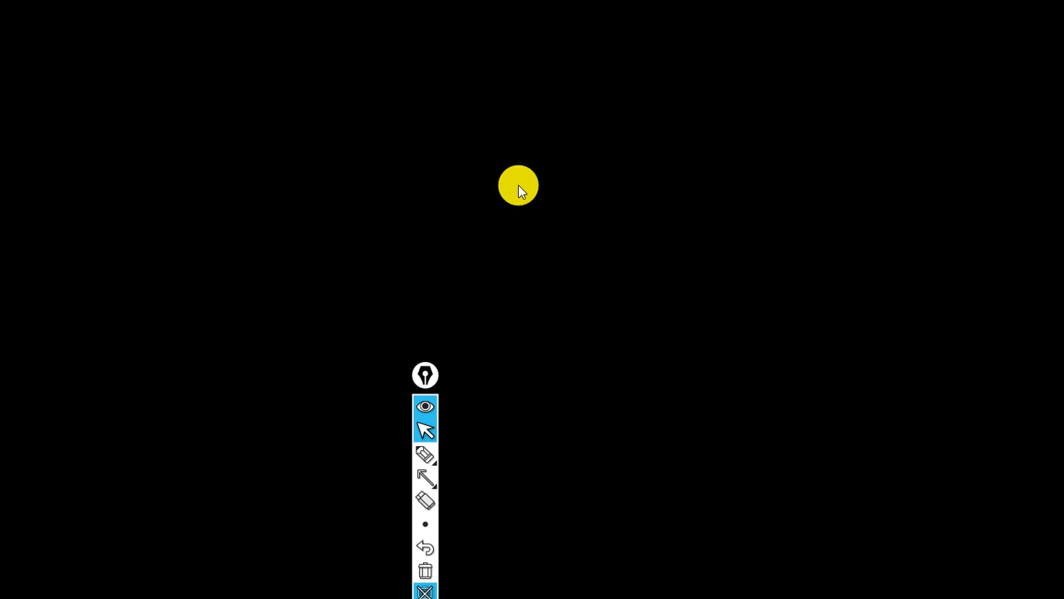
{"action": "key", "text": "alt+q"}
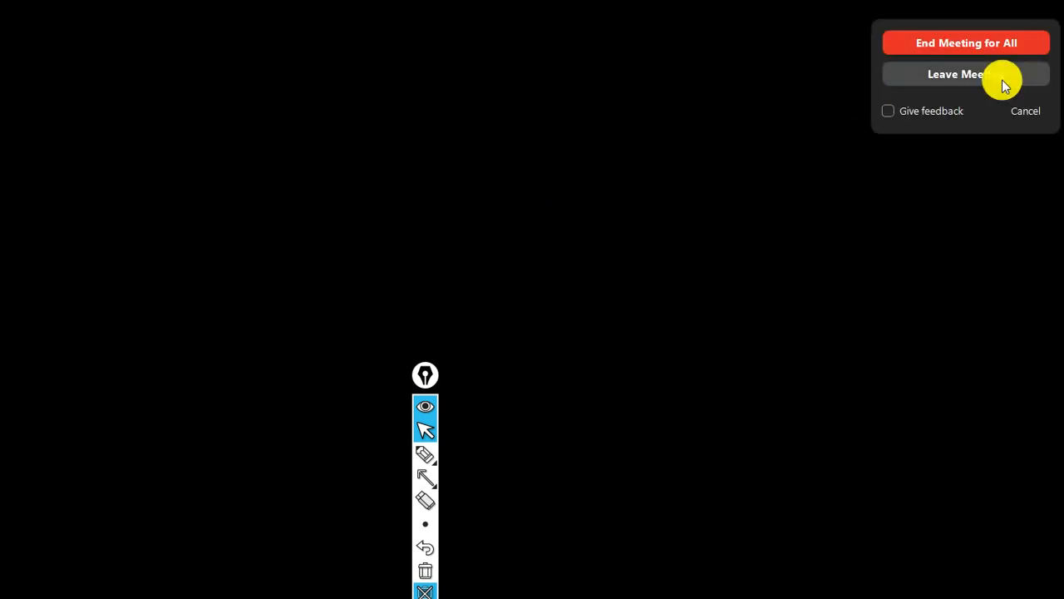
{"action": "left_click", "coordinate": [997, 40]}
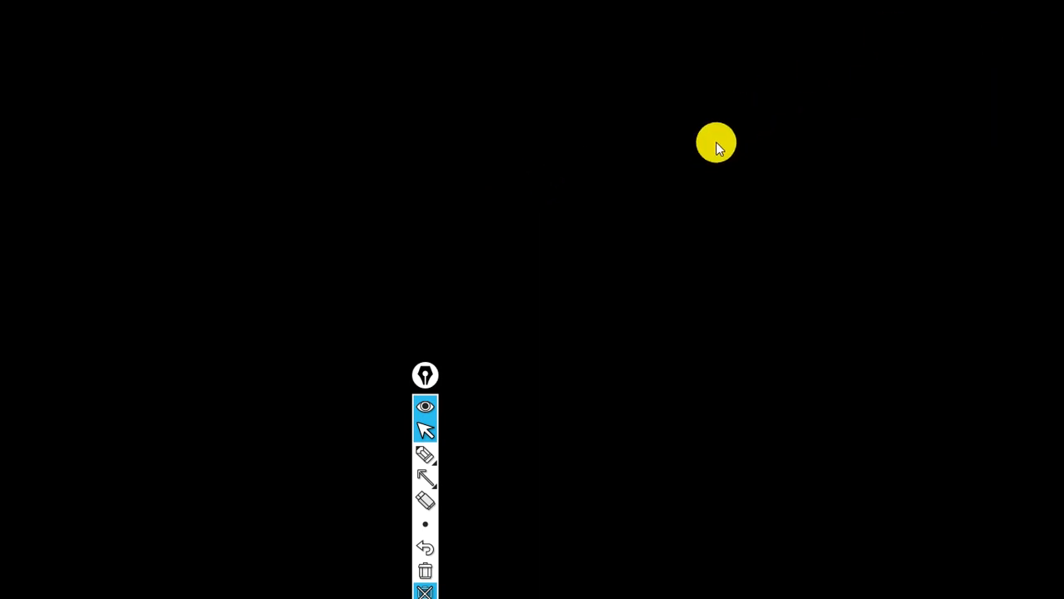